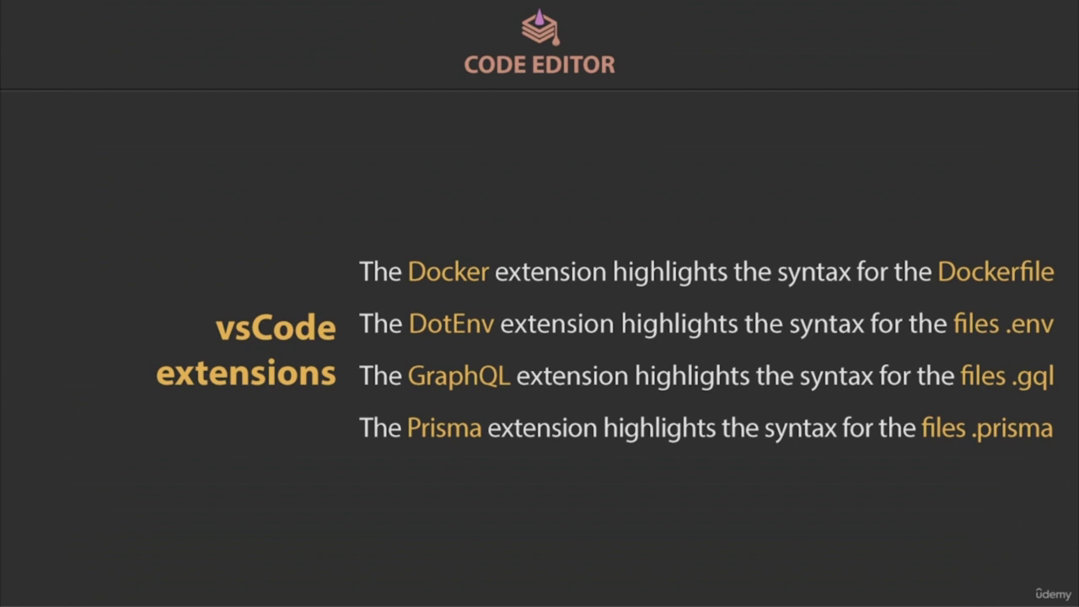
# Advance past the LOCAL FOLDERS slide to the GitLab ecosystem-local-environment page
pyautogui.press('Right')
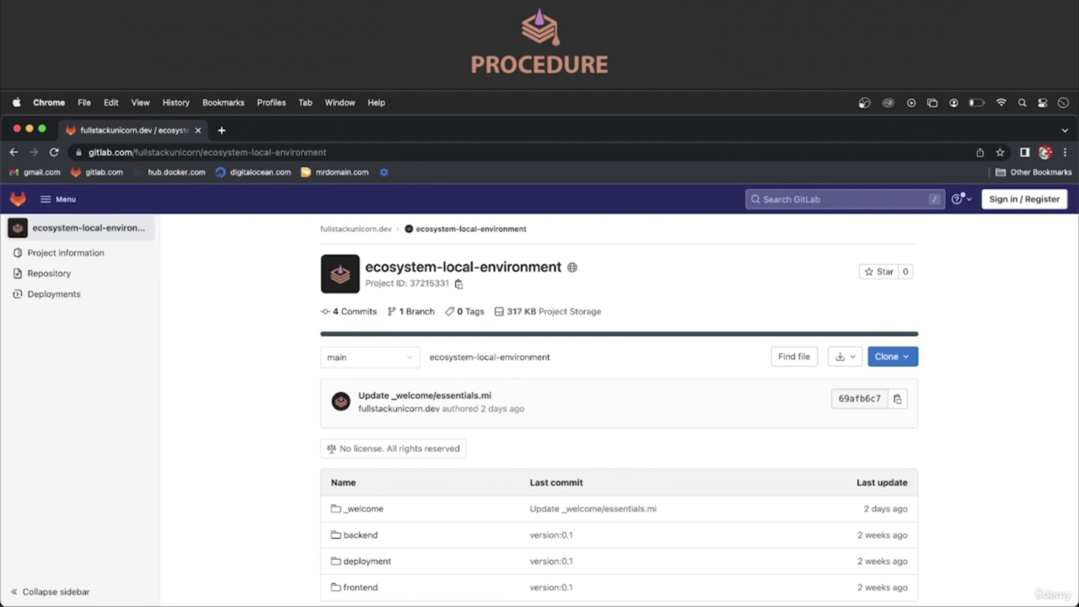
# Open _welcome/_welcome.mi and highlight its SETUP ESSENTIALS, instruction and essentials.mi path lines
pyautogui.click(363, 508)
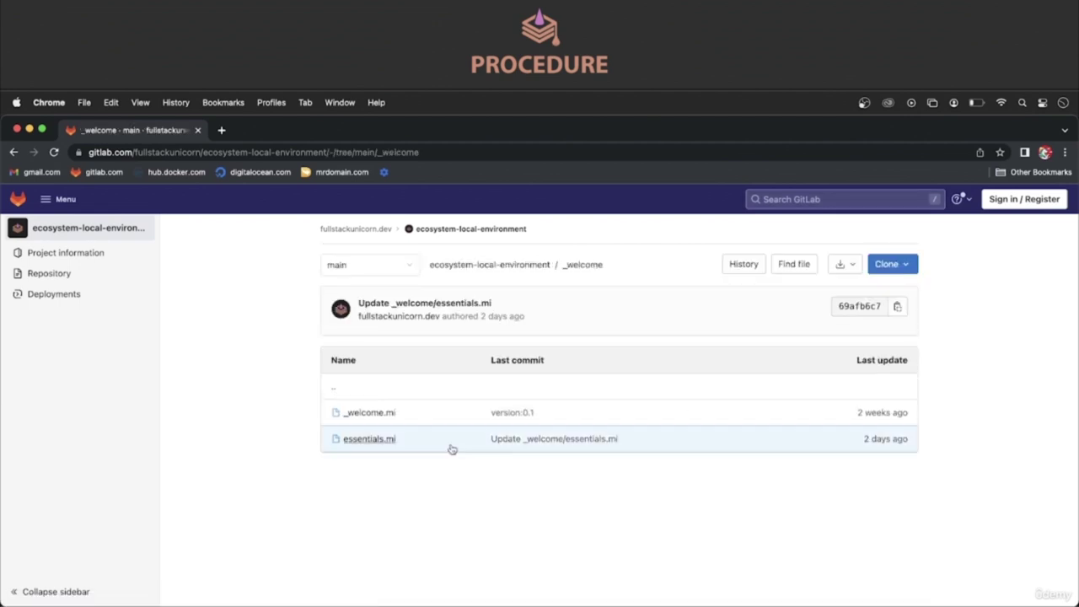
pyautogui.click(369, 412)
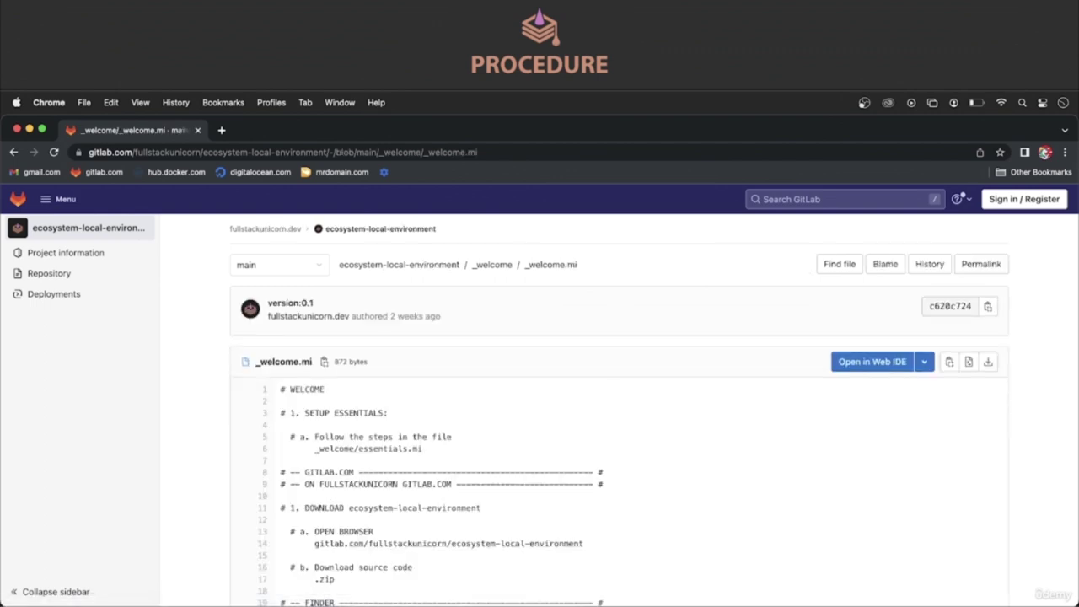
pyautogui.tripleClick(369, 412)
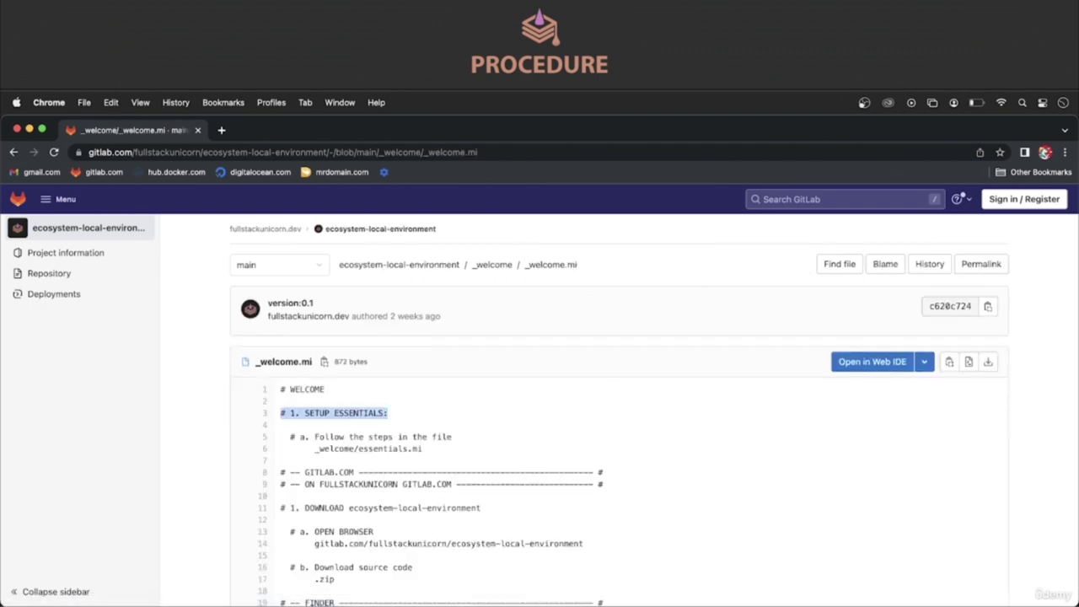
pyautogui.tripleClick(379, 436)
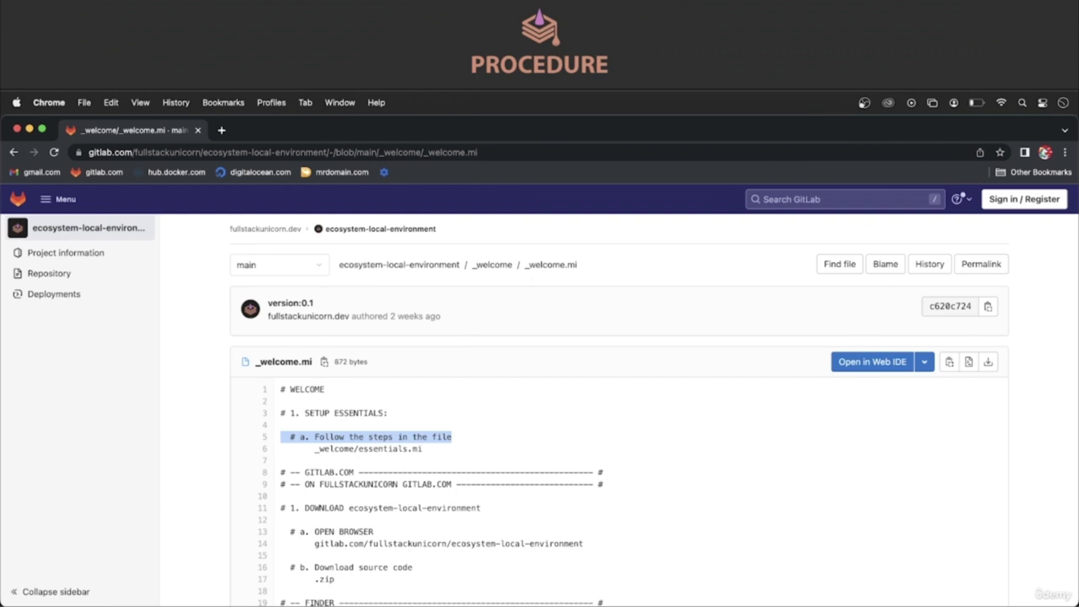
pyautogui.tripleClick(368, 448)
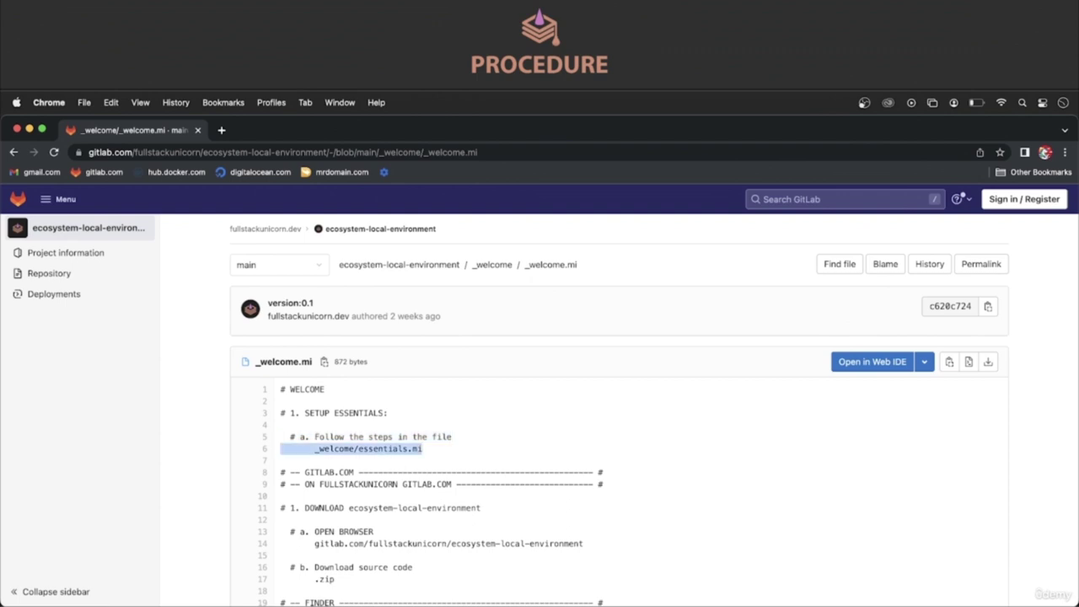
# Open essentials.mi from the _welcome folder and read its checklist to the end
pyautogui.click(491, 264)
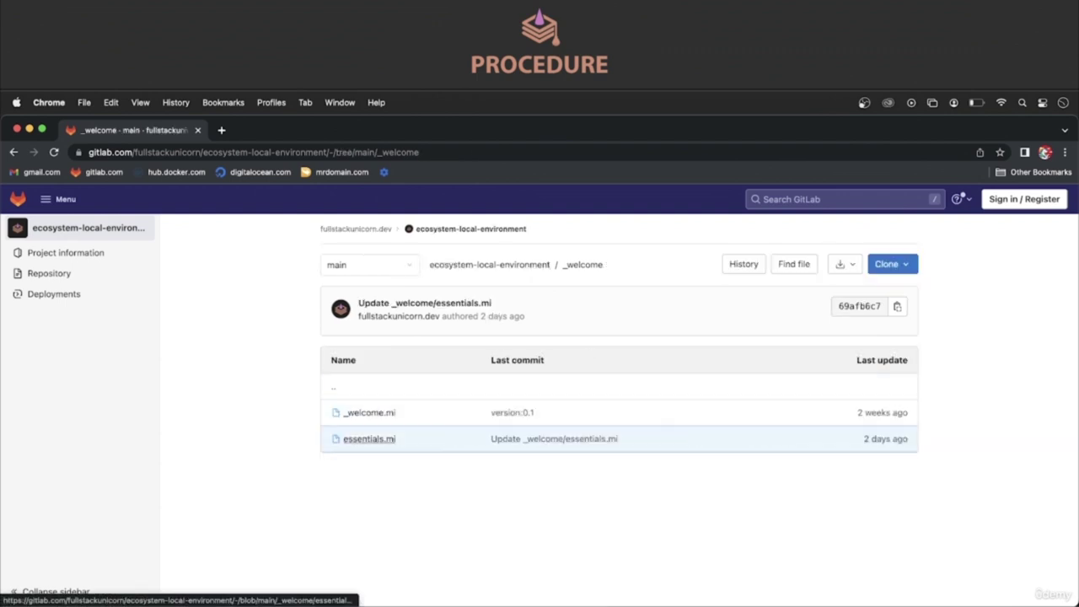
pyautogui.click(366, 439)
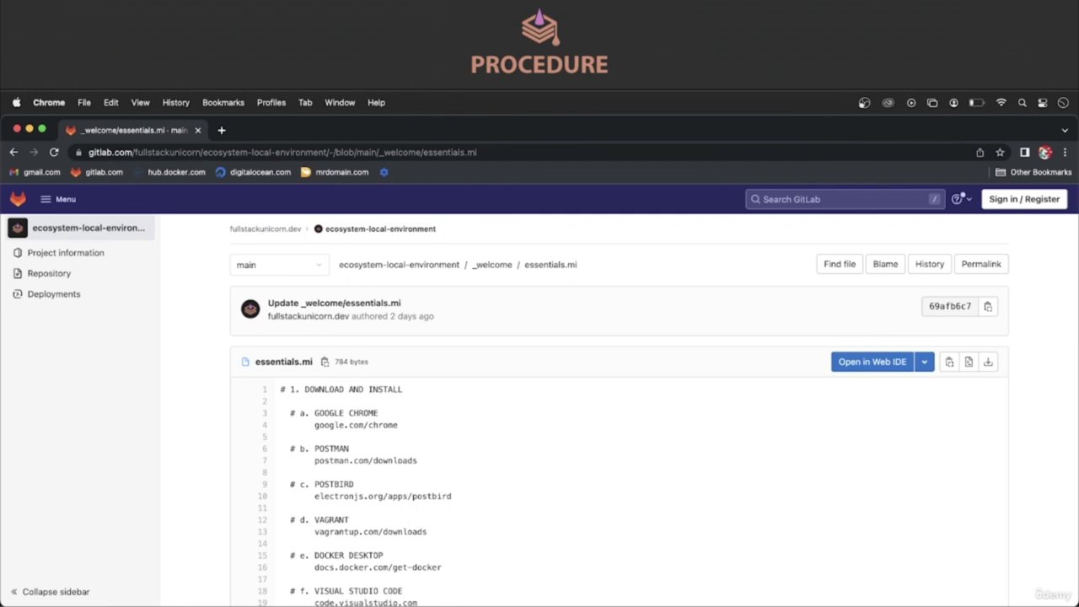
pyautogui.scroll(-2, 618, 405)
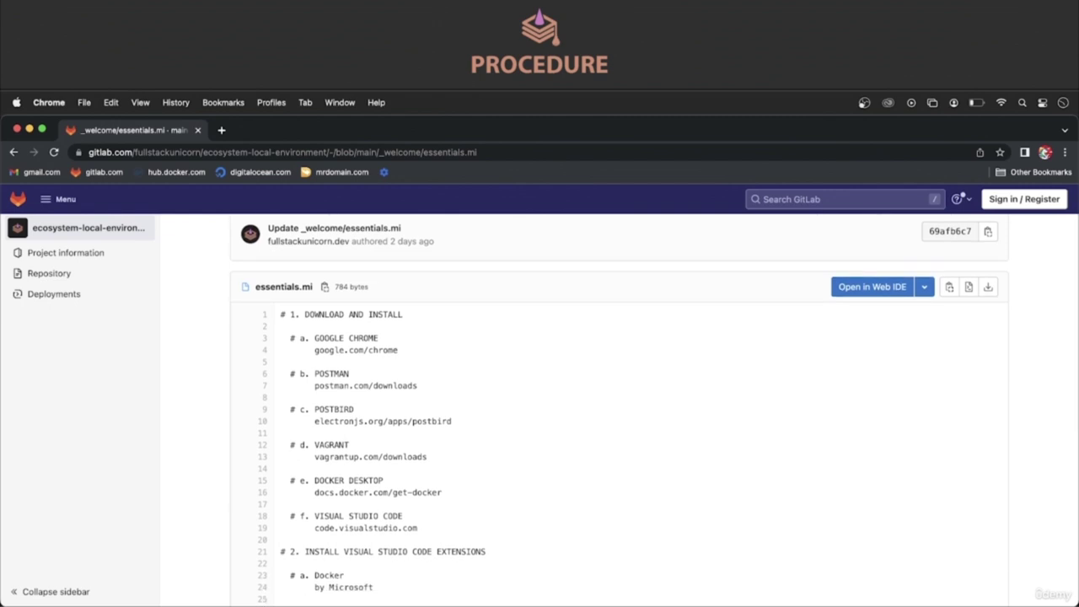
pyautogui.scroll(-3, 423, 341)
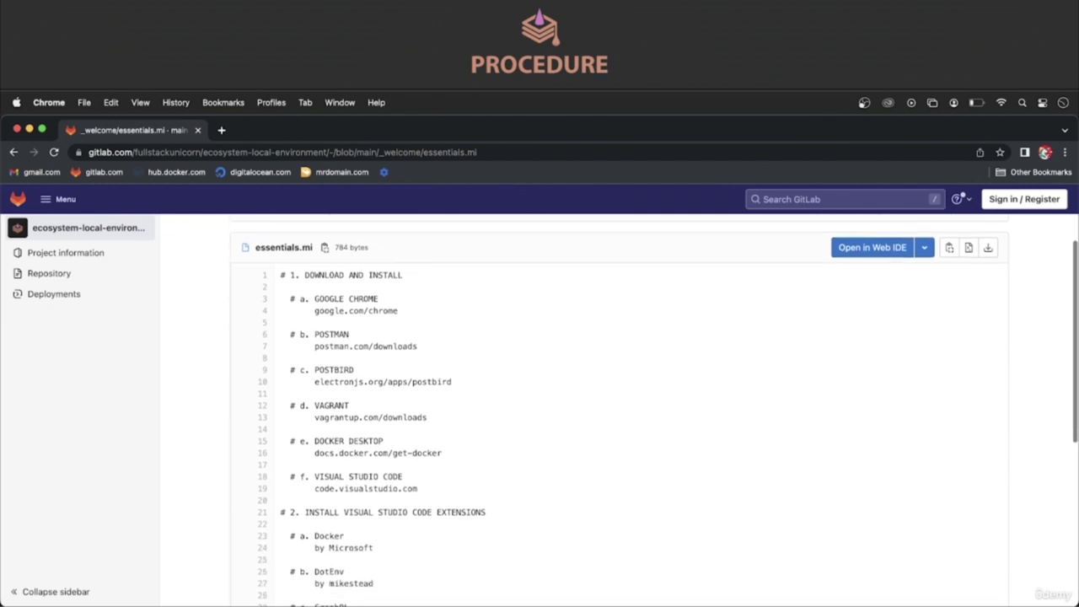
pyautogui.scroll(-2, 422, 341)
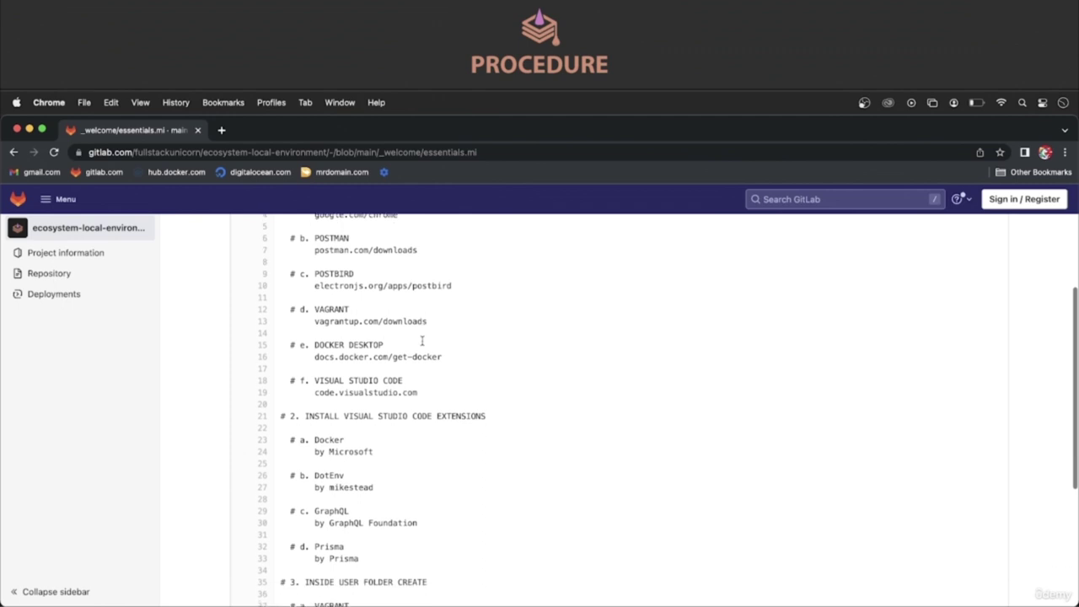
pyautogui.scroll(-2, 422, 344)
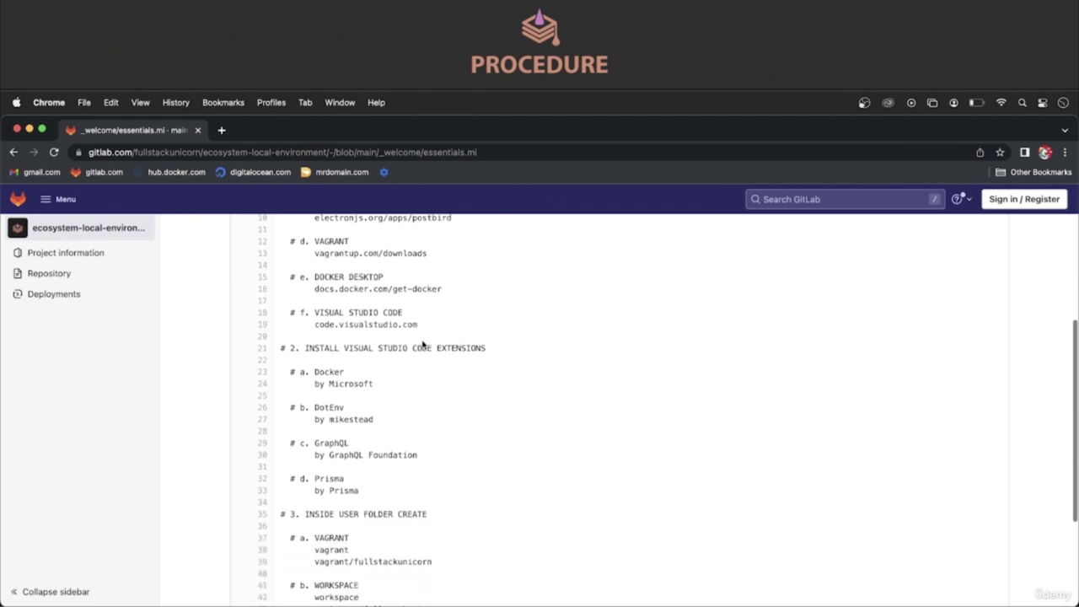
pyautogui.scroll(-4, 422, 344)
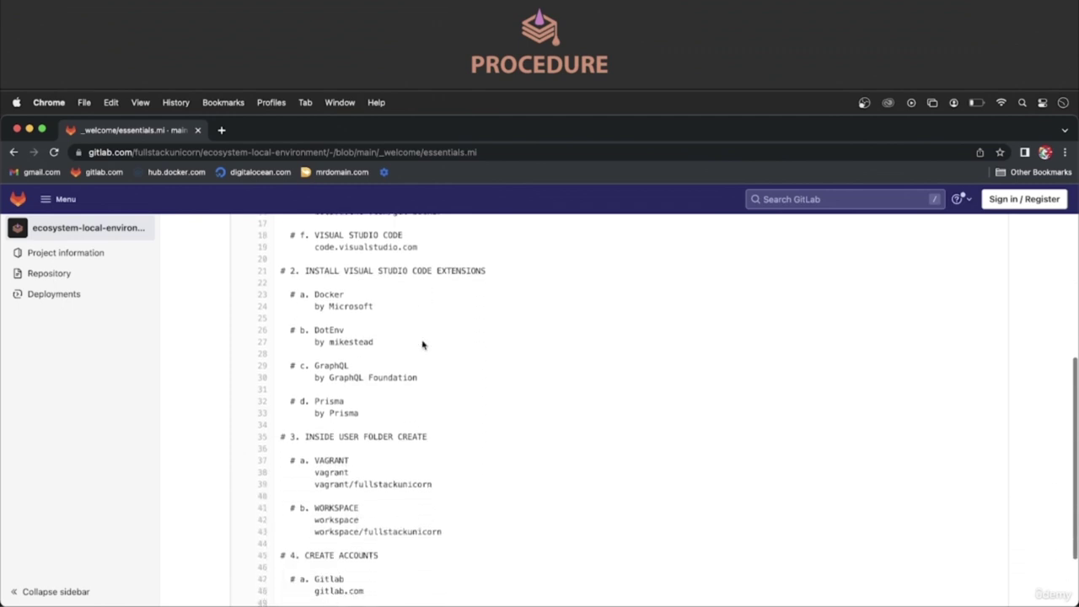
pyautogui.scroll(-4, 422, 344)
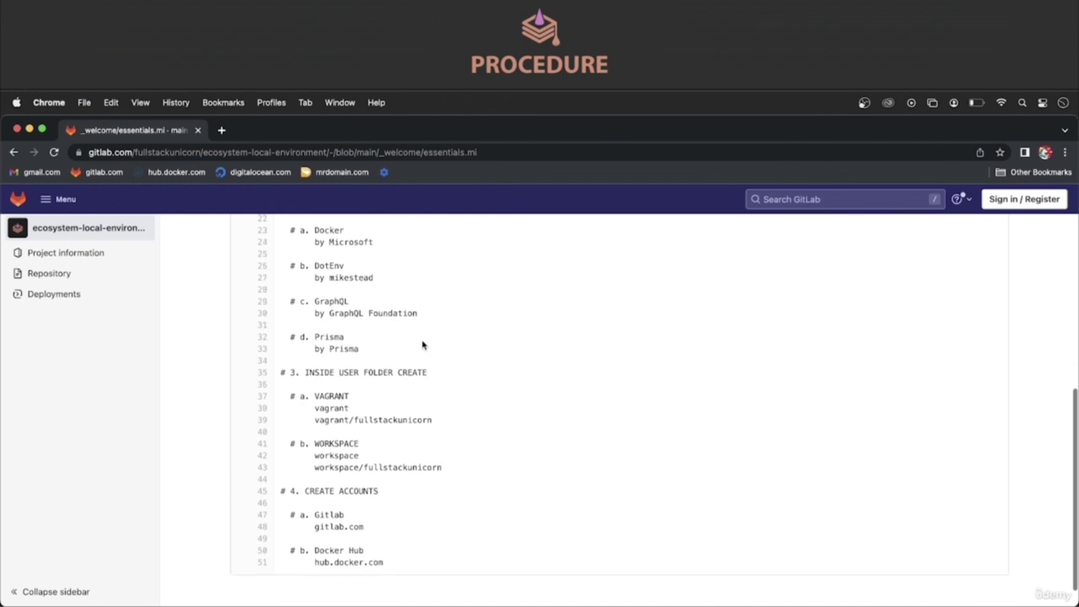
pyautogui.scroll(-1, 422, 344)
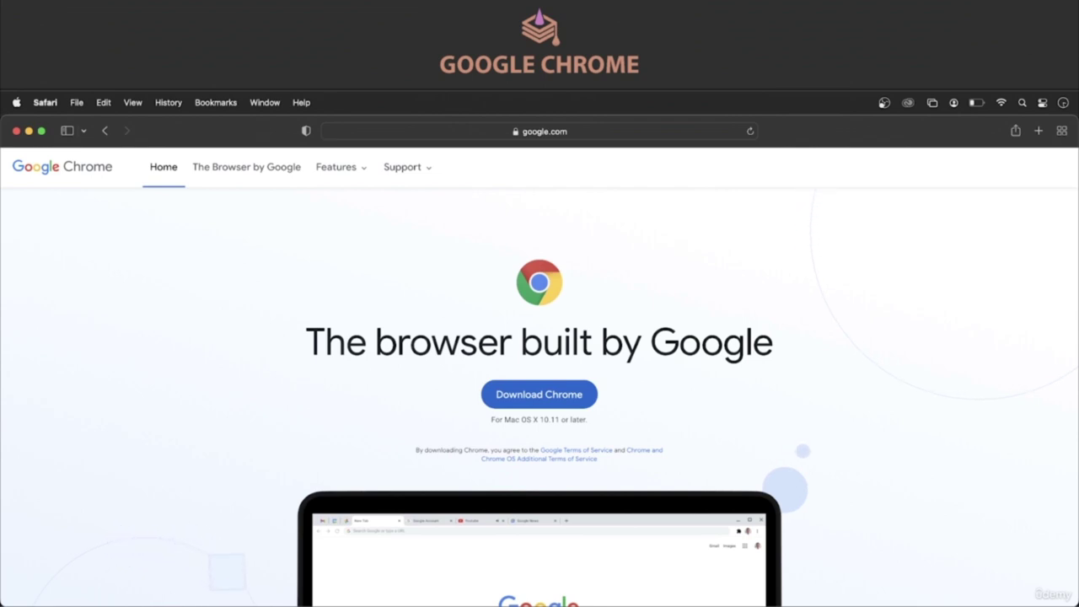
# Download Chrome for Mac and save Postman v9.23.3 for Apple chip to Downloads
pyautogui.click(539, 394)
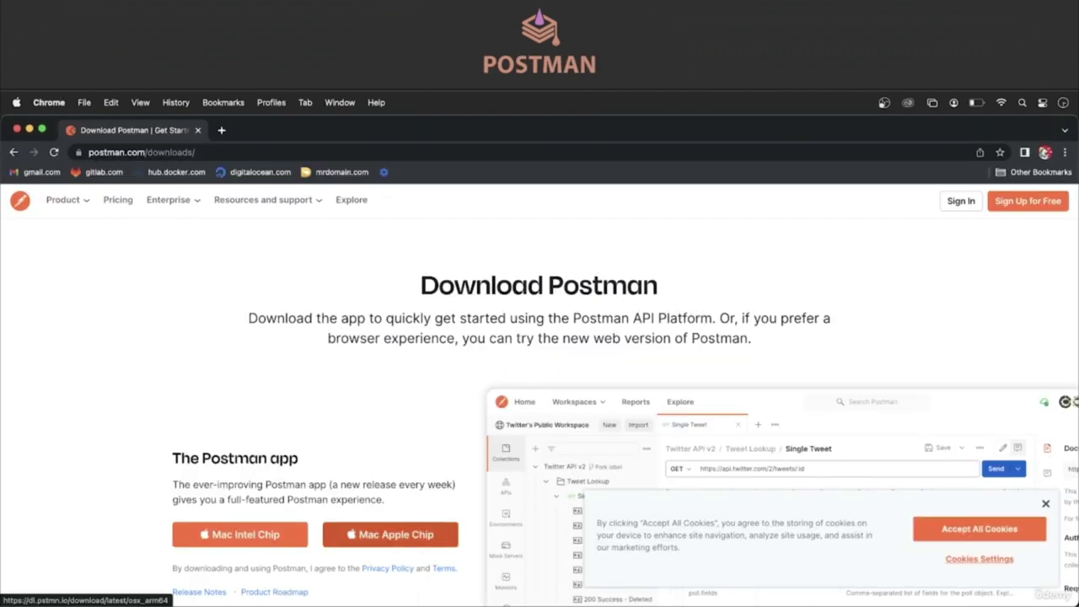
pyautogui.click(435, 533)
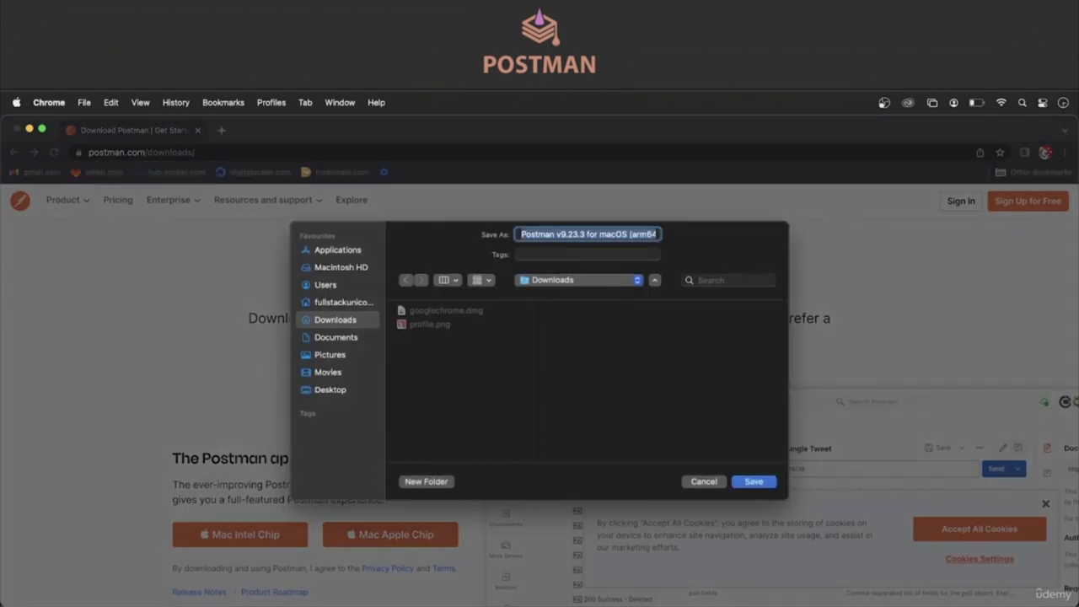
pyautogui.press('Return')
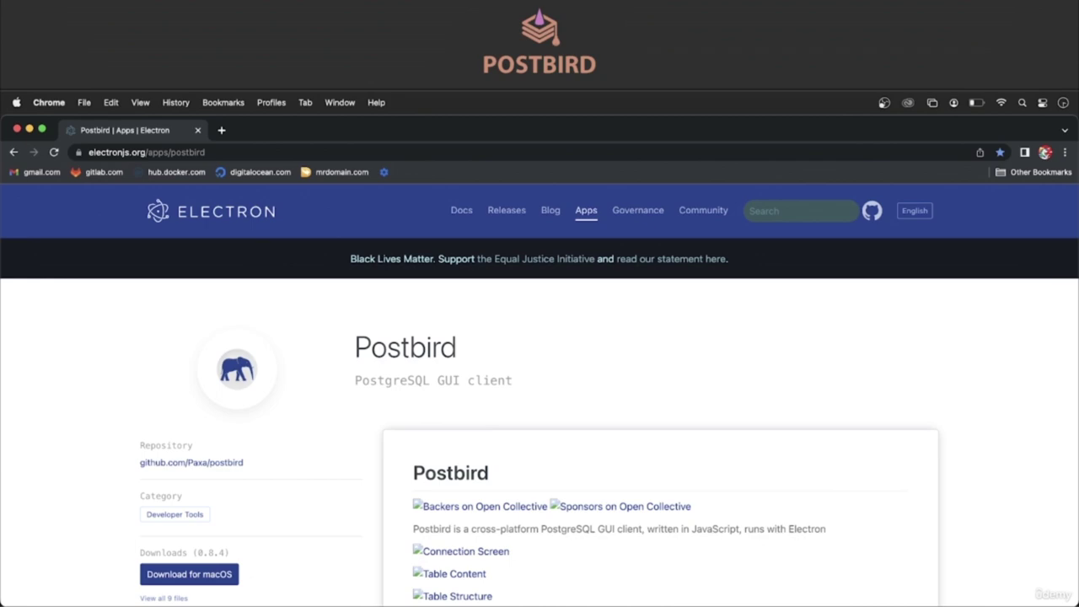
# Save Postbird-0.8.4.dmg and the Amd64 vagrant_2.2.19_x86_64.dmg to Downloads
pyautogui.click(188, 573)
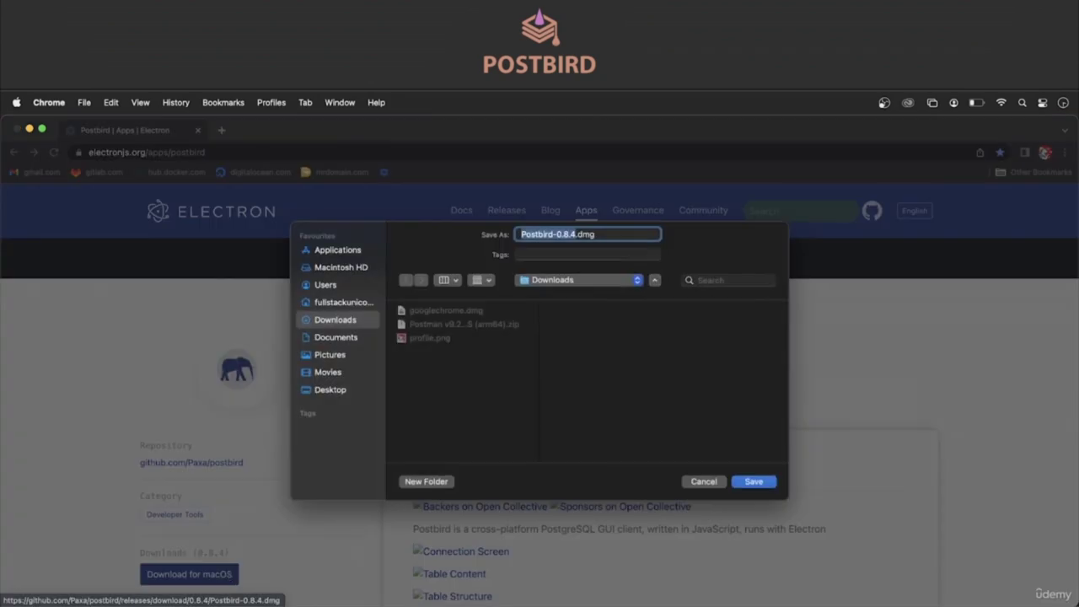
pyautogui.press('Return')
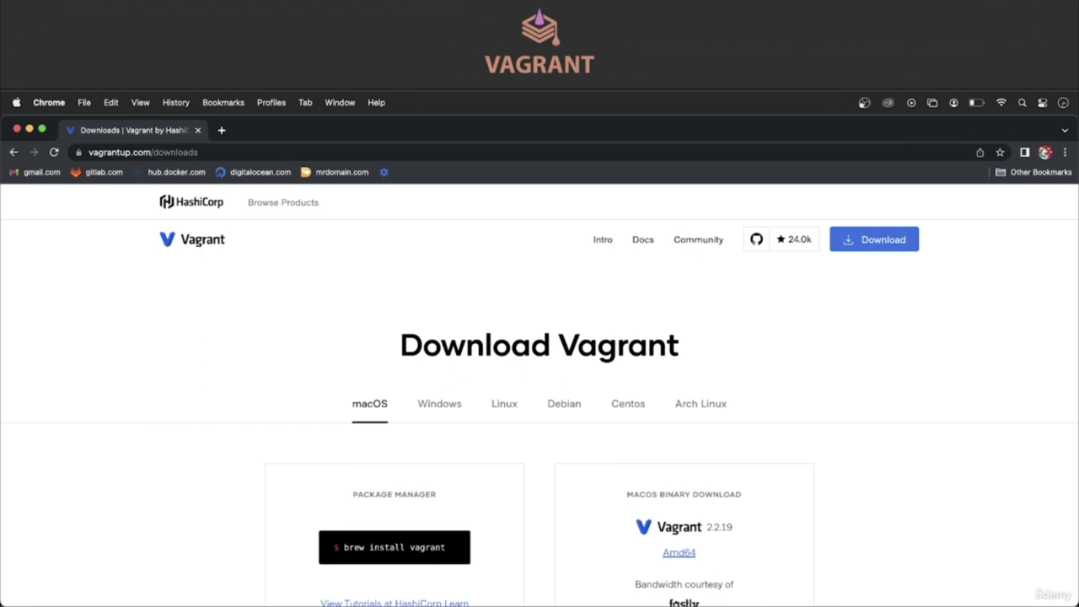
pyautogui.scroll(-3, 539, 396)
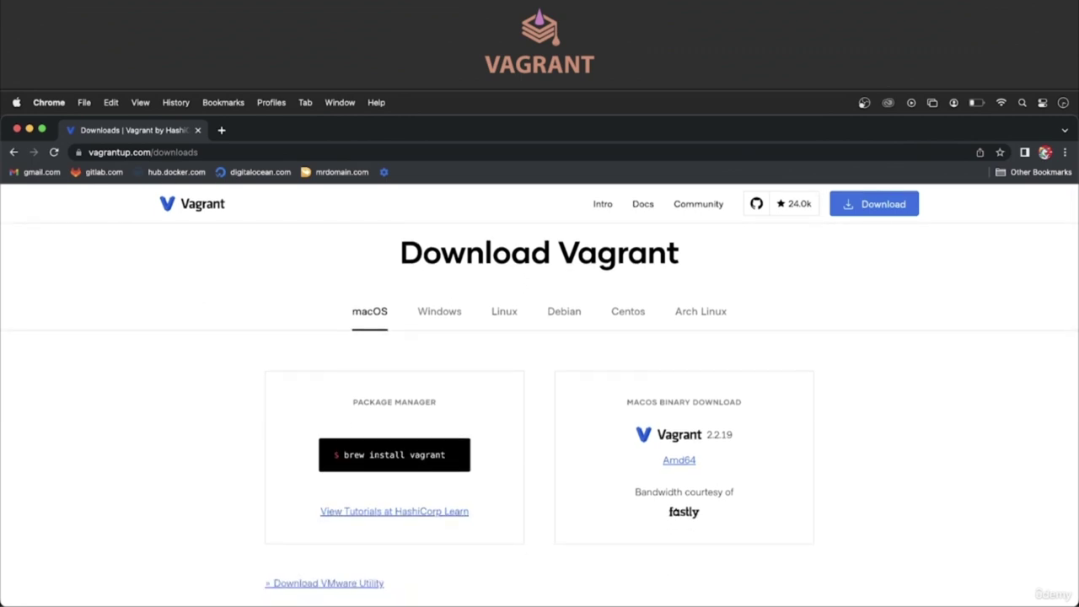
pyautogui.click(679, 460)
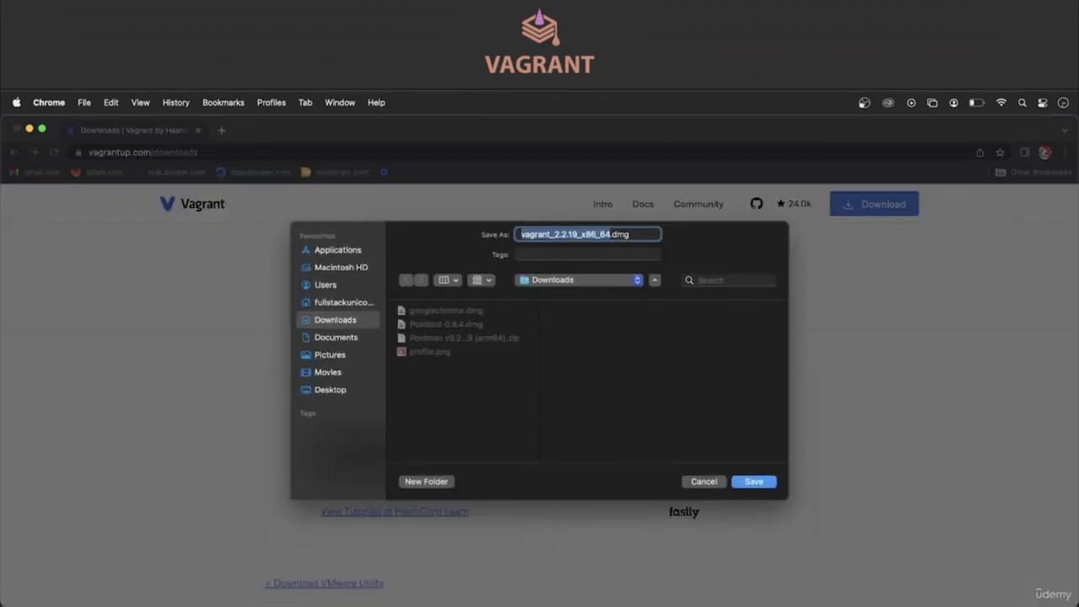
pyautogui.press('Return')
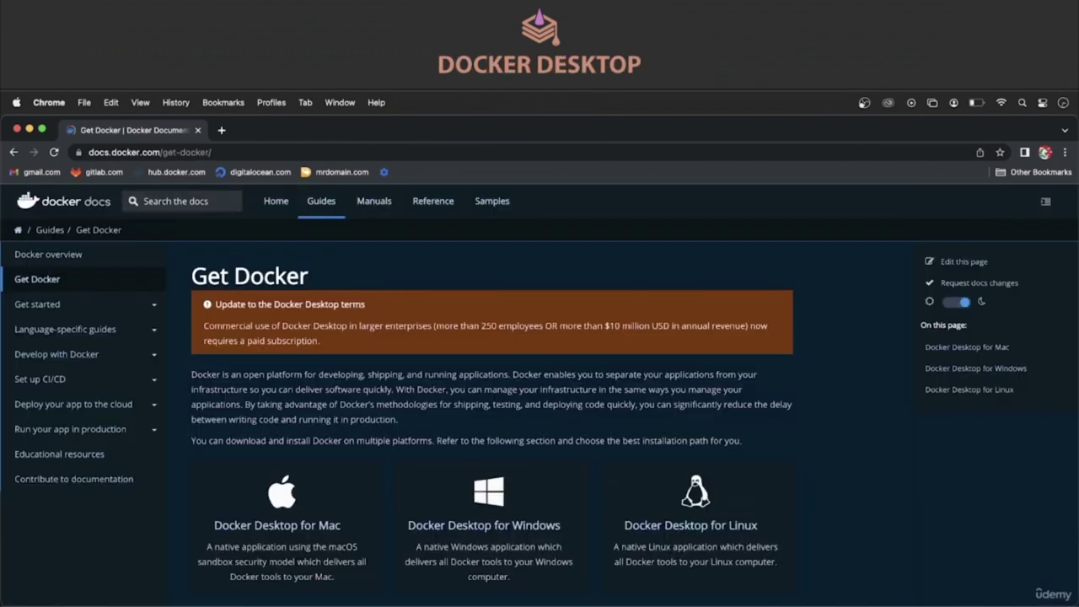
# Save Docker Desktop for Mac with Apple chip and VS Code Mac Universal to Downloads
pyautogui.click(283, 498)
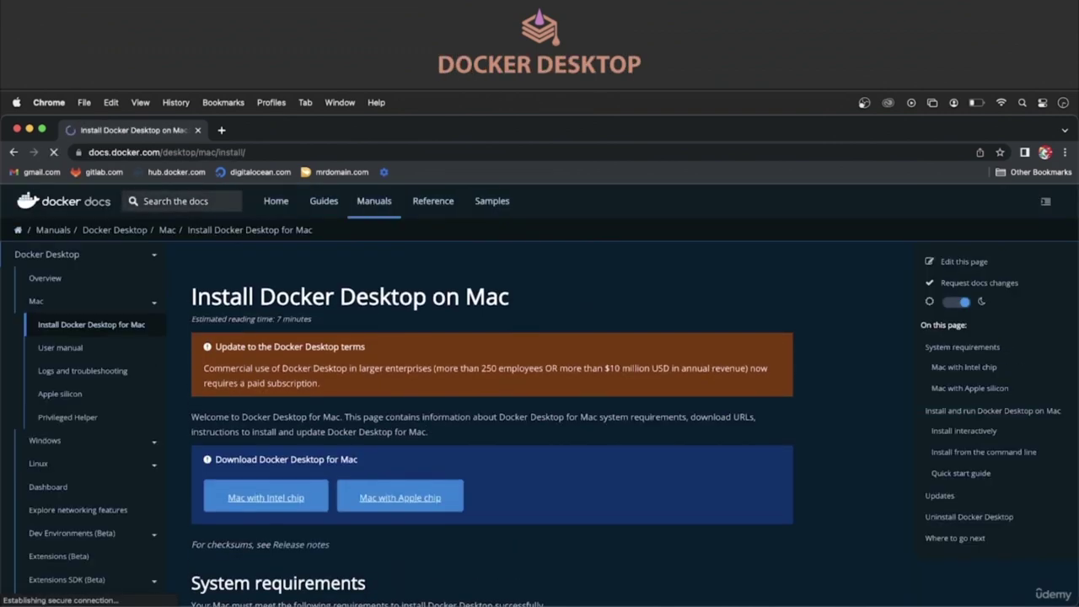
pyautogui.click(400, 497)
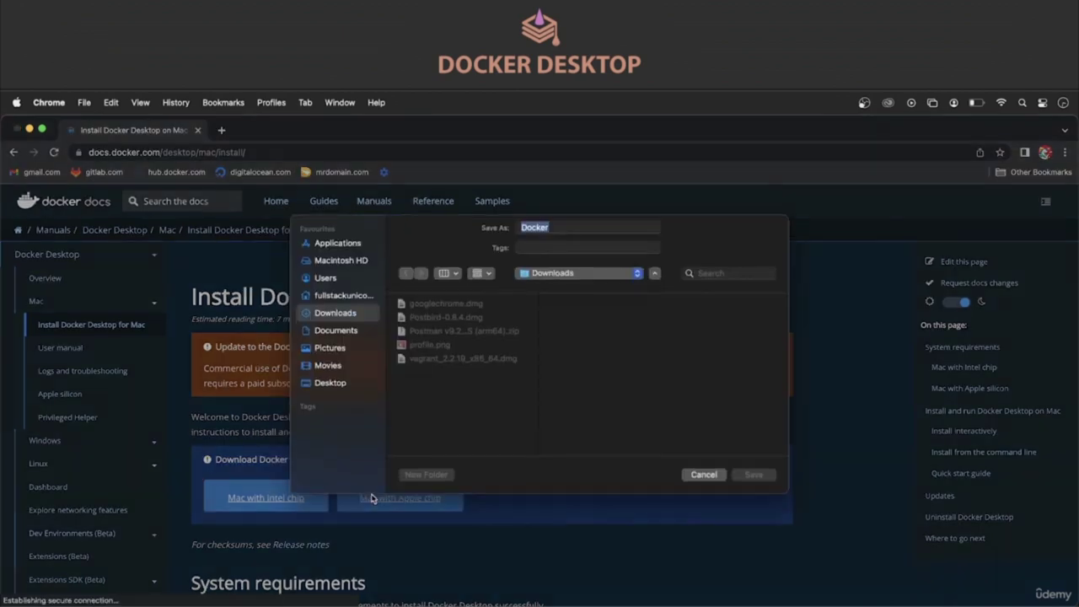
pyautogui.press('Return')
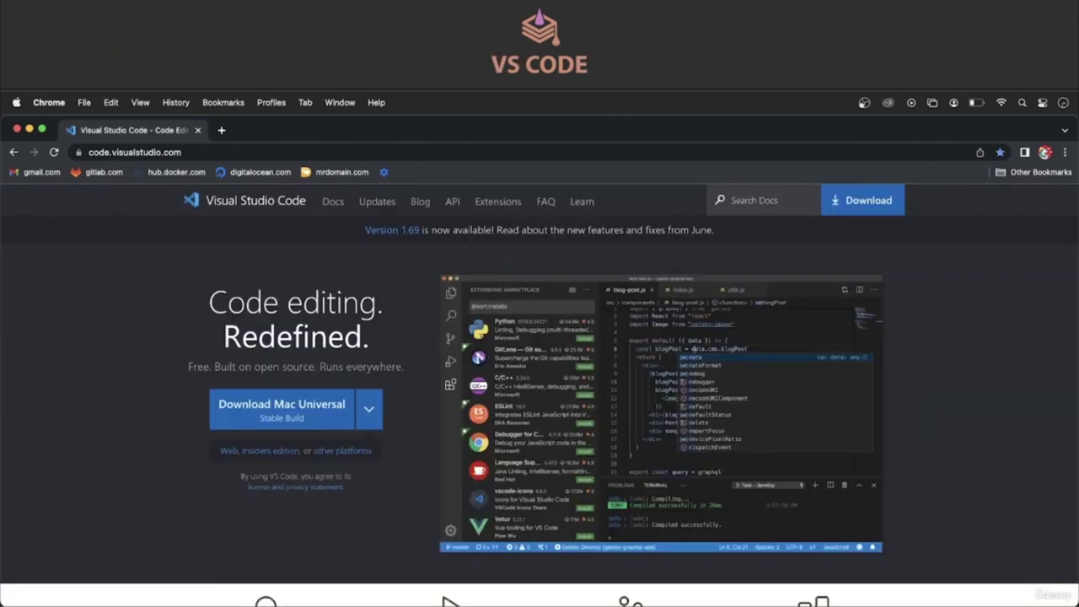
pyautogui.click(282, 409)
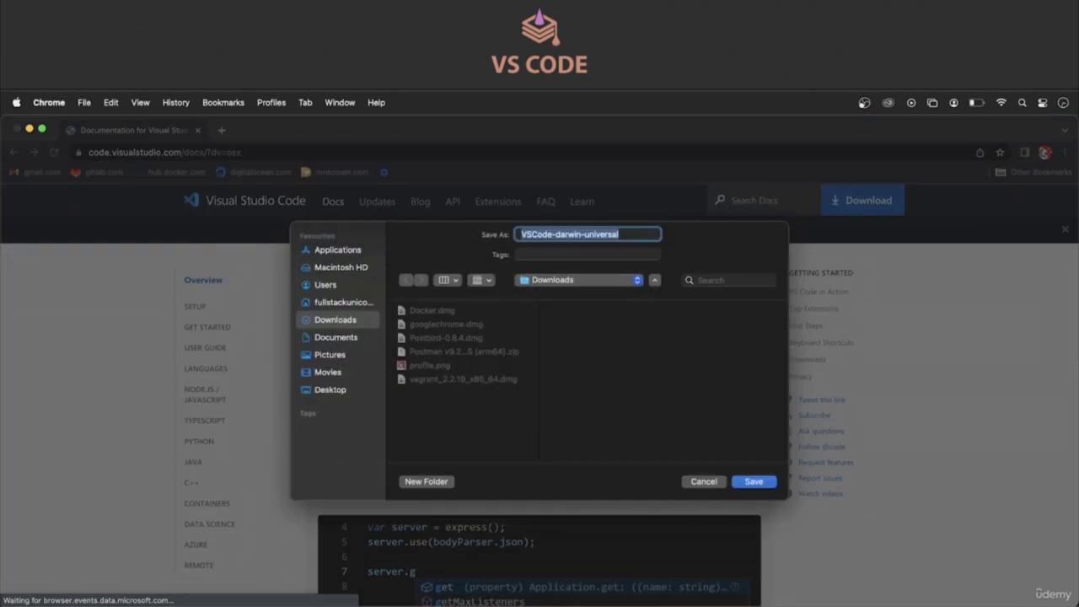
pyautogui.press('Return')
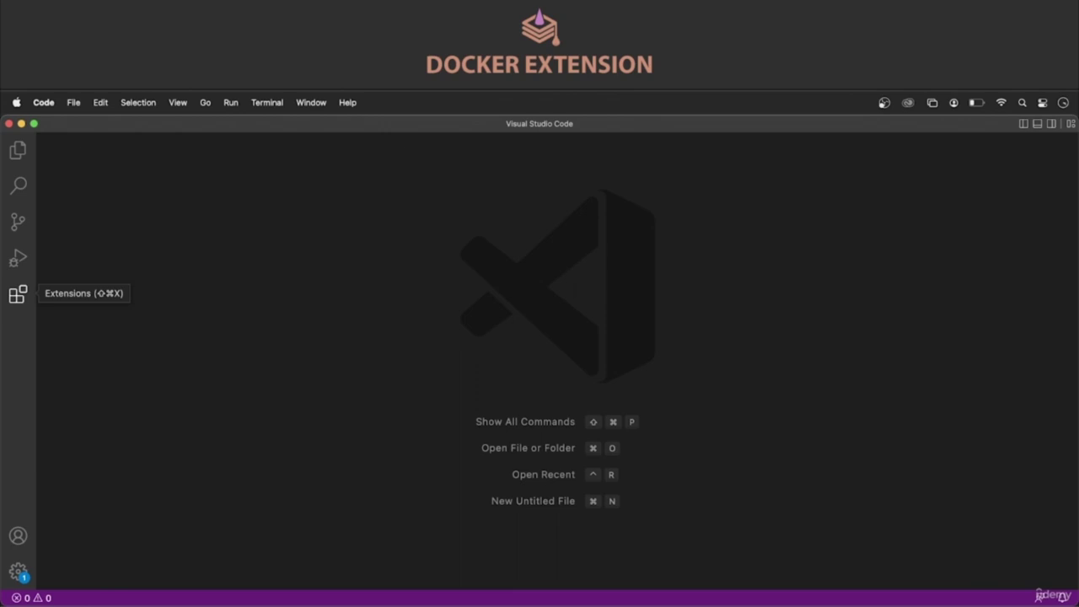
# Install Microsoft's Docker extension from a 'docker' marketplace search, then clear the search
pyautogui.click(17, 294)
pyautogui.write('docker')
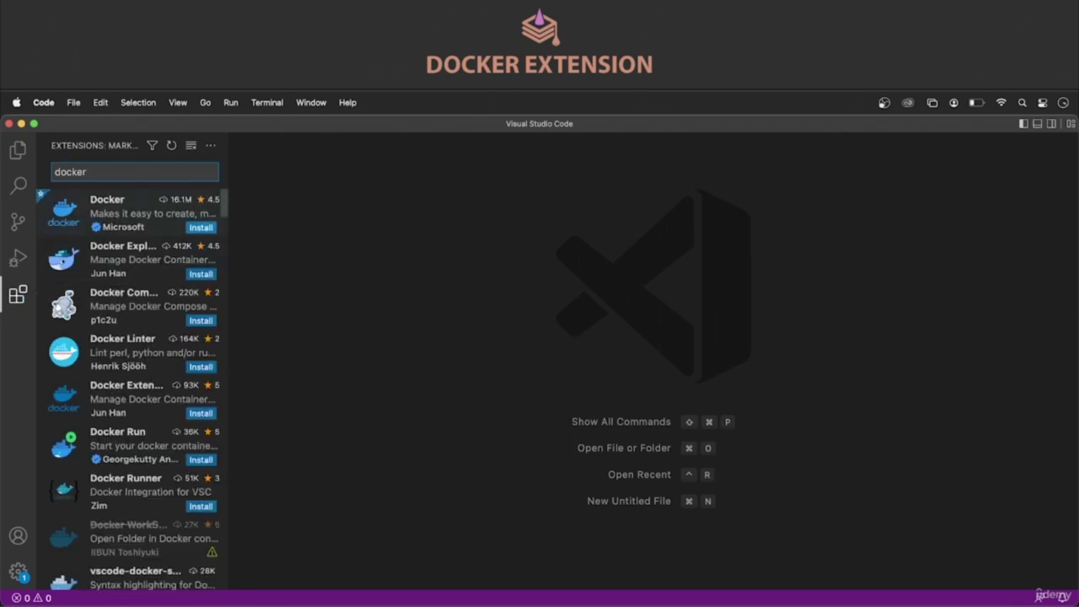
pyautogui.click(201, 226)
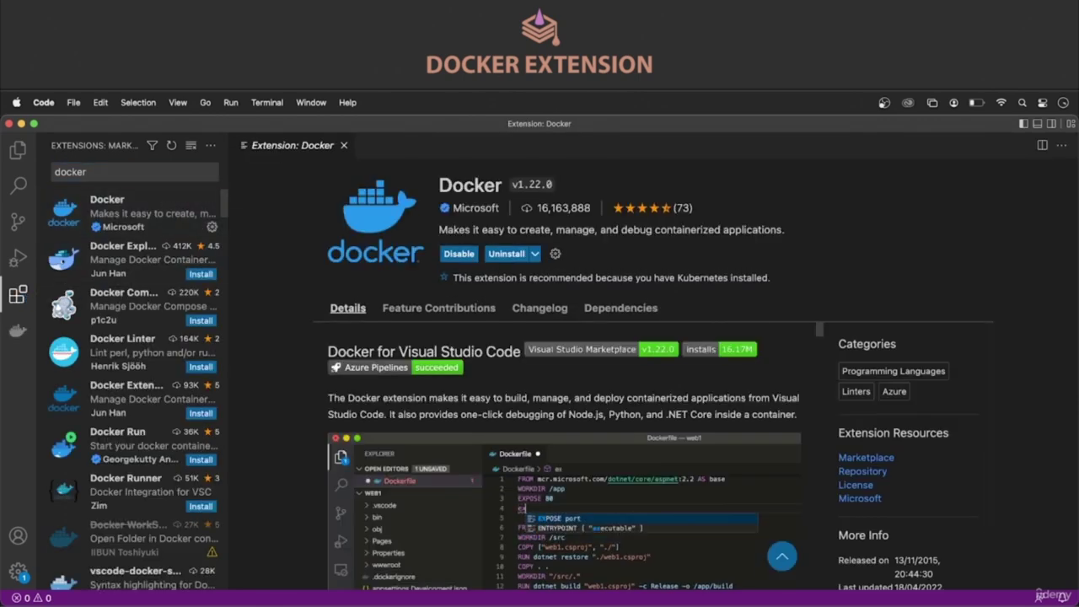
pyautogui.press('super+w')
pyautogui.press('super+shift+x')
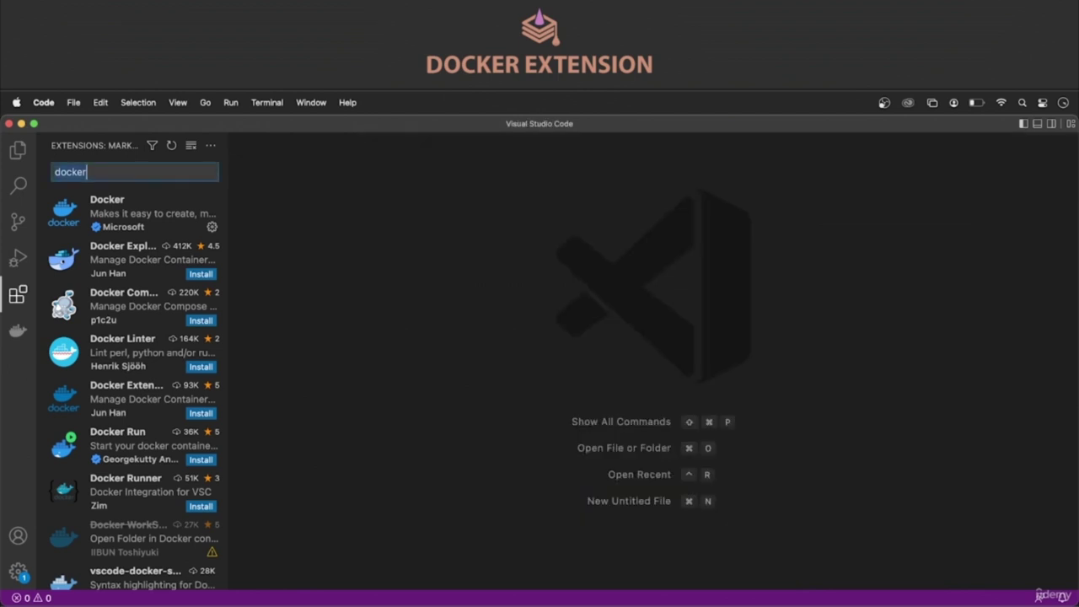
pyautogui.press('BackSpace')
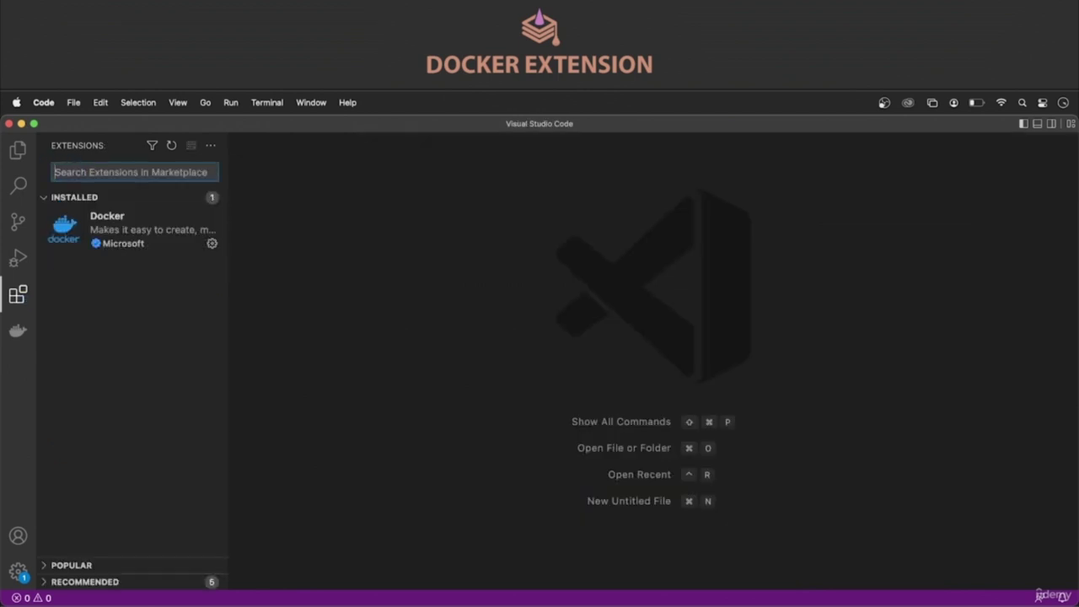
# Install the DotENV extension via a 'dotenv' search, then search for 'graphql'
pyautogui.write('dot')
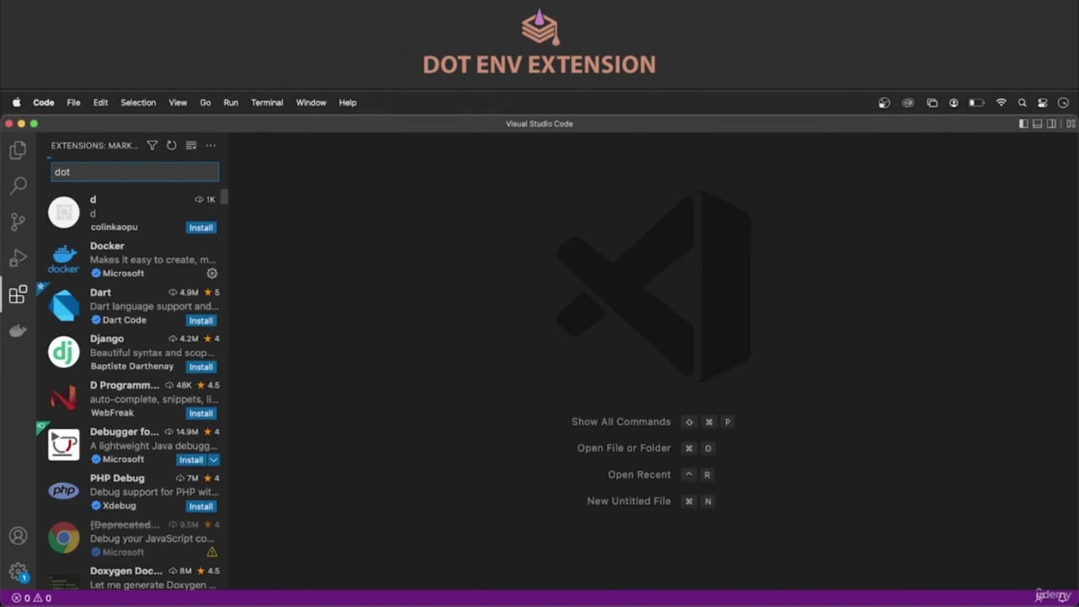
pyautogui.write('env')
pyautogui.click(201, 227)
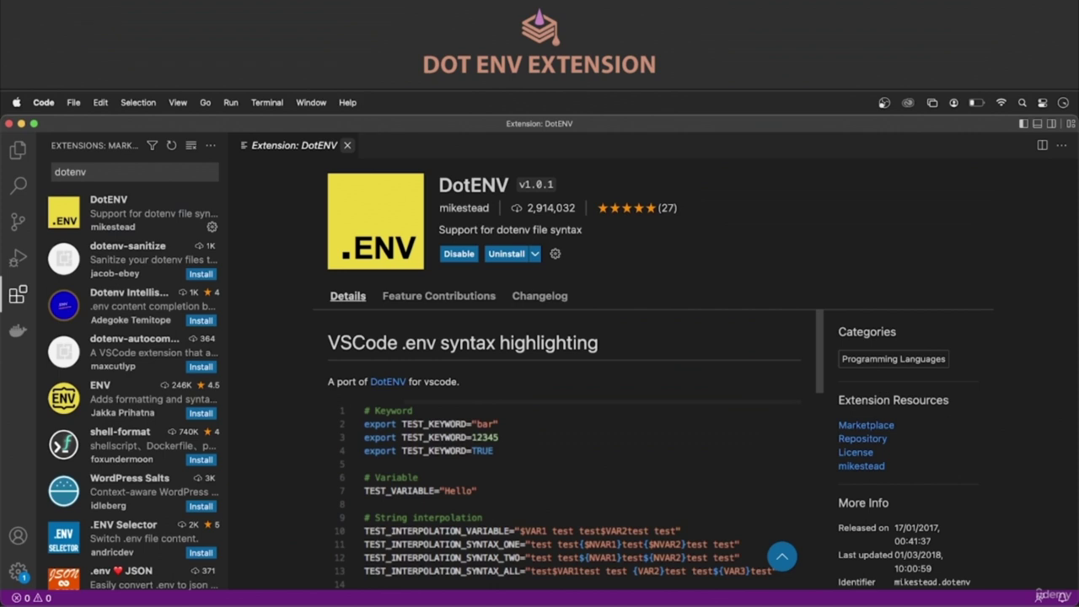
pyautogui.click(346, 145)
pyautogui.press('super+shift+x')
pyautogui.press('BackSpace')
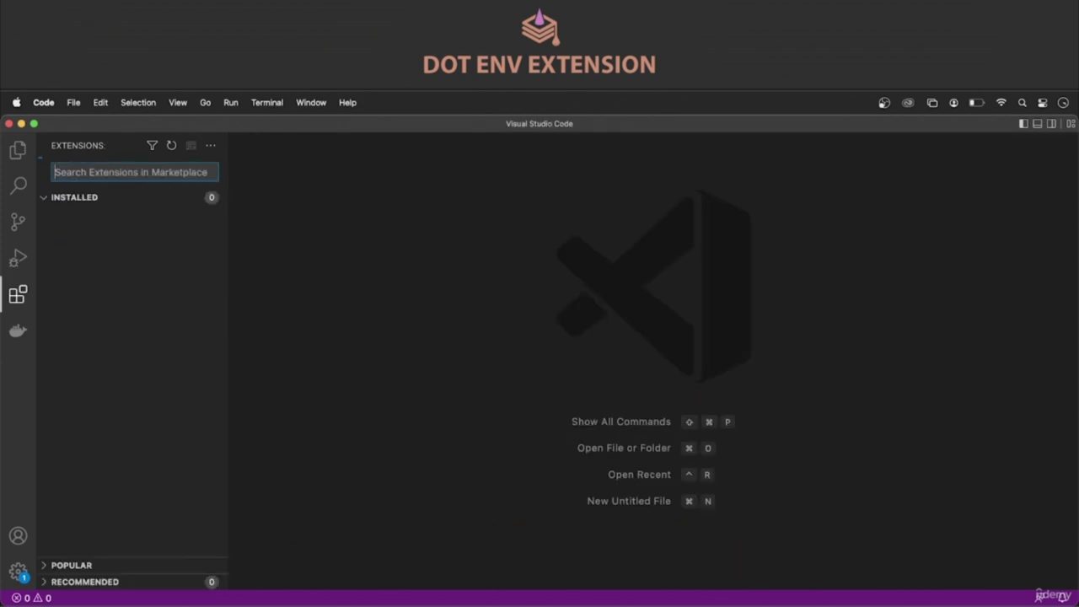
pyautogui.write('graph')
pyautogui.write('ql')
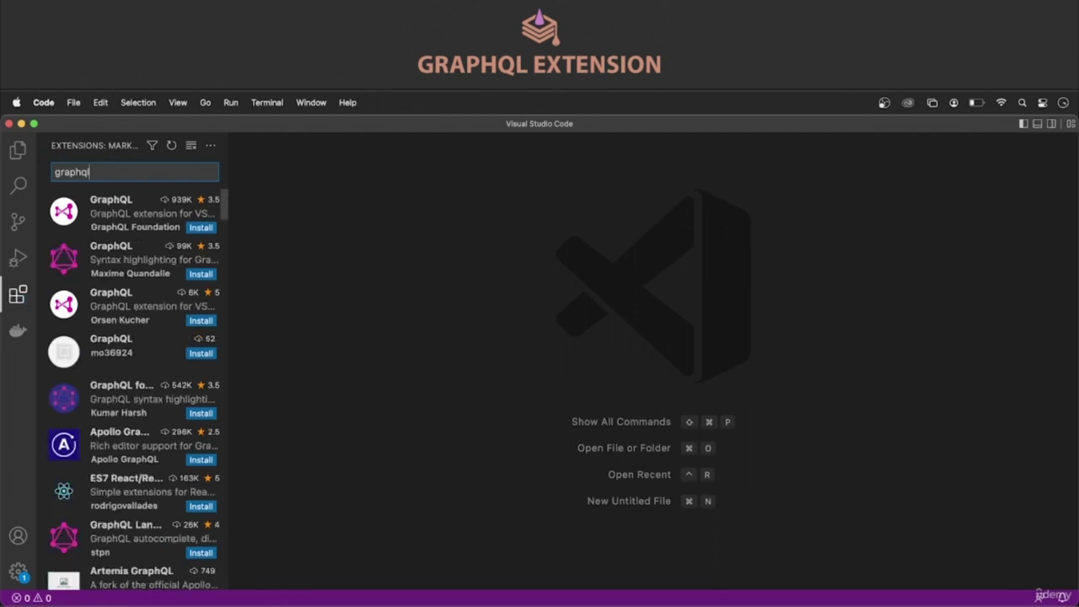
# Install the GraphQL Foundation's GraphQL extension, then search the marketplace for 'prisma'
pyautogui.click(201, 227)
pyautogui.click(198, 230)
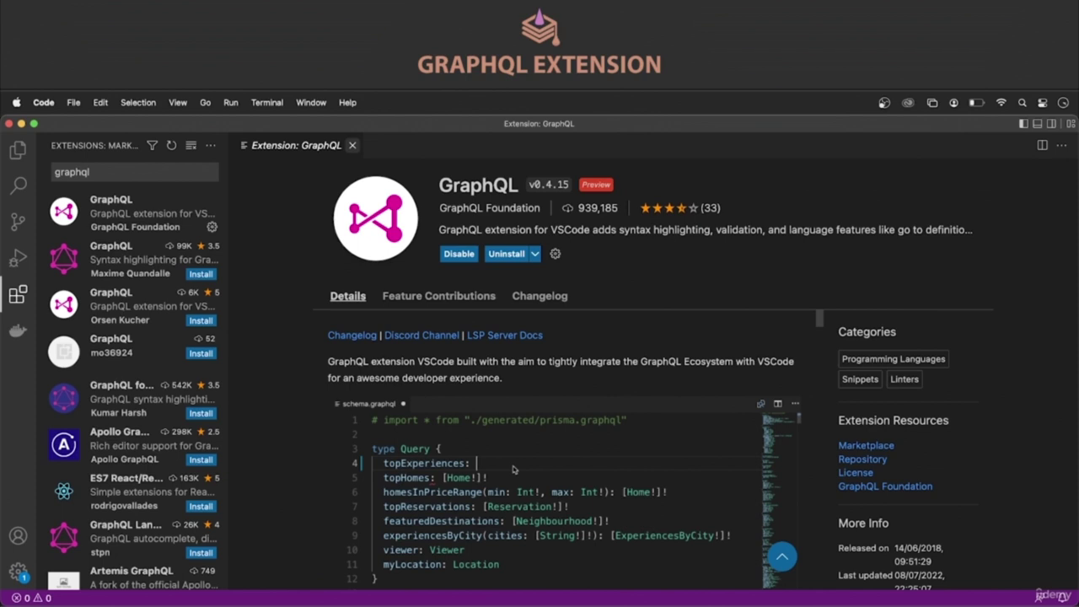
pyautogui.click(352, 145)
pyautogui.press('super+shift+x')
pyautogui.press('BackSpace')
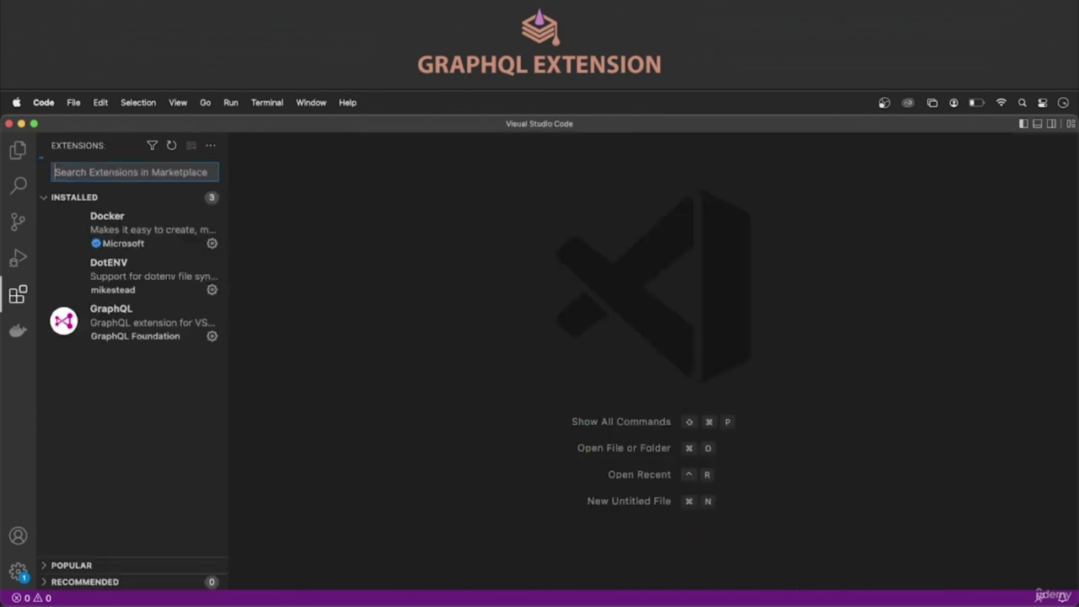
pyautogui.write('prisma')
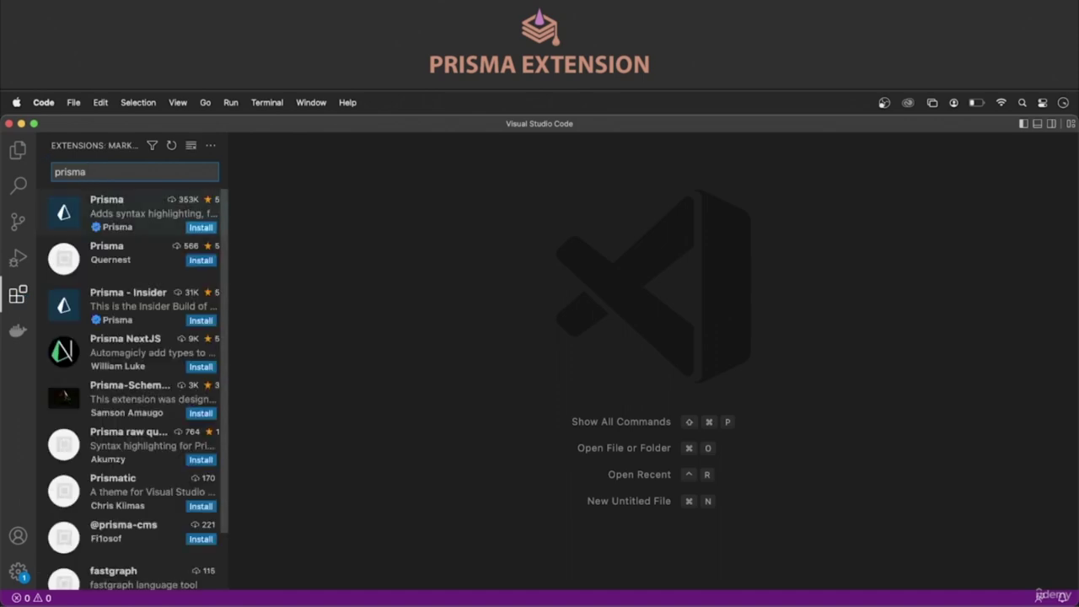
# Install the Prisma extension v4.0.0 and close its Extension: Prisma tab
pyautogui.click(200, 226)
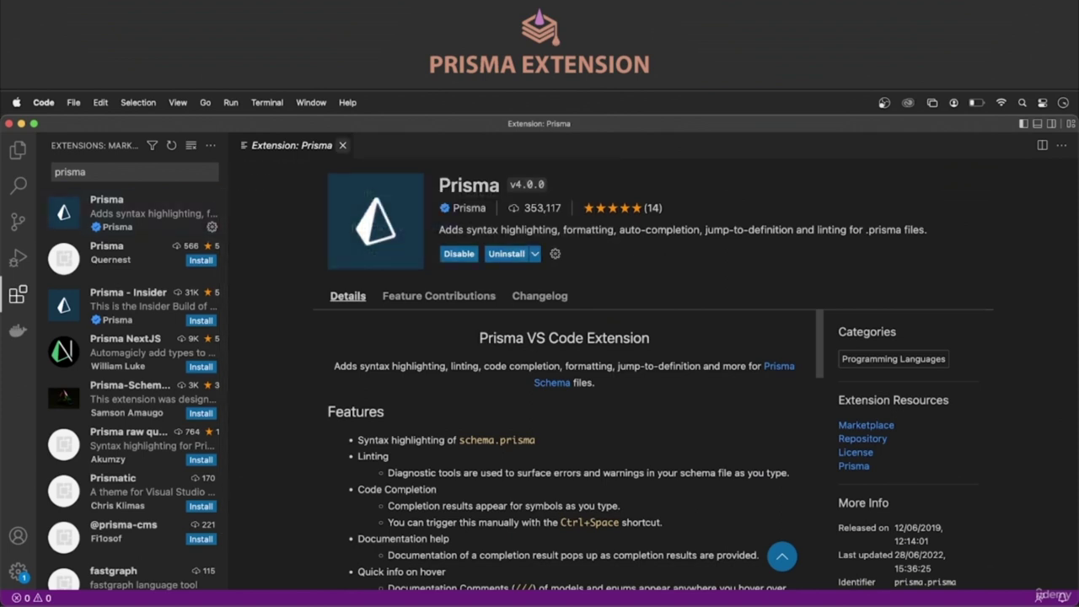
pyautogui.press('super+w')
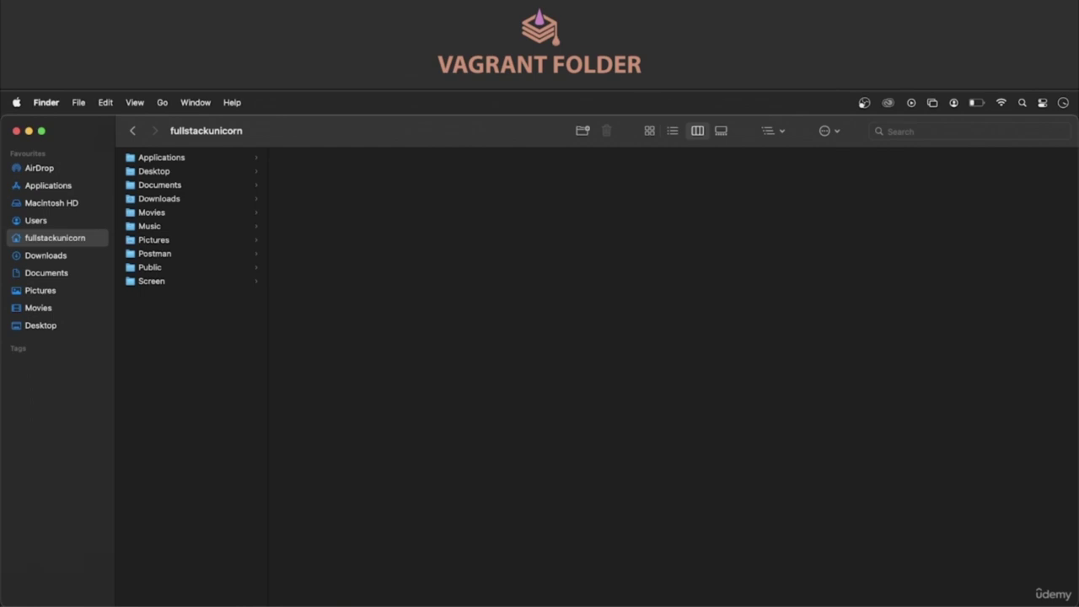
# Create a vagrant folder in the home folder with a subfolder named for the user's account
pyautogui.click(582, 130)
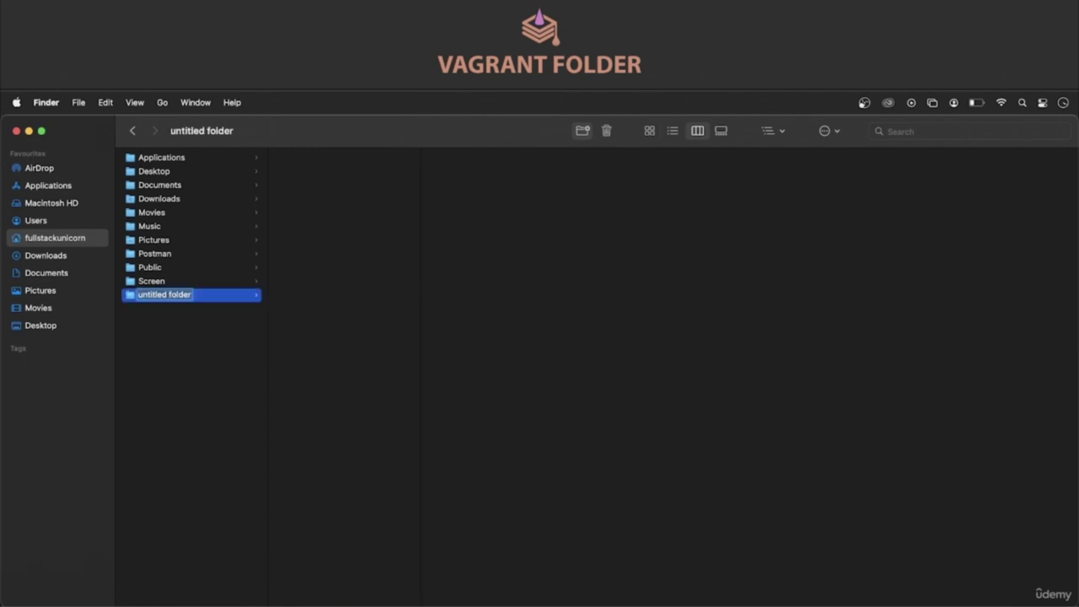
pyautogui.write('va')
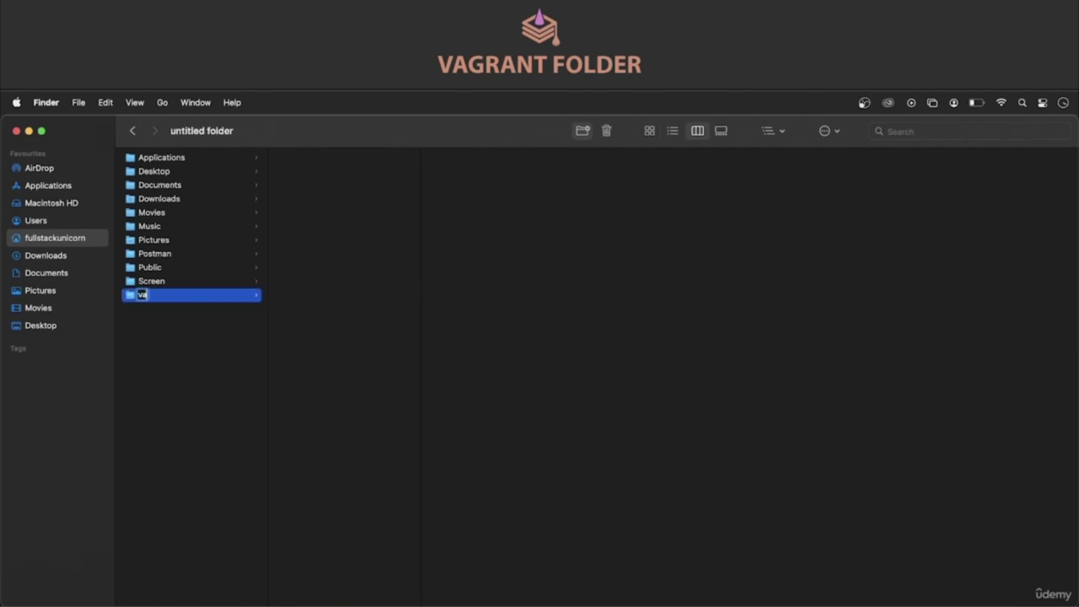
pyautogui.write('grant')
pyautogui.press('Return')
pyautogui.press('shift+super+n')
pyautogui.write('f')
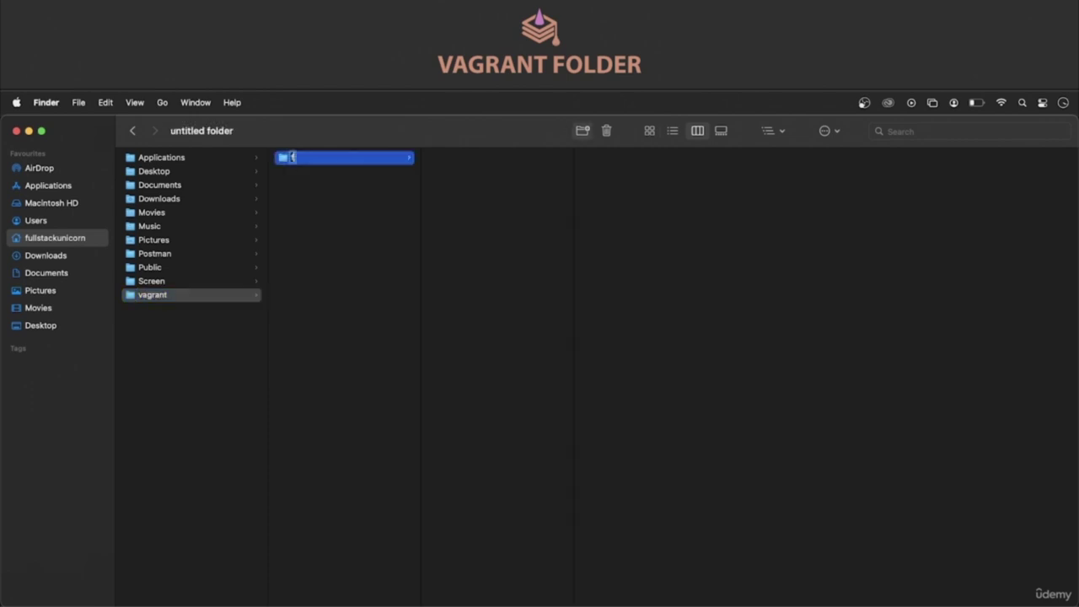
pyautogui.write('ullstackunicorn')
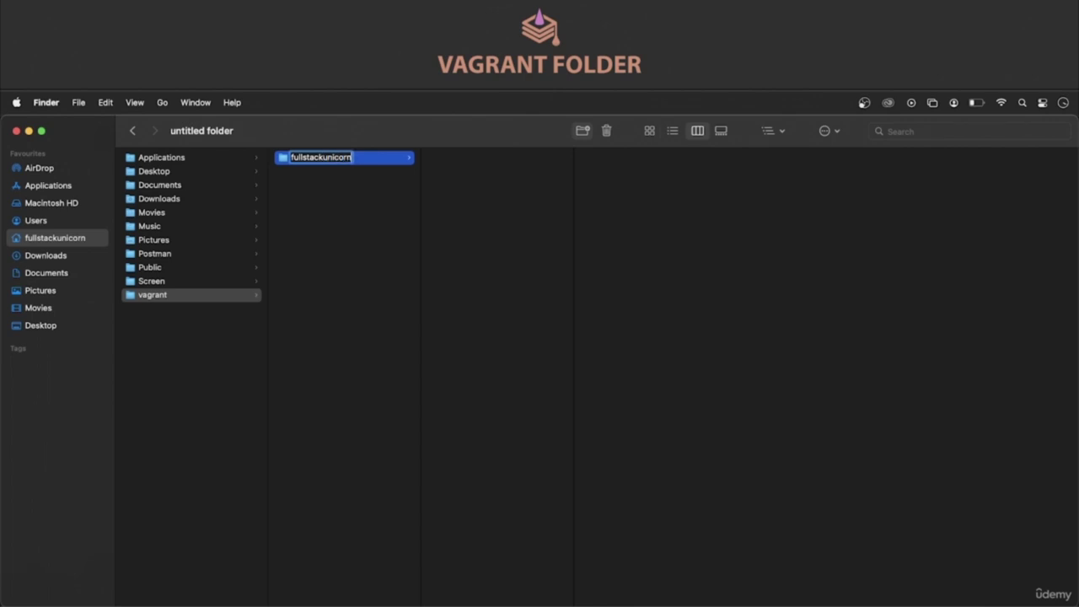
pyautogui.press('Return')
# Pin the vagrant folder to Finder's Favourites sidebar
pyautogui.press('Left')
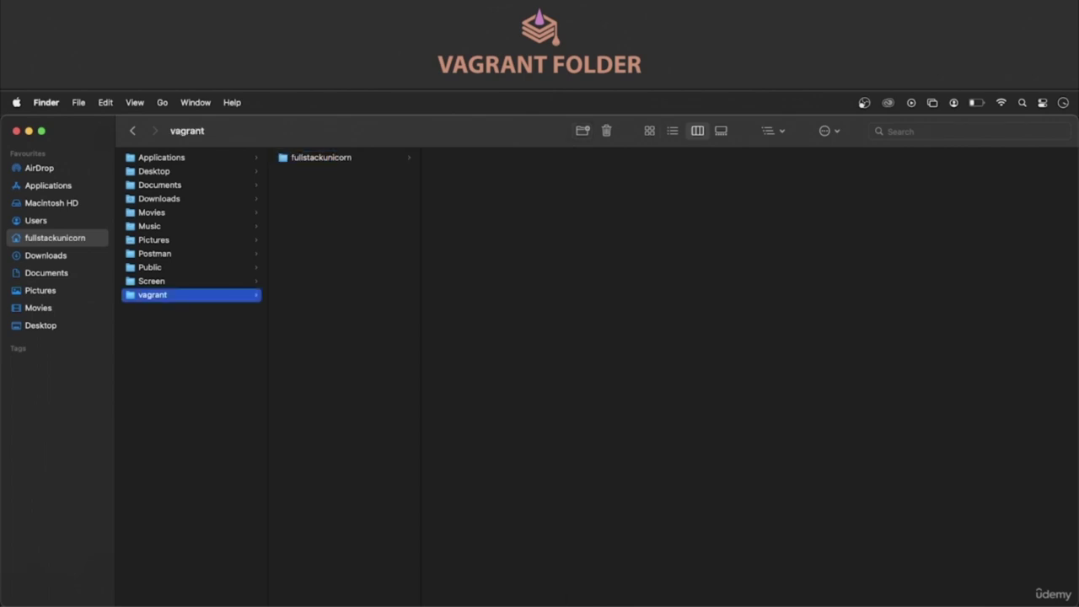
pyautogui.moveTo(152, 294); pyautogui.dragTo(67, 339)
pyautogui.press('super+alt+a')
# Create a workspace folder with a fullstackunicorn subfolder in the home folder, and add workspace to Favourites
pyautogui.click(582, 130)
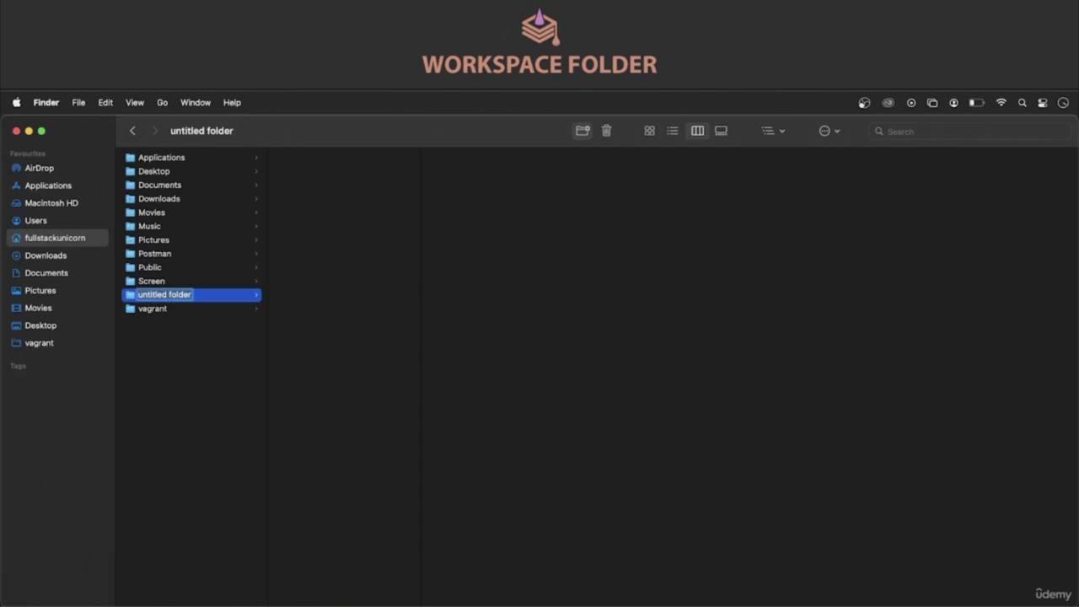
pyautogui.write('workspace')
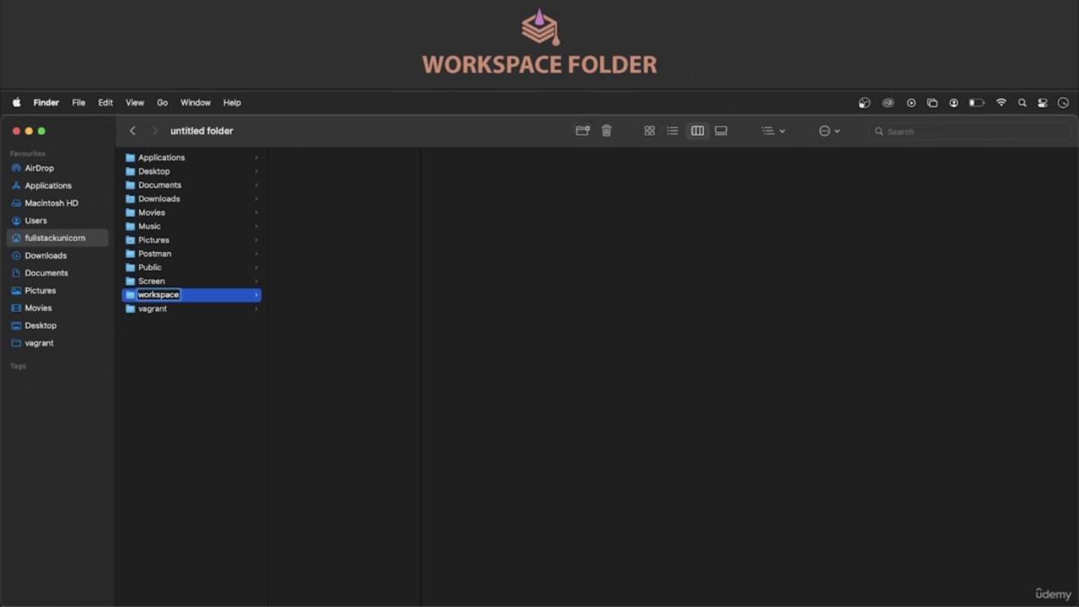
pyautogui.press('Return')
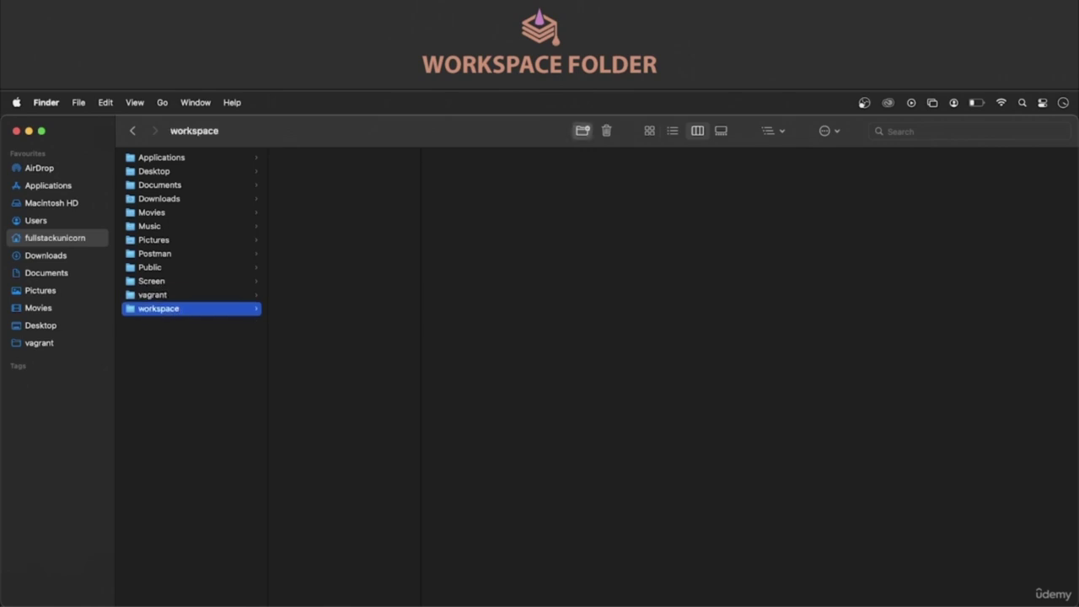
pyautogui.press('shift+super+n')
pyautogui.write('fu')
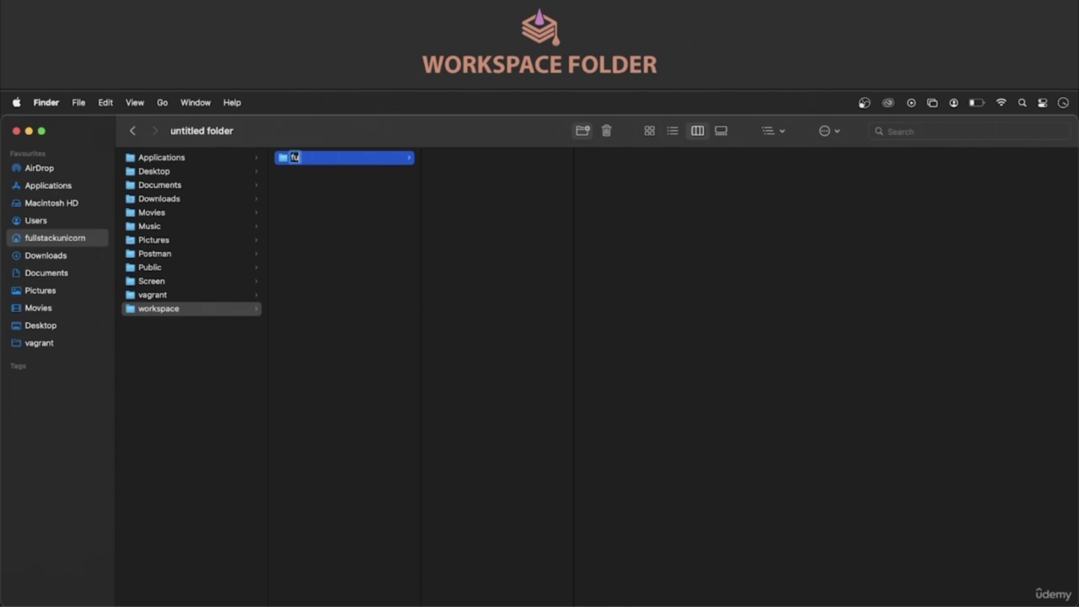
pyautogui.write('llstackunicorn')
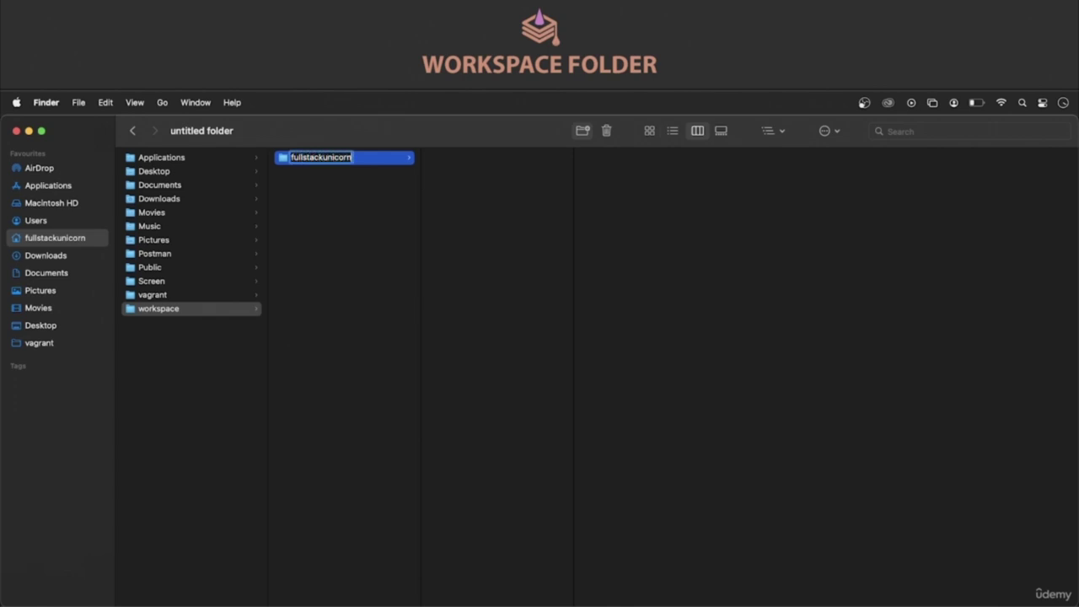
pyautogui.click(159, 309)
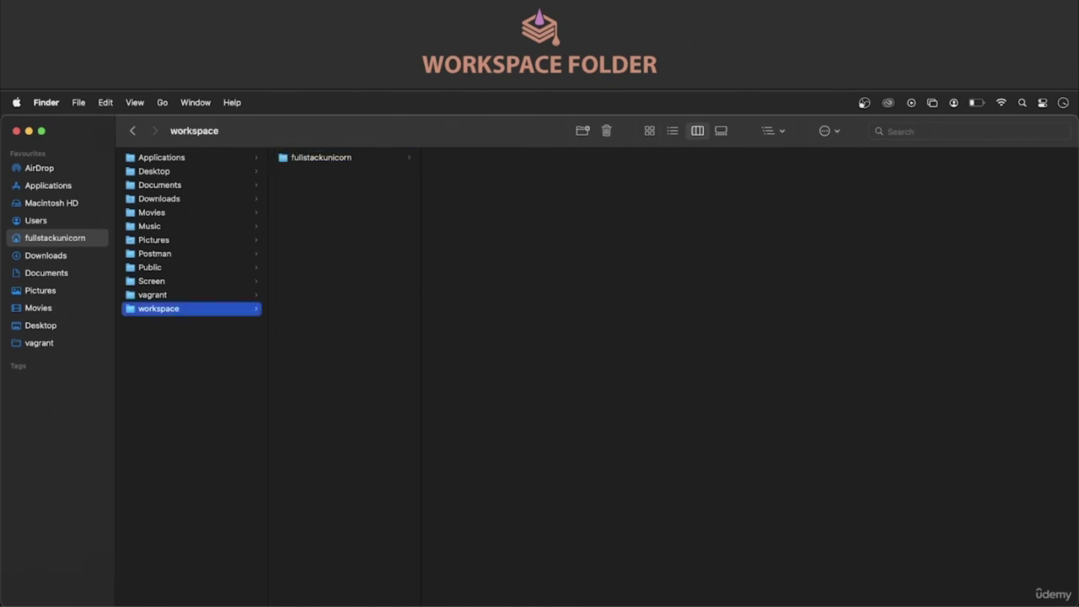
pyautogui.moveTo(158, 309); pyautogui.dragTo(51, 357)
pyautogui.press('super+alt+a')
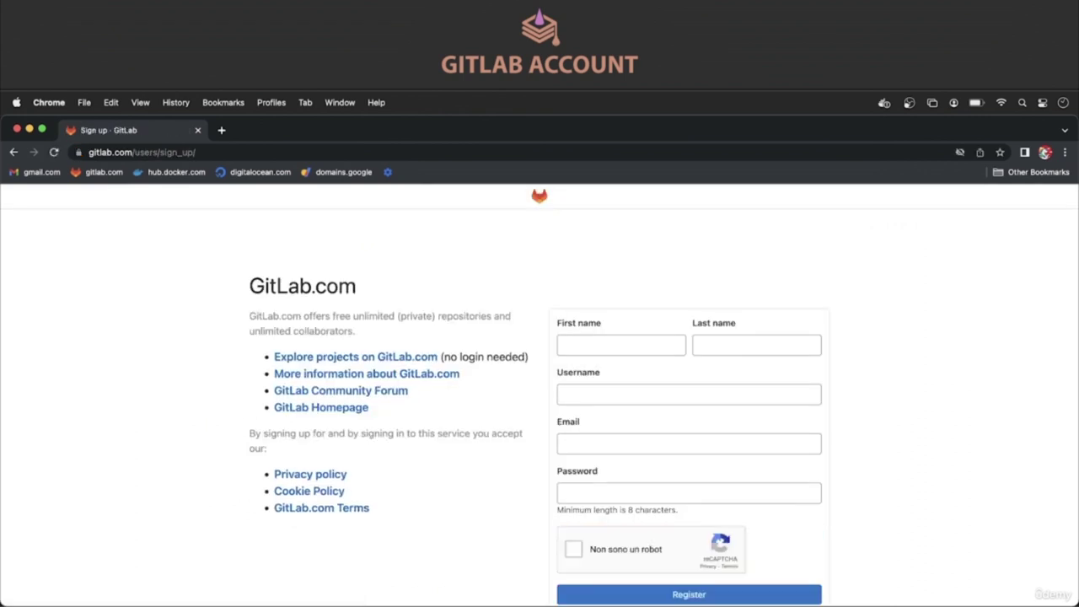
# Sign up to GitLab with a Google account, accept the terms of service, and open Edit Profile
pyautogui.scroll(-3, 539, 405)
pyautogui.scroll(-1, 688, 405)
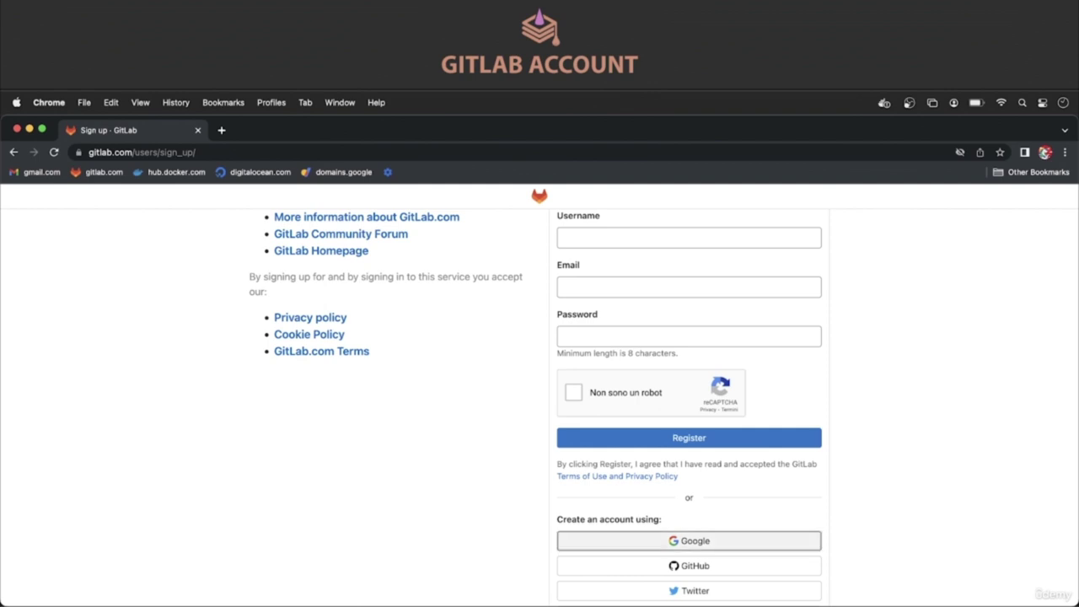
pyautogui.click(689, 540)
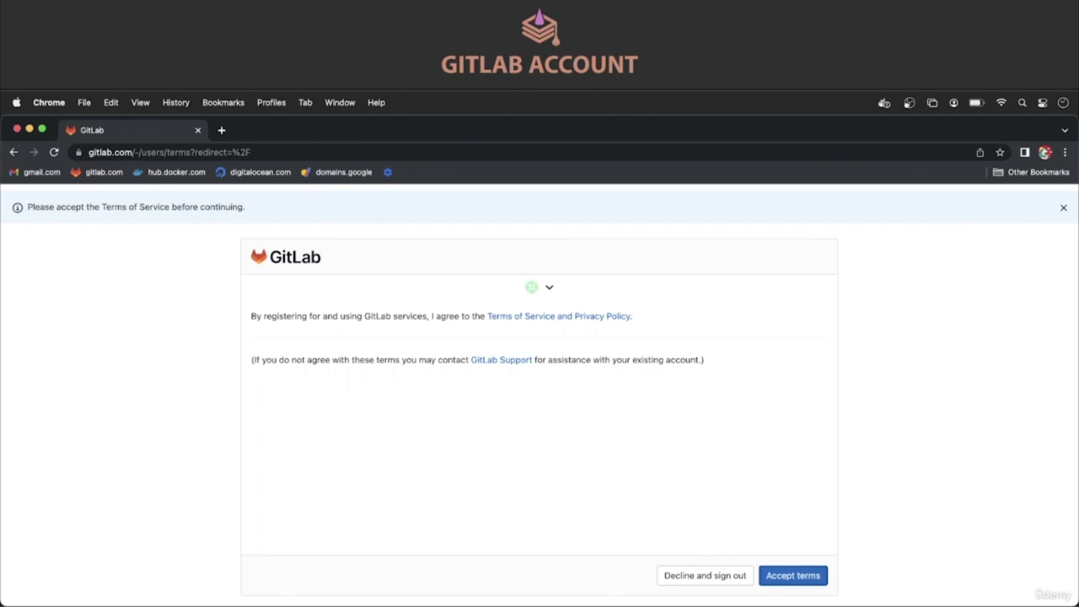
pyautogui.click(792, 575)
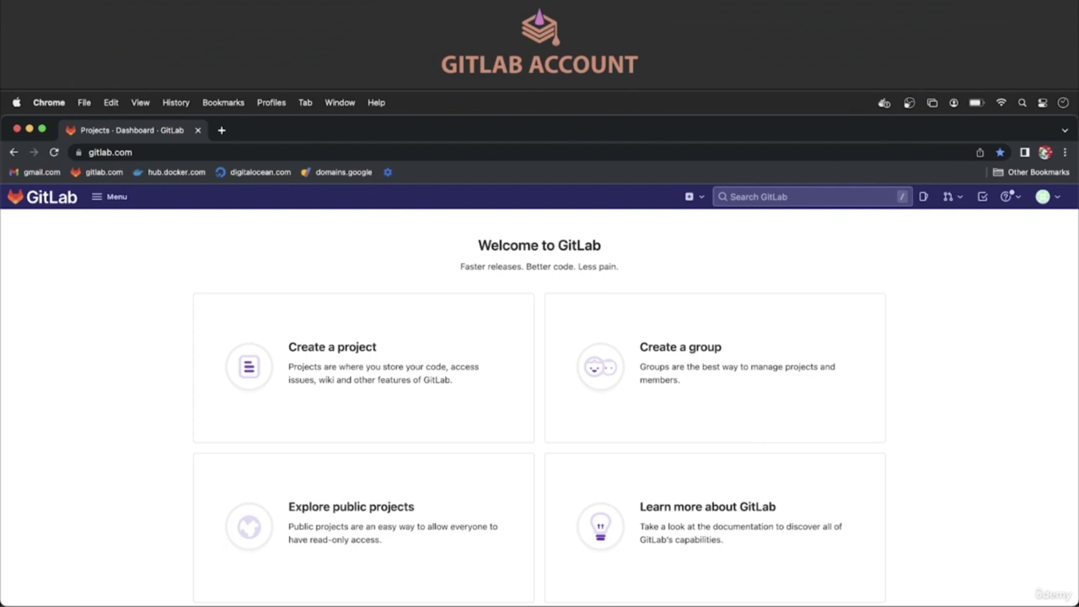
pyautogui.click(1045, 196)
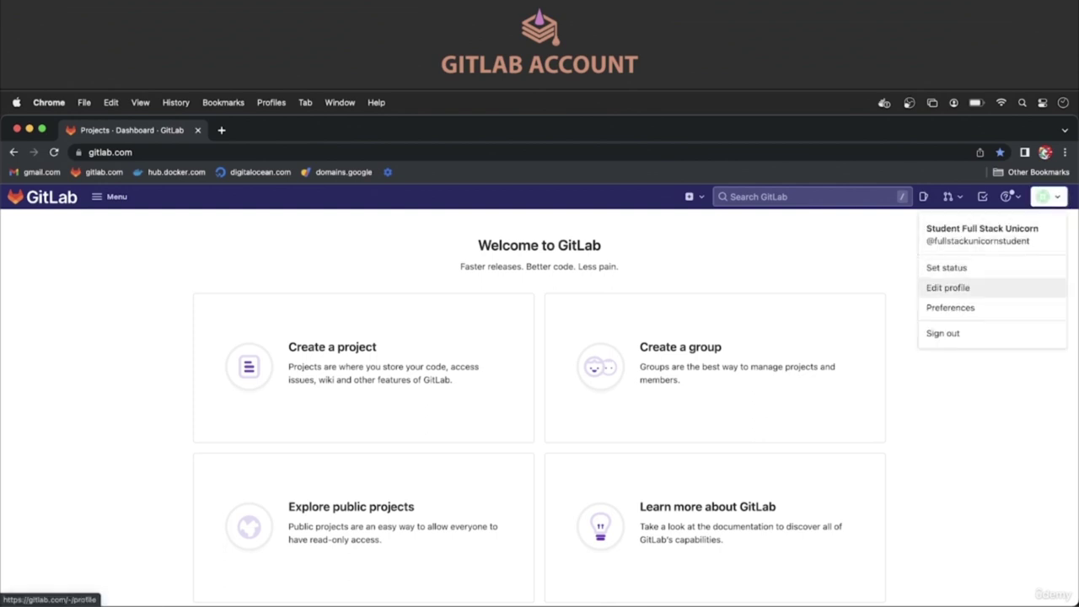
pyautogui.click(1012, 287)
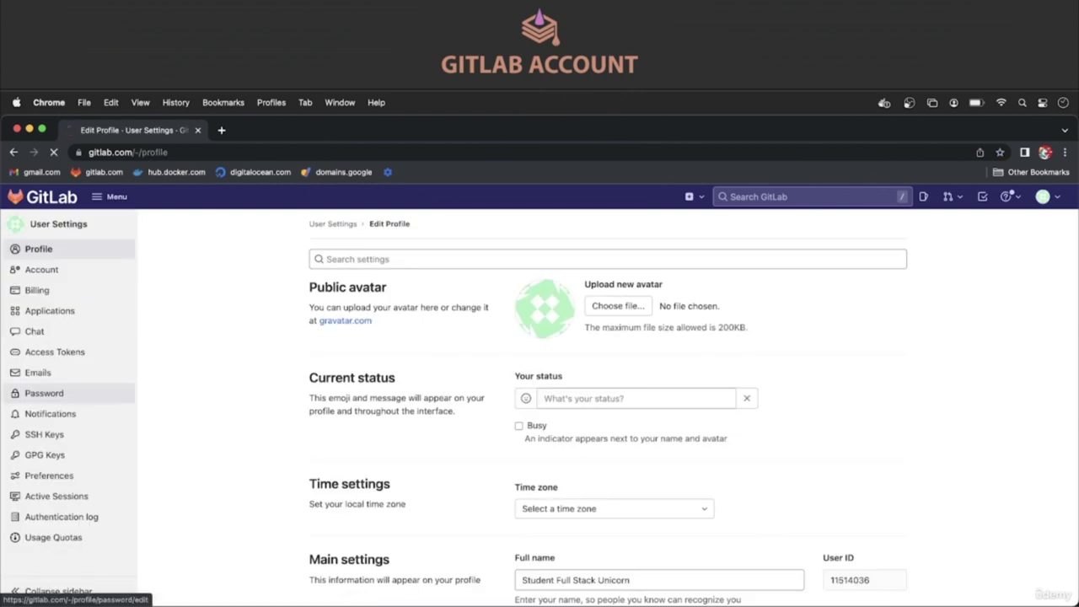
# Enter and confirm a new account password in the Password settings, then save it
pyautogui.click(45, 393)
pyautogui.click(540, 325)
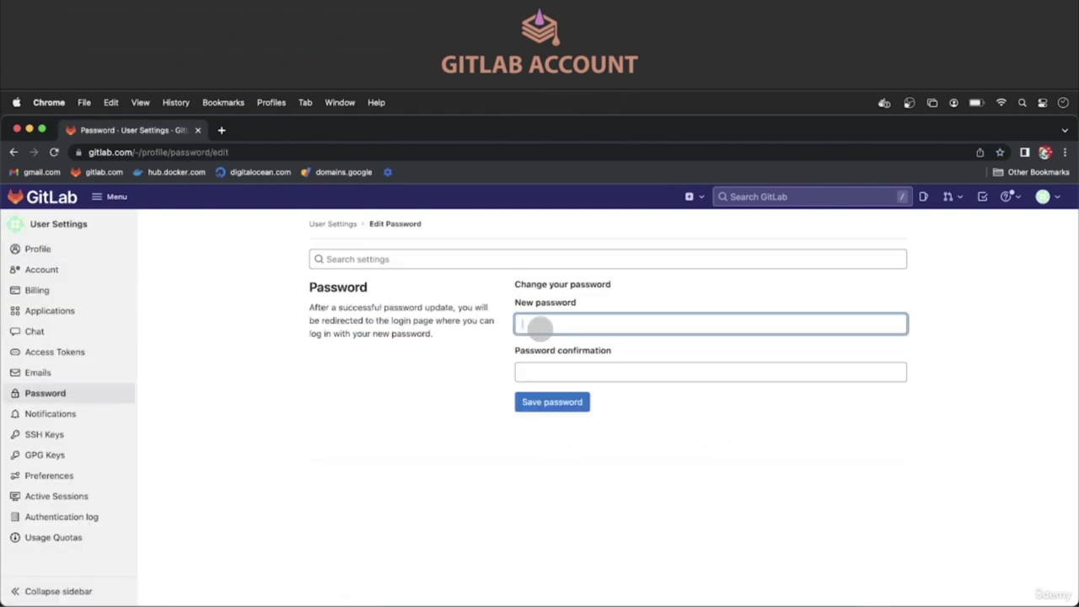
pyautogui.click(711, 371)
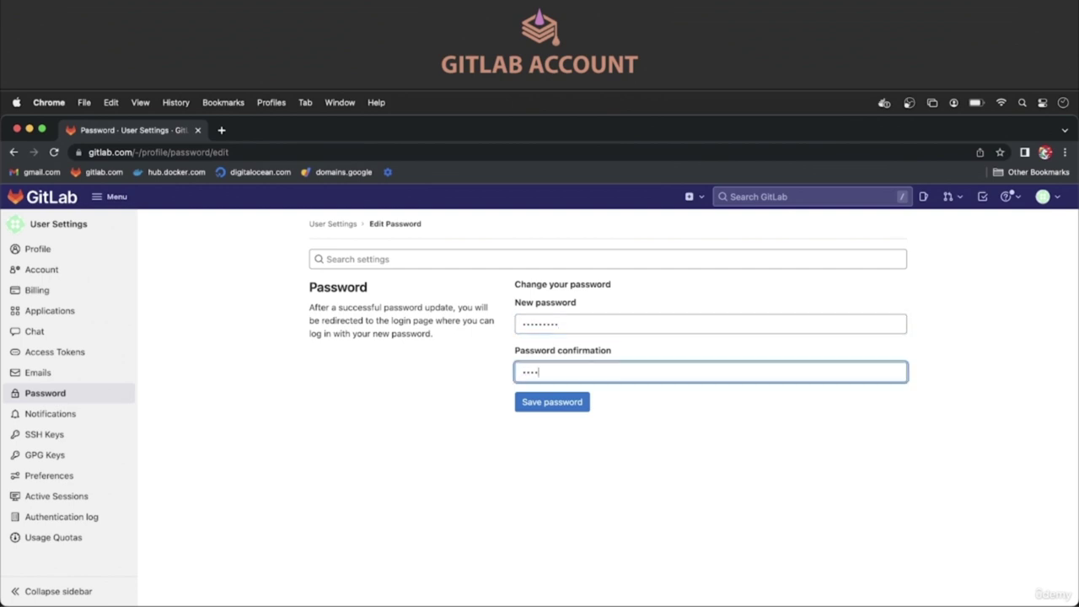
pyautogui.press('Return')
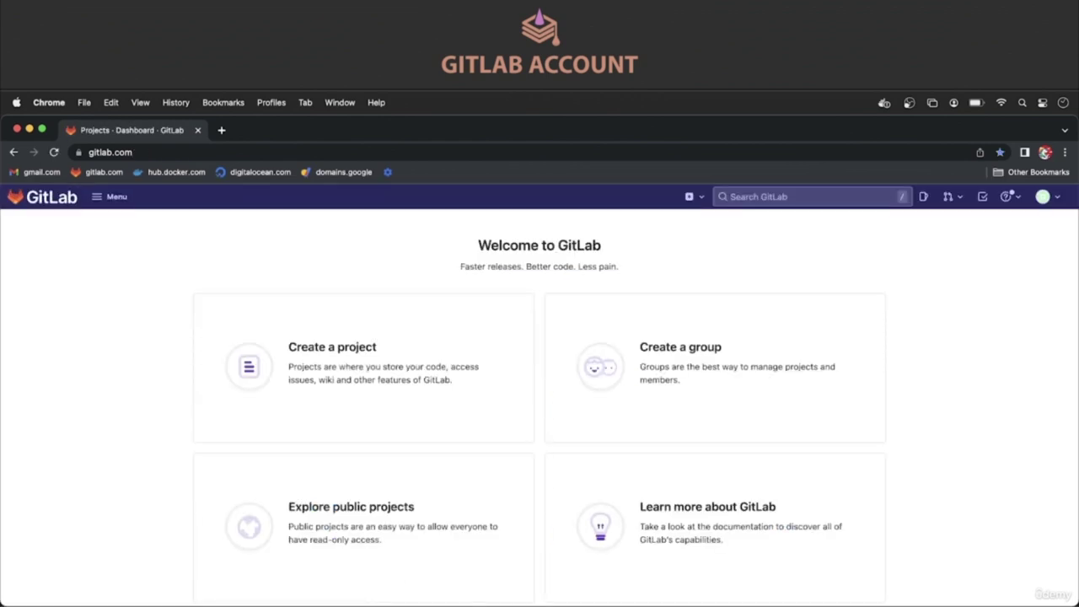
# Set Downloads/profile.png as the profile picture, zoomed out so the whole unicorn fits
pyautogui.click(1045, 196)
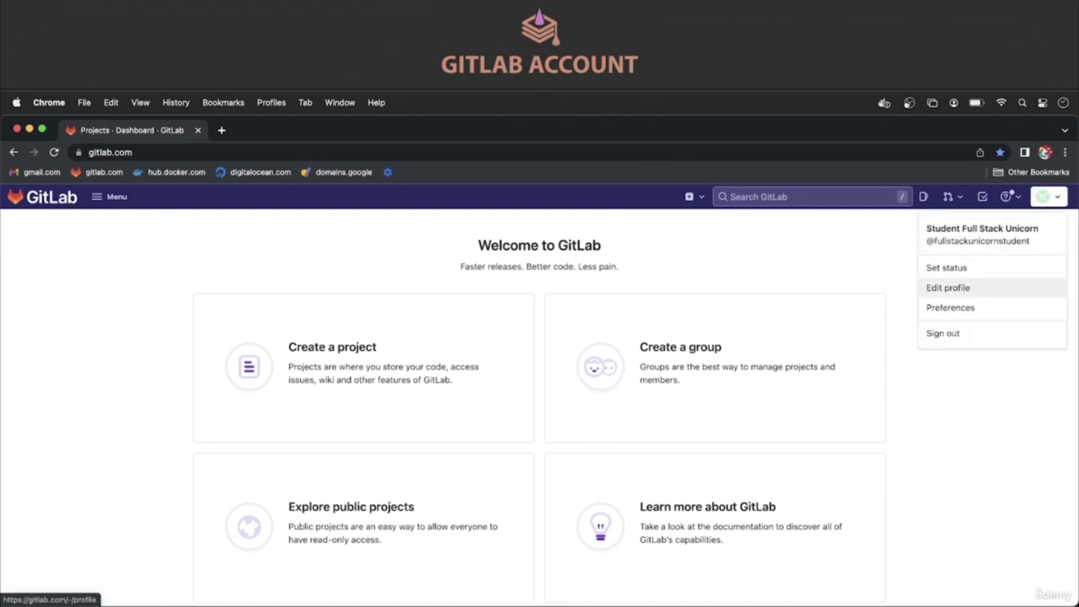
pyautogui.click(947, 288)
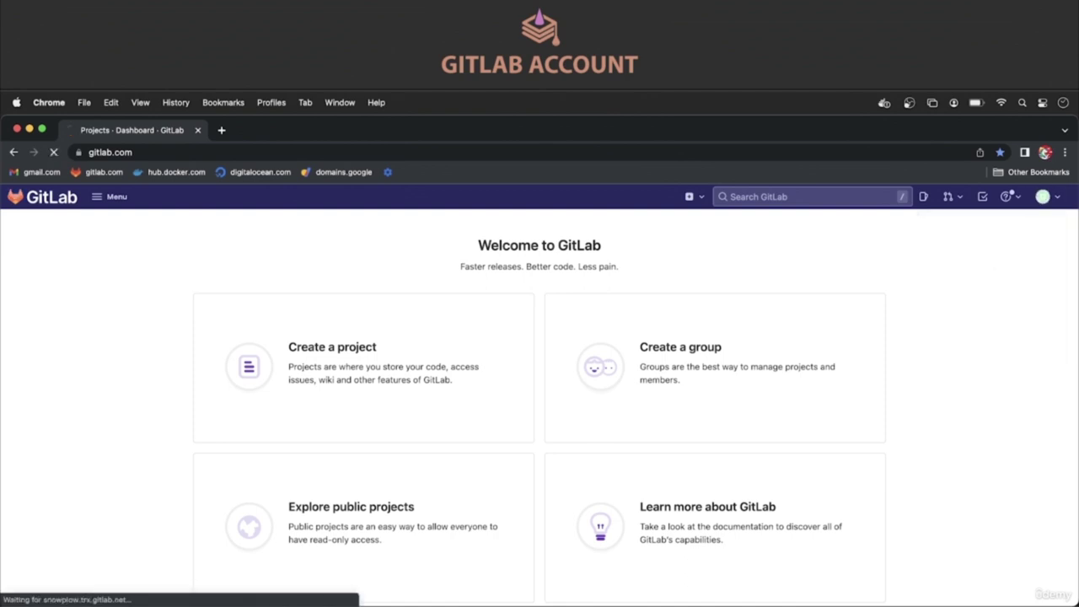
pyautogui.click(617, 305)
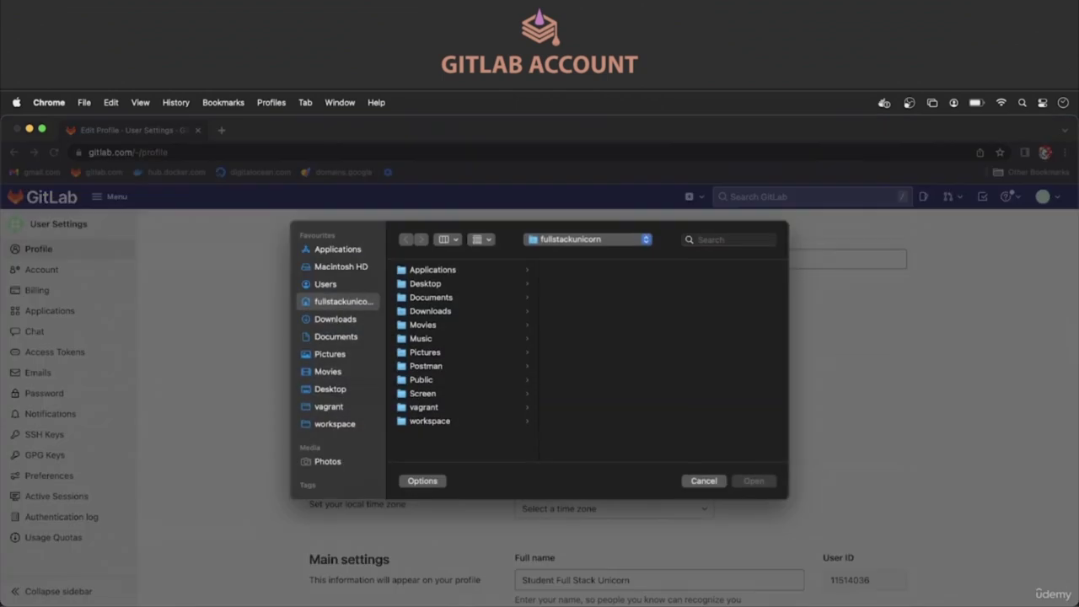
pyautogui.click(481, 311)
pyautogui.click(565, 269)
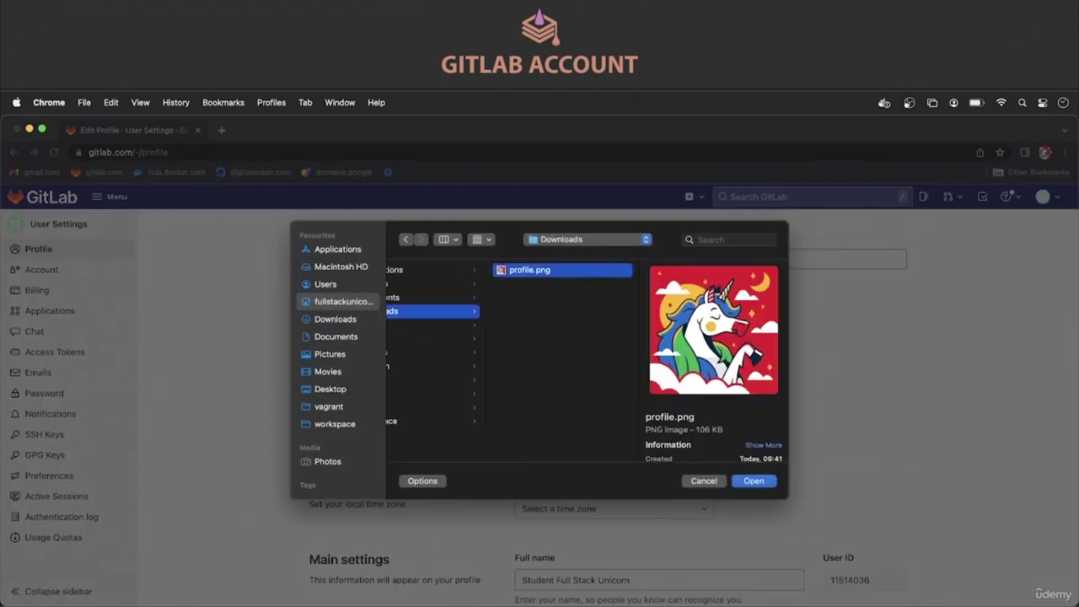
pyautogui.click(754, 480)
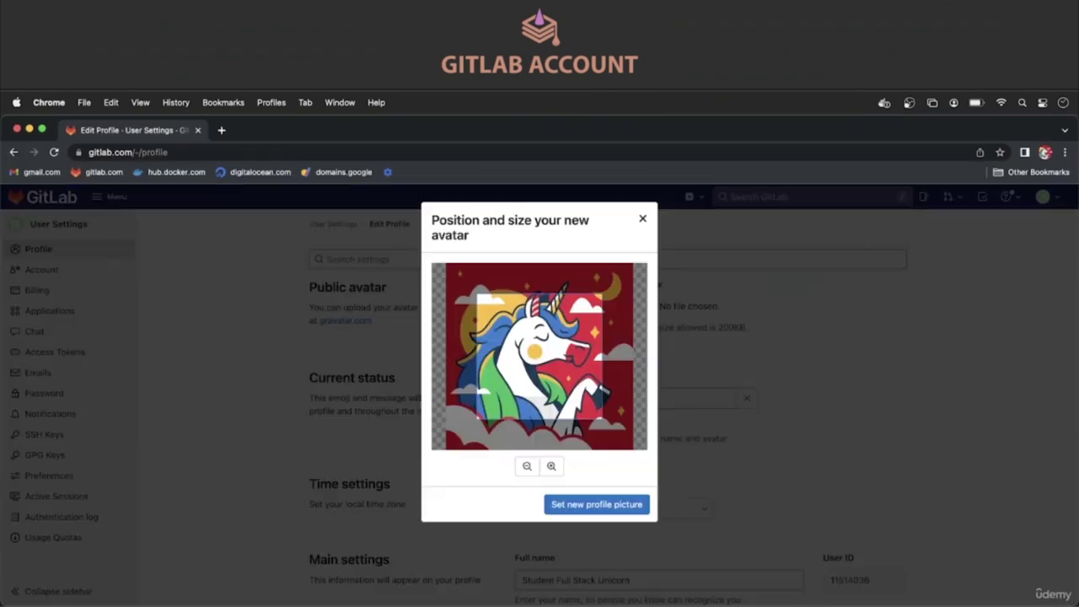
pyautogui.click(527, 465)
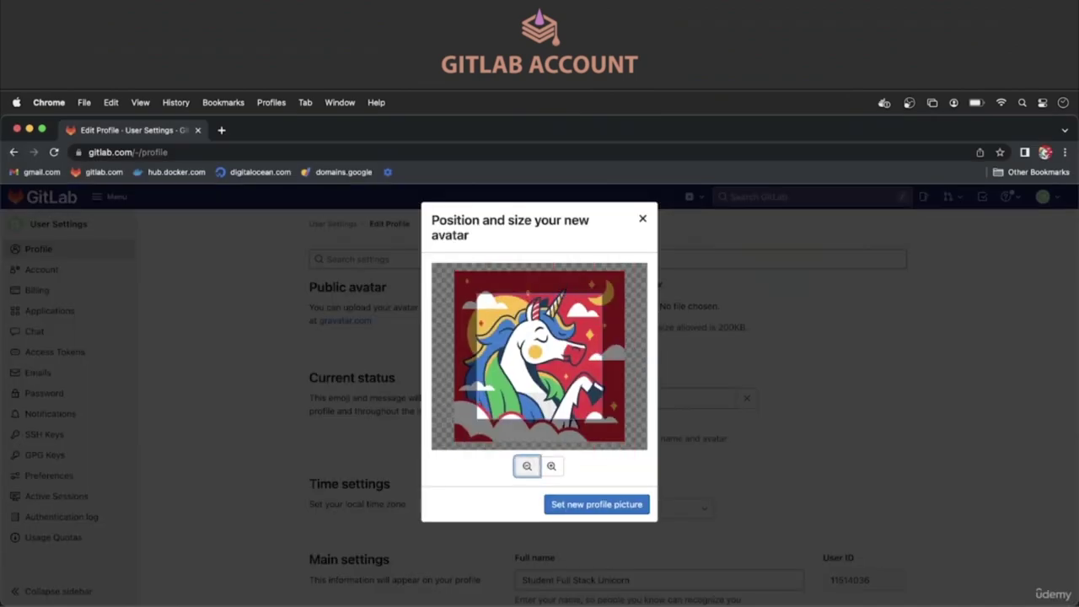
pyautogui.click(527, 465)
pyautogui.click(527, 466)
pyautogui.click(596, 504)
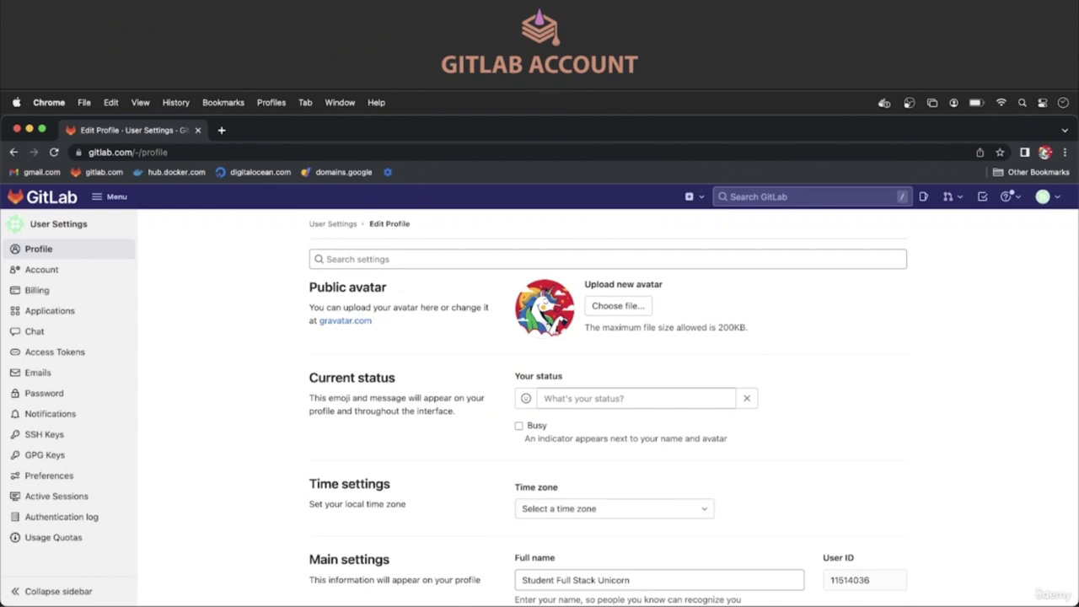
# Change the full name to 'Full Stack Unicorn Student', save the profile, and return to the dashboard
pyautogui.tripleClick(590, 580)
pyautogui.press('BackSpace')
pyautogui.write('F')
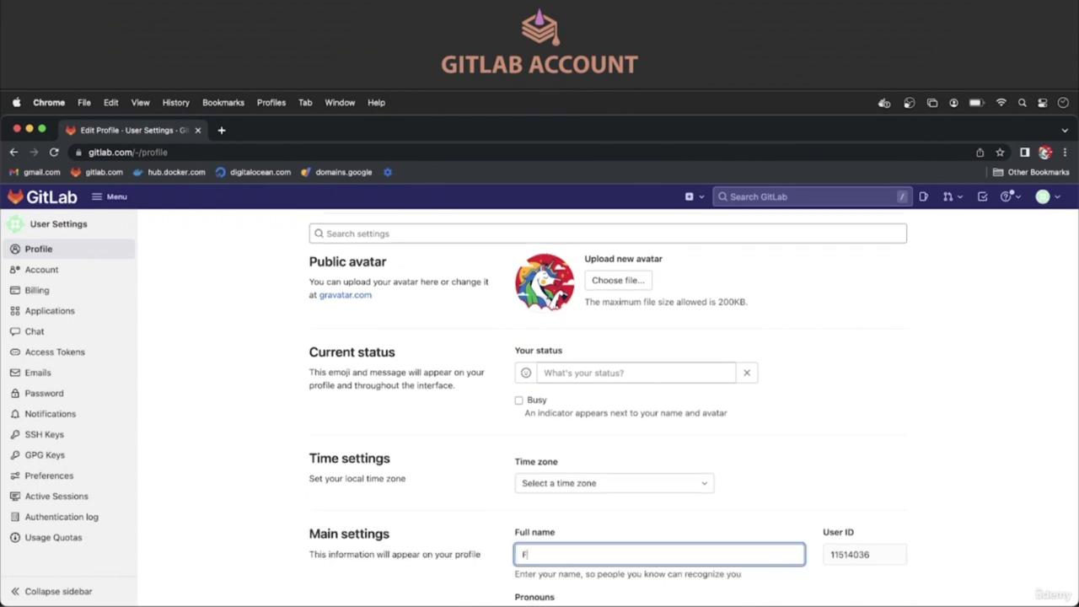
pyautogui.write('ull Stack Unicorn Student')
pyautogui.click(676, 526)
pyautogui.scroll(-15, 676, 526)
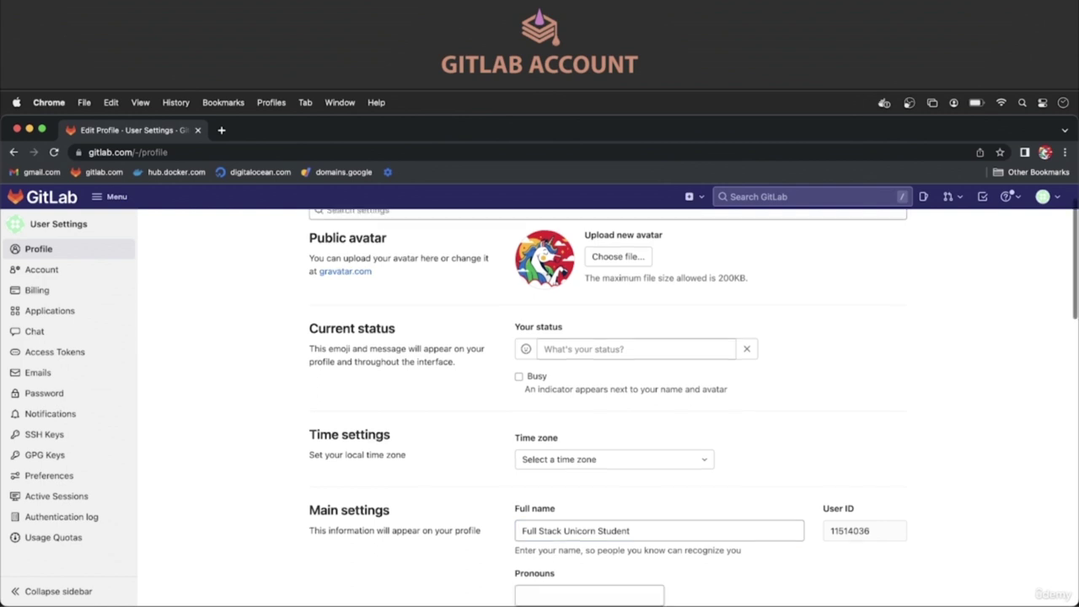
pyautogui.scroll(-2, 677, 526)
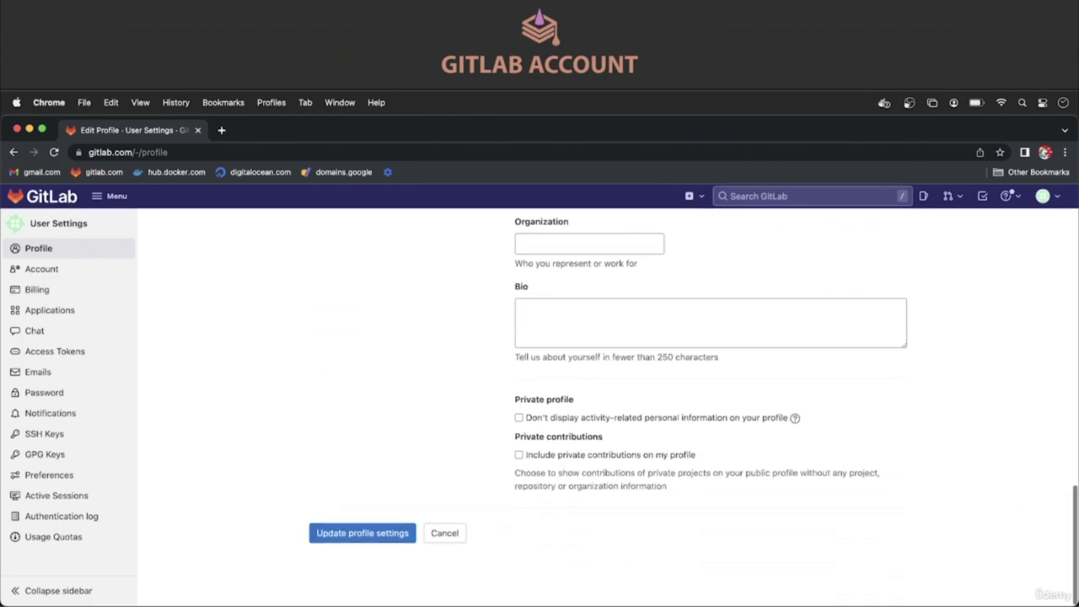
pyautogui.click(361, 534)
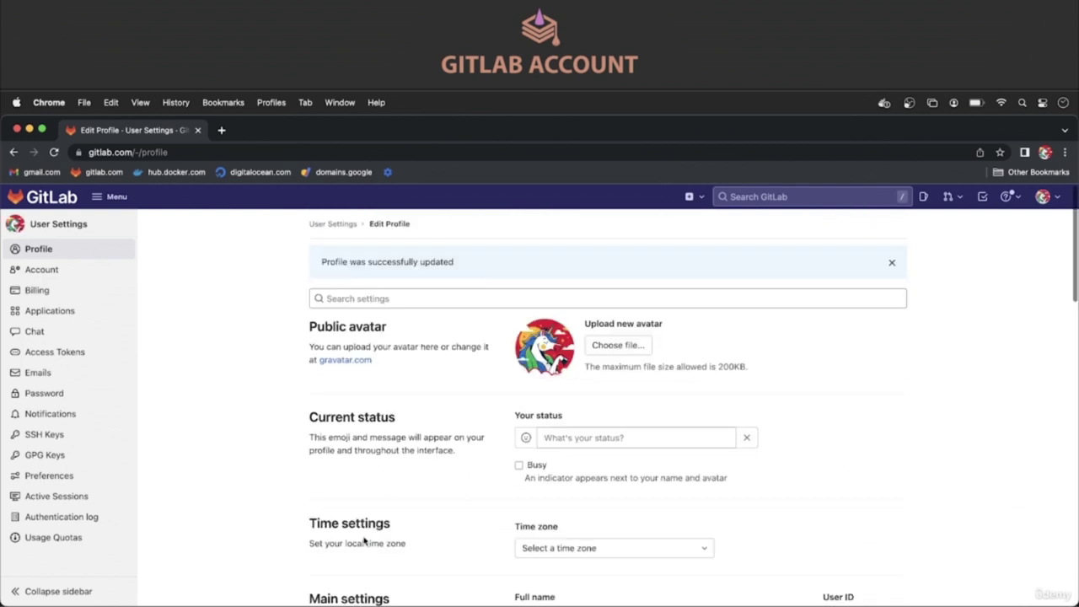
pyautogui.click(42, 196)
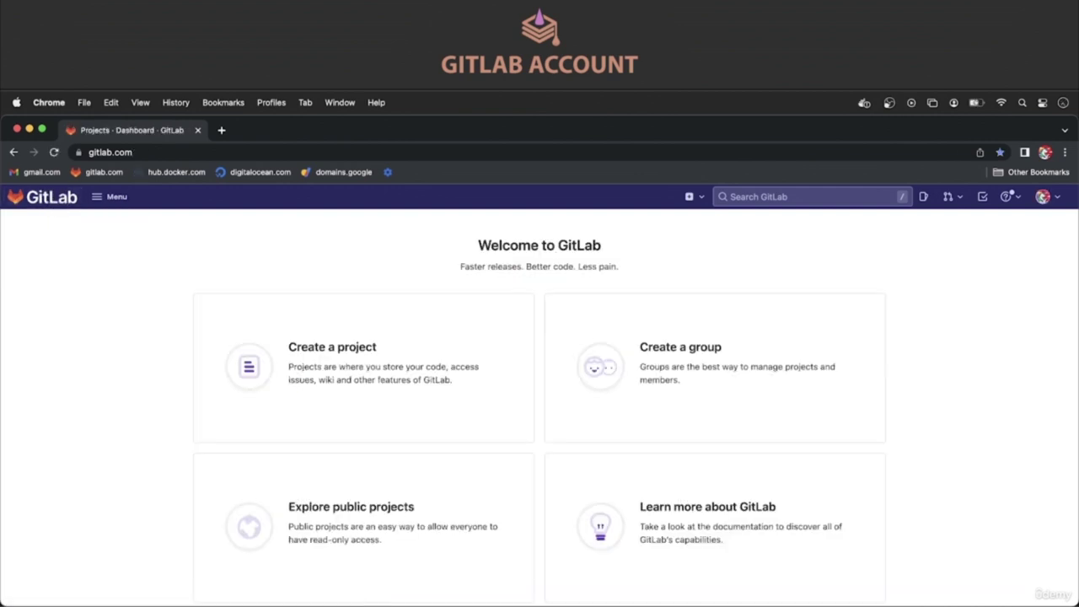
# Sign out of GitLab from the avatar dropdown
pyautogui.click(1043, 197)
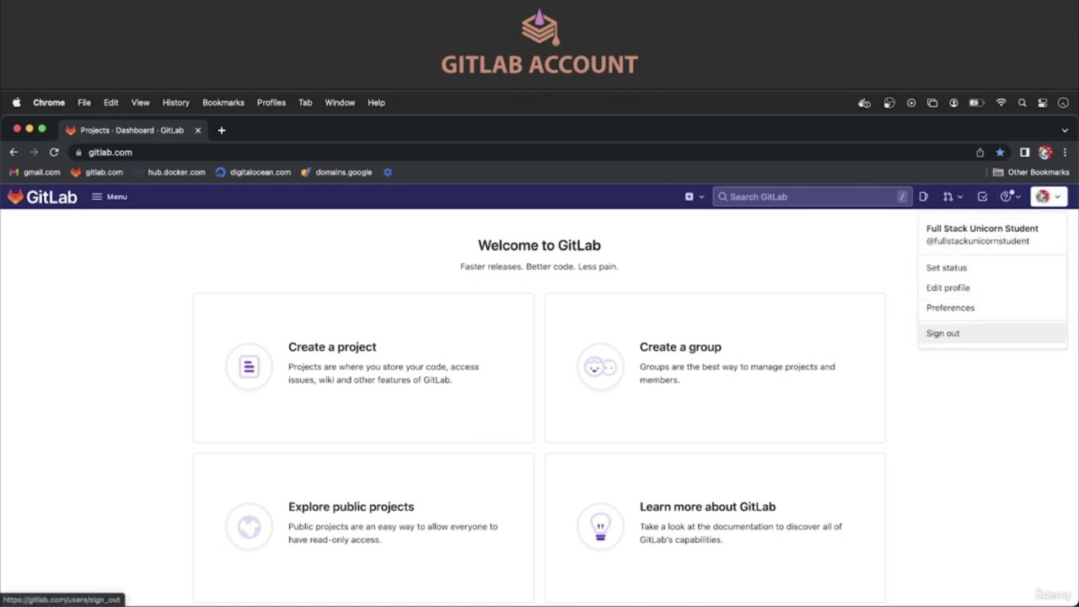
pyautogui.click(983, 330)
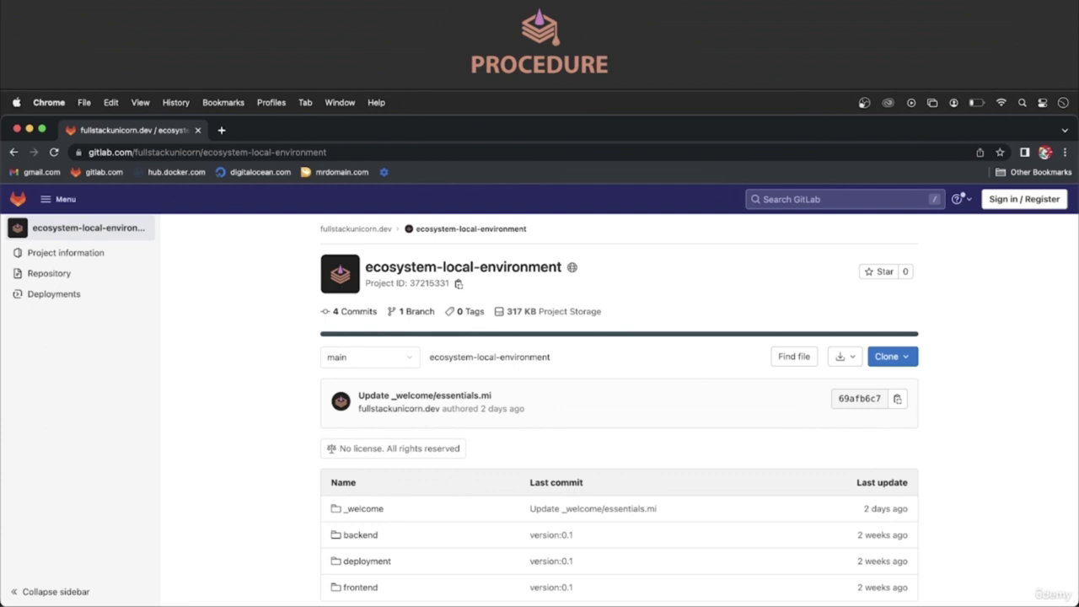
# Open _welcome/_welcome.mi, highlight its setup-essentials lines, then go back to the _welcome folder
pyautogui.click(362, 508)
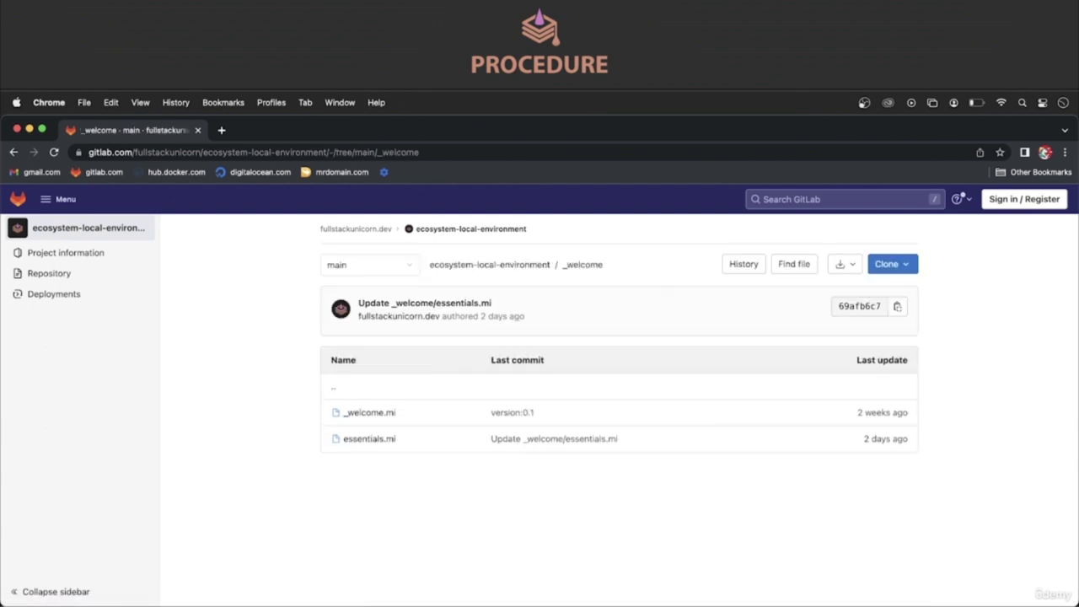
pyautogui.click(368, 413)
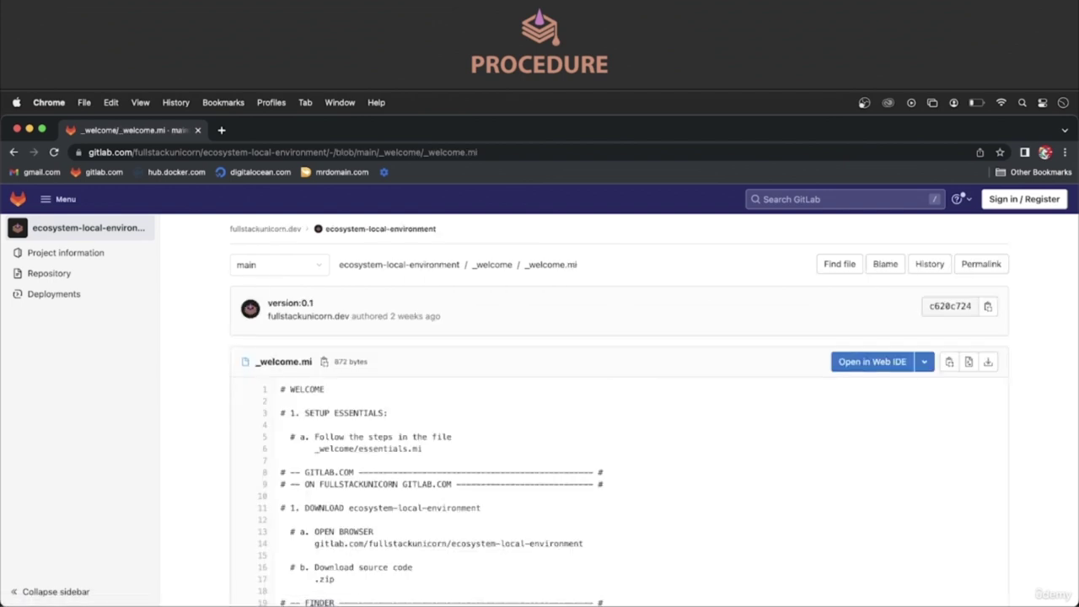
pyautogui.tripleClick(368, 413)
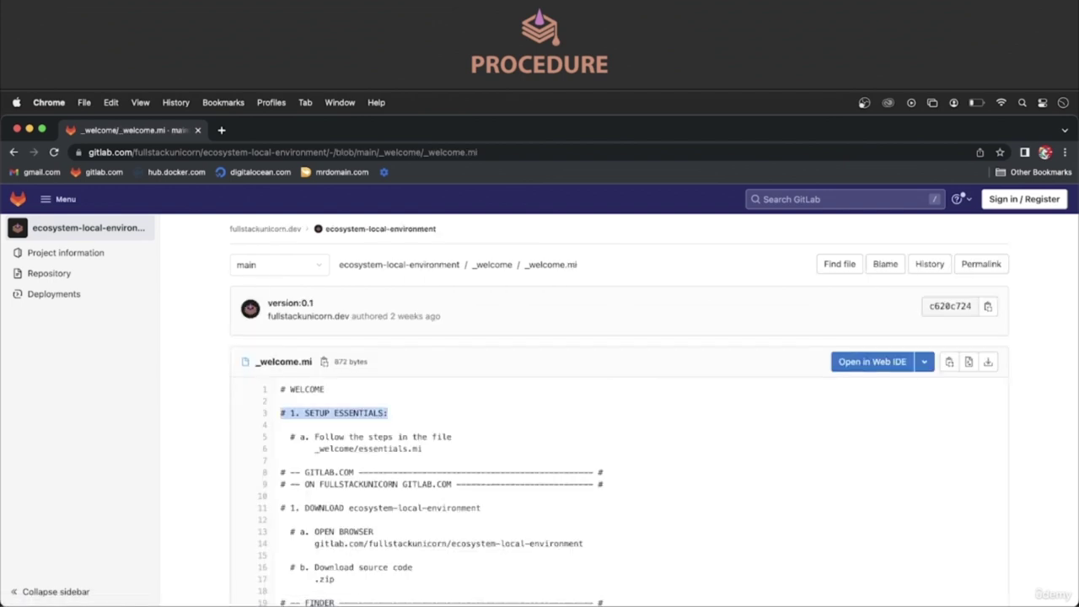
pyautogui.tripleClick(371, 437)
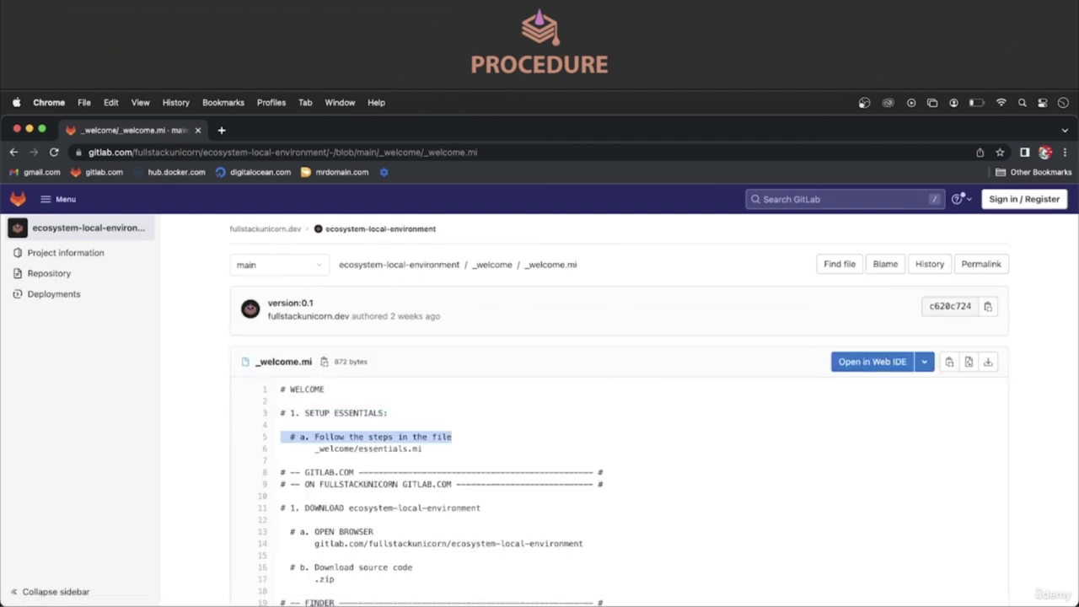
pyautogui.tripleClick(368, 448)
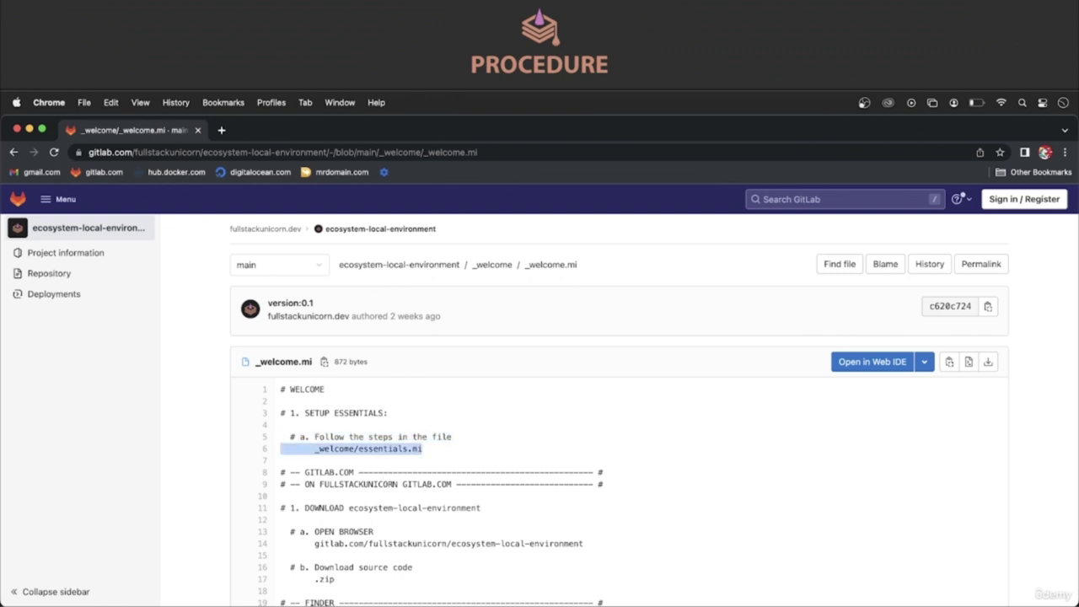
pyautogui.click(492, 264)
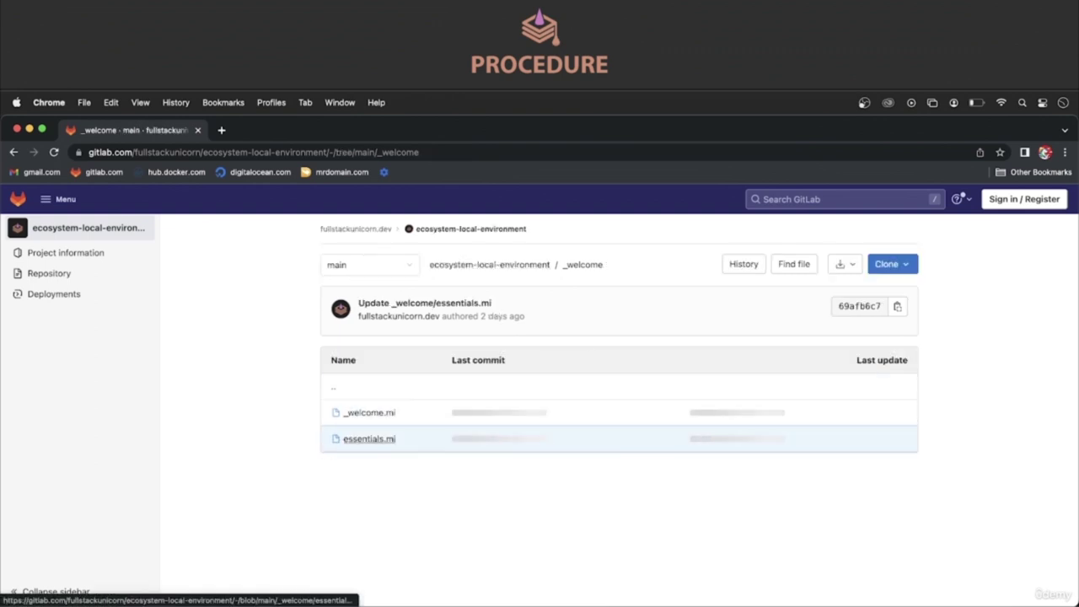
# Open essentials.mi and read its install-and-setup checklist through to the last line
pyautogui.click(369, 438)
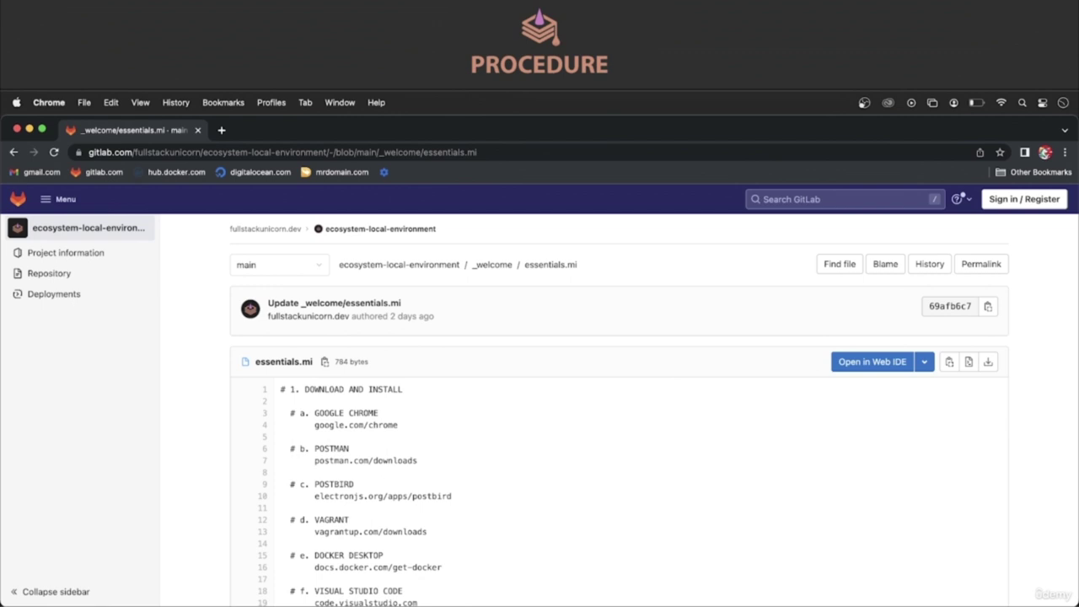
pyautogui.scroll(-2, 590, 404)
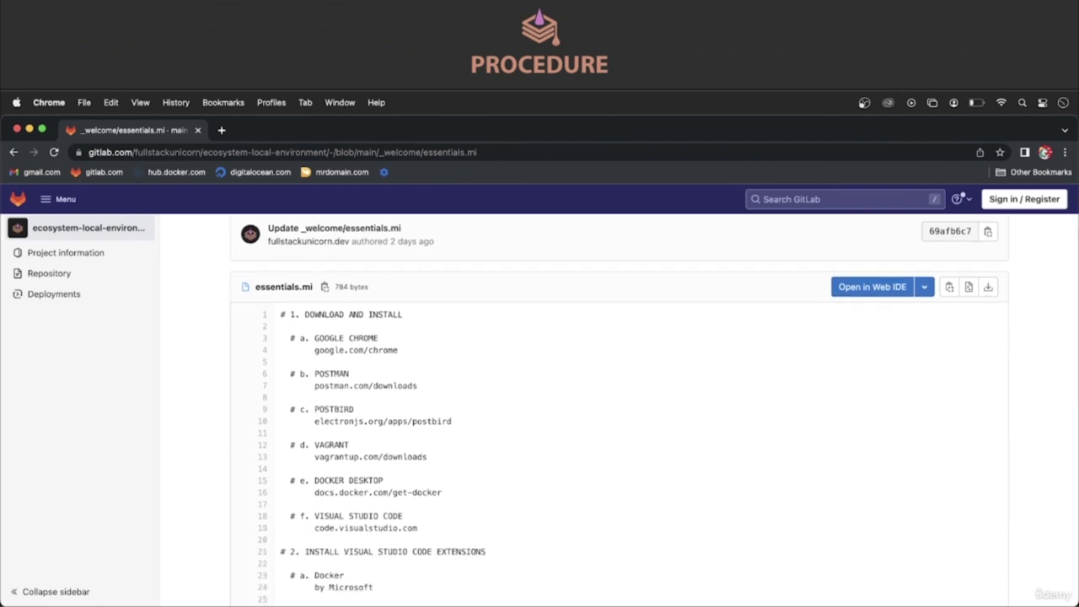
pyautogui.scroll(-3, 422, 340)
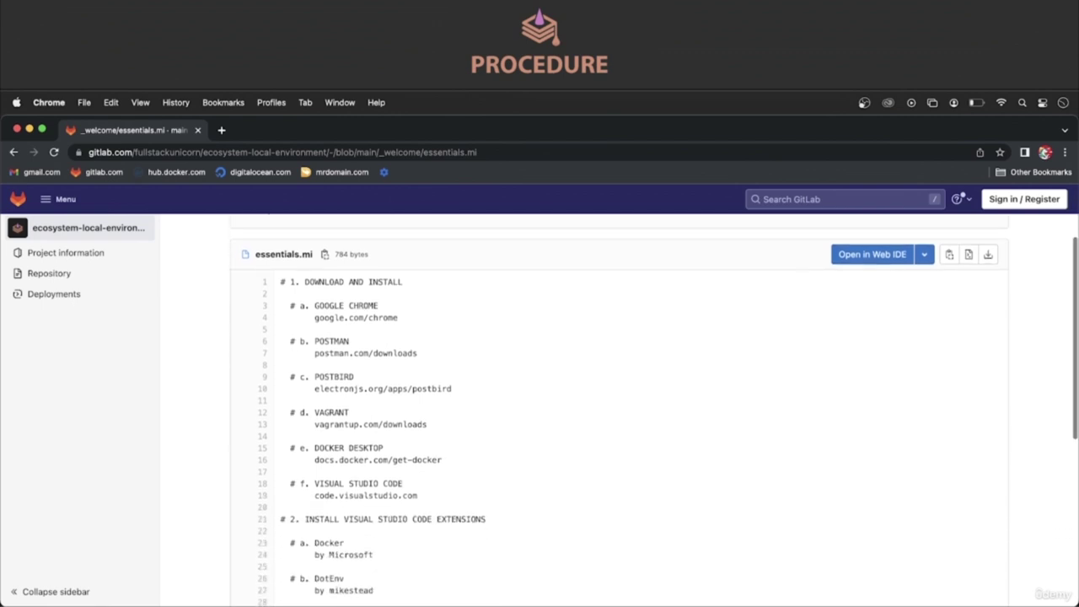
pyautogui.scroll(-2, 422, 340)
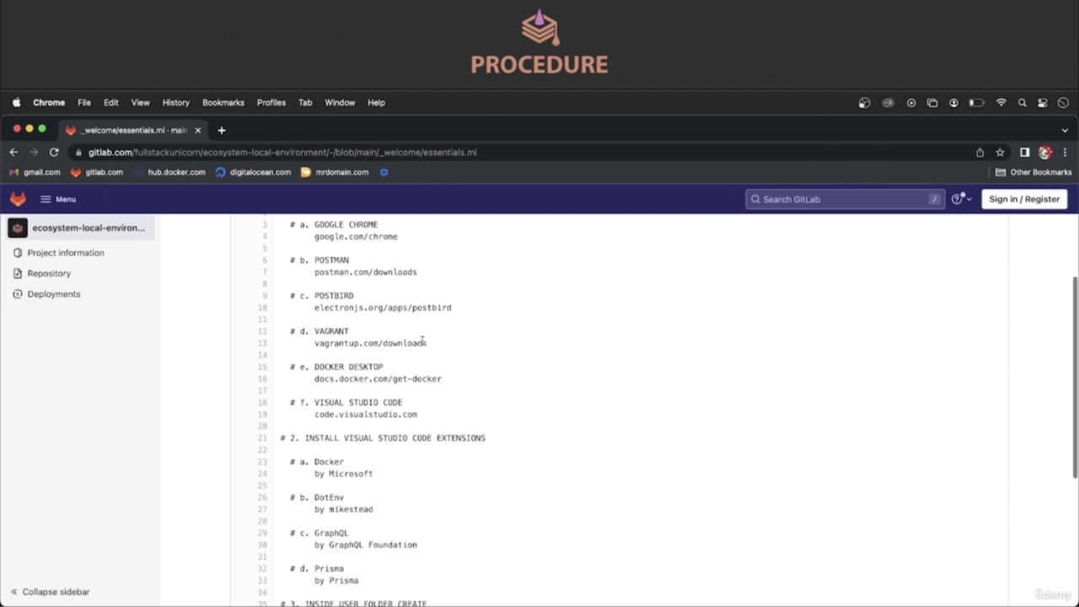
pyautogui.scroll(-2, 423, 344)
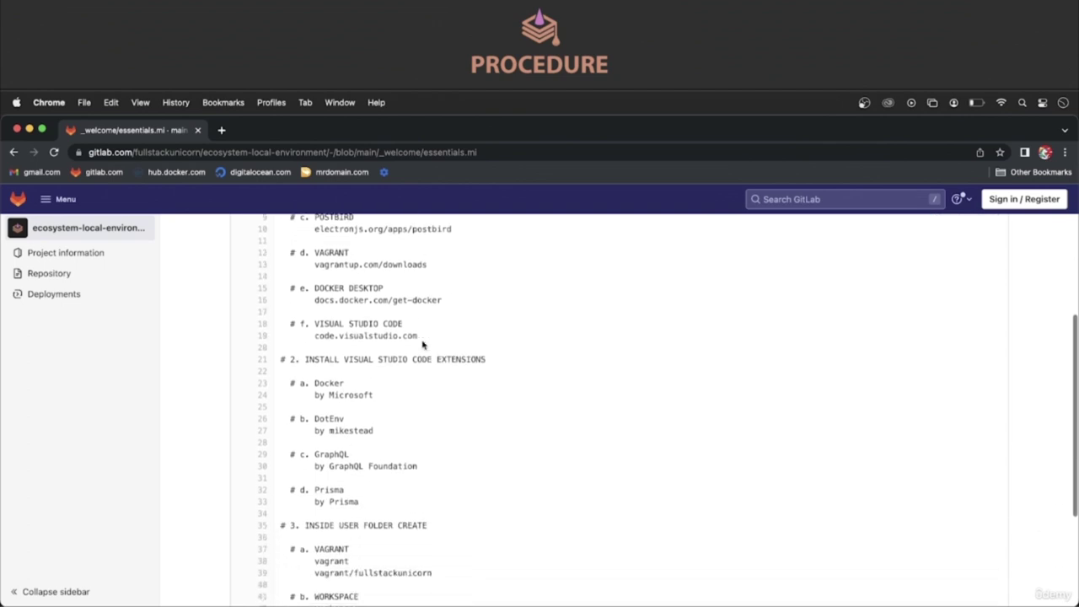
pyautogui.scroll(-2, 422, 344)
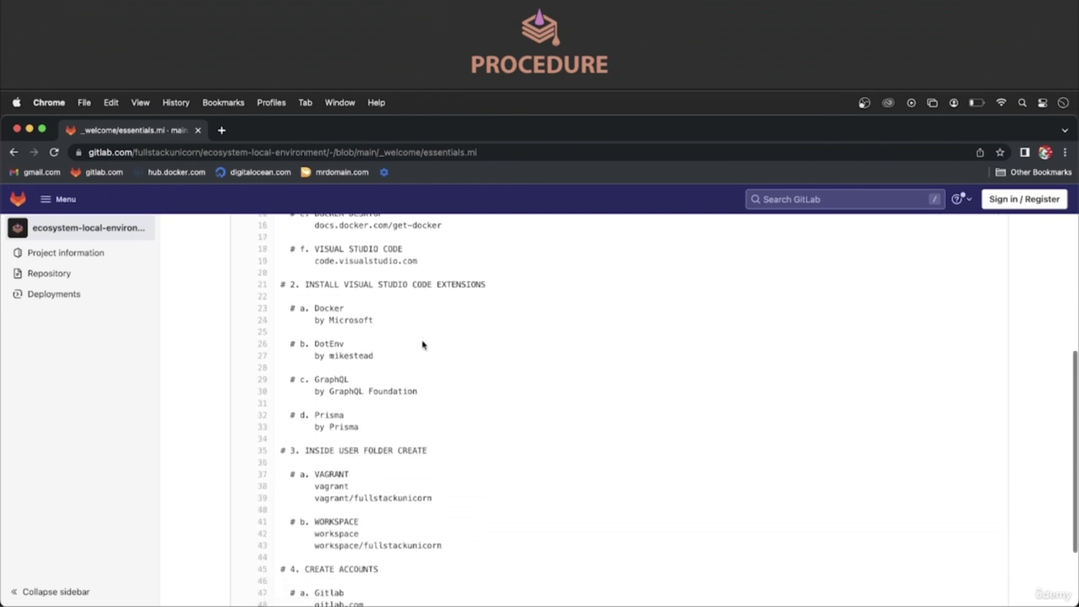
pyautogui.scroll(-2, 422, 343)
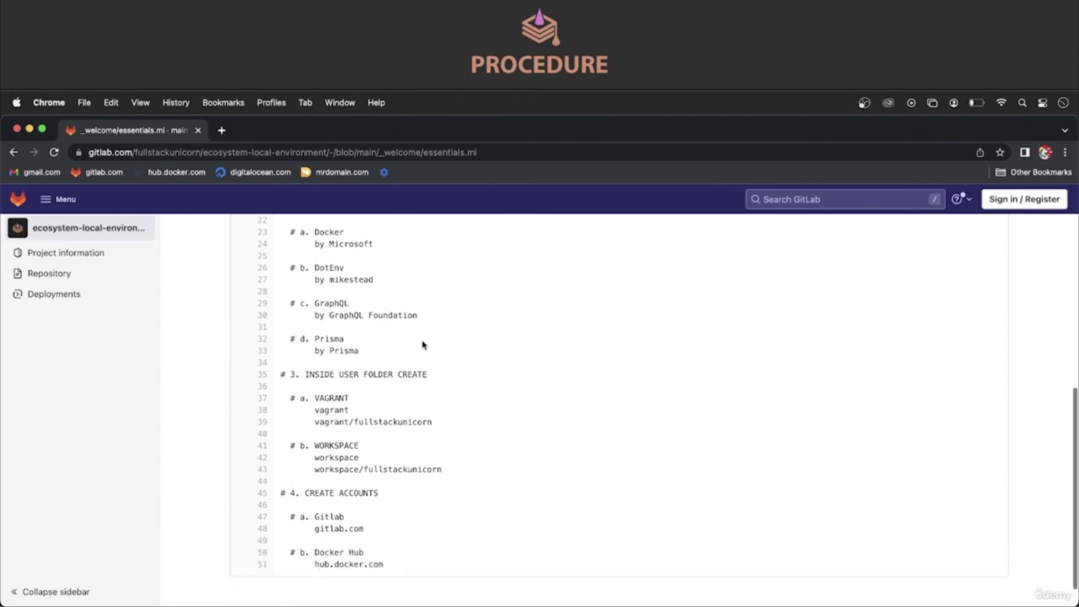
pyautogui.scroll(-1, 425, 344)
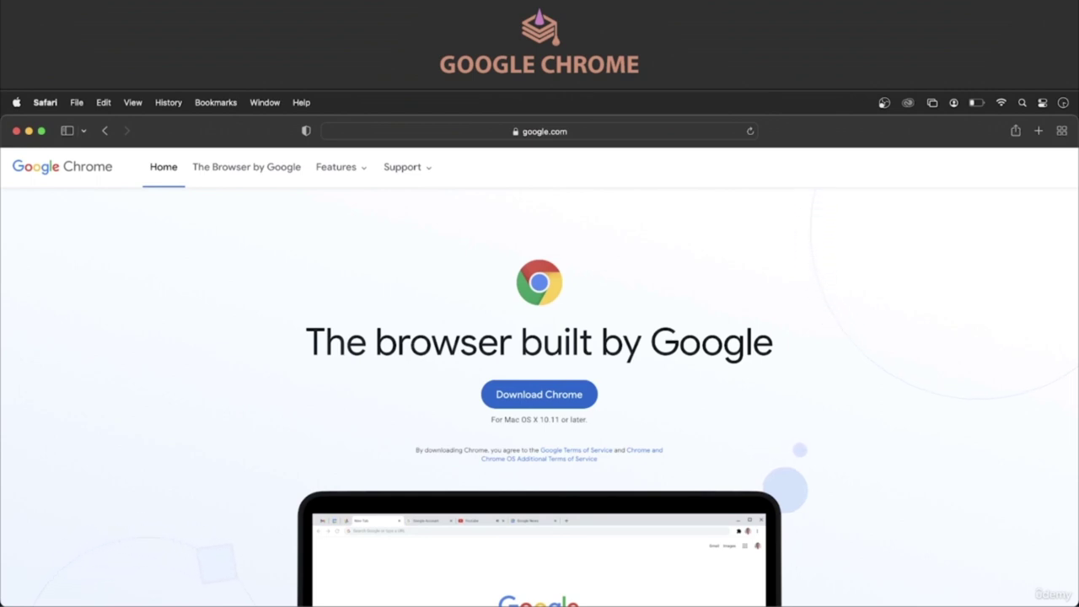
# Start the Chrome download and save the Postman Mac Apple Chip installer to Downloads
pyautogui.click(540, 394)
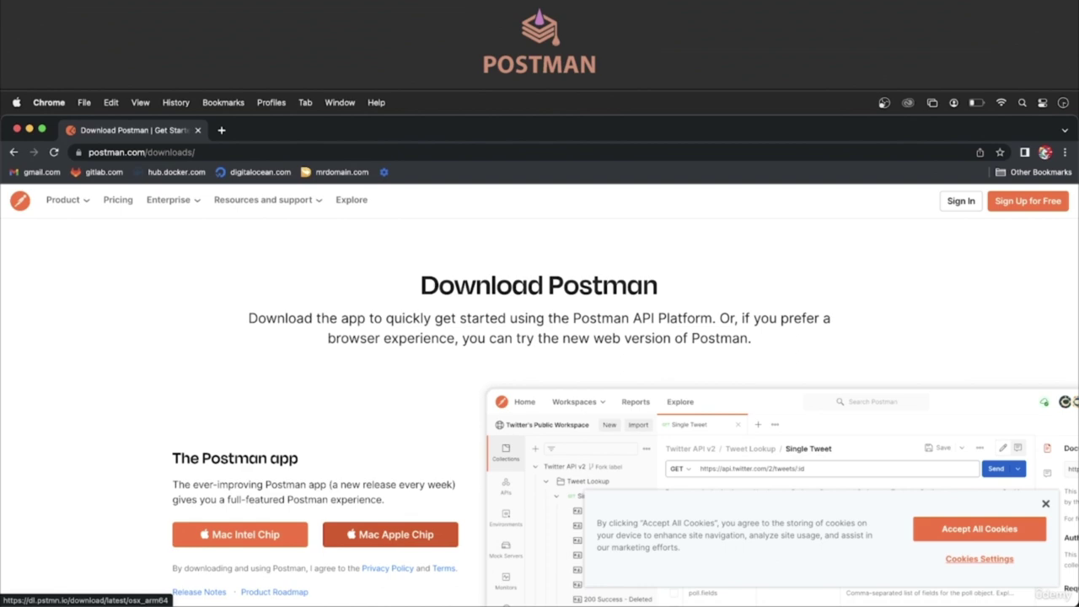
pyautogui.click(431, 534)
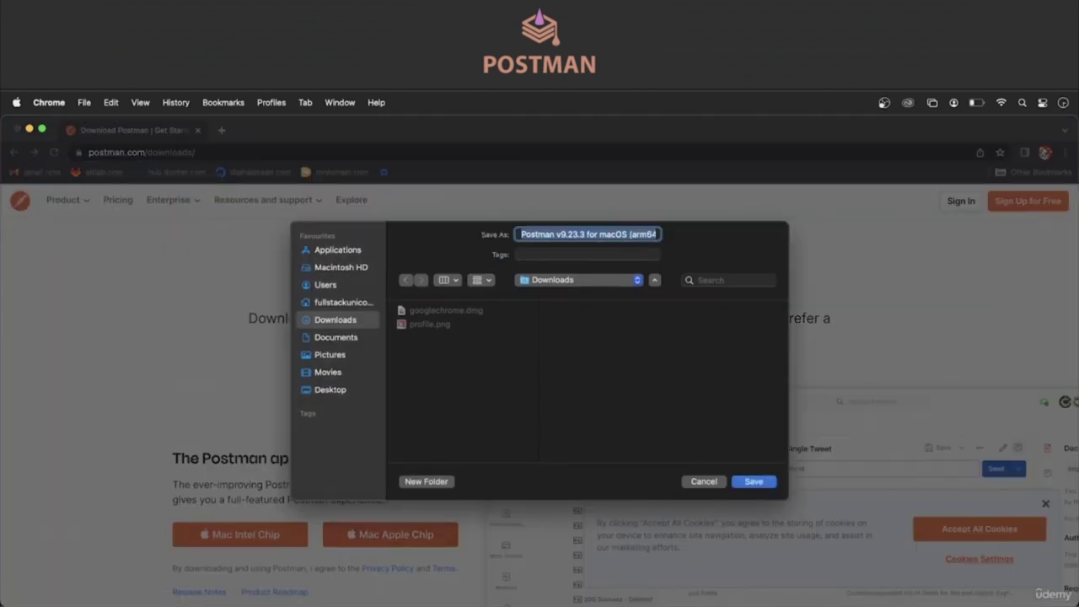
pyautogui.press('Return')
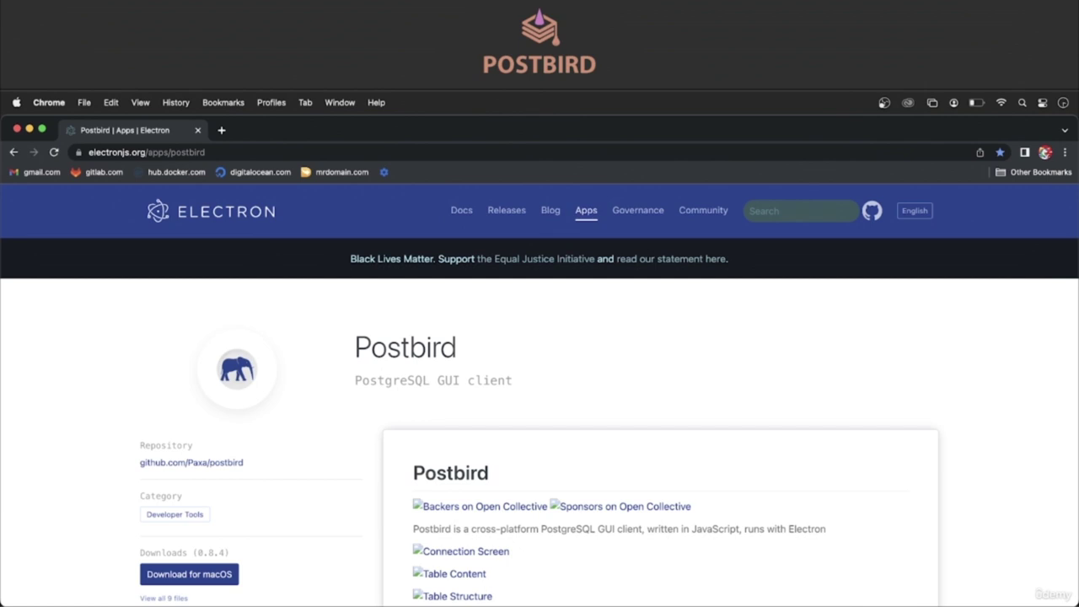
# Save the Postbird 0.8.4 and Vagrant 2.2.19 Amd64 macOS installers to Downloads
pyautogui.click(228, 575)
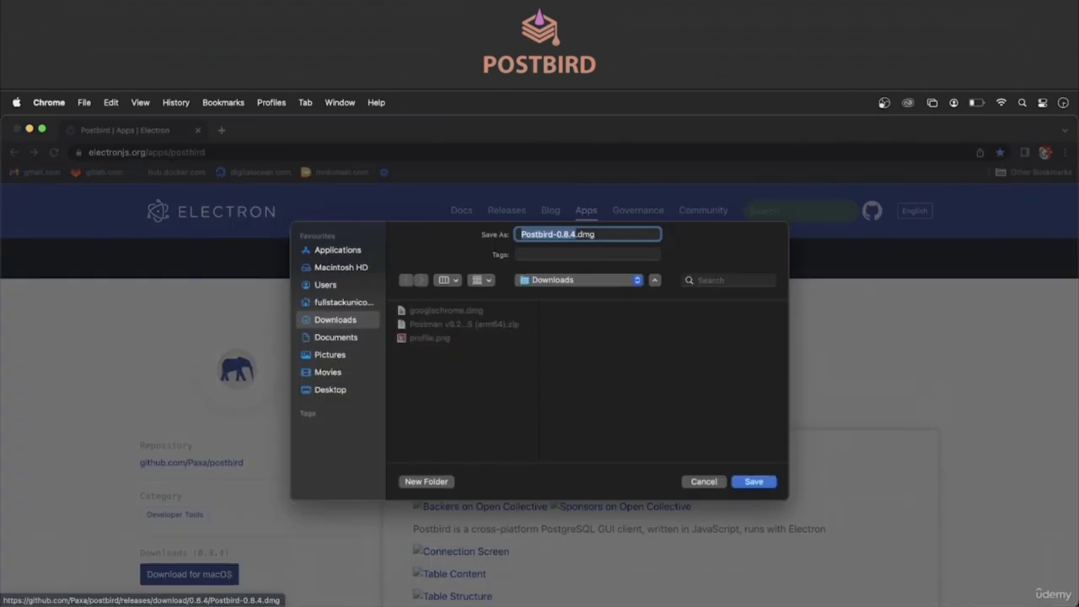
pyautogui.press('Return')
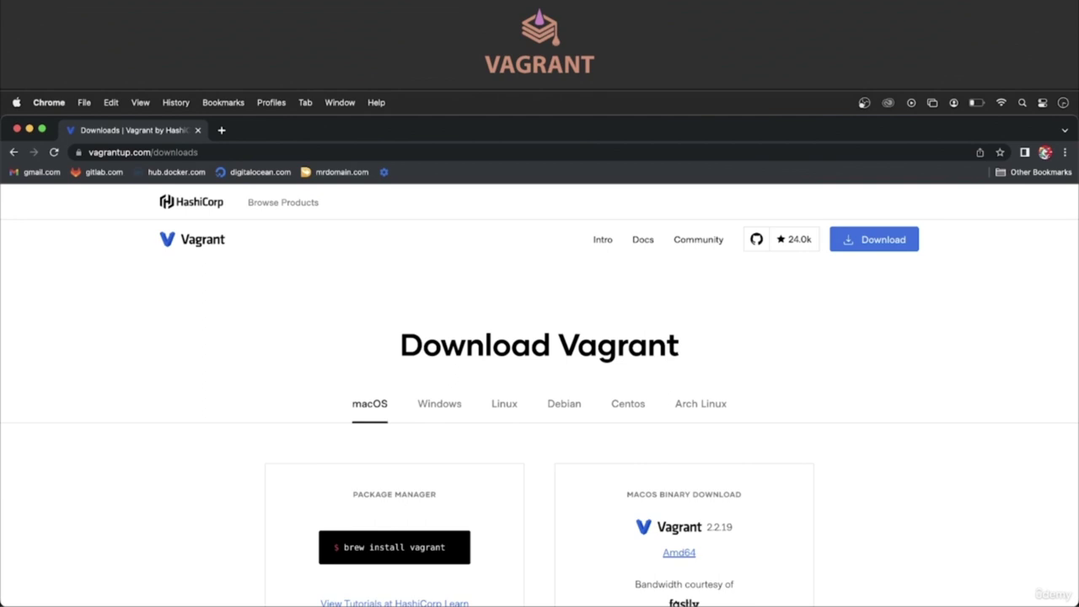
pyautogui.scroll(-3, 540, 388)
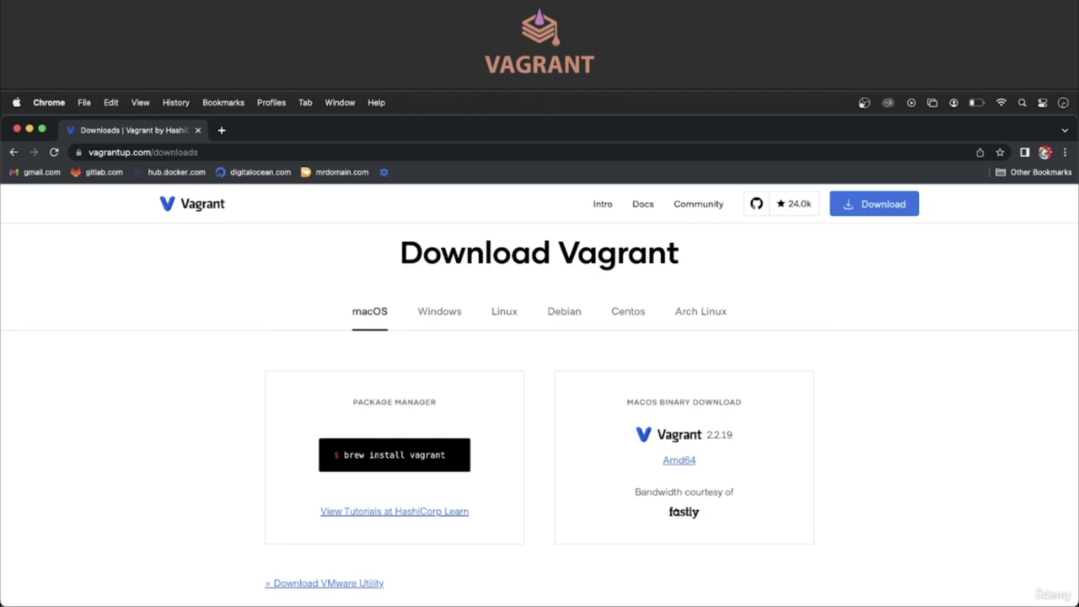
pyautogui.click(679, 461)
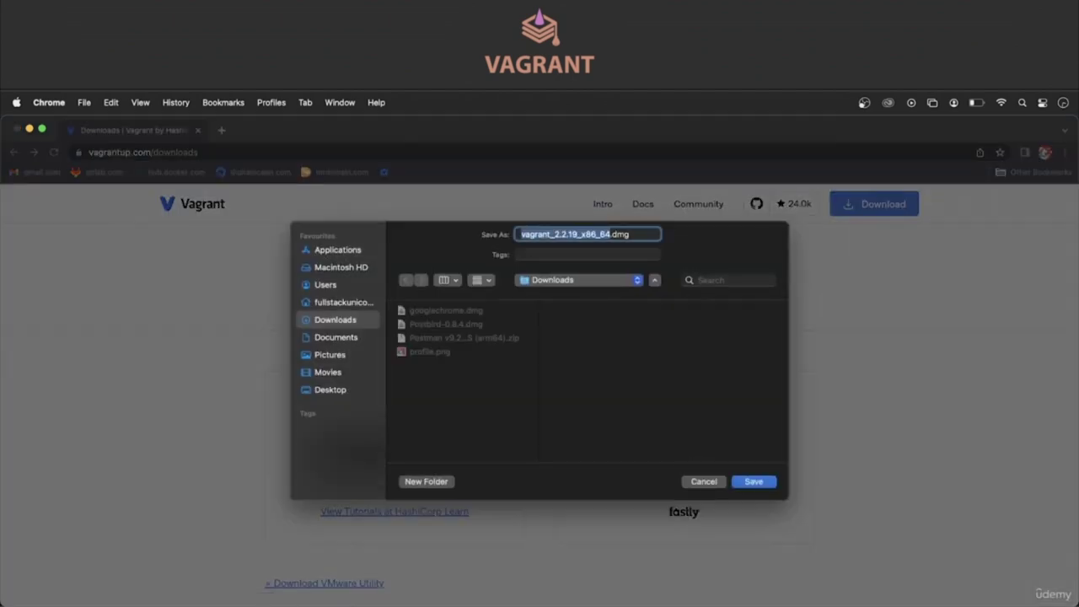
pyautogui.press('Return')
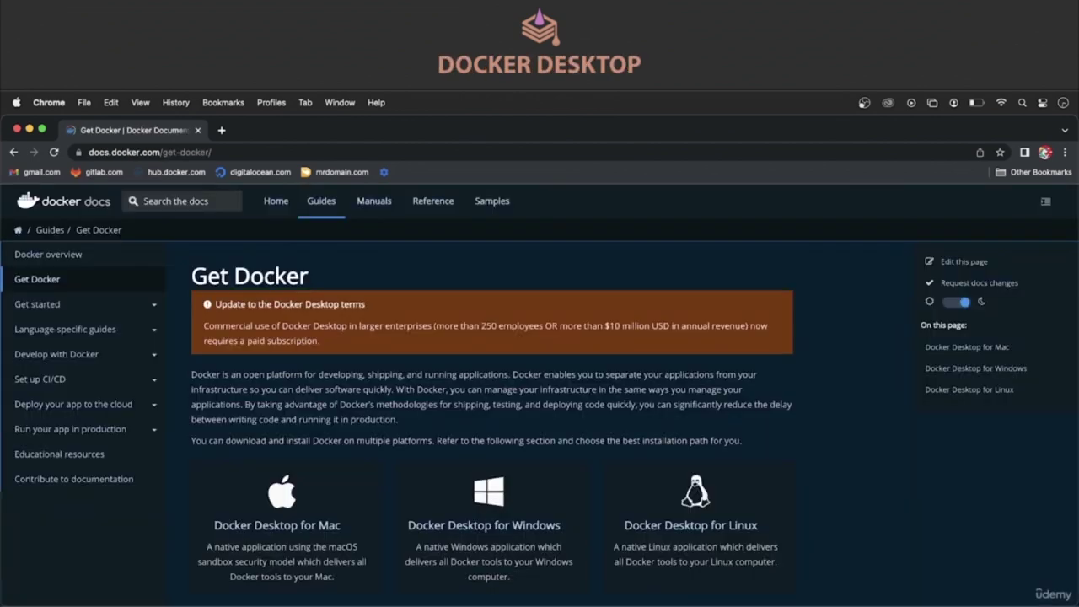
# Save Docker Desktop for Apple chip and the universal macOS VS Code build to Downloads
pyautogui.click(278, 525)
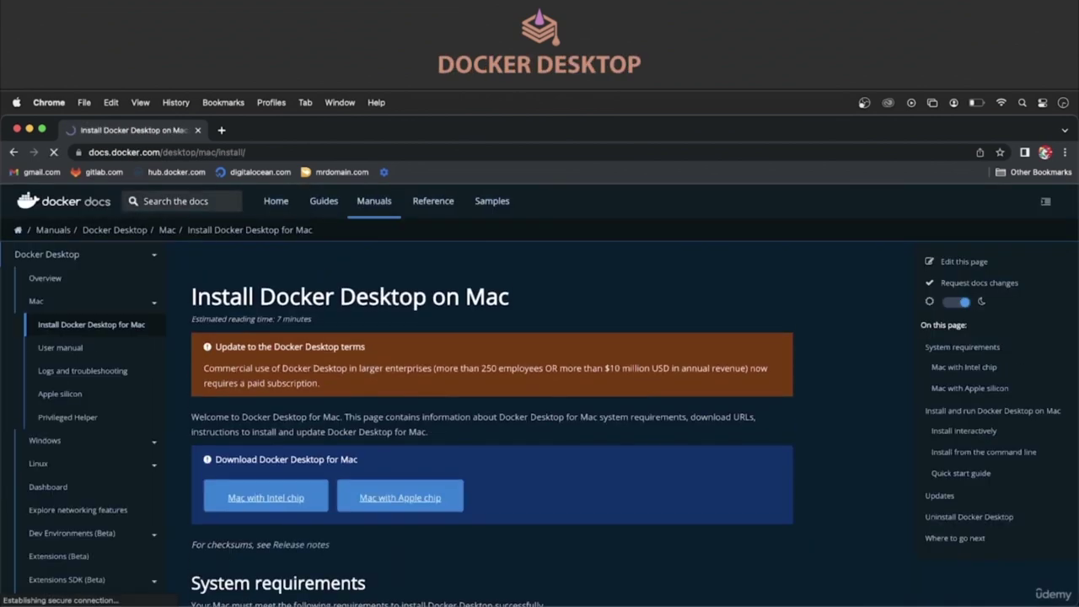
pyautogui.click(374, 497)
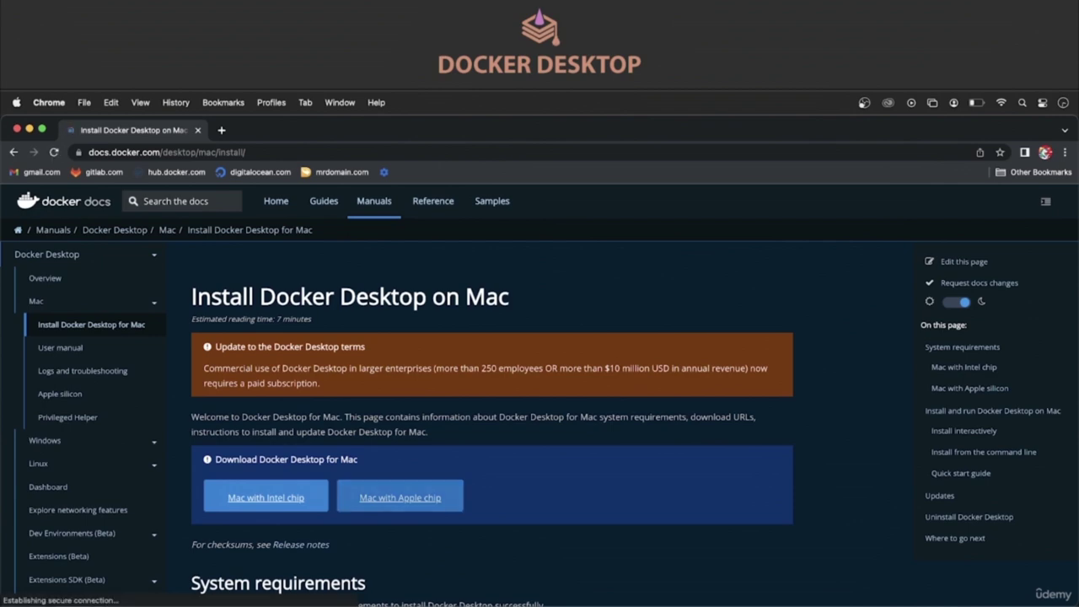
pyautogui.press('Return')
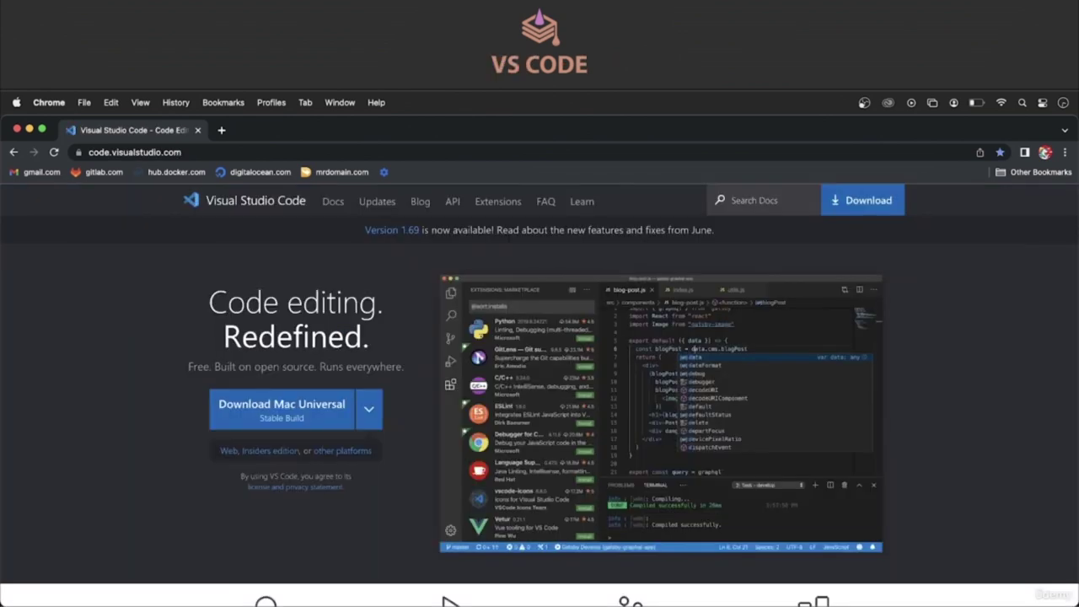
pyautogui.click(282, 409)
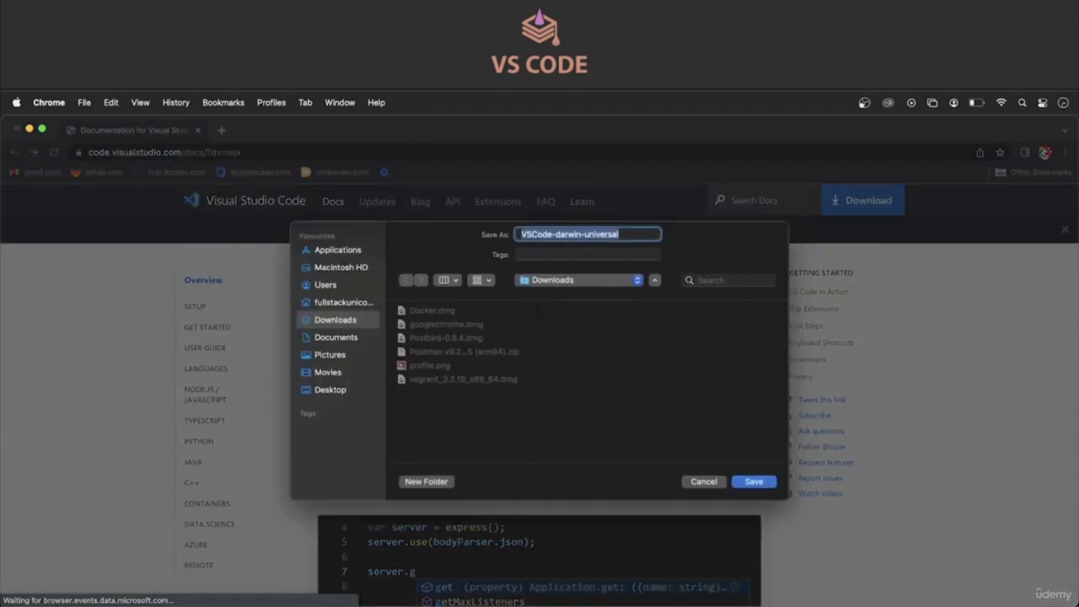
pyautogui.press('Return')
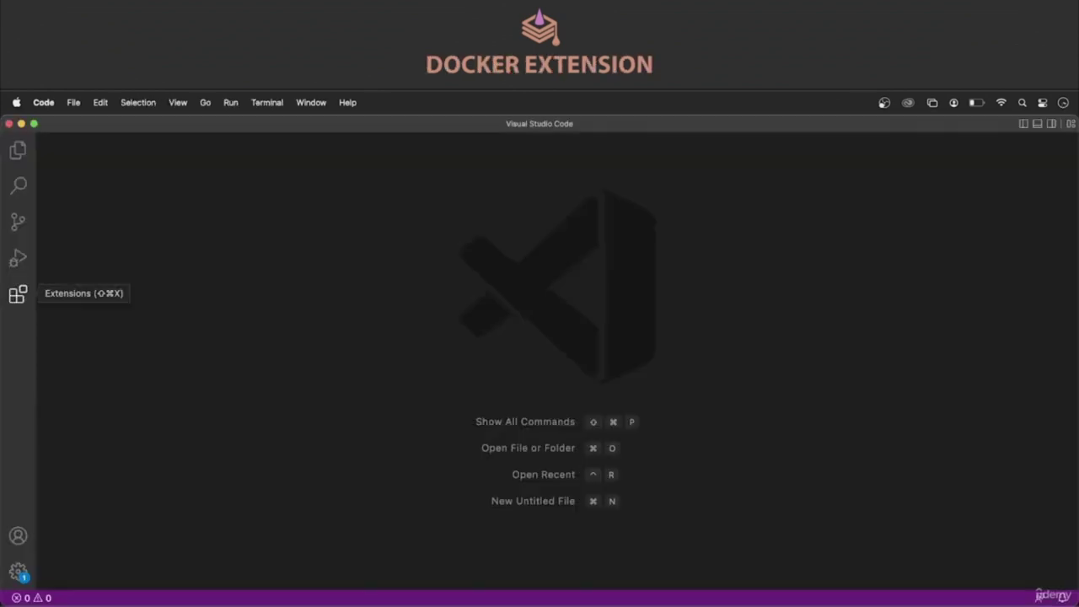
# Search the Extensions marketplace for 'docker' and install Microsoft's Docker extension
pyautogui.click(17, 293)
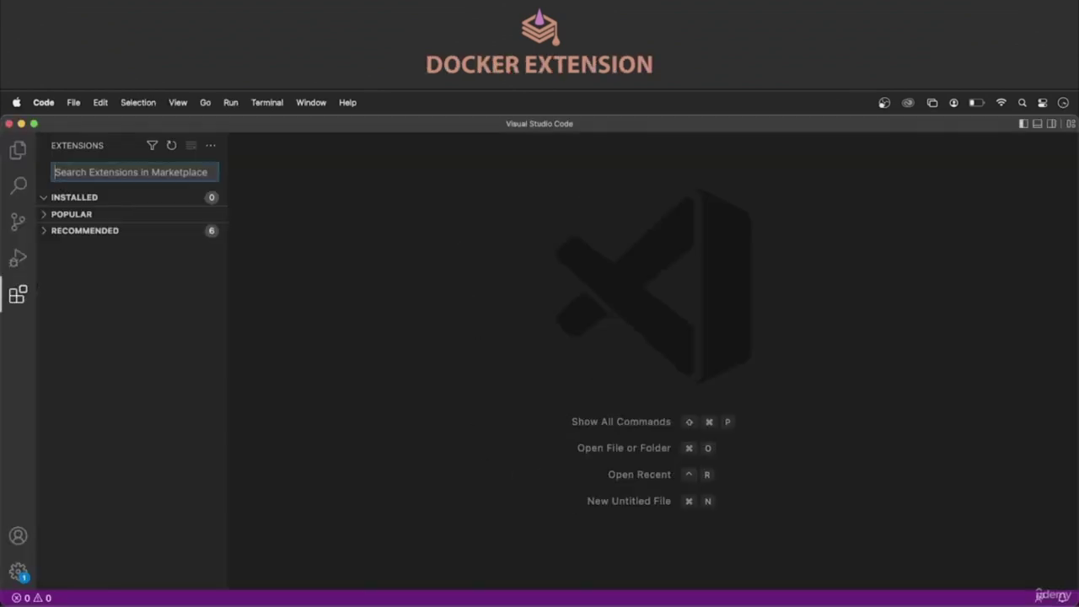
pyautogui.write('docker')
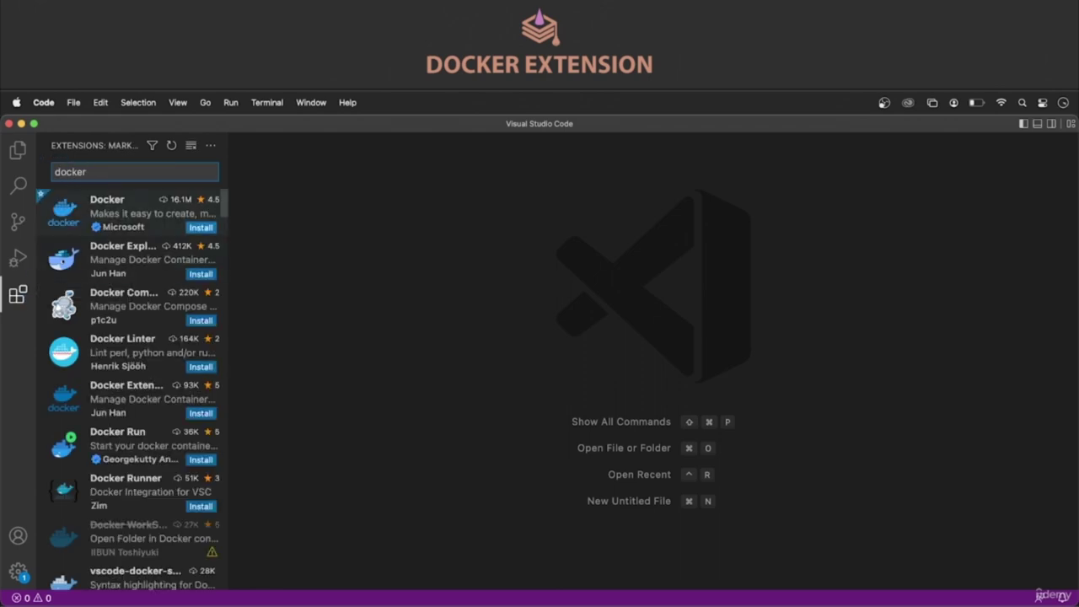
pyautogui.click(202, 227)
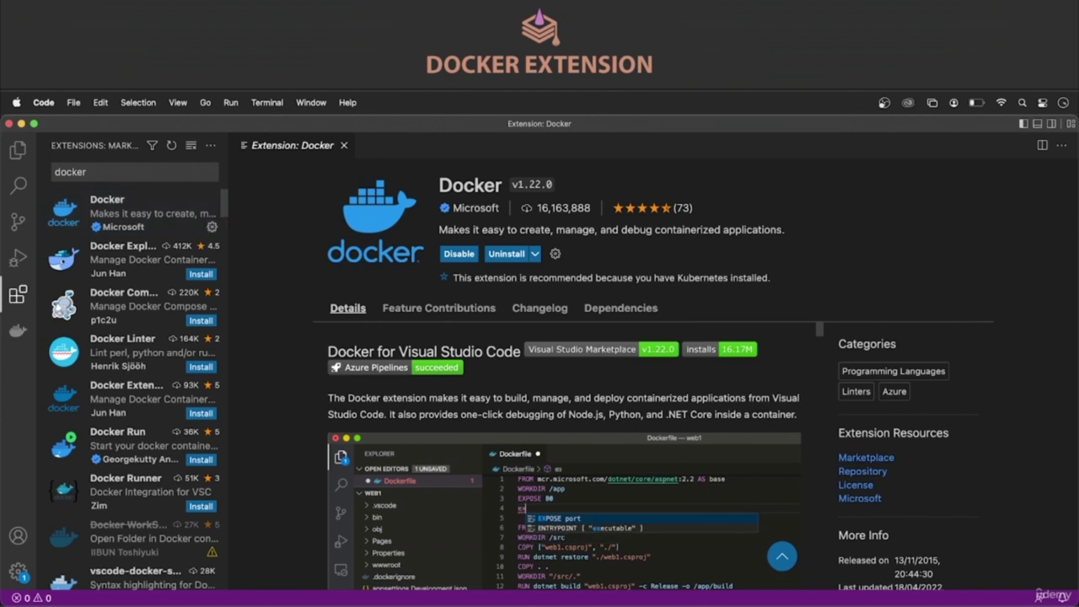
pyautogui.press('super+w')
# Replace the extension search query with 'dotenv'
pyautogui.click(135, 172)
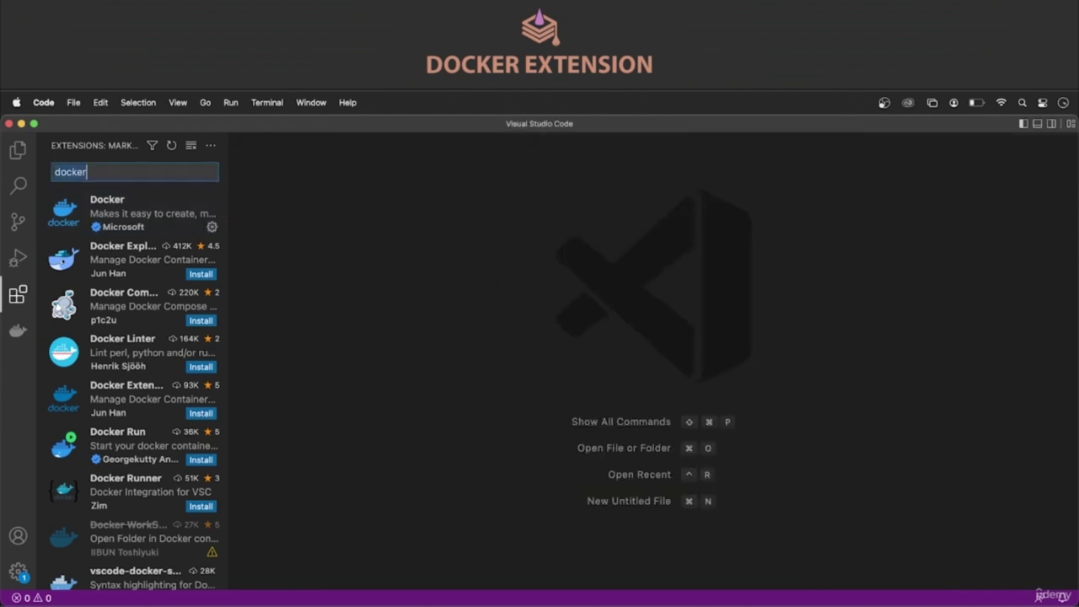
pyautogui.press('BackSpace')
pyautogui.press('BackSpace')
pyautogui.press('BackSpace')
pyautogui.press('BackSpace')
pyautogui.press('BackSpace')
pyautogui.press('BackSpace')
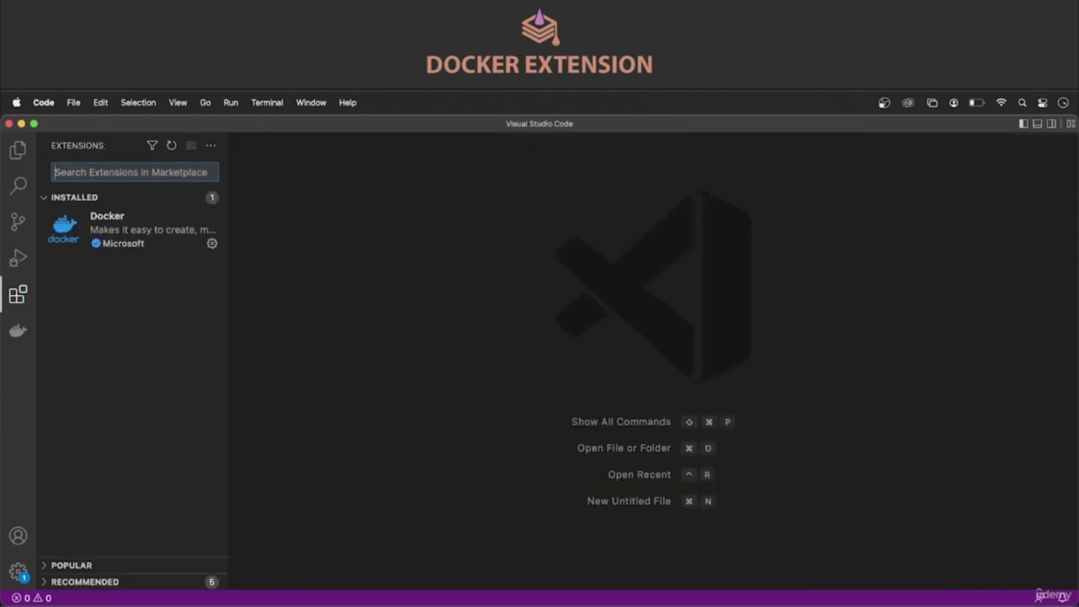
pyautogui.write('dotenv')
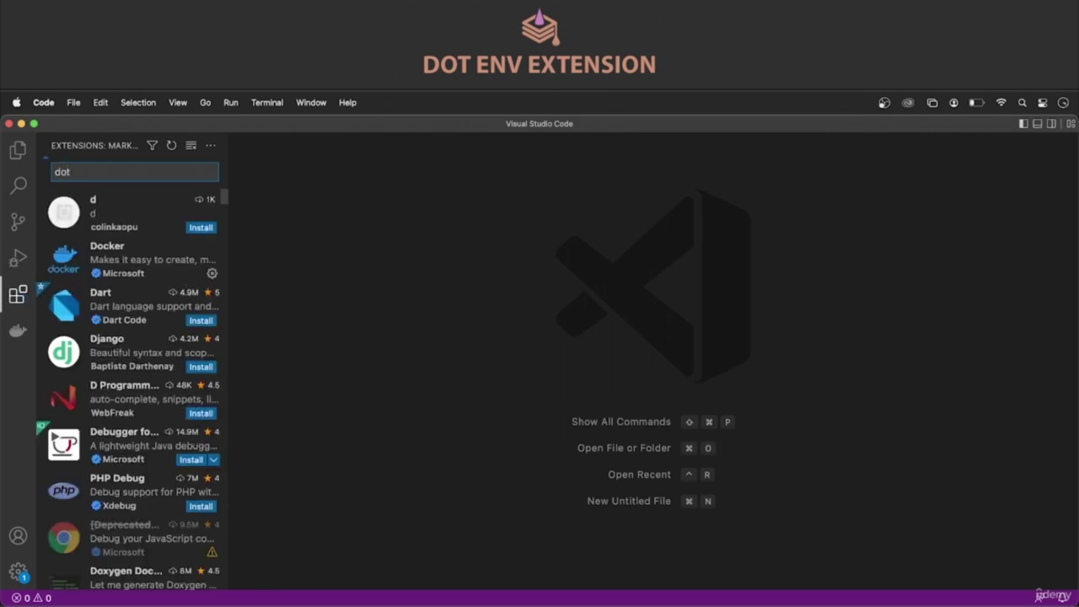
# Install the DotENV extension and clear the search query
pyautogui.click(200, 228)
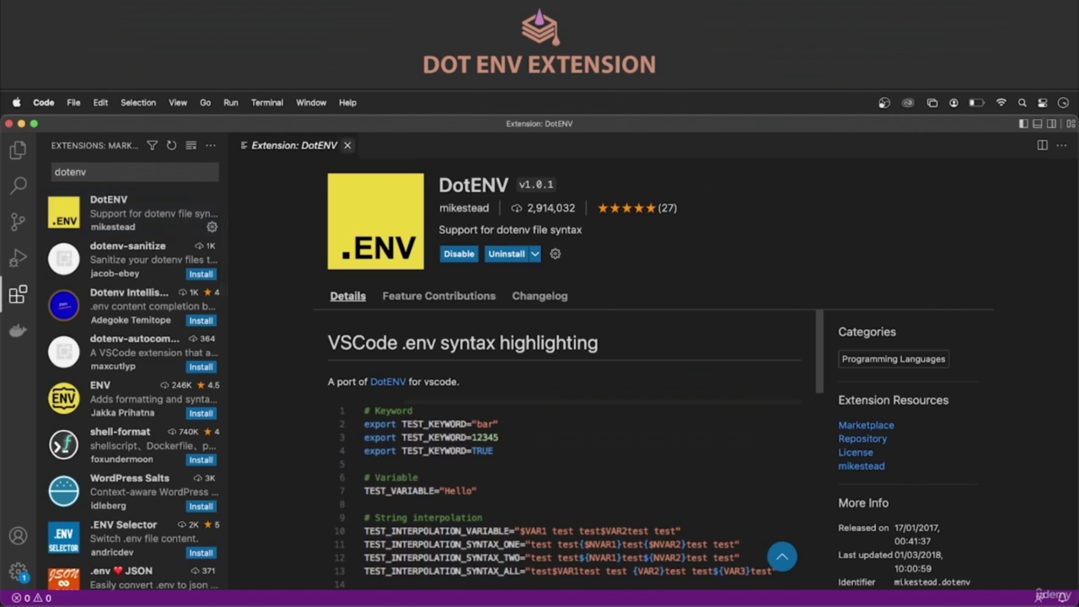
pyautogui.click(347, 145)
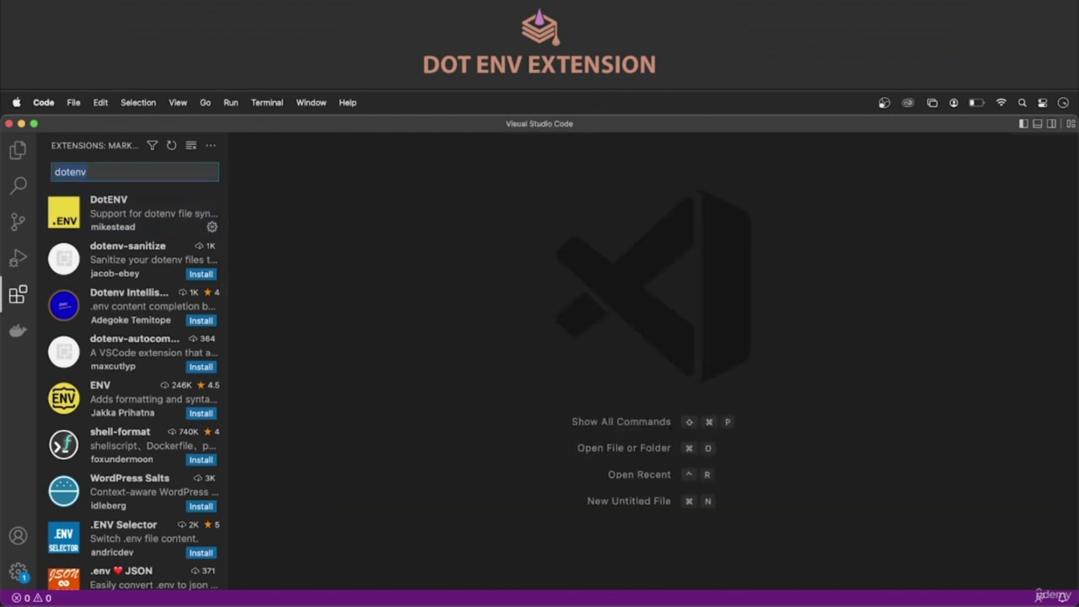
pyautogui.press('BackSpace')
# Search 'graphql' and install the GraphQL Foundation's GraphQL extension
pyautogui.write('graphql')
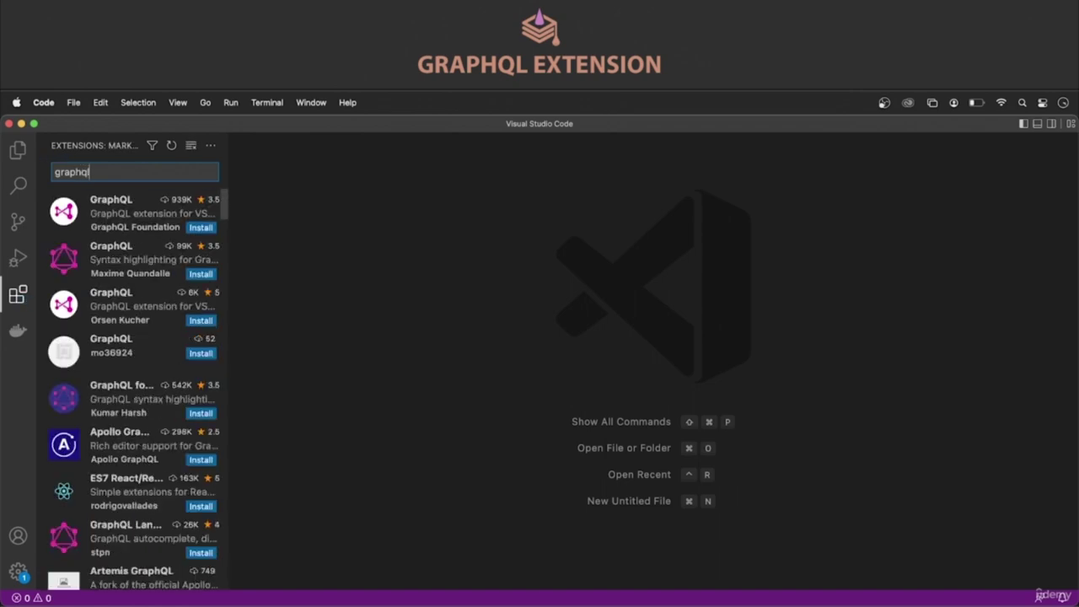
pyautogui.click(201, 227)
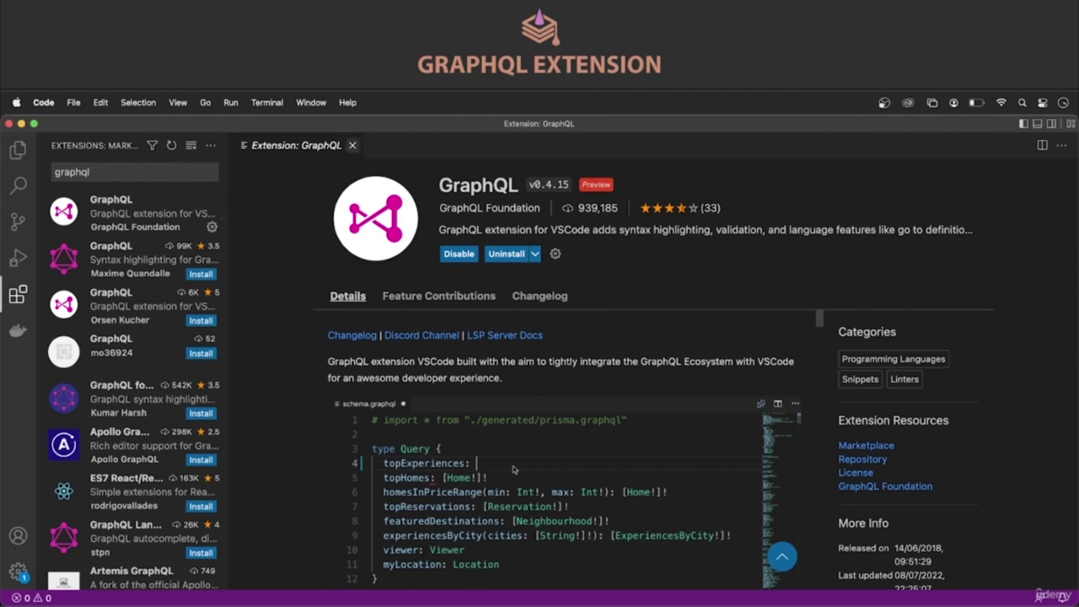
pyautogui.click(353, 145)
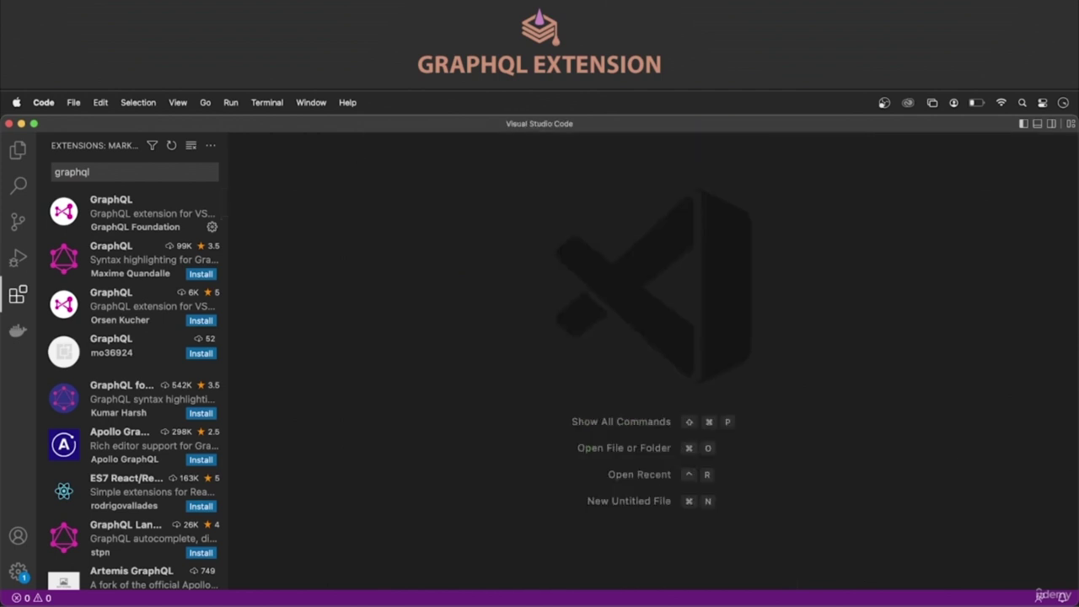
# Replace the extension search query with 'prisma'
pyautogui.press('super+shift+x')
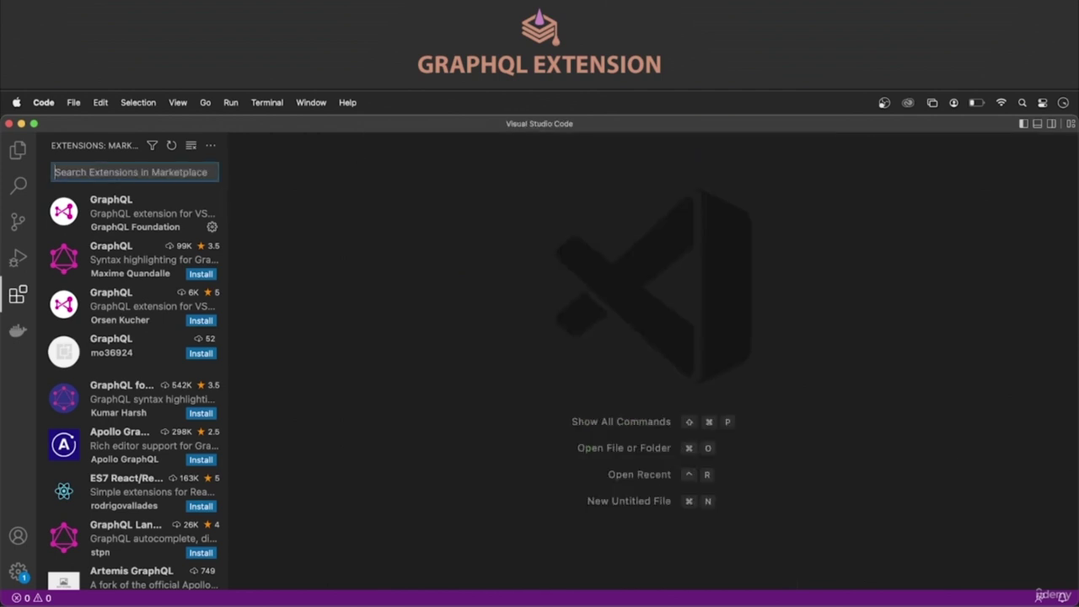
pyautogui.press('BackSpace')
pyautogui.write('prisma')
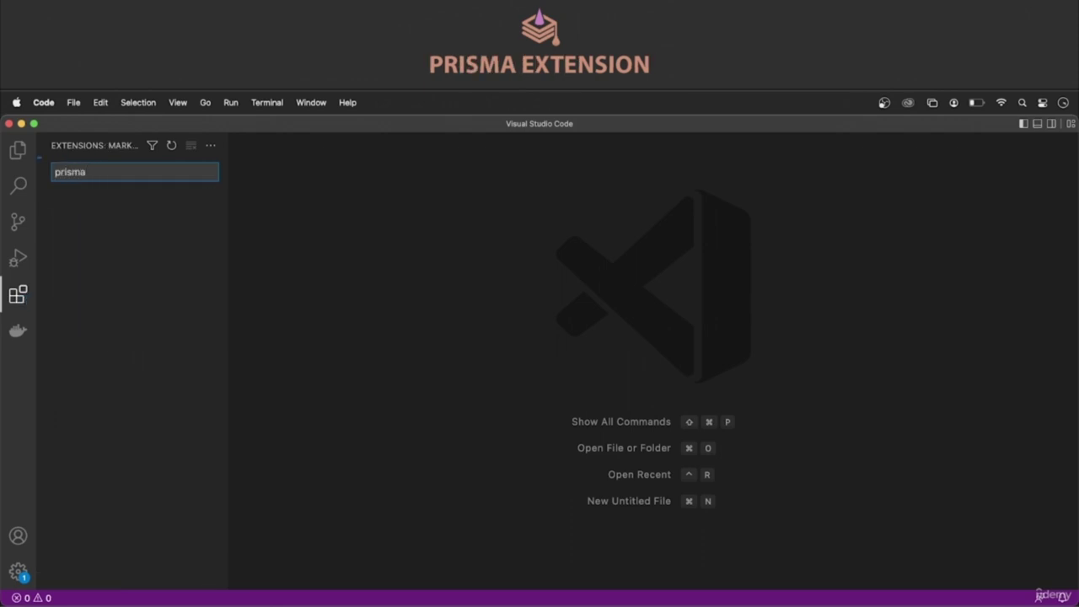
# Install the verified Prisma v4.0.0 extension and close its details page
pyautogui.click(201, 227)
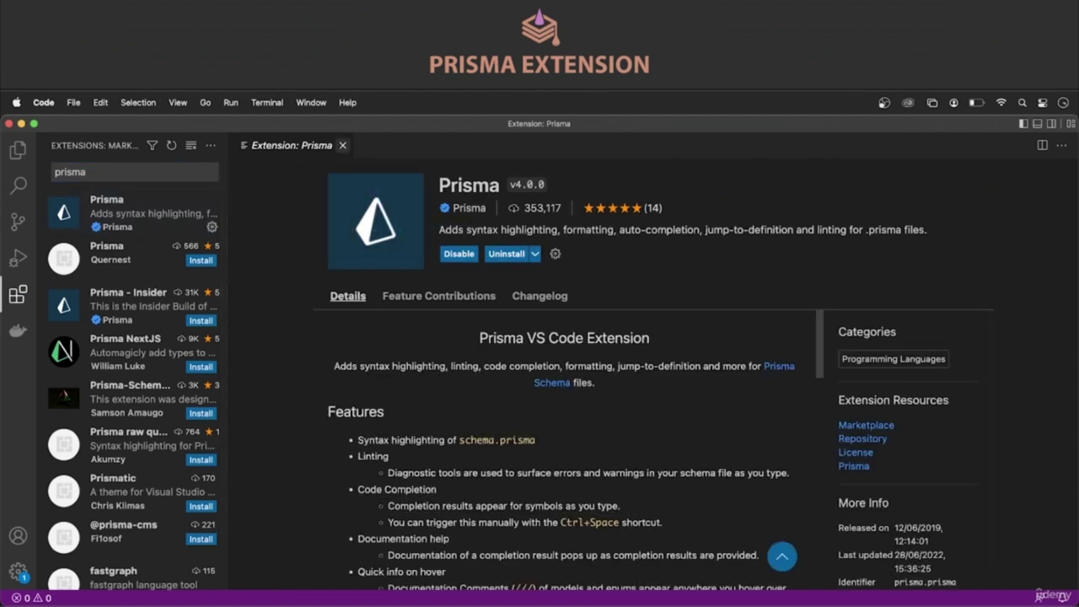
pyautogui.click(342, 145)
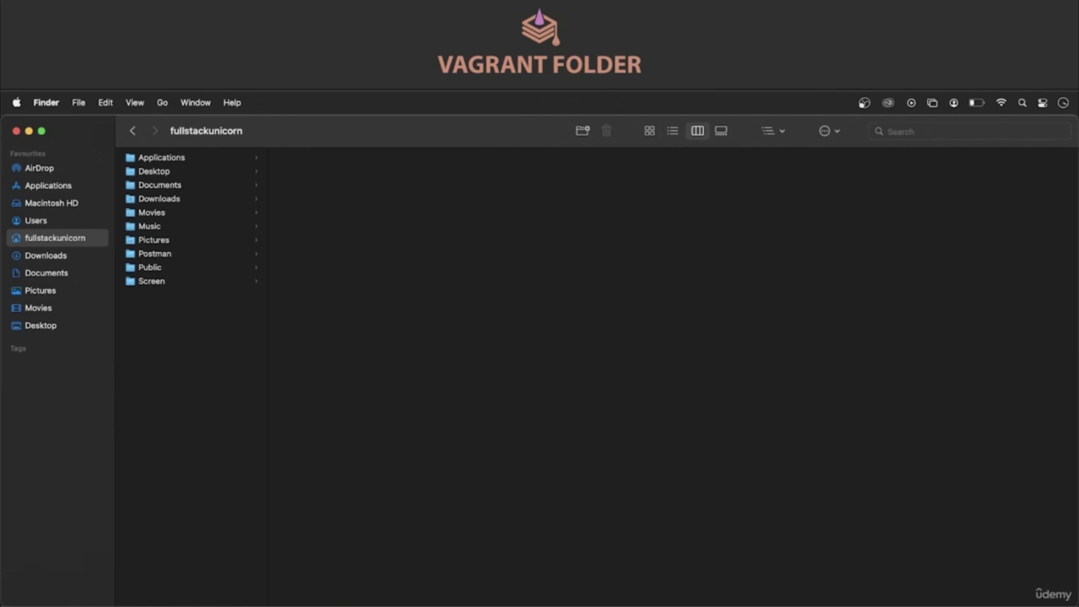
# Create a new folder named vagrant in the home folder
pyautogui.press('super+shift+n')
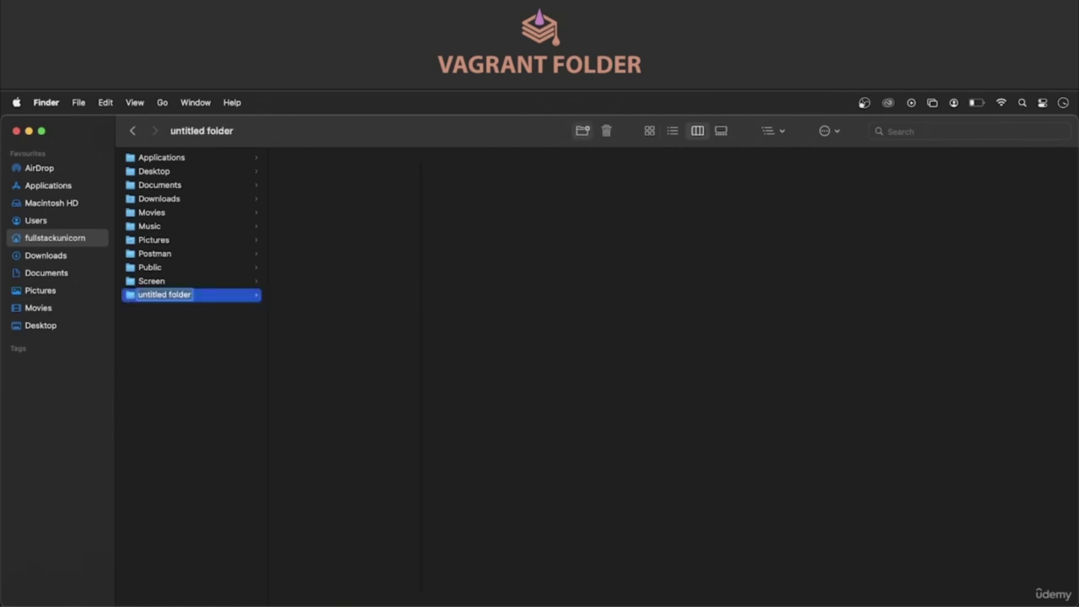
pyautogui.write('vagr')
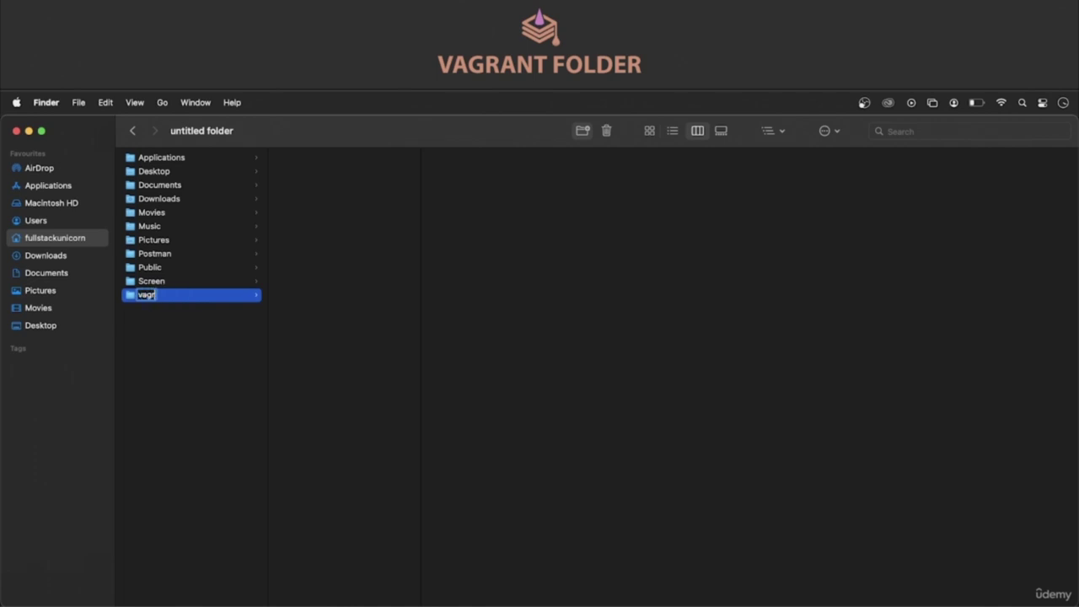
pyautogui.write('ant')
pyautogui.press('Return')
# Add a fullstackunicorn subfolder inside vagrant and pin vagrant to Favourites
pyautogui.press('super+shift+n')
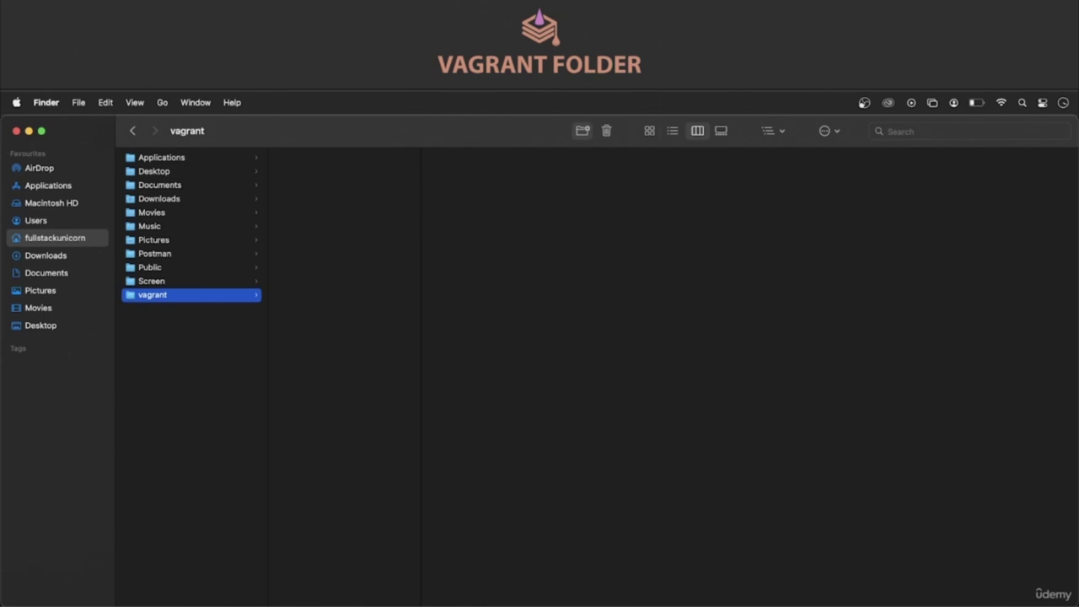
pyautogui.write('ful')
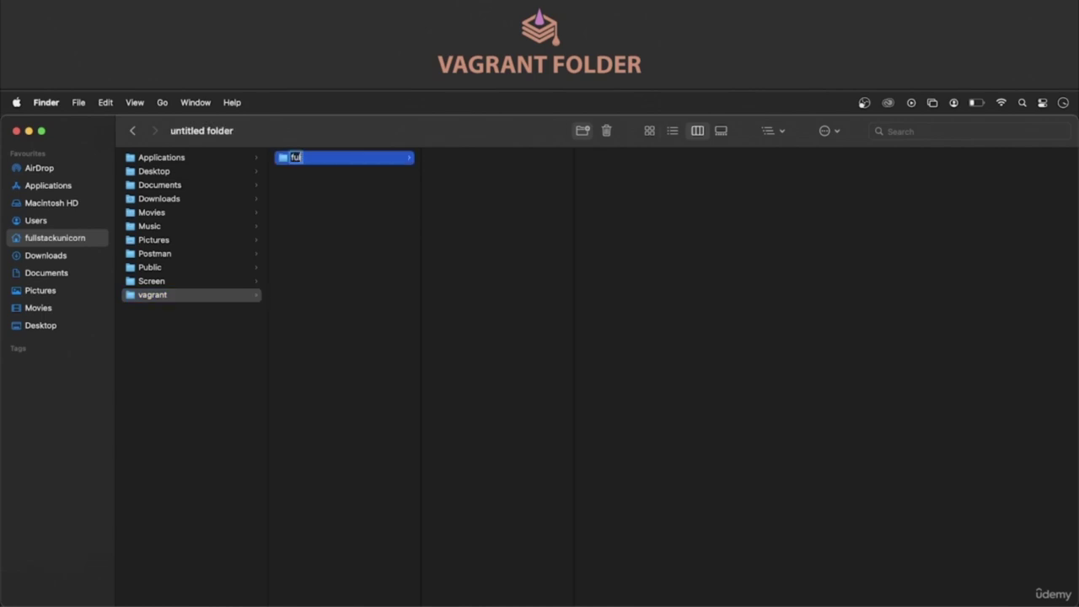
pyautogui.write('lstackunicorn')
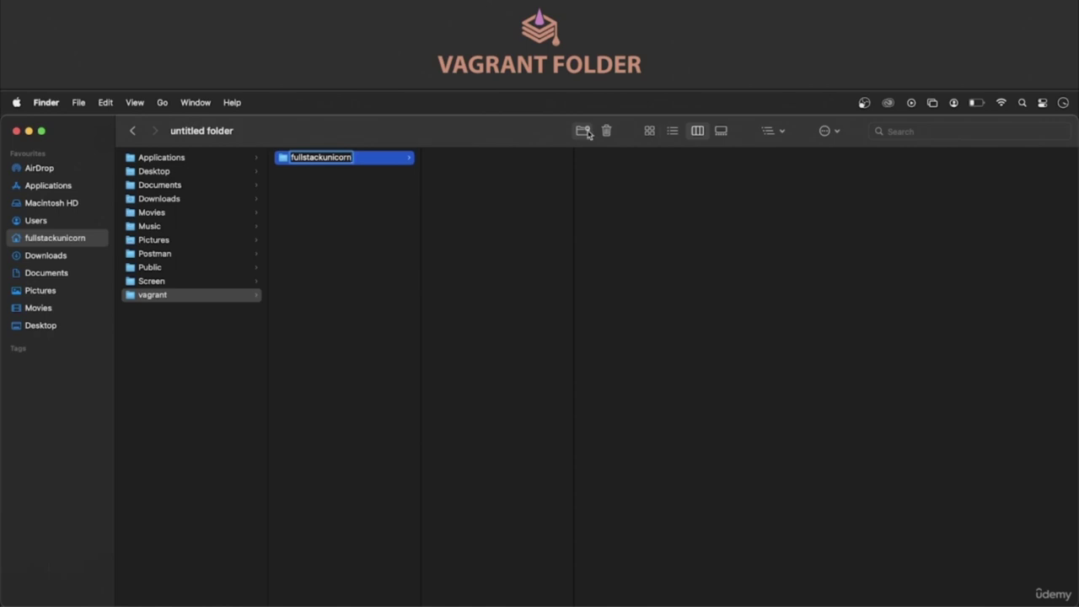
pyautogui.press('Return')
pyautogui.moveTo(153, 295); pyautogui.dragTo(67, 335)
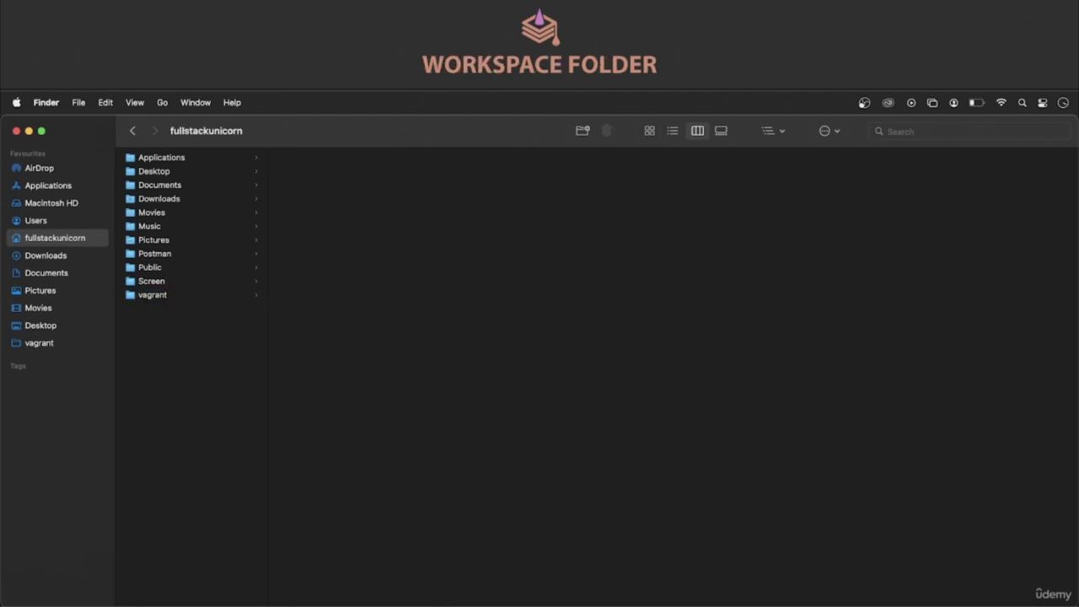
# Create a new folder named workspace in the home folder
pyautogui.click(583, 131)
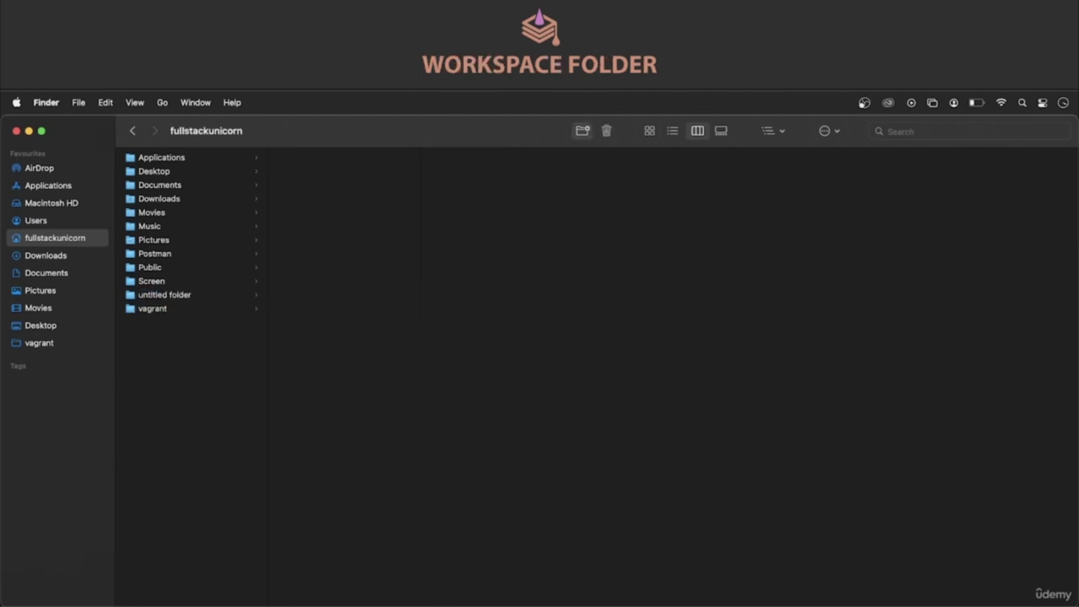
pyautogui.write('wo')
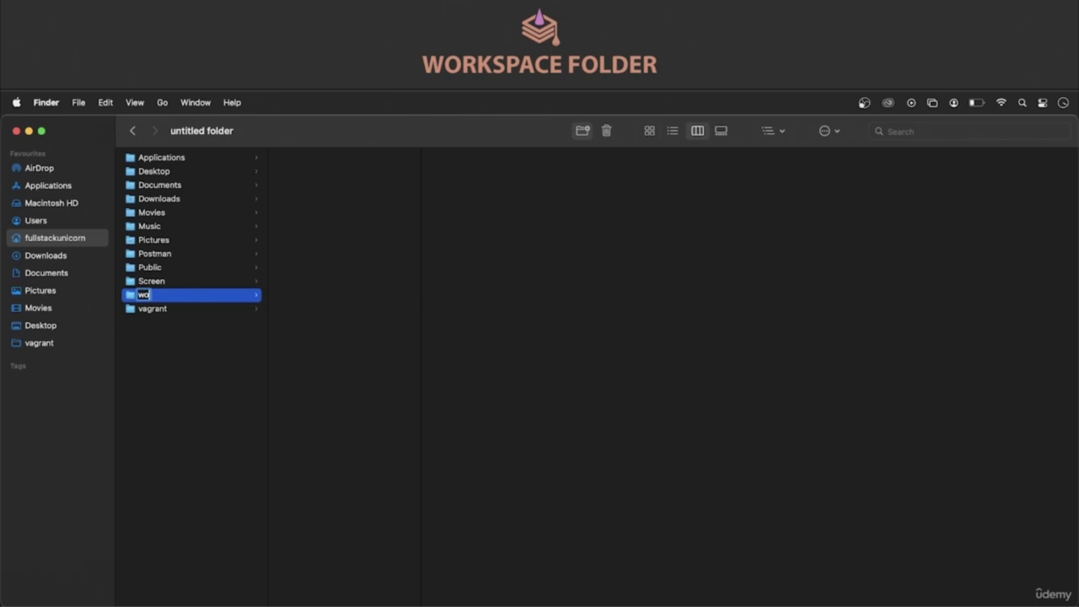
pyautogui.write('rkspace')
pyautogui.press('Return')
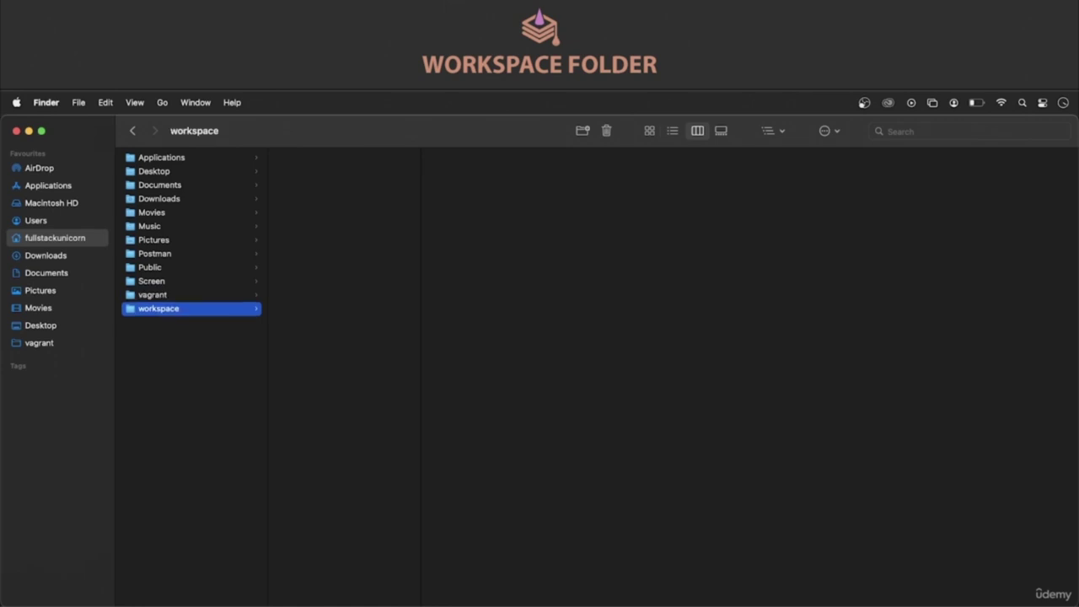
# Add a fullstackunicorn subfolder inside workspace and pin workspace to Favourites
pyautogui.press('super+shift+n')
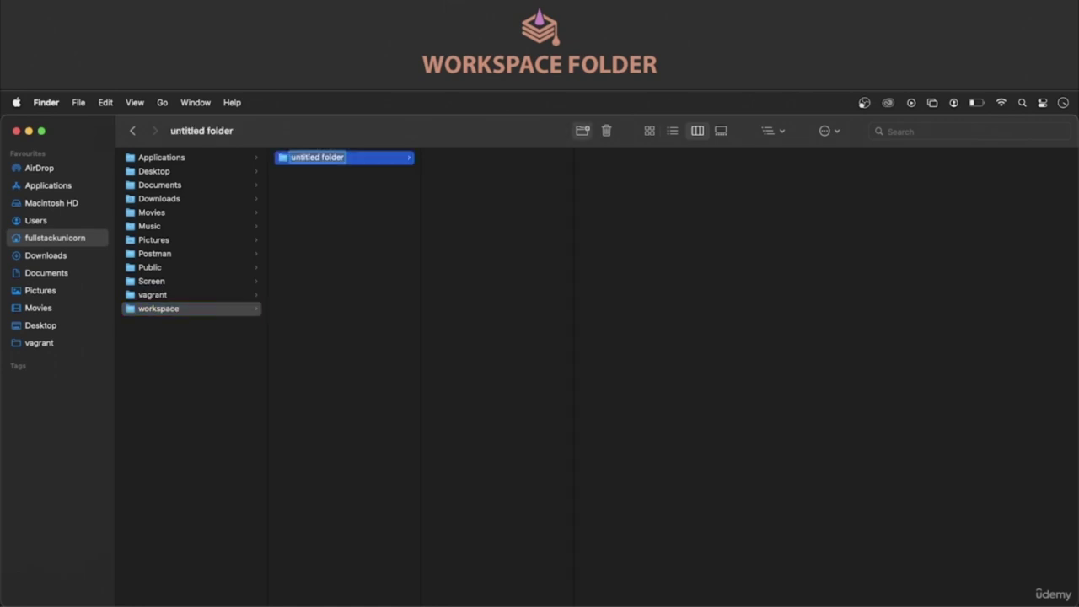
pyautogui.write('fulls')
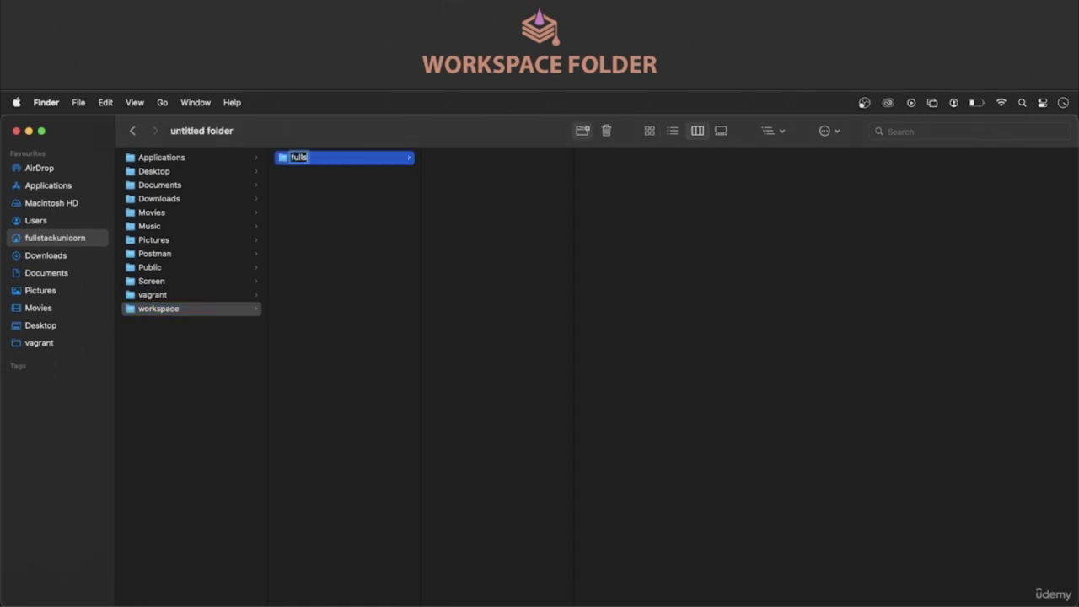
pyautogui.write('tackunicorn')
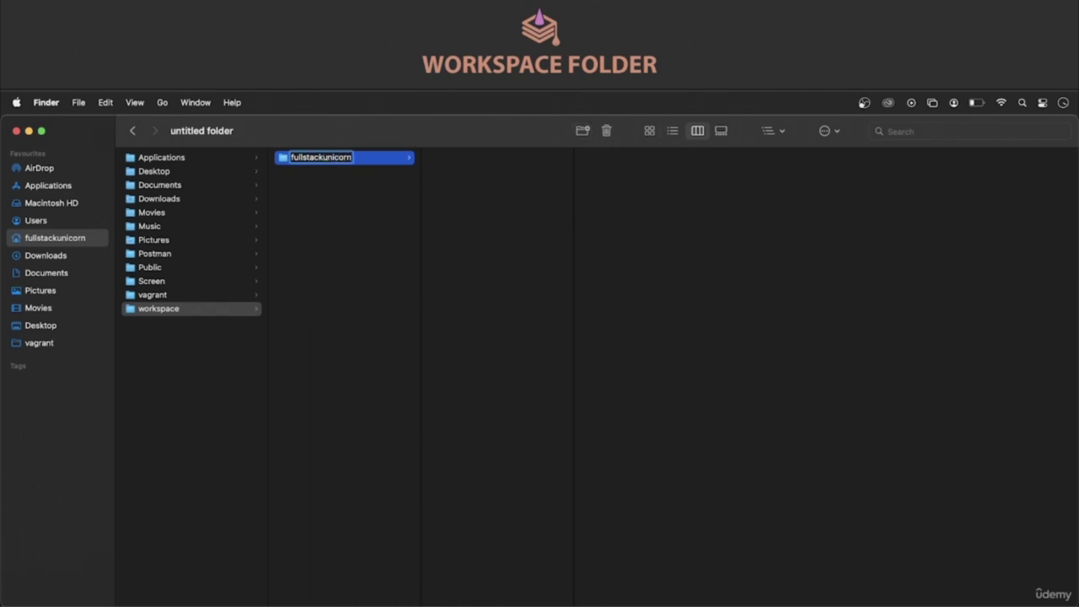
pyautogui.press('Return')
pyautogui.moveTo(158, 308); pyautogui.dragTo(46, 359)
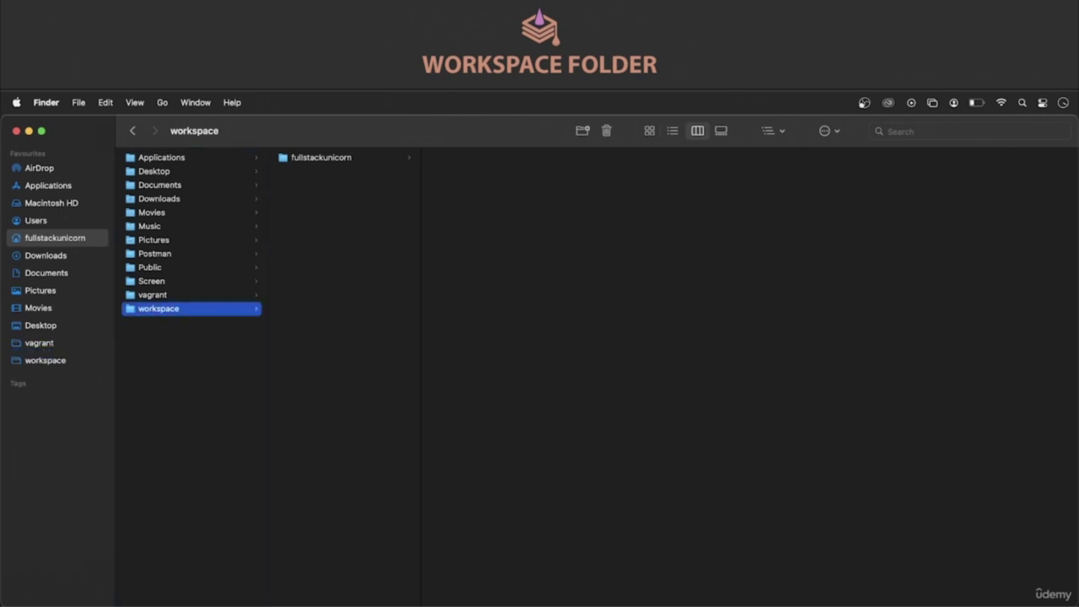
pyautogui.click(192, 379)
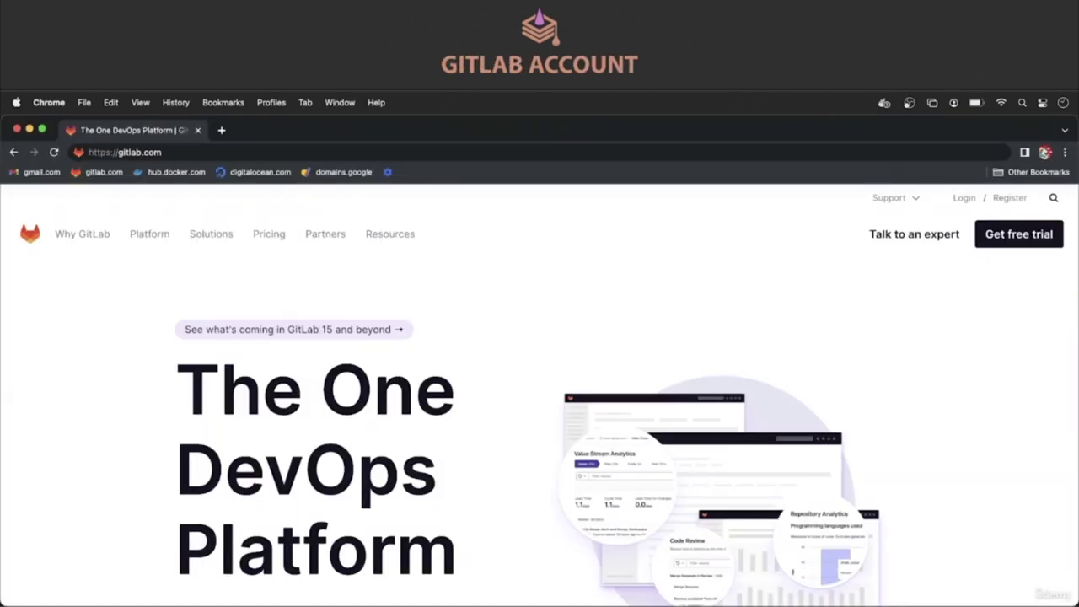
# Register on gitlab.com through Google sign-up and accept the terms of service
pyautogui.click(1009, 197)
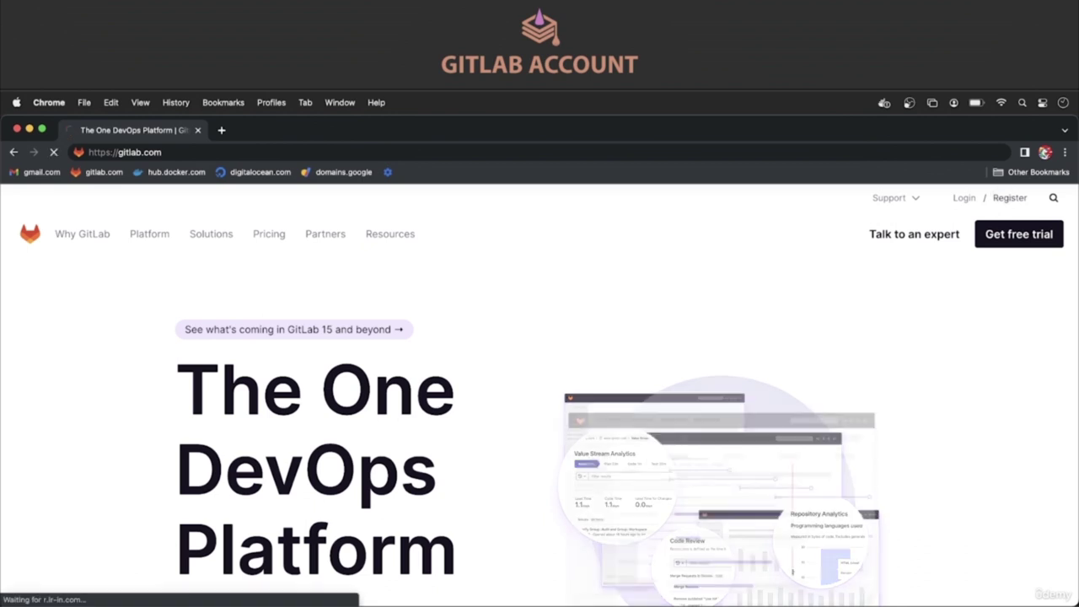
pyautogui.scroll(-4, 539, 396)
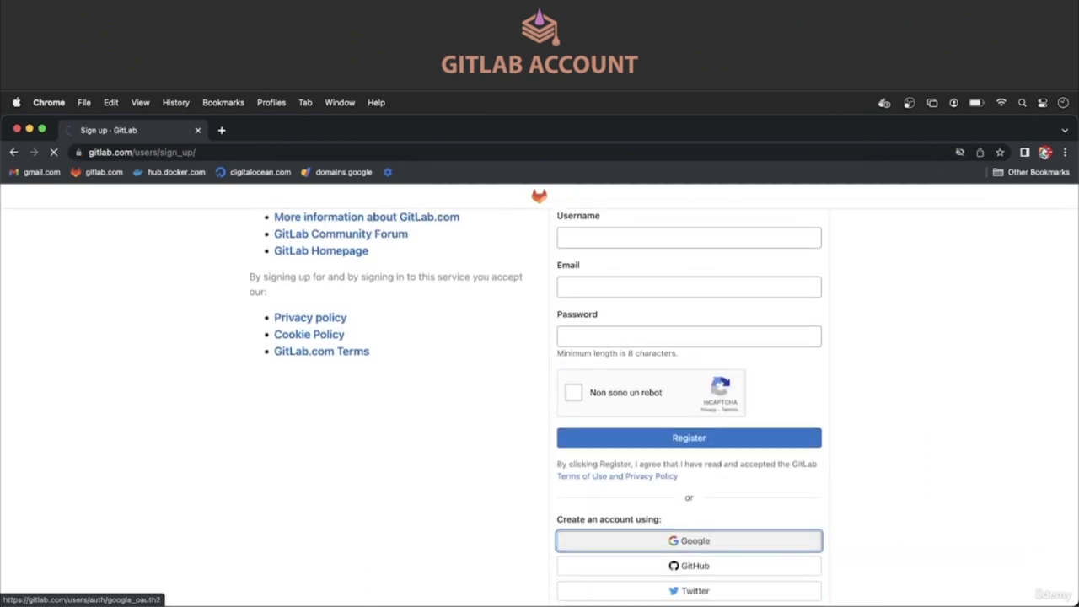
pyautogui.click(814, 534)
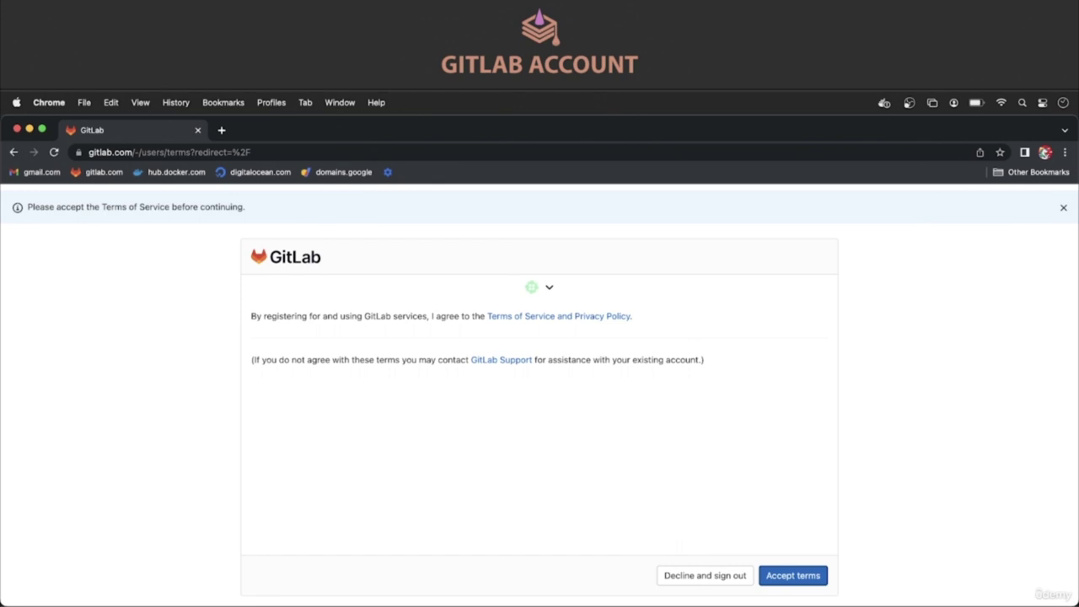
pyautogui.click(796, 576)
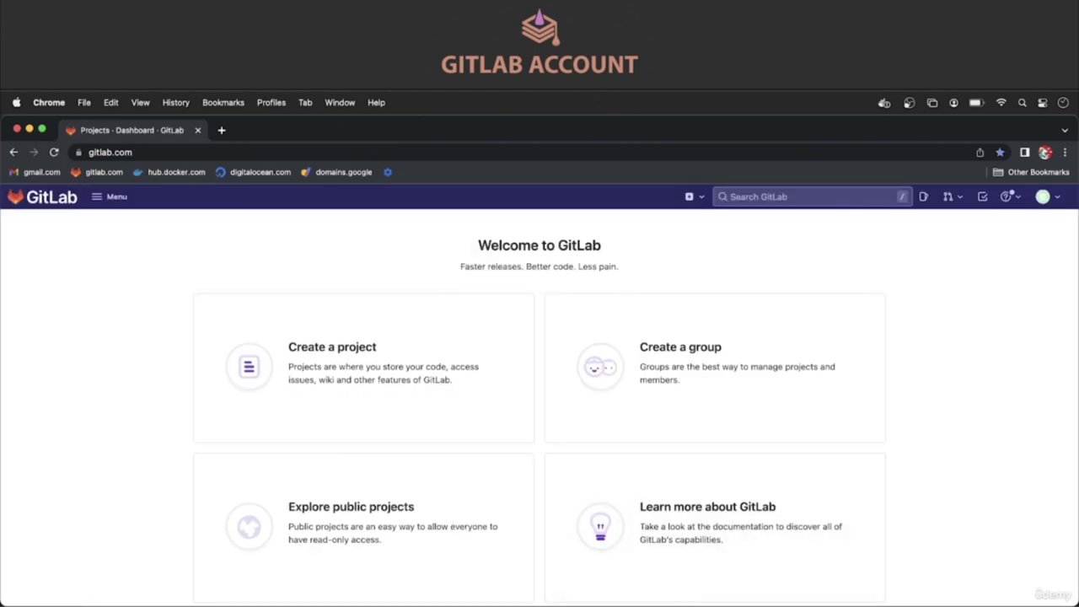
# Set and confirm a new account password in profile Password settings, then sign back in
pyautogui.click(1045, 197)
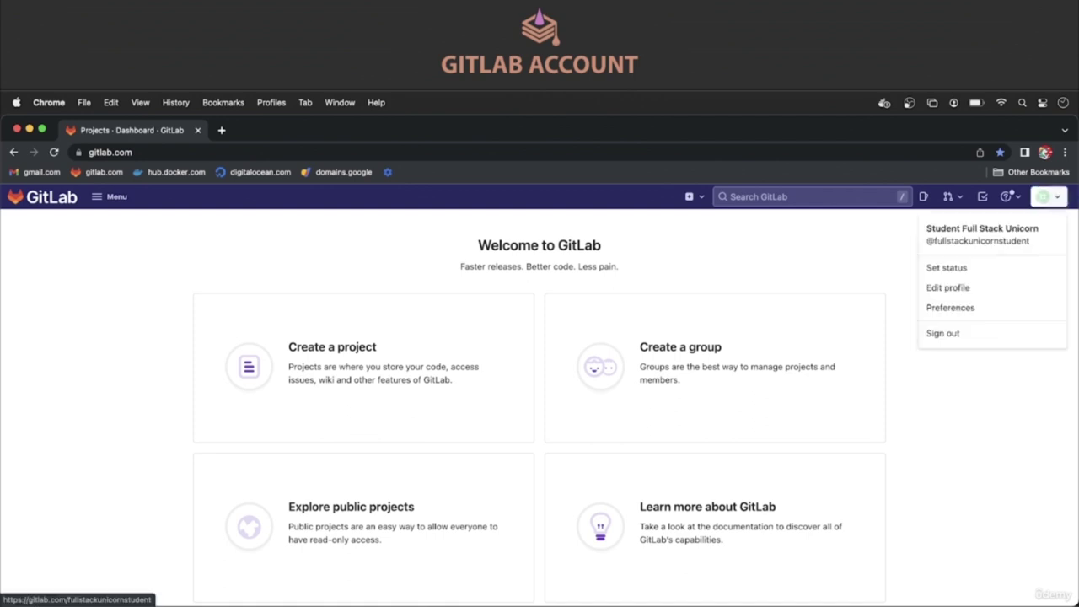
pyautogui.click(1012, 288)
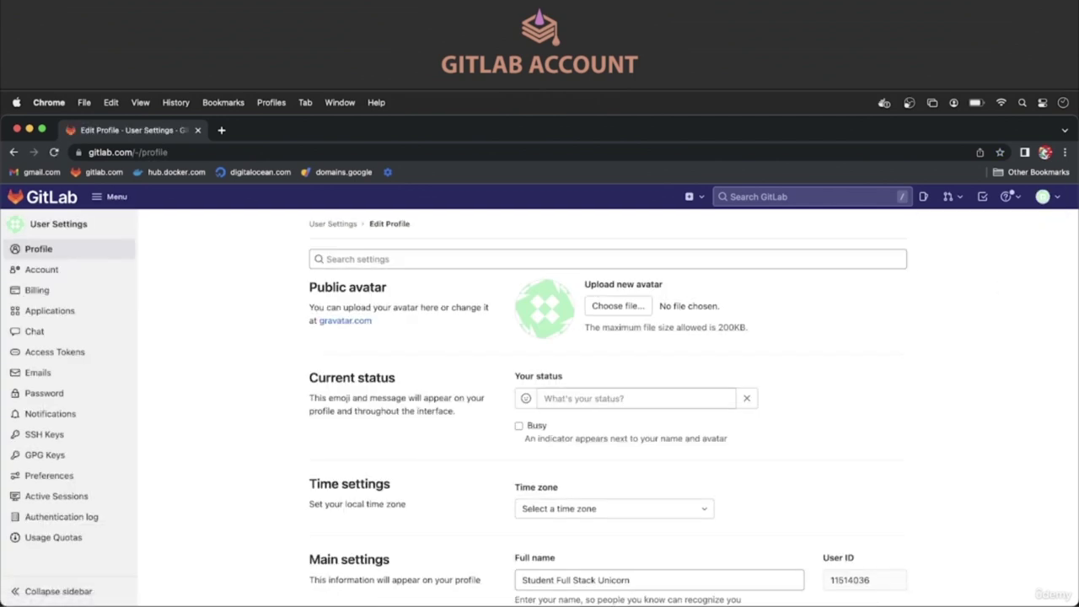
pyautogui.click(84, 389)
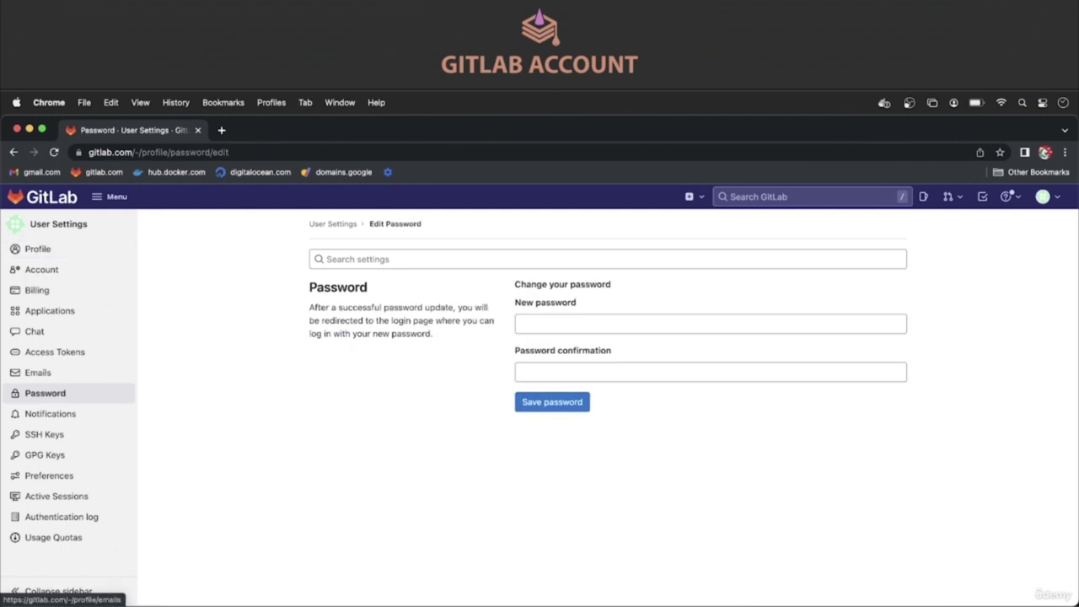
pyautogui.click(539, 324)
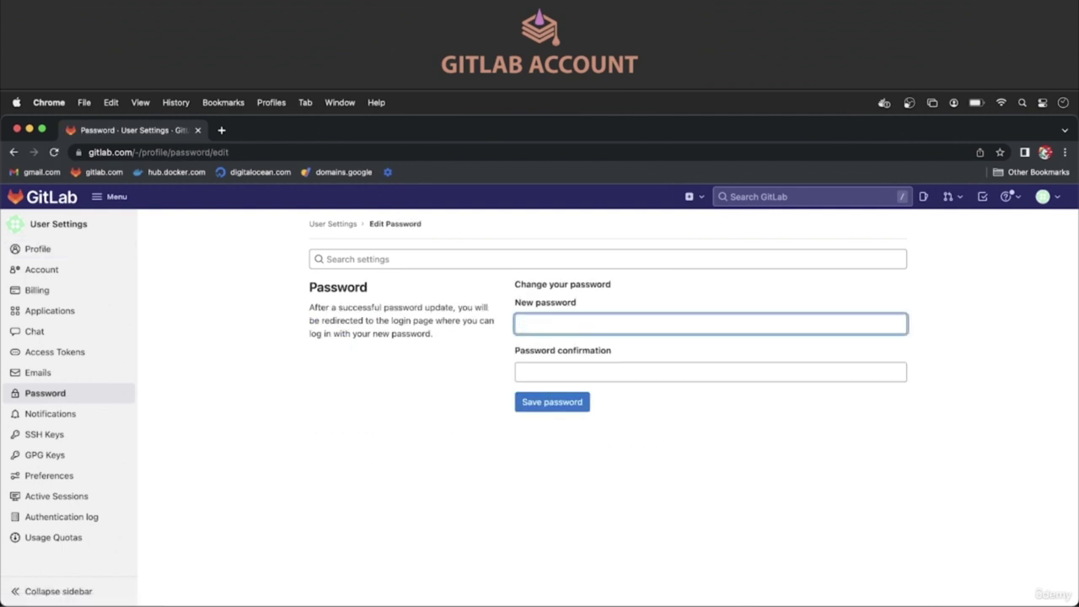
pyautogui.write('•••••••••')
pyautogui.press('Tab')
pyautogui.write('••')
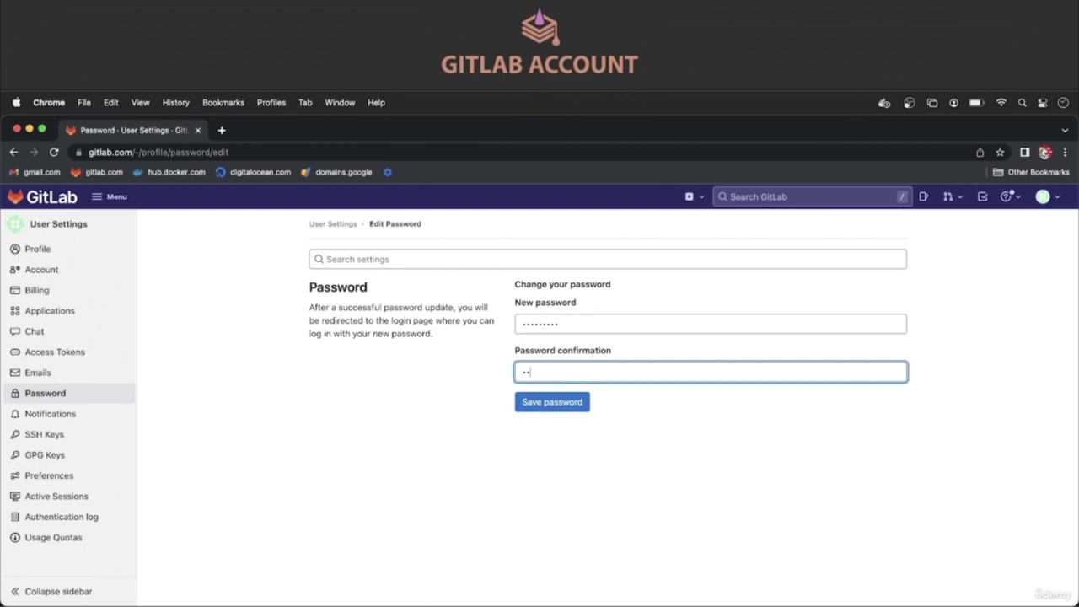
pyautogui.write('•••••••')
pyautogui.press('Return')
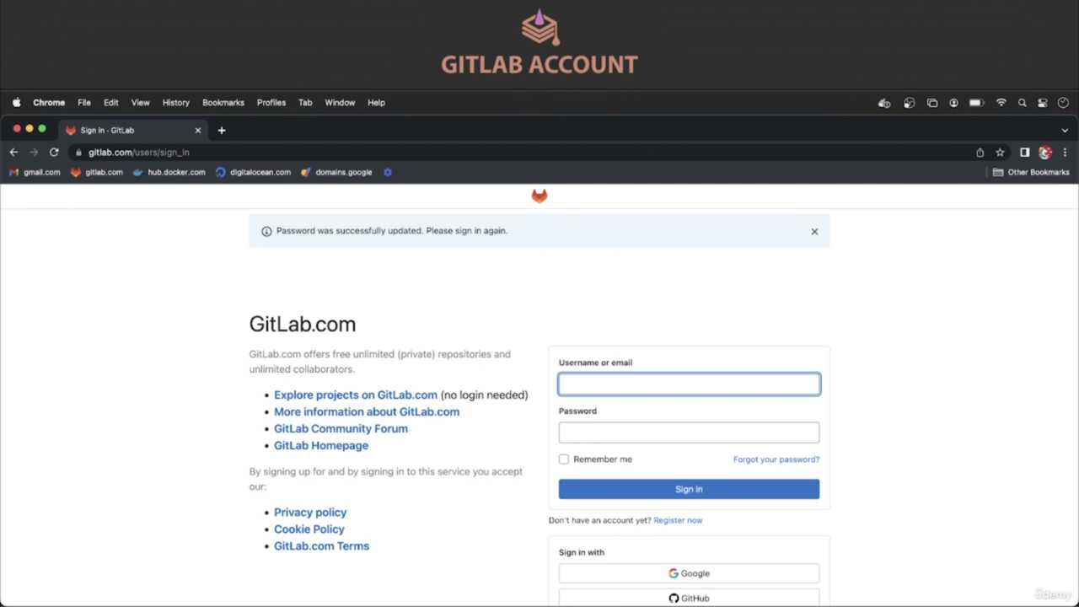
pyautogui.press('Return')
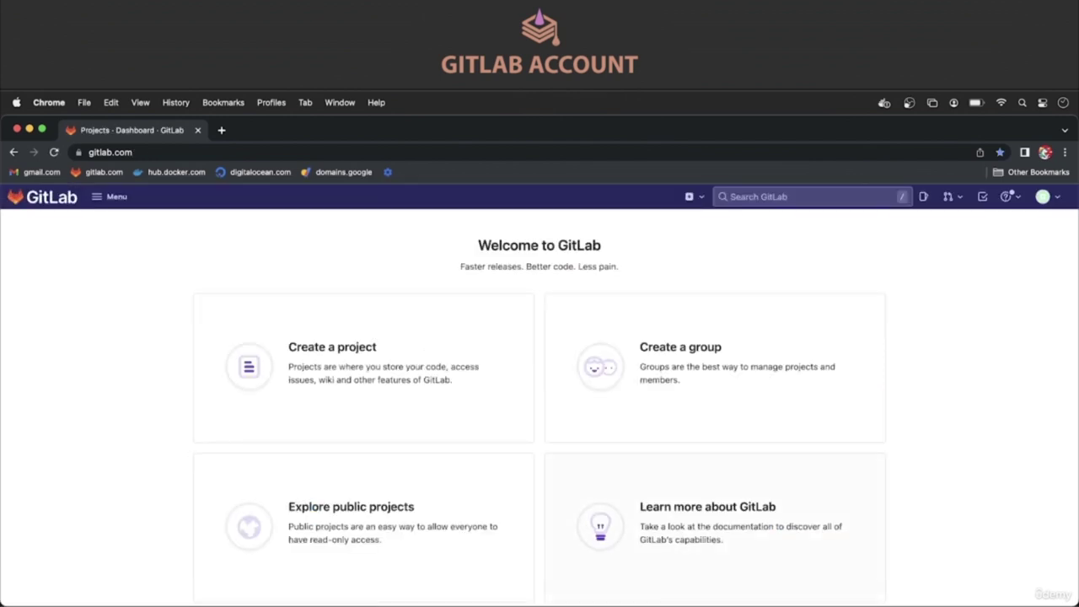
# Upload Downloads/profile.png as the avatar, zoom out to fit the crop, and apply it
pyautogui.click(1045, 196)
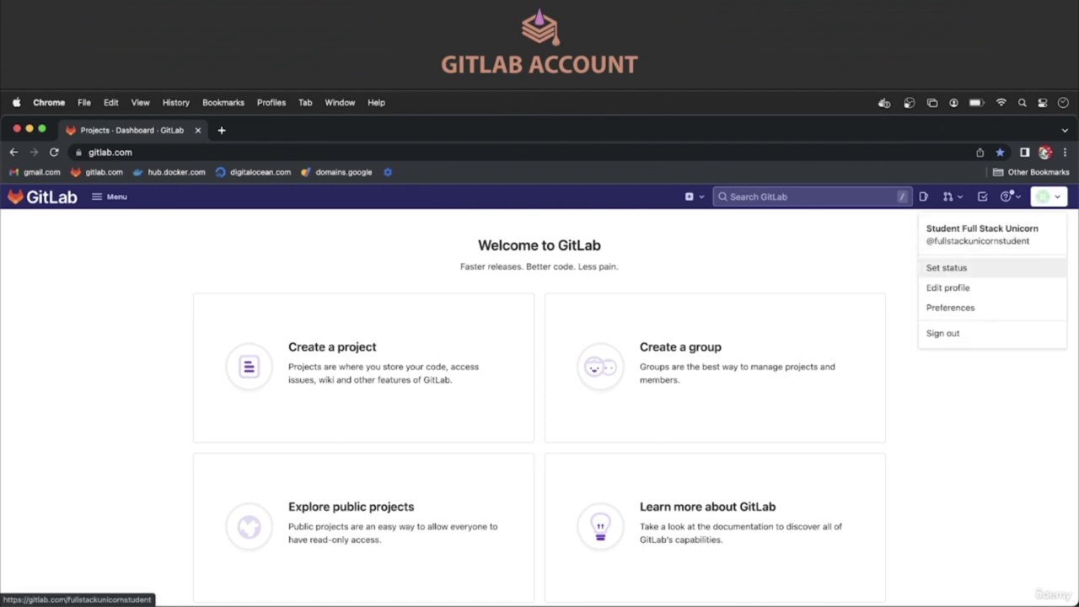
pyautogui.click(994, 287)
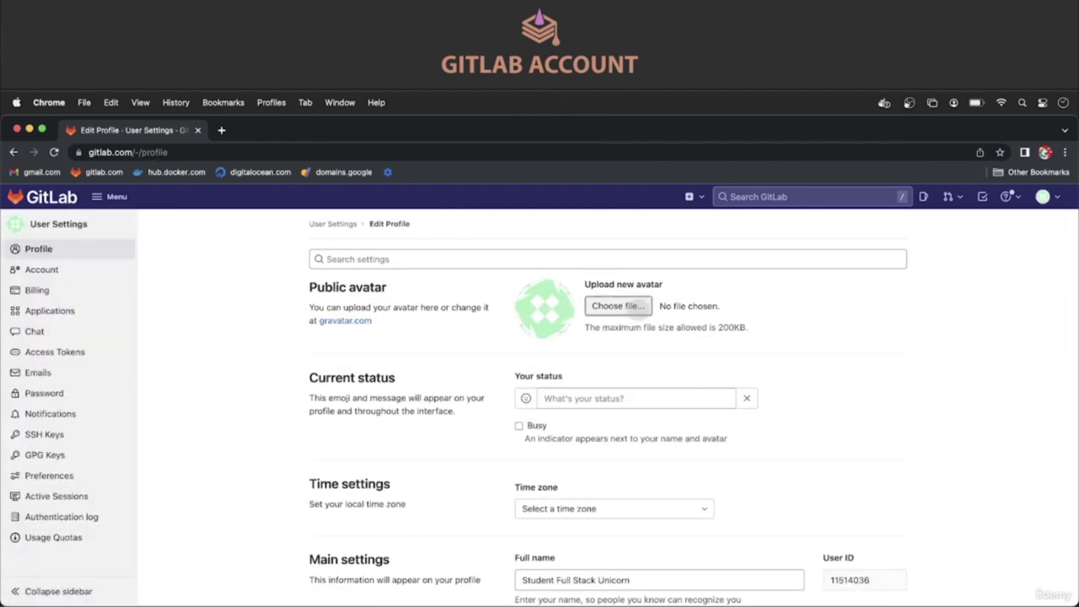
pyautogui.click(618, 306)
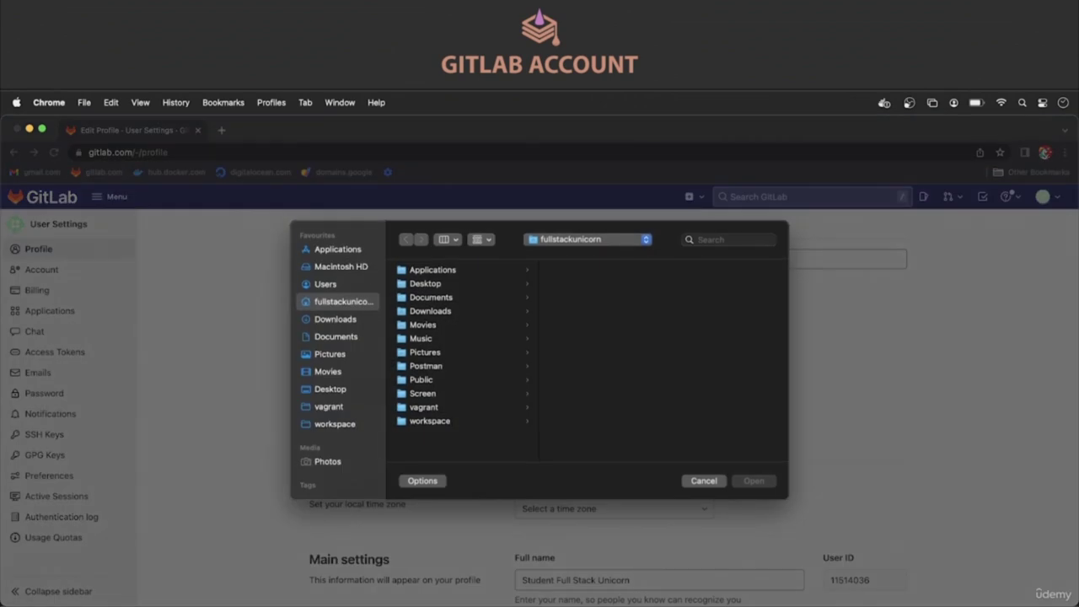
pyautogui.click(430, 311)
pyautogui.click(582, 270)
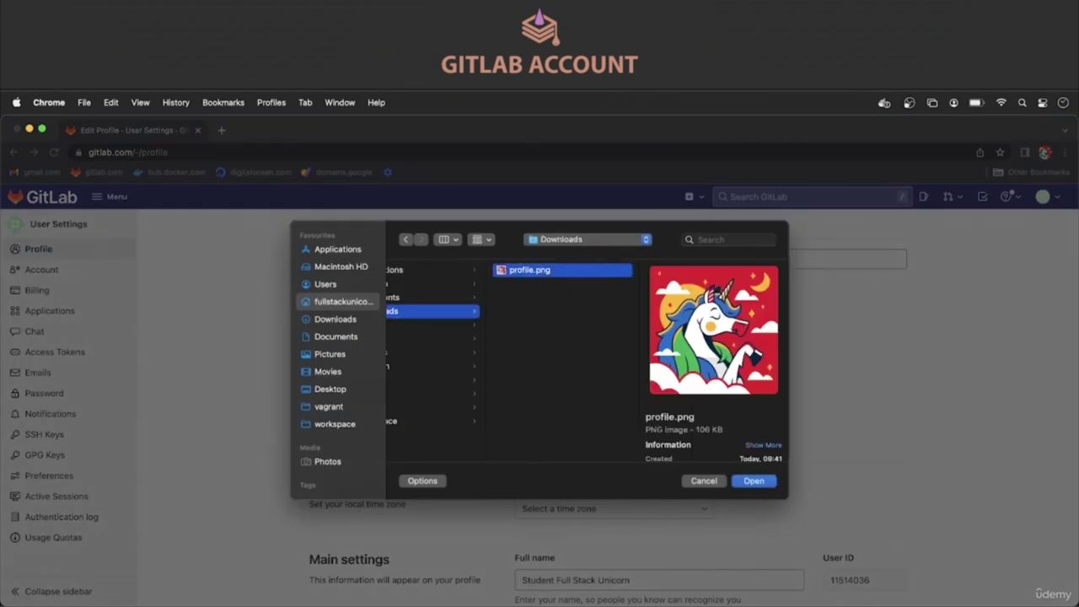
pyautogui.click(754, 480)
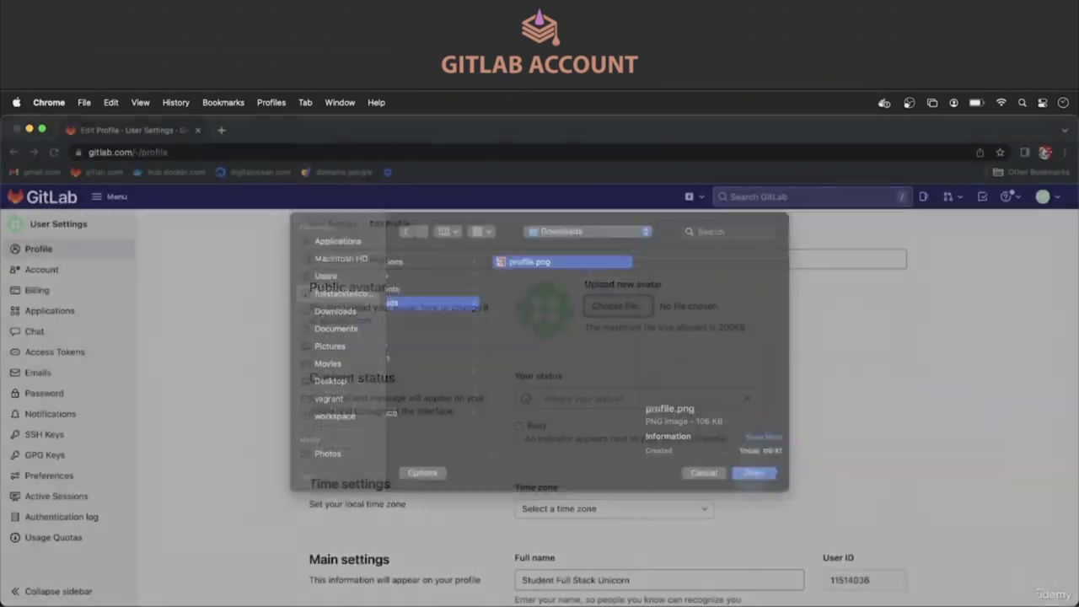
pyautogui.click(527, 466)
pyautogui.click(527, 465)
pyautogui.click(527, 465)
pyautogui.click(527, 466)
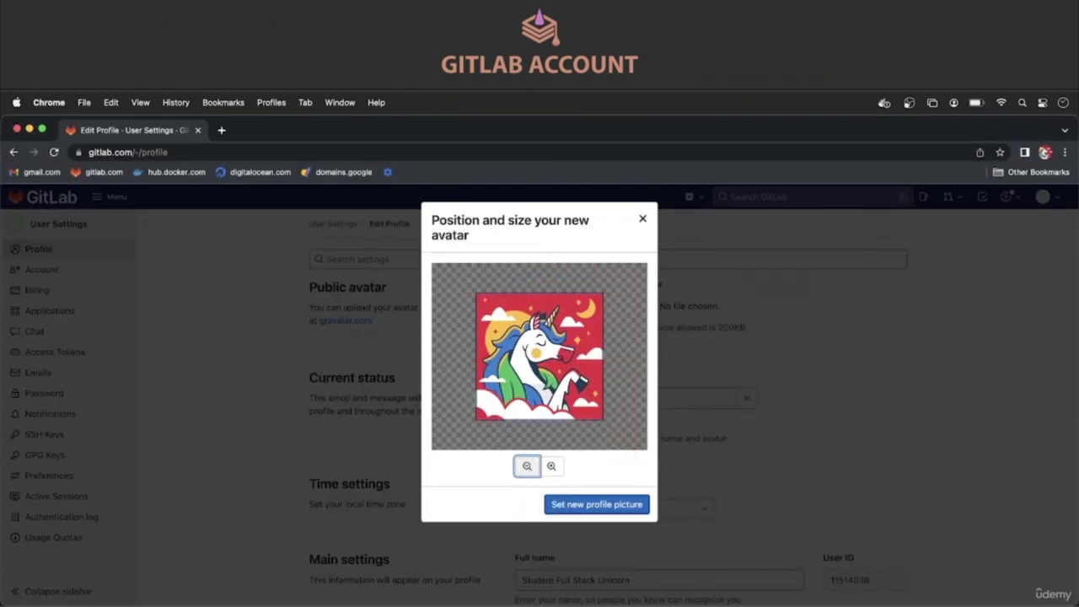
pyautogui.click(595, 504)
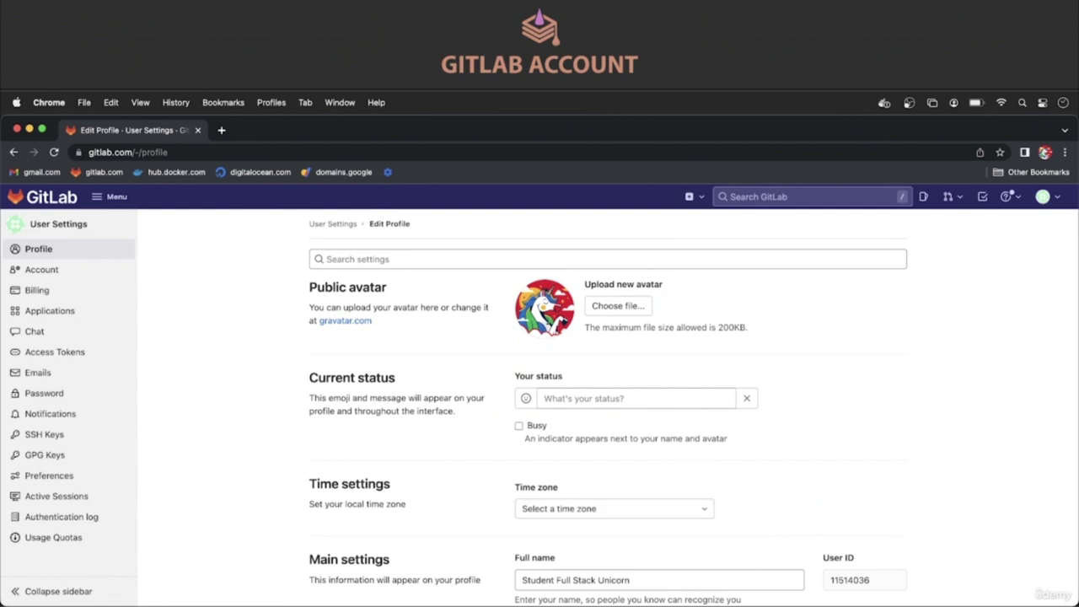
# Replace the profile's Full name with the new full name and save the profile settings
pyautogui.scroll(-1, 607, 405)
pyautogui.click(659, 554)
pyautogui.press('super+a')
pyautogui.press('BackSpace')
pyautogui.write('Full S')
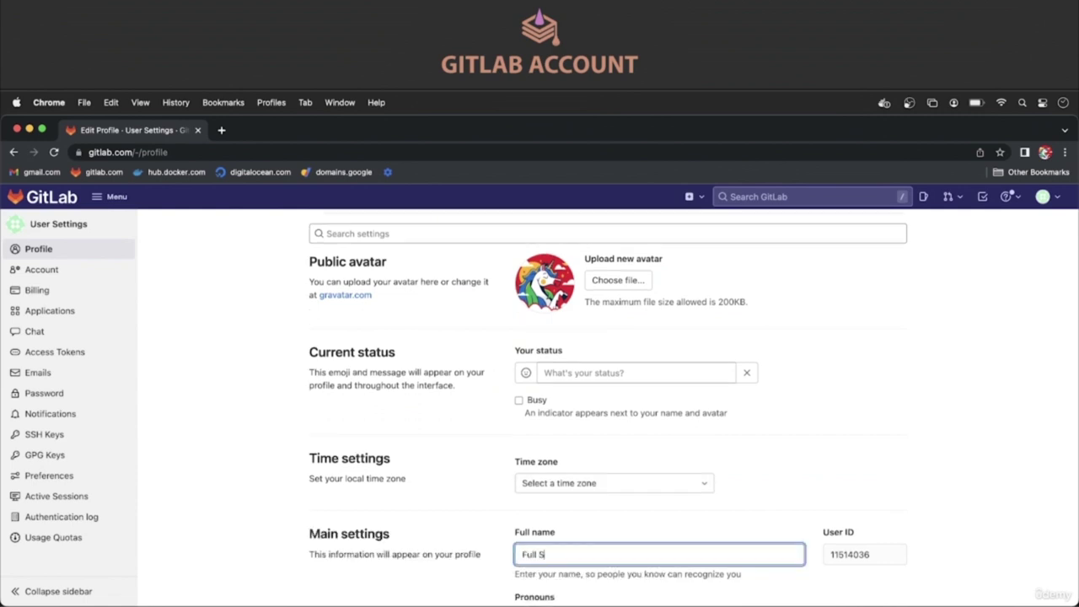
pyautogui.write('tack Unicorn Student')
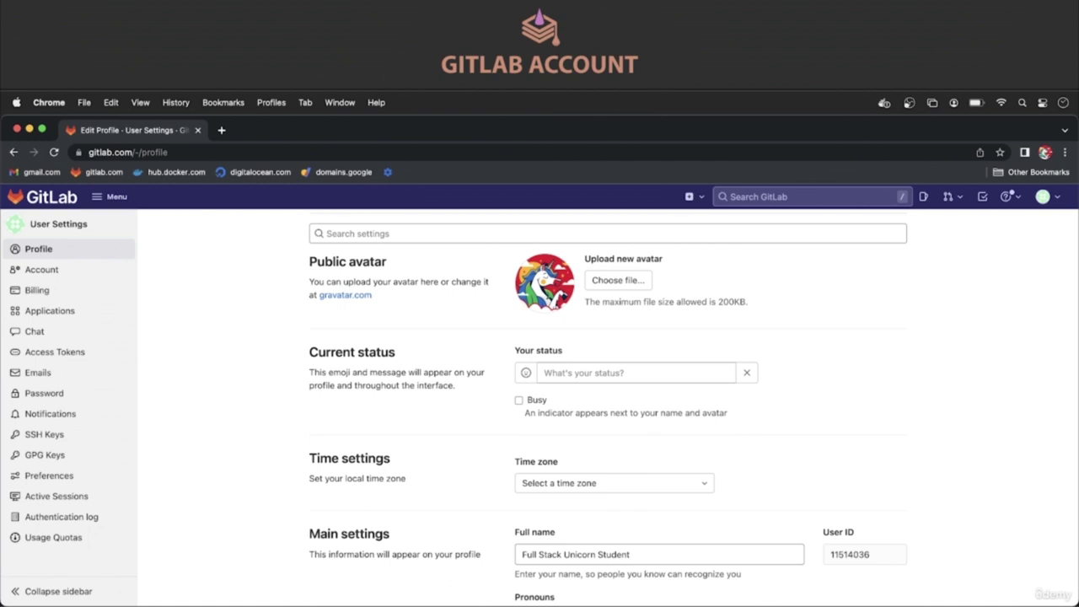
pyautogui.scroll(-10, 649, 545)
pyautogui.scroll(-5, 649, 404)
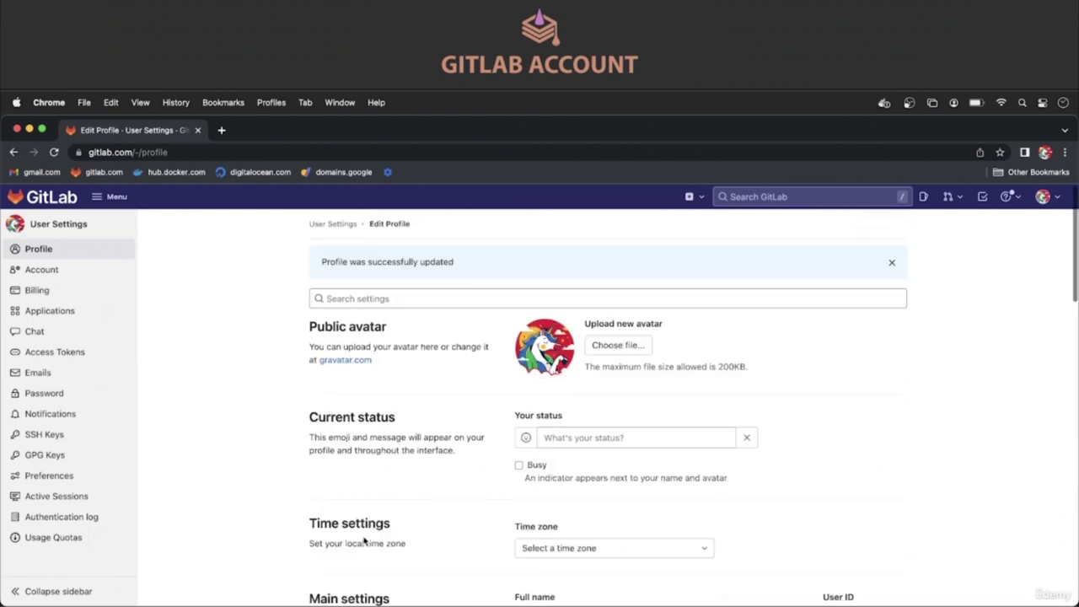
pyautogui.click(44, 196)
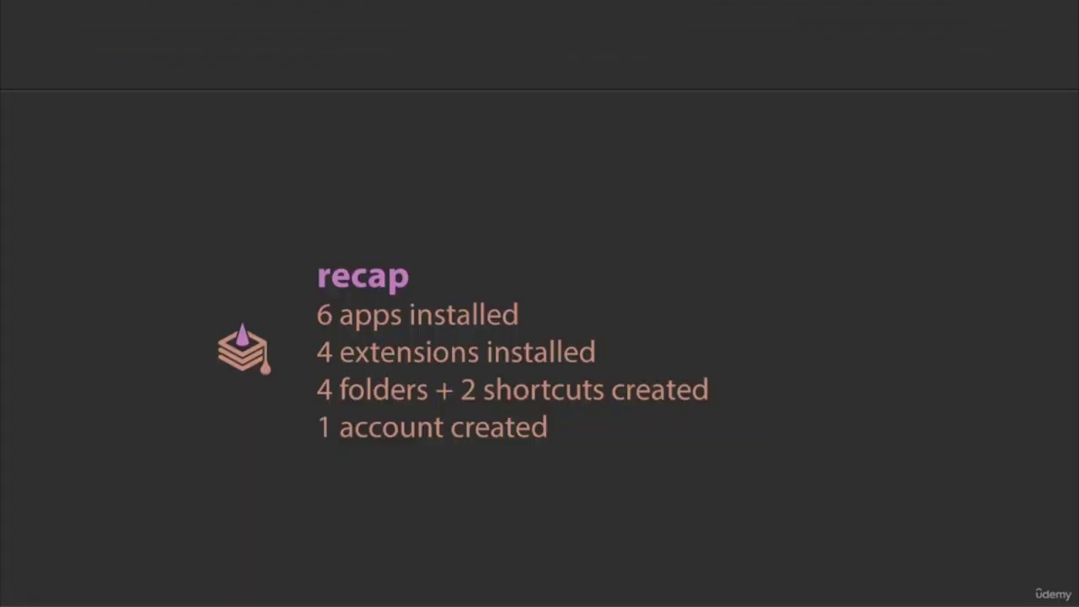
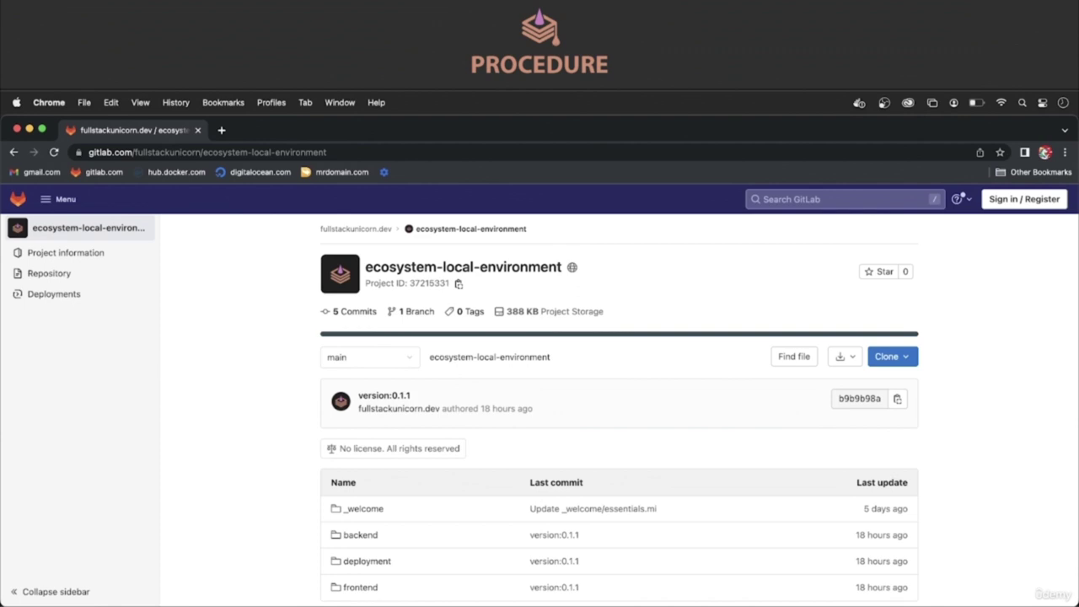
# Read the _welcome.mi instructions in the repository's _welcome folder, then return to the root
pyautogui.click(455, 506)
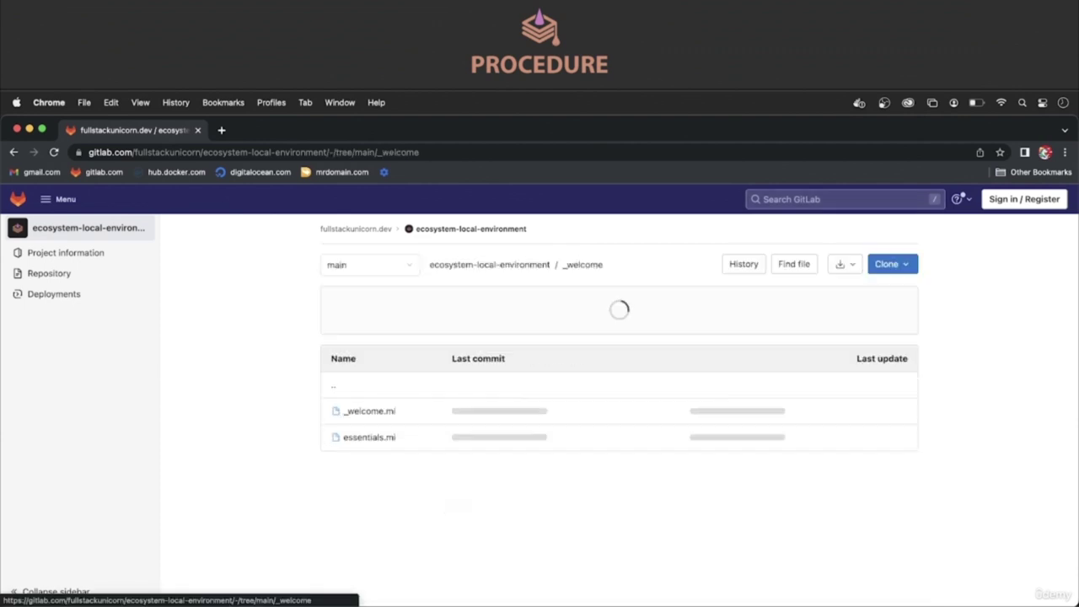
pyautogui.click(433, 413)
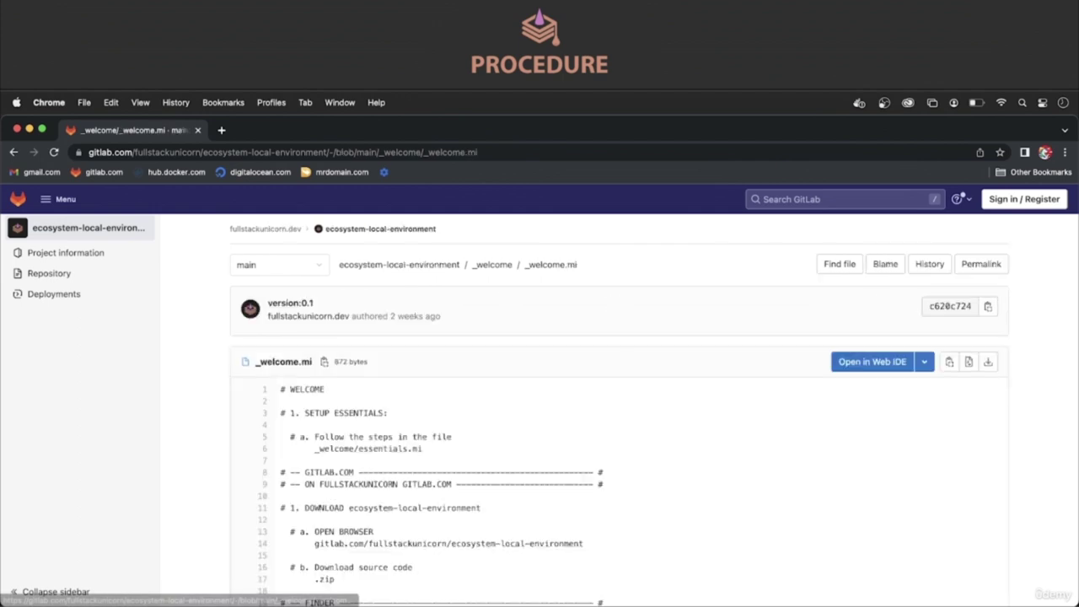
pyautogui.scroll(-1, 590, 422)
pyautogui.scroll(-2, 656, 410)
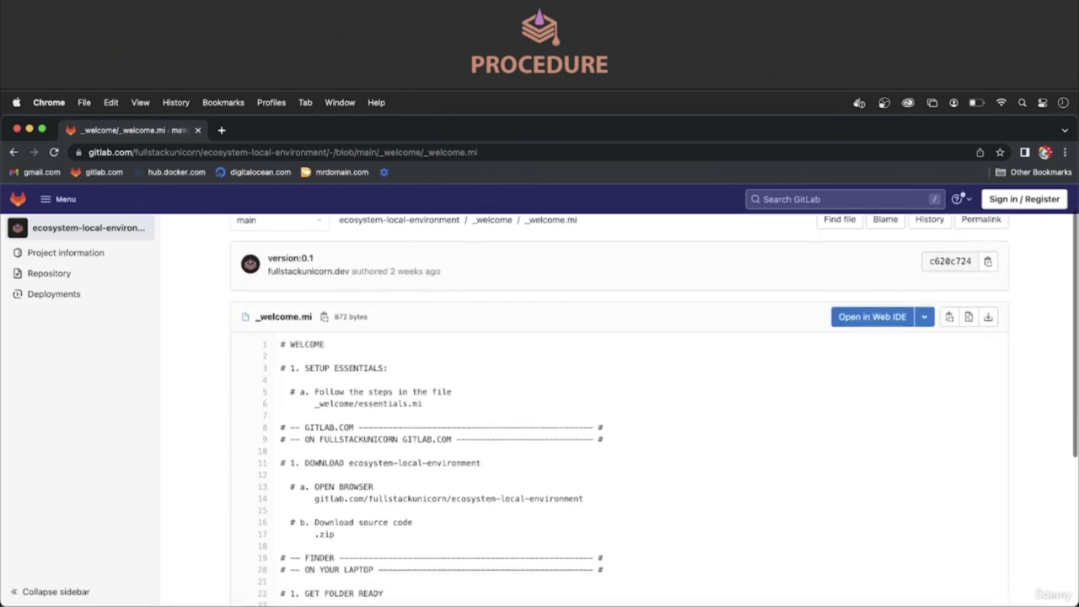
pyautogui.scroll(-2, 655, 410)
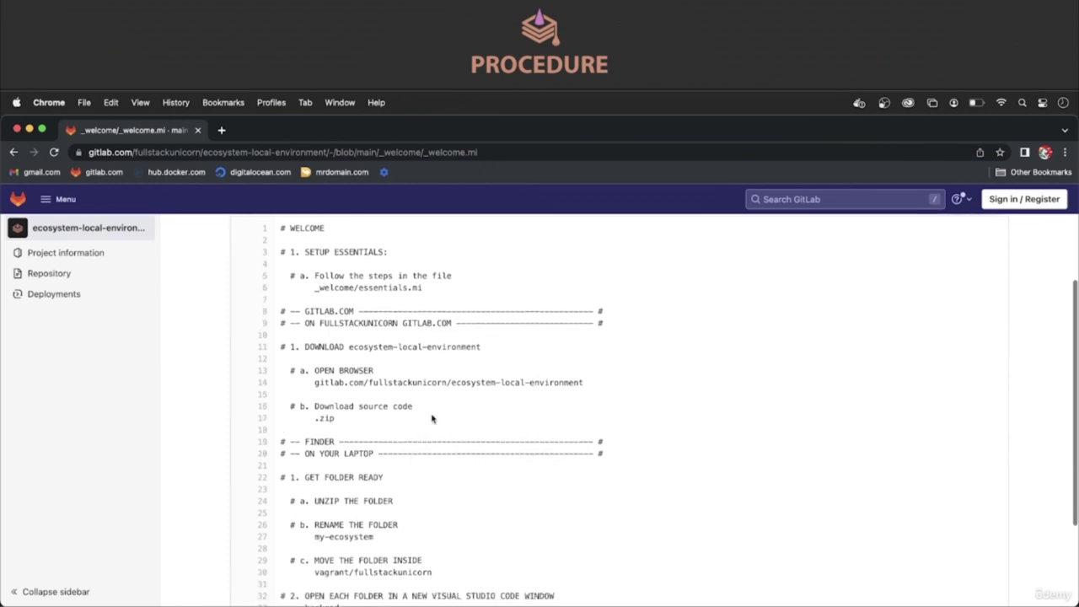
pyautogui.scroll(-2, 433, 416)
pyautogui.scroll(-3, 431, 415)
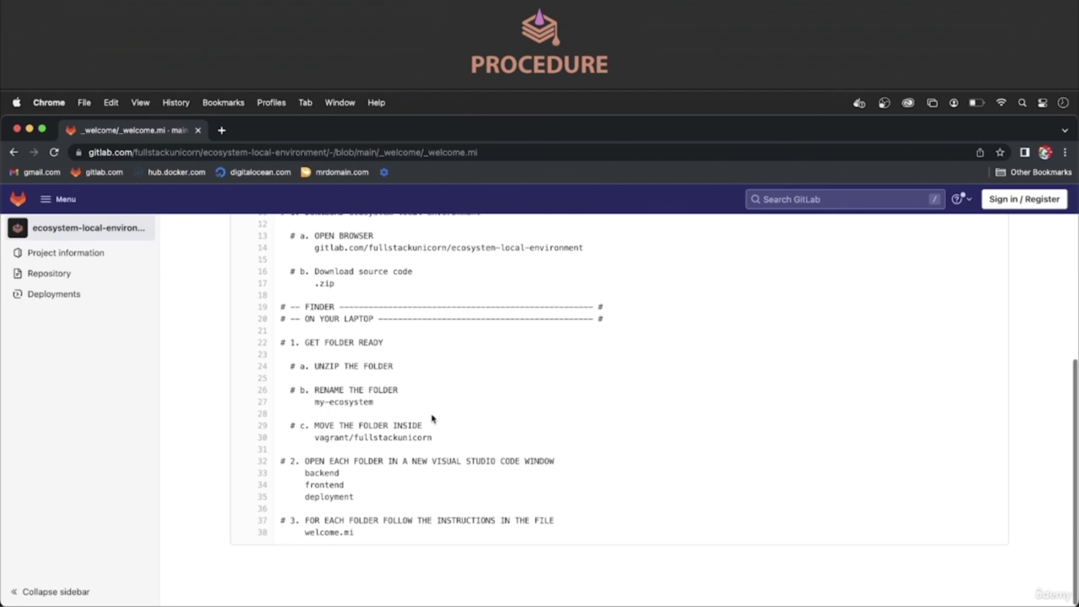
pyautogui.scroll(1, 431, 418)
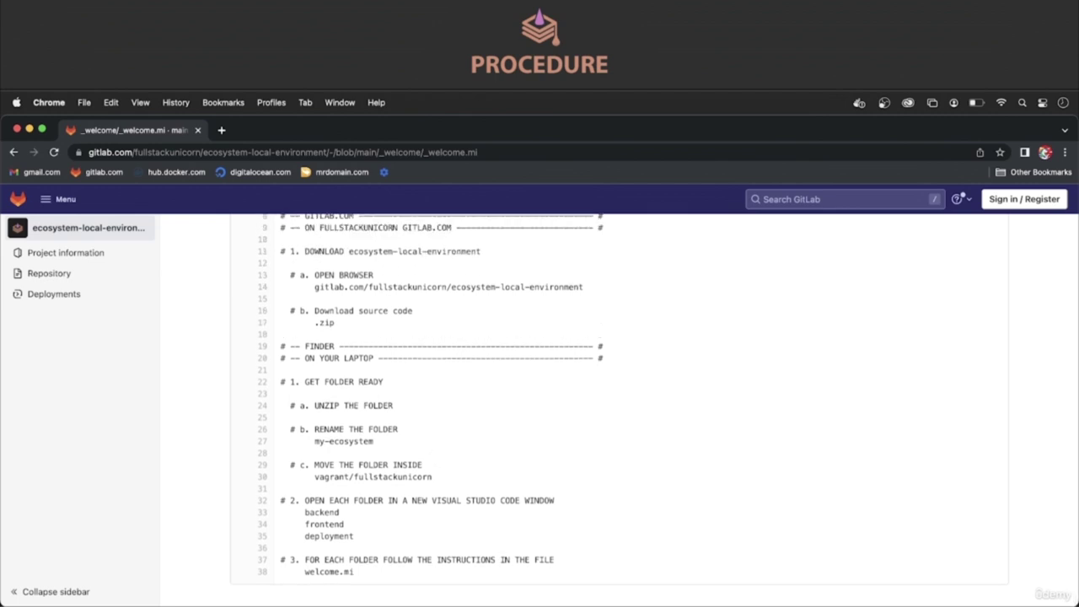
pyautogui.scroll(8, 432, 418)
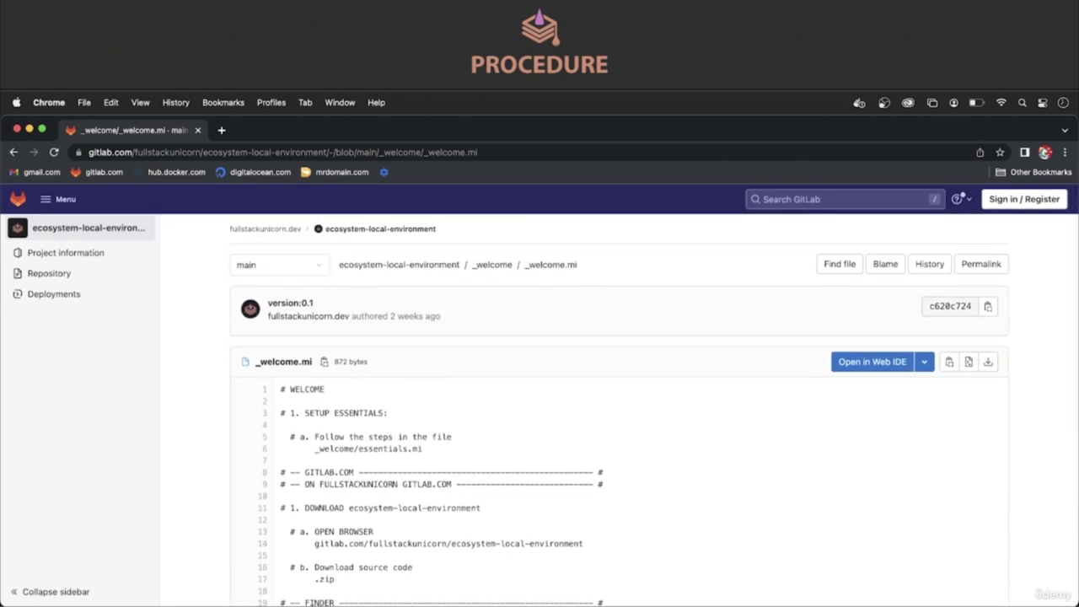
pyautogui.click(412, 264)
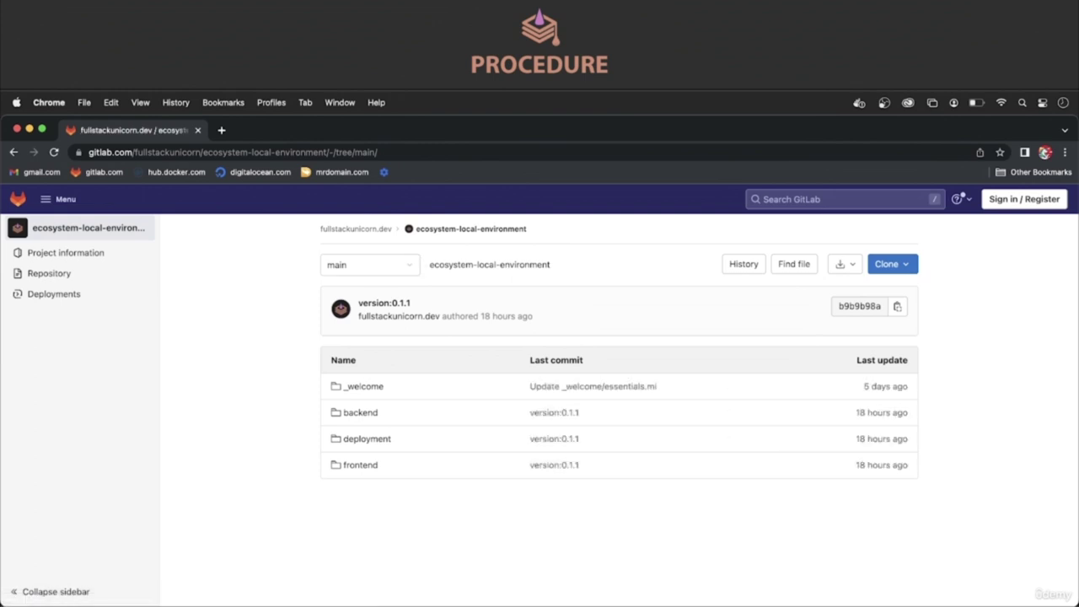
# Download the repository source as a zip into Downloads and extract it
pyautogui.click(843, 264)
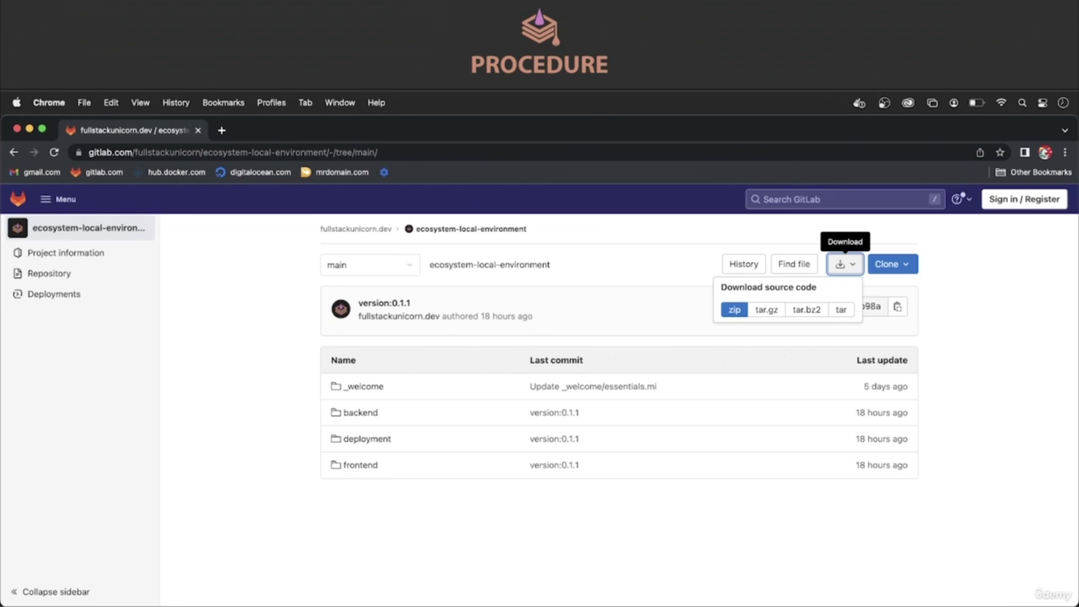
pyautogui.click(734, 309)
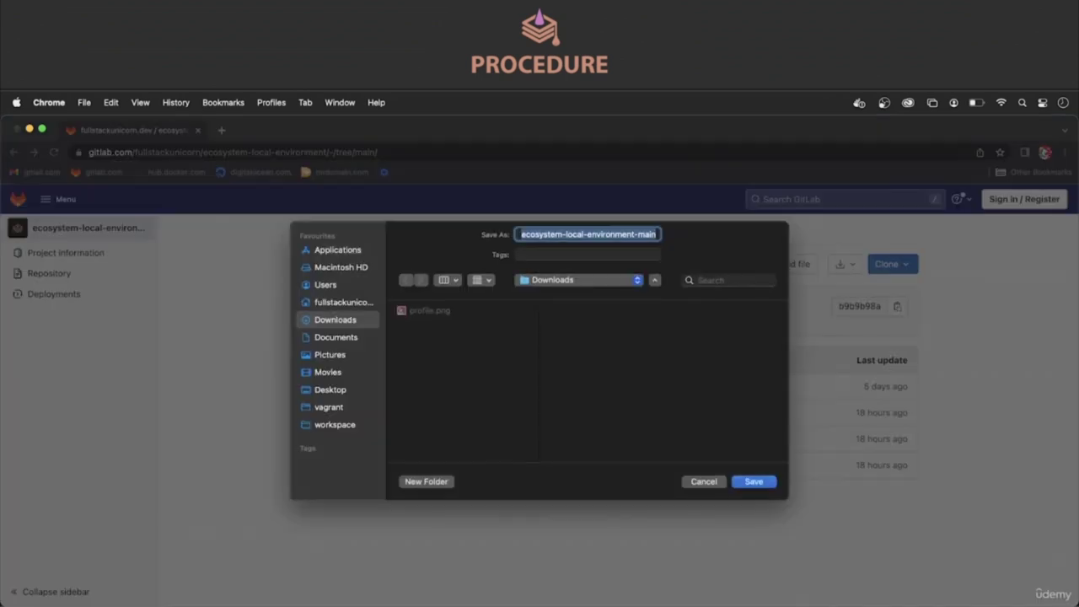
pyautogui.click(754, 482)
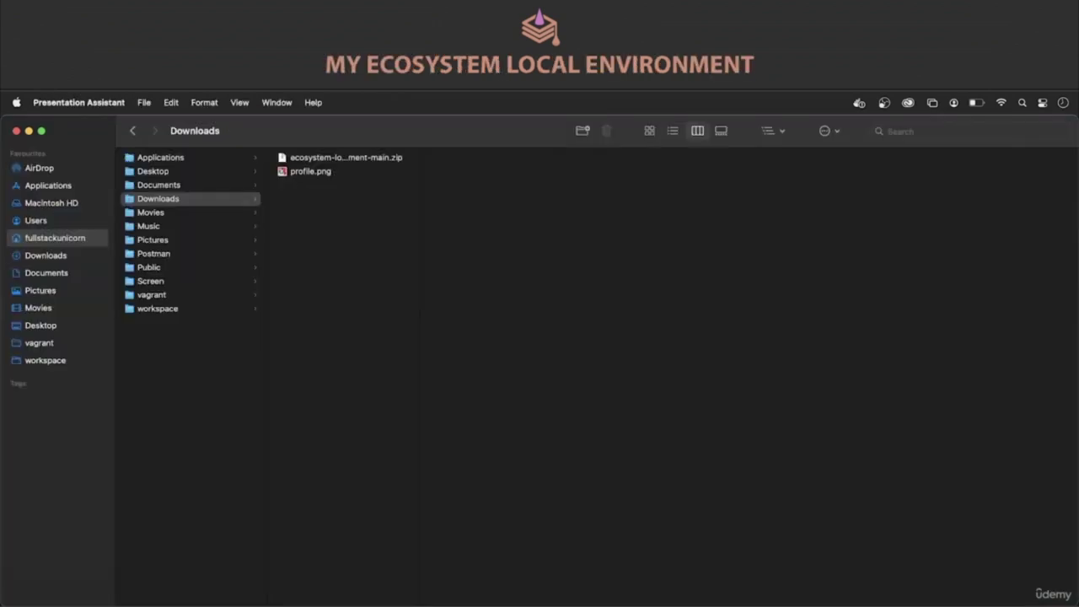
pyautogui.doubleClick(374, 157)
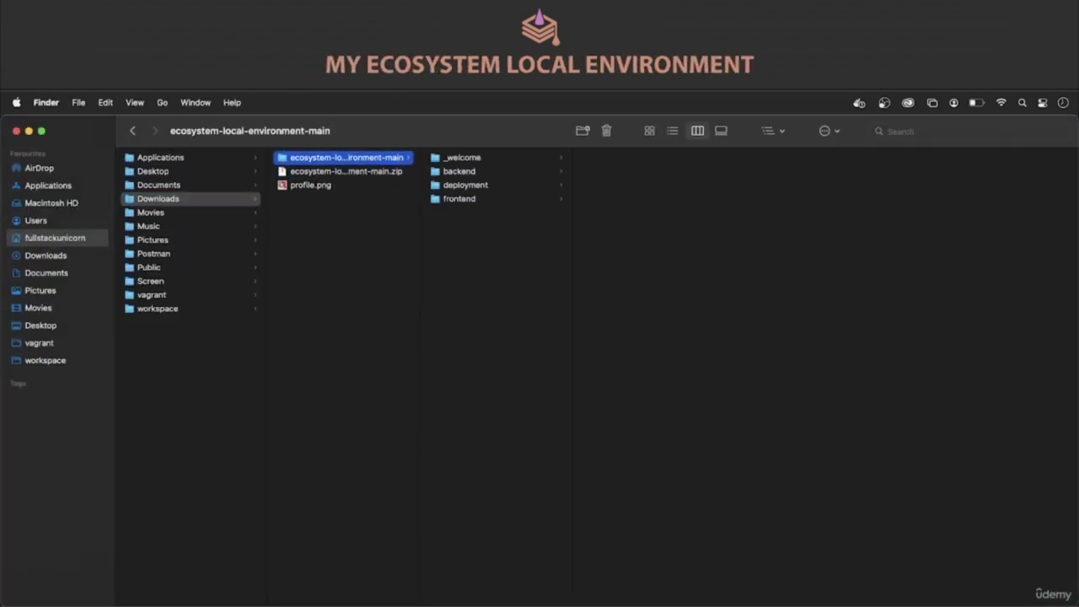
# Rename the extracted folder to my-ecosystem and move it into the vagrant folder
pyautogui.click(372, 157)
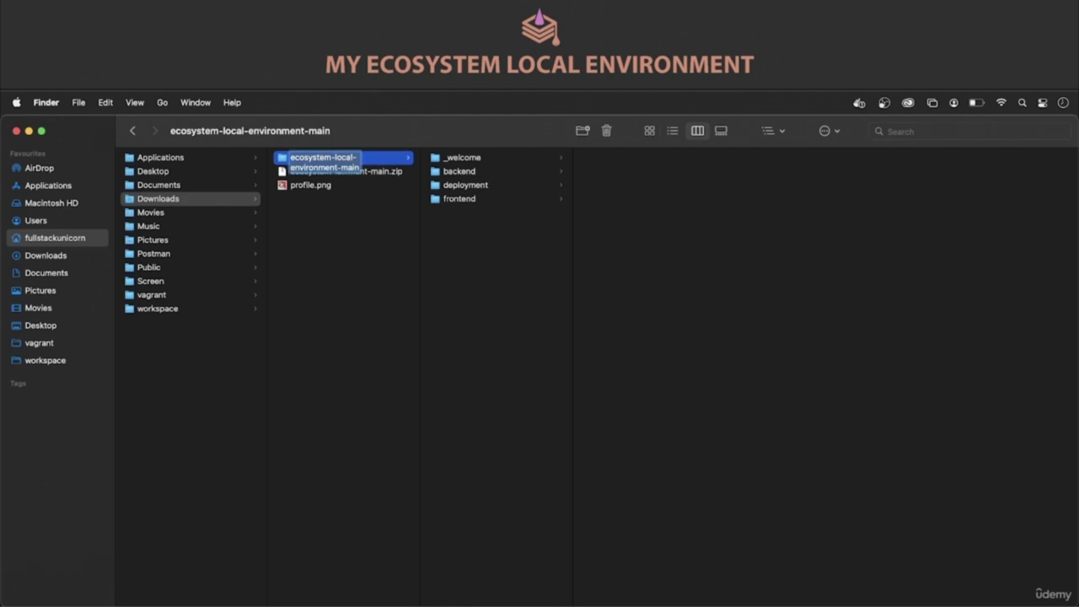
pyautogui.write('my-ecosystem')
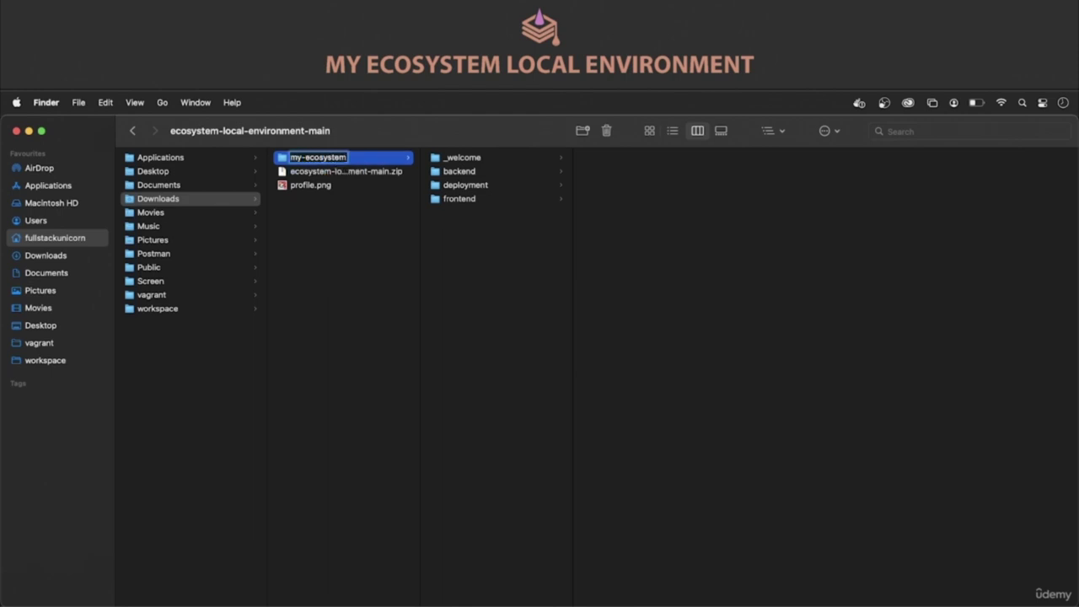
pyautogui.press('Return')
pyautogui.moveTo(321, 171); pyautogui.dragTo(524, 187)
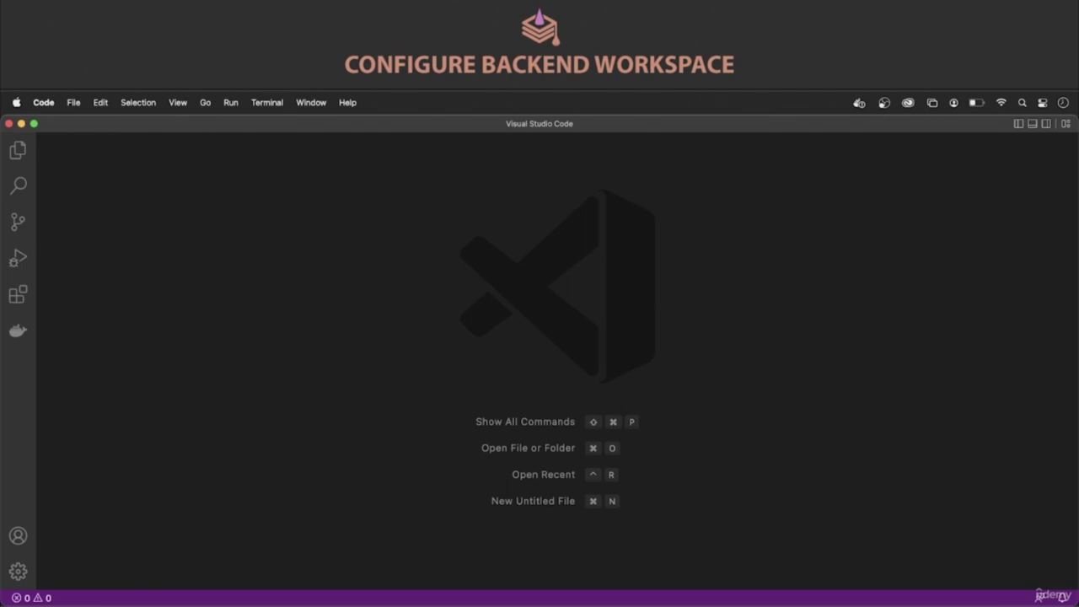
# Open vagrant/fullstackunicorn/my-ecosystem/backend, then open welcome.mi and select the workspace name on line 7
pyautogui.click(73, 101)
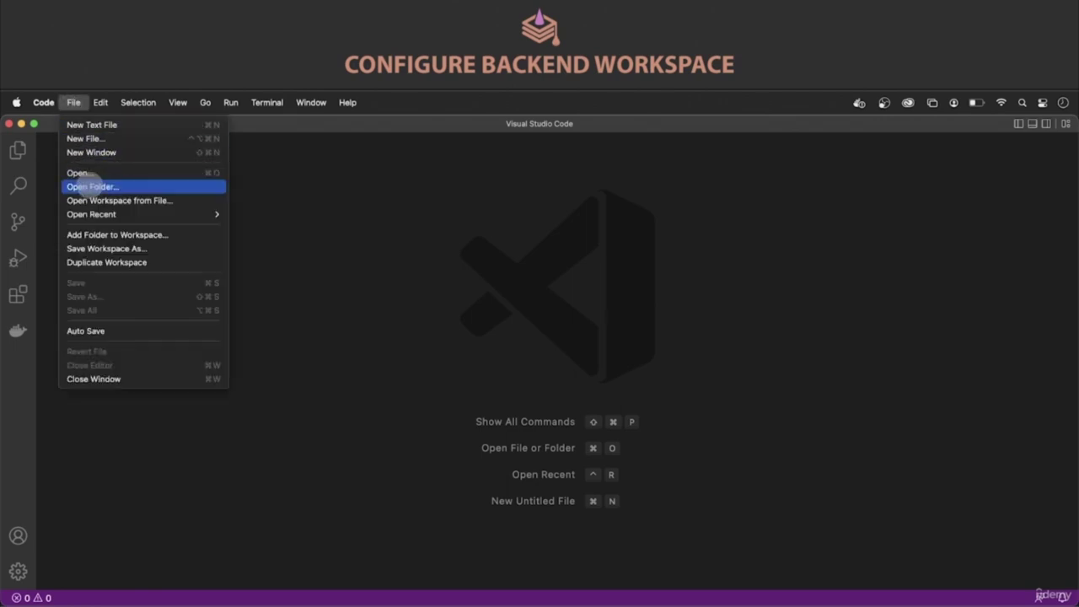
pyautogui.click(91, 186)
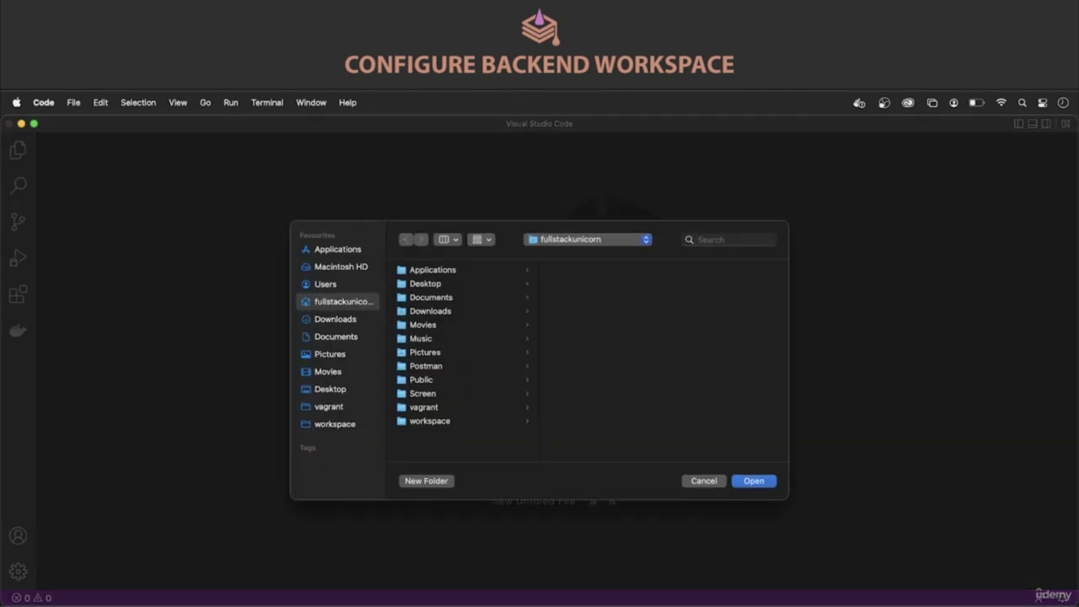
pyautogui.click(424, 407)
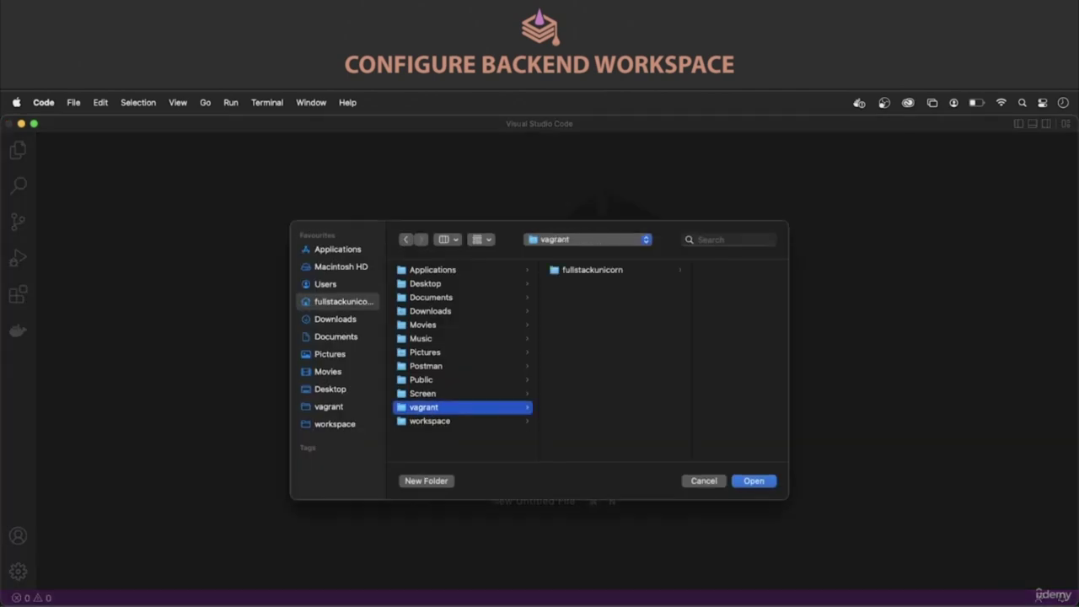
pyautogui.click(591, 270)
pyautogui.click(686, 270)
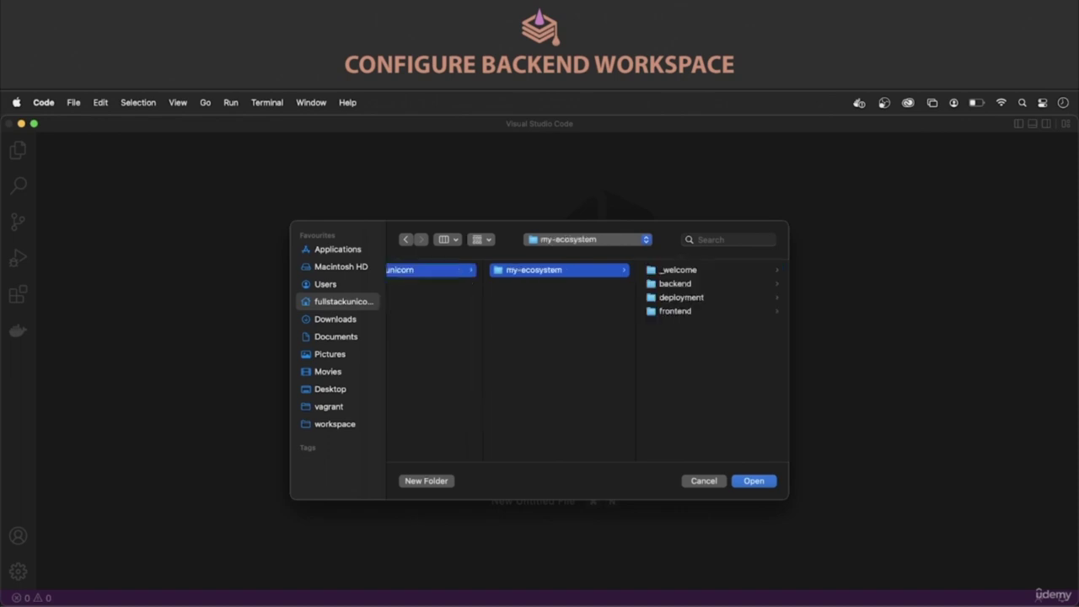
pyautogui.click(674, 283)
pyautogui.press('Return')
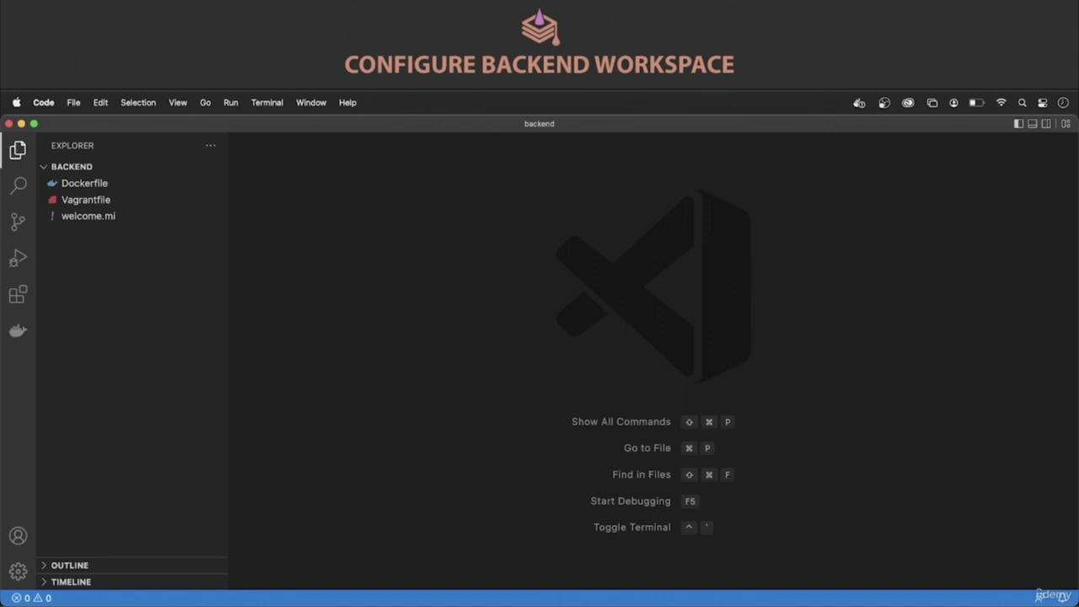
pyautogui.click(88, 215)
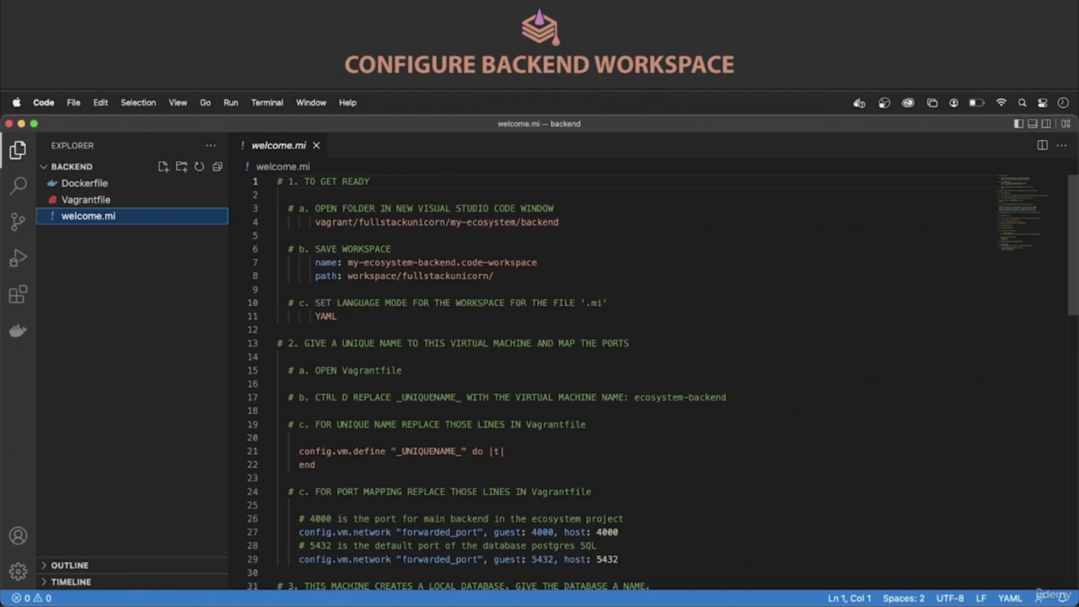
pyautogui.moveTo(537, 262); pyautogui.dragTo(348, 262)
pyautogui.press('super+c')
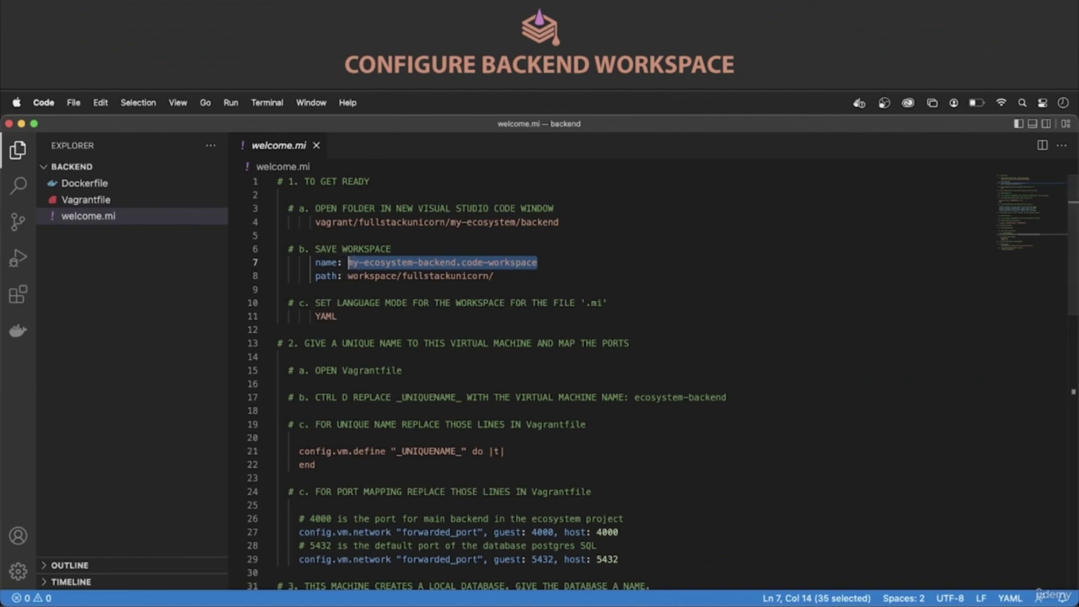
# Save the workspace as my-ecosystem-backend.code-workspace in workspace/fullstackunicorn
pyautogui.click(73, 102)
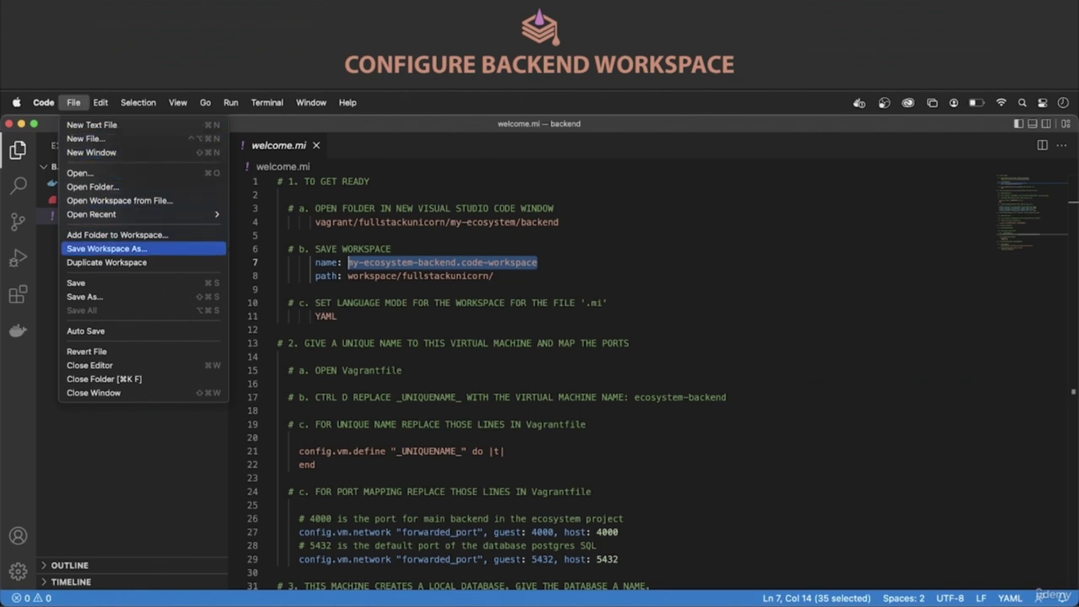
pyautogui.click(107, 247)
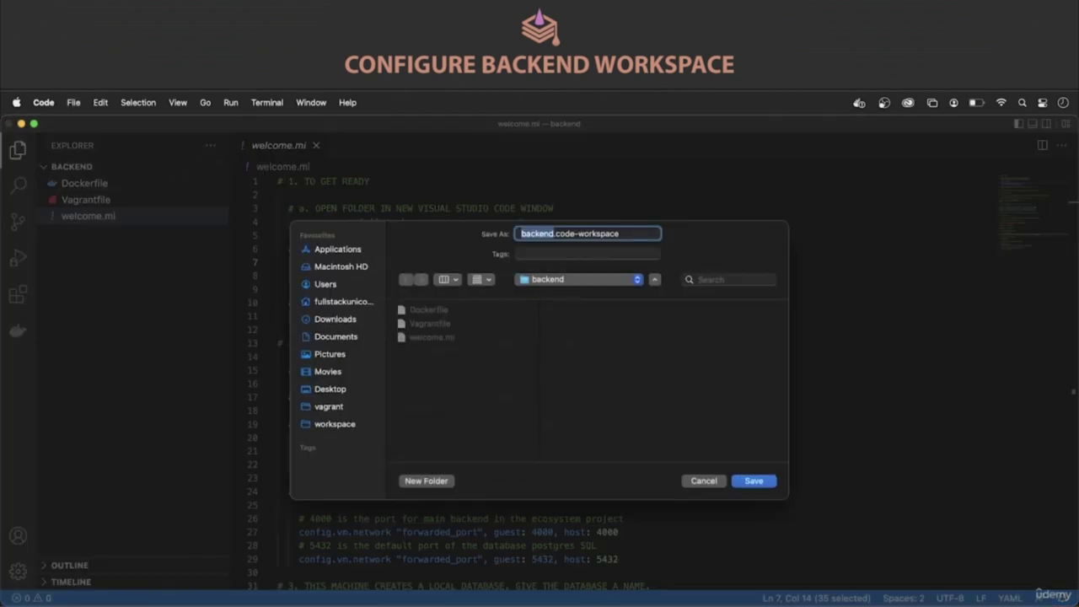
pyautogui.click(335, 424)
pyautogui.click(438, 310)
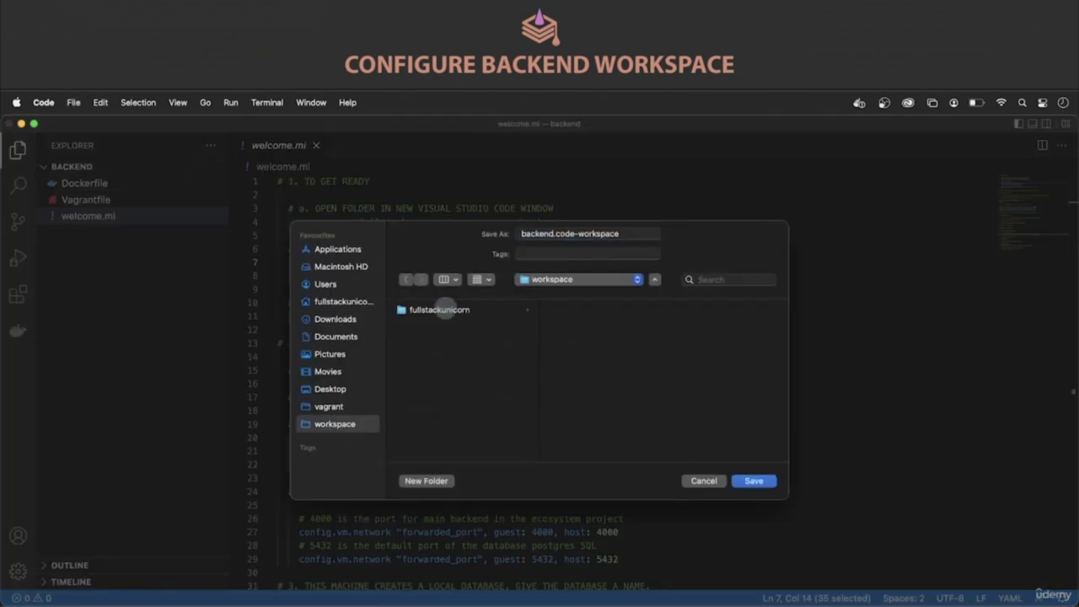
pyautogui.moveTo(621, 233); pyautogui.dragTo(464, 234)
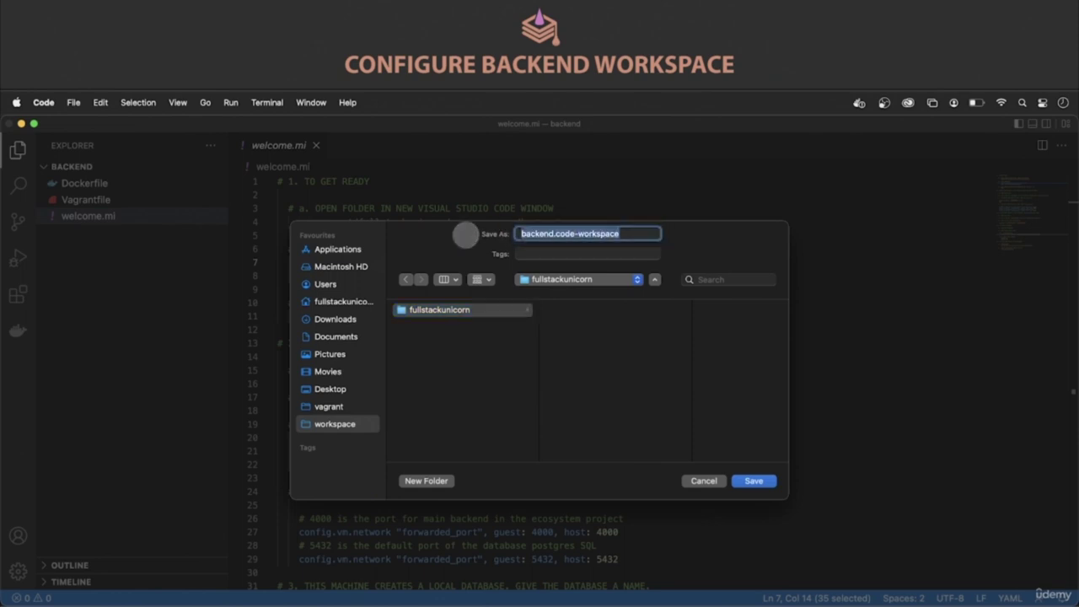
pyautogui.press('super+v')
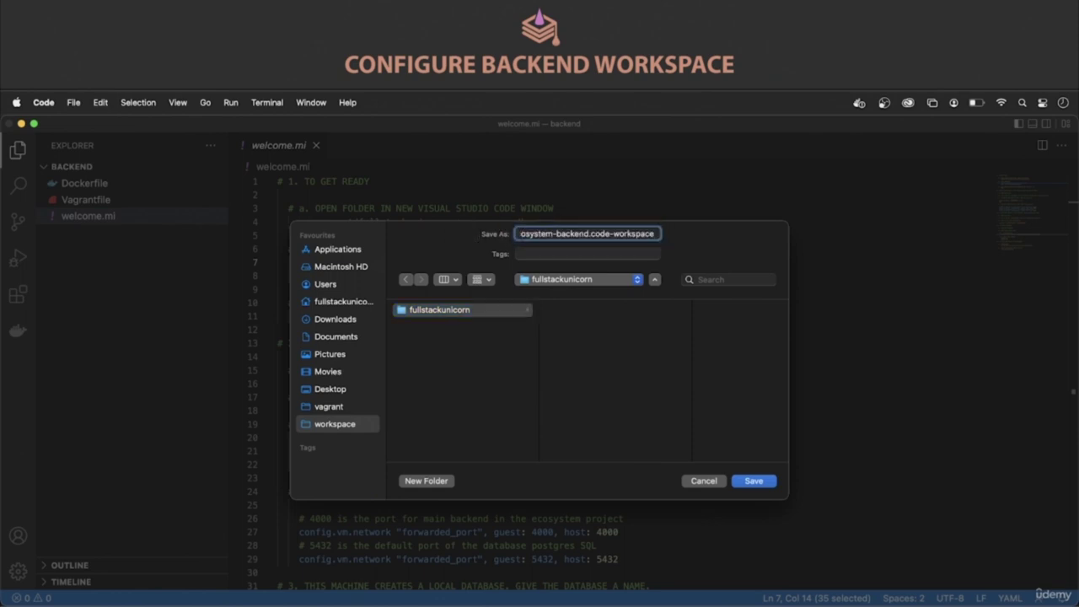
pyautogui.click(752, 481)
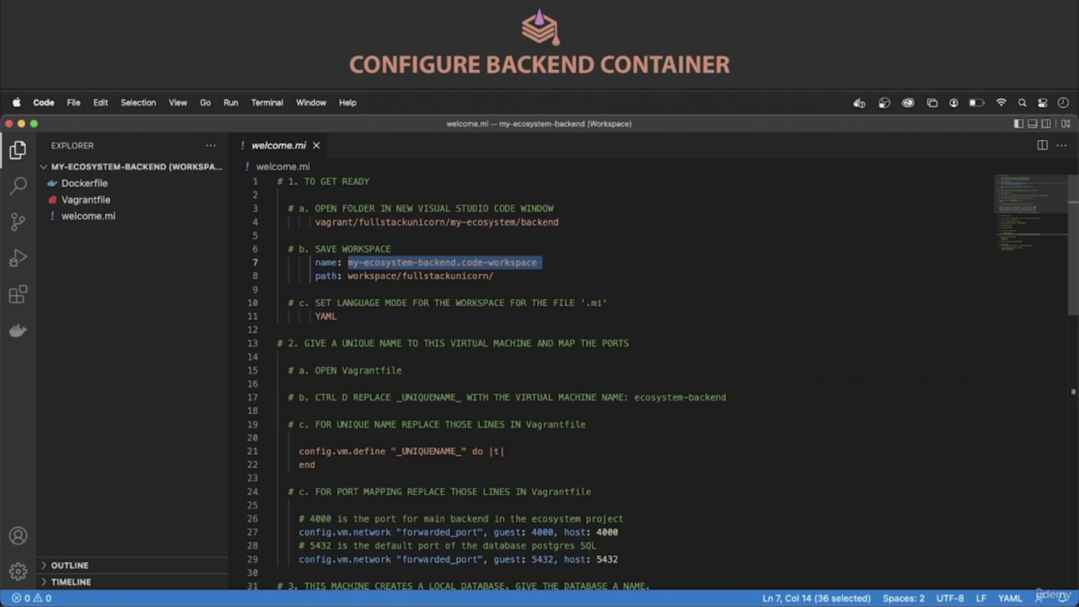
# Associate the .mi file extension with the YAML language mode
pyautogui.click(1010, 597)
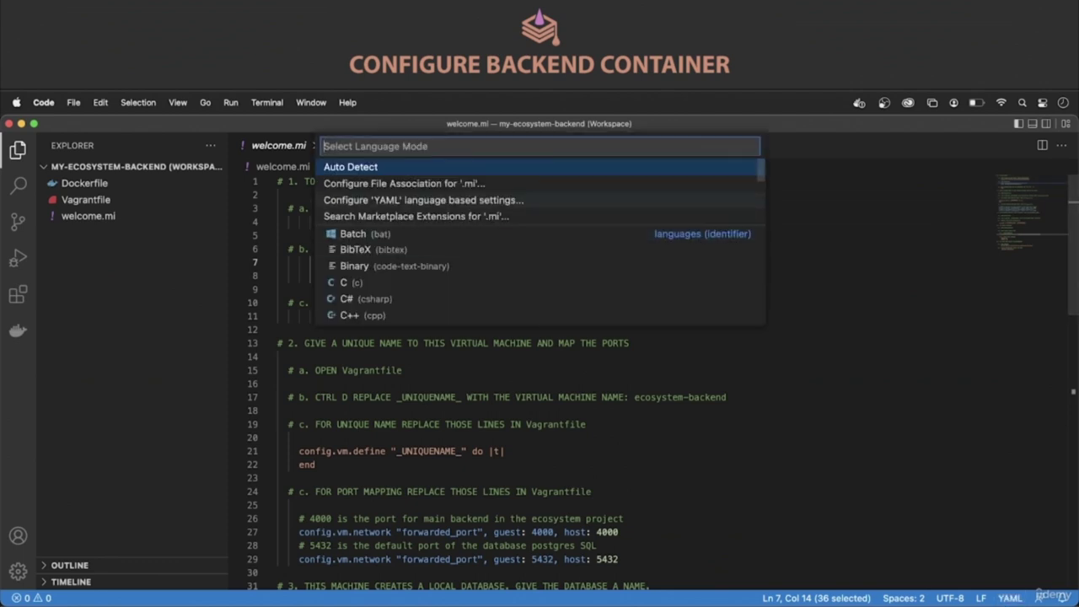
pyautogui.click(485, 182)
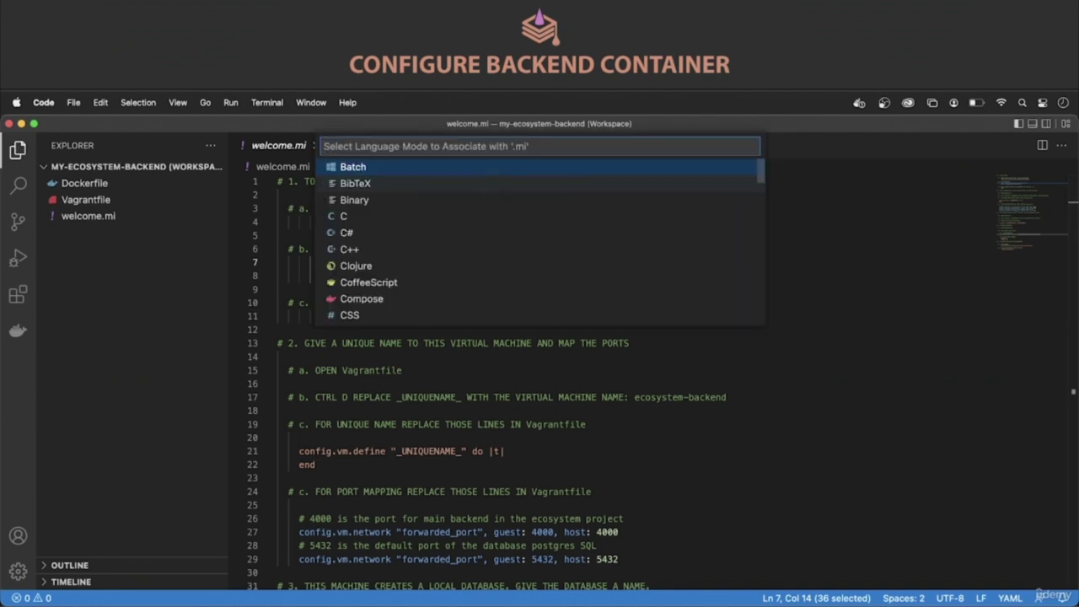
pyautogui.write('yaml')
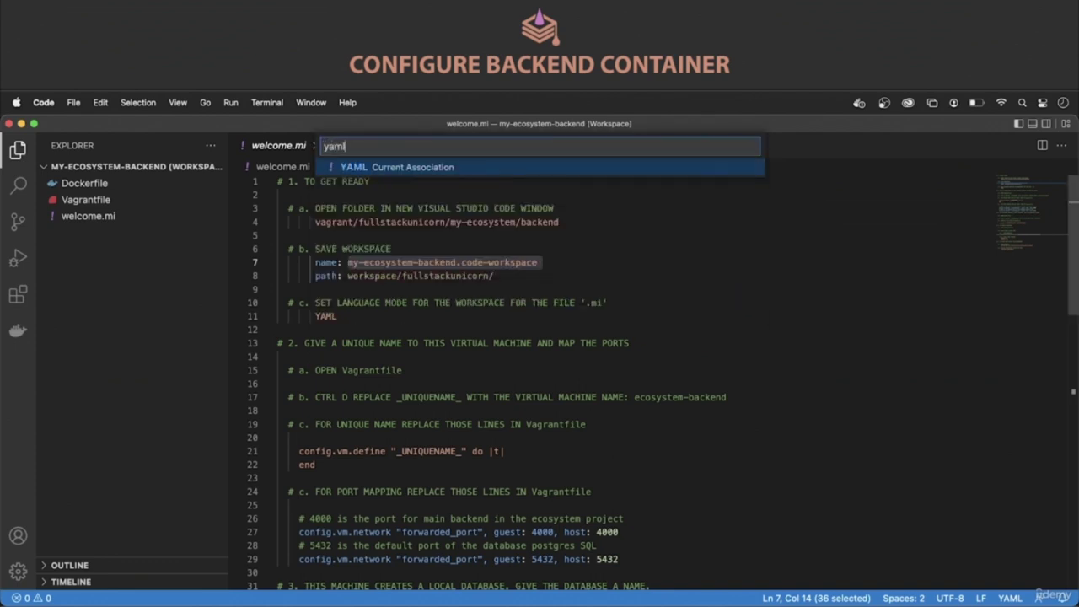
pyautogui.press('Return')
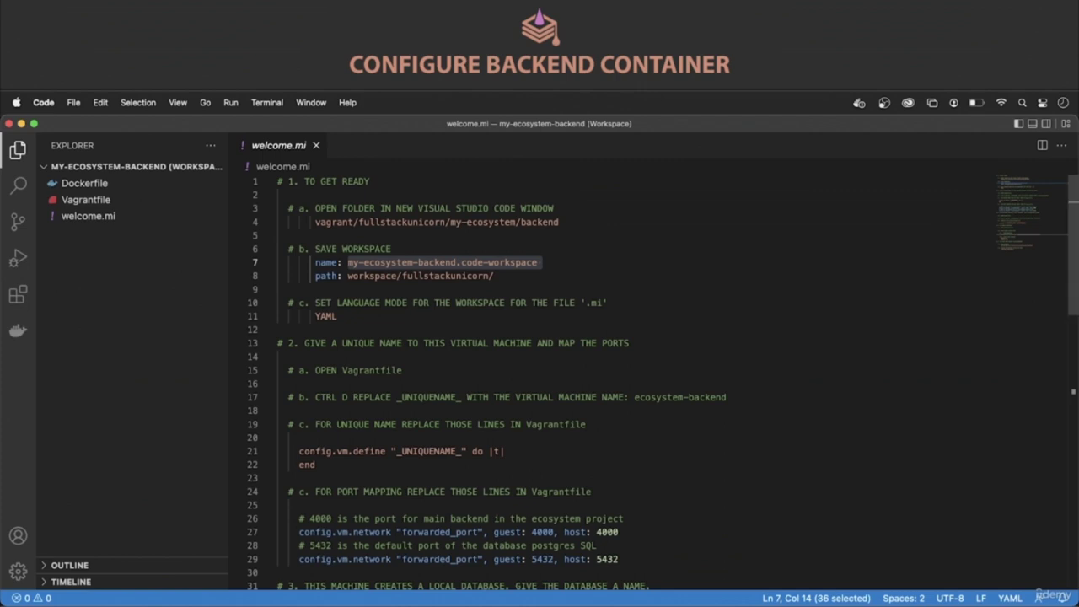
pyautogui.click(516, 343)
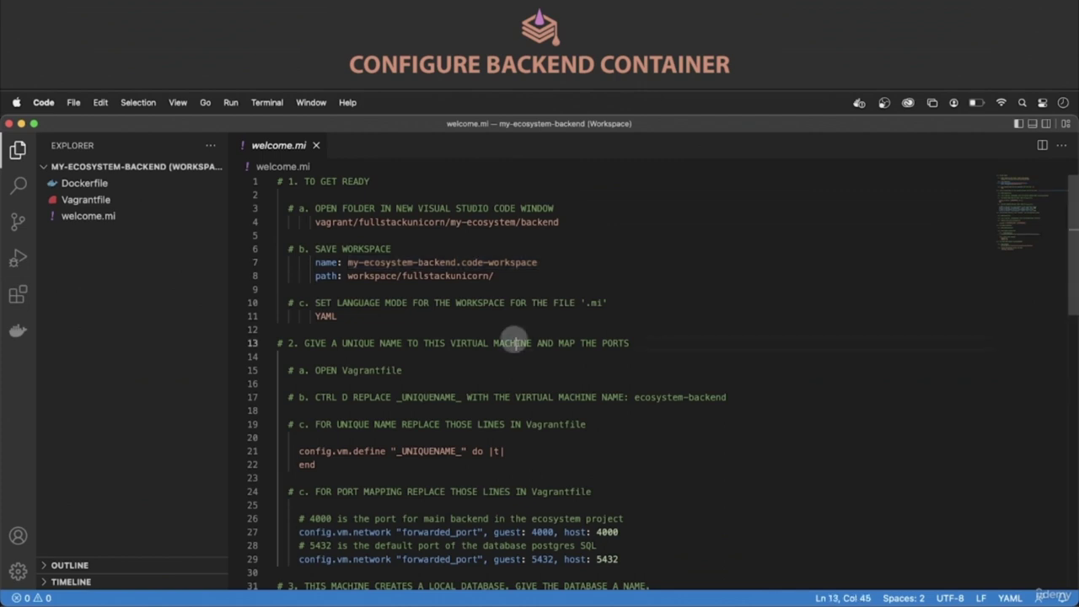
# Select the machine name ecosystem-backend on line 17 of welcome.mi
pyautogui.scroll(-3, 662, 383)
pyautogui.scroll(1, 663, 383)
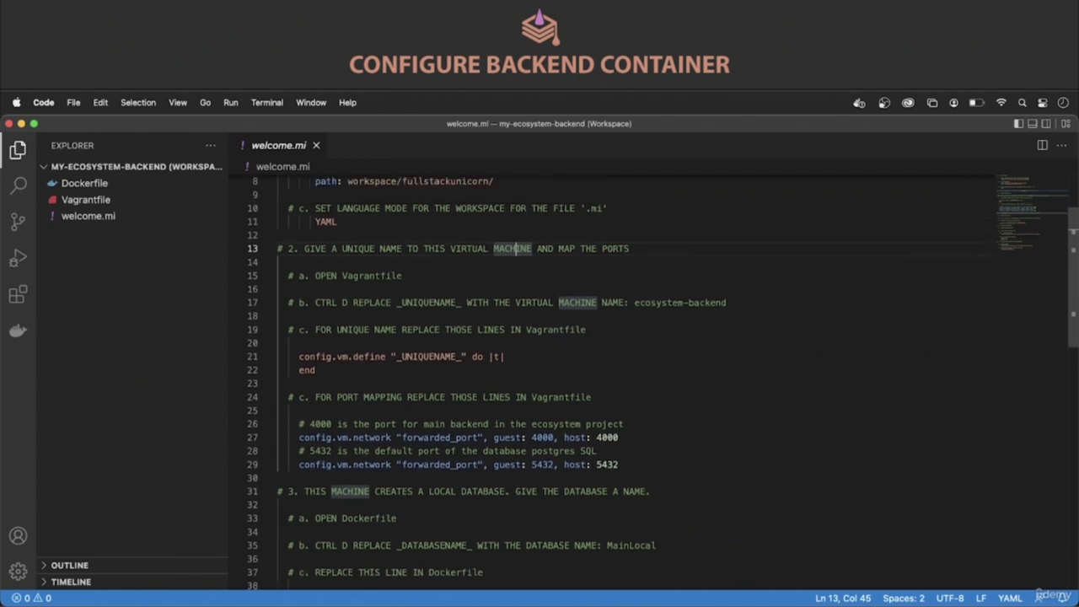
pyautogui.moveTo(723, 302); pyautogui.dragTo(634, 303)
pyautogui.hotkey('ctrl', 'c')
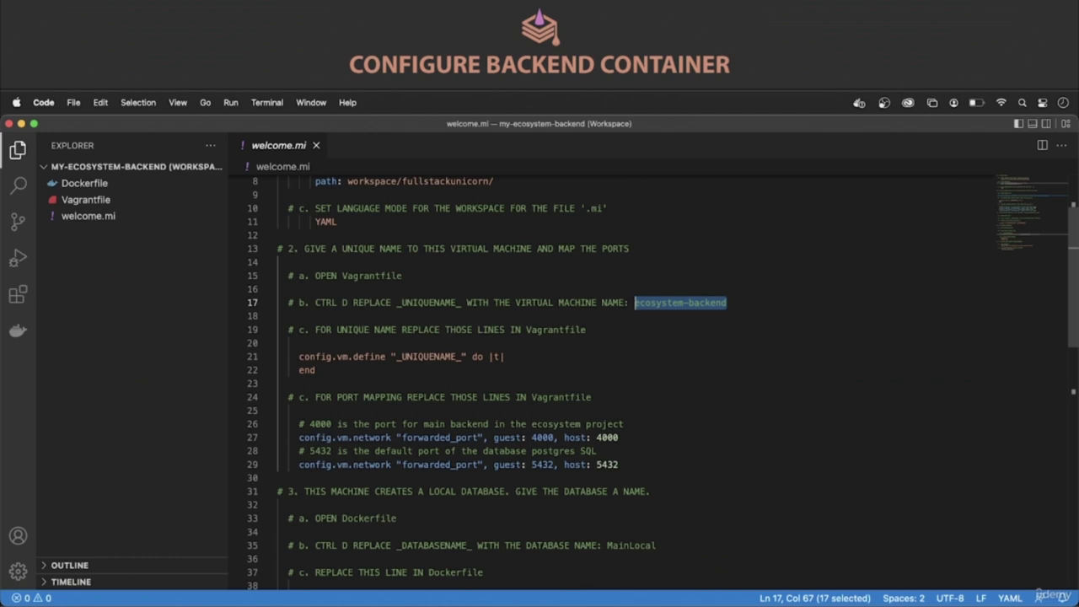
# Replace both _UNIQUENAME_ placeholders with ecosystem-backend and copy the config.vm.define block
pyautogui.doubleClick(429, 302)
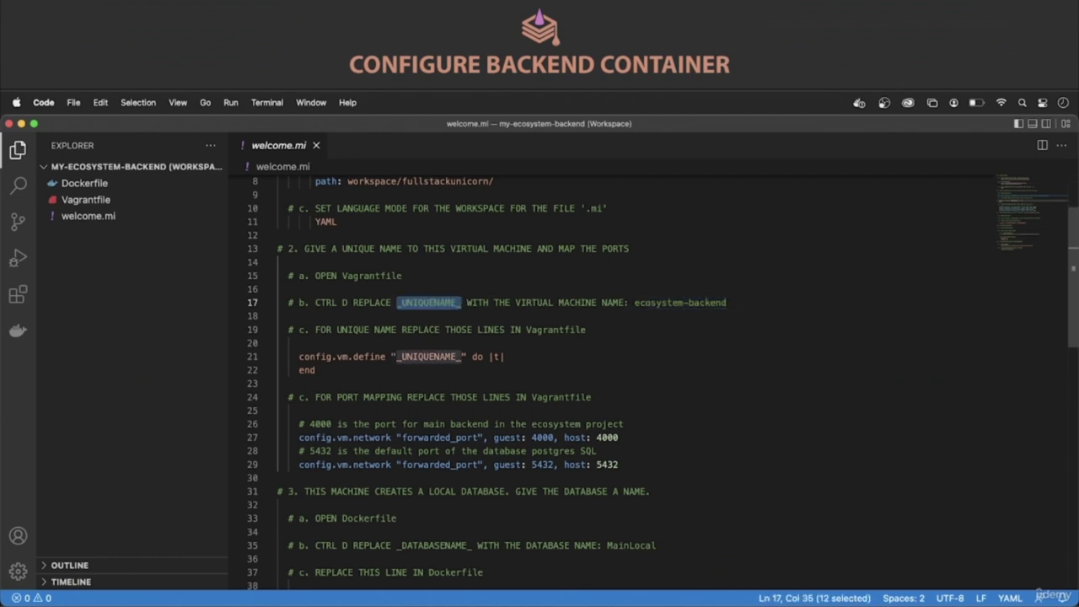
pyautogui.hotkey('ctrl', 'd')
pyautogui.hotkey('ctrl', 'v')
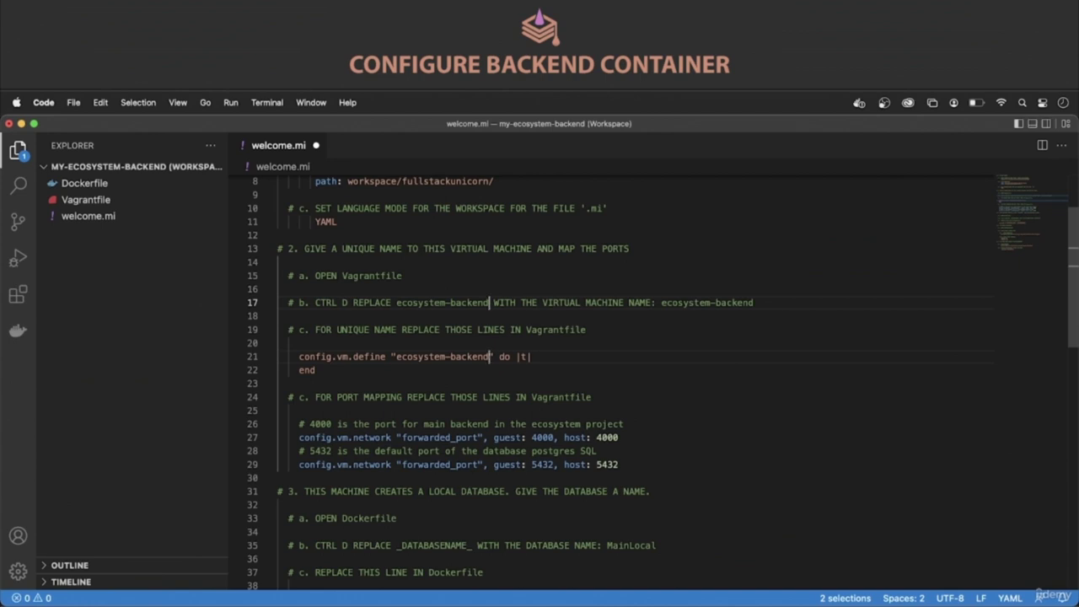
pyautogui.moveTo(333, 369); pyautogui.dragTo(241, 356)
pyautogui.press('super+c')
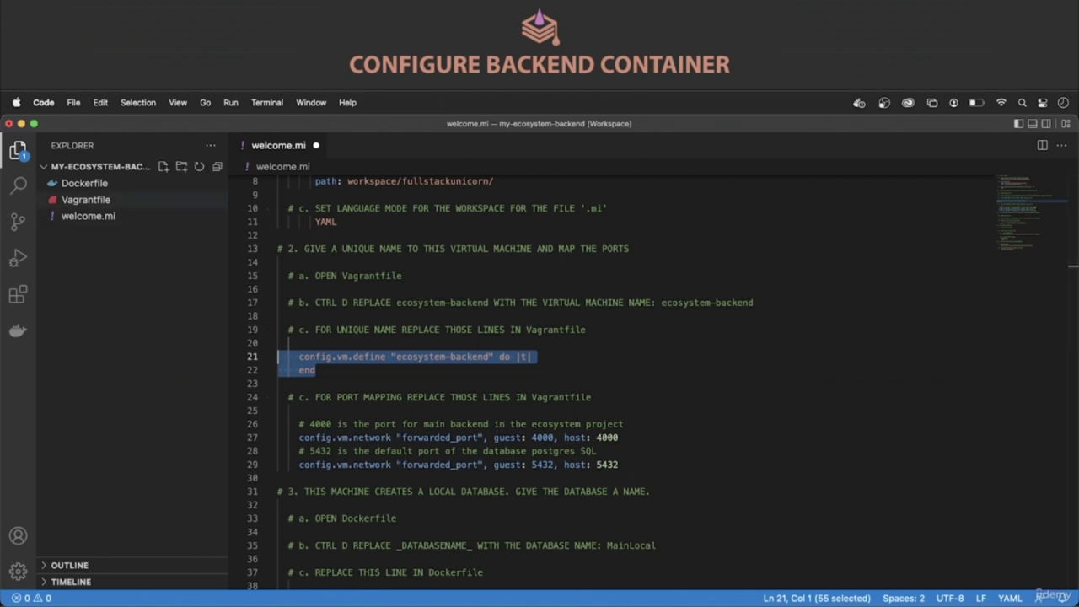
# Paste the ecosystem-backend define block over Vagrantfile lines 6–7 and save
pyautogui.click(85, 199)
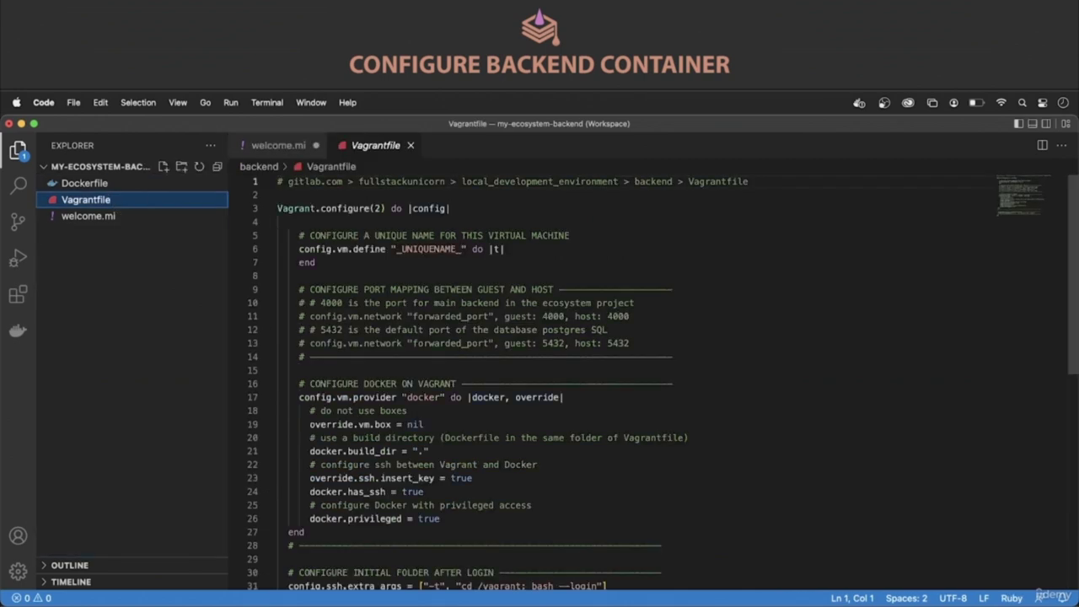
pyautogui.moveTo(316, 262); pyautogui.dragTo(278, 249)
pyautogui.press('super+v')
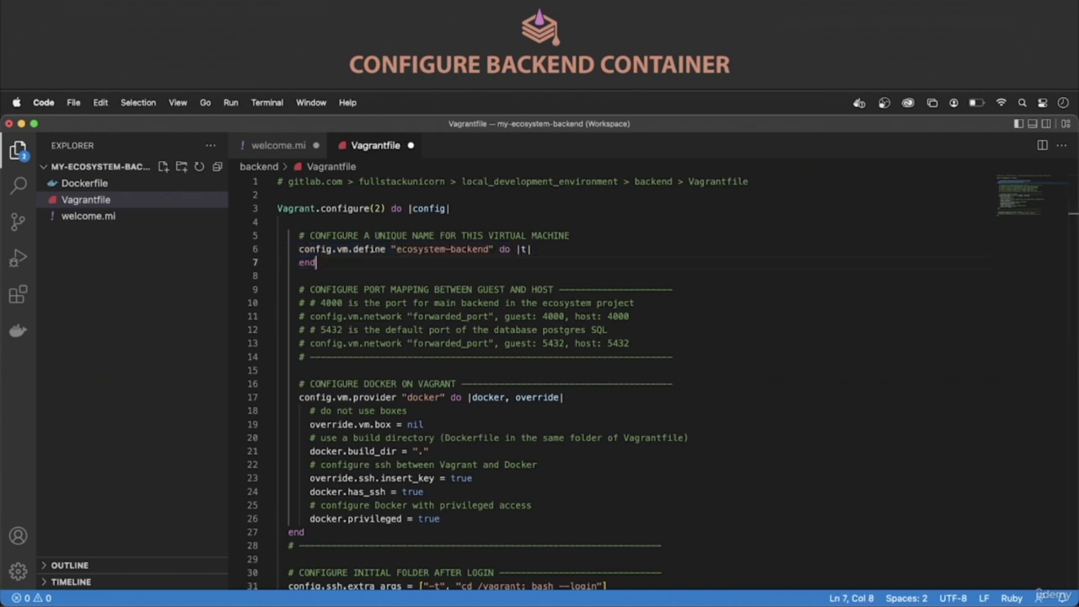
pyautogui.click(73, 102)
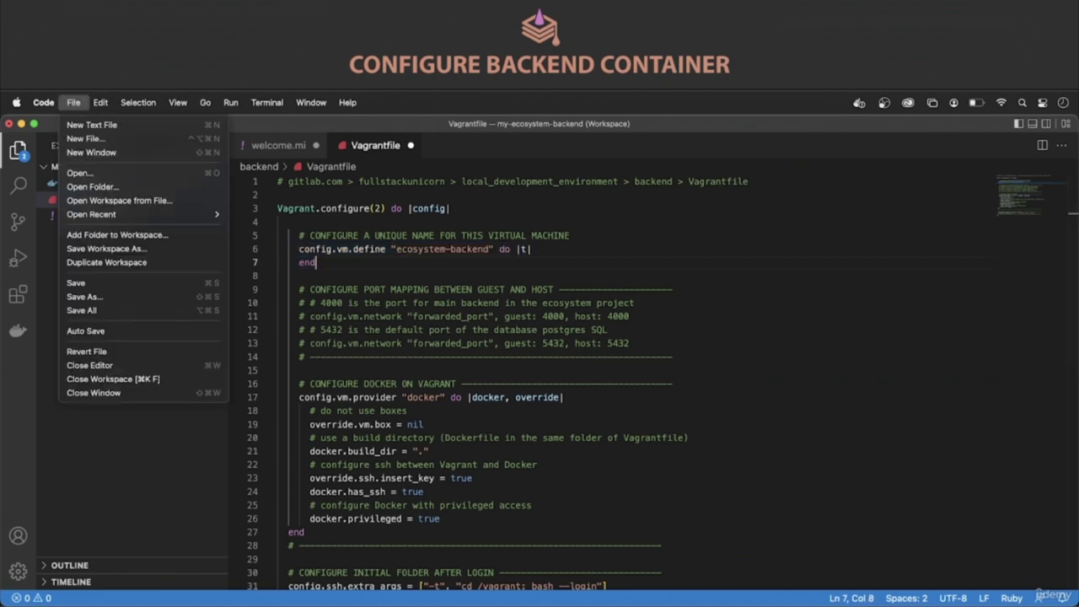
pyautogui.click(101, 282)
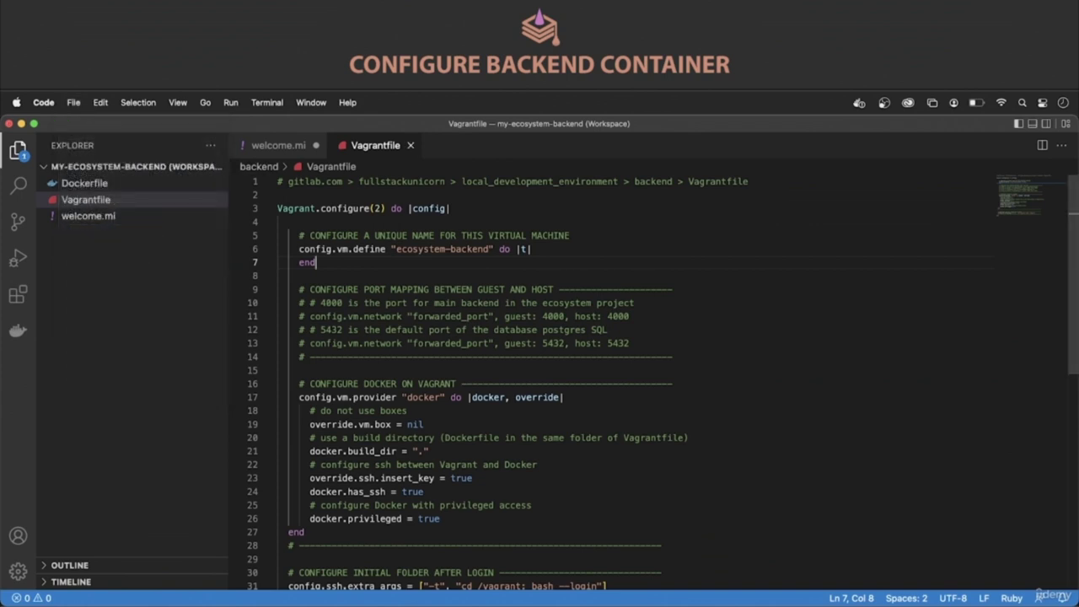
# Select the port-mapping lines in the welcome.mi instructions
pyautogui.hotkey('ctrl', 'Tab')
pyautogui.scroll(-1, 663, 382)
pyautogui.scroll(-2, 662, 383)
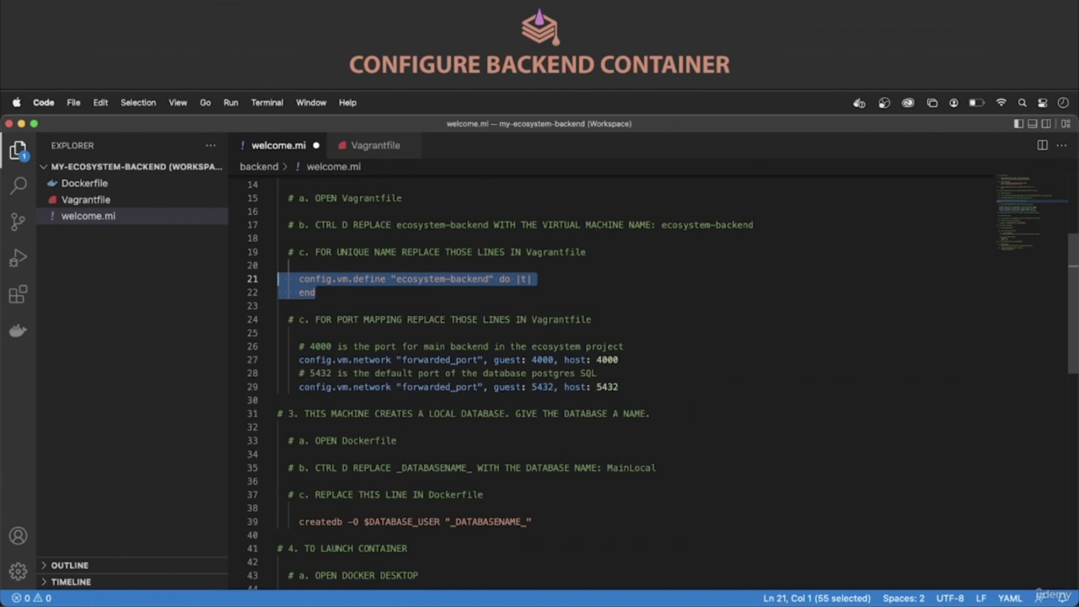
pyautogui.moveTo(619, 386); pyautogui.dragTo(248, 346)
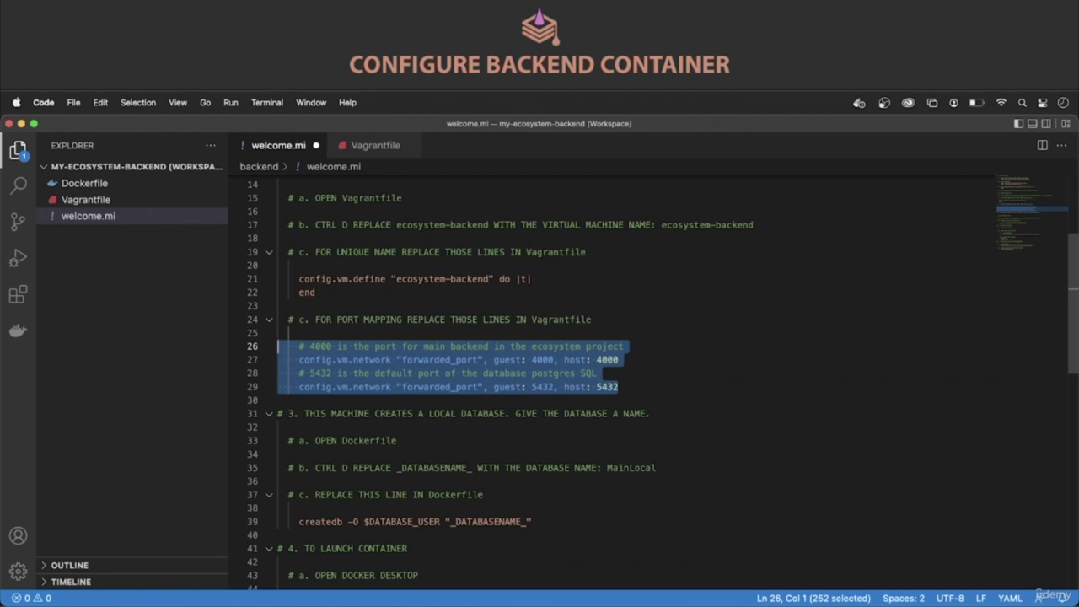
# Uncomment the Vagrantfile's 4000 and 5432 port-forwarding lines 10–13 and save
pyautogui.hotkey('ctrl', 'Tab')
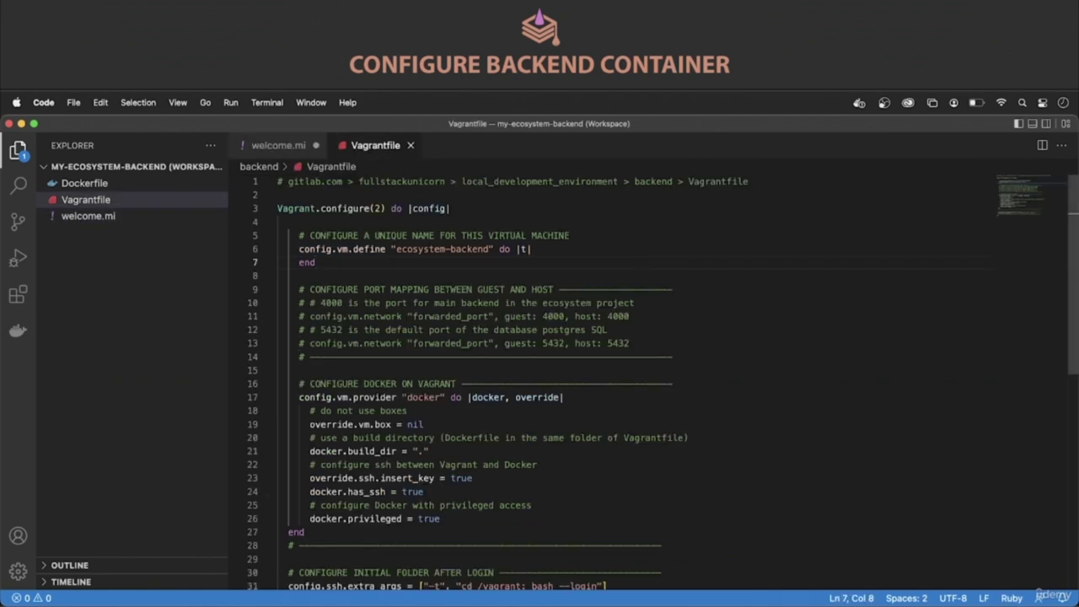
pyautogui.moveTo(629, 343); pyautogui.dragTo(278, 303)
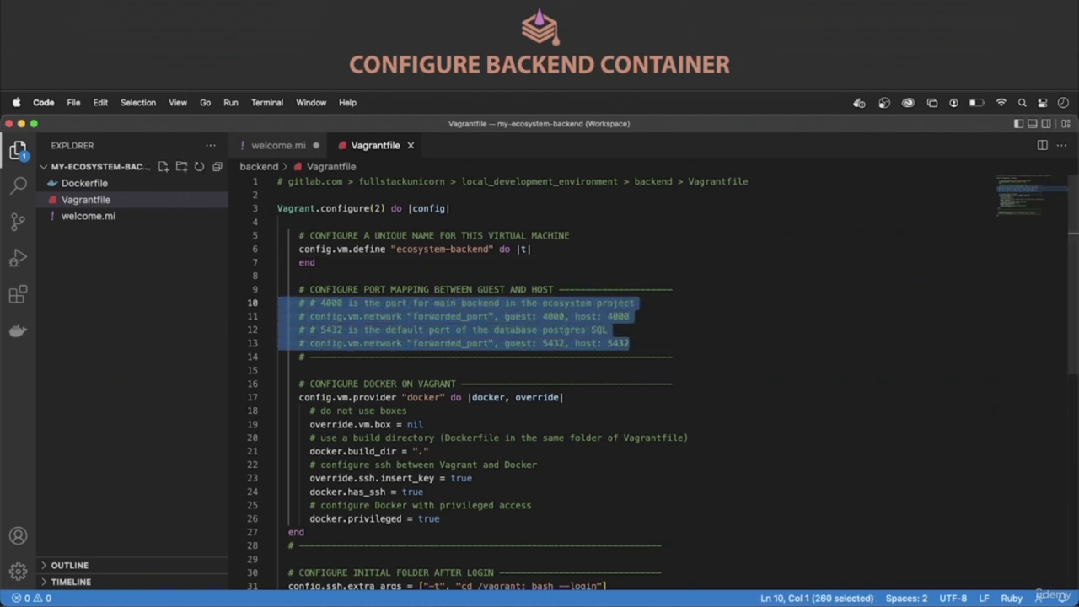
pyautogui.press('super+slash')
pyautogui.press('Right')
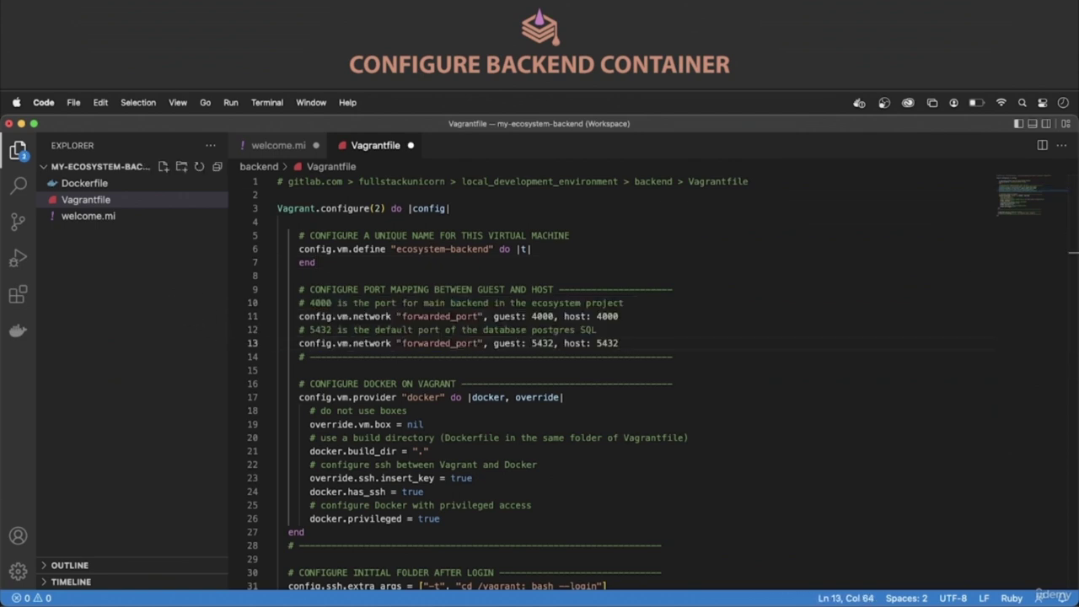
pyautogui.click(74, 102)
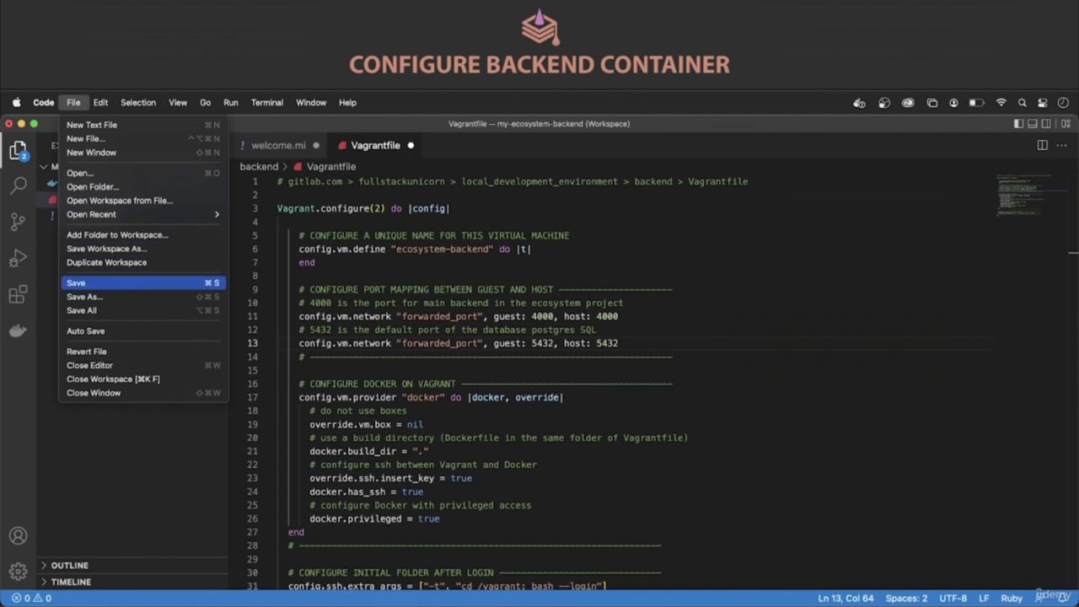
pyautogui.click(84, 283)
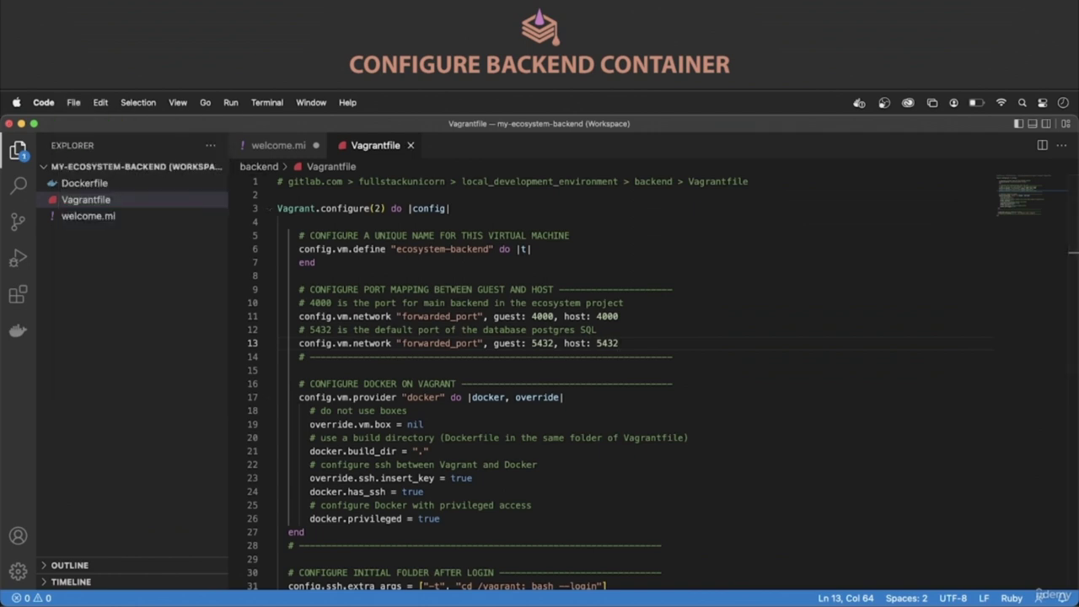
pyautogui.click(278, 145)
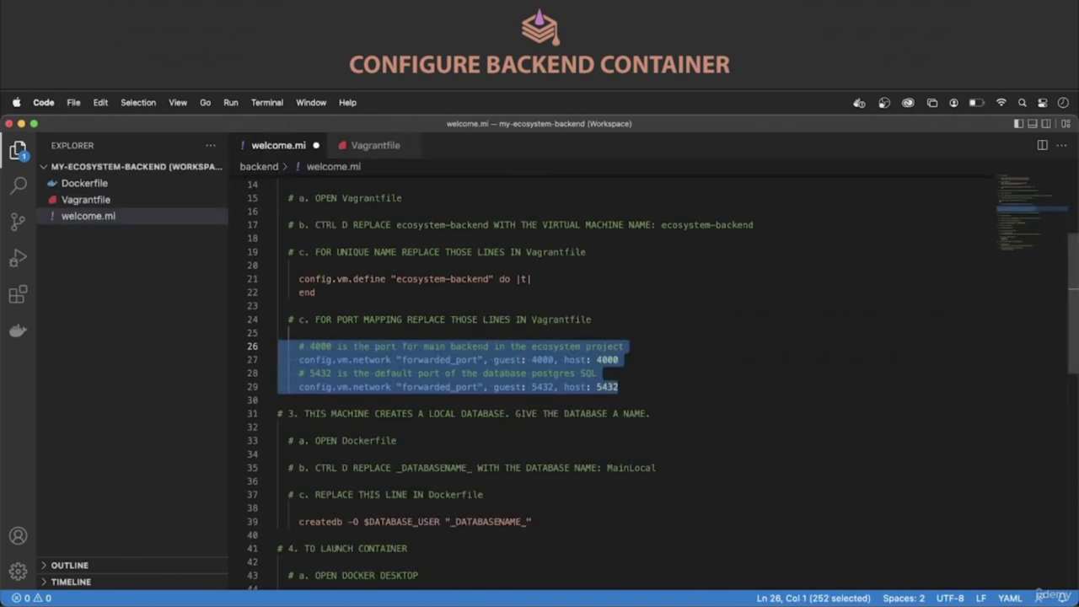
# Select the database name MainLocal on line 35 of welcome.mi
pyautogui.scroll(-3, 658, 379)
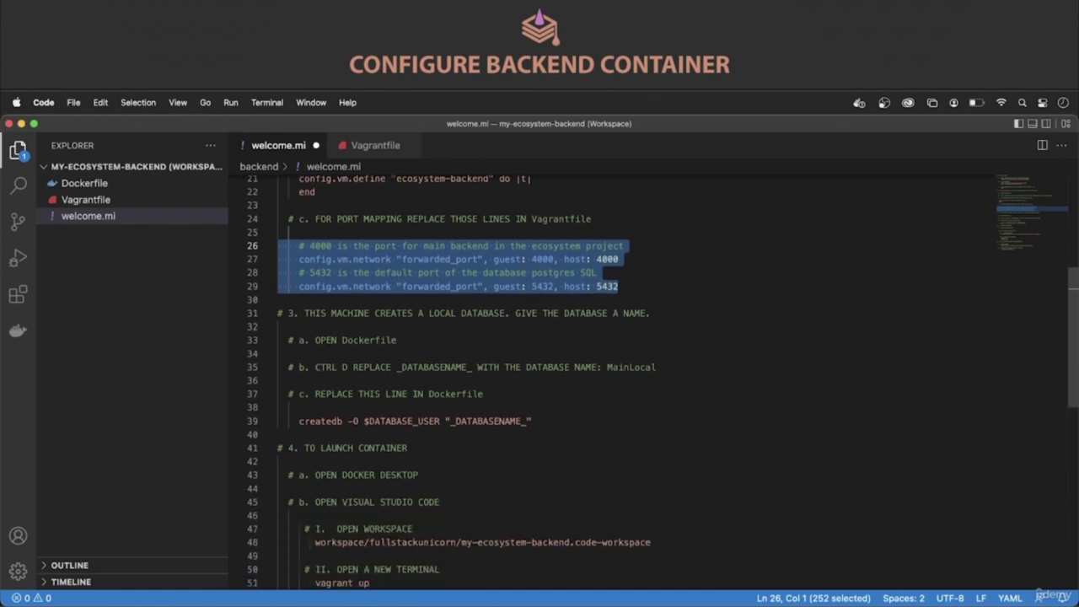
pyautogui.scroll(-2, 657, 379)
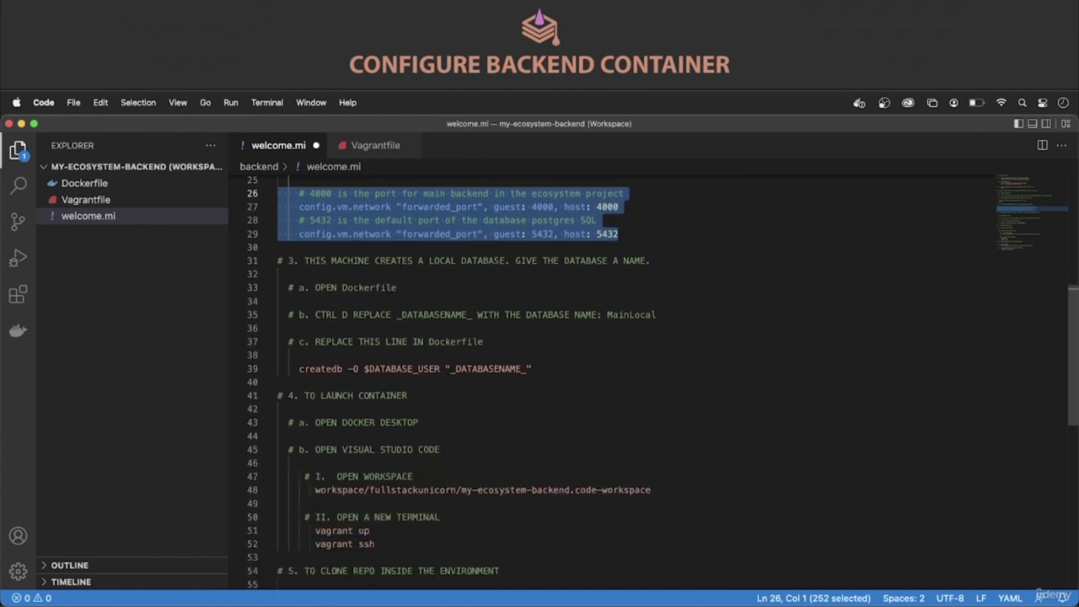
pyautogui.click(666, 315)
pyautogui.moveTo(666, 315); pyautogui.dragTo(605, 315)
pyautogui.press('cmd+c')
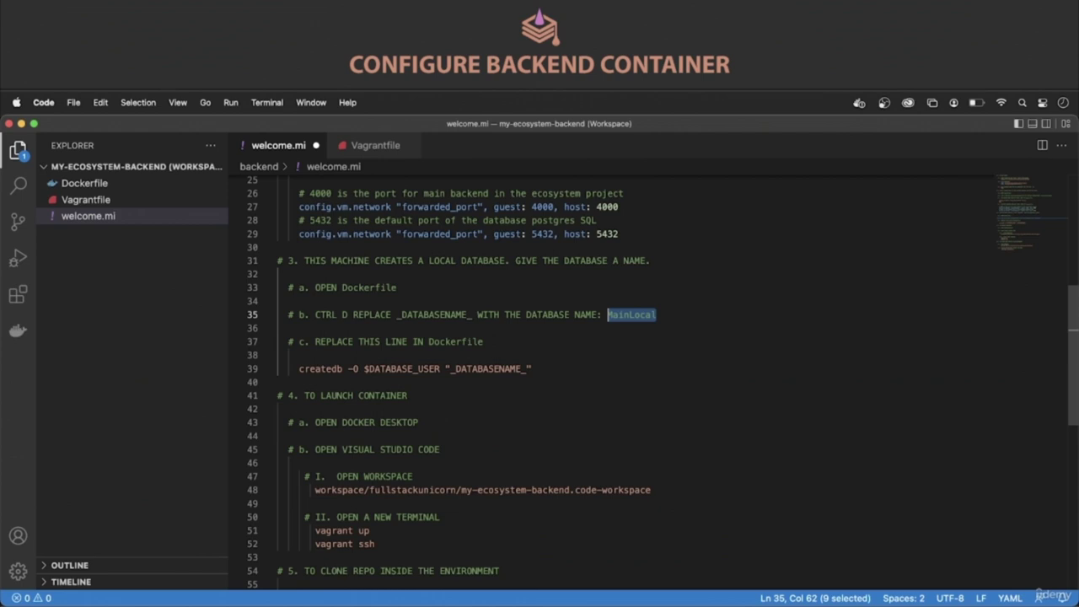
# Replace both _DATABASENAME_ placeholders with MainLocal and copy the createdb line
pyautogui.doubleClick(434, 314)
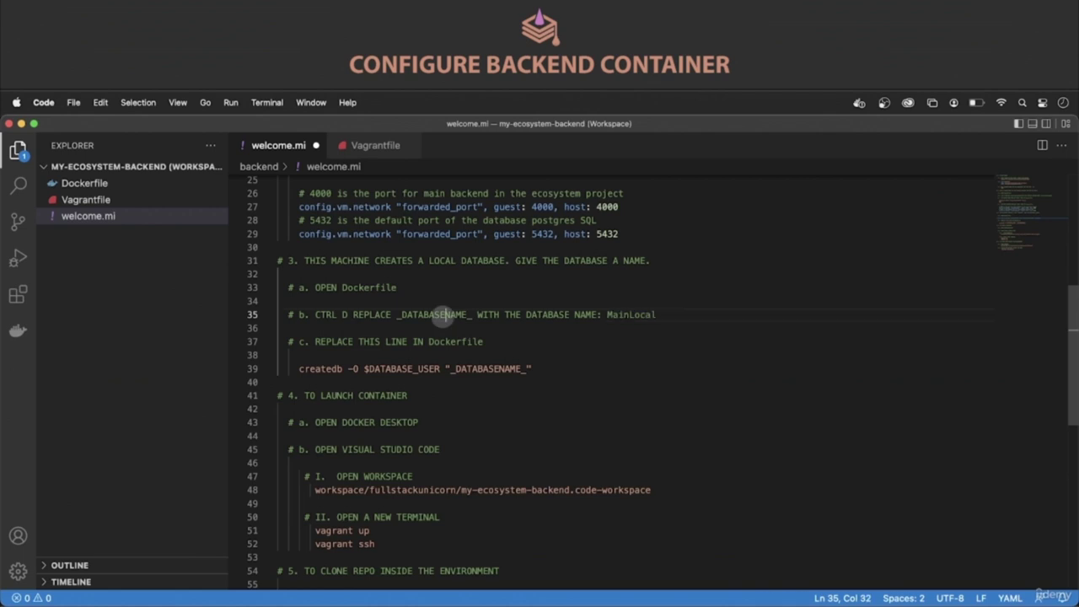
pyautogui.press('cmd+d')
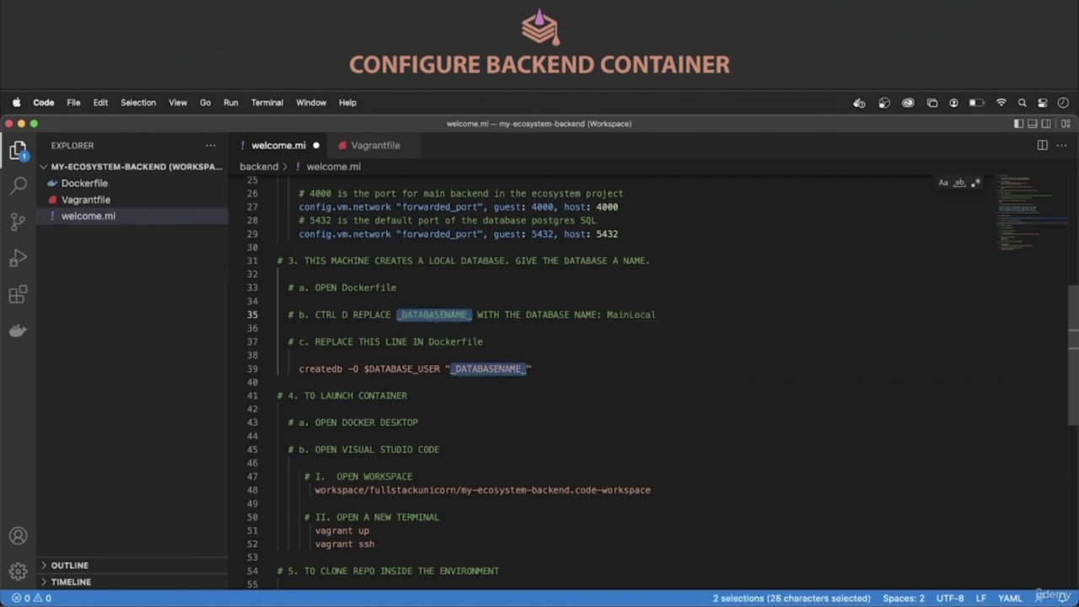
pyautogui.press('cmd+v')
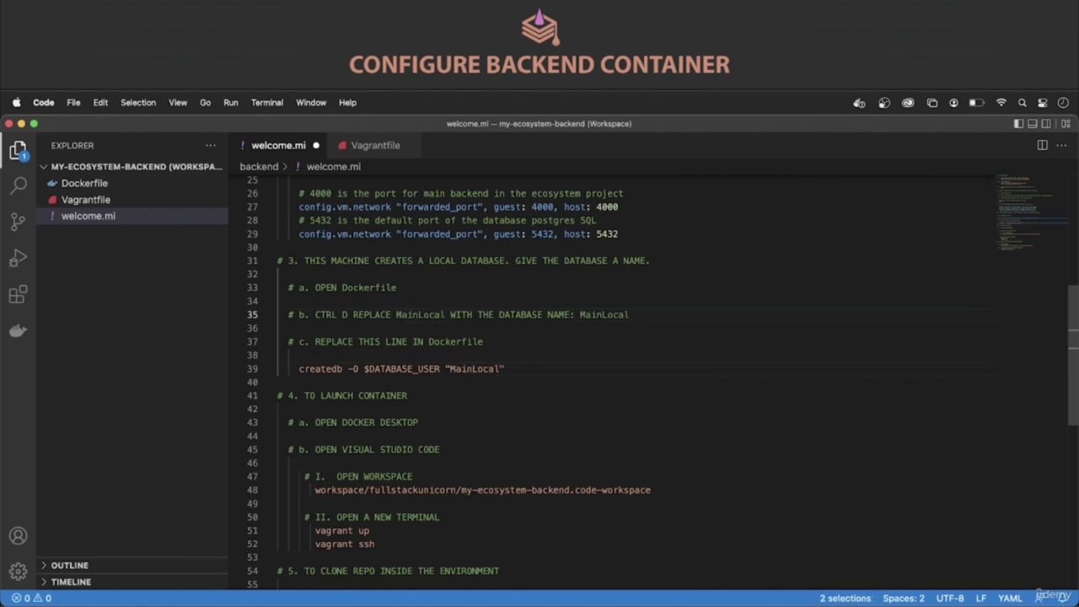
pyautogui.moveTo(506, 368); pyautogui.dragTo(299, 368)
pyautogui.press('super+c')
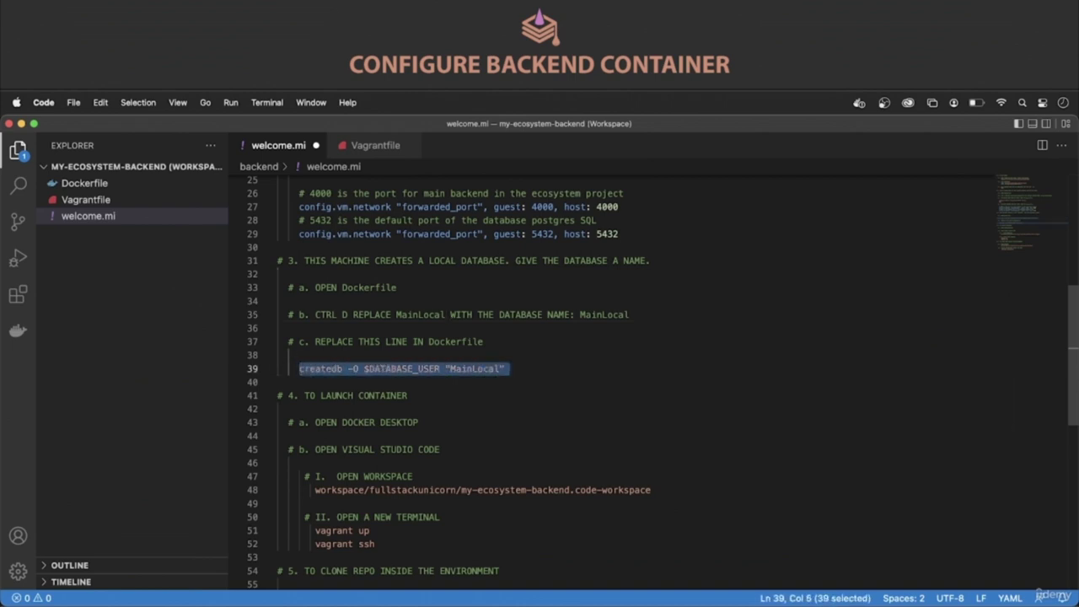
pyautogui.click(160, 183)
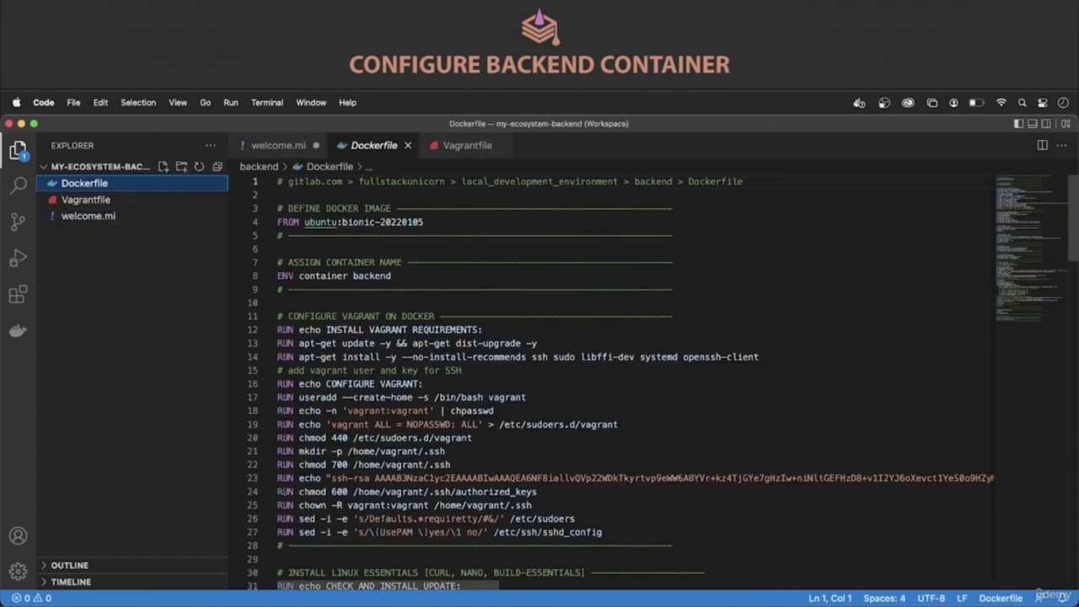
# Replace Dockerfile line 96 with the MainLocal createdb line and save
pyautogui.scroll(-10, 615, 379)
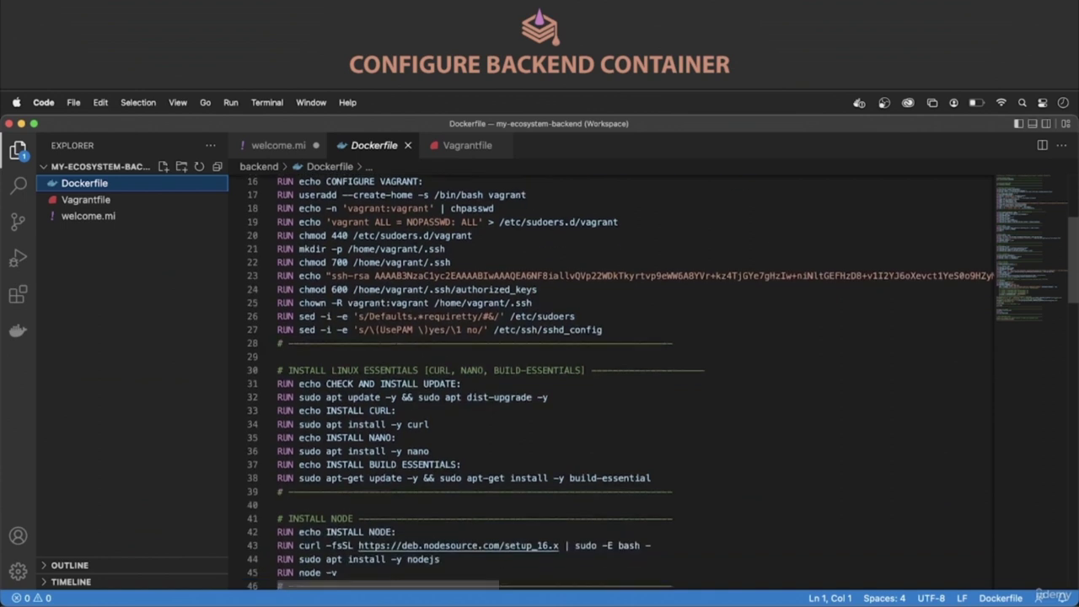
pyautogui.scroll(-15, 615, 379)
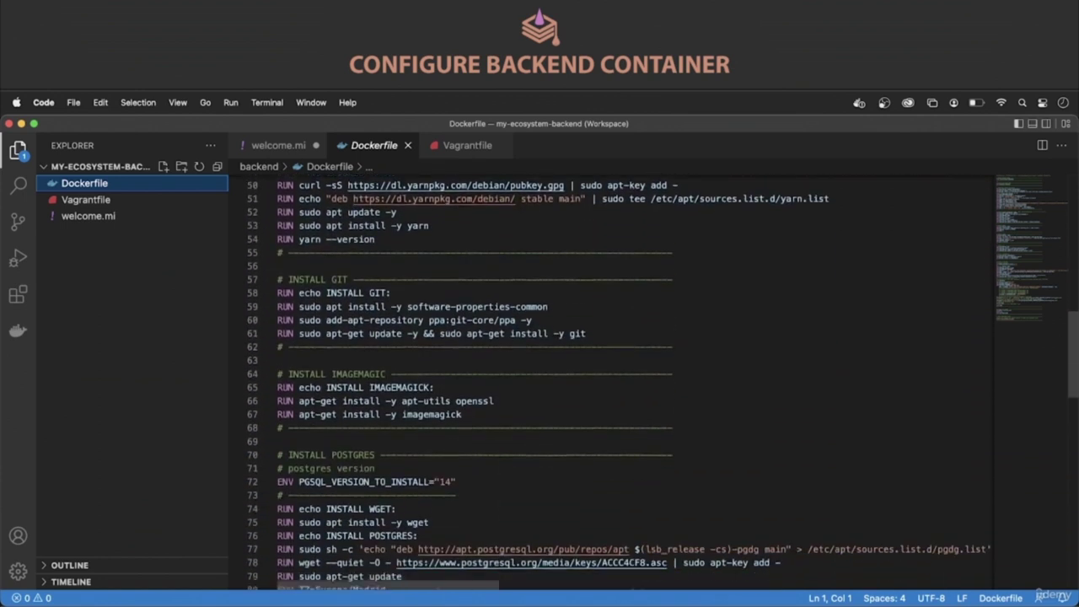
pyautogui.scroll(-10, 615, 379)
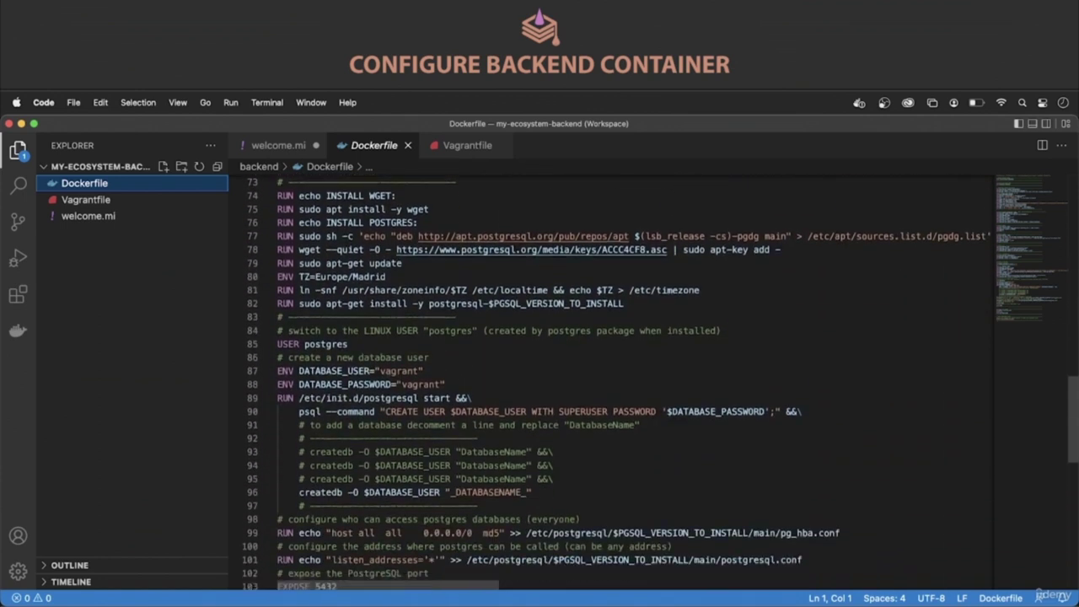
pyautogui.scroll(-2, 616, 379)
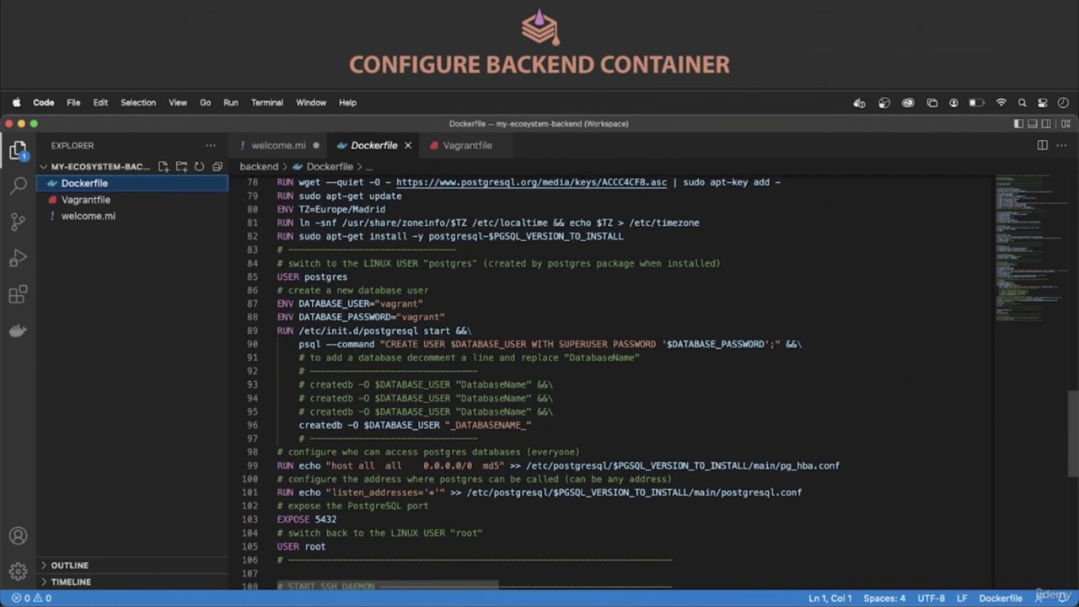
pyautogui.moveTo(535, 424); pyautogui.dragTo(299, 426)
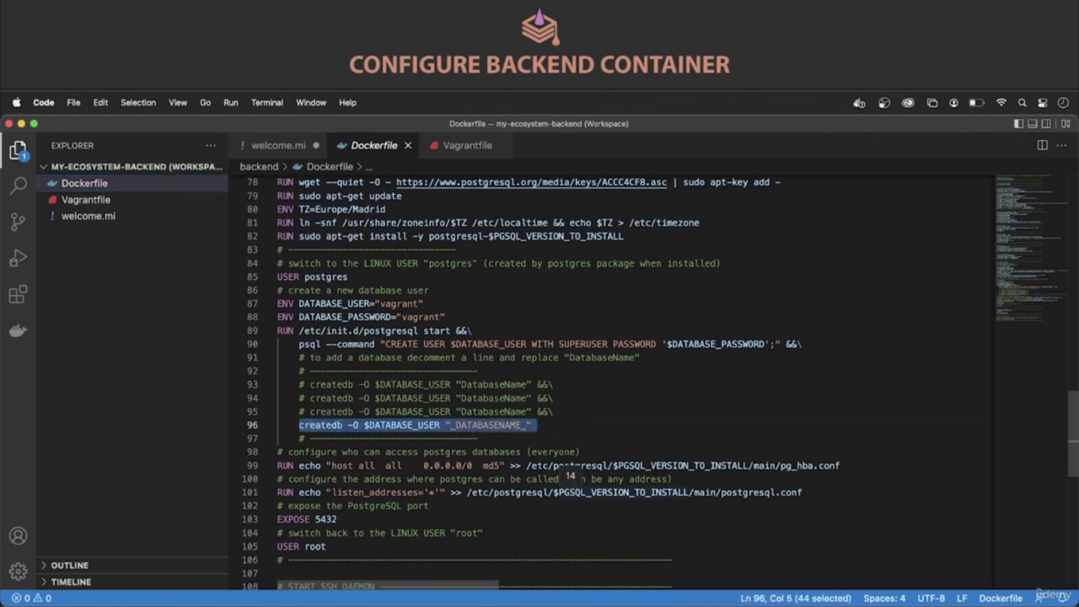
pyautogui.press('super+v')
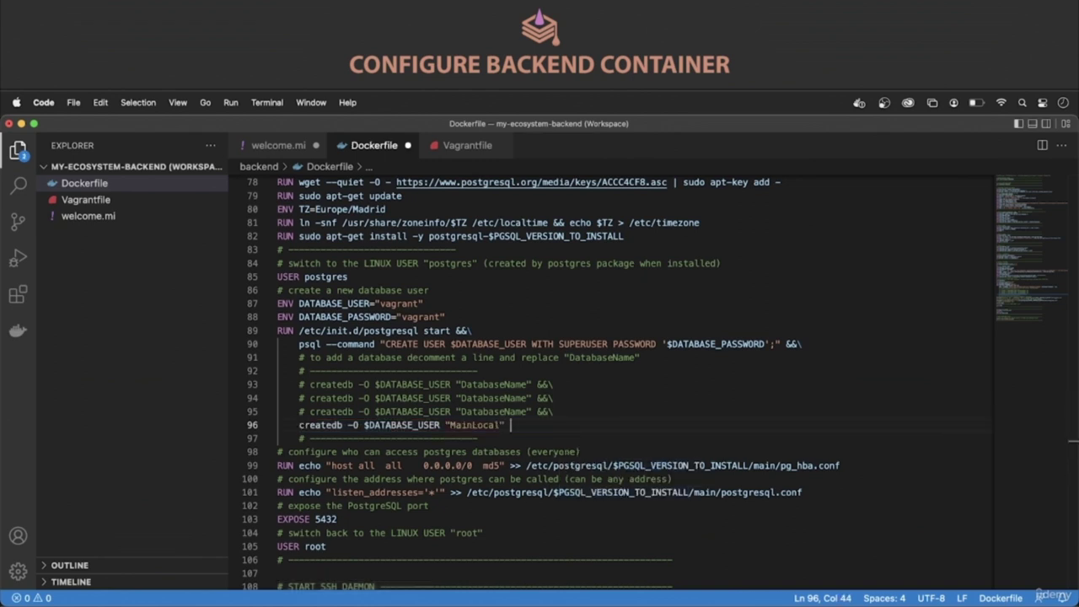
pyautogui.click(73, 102)
pyautogui.click(78, 283)
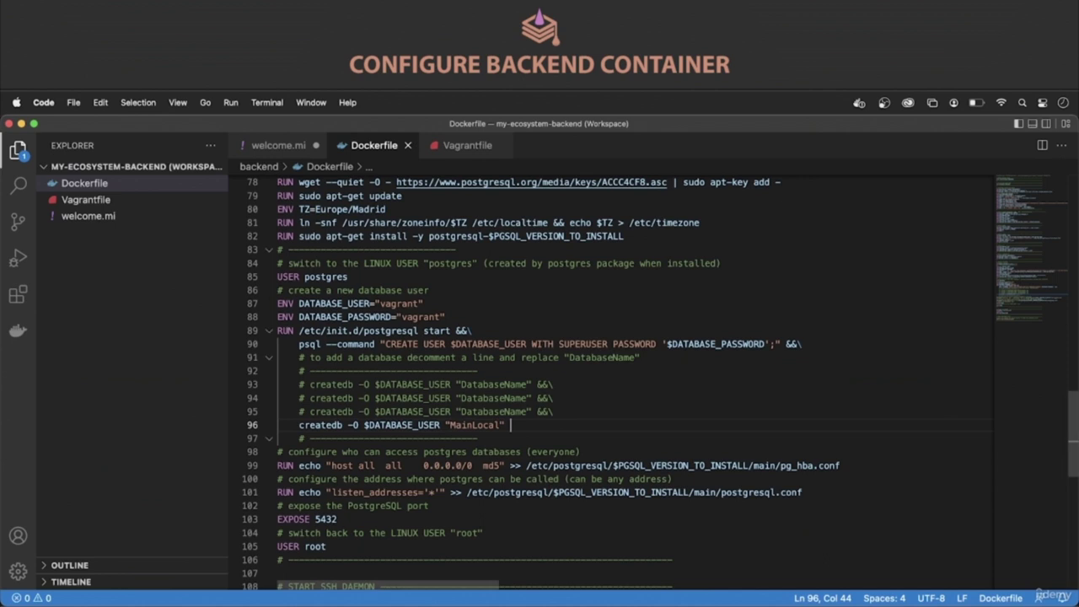
# Return to welcome.mi and scroll further down its instructions
pyautogui.hotkey('ctrl', 'Tab')
pyautogui.scroll(-3, 590, 380)
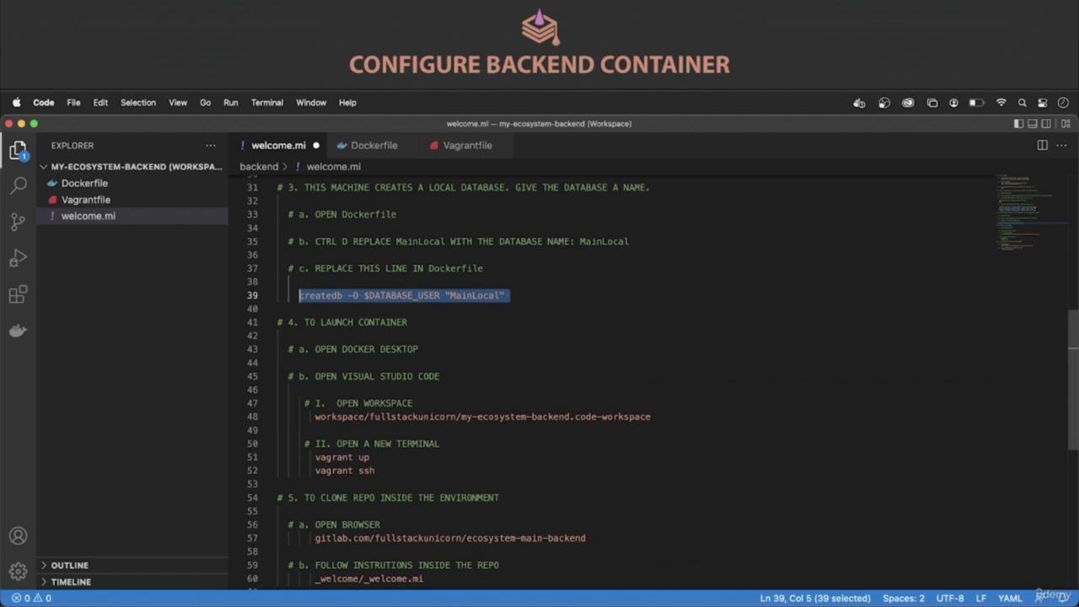
pyautogui.scroll(-3, 590, 380)
# Confirm Docker Desktop is running, then open a new integrated terminal in VS Code
pyautogui.click(859, 102)
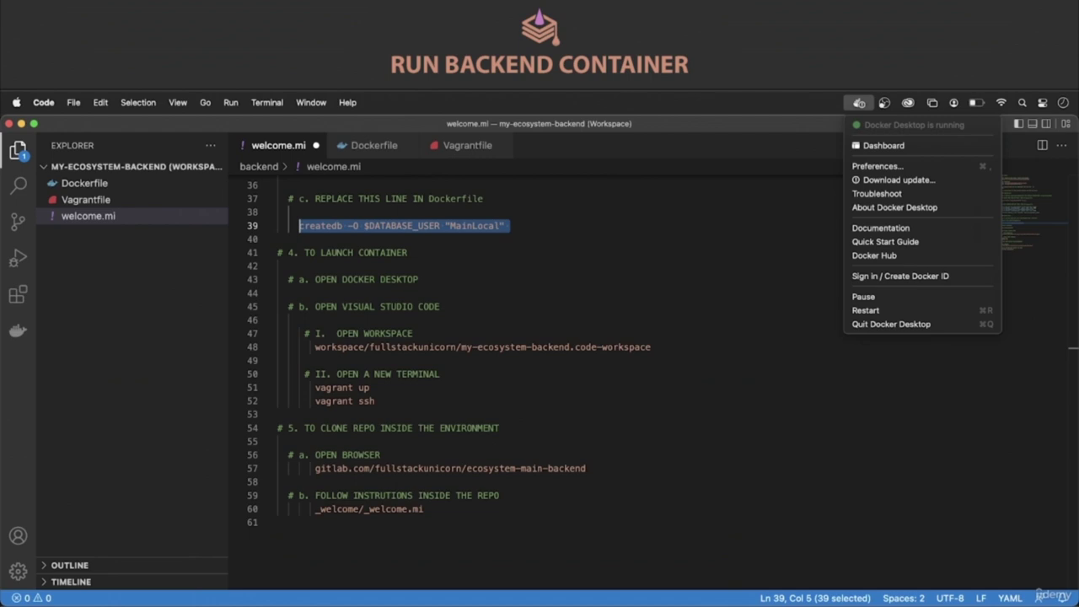
pyautogui.press('Escape')
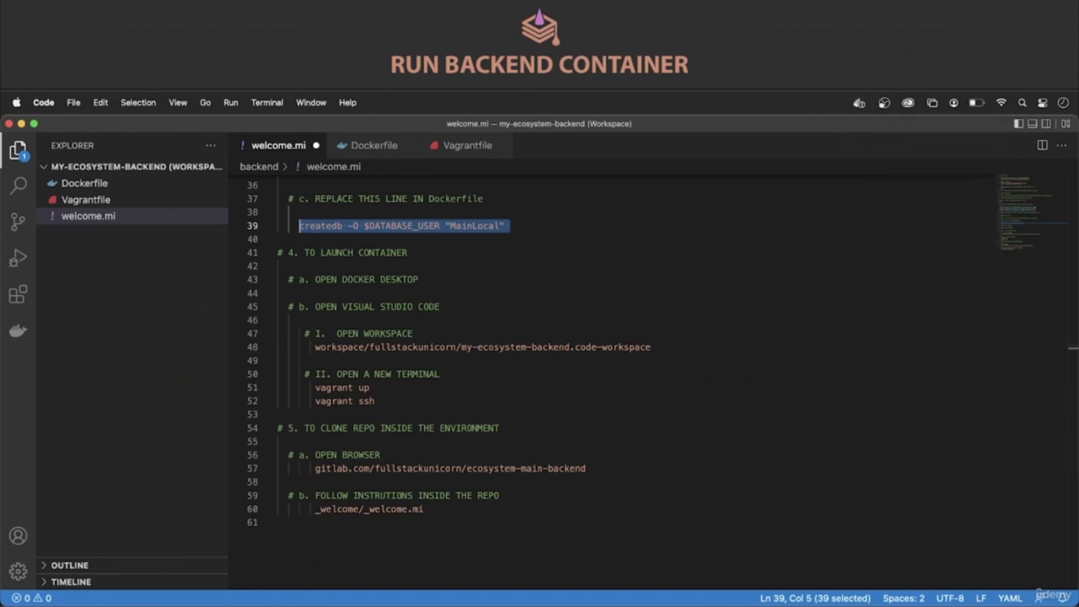
pyautogui.click(266, 102)
pyautogui.hotkey('ctrl', '`')
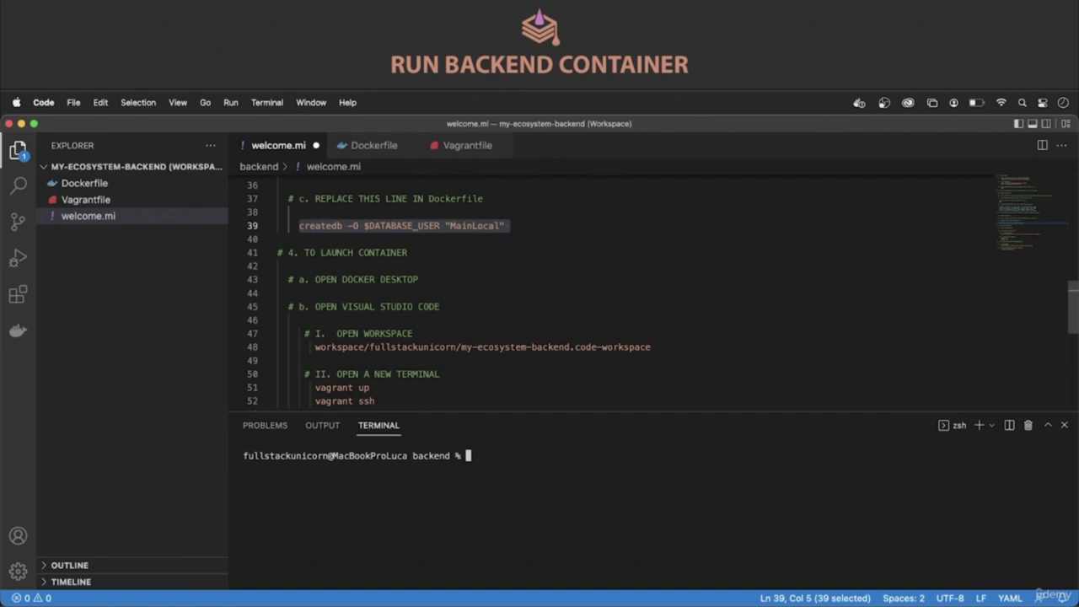
# Boot the backend machine with vagrant up, then log into it with vagrant ssh
pyautogui.write('vagrant up')
pyautogui.press('Return')
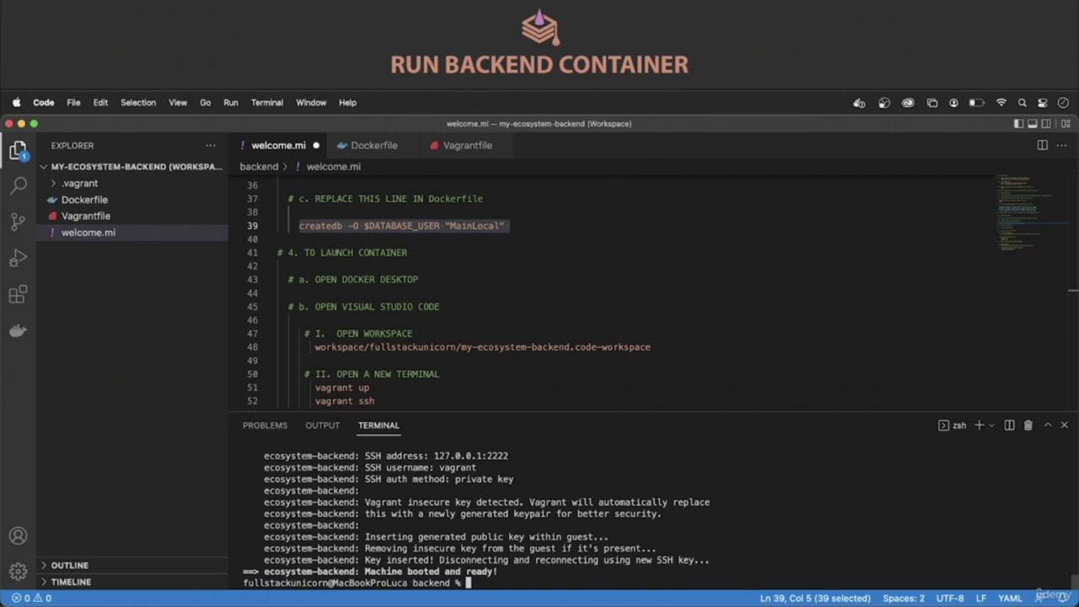
pyautogui.write('vagrant ssh')
pyautogui.press('Return')
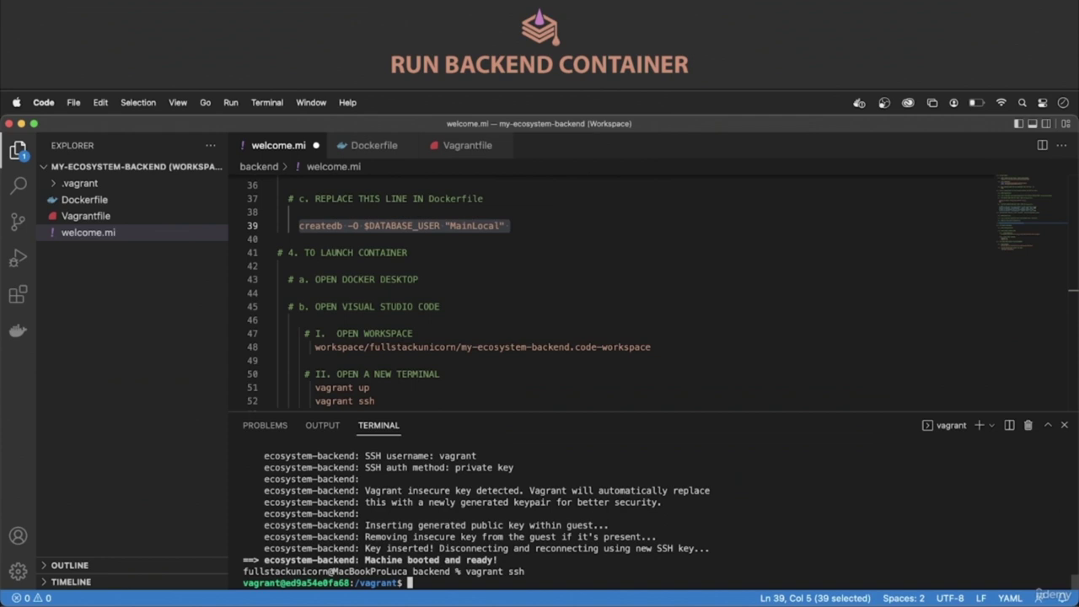
pyautogui.scroll(-3, 662, 292)
pyautogui.scroll(-1, 663, 293)
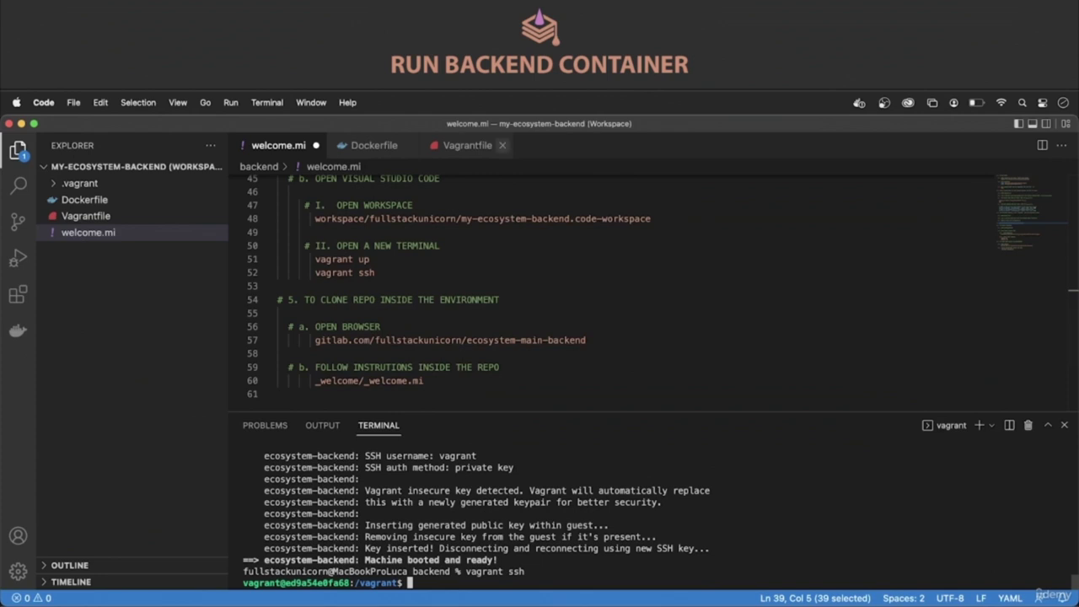
# Close the Vagrantfile, Dockerfile and welcome.mi tabs, then review Docker Desktop's Images and Containers lists
pyautogui.click(503, 145)
pyautogui.click(408, 145)
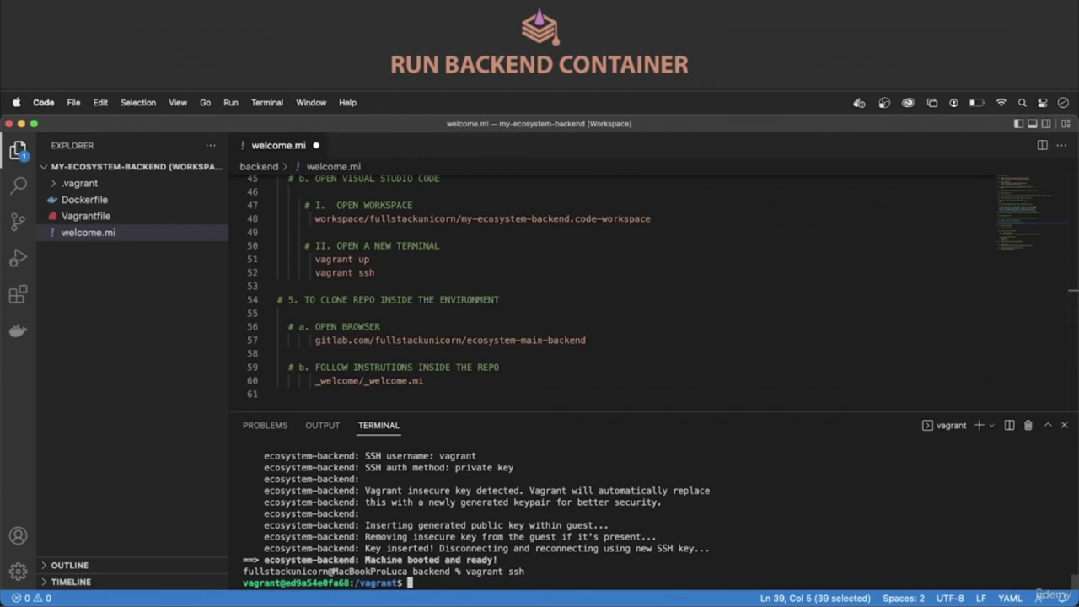
pyautogui.click(316, 145)
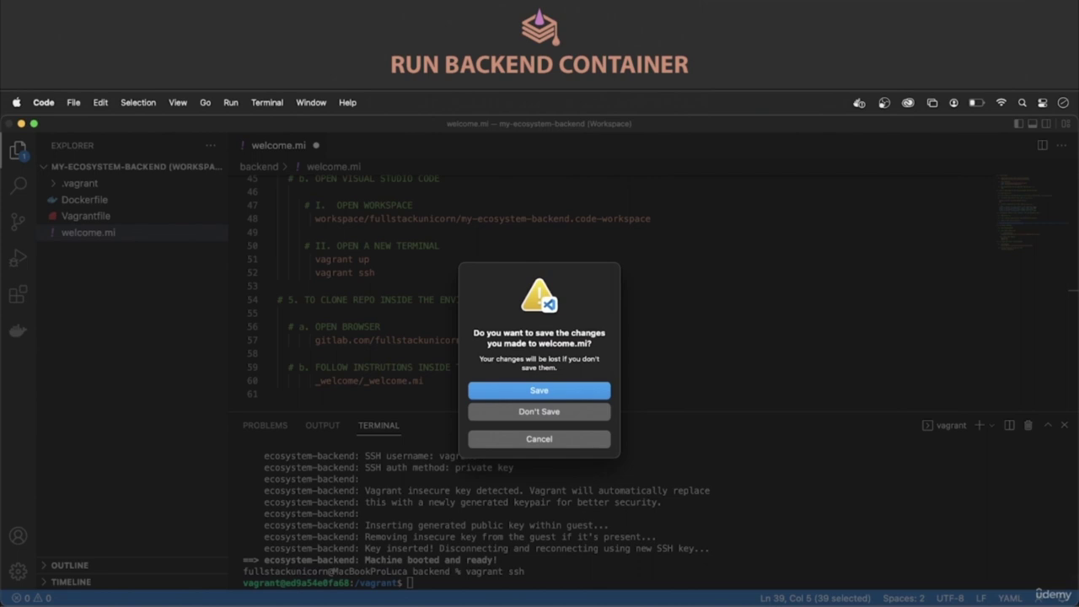
pyautogui.click(539, 411)
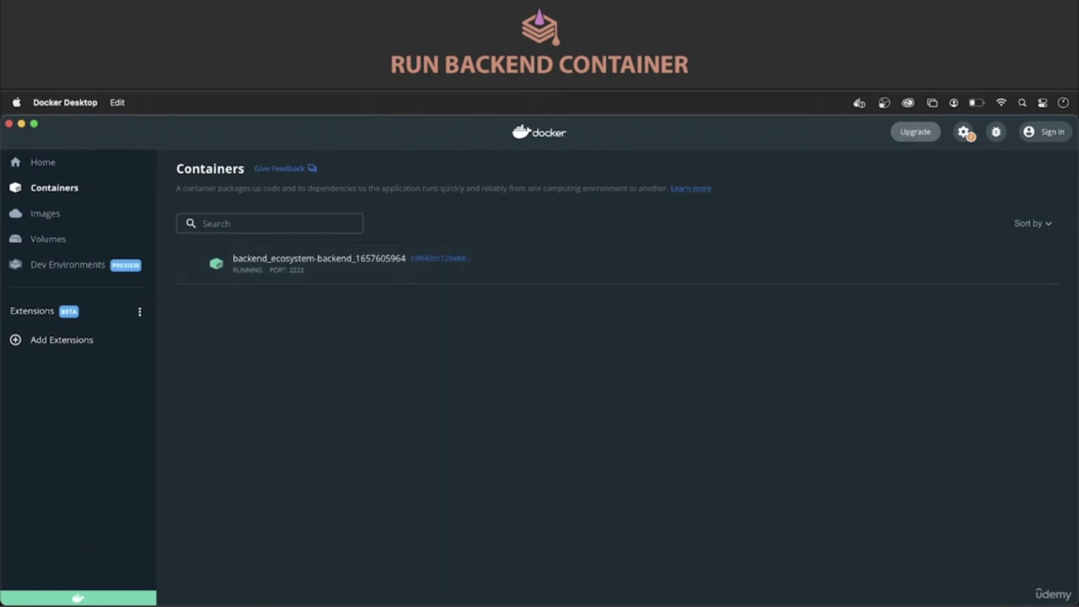
pyautogui.click(46, 213)
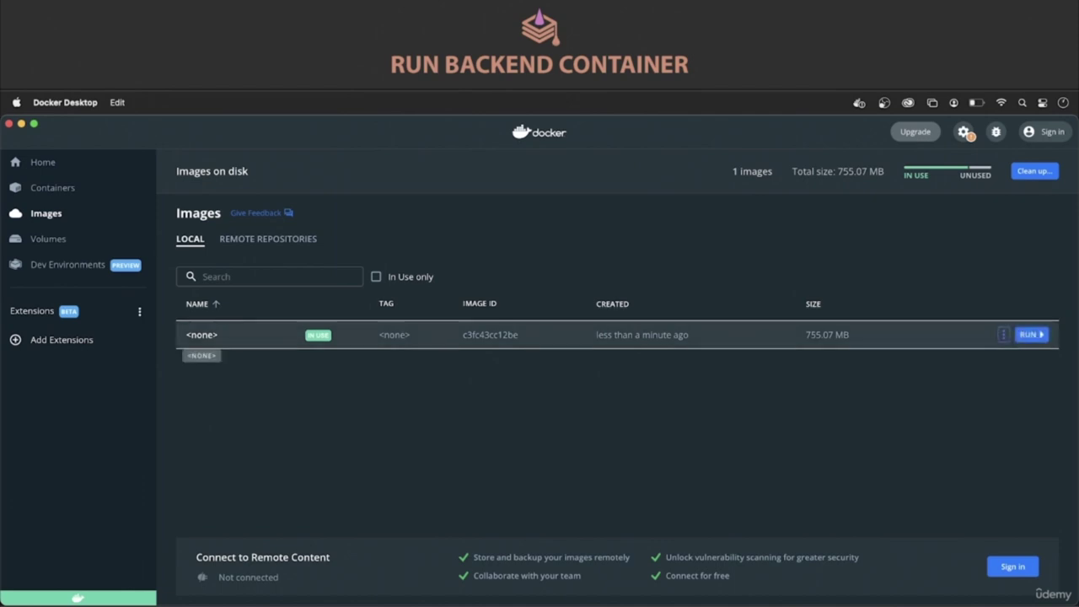
pyautogui.click(96, 187)
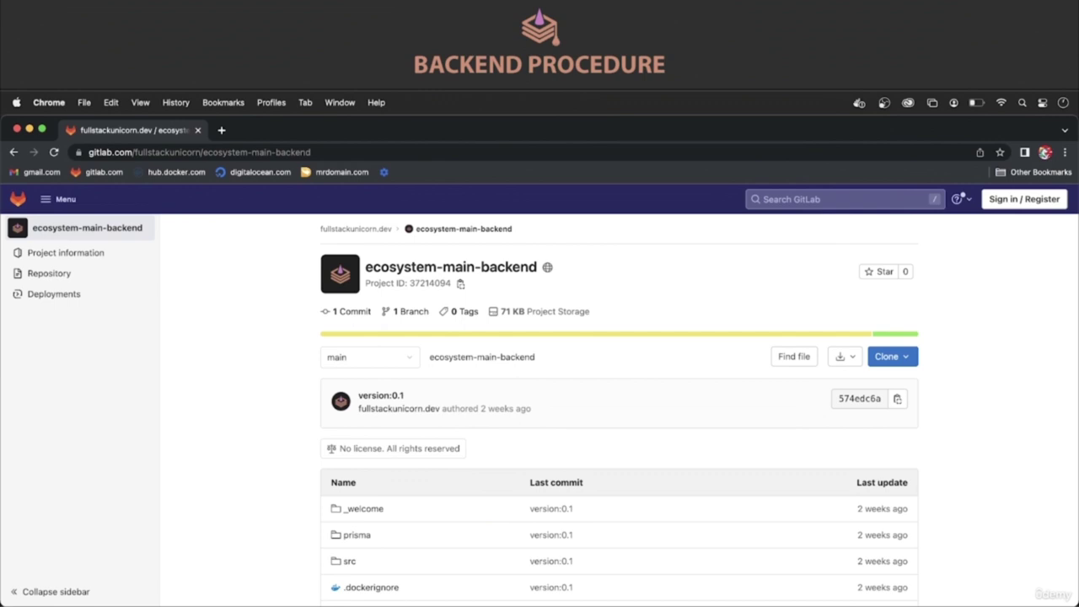
# Open _welcome/_welcome.mi and select the name my-ecosystem-main-backend on line 7
pyautogui.click(469, 505)
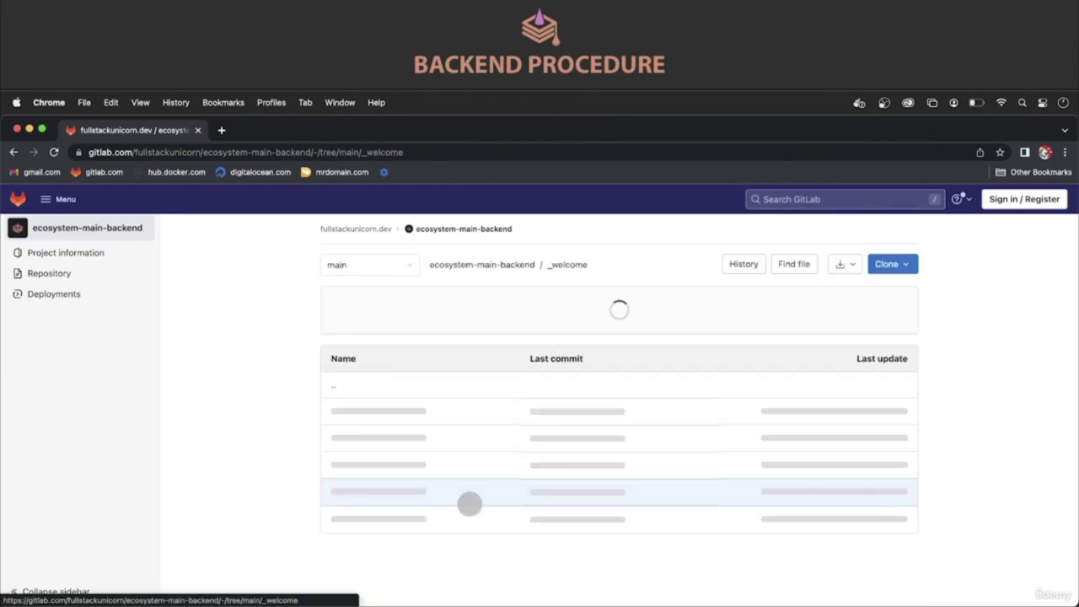
pyautogui.click(442, 444)
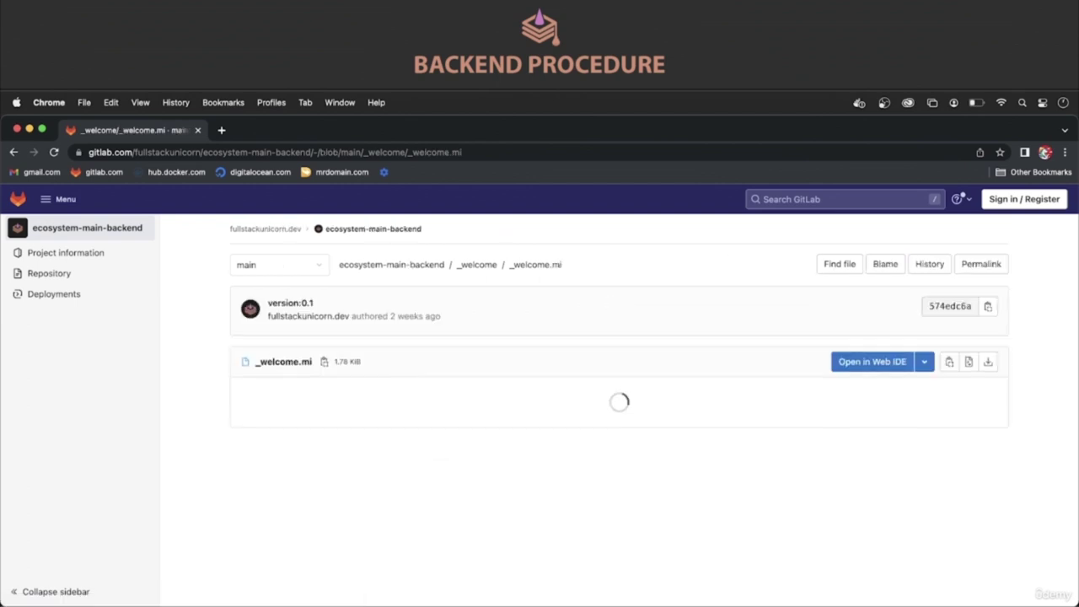
pyautogui.moveTo(427, 460); pyautogui.dragTo(303, 460)
pyautogui.press('super+c')
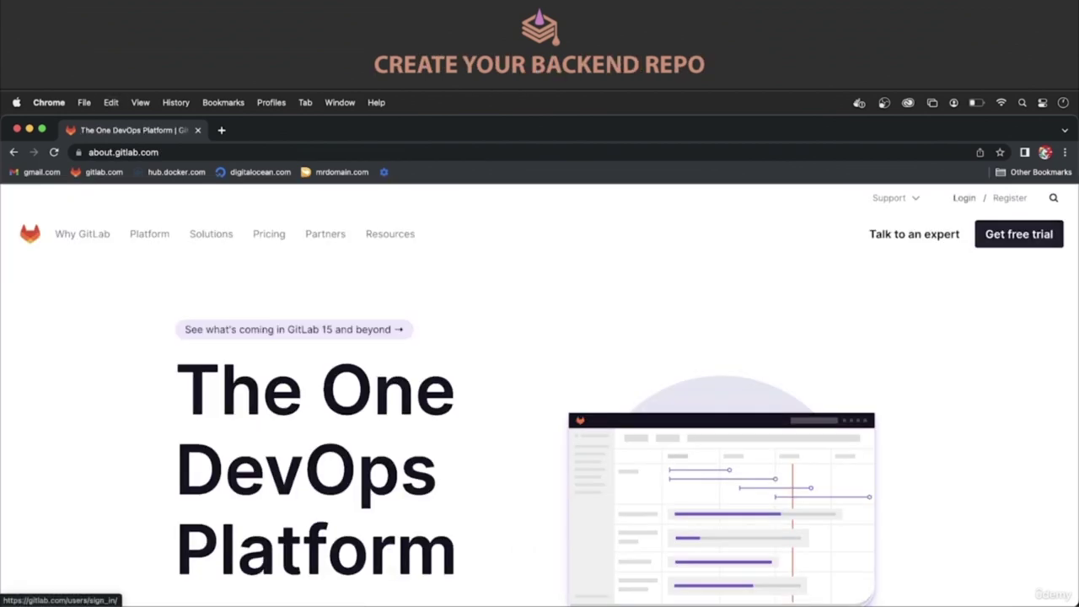
# Sign in to GitLab with Google and start a new blank project
pyautogui.click(963, 198)
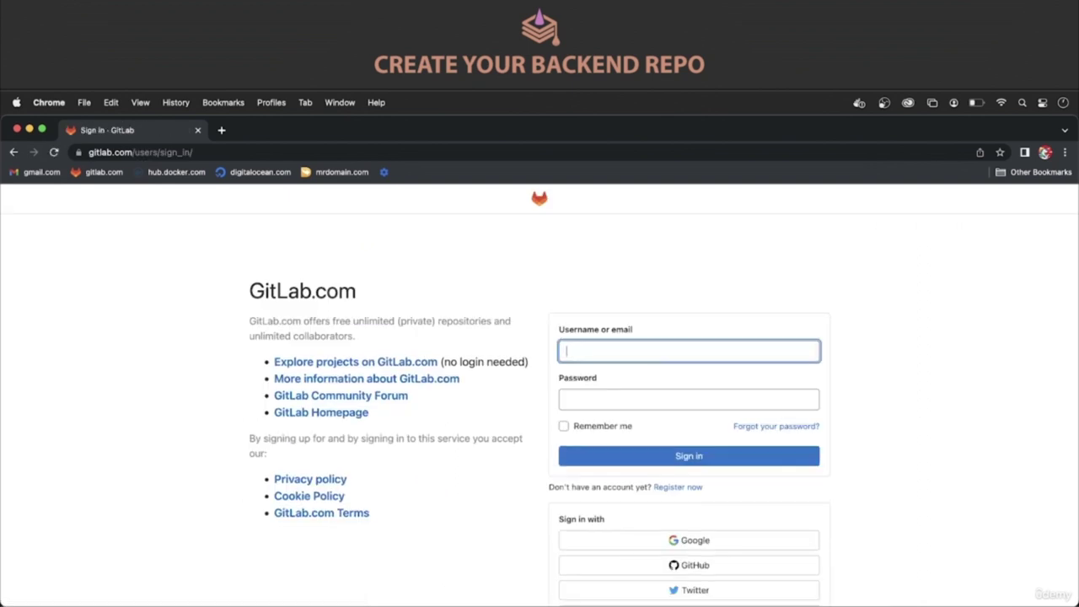
pyautogui.click(759, 543)
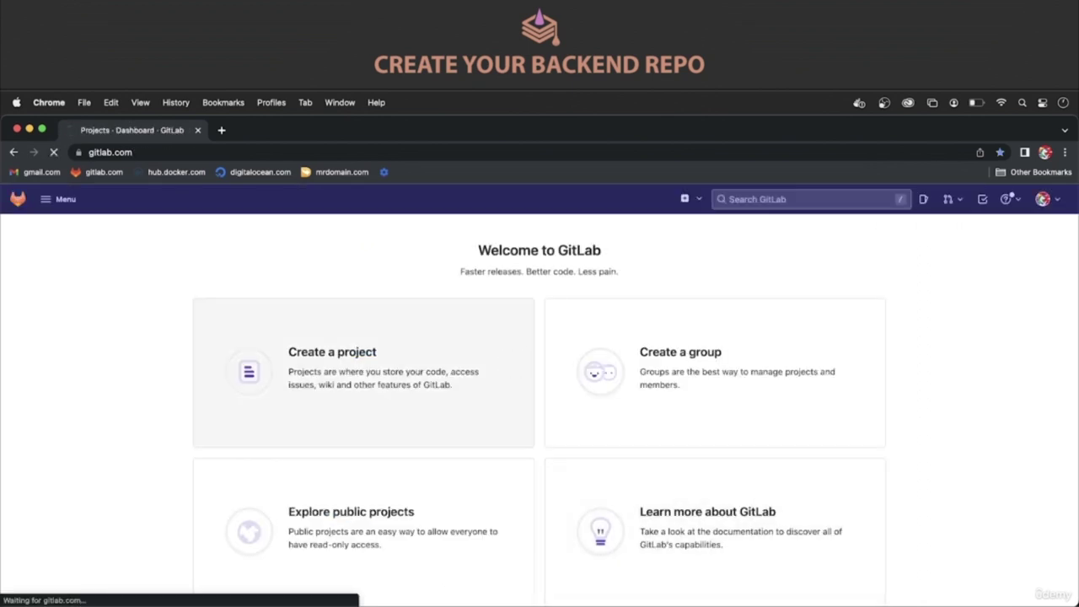
pyautogui.click(362, 370)
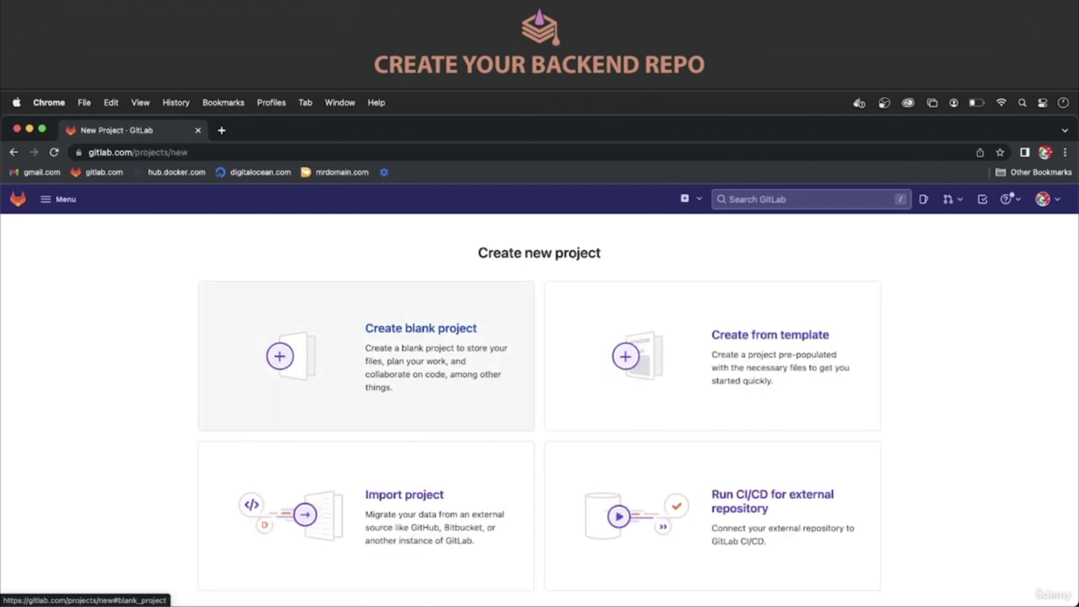
pyautogui.click(507, 359)
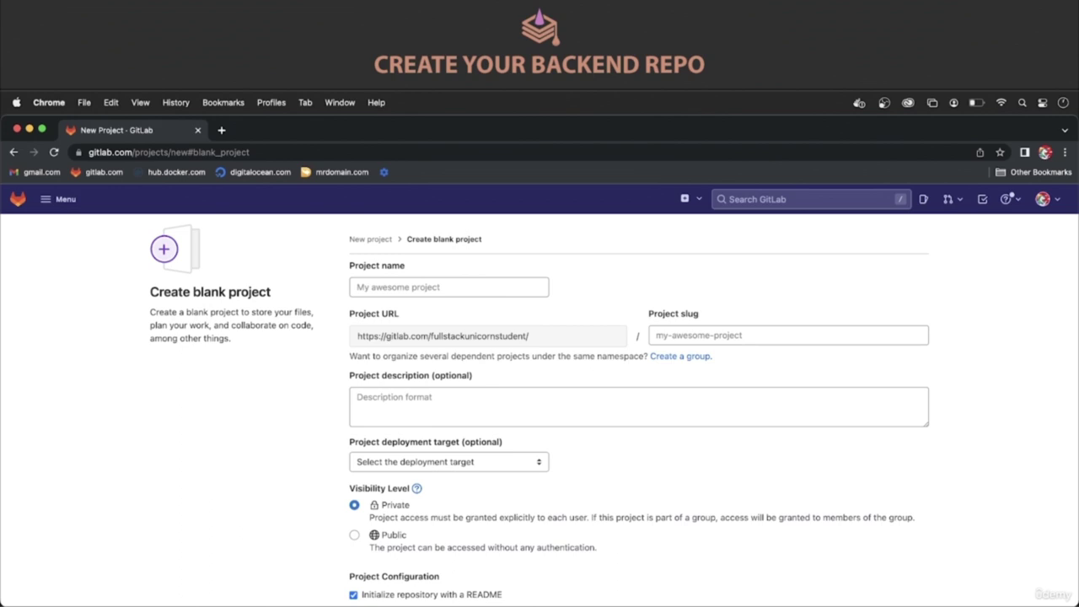
# Create project my-ecosystem-main-backend without a README, then sign out of GitLab
pyautogui.click(481, 287)
pyautogui.press('super+v')
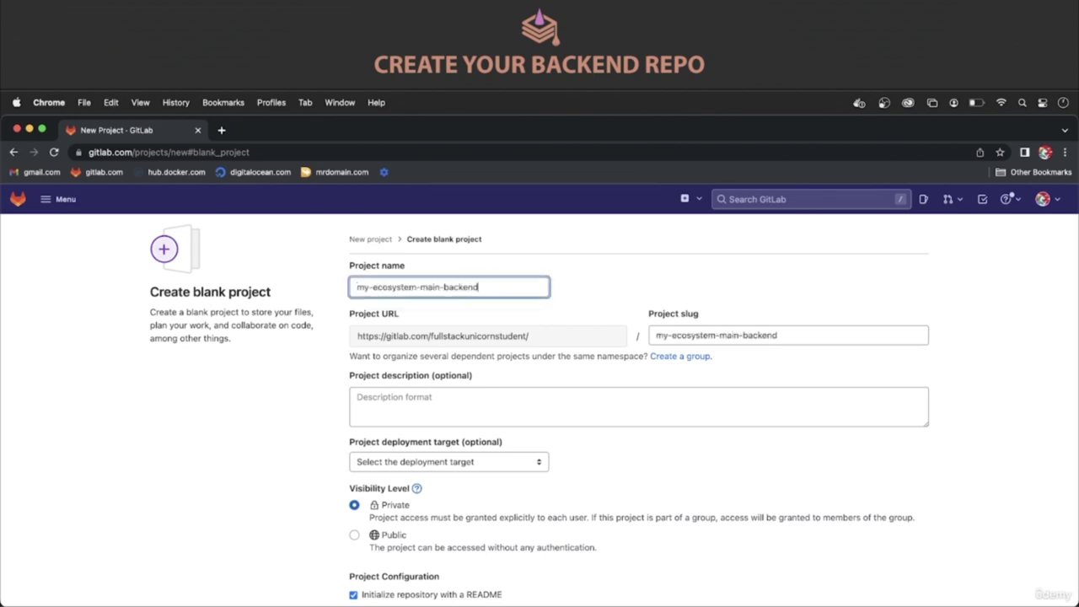
pyautogui.scroll(-1, 354, 504)
pyautogui.click(353, 547)
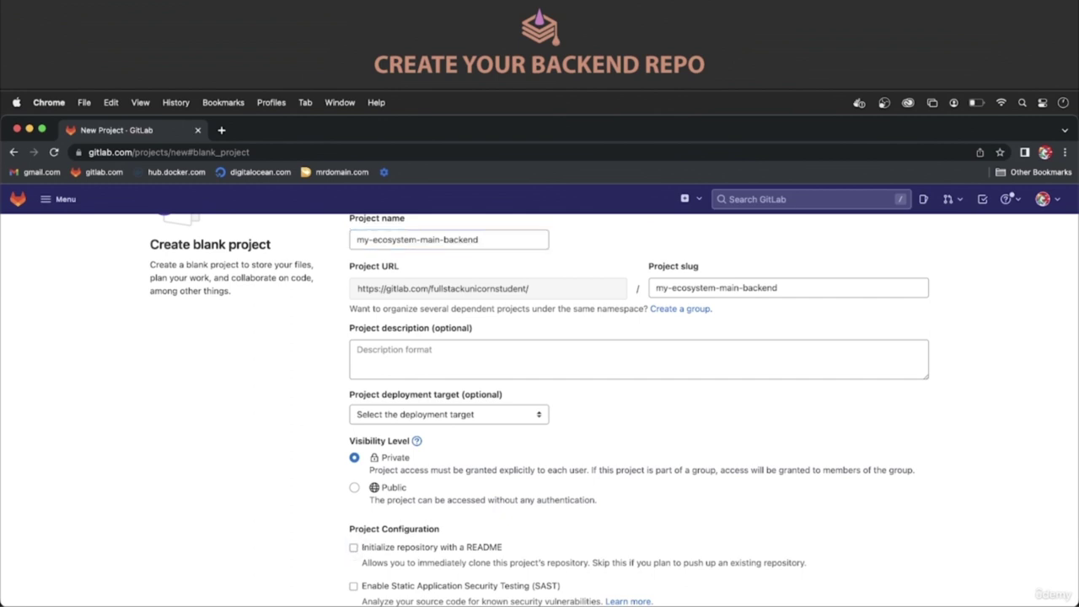
pyautogui.scroll(-2, 354, 522)
pyautogui.click(385, 564)
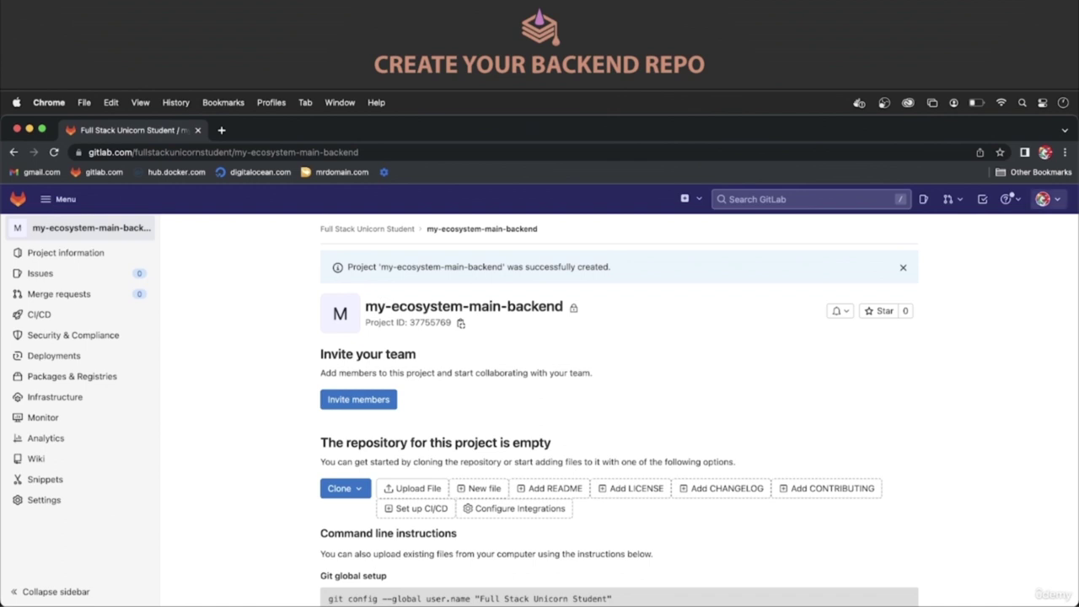
pyautogui.click(1045, 199)
pyautogui.click(942, 336)
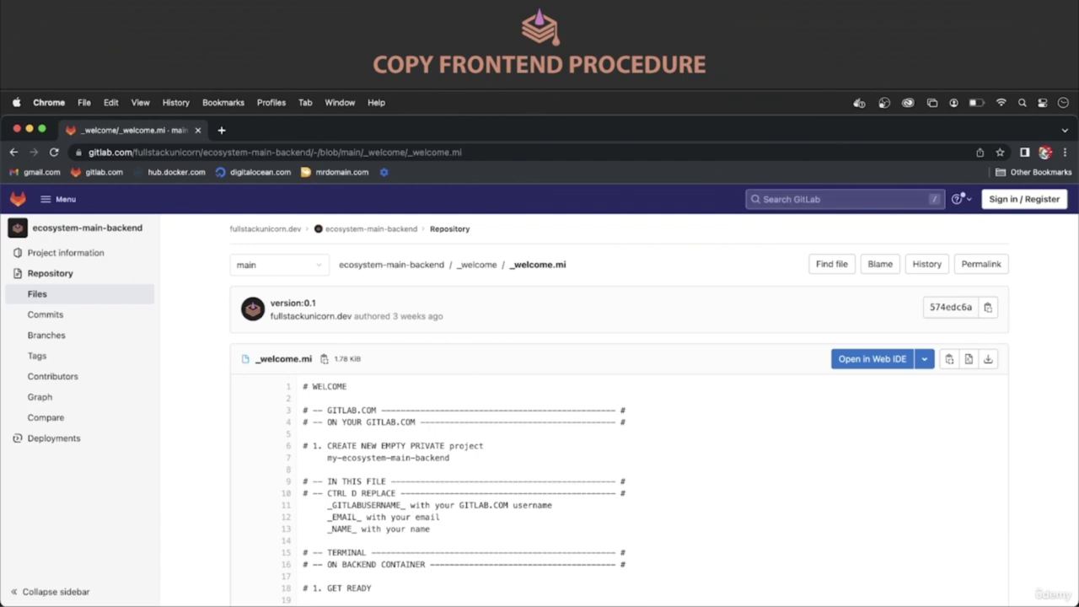
# Copy the full contents of _welcome.mi from the GitLab file page
pyautogui.click(949, 358)
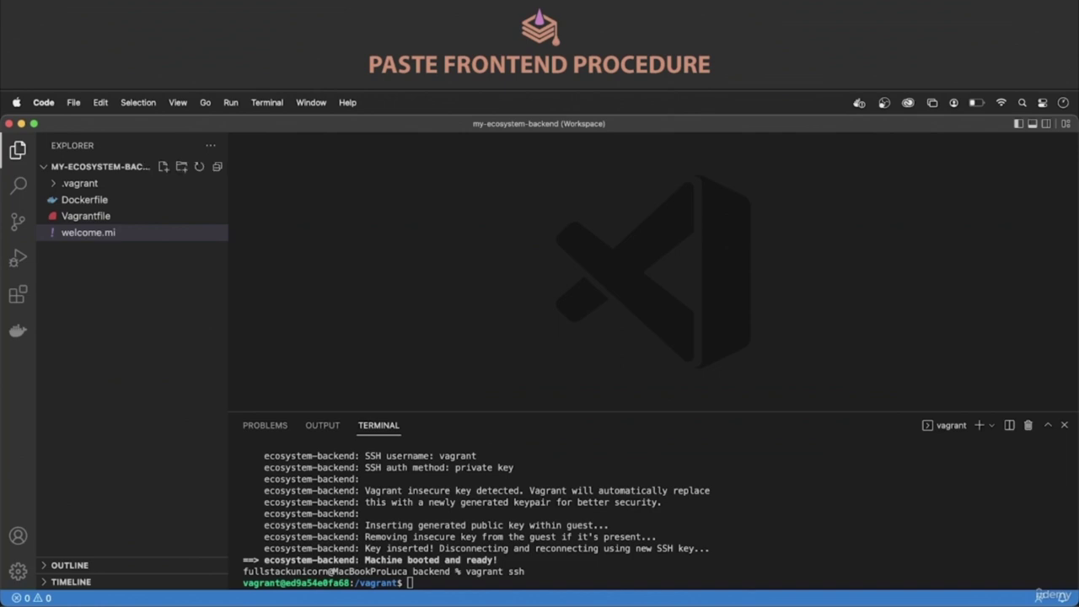
# Replace welcome.mi's text with the copied GitLab instructions and select the _GITLABUSERNAME_ placeholder
pyautogui.click(88, 232)
pyautogui.click(523, 367)
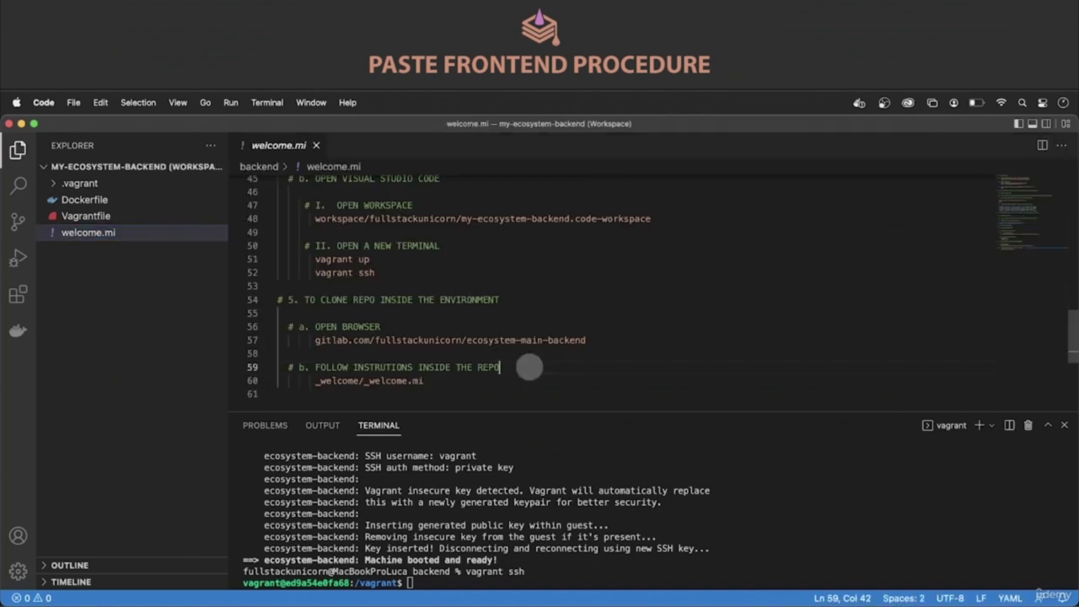
pyautogui.press('super+a')
pyautogui.press('super+v')
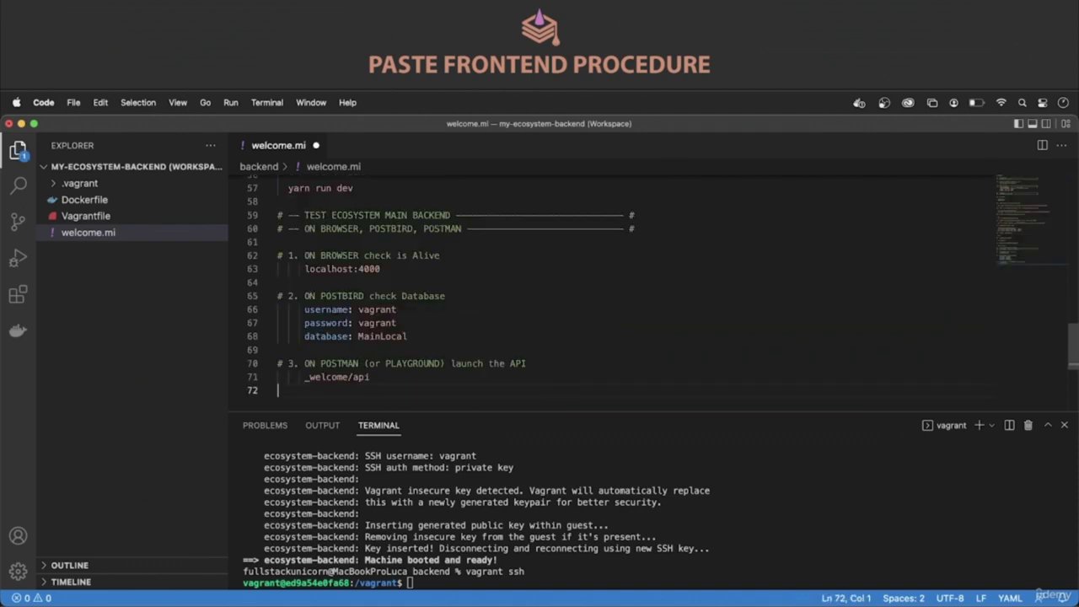
pyautogui.scroll(15, 607, 287)
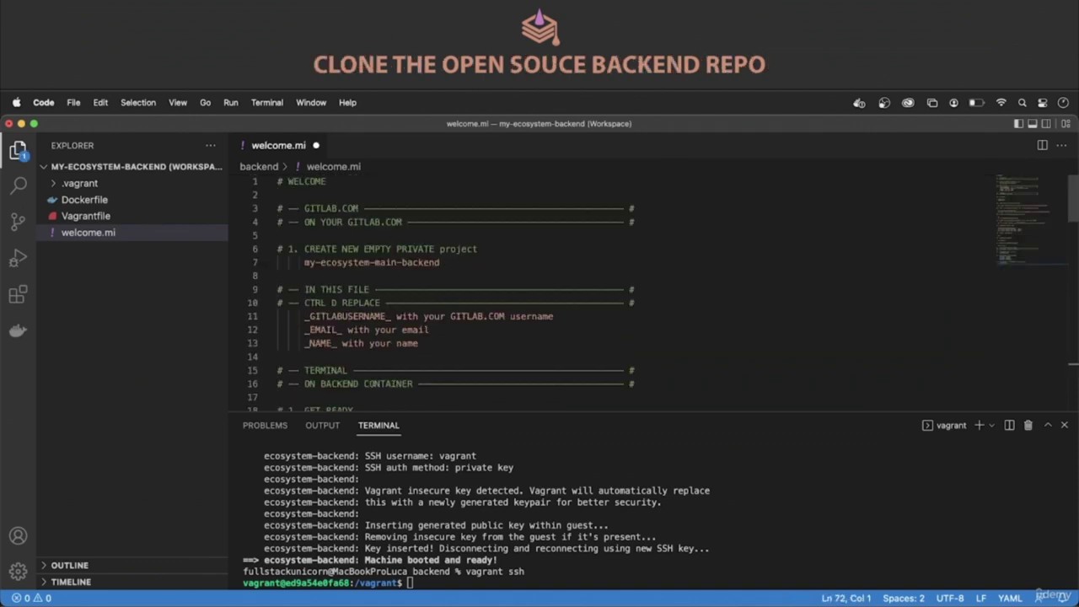
pyautogui.scroll(-1, 607, 287)
pyautogui.scroll(1, 607, 287)
pyautogui.doubleClick(348, 316)
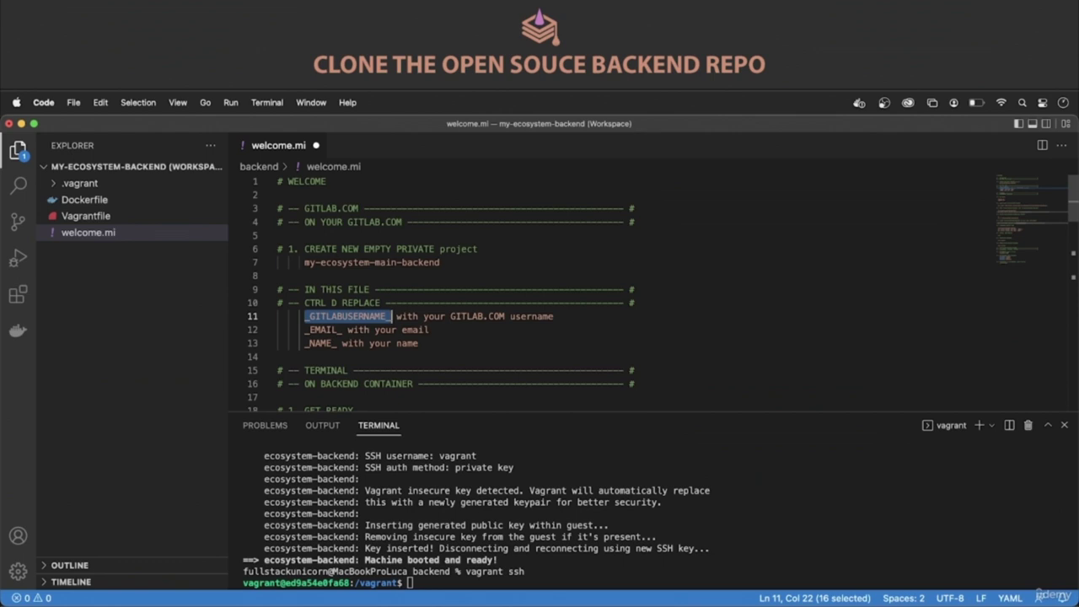
# Replace all three _GITLABUSERNAME_ placeholders with the GitLab account username
pyautogui.press('super+d')
pyautogui.press('super+d')
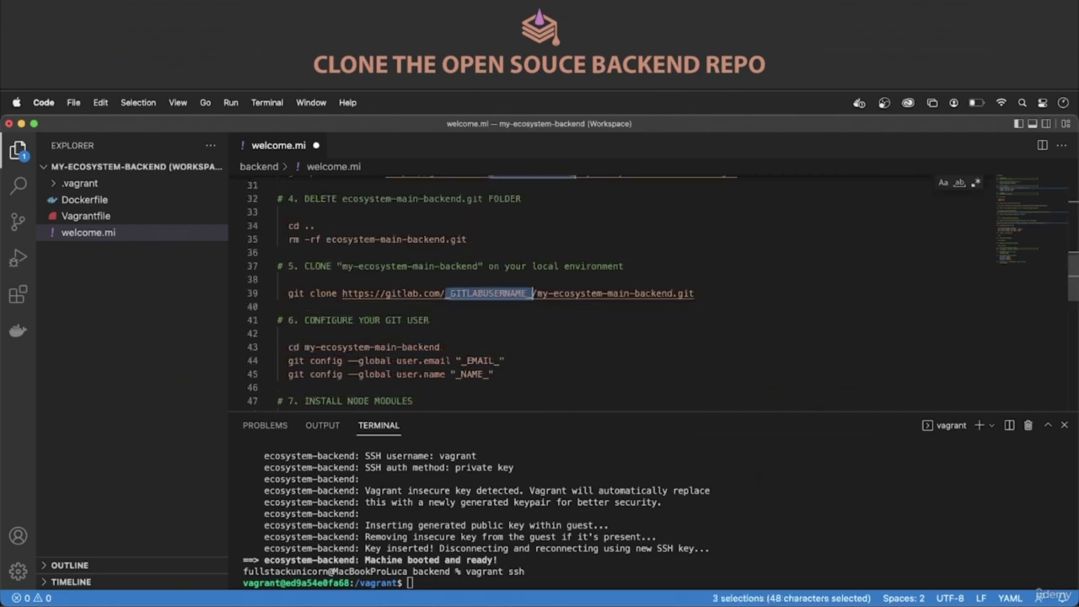
pyautogui.press('super+d')
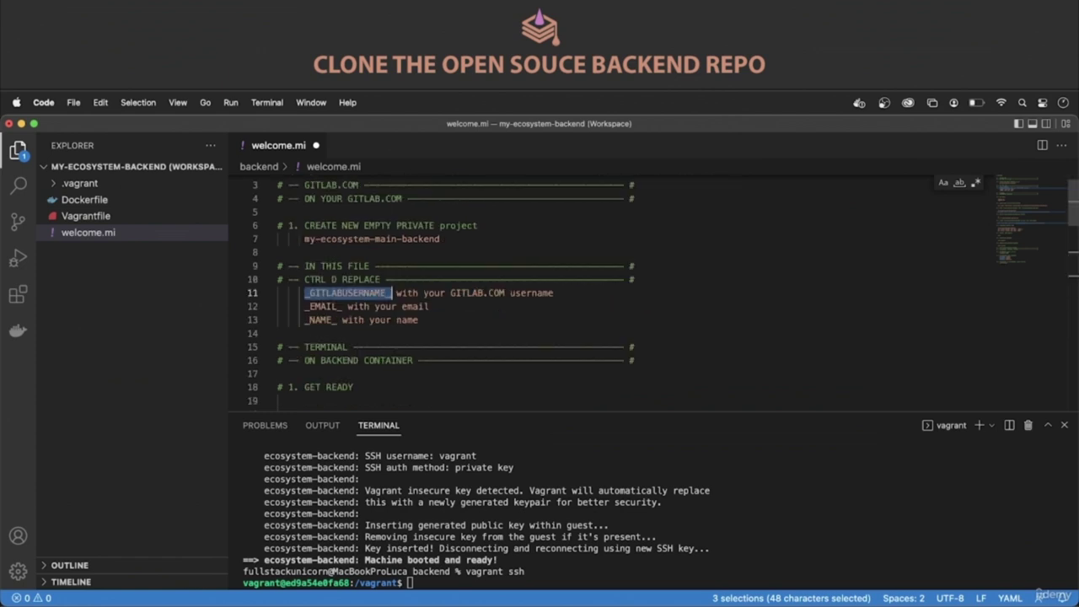
pyautogui.press('BackSpace')
pyautogui.write('fulls')
pyautogui.write('tackun')
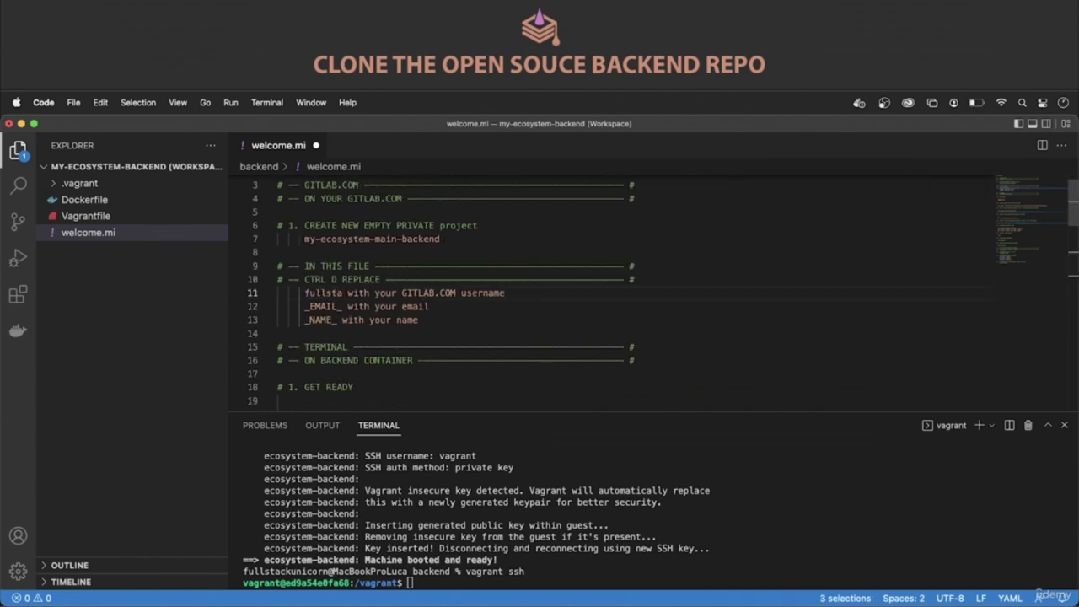
pyautogui.write('icornstud')
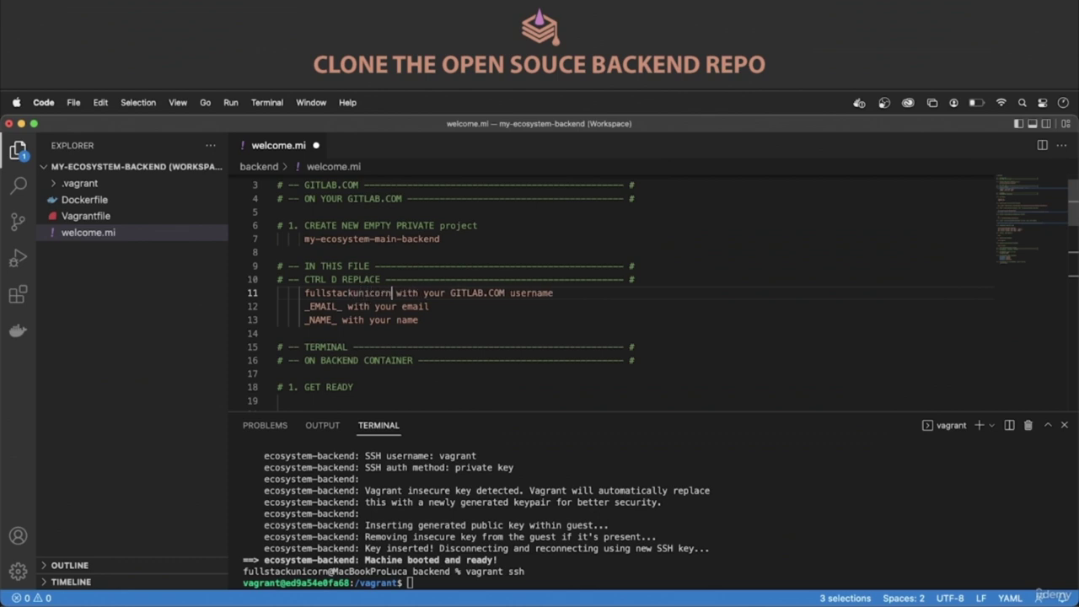
pyautogui.write('ent')
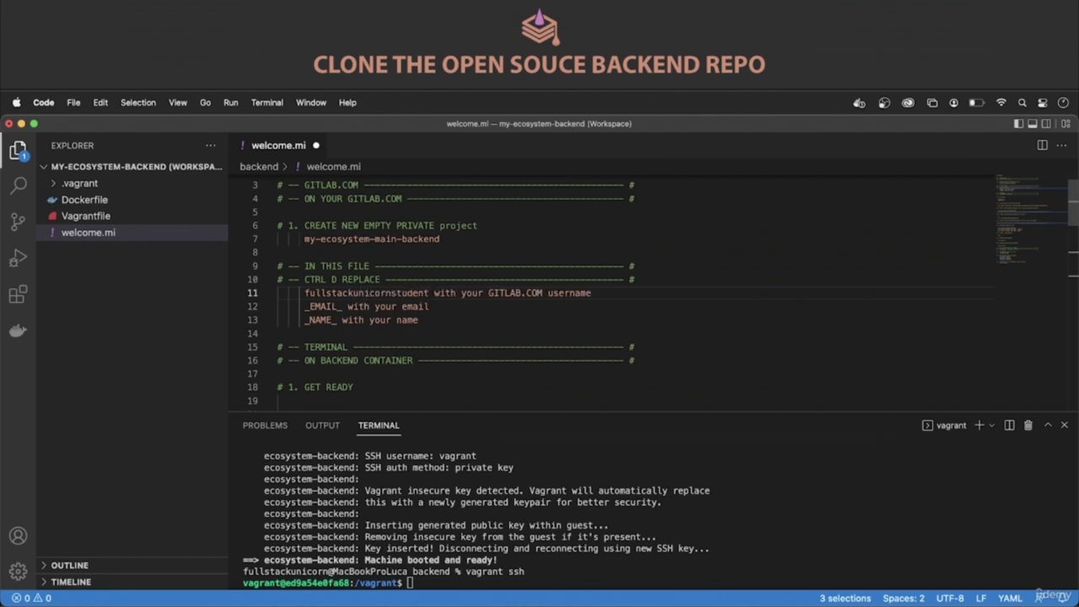
# Replace both _EMAIL_ placeholders with the account's email address
pyautogui.doubleClick(324, 306)
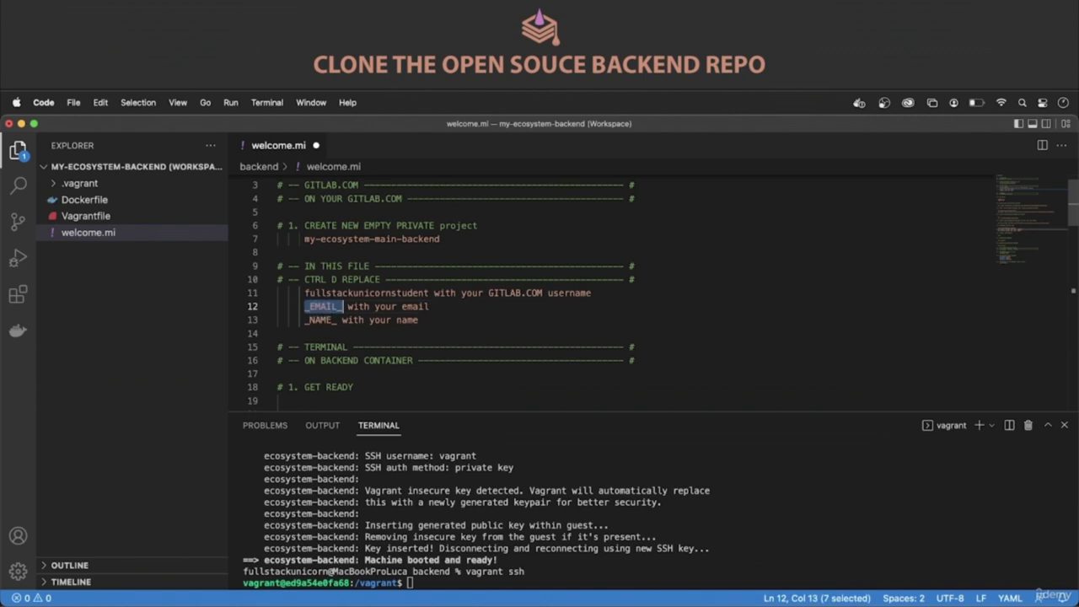
pyautogui.press('super+d')
pyautogui.scroll(10, 607, 294)
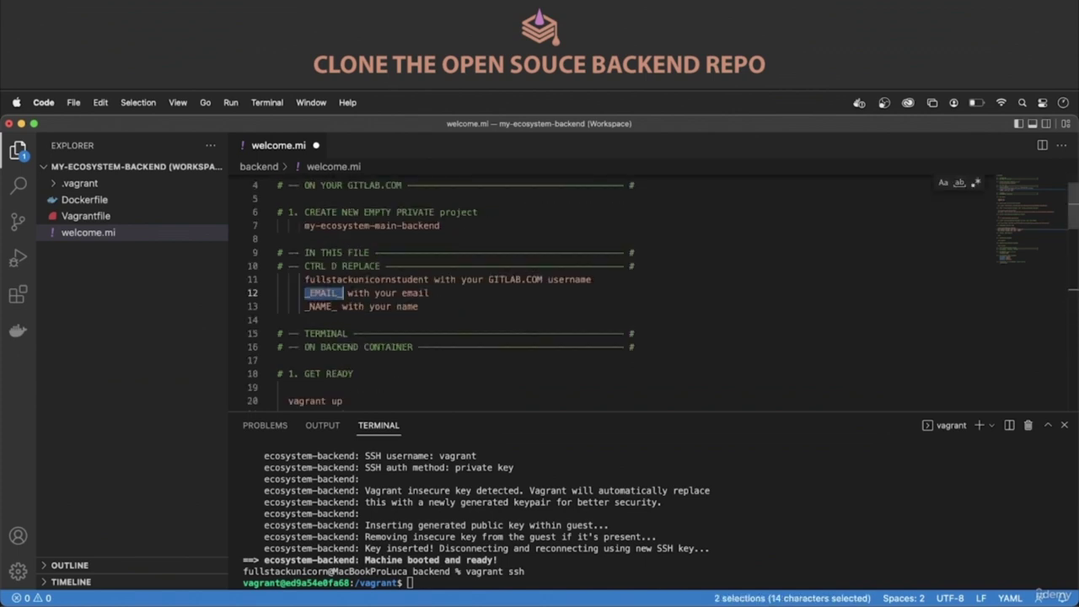
pyautogui.press('BackSpace')
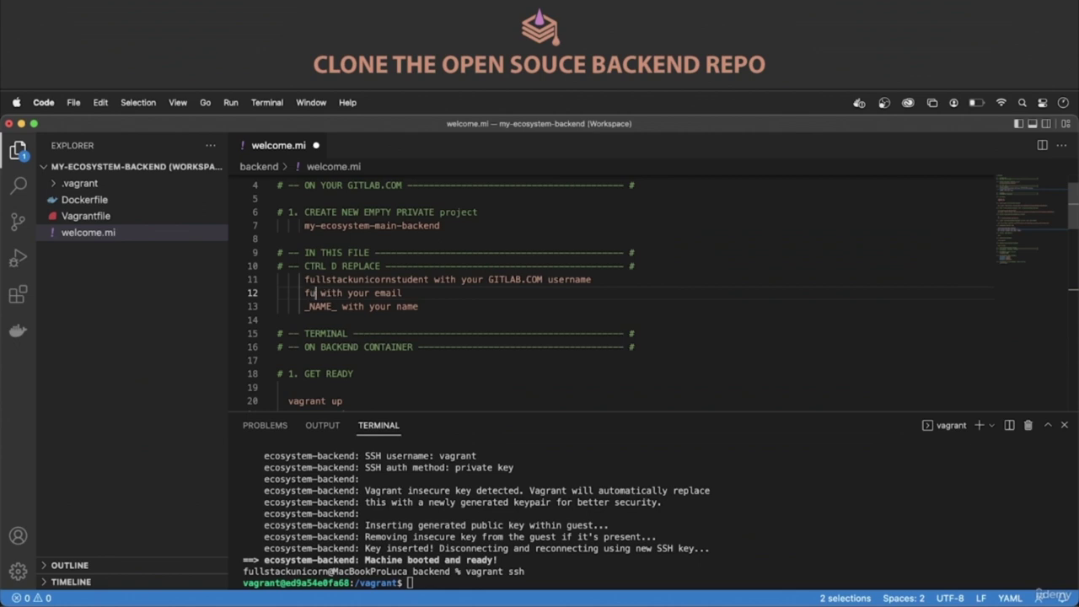
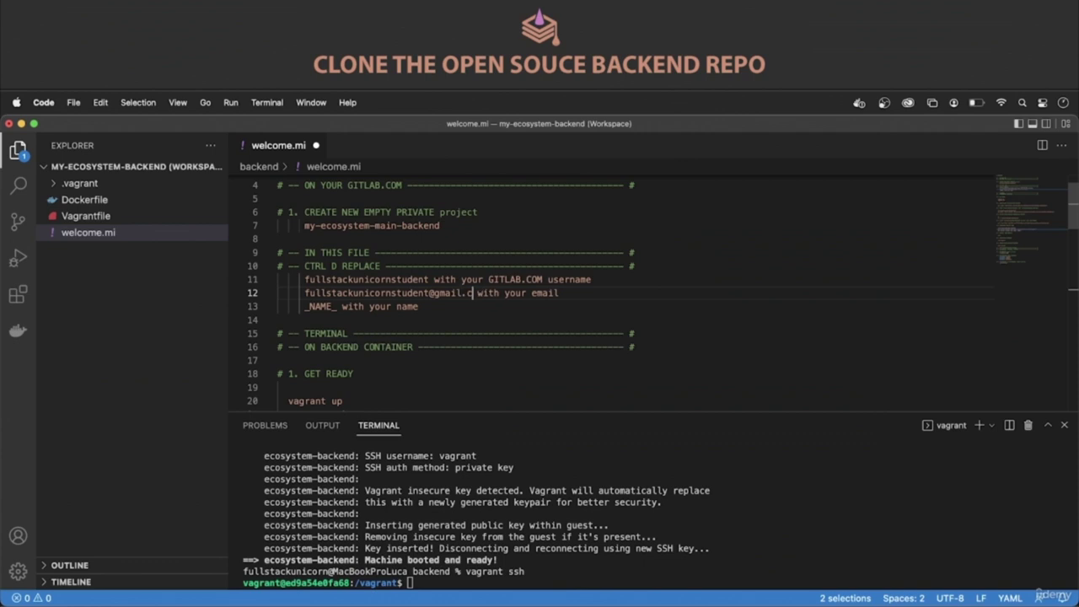
# Replace both _NAME_ placeholders with the student's name
pyautogui.doubleClick(320, 306)
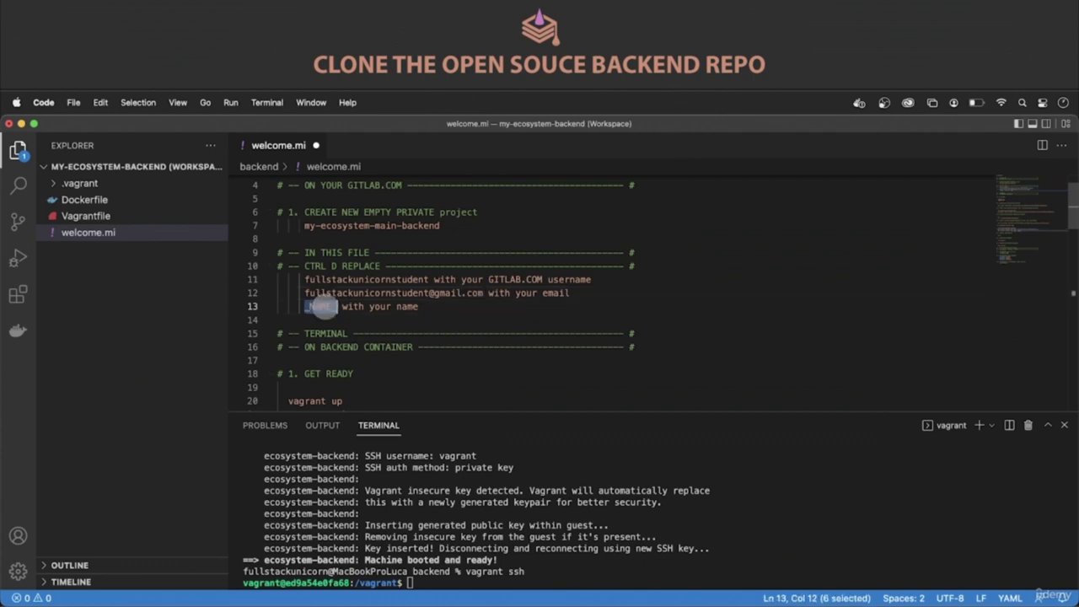
pyautogui.press('super+d')
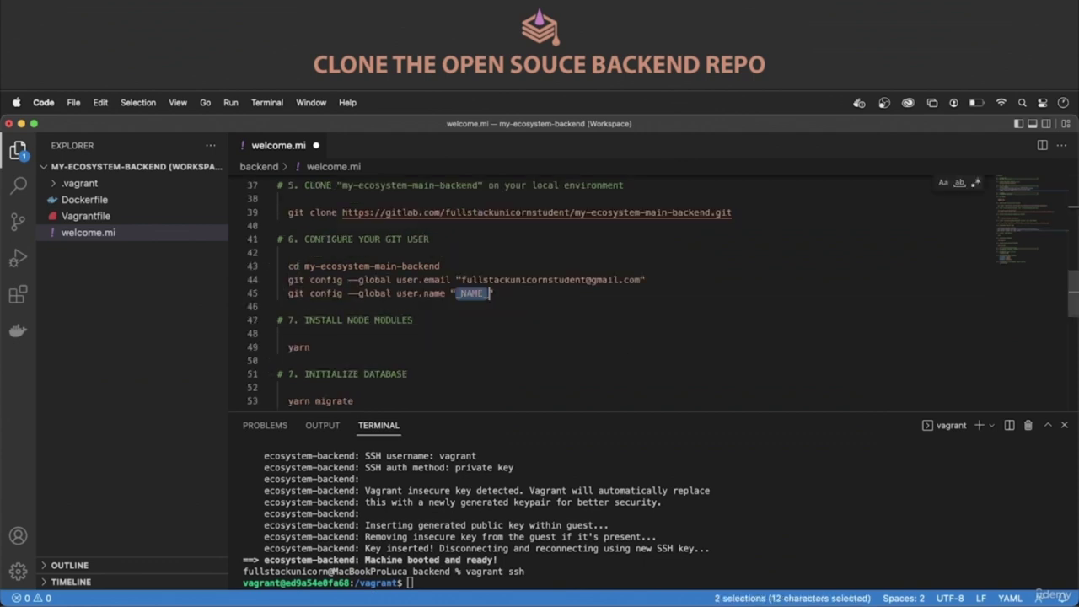
pyautogui.scroll(10, 590, 295)
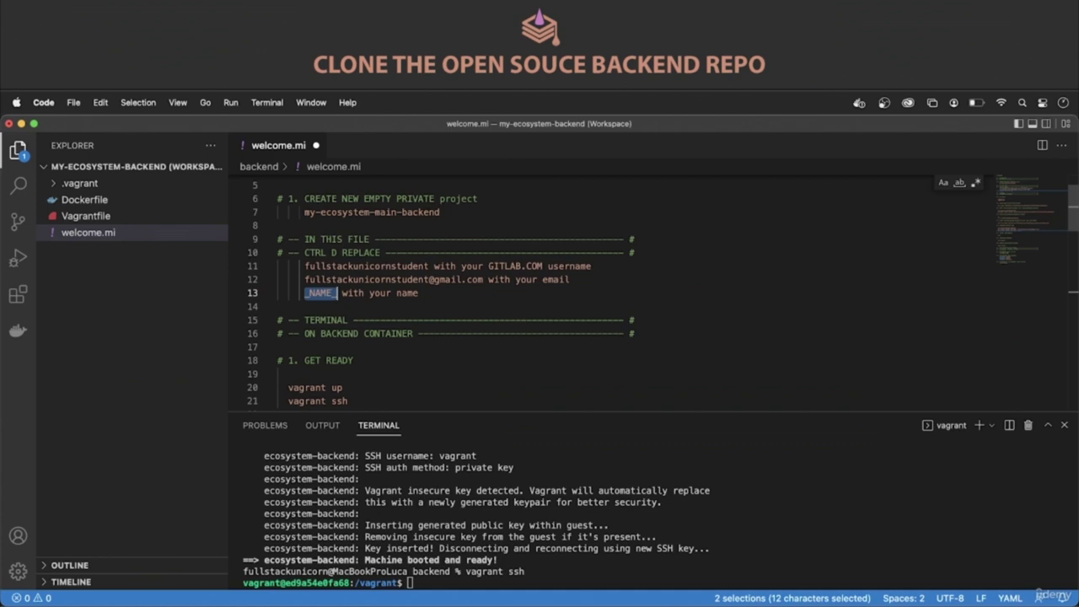
pyautogui.write('student')
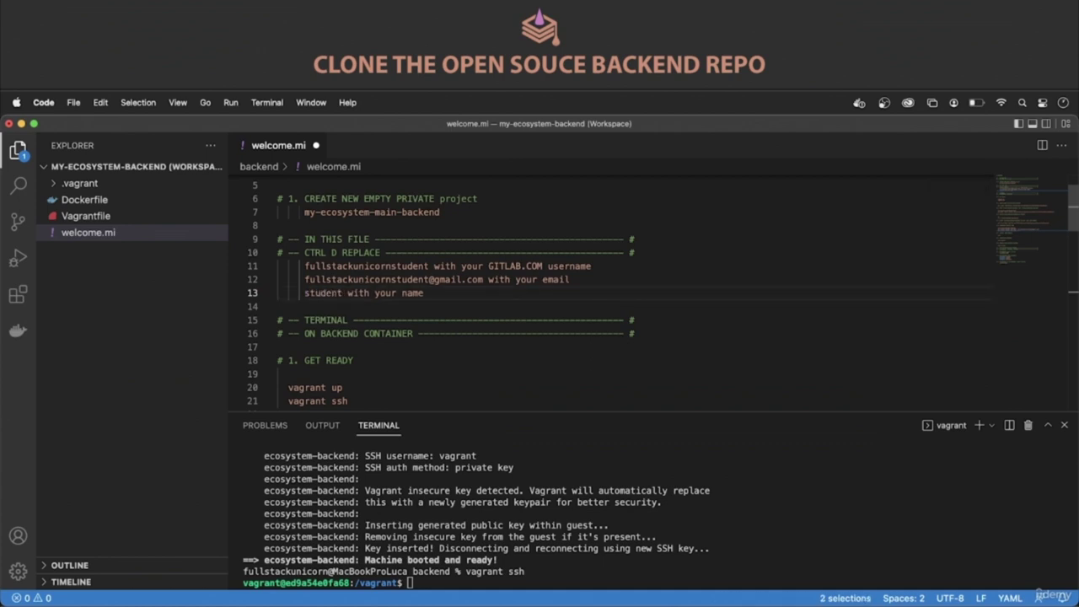
pyautogui.scroll(-2, 590, 295)
pyautogui.scroll(-3, 590, 294)
pyautogui.scroll(-1, 590, 295)
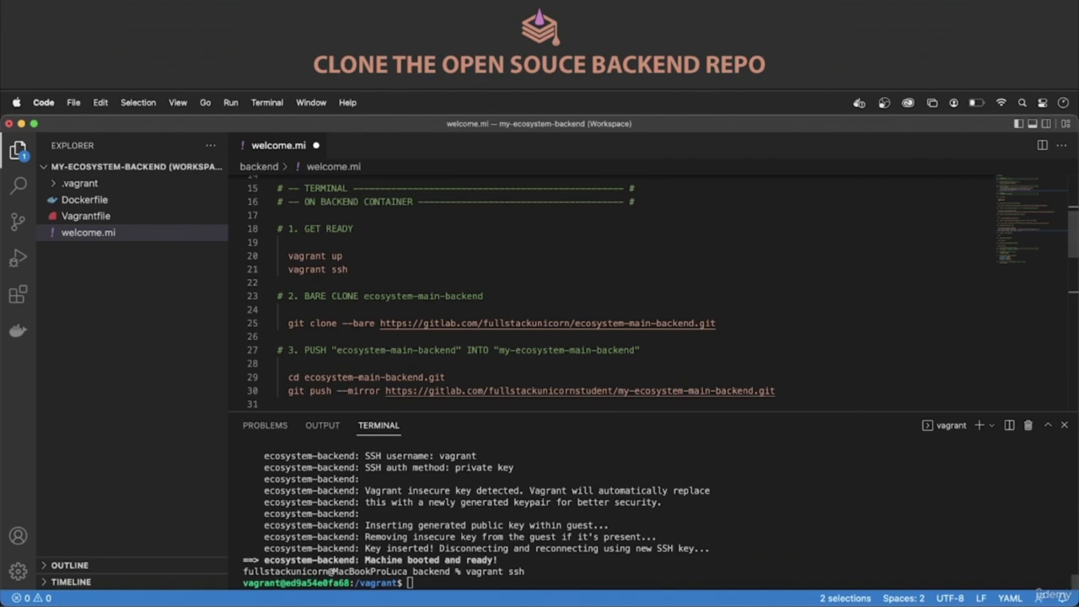
# Bare-clone the original backend repo using the git URL from line 25
pyautogui.write('git clone ')
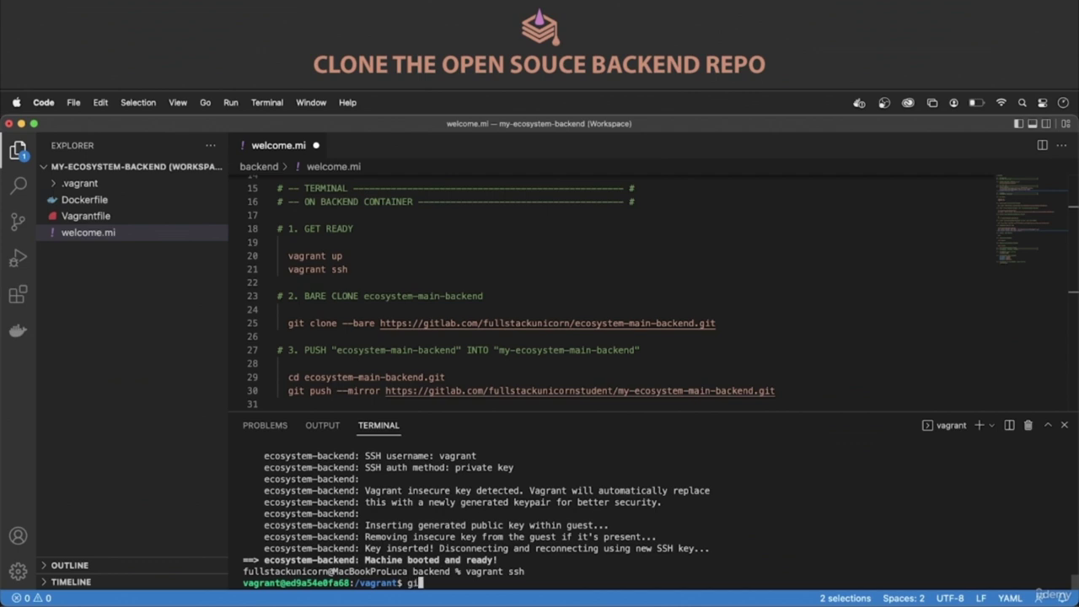
pyautogui.write('--bare')
pyautogui.moveTo(716, 323); pyautogui.dragTo(380, 323)
pyautogui.press('super+c')
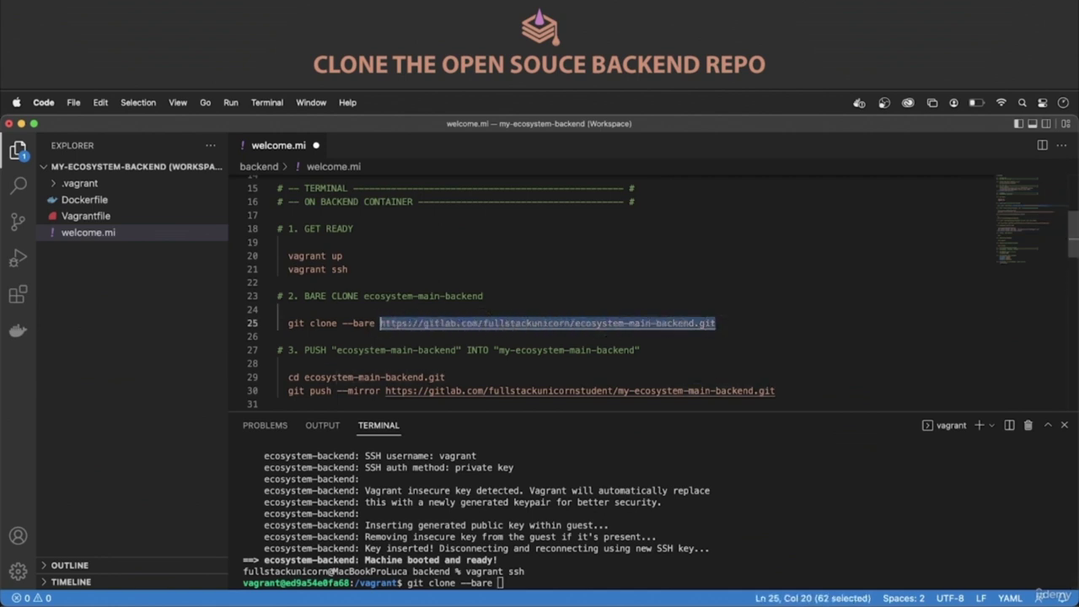
pyautogui.click(593, 576)
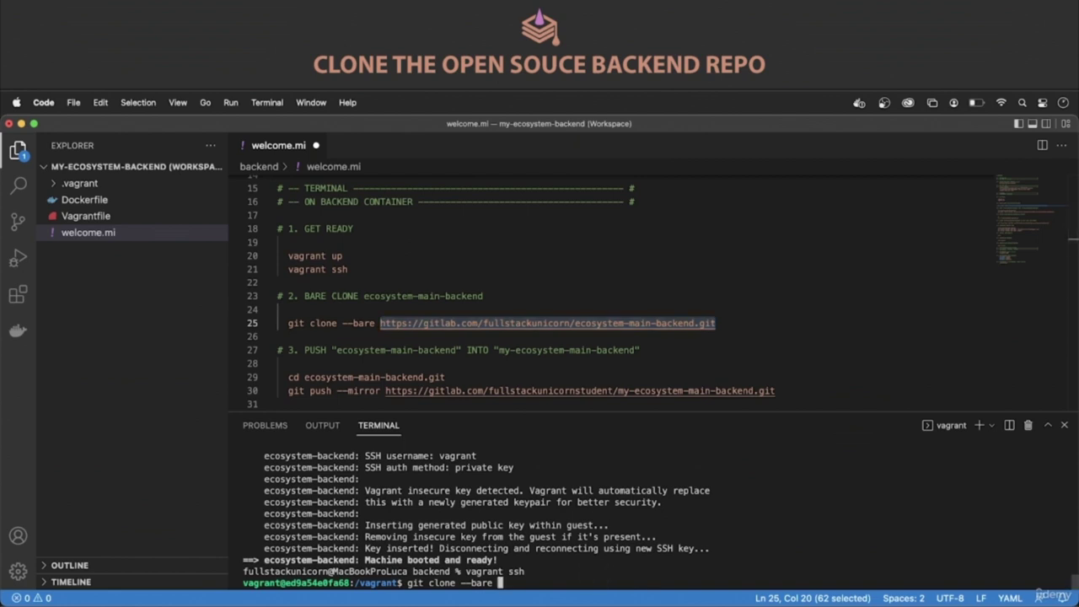
pyautogui.press('super+v')
pyautogui.press('Return')
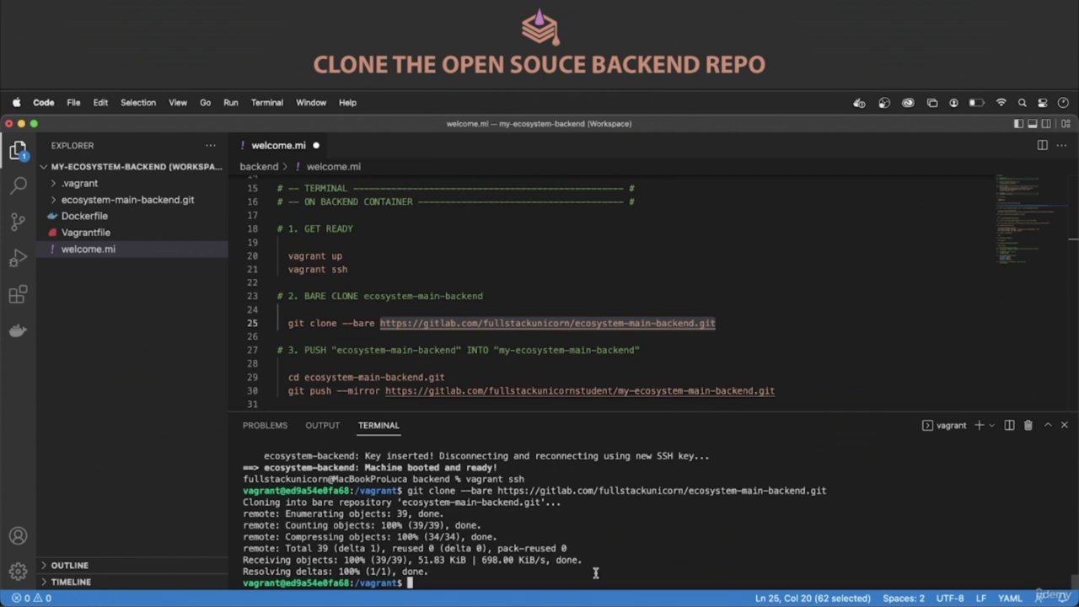
# Change into the cloned ecosystem-main-backend.git folder
pyautogui.scroll(-3, 615, 295)
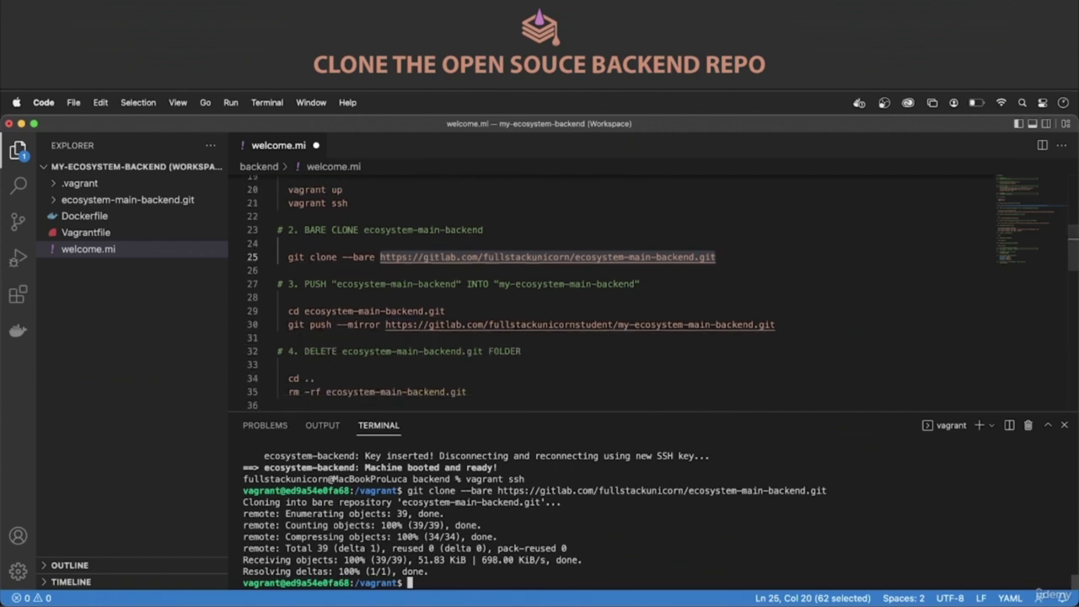
pyautogui.write('cd ec')
pyautogui.press('Tab')
pyautogui.press('Return')
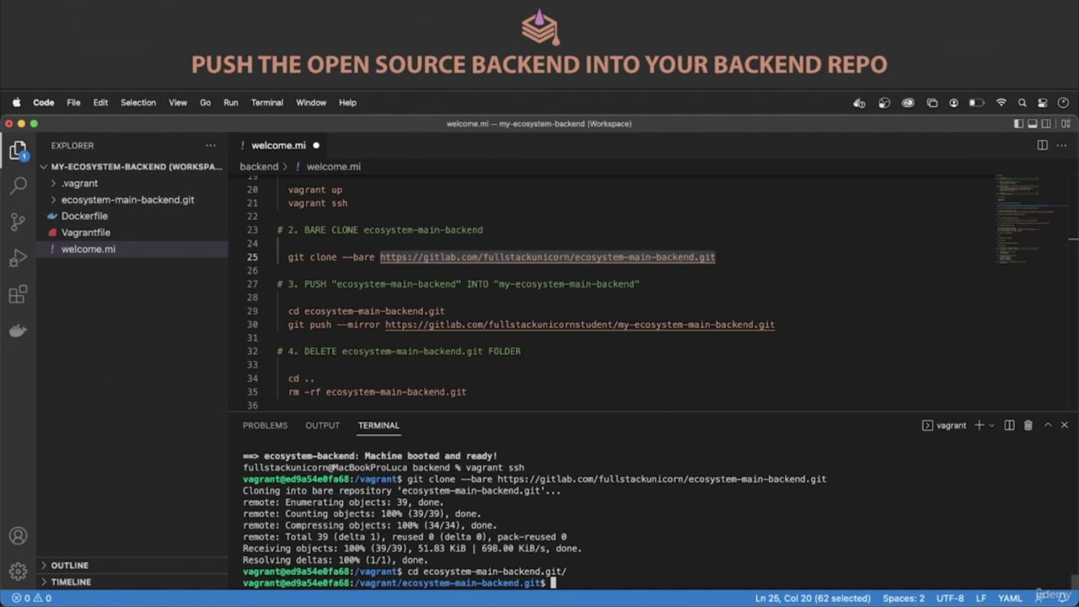
# Mirror-push the clone to the line-30 my-ecosystem-main-backend URL, entering GitLab credentials
pyautogui.write('git push --mirror')
pyautogui.moveTo(775, 324); pyautogui.dragTo(386, 324)
pyautogui.press('super+c')
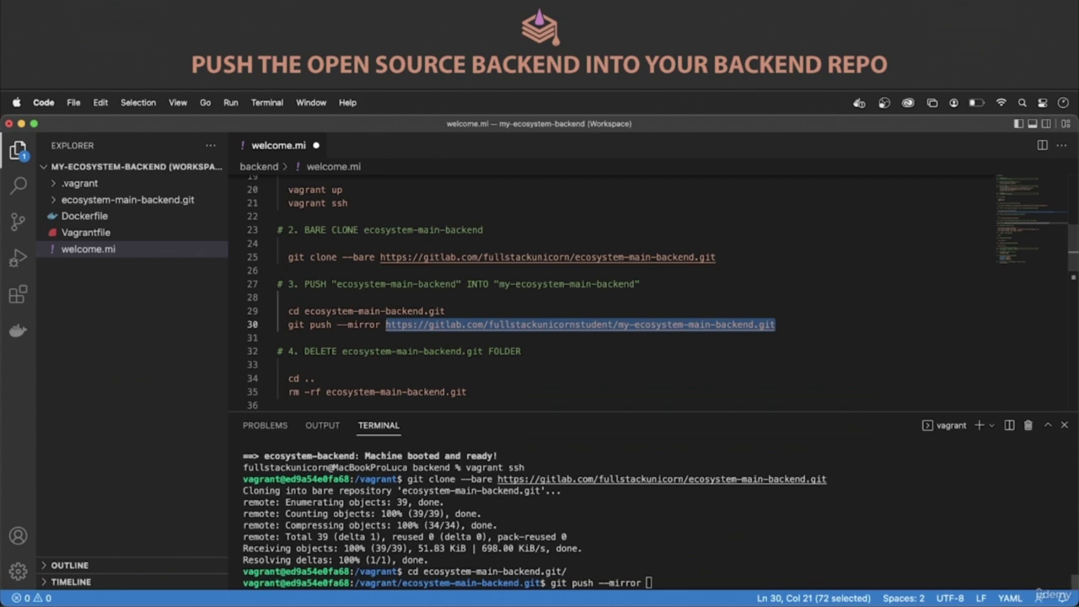
pyautogui.click(665, 580)
pyautogui.press('super+v')
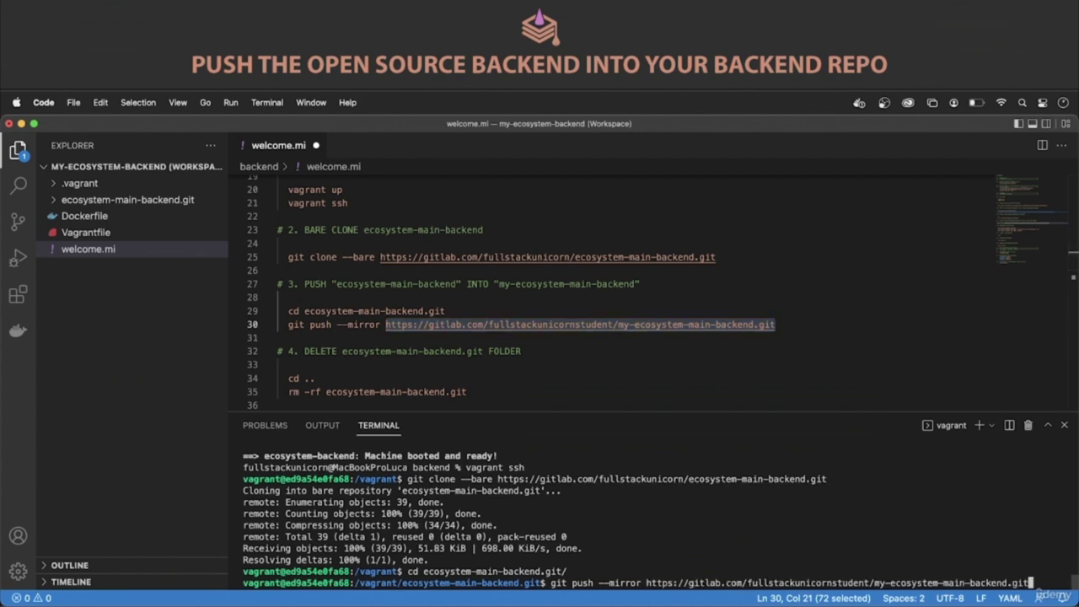
pyautogui.press('Return')
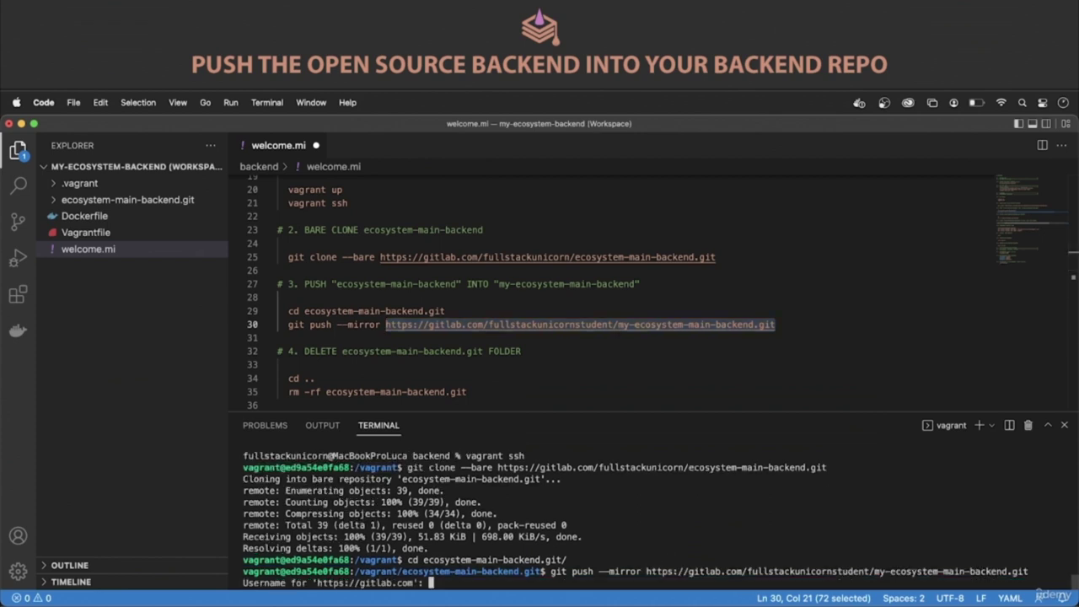
pyautogui.press('Return')
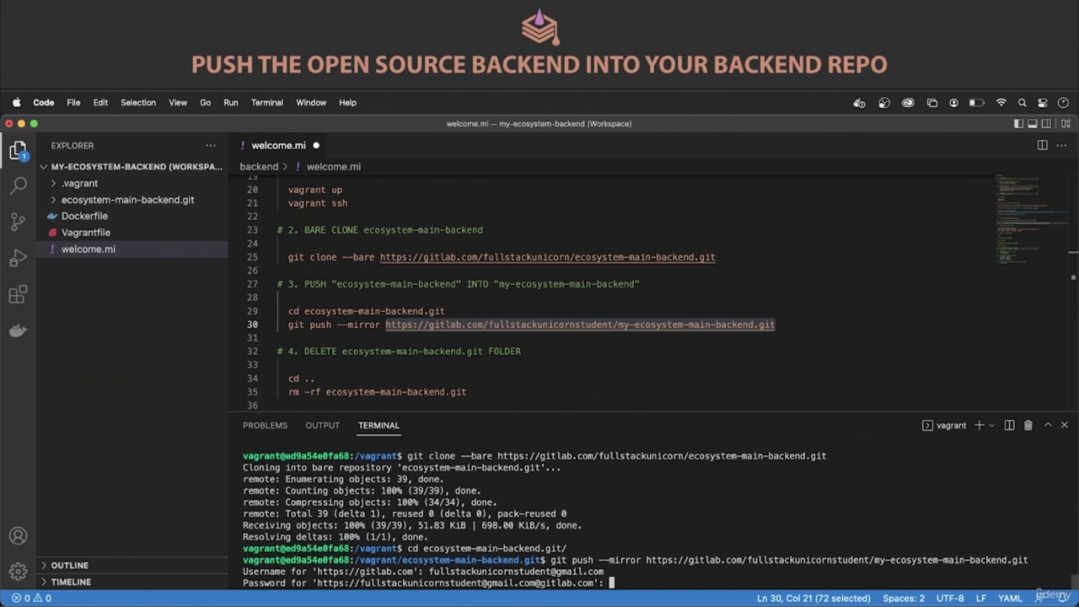
pyautogui.press('Return')
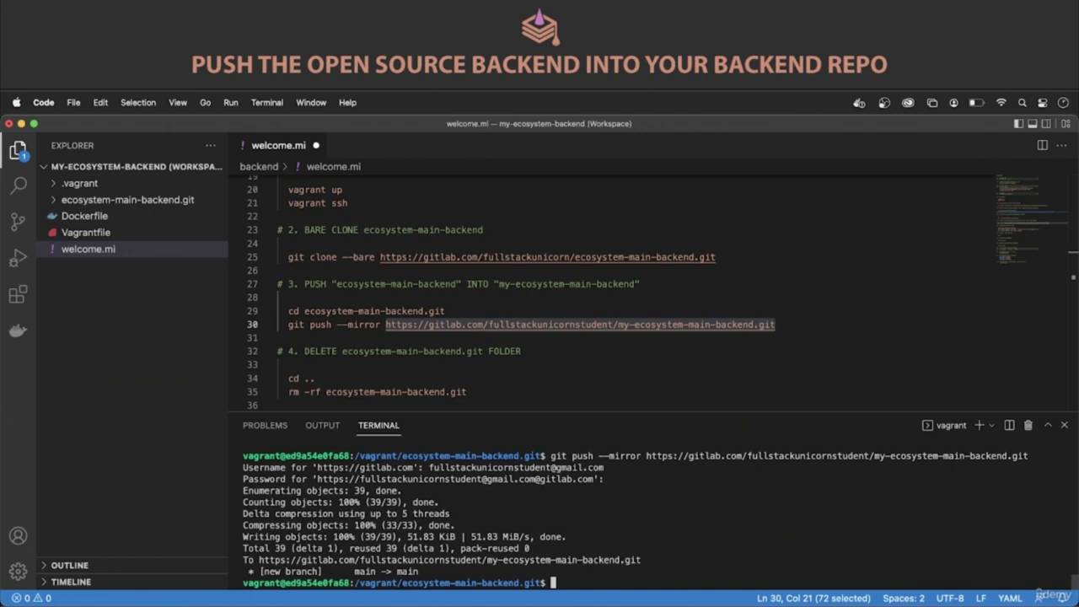
# Go back up to /vagrant and begin an rm -rf command on the clone folder
pyautogui.write('cd ..')
pyautogui.press('Return')
pyautogui.write('rm ')
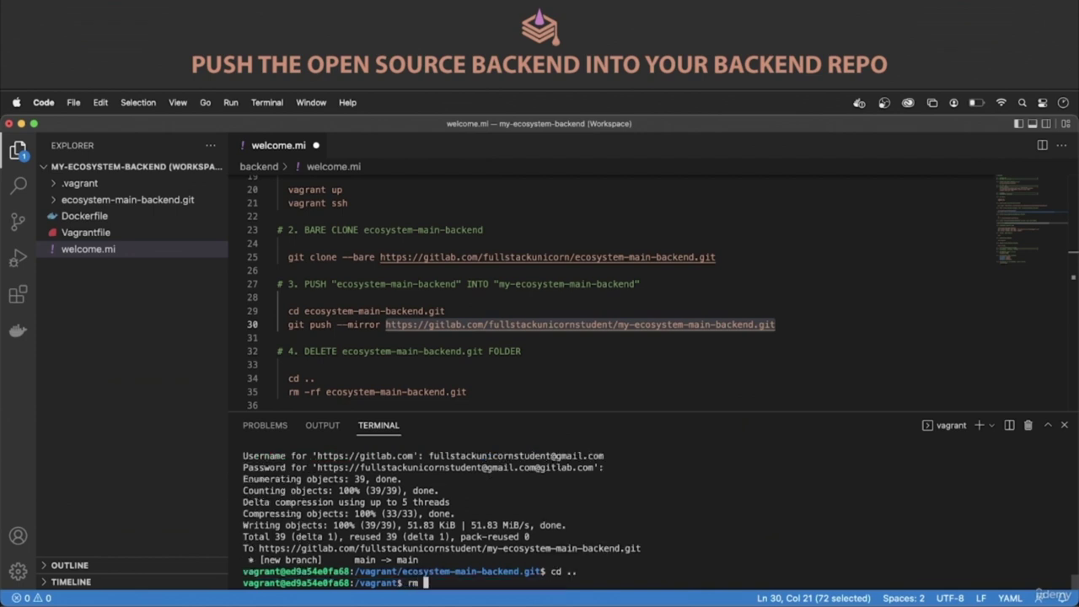
pyautogui.write('-rf e')
# Delete the temporary ecosystem-main-backend.git bare clone folder
pyautogui.press('Tab')
pyautogui.press('Return')
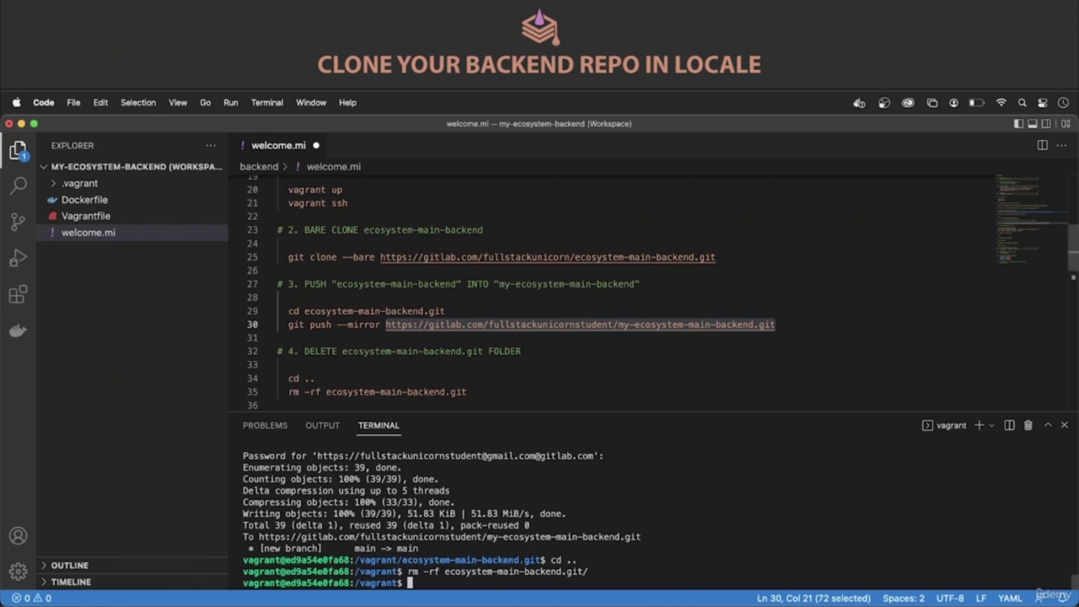
pyautogui.scroll(-5, 619, 294)
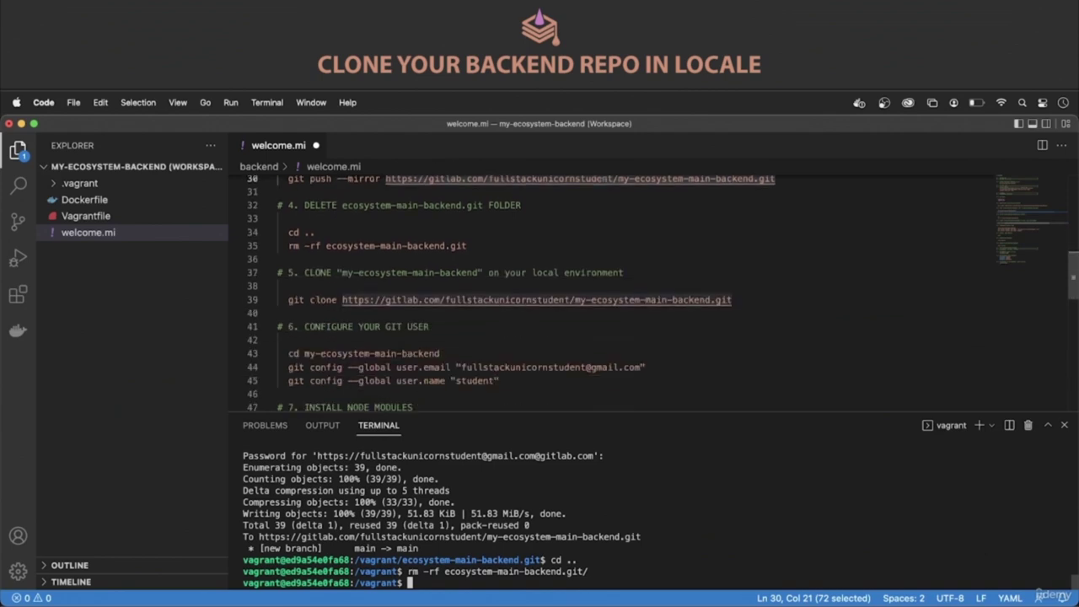
pyautogui.scroll(-1, 619, 294)
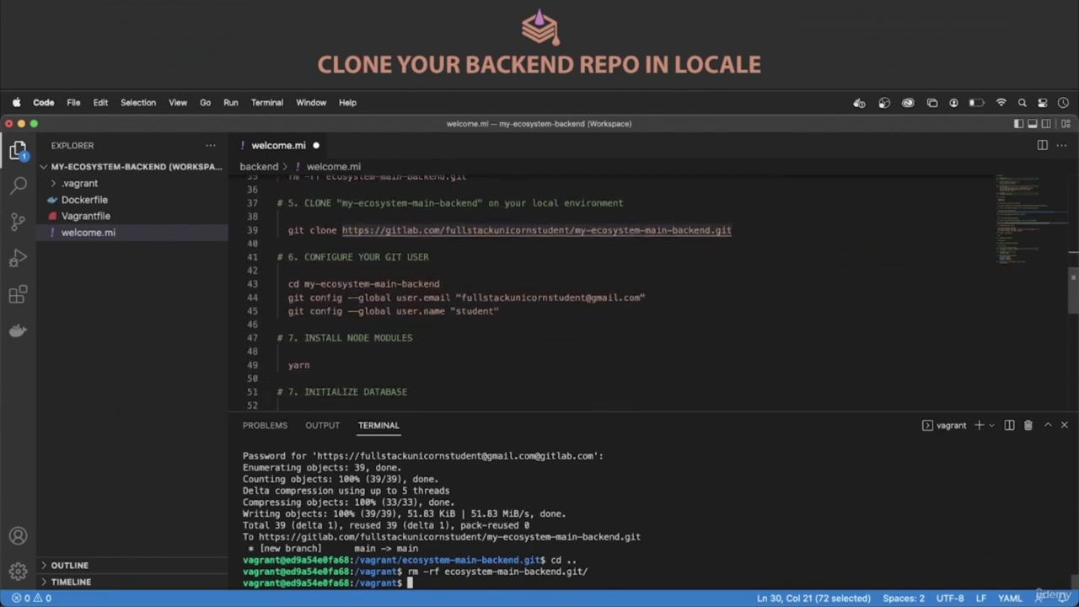
# Git clone the backend repository URL from line 39, entering the GitLab username and password
pyautogui.write('git clone')
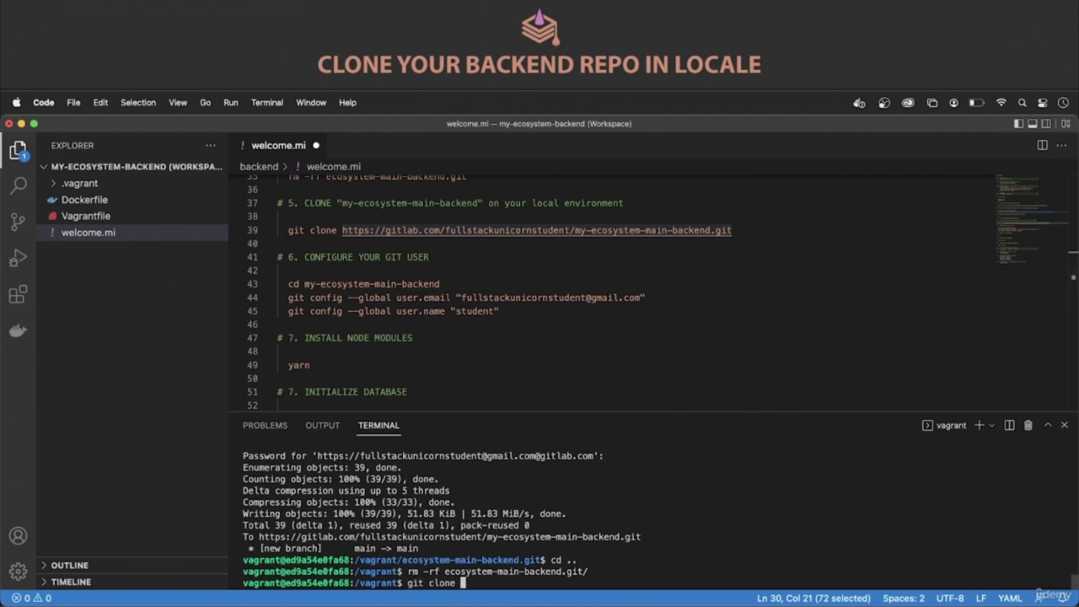
pyautogui.moveTo(731, 230); pyautogui.dragTo(342, 231)
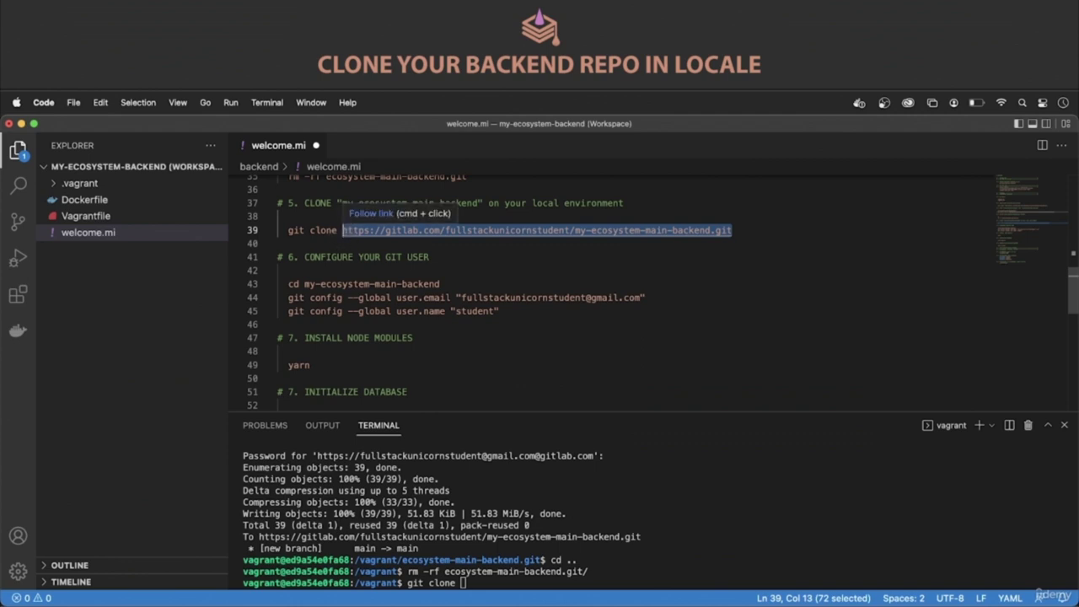
pyautogui.press('super+v')
pyautogui.press('Return')
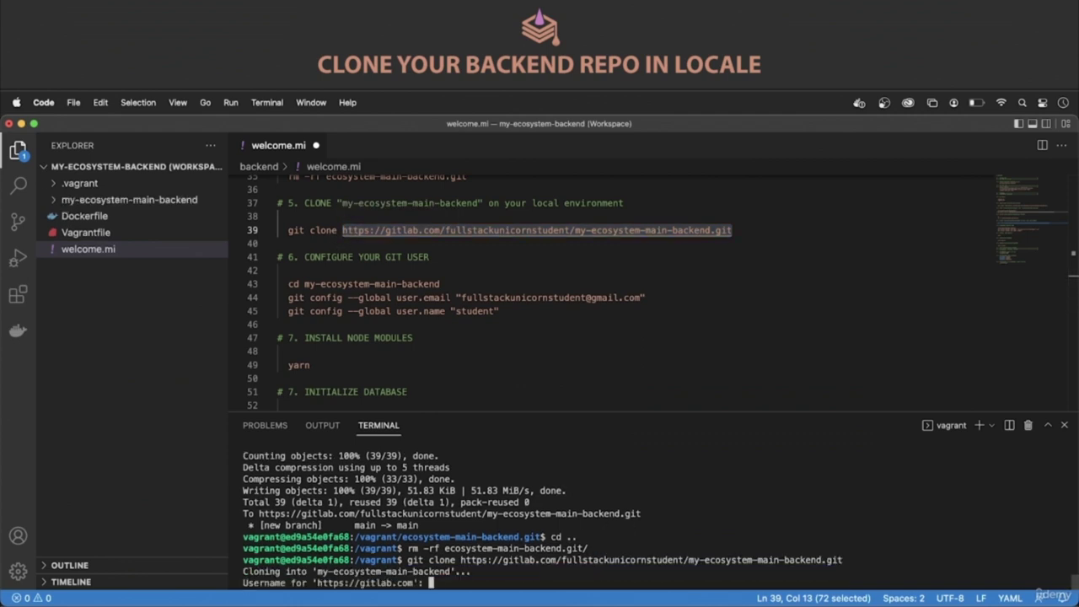
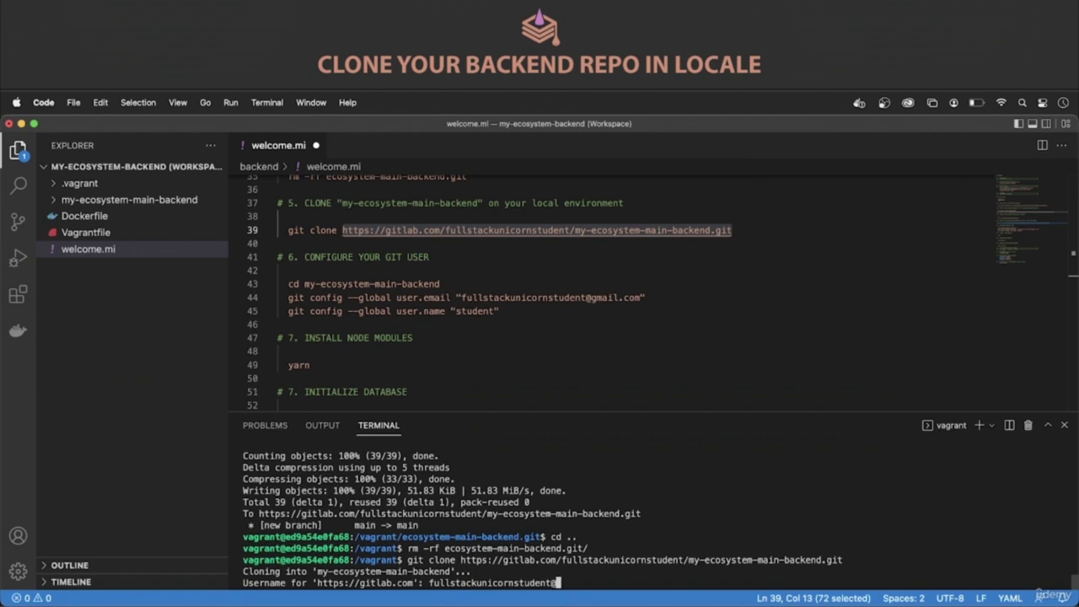
pyautogui.press('Return')
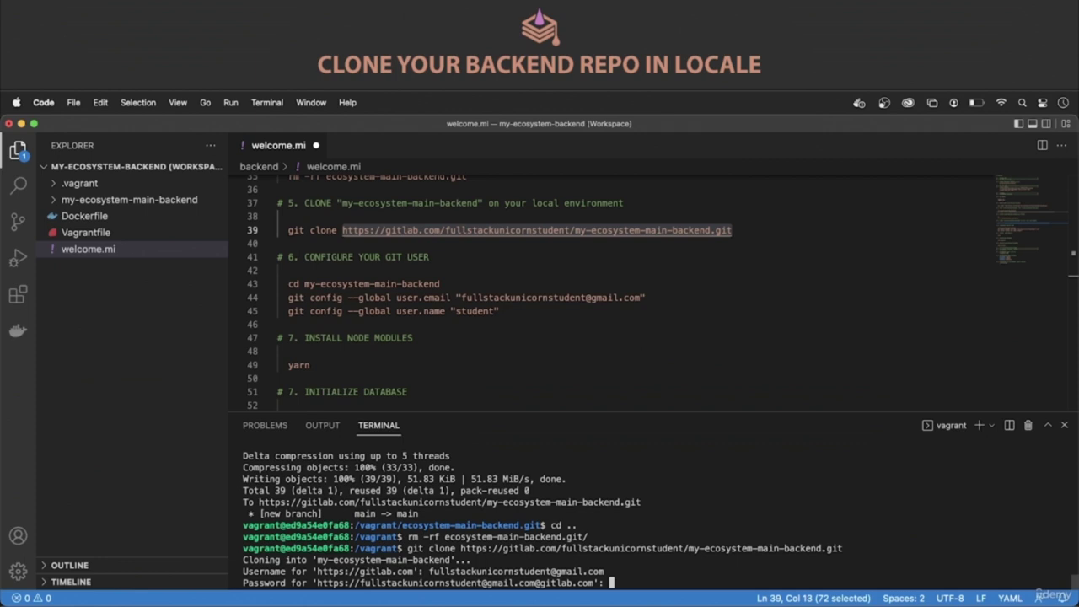
pyautogui.press('Return')
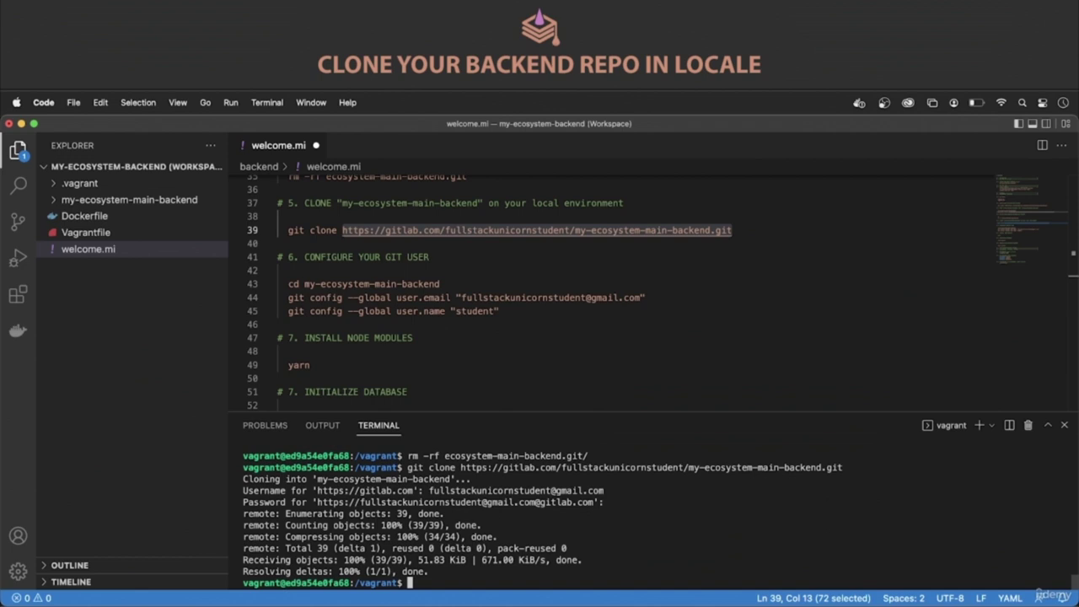
# Change the terminal directory into my-ecosystem-main-backend
pyautogui.write('cd my')
pyautogui.press('Tab')
pyautogui.press('Return')
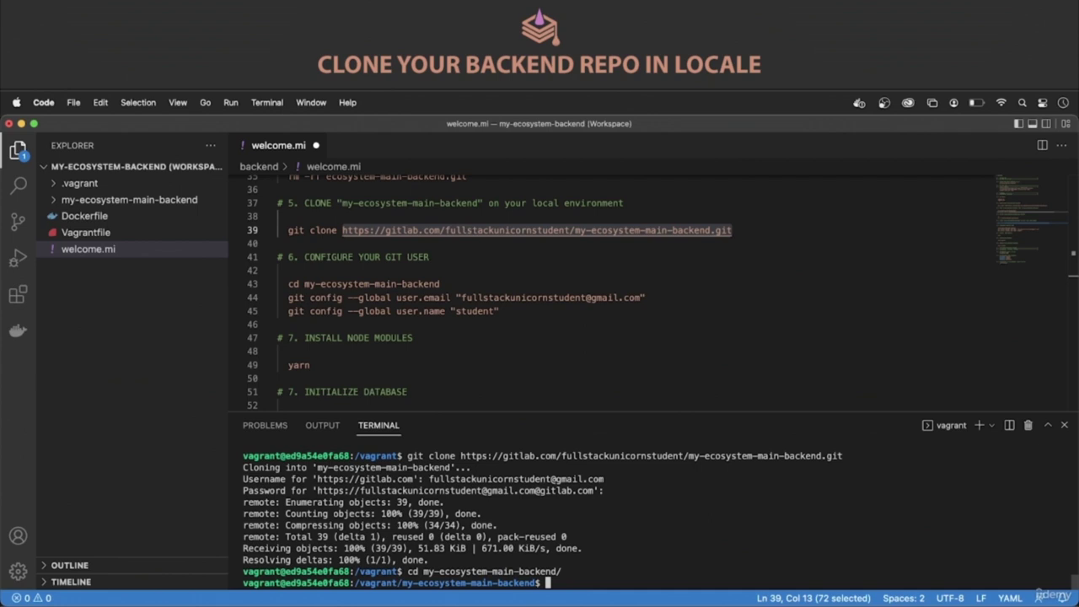
pyautogui.moveTo(645, 298); pyautogui.dragTo(286, 297)
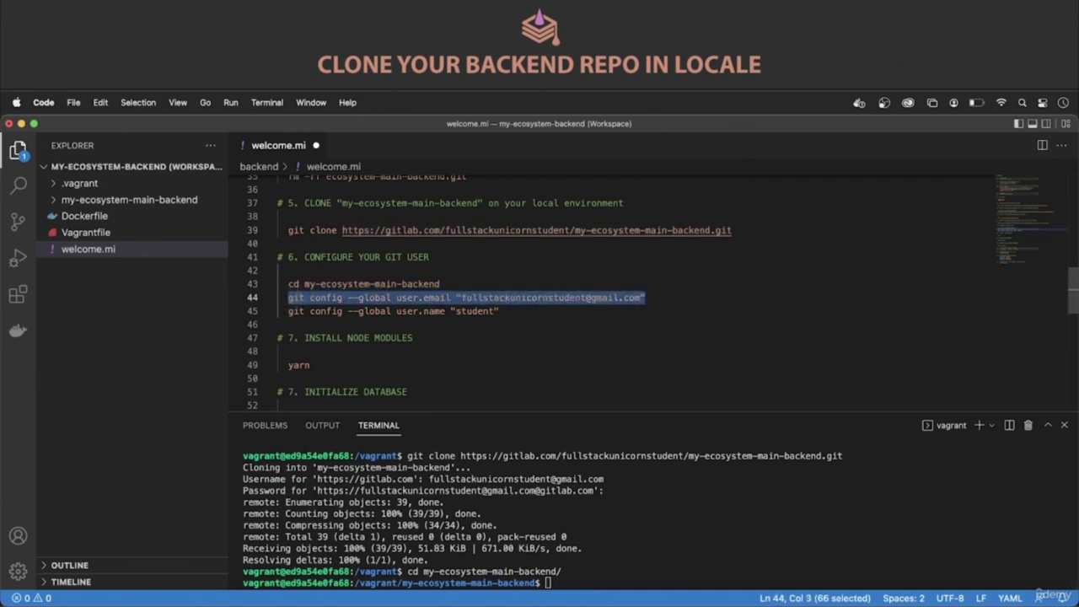
# Run git config --global for the account's user.email and user.name 'student' from lines 44–45
pyautogui.press('super+c')
pyautogui.click(643, 576)
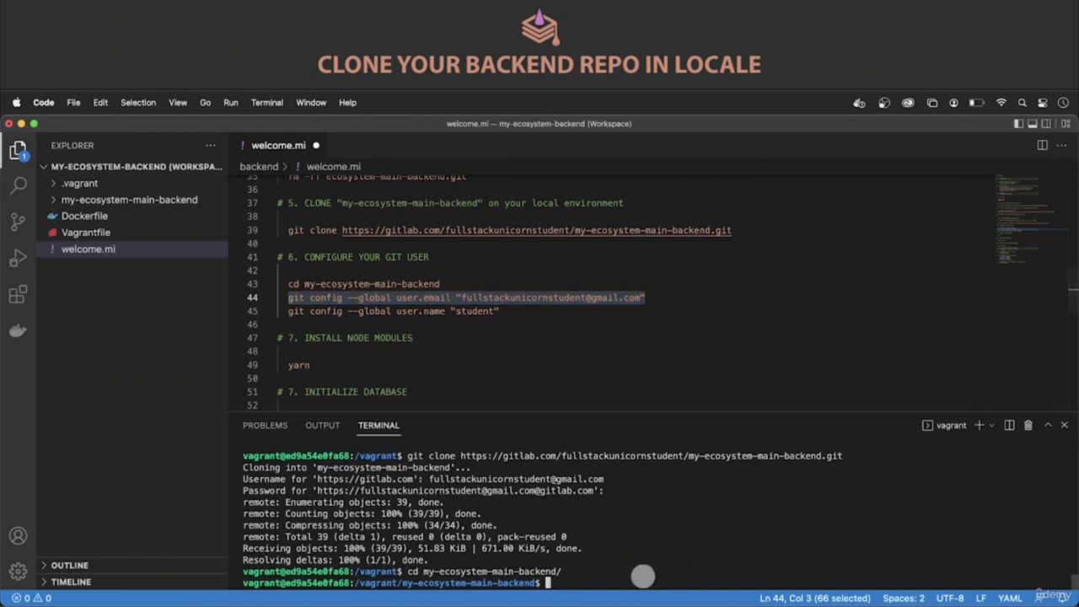
pyautogui.press('super+v')
pyautogui.press('Return')
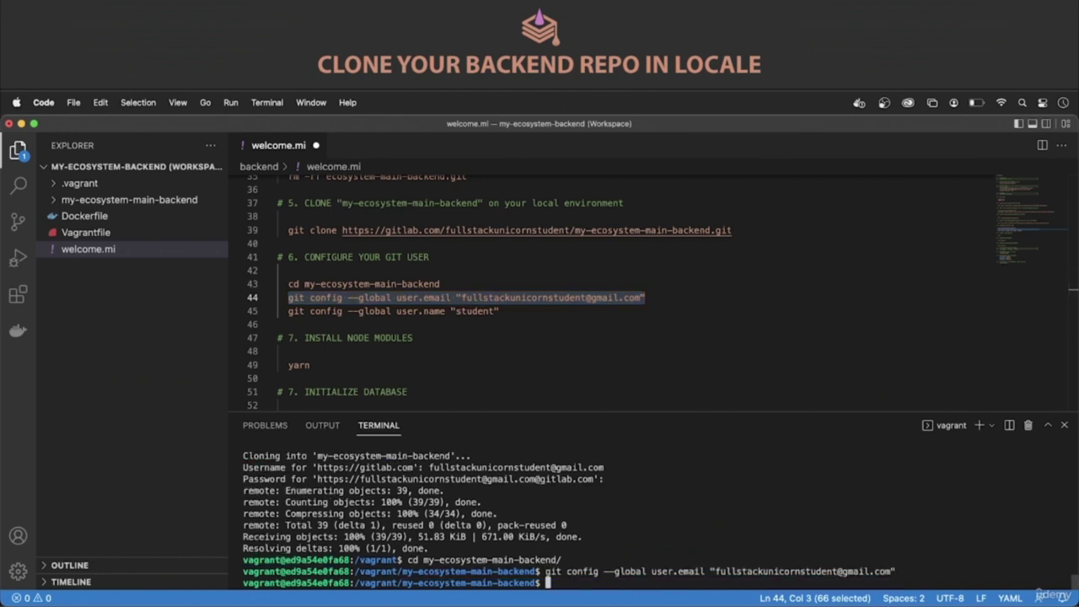
pyautogui.moveTo(498, 311); pyautogui.dragTo(288, 311)
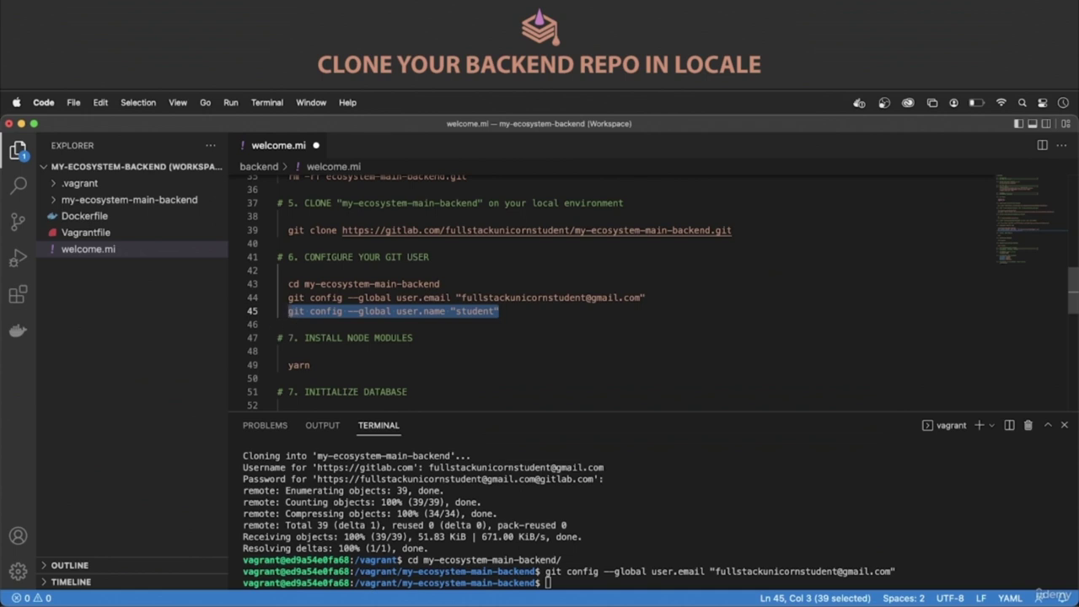
pyautogui.press('super+c')
pyautogui.hotkey('ctrl', '`')
pyautogui.press('super+v')
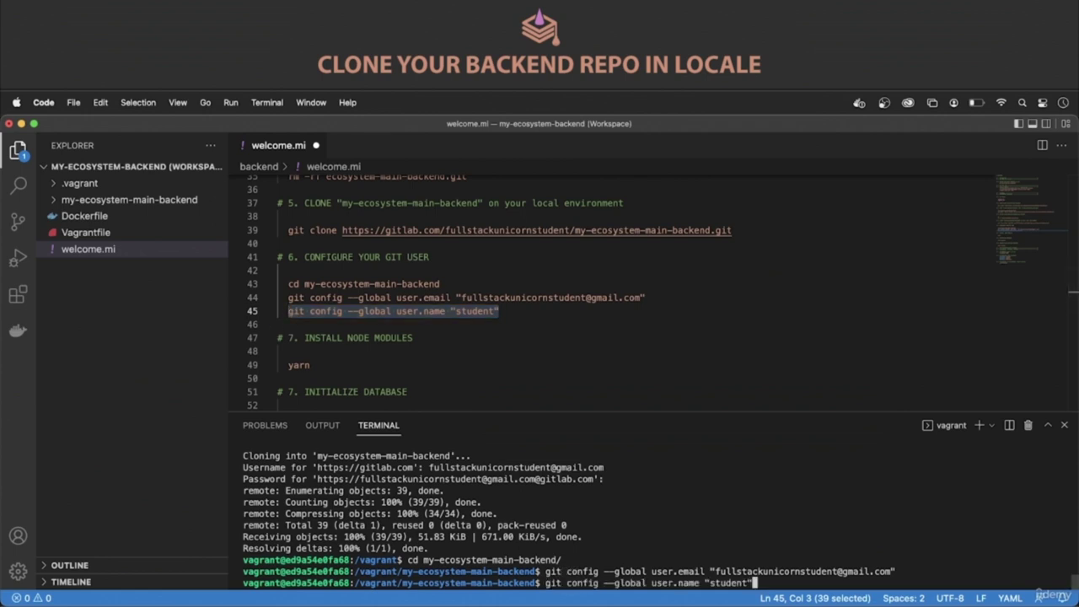
pyautogui.press('Return')
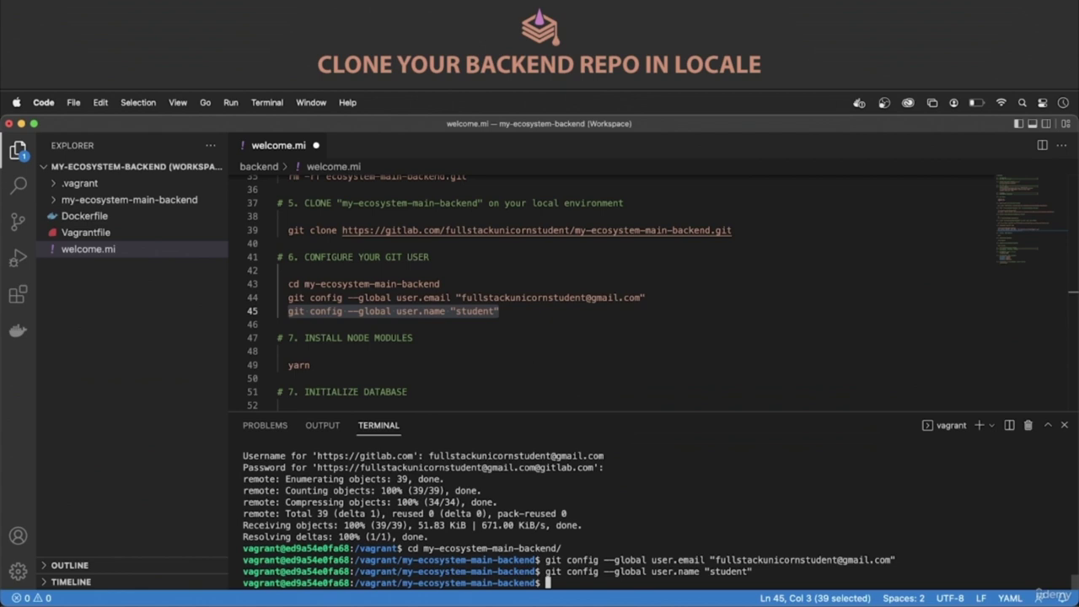
pyautogui.scroll(-4, 590, 290)
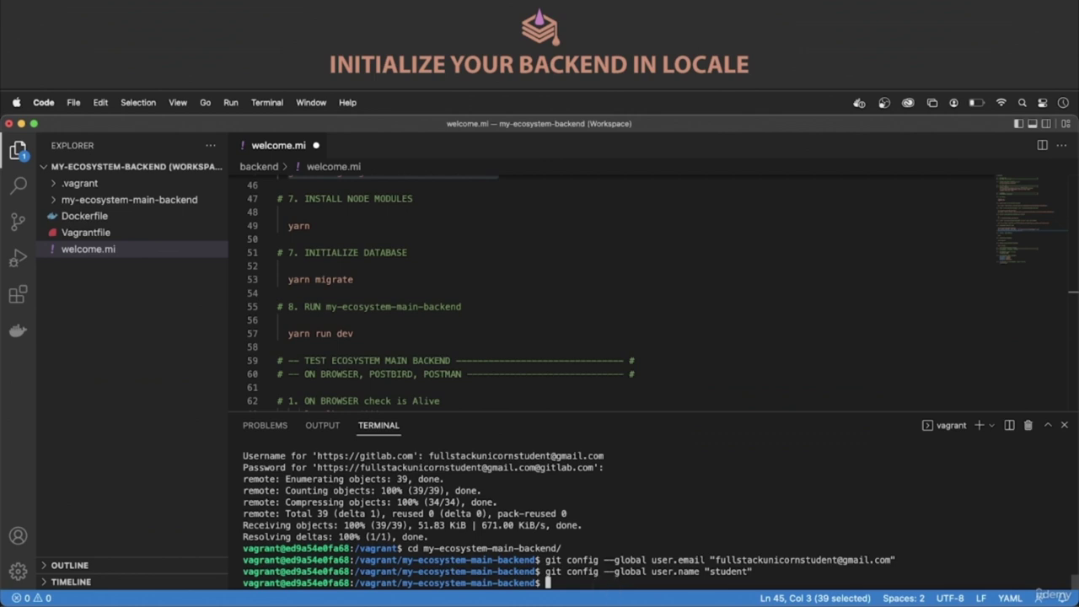
# Run yarn to install node modules, then yarn migrate to sync the MainLocal database
pyautogui.write('yarn')
pyautogui.press('Return')
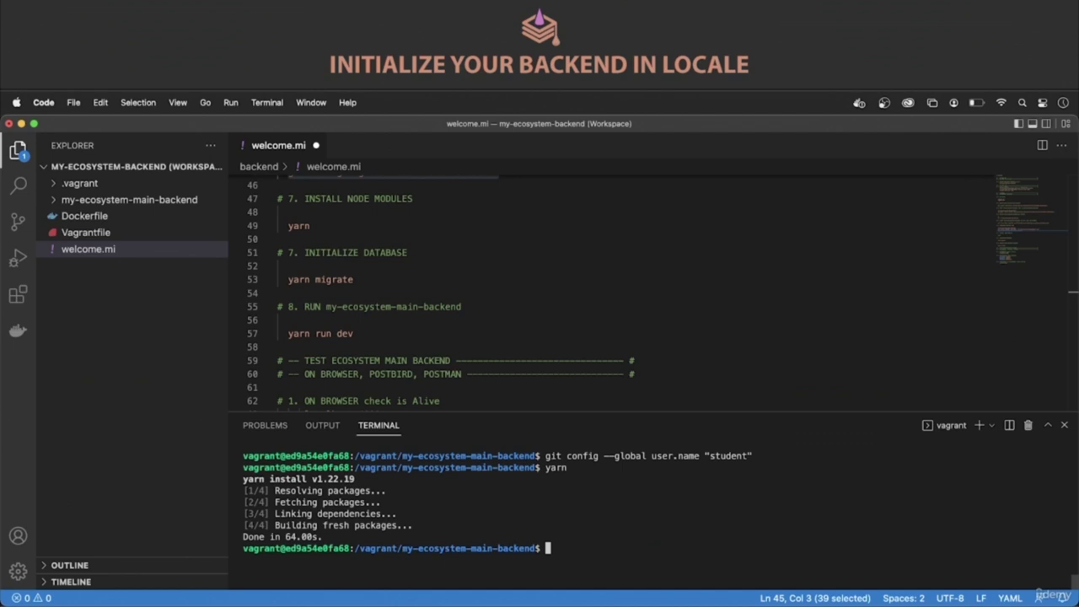
pyautogui.write('yarn migrate')
pyautogui.press('Return')
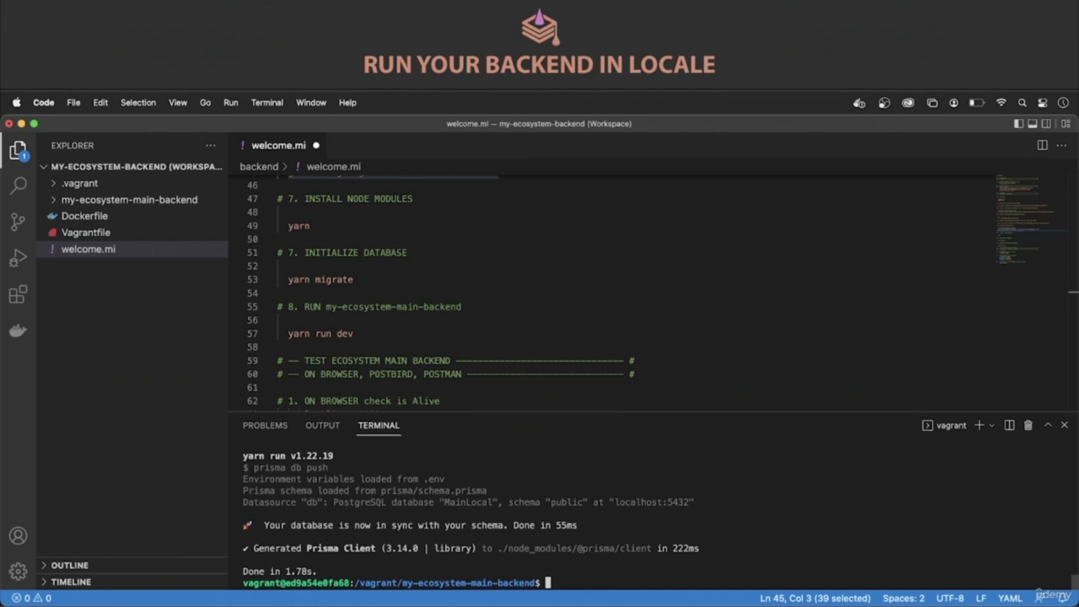
# Start the backend with yarn run dev so Apollo Server listens on localhost:4000
pyautogui.write('yarn run dev')
pyautogui.press('Return')
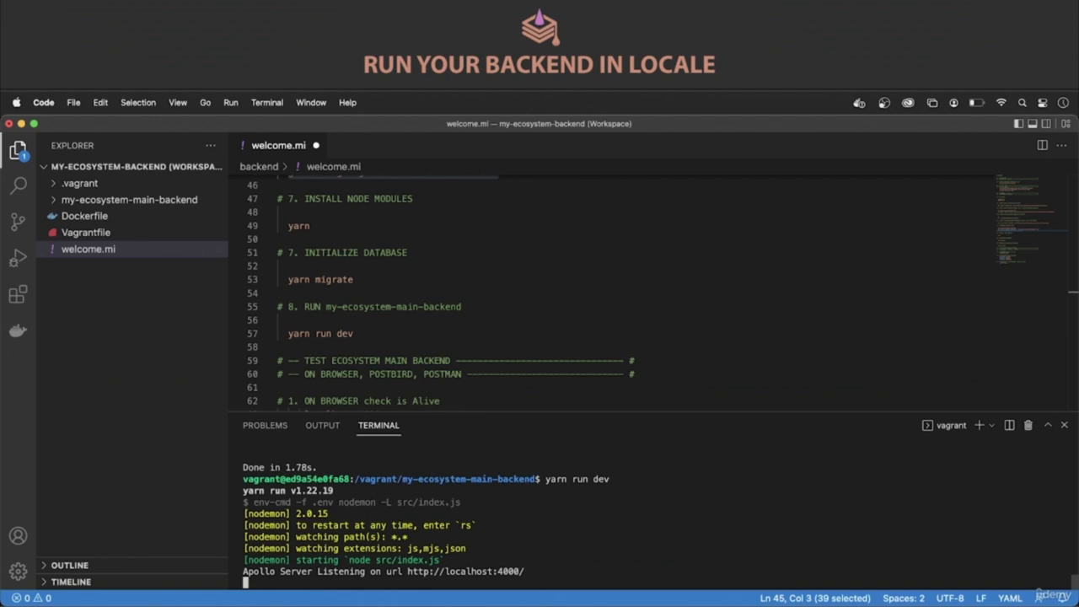
pyautogui.scroll(-5, 590, 286)
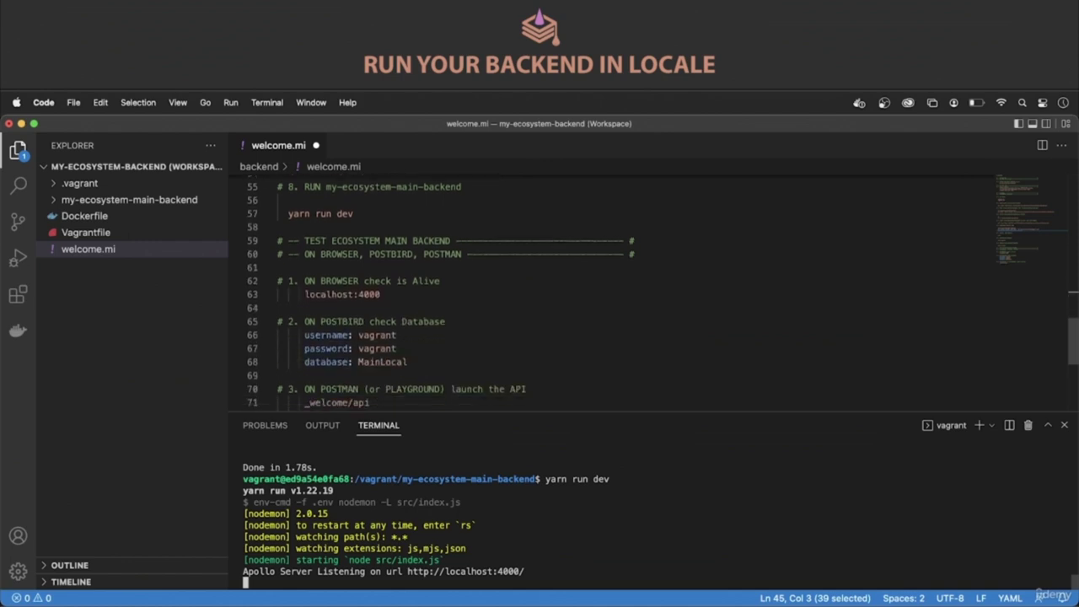
pyautogui.scroll(-1, 590, 287)
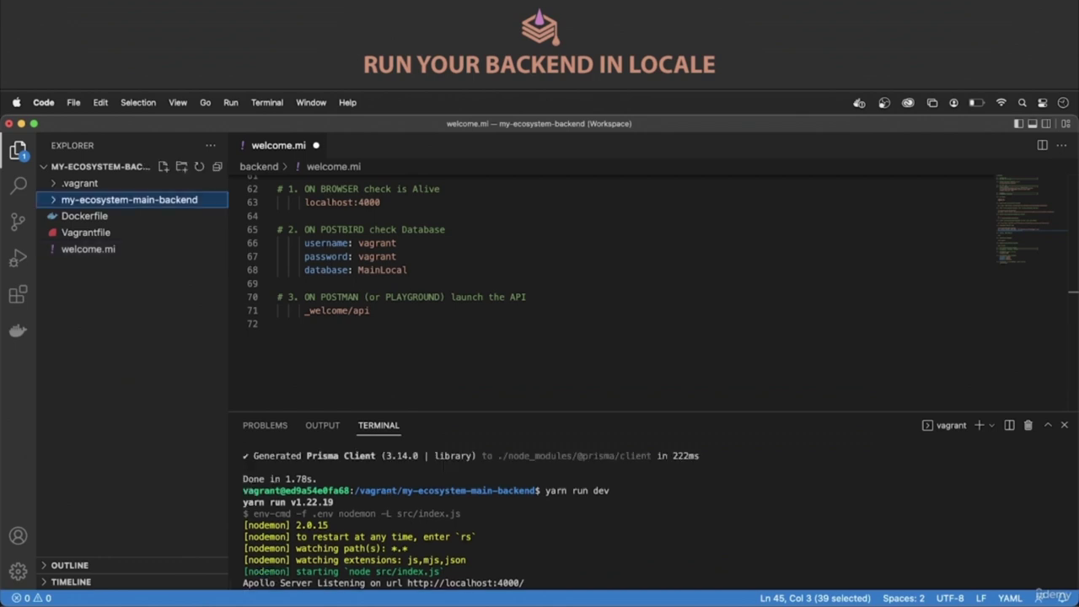
pyautogui.click(316, 145)
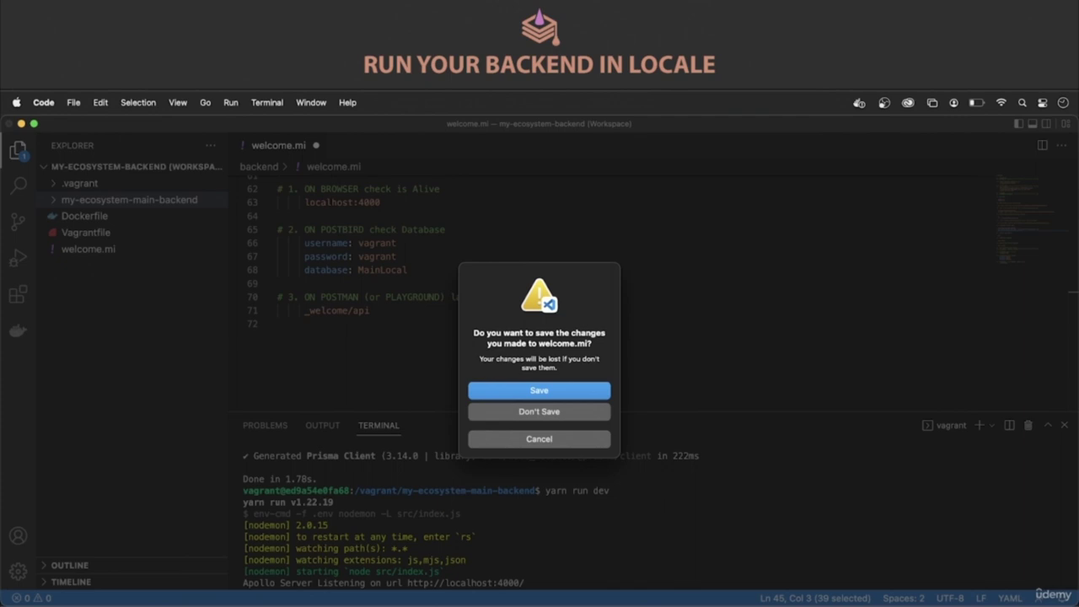
# Close welcome.mi and browse the Element queries and createElement mutation in the localhost:4000 schema
pyautogui.press('Return')
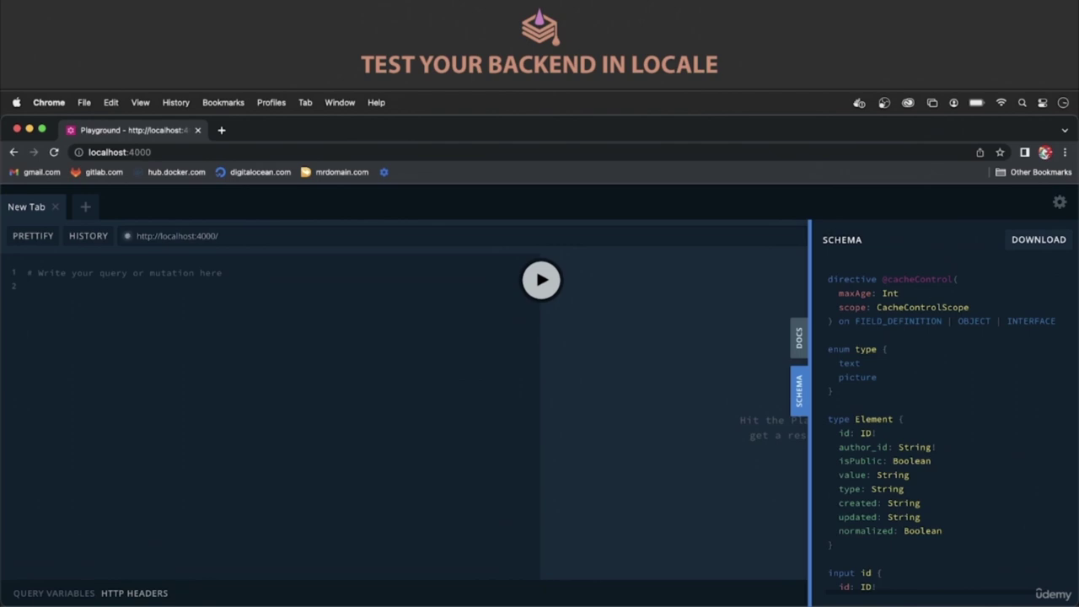
pyautogui.scroll(-2, 941, 428)
pyautogui.scroll(-2, 941, 428)
pyautogui.scroll(-3, 941, 429)
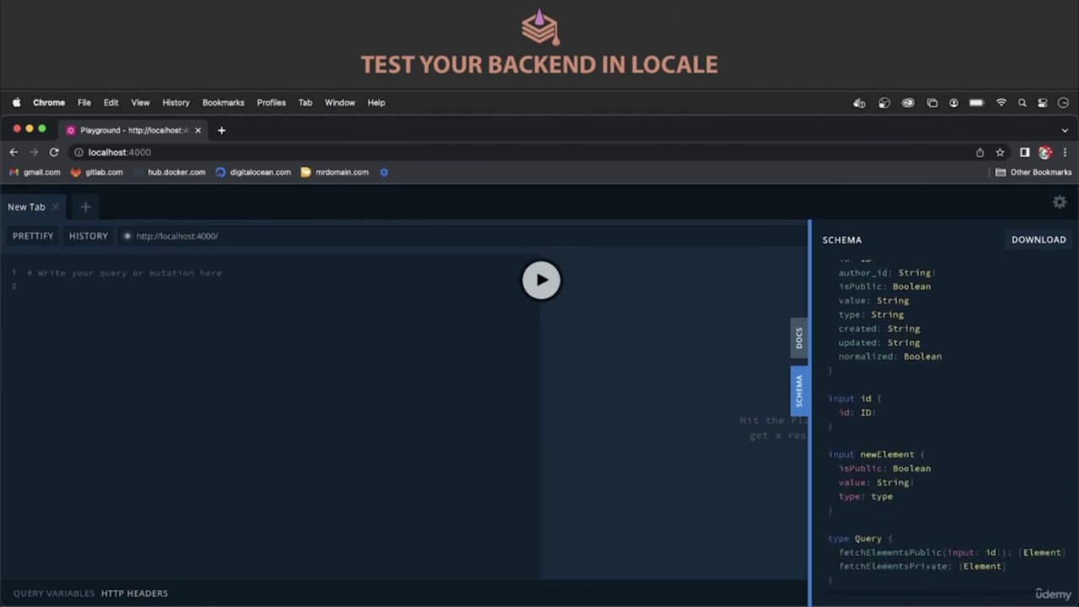
pyautogui.scroll(-4, 942, 428)
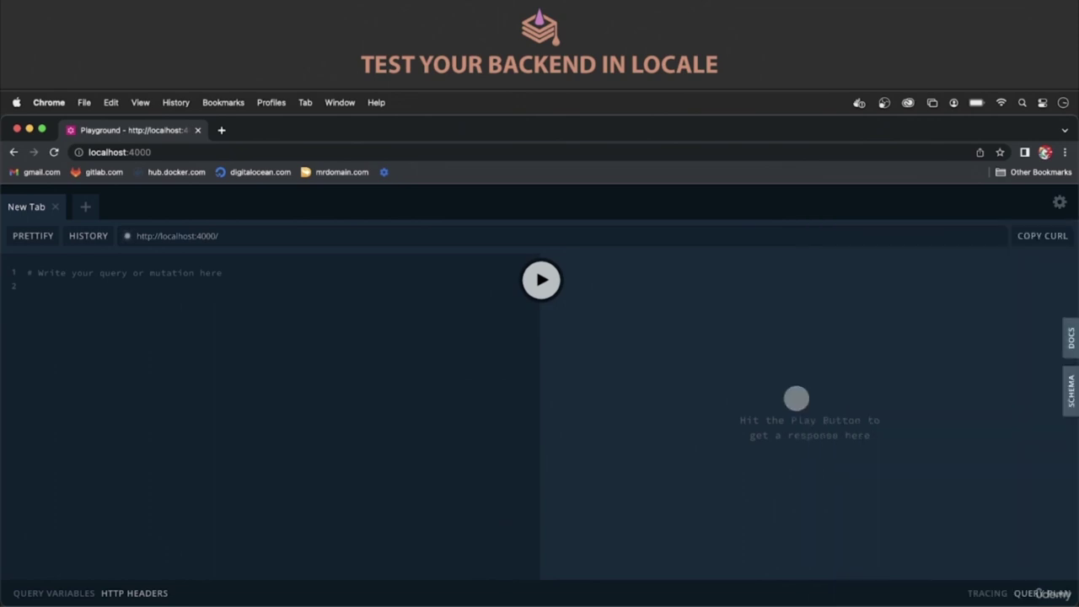
pyautogui.press('super+Tab')
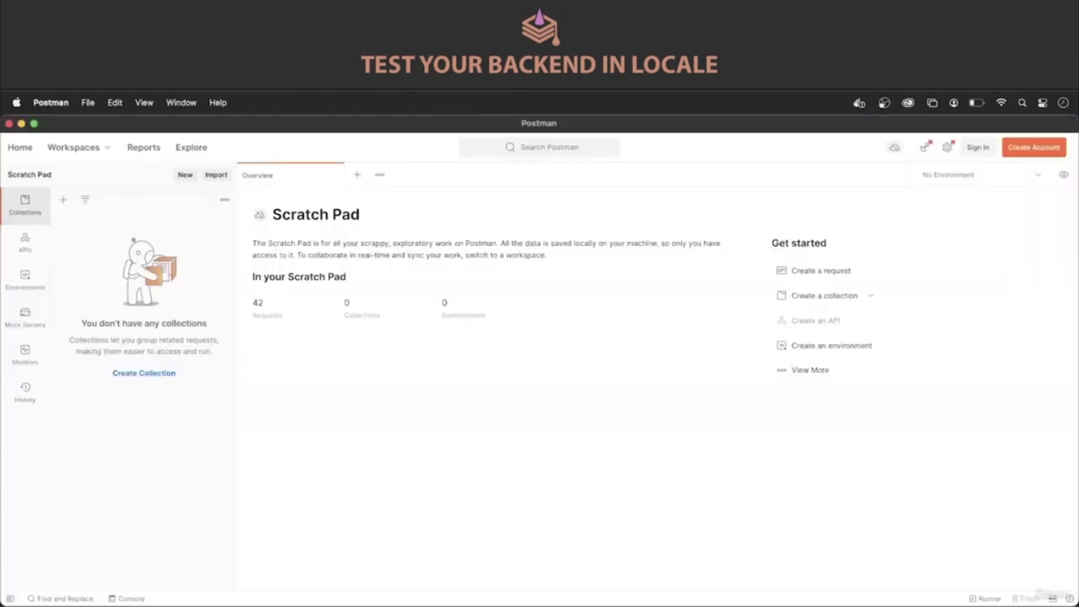
# Import collection.json from my-ecosystem-main-backend/_welcome/api/postman and expand the collection
pyautogui.click(215, 174)
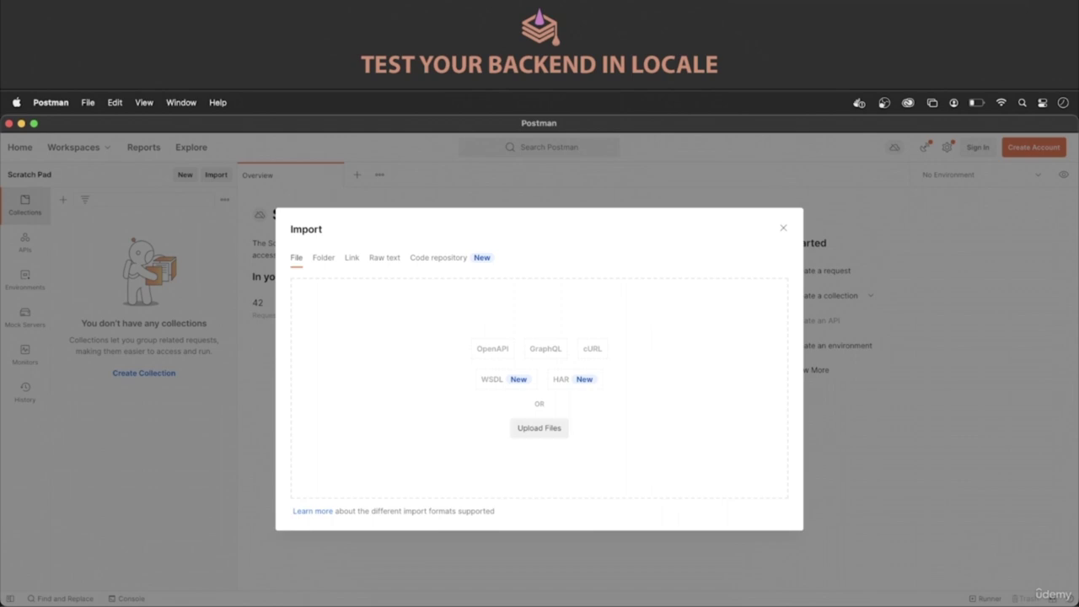
pyautogui.click(538, 427)
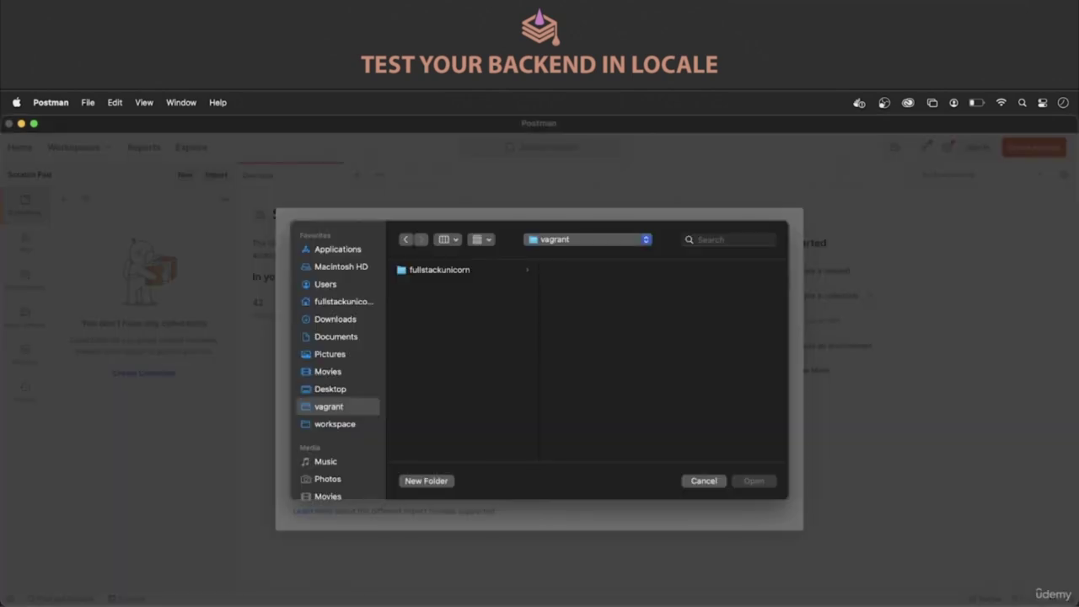
pyautogui.click(443, 269)
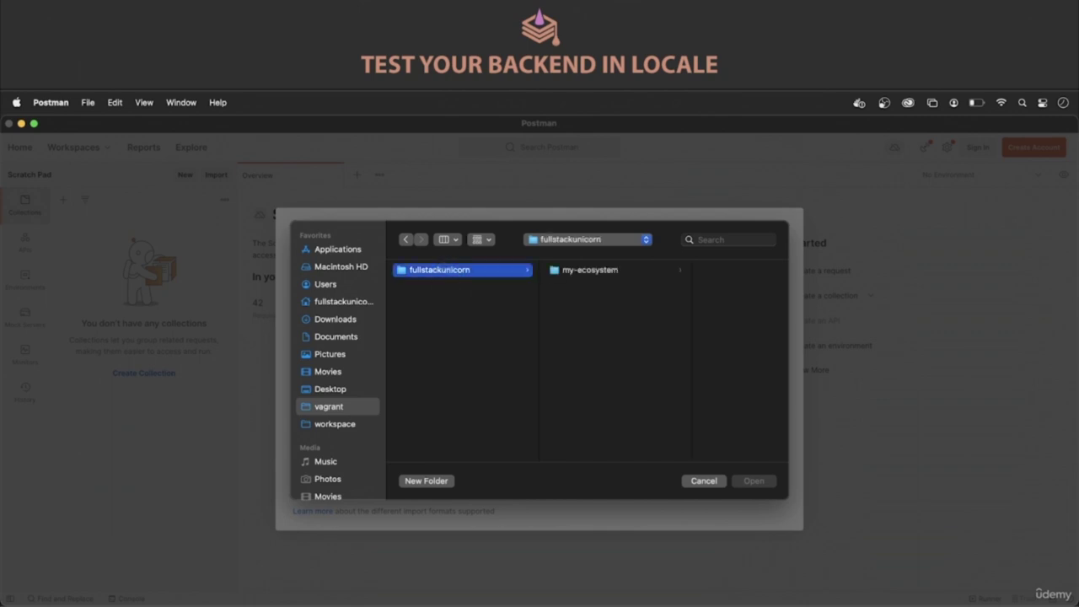
pyautogui.click(573, 270)
pyautogui.click(679, 283)
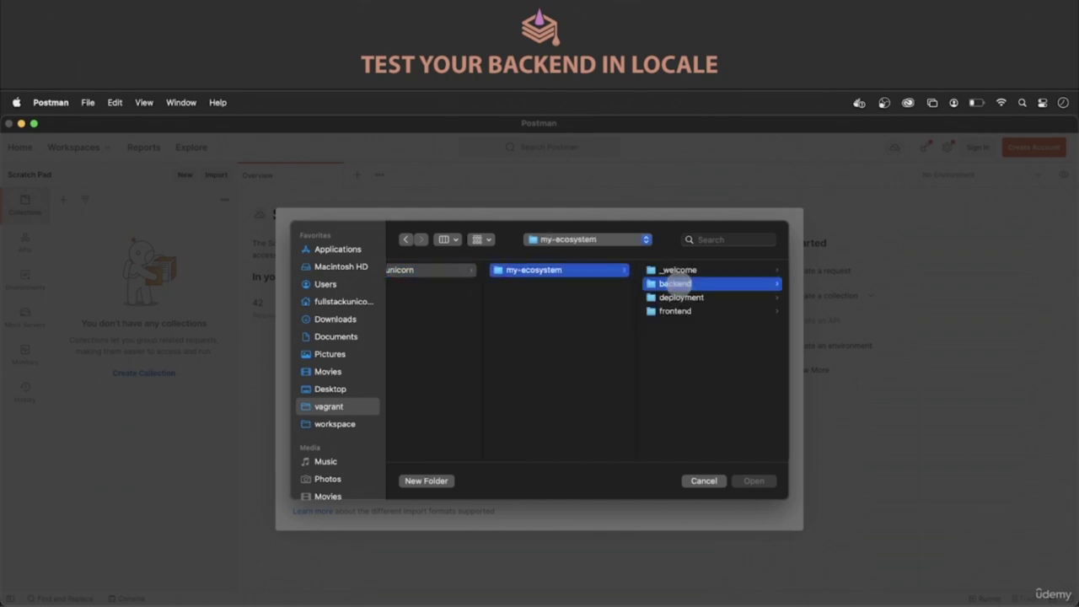
pyautogui.click(686, 270)
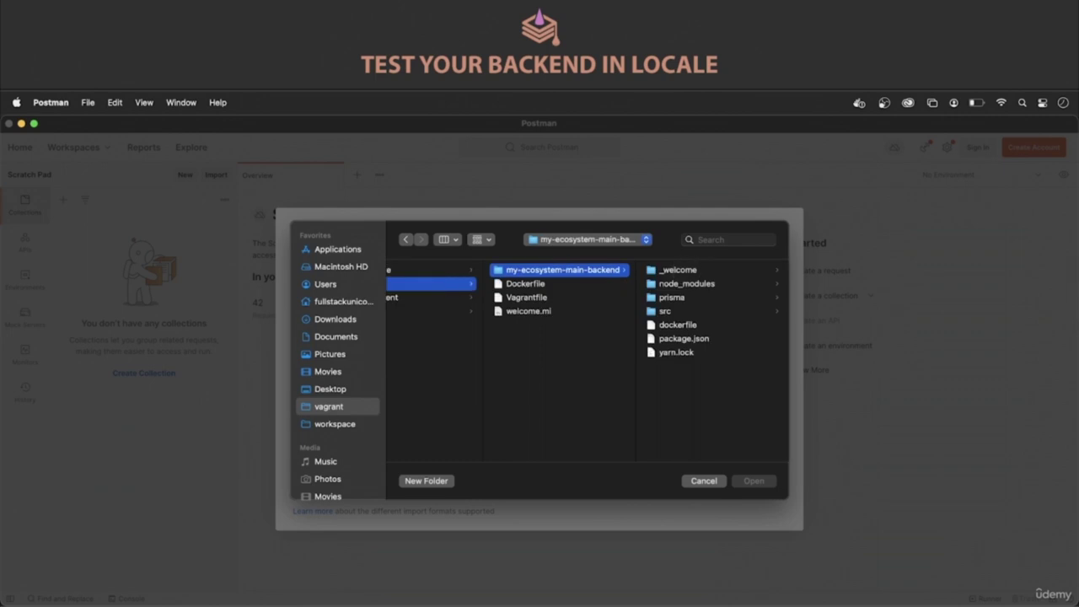
pyautogui.click(679, 269)
pyautogui.click(678, 270)
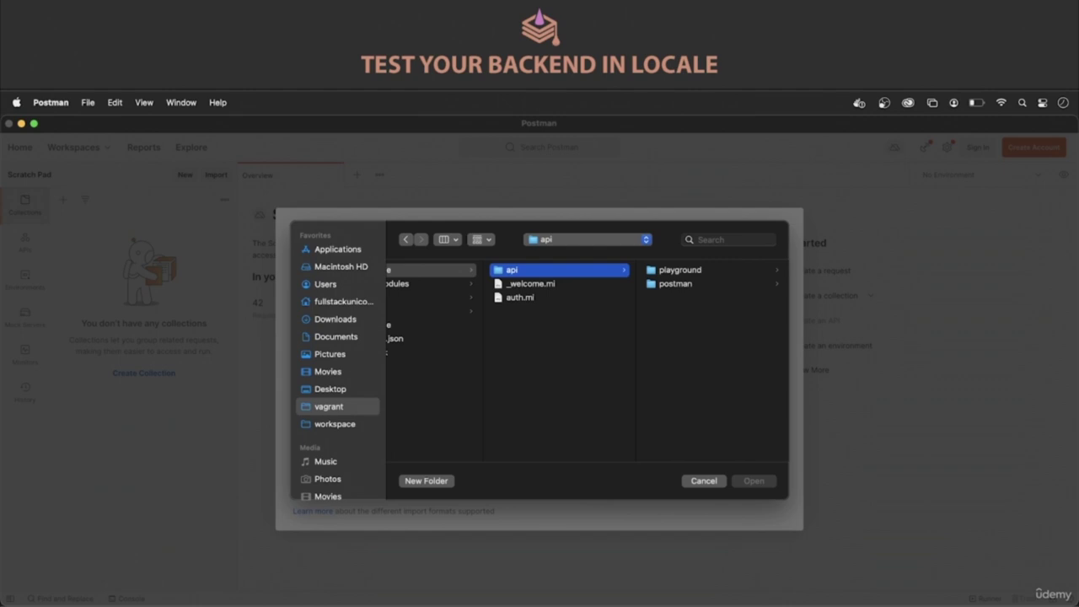
pyautogui.click(675, 283)
pyautogui.click(686, 270)
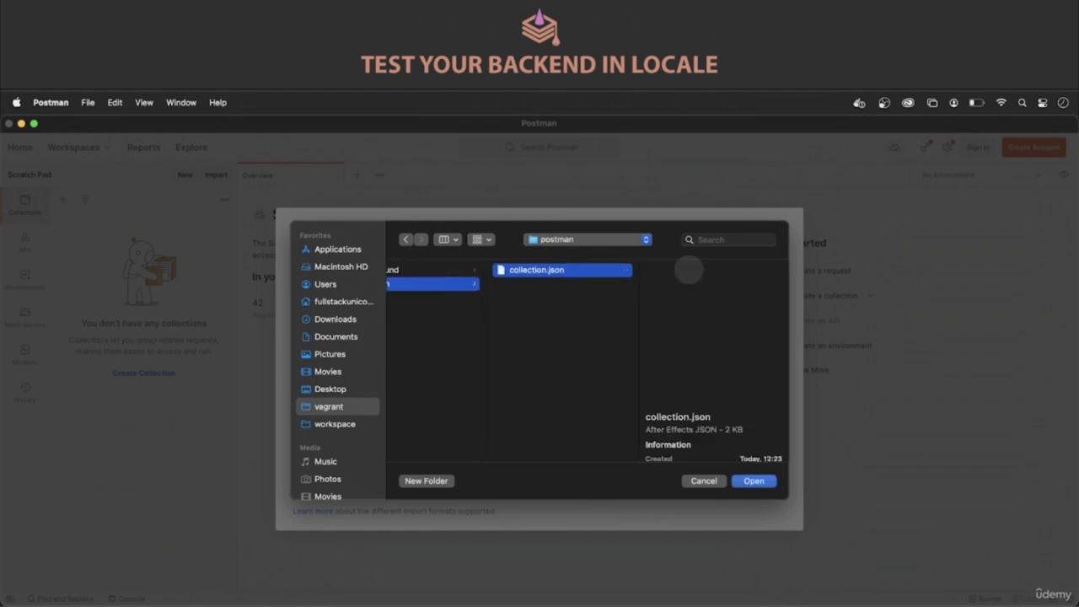
pyautogui.click(753, 480)
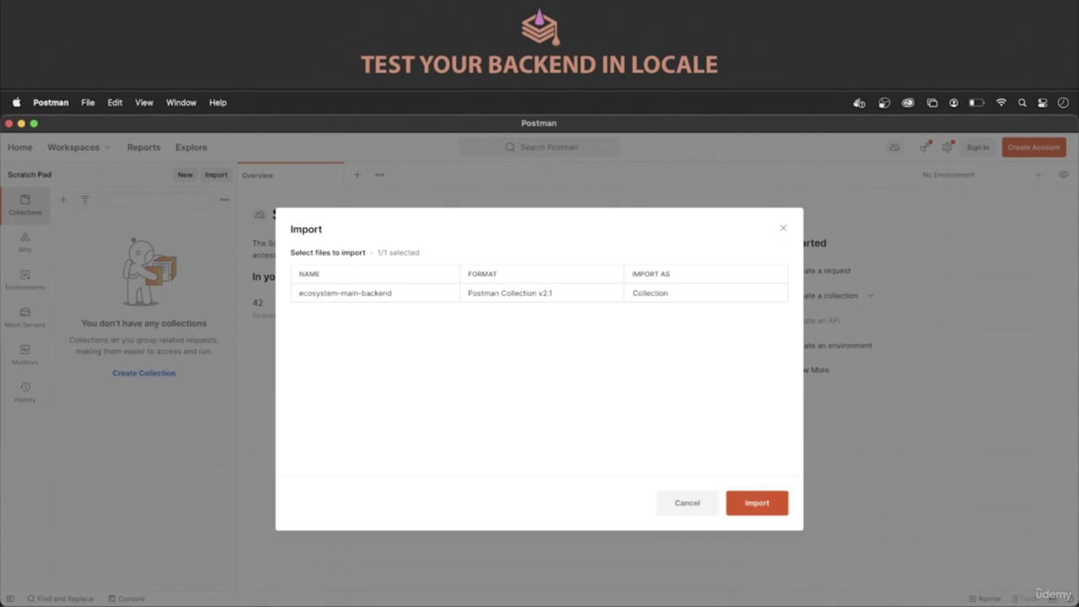
pyautogui.click(756, 503)
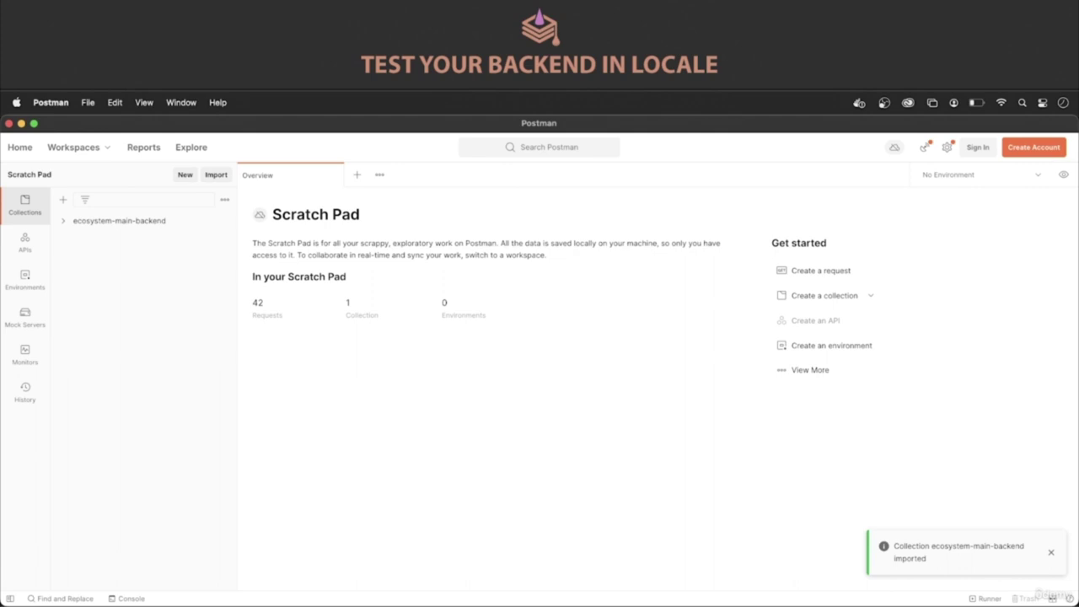
pyautogui.click(64, 221)
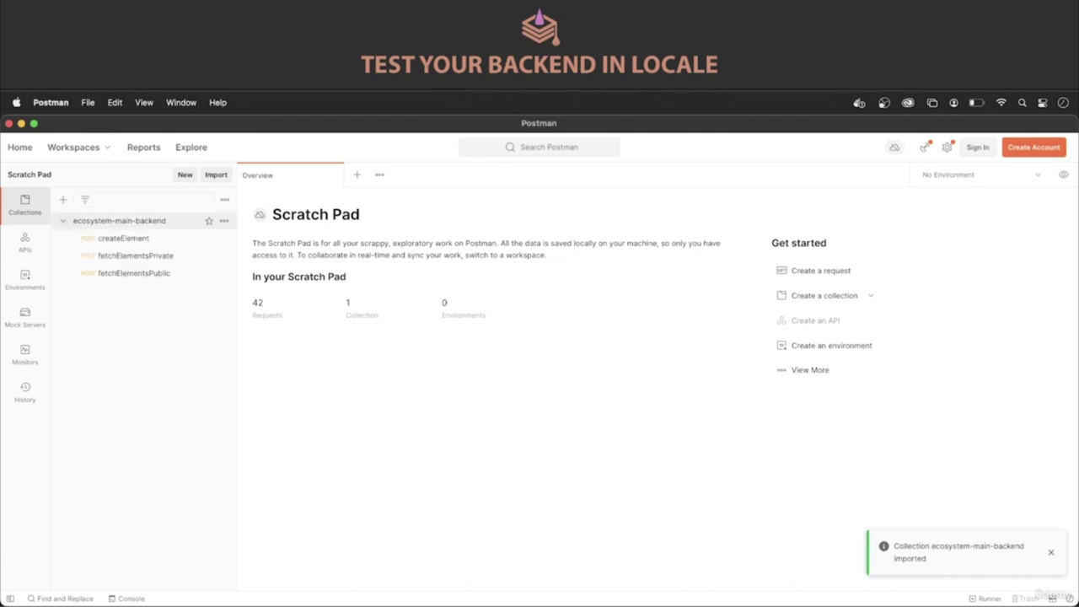
# Send the createElement mutation to create a private element
pyautogui.click(123, 238)
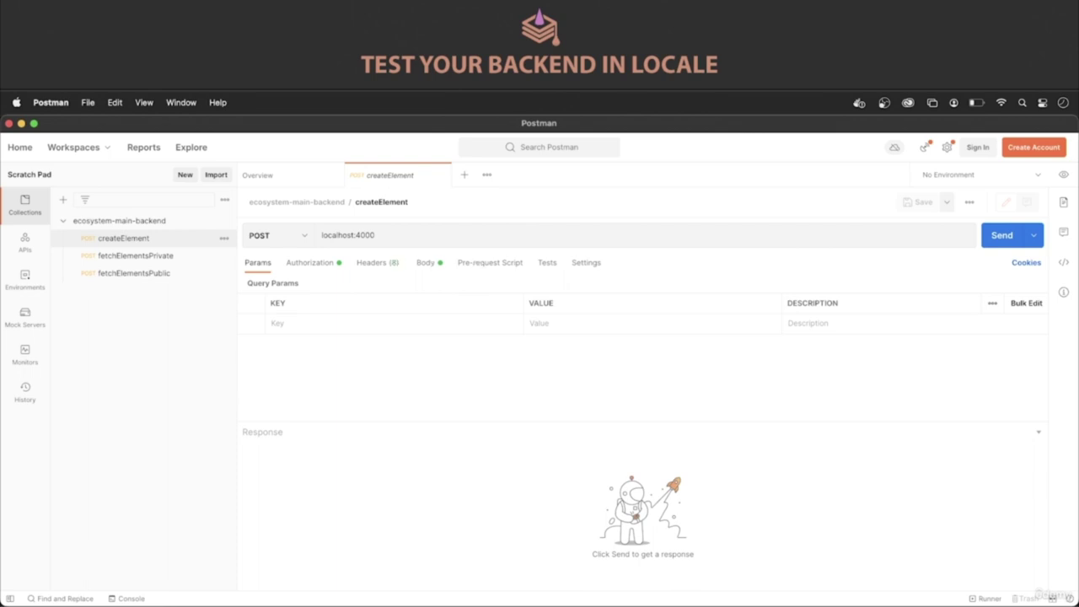
pyautogui.click(424, 262)
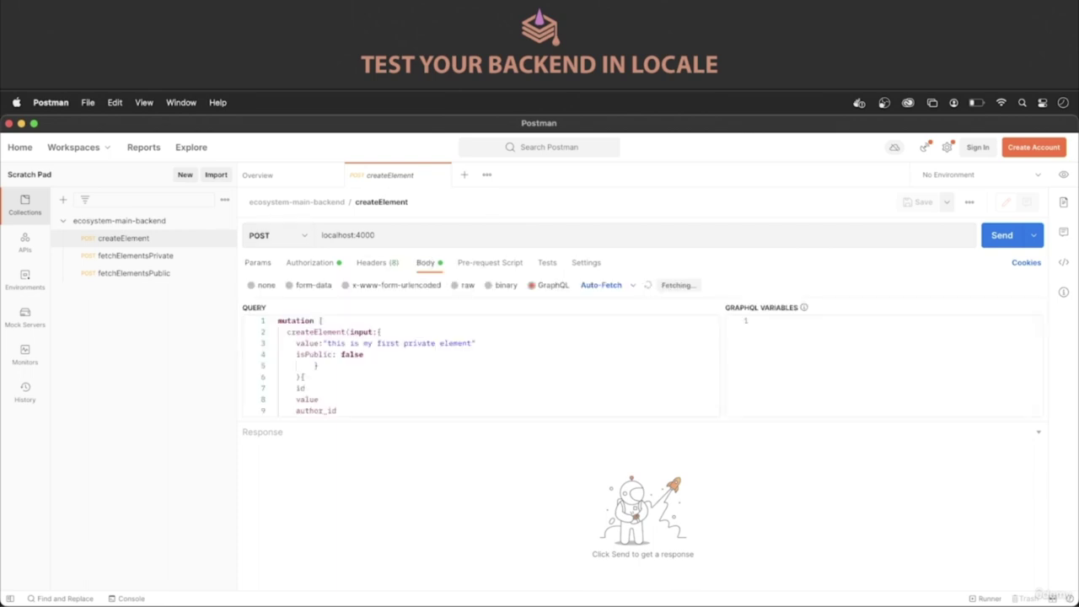
pyautogui.scroll(-2, 481, 367)
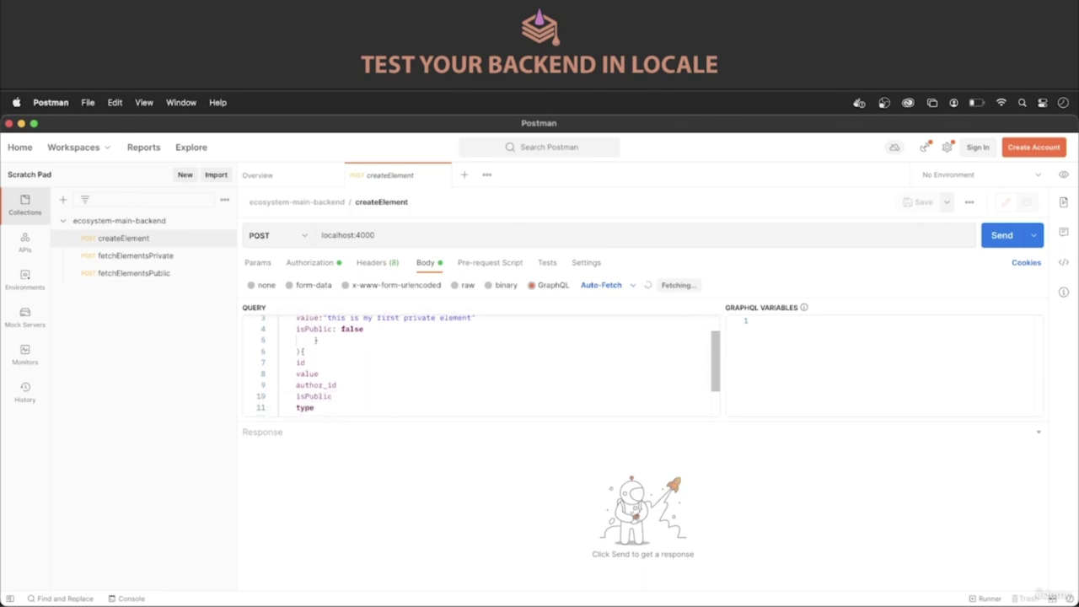
pyautogui.scroll(2, 481, 367)
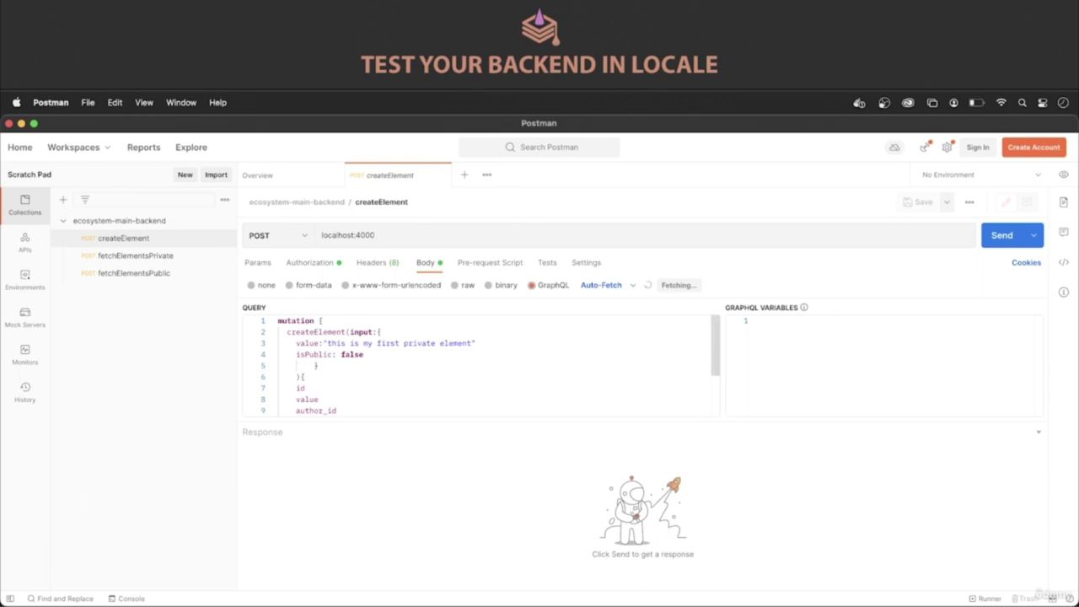
pyautogui.click(1001, 235)
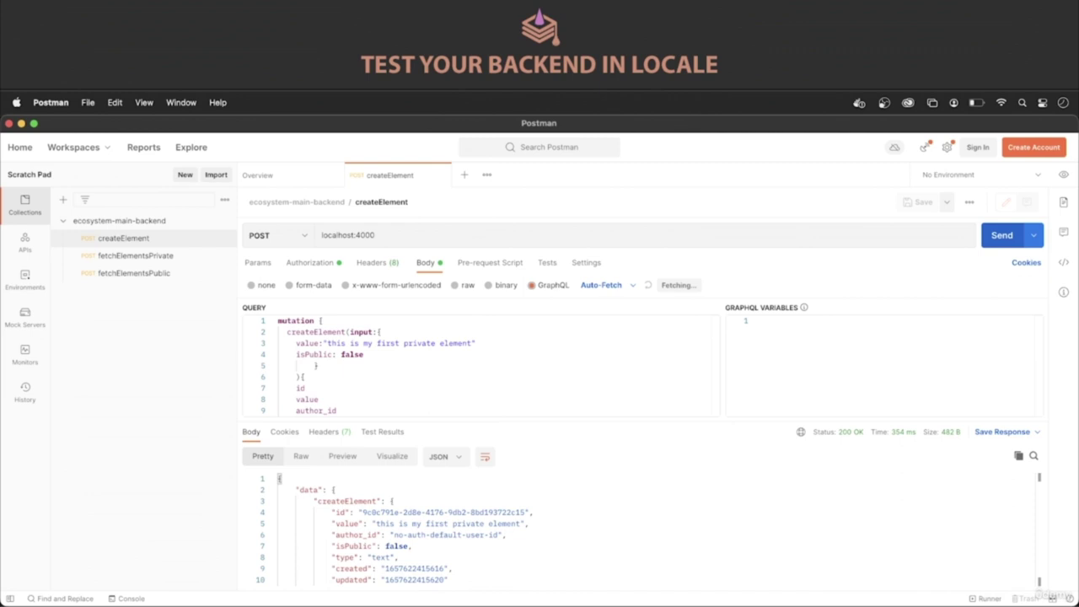
# Change the value to 'public' and isPublic to true, then send to create a public element
pyautogui.doubleClick(414, 343)
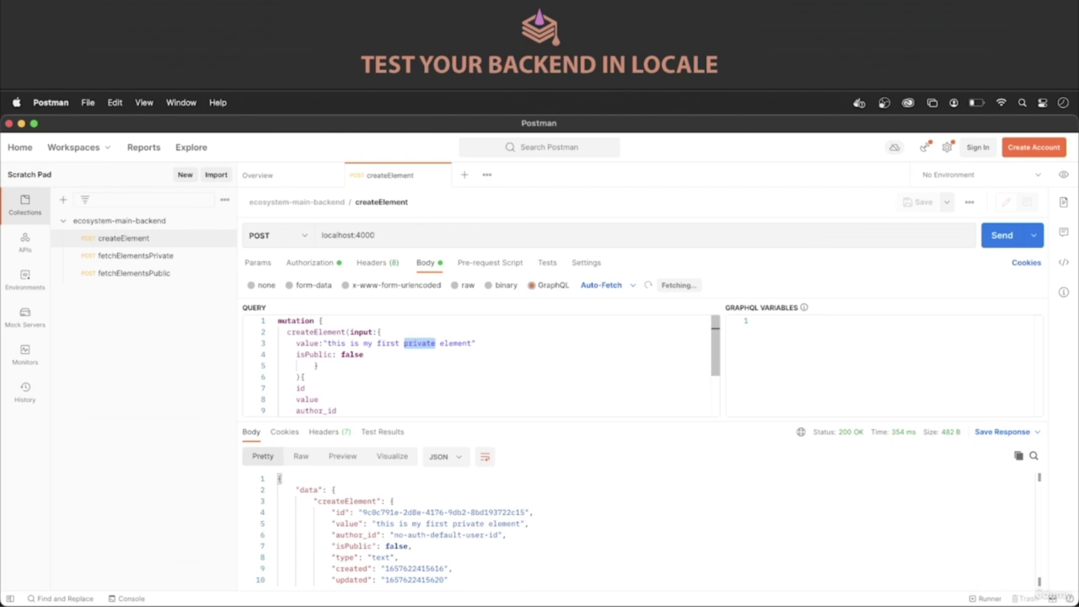
pyautogui.write('public')
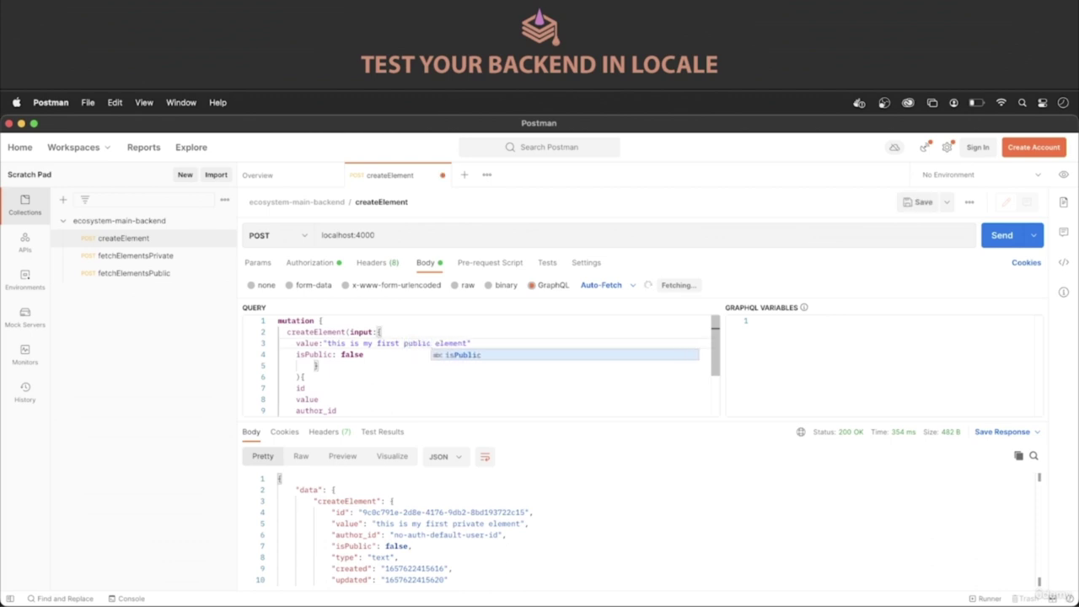
pyautogui.doubleClick(351, 354)
pyautogui.write('true')
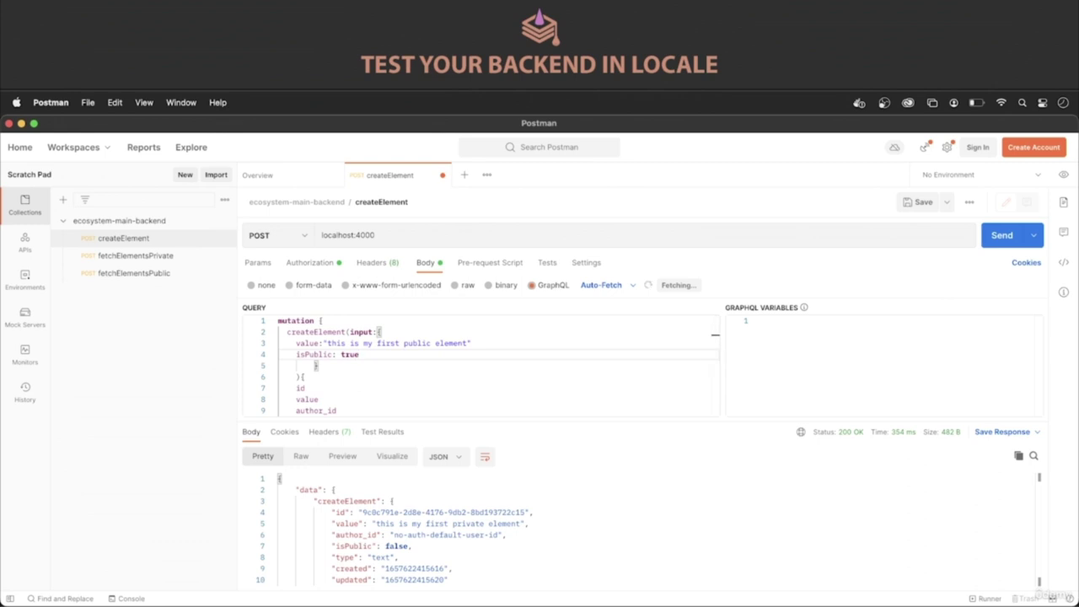
pyautogui.click(1001, 235)
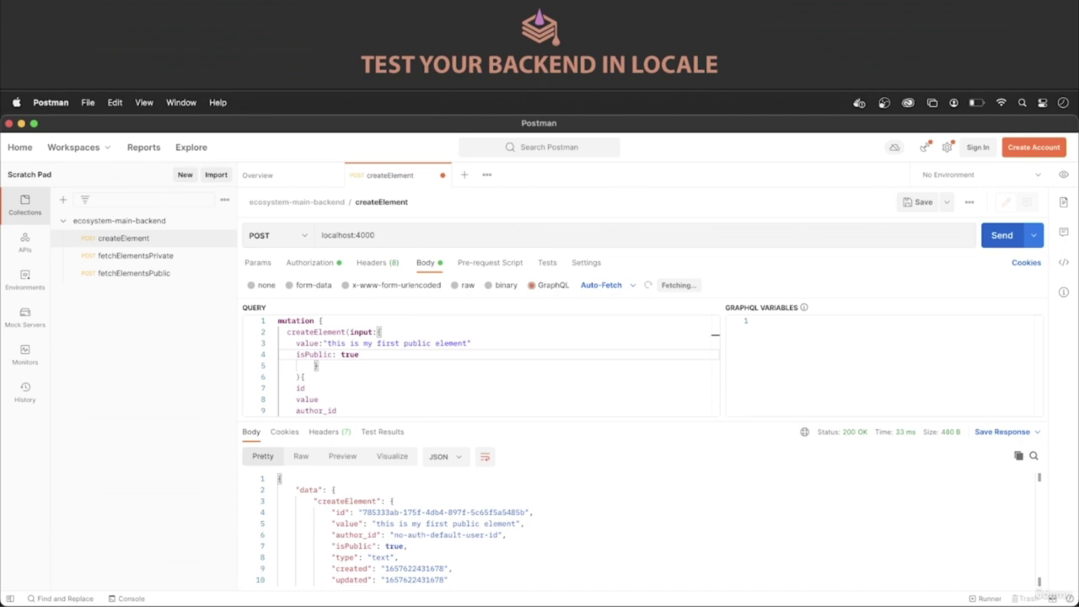
pyautogui.click(179, 255)
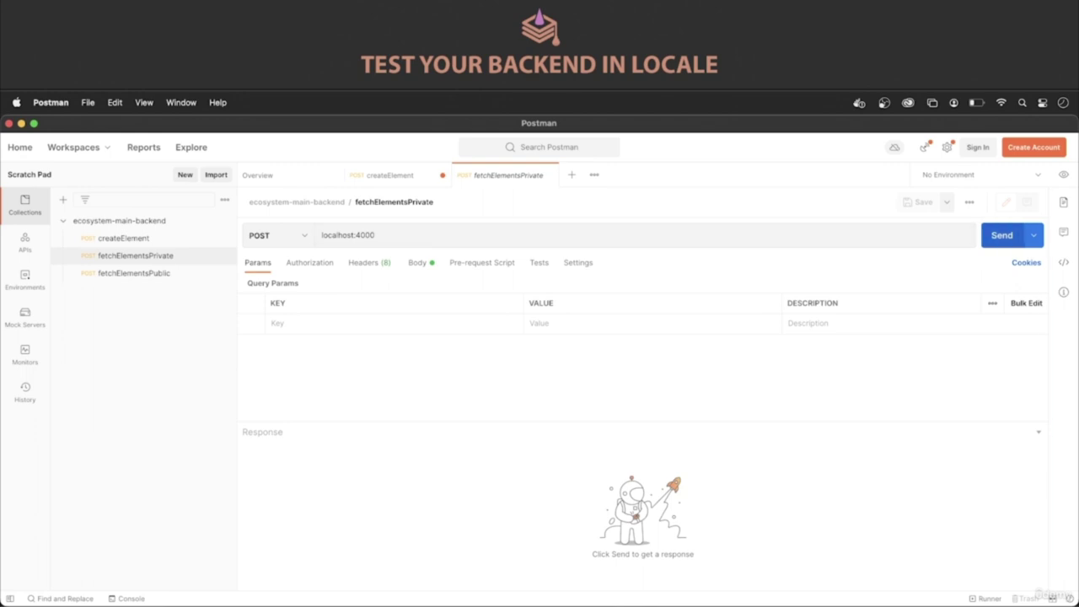
# Send fetchElementsPrivate and fetchElementsPublic, both returning 200 OK
pyautogui.click(1001, 235)
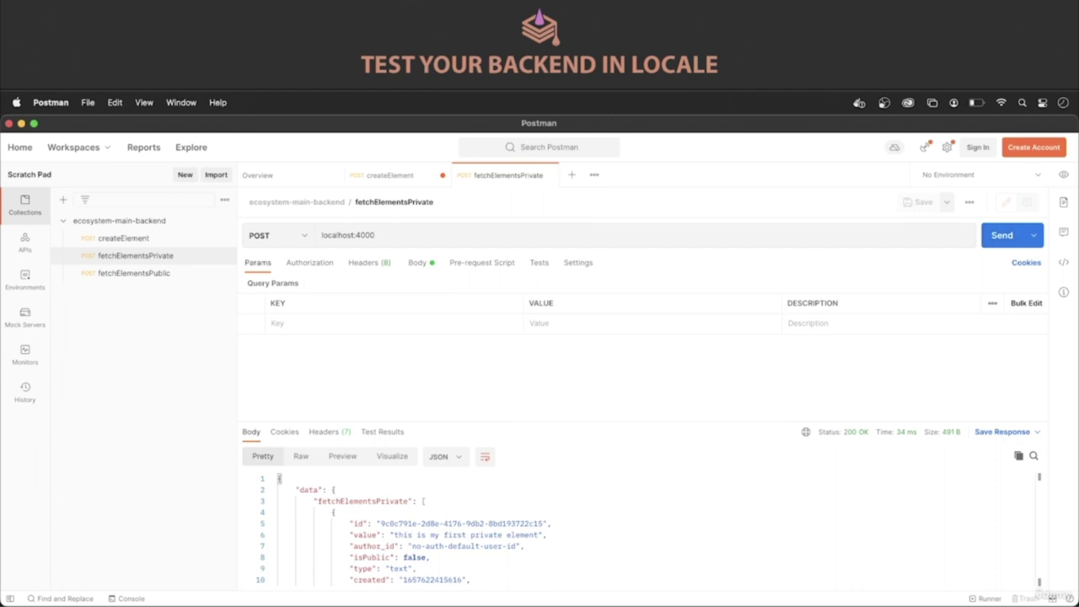
pyautogui.click(152, 273)
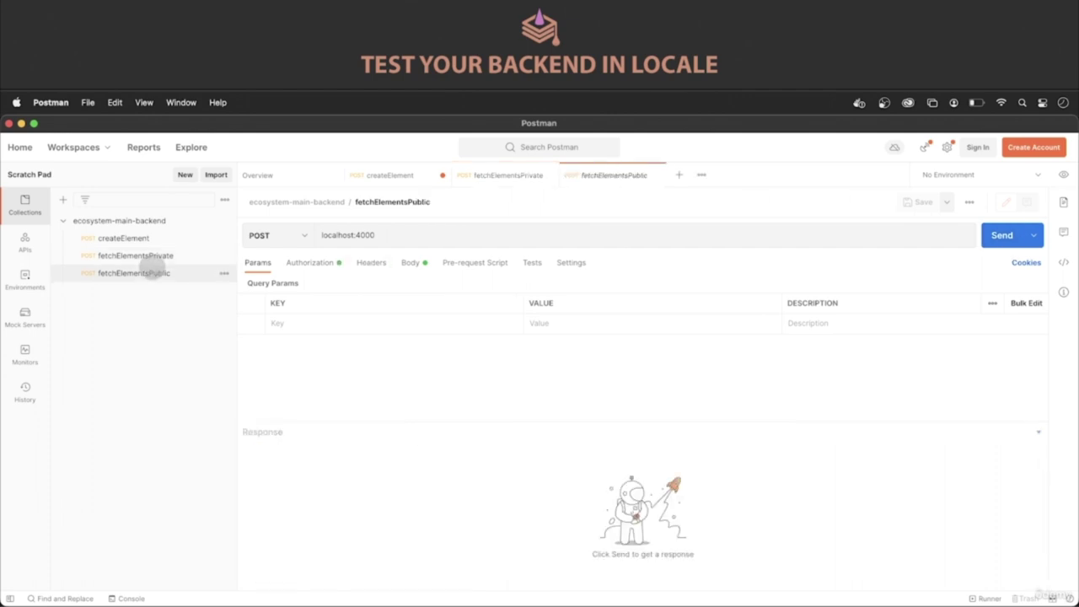
pyautogui.click(425, 262)
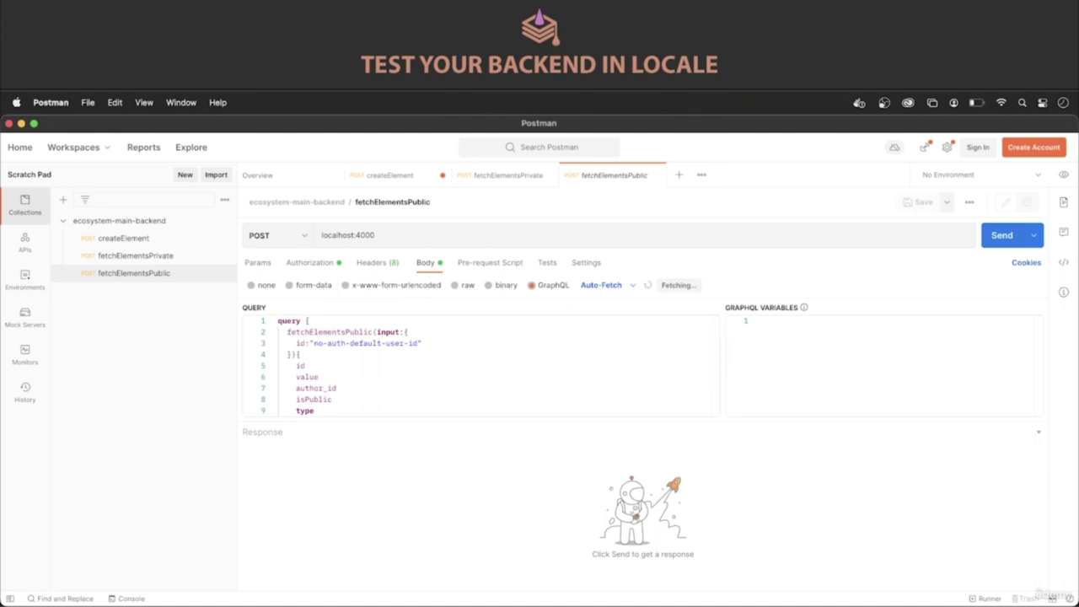
pyautogui.press('super+Return')
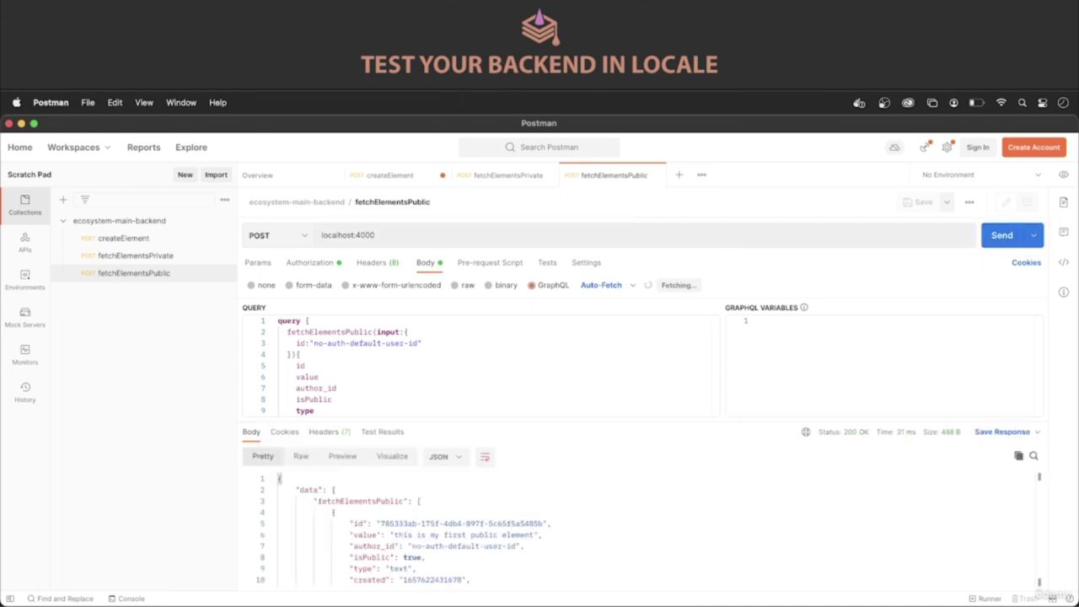
pyautogui.press('super+Tab')
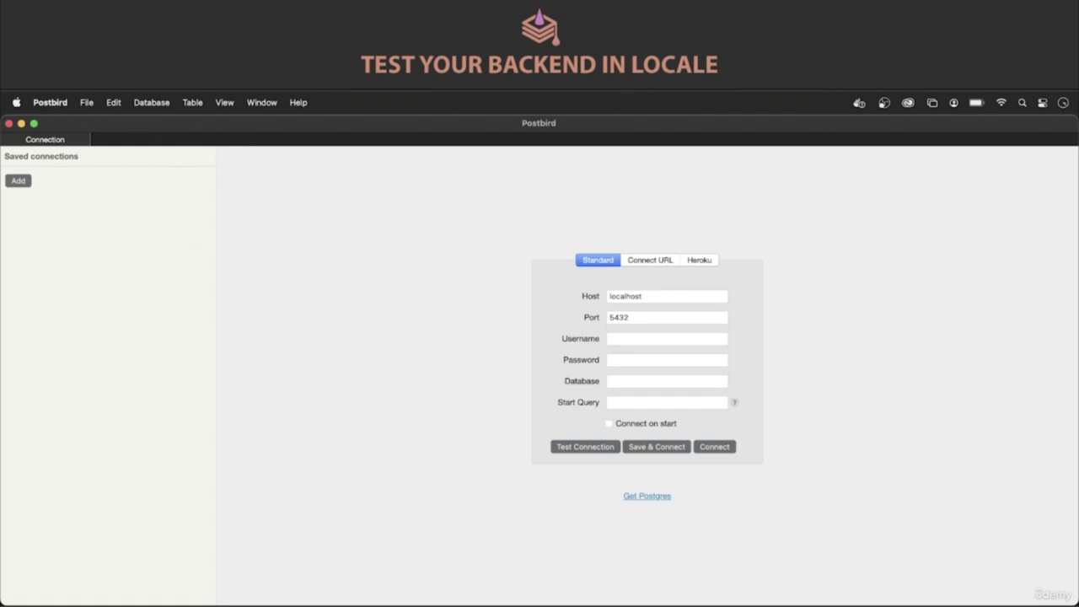
# Connect to local Postgres with username vagrant and the database password, after a successful test
pyautogui.click(666, 338)
pyautogui.write('vagrant')
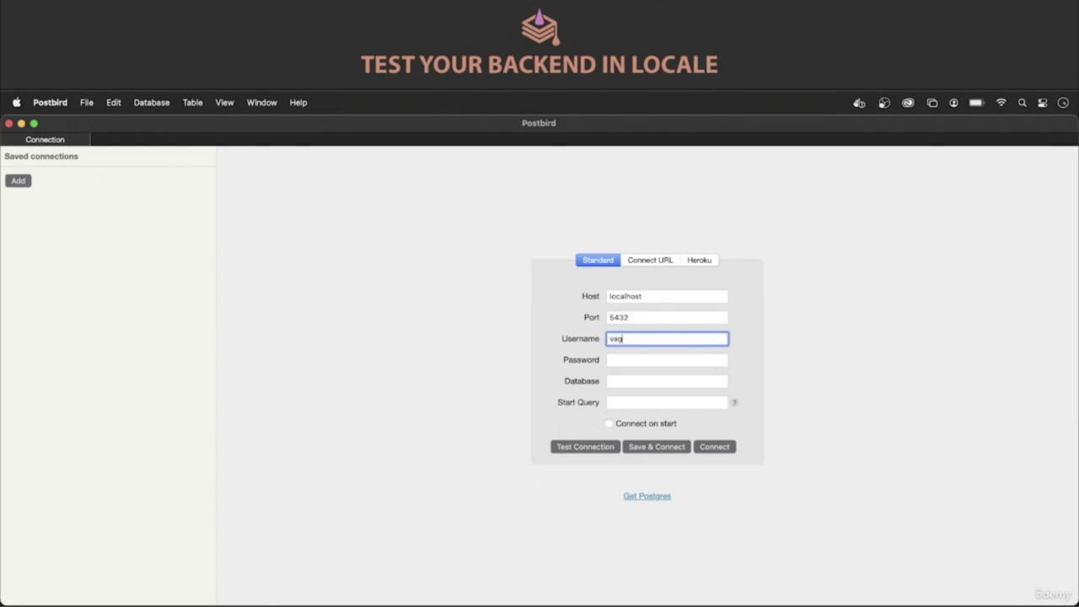
pyautogui.click(712, 359)
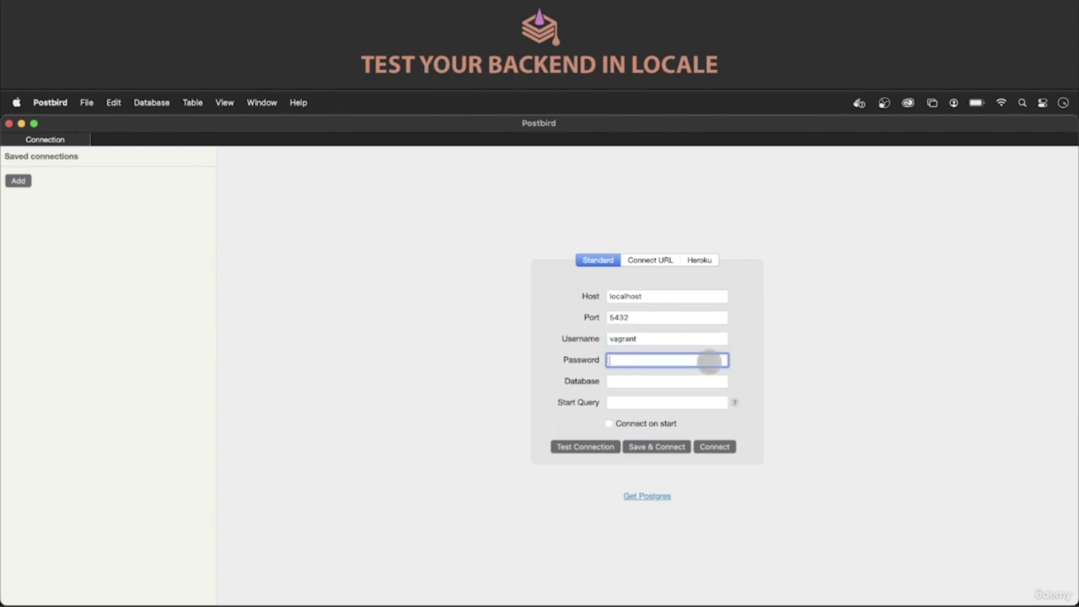
pyautogui.write('vagrant')
pyautogui.click(590, 449)
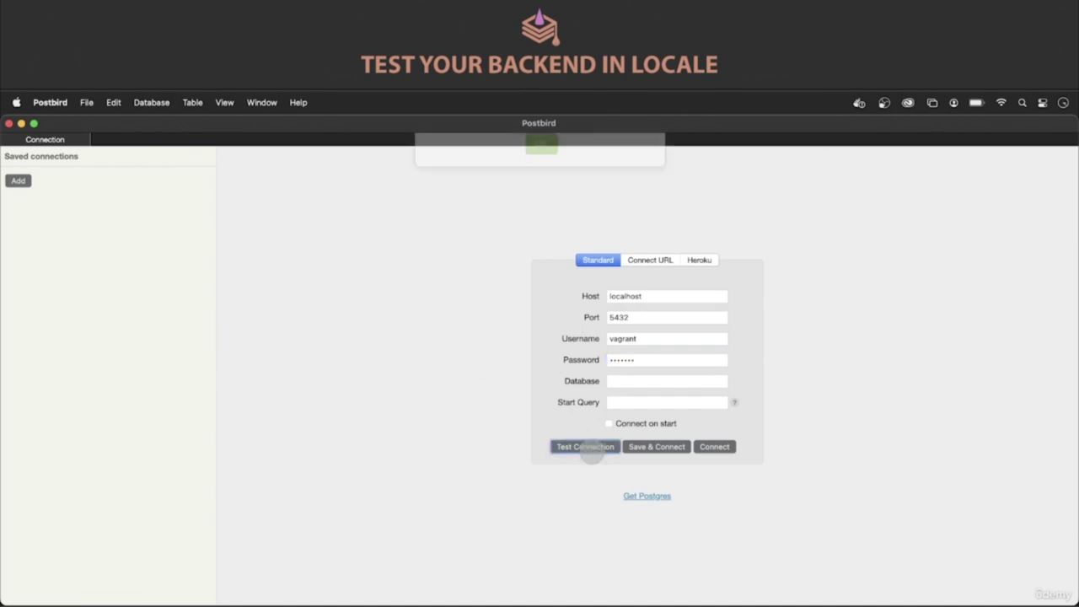
pyautogui.press('Return')
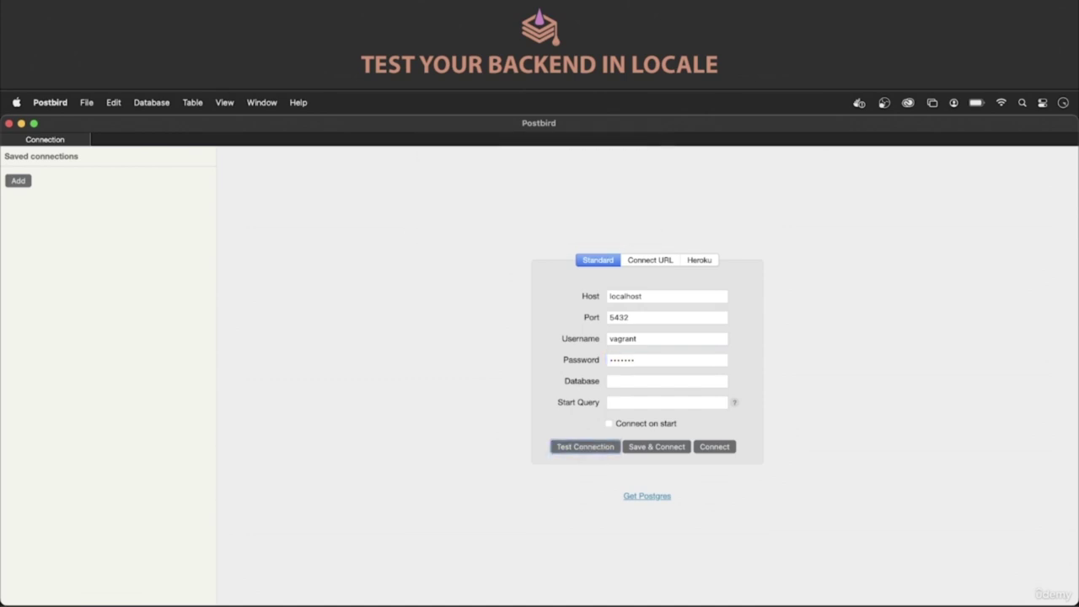
pyautogui.click(714, 446)
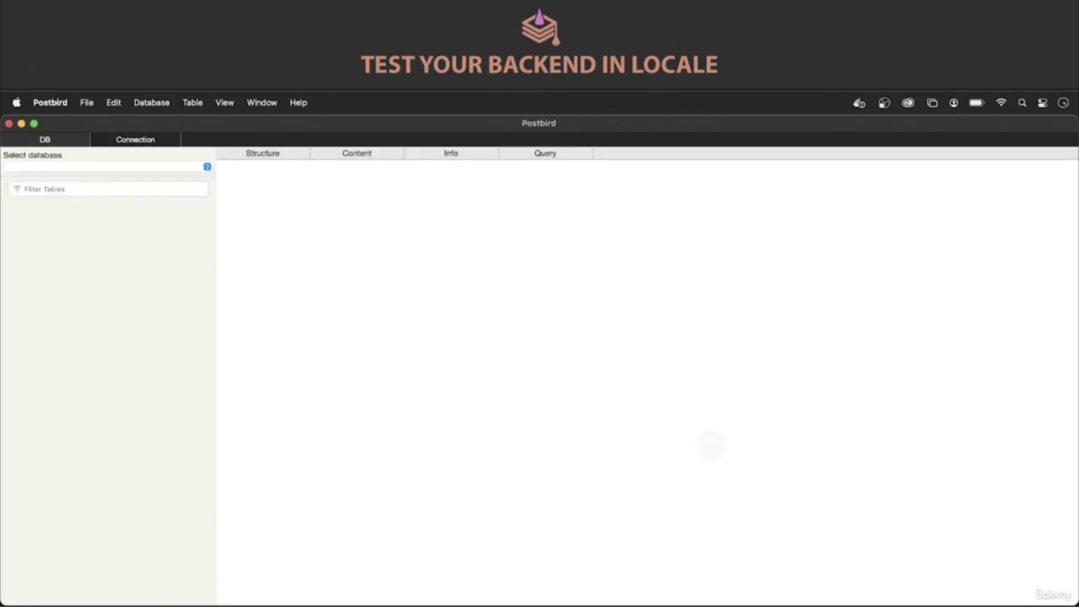
# Select the MainLocal database and view the Element table's private and public rows
pyautogui.click(108, 166)
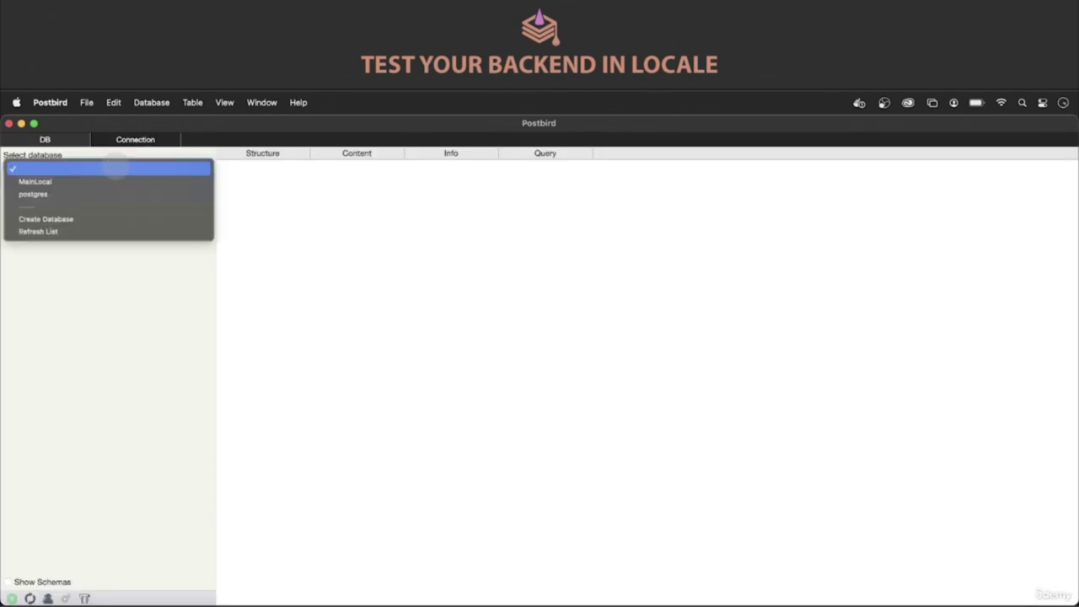
pyautogui.press('Return')
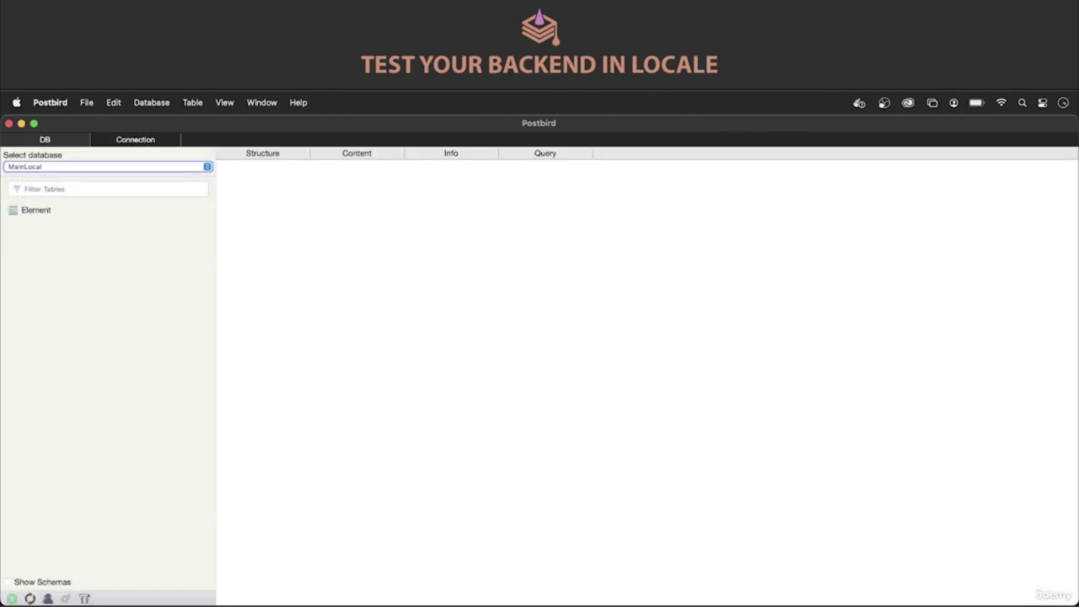
pyautogui.click(35, 210)
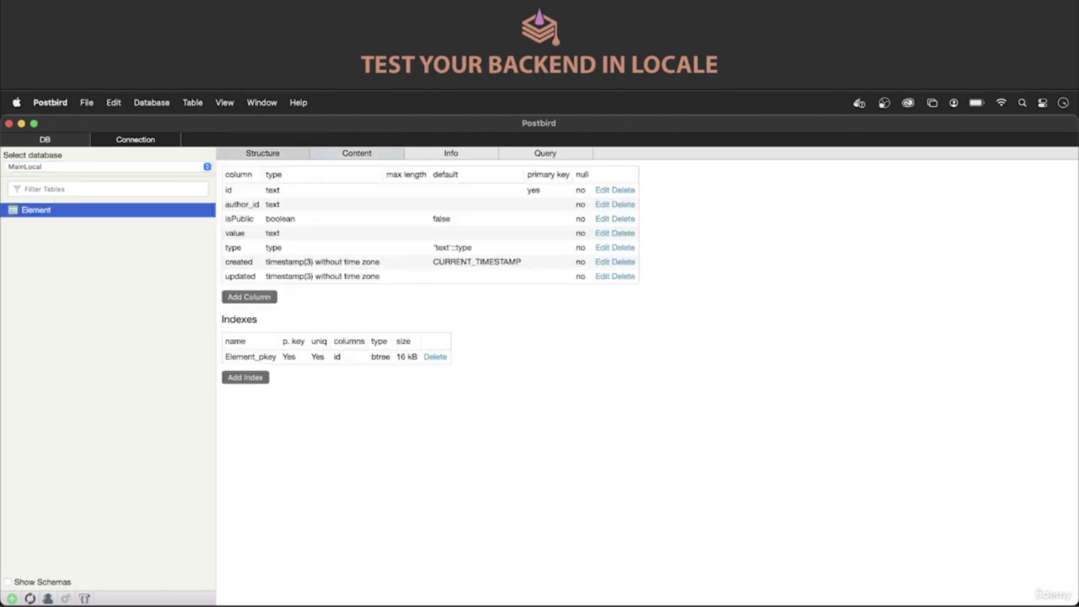
pyautogui.click(354, 153)
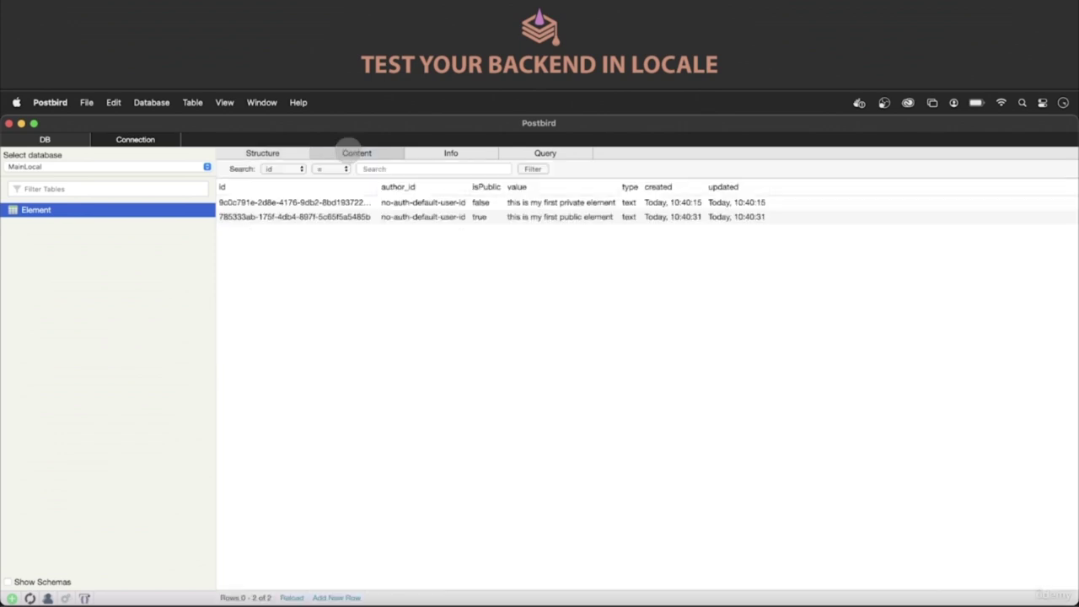
pyautogui.click(549, 203)
pyautogui.click(553, 216)
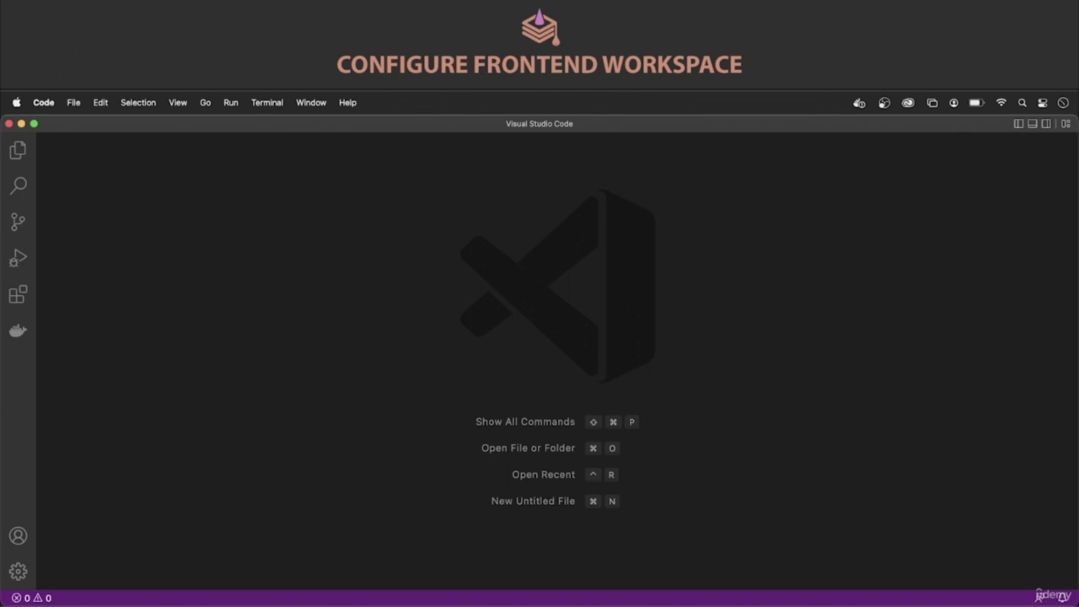
# Open the folder vagrant/fullstackunicorn/my-ecosystem/frontend via File > Open Folder
pyautogui.click(73, 101)
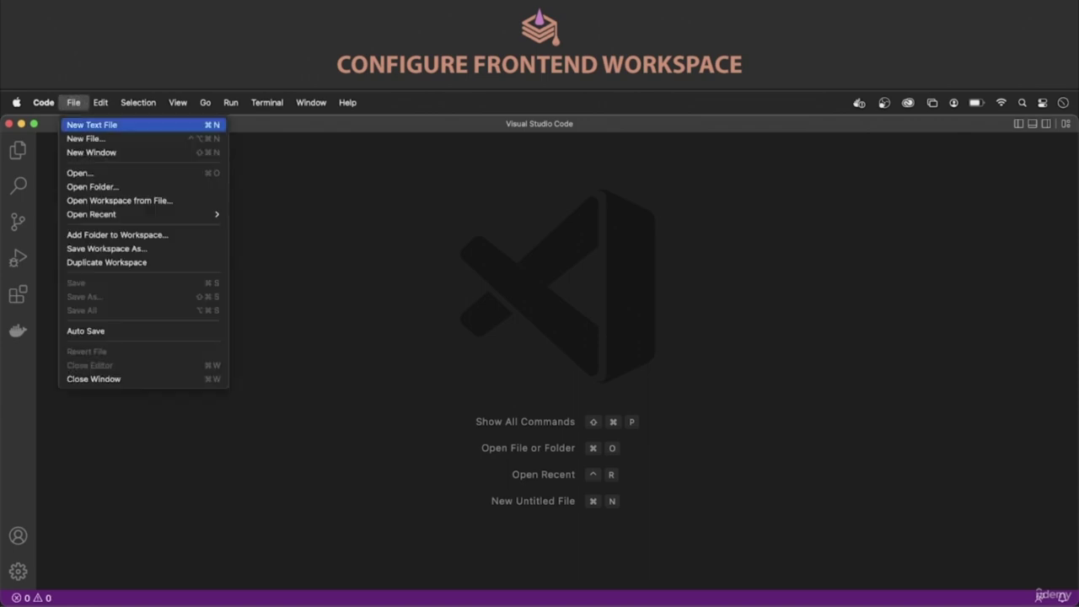
pyautogui.click(92, 186)
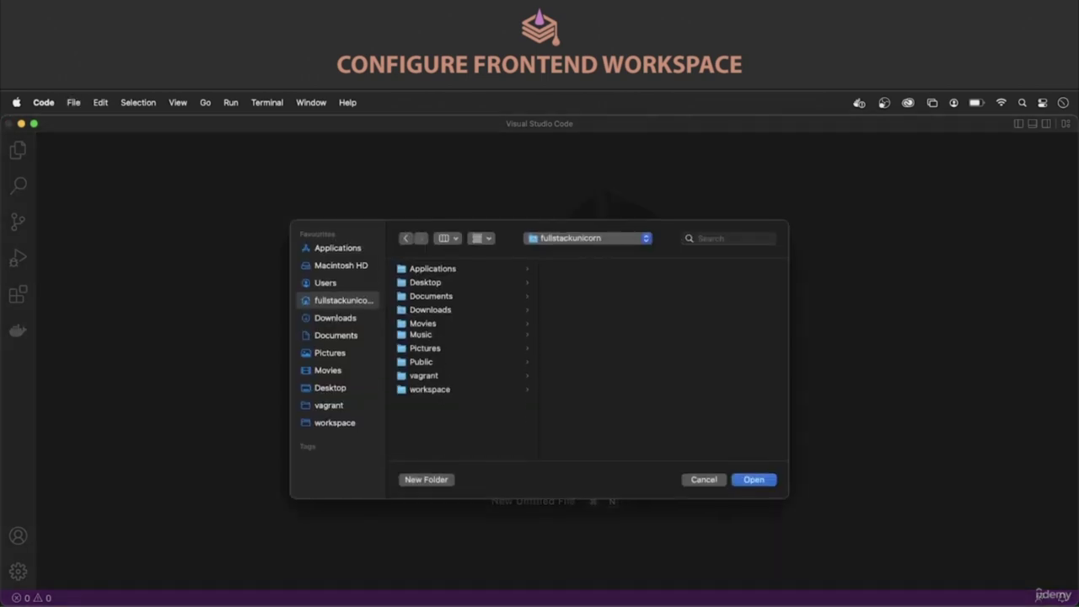
pyautogui.click(328, 406)
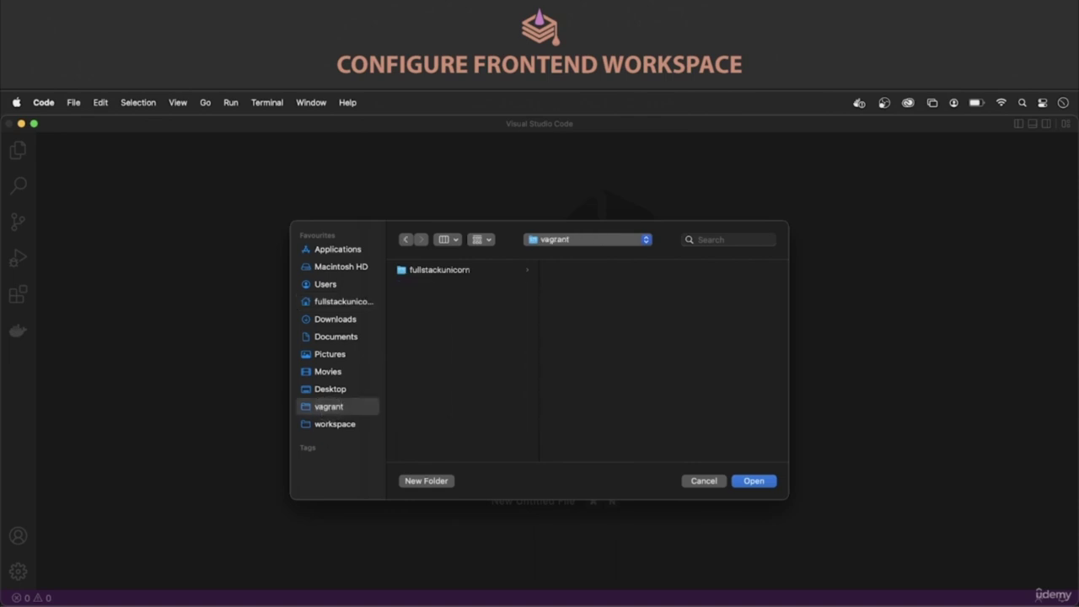
pyautogui.click(439, 269)
pyautogui.click(554, 270)
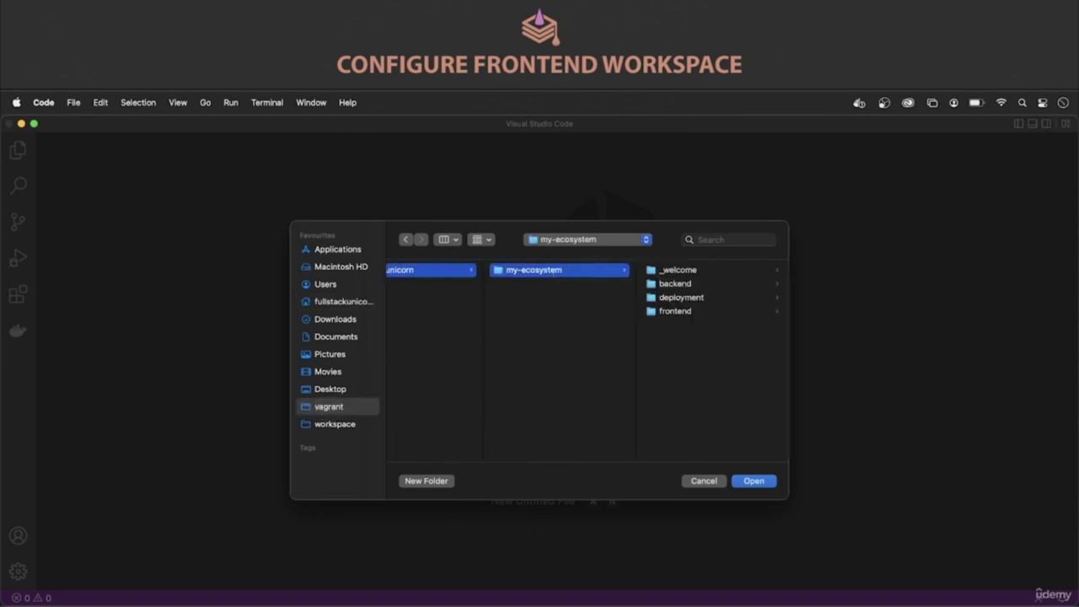
pyautogui.click(675, 311)
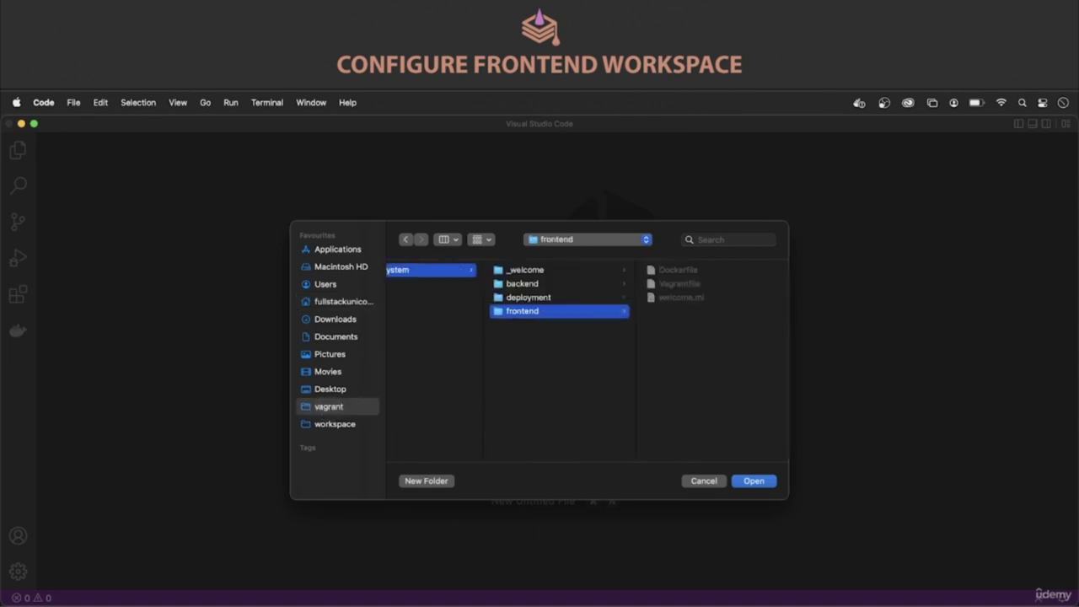
pyautogui.press('Return')
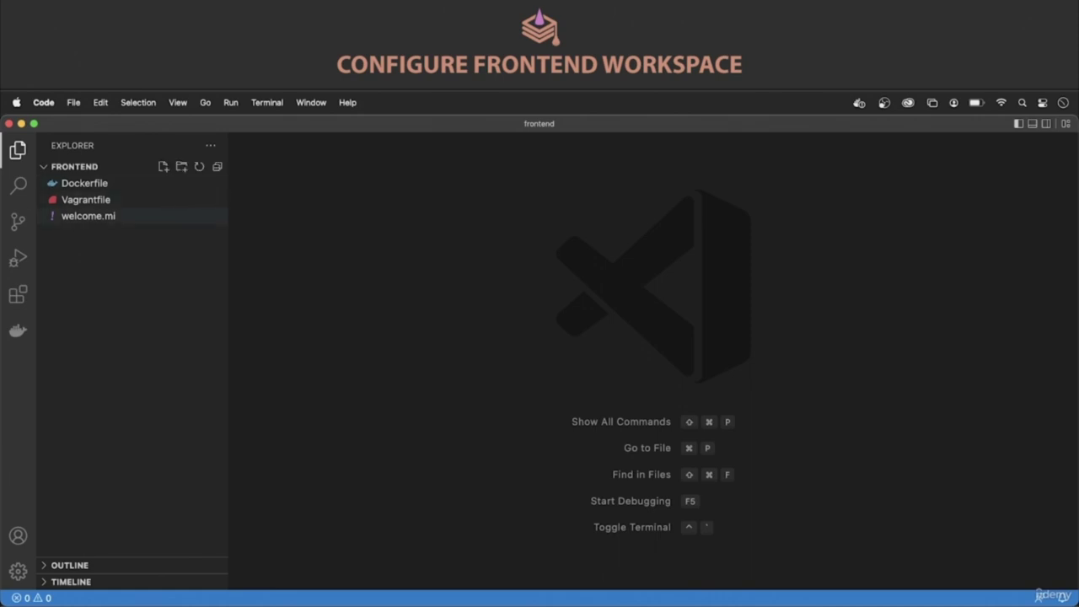
# Save the folder as the my-ecosystem-frontend workspace in workspace/fullstackunicorn, using the name from welcome.mi
pyautogui.click(88, 216)
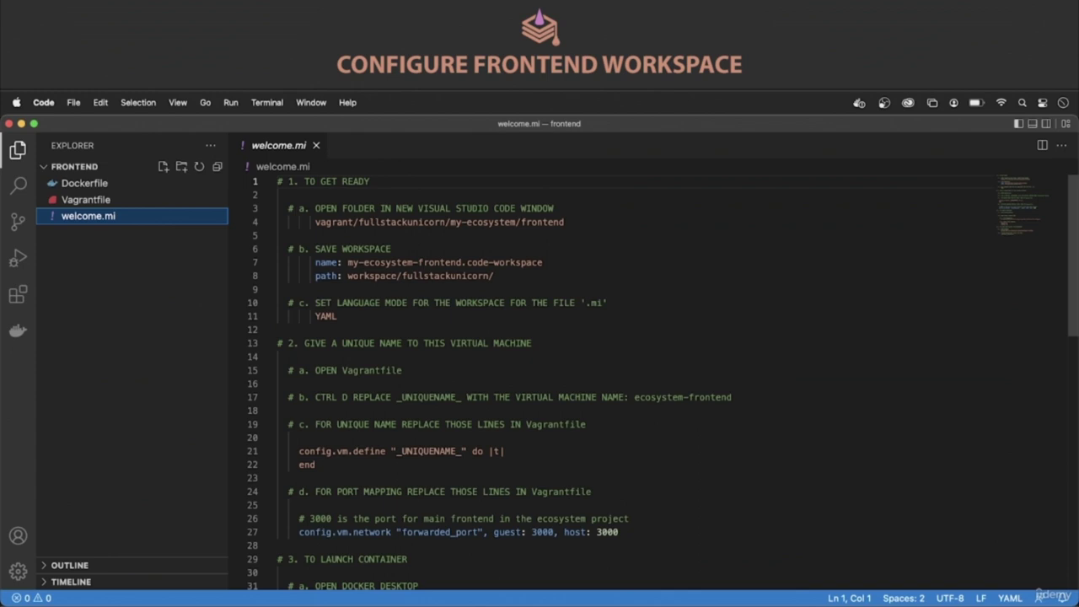
pyautogui.moveTo(542, 262); pyautogui.dragTo(347, 263)
pyautogui.press('super+c')
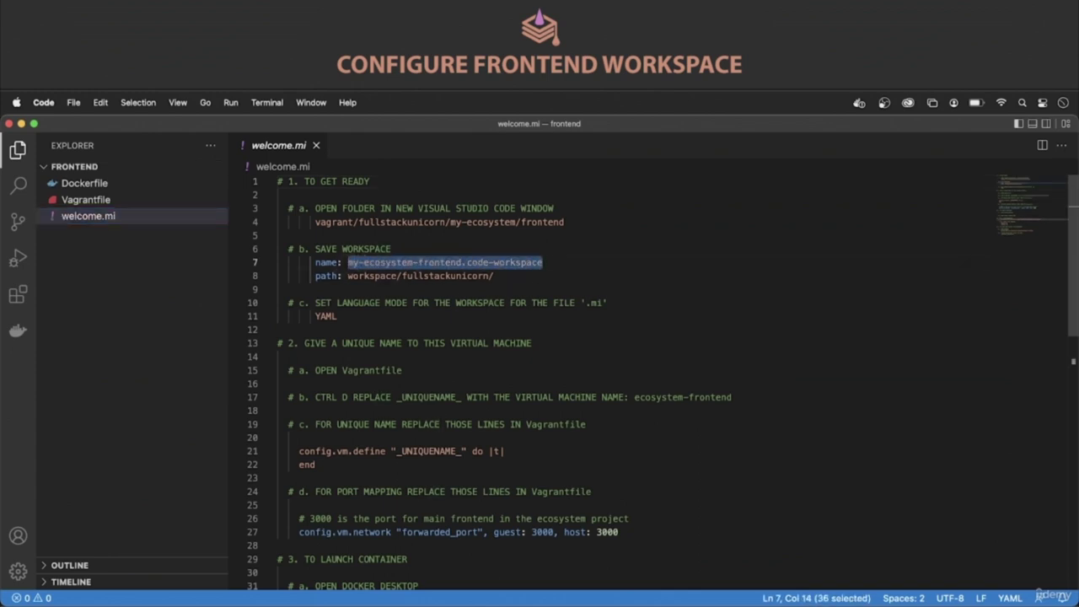
pyautogui.click(73, 102)
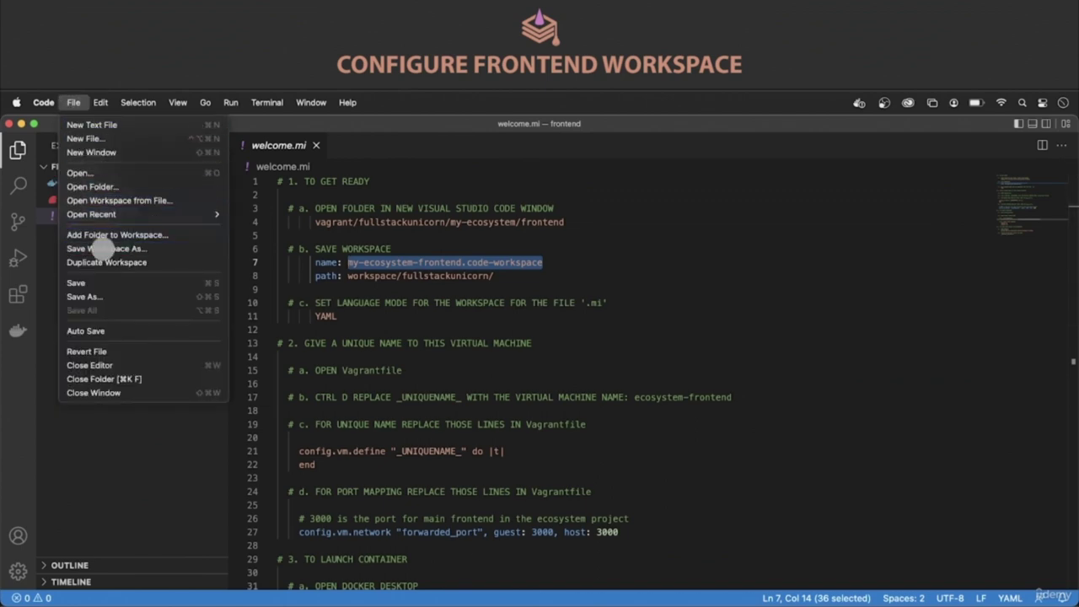
pyautogui.click(101, 249)
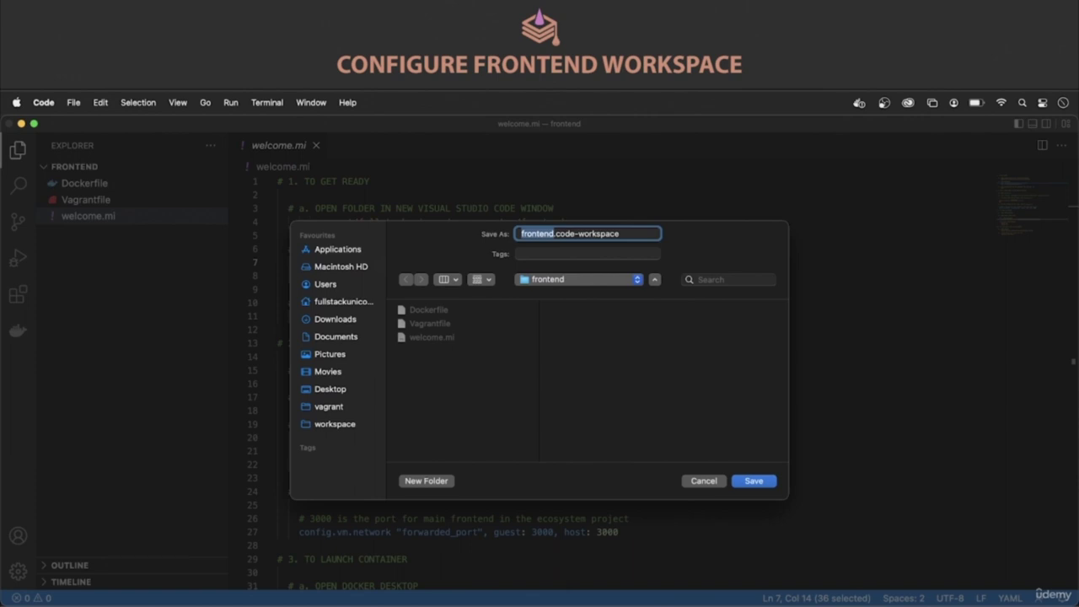
pyautogui.click(334, 423)
pyautogui.click(433, 311)
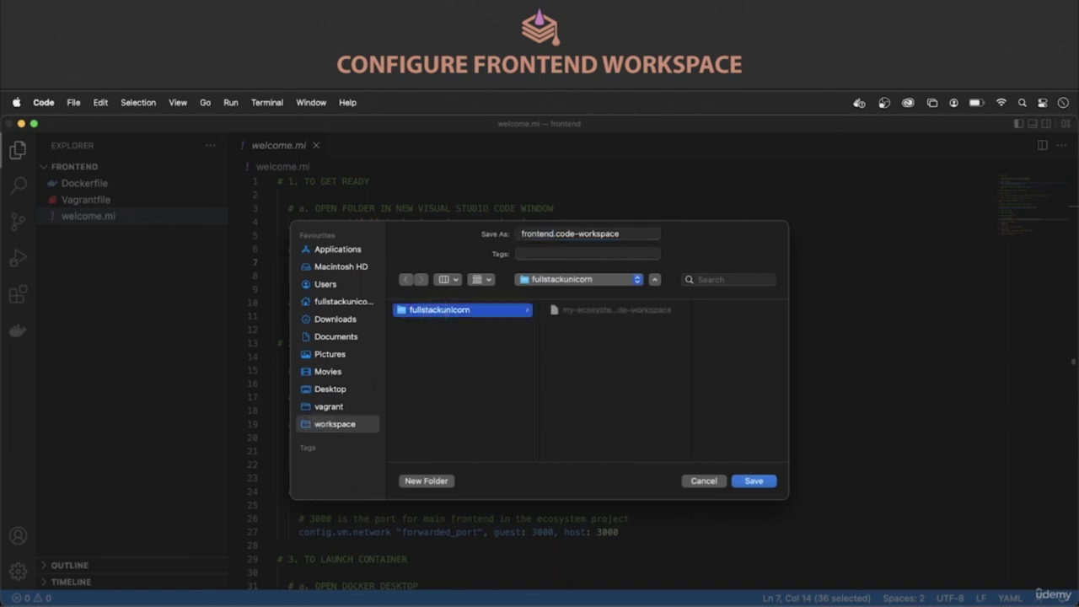
pyautogui.tripleClick(640, 233)
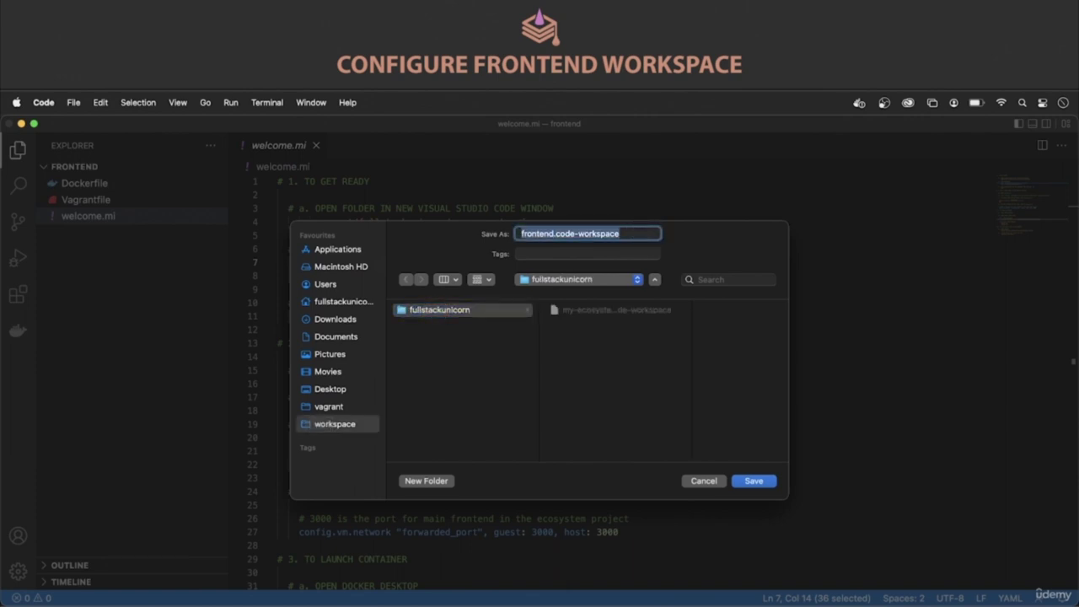
pyautogui.press('super+v')
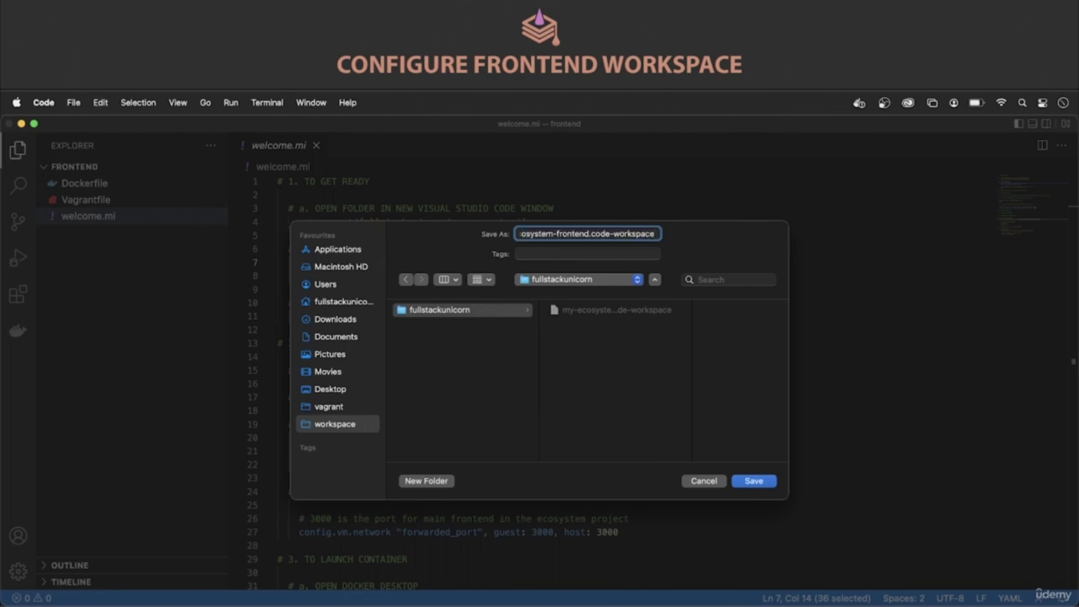
pyautogui.press('Return')
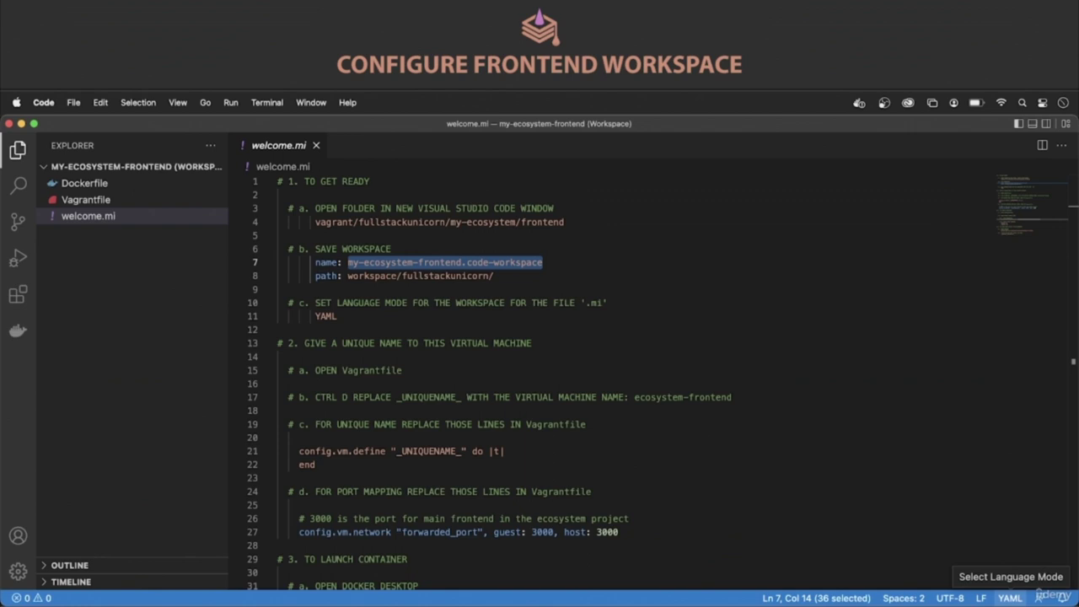
# Associate .mi files with the YAML language mode
pyautogui.click(1009, 597)
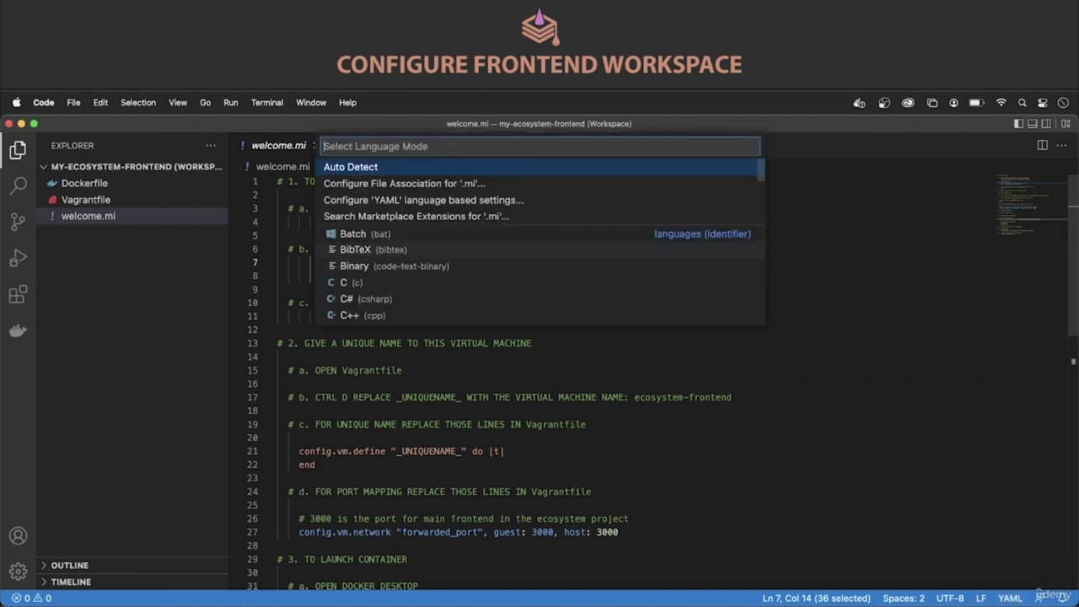
pyautogui.click(496, 180)
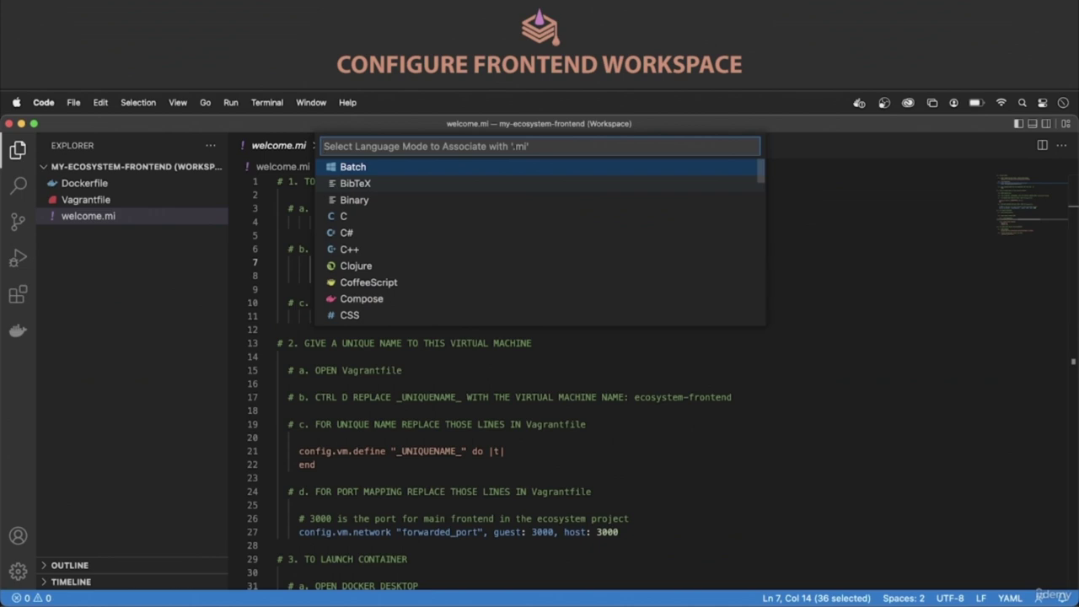
pyautogui.write('YAML')
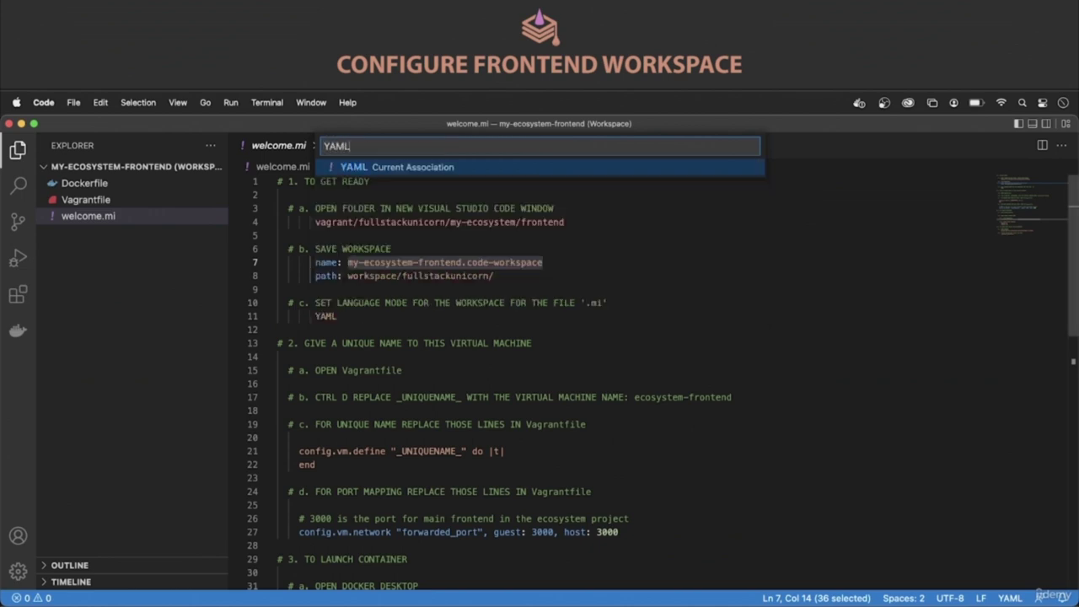
pyautogui.press('Return')
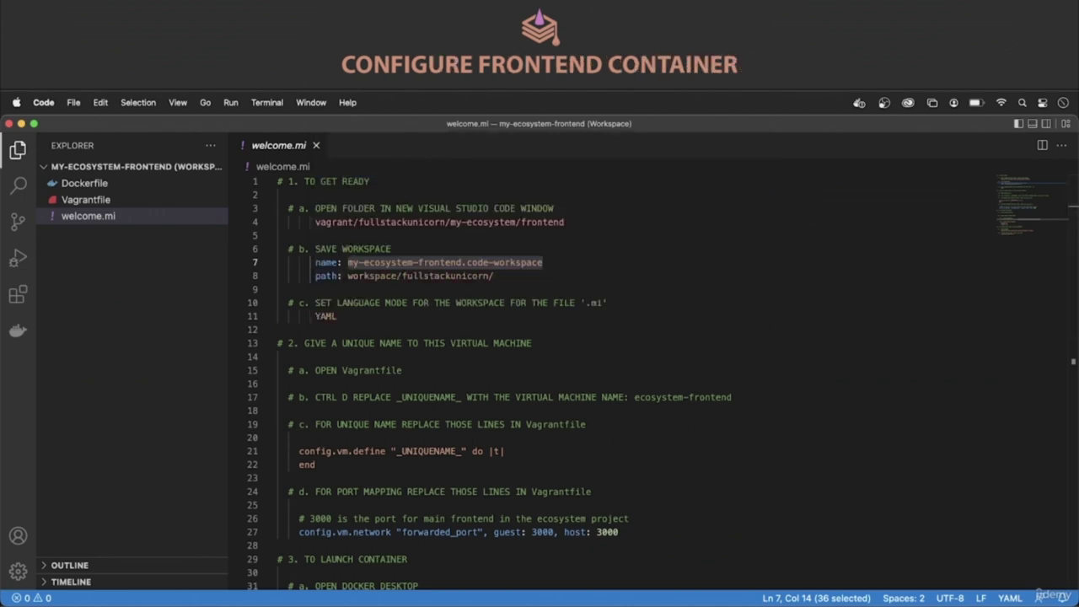
# Replace both _UNIQUENAME_ placeholders in welcome.mi with ecosystem-frontend
pyautogui.scroll(-2, 662, 382)
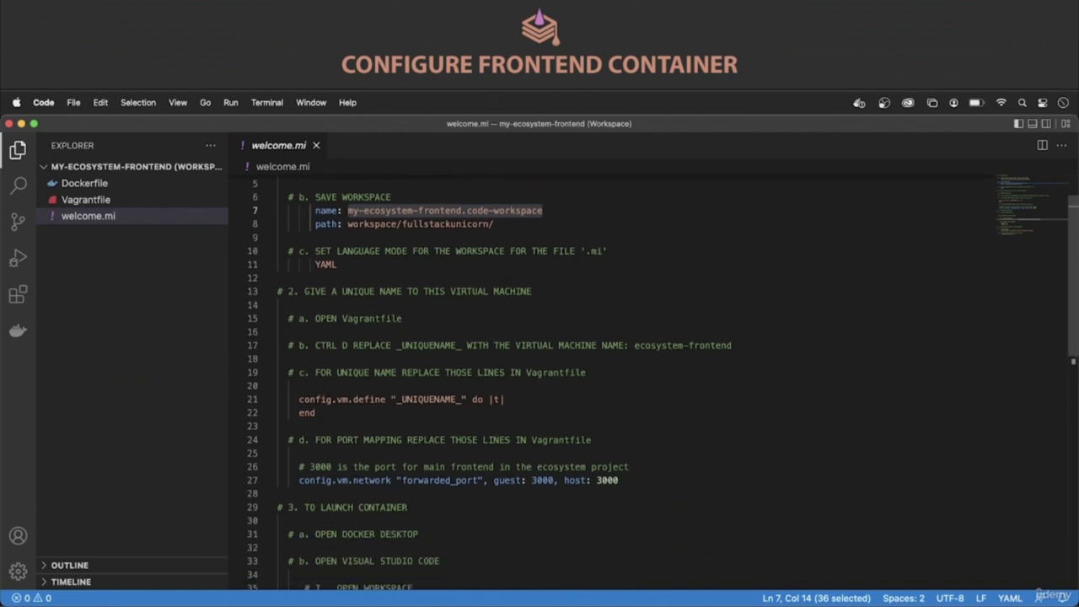
pyautogui.scroll(-1, 663, 384)
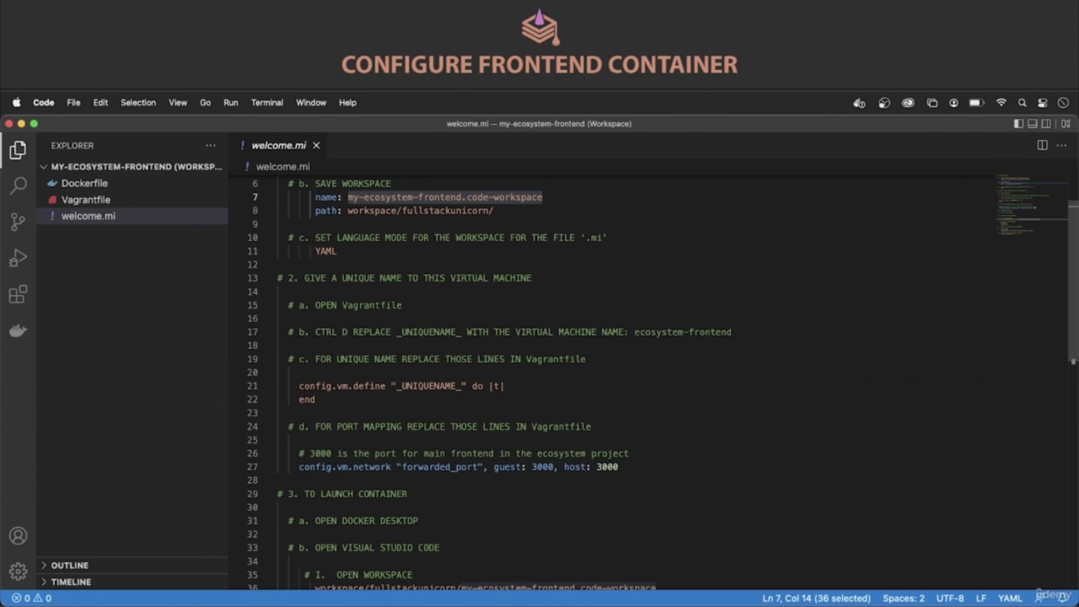
pyautogui.moveTo(732, 333); pyautogui.dragTo(633, 335)
pyautogui.press('super+c')
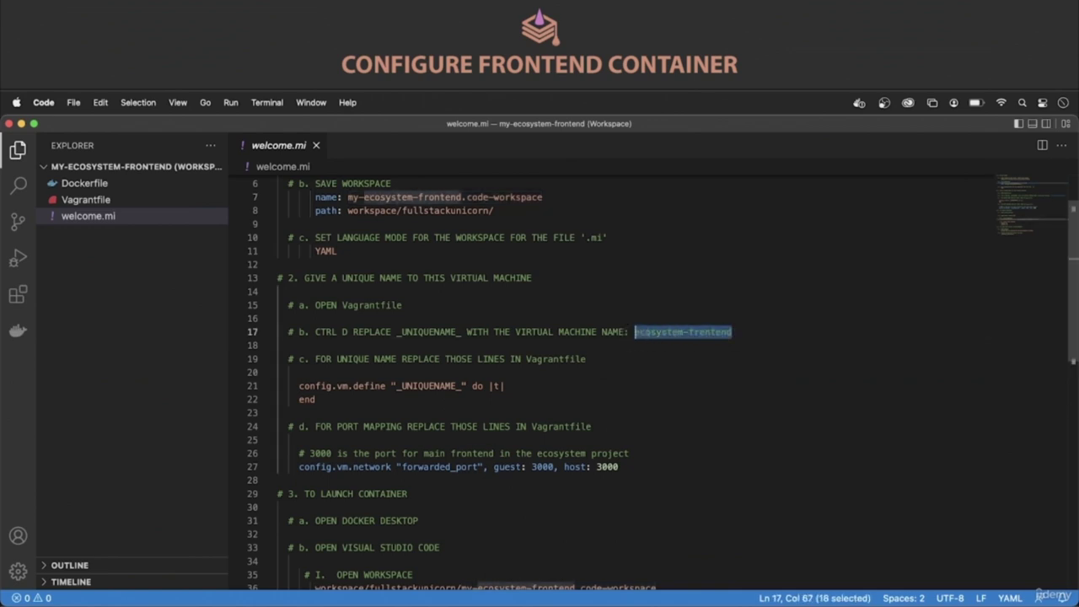
pyautogui.doubleClick(438, 331)
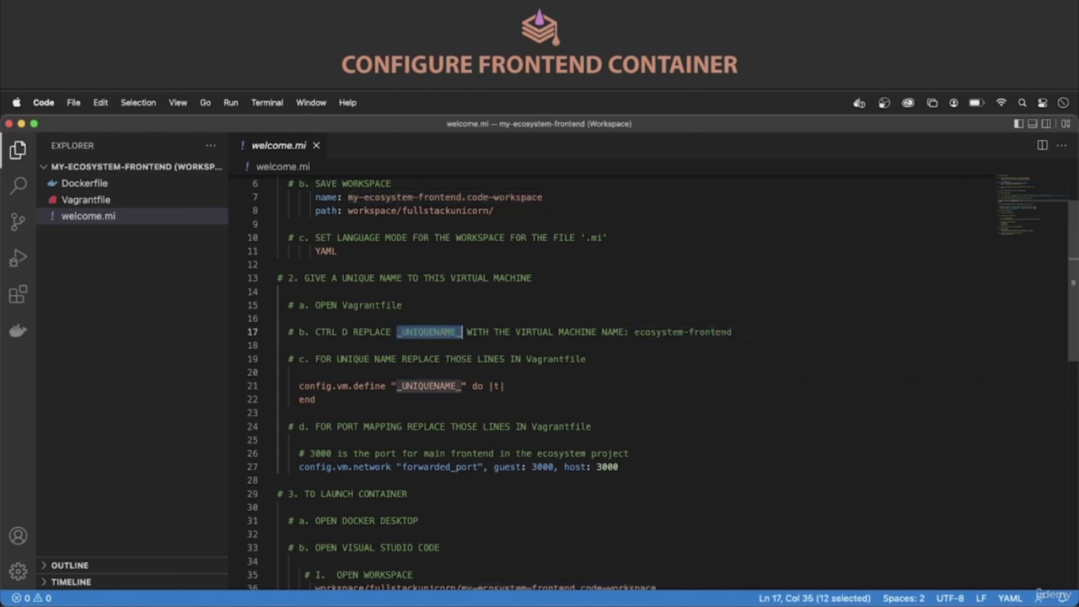
pyautogui.press('super+d')
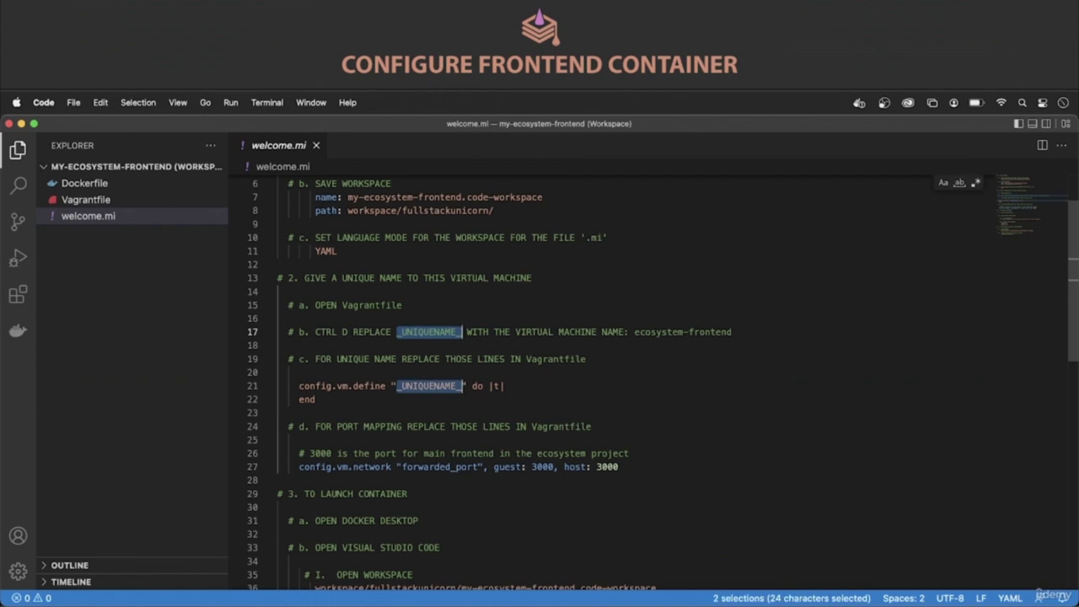
pyautogui.press('super+v')
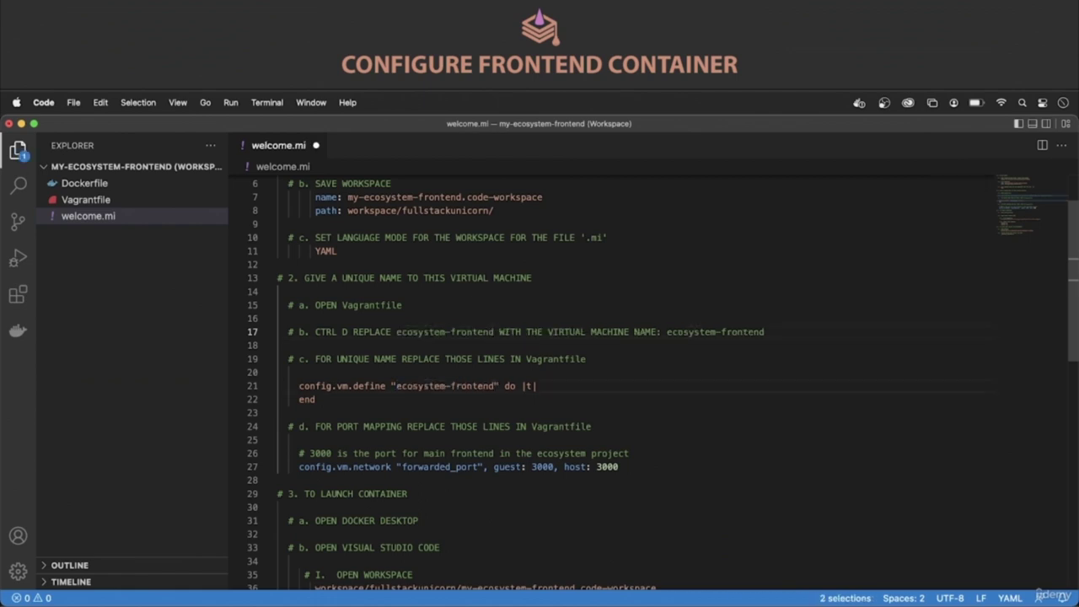
# Replace Vagrantfile lines 6–7 with the ecosystem-frontend define lines and save the Vagrantfile
pyautogui.moveTo(316, 400); pyautogui.dragTo(246, 389)
pyautogui.press('super+c')
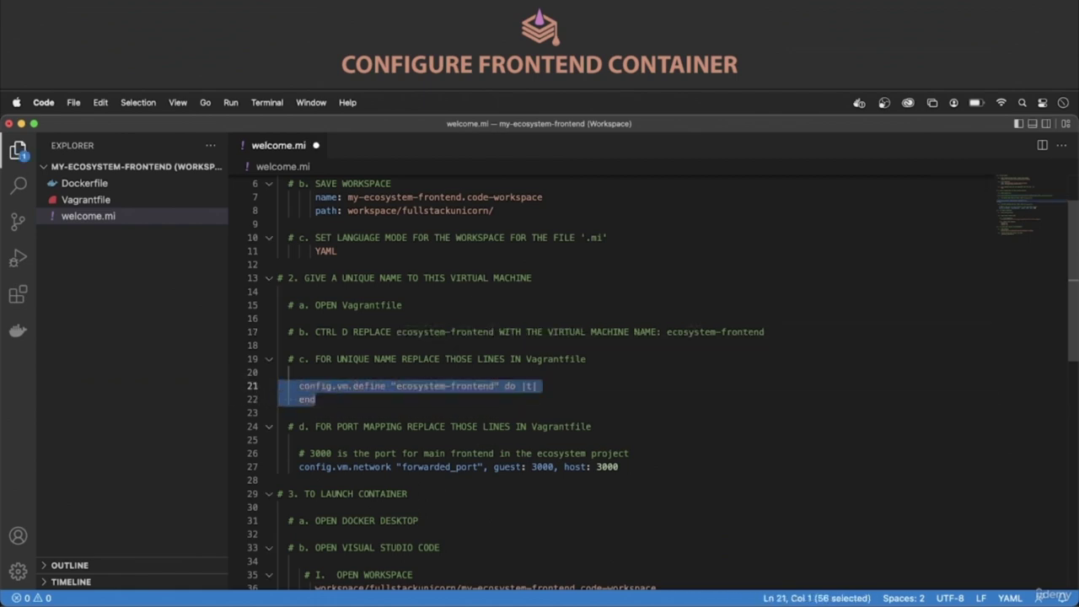
pyautogui.click(181, 203)
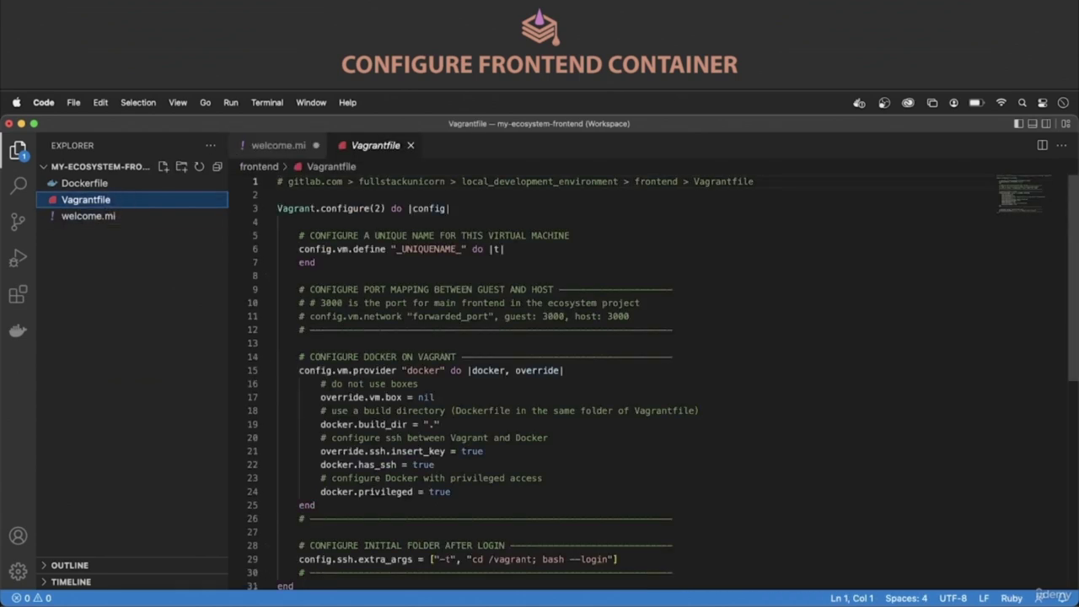
pyautogui.moveTo(317, 263); pyautogui.dragTo(278, 249)
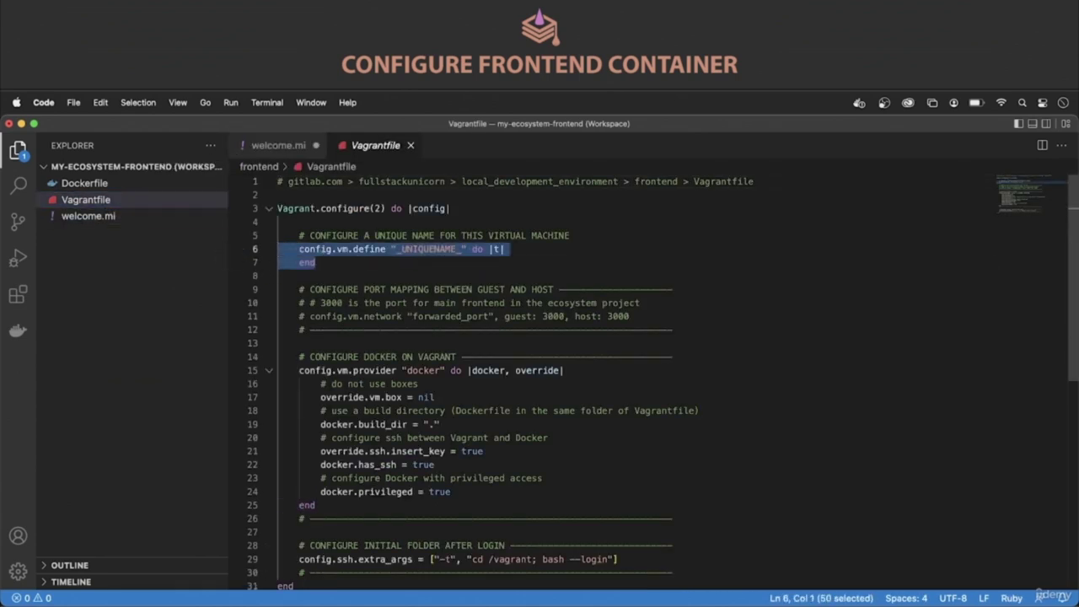
pyautogui.press('super+v')
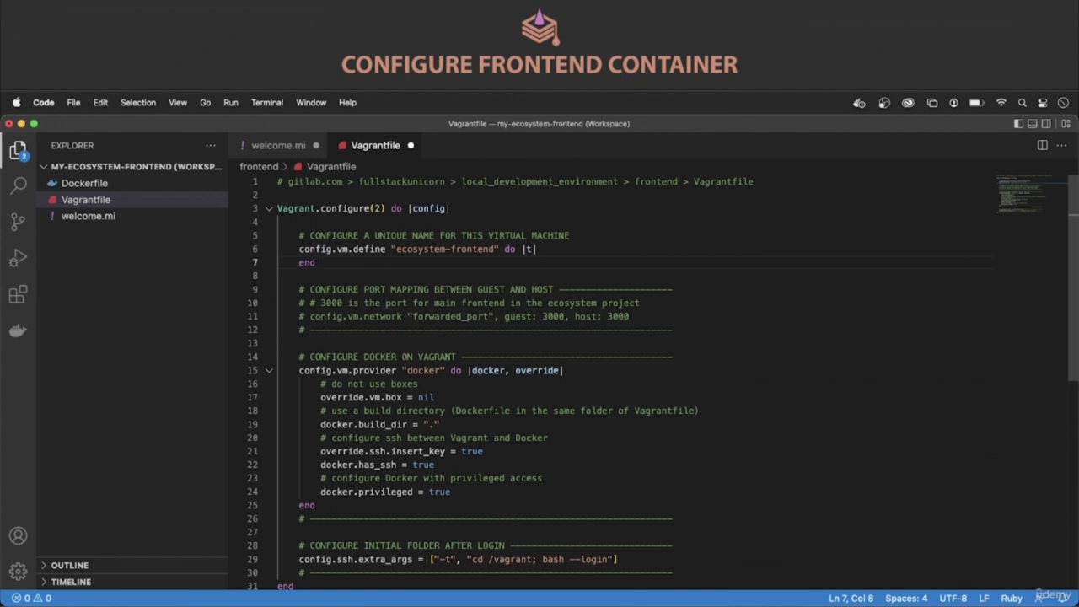
pyautogui.click(74, 102)
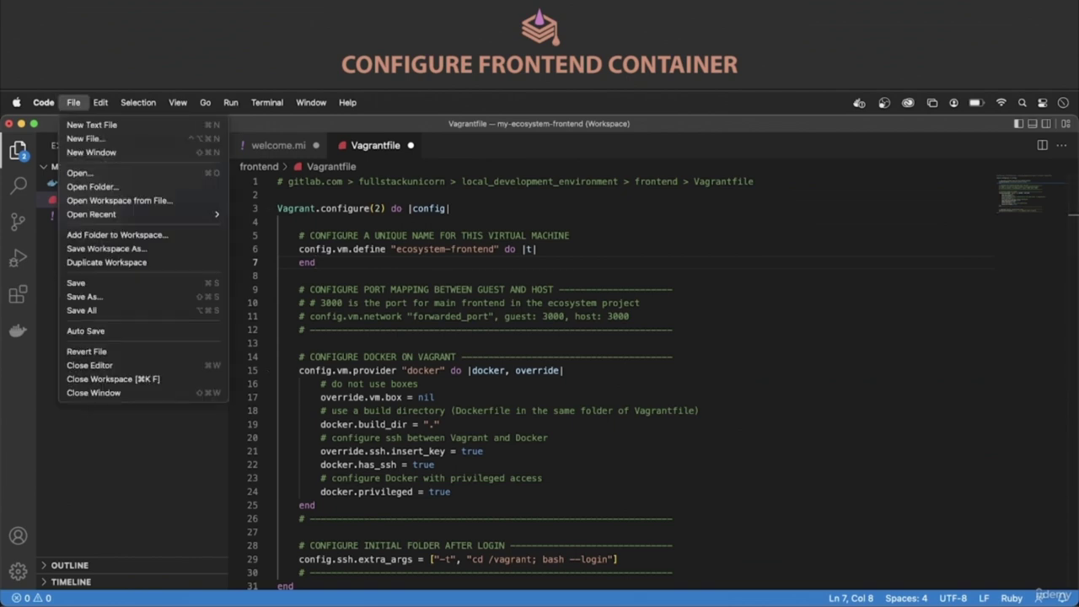
pyautogui.click(99, 284)
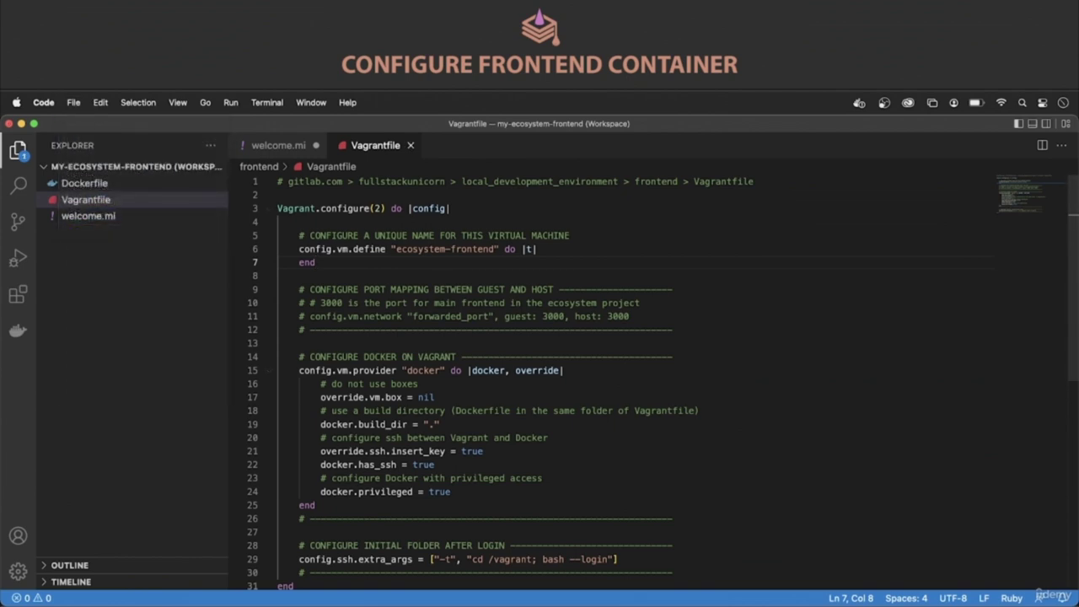
pyautogui.click(282, 145)
pyautogui.scroll(-3, 540, 379)
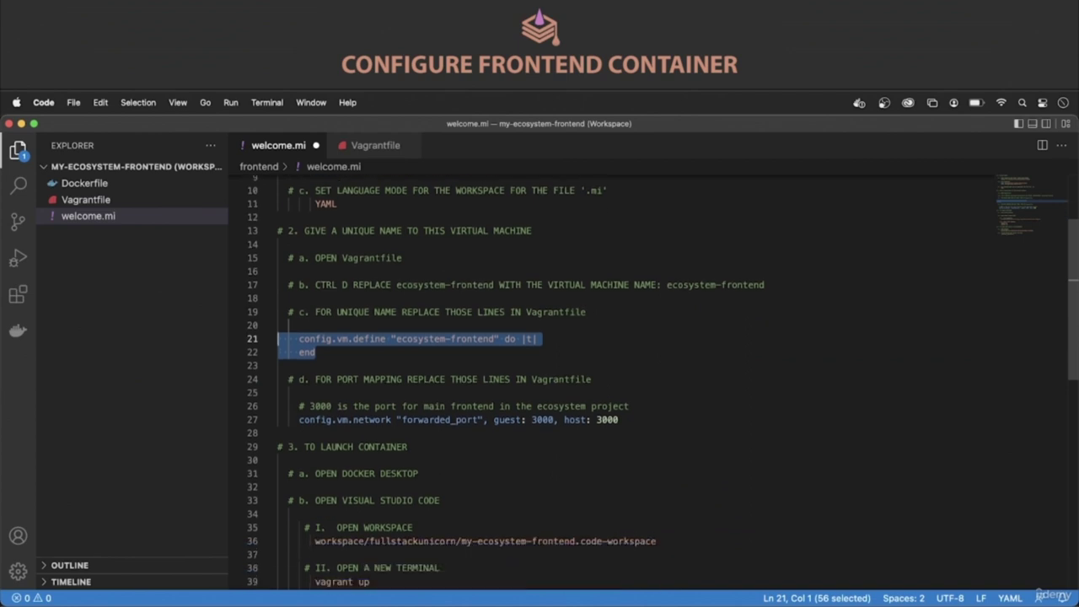
# Uncomment the Vagrantfile lines mapping guest port 3000 to host port 3000, then save
pyautogui.moveTo(618, 420); pyautogui.dragTo(243, 409)
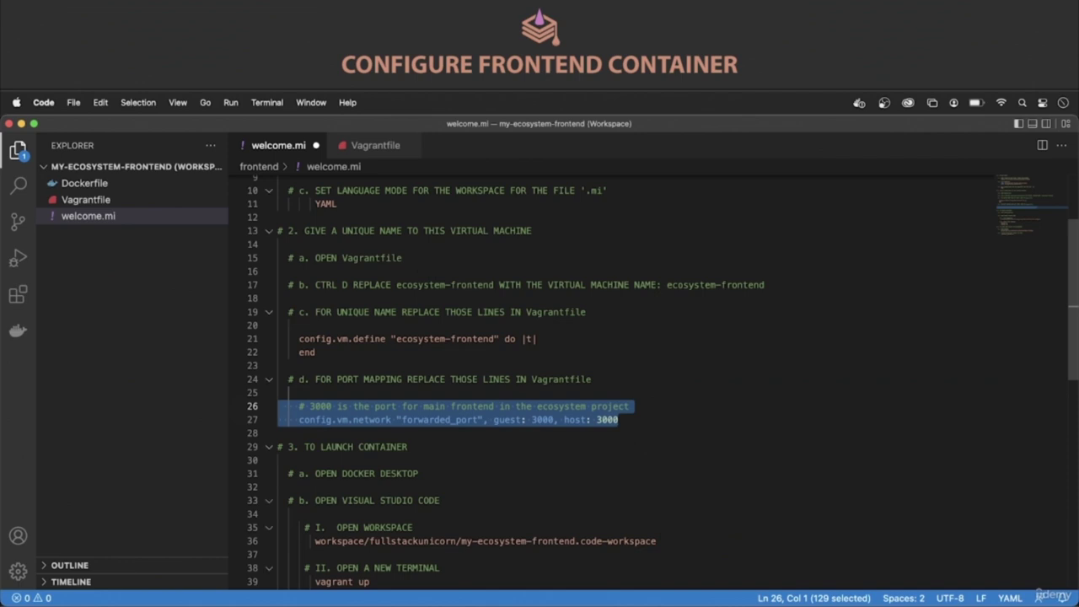
pyautogui.hotkey('ctrl', 'Tab')
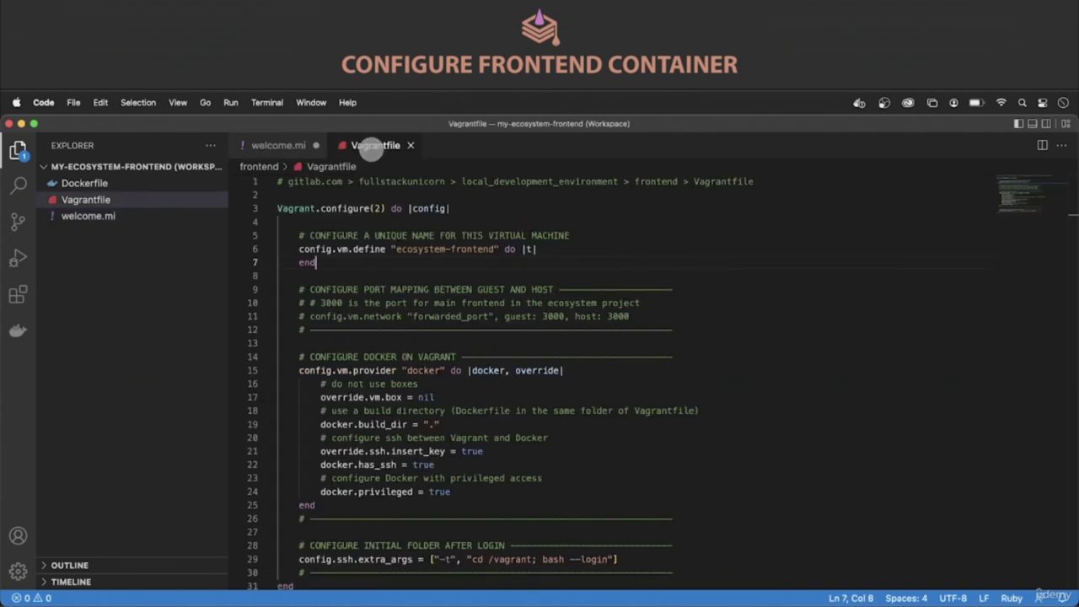
pyautogui.moveTo(645, 317); pyautogui.dragTo(216, 305)
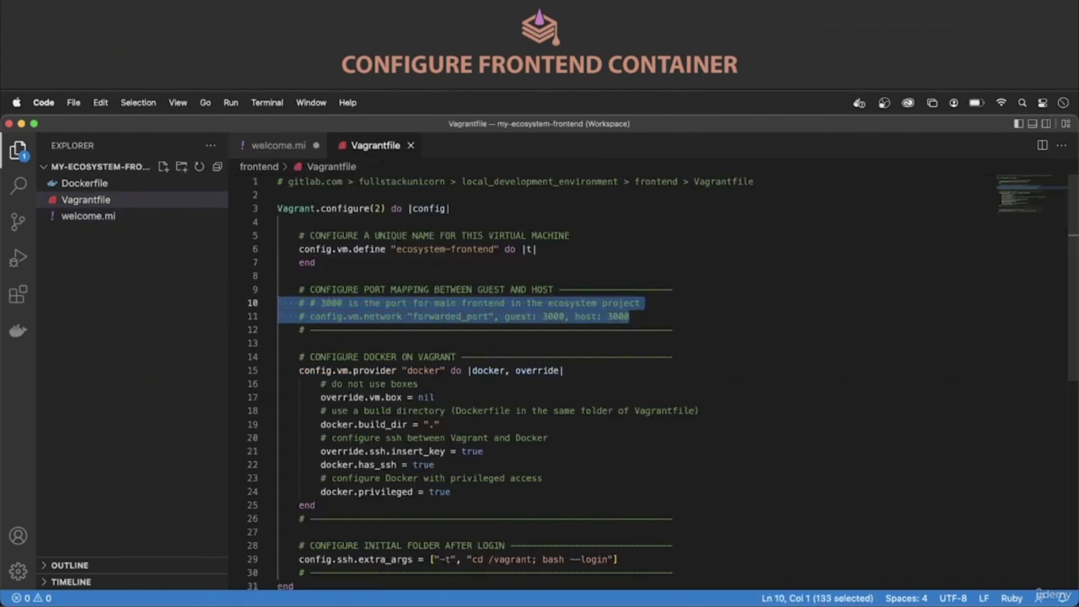
pyautogui.press('super+slash')
pyautogui.press('Right')
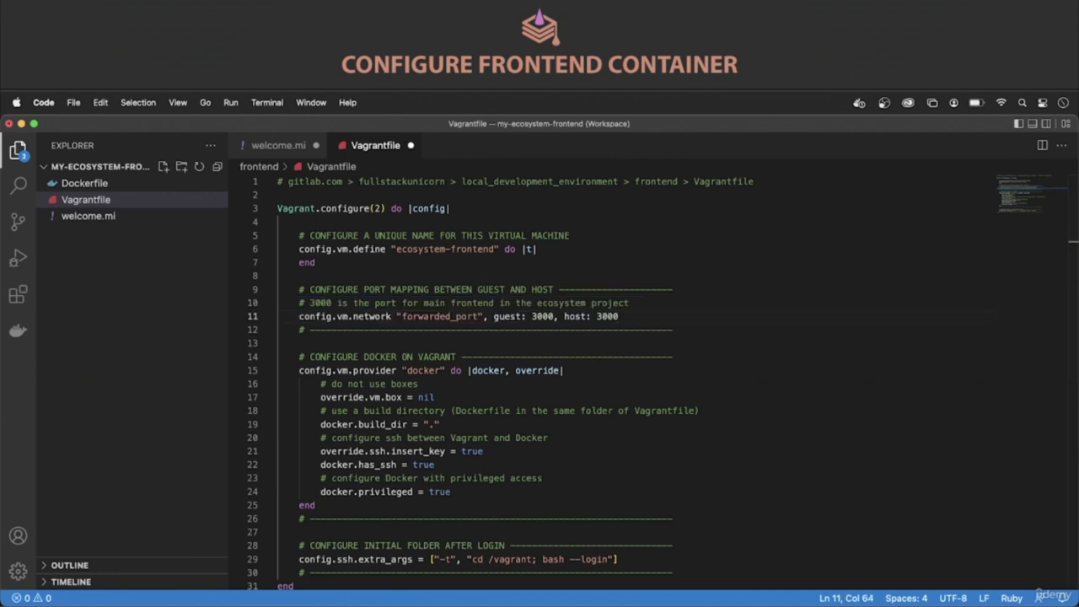
pyautogui.click(74, 102)
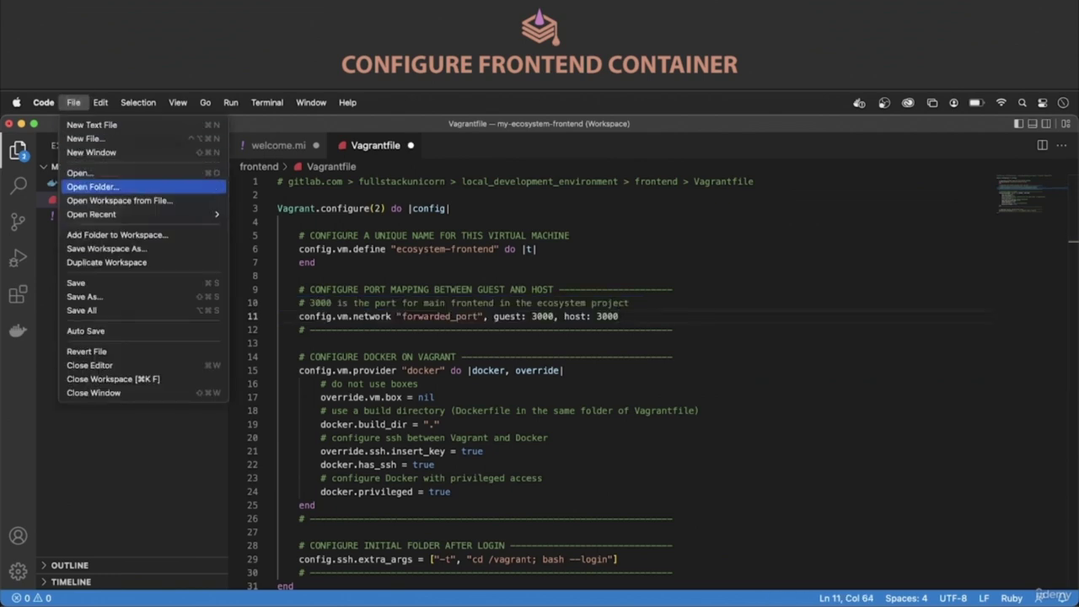
pyautogui.click(109, 282)
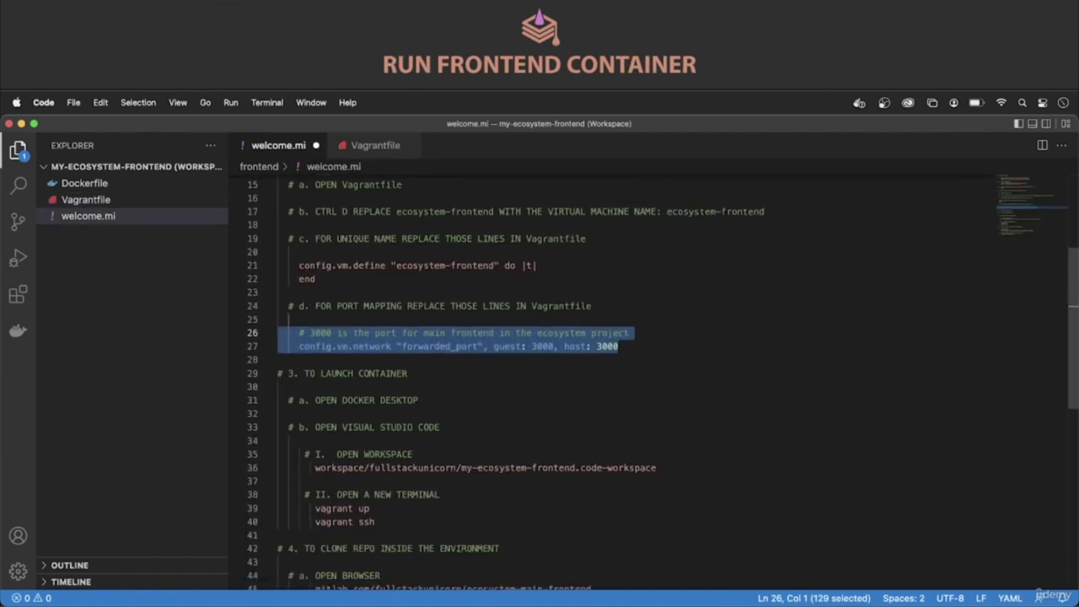
pyautogui.scroll(-4, 590, 380)
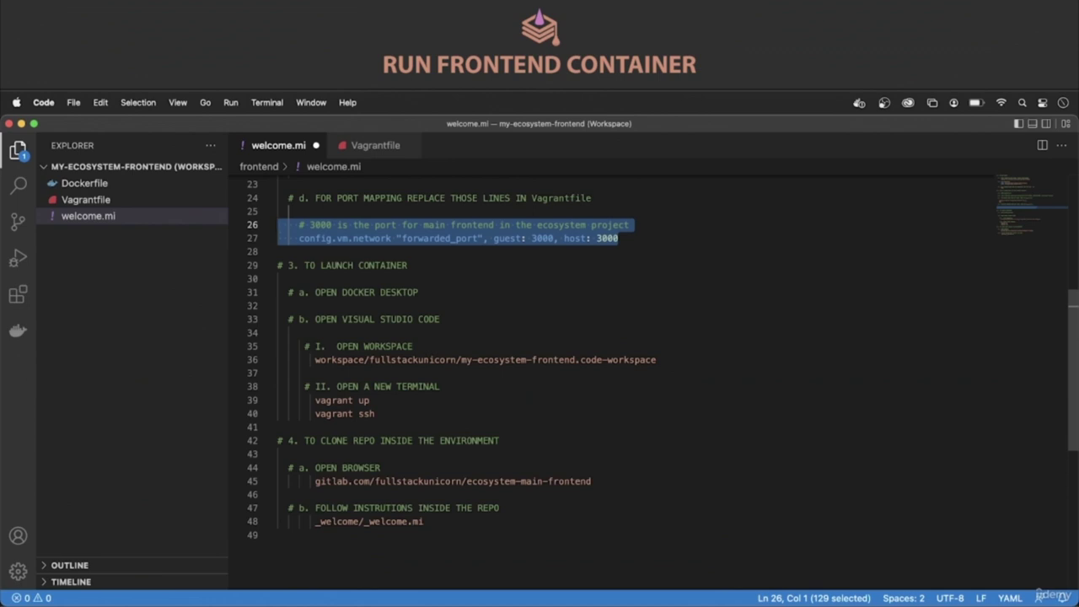
# In a new terminal, run vagrant up, then vagrant ssh into the ecosystem-frontend container
pyautogui.click(268, 102)
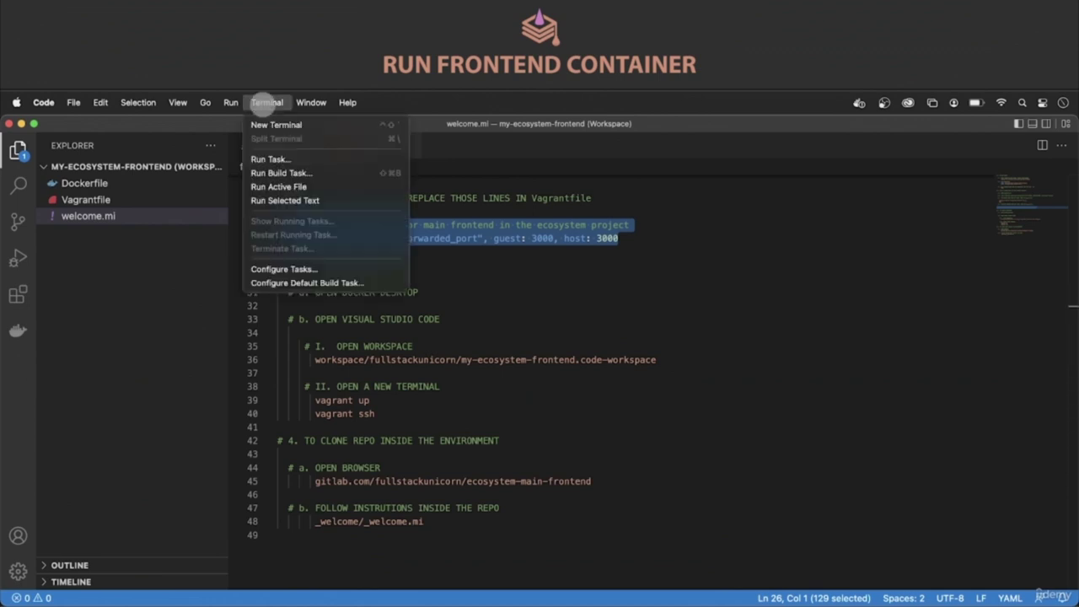
pyautogui.click(289, 124)
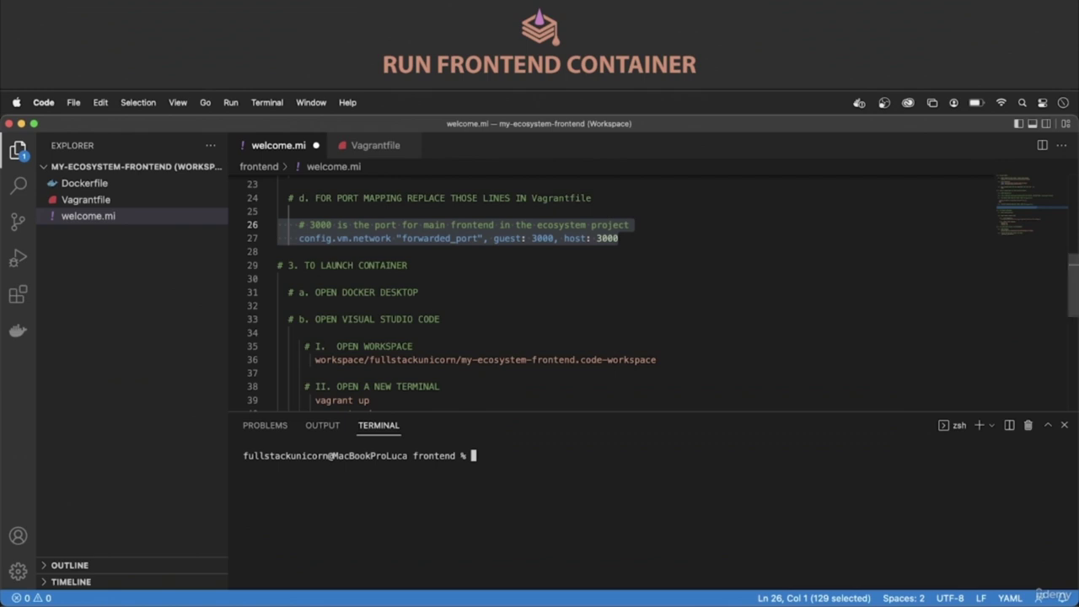
pyautogui.scroll(-5, 658, 293)
pyautogui.scroll(2, 657, 293)
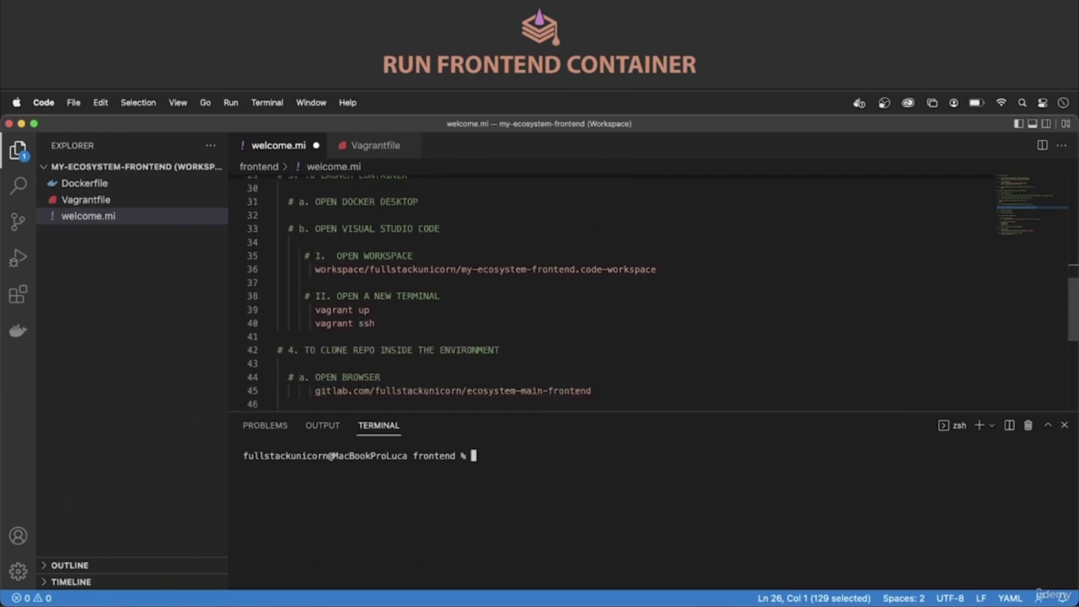
pyautogui.write('vagrant ')
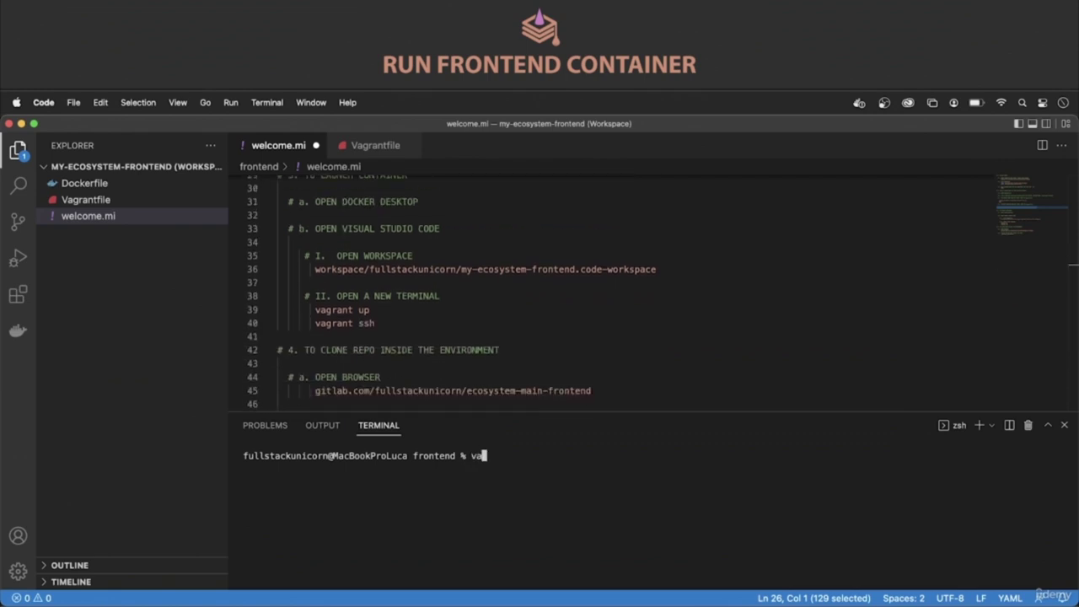
pyautogui.write('up')
pyautogui.press('Return')
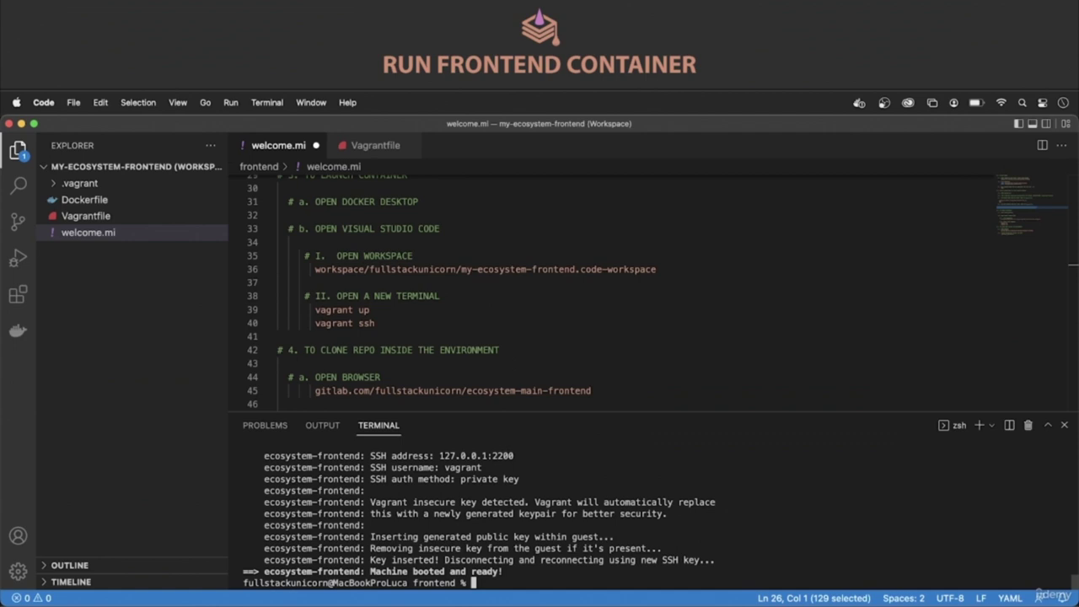
pyautogui.write('vagrant ssh')
pyautogui.press('Return')
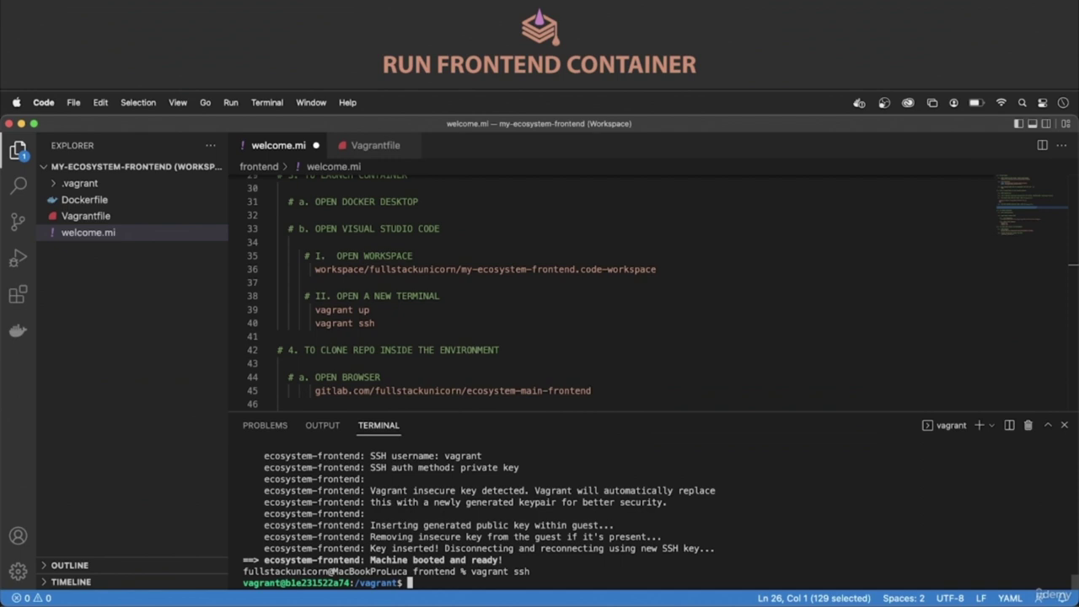
pyautogui.scroll(-3, 658, 293)
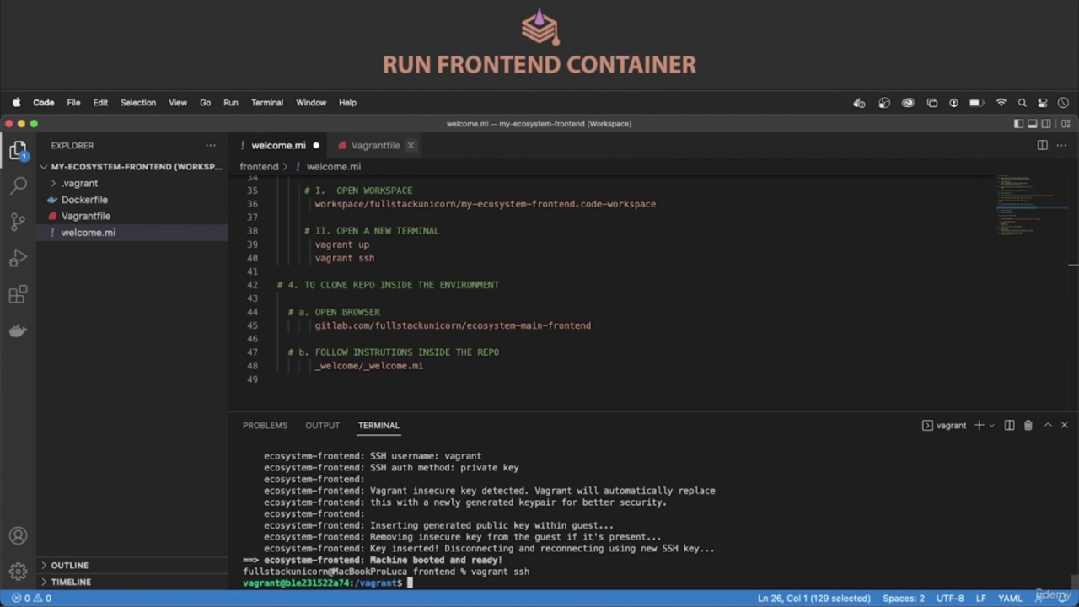
# Close the Vagrantfile and welcome.mi, saving welcome.mi's changes
pyautogui.click(410, 145)
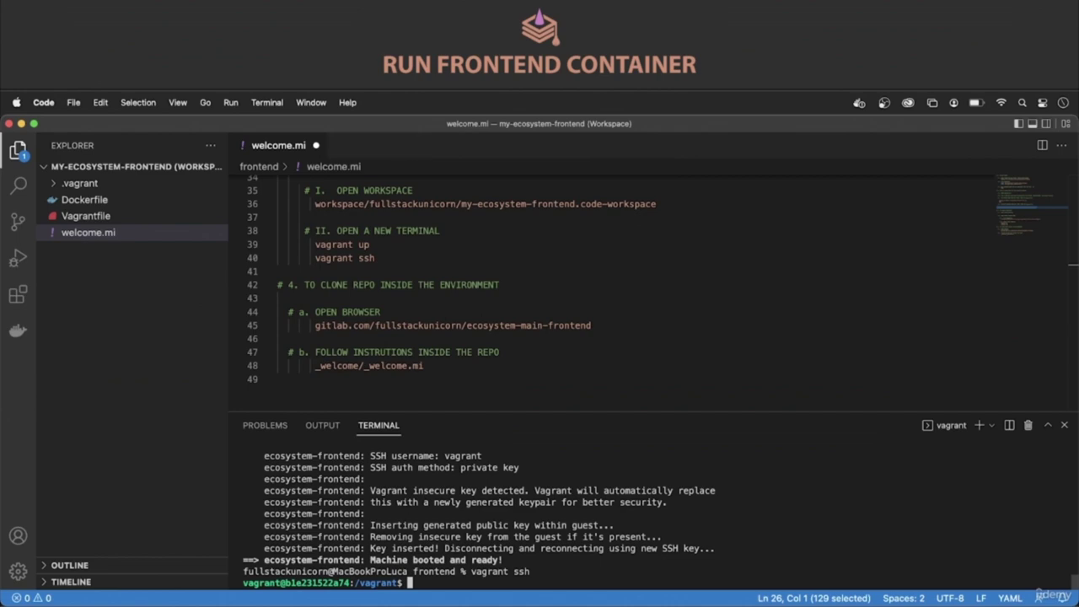
pyautogui.click(316, 145)
pyautogui.click(546, 389)
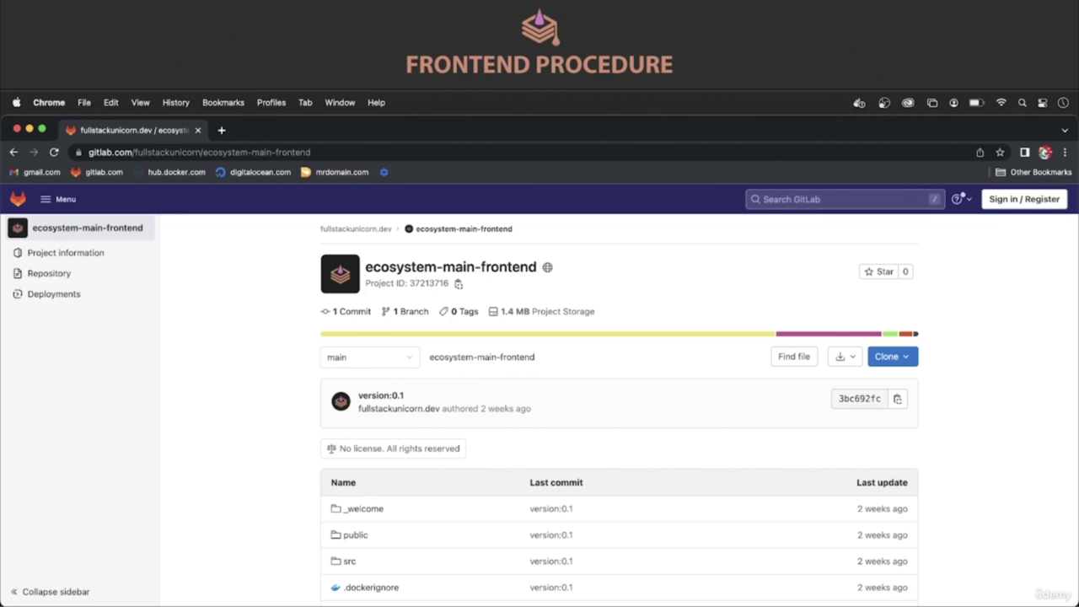
# Open _welcome/_welcome.mi in the repo and select the project name my-ecosystem-main-frontend
pyautogui.click(363, 508)
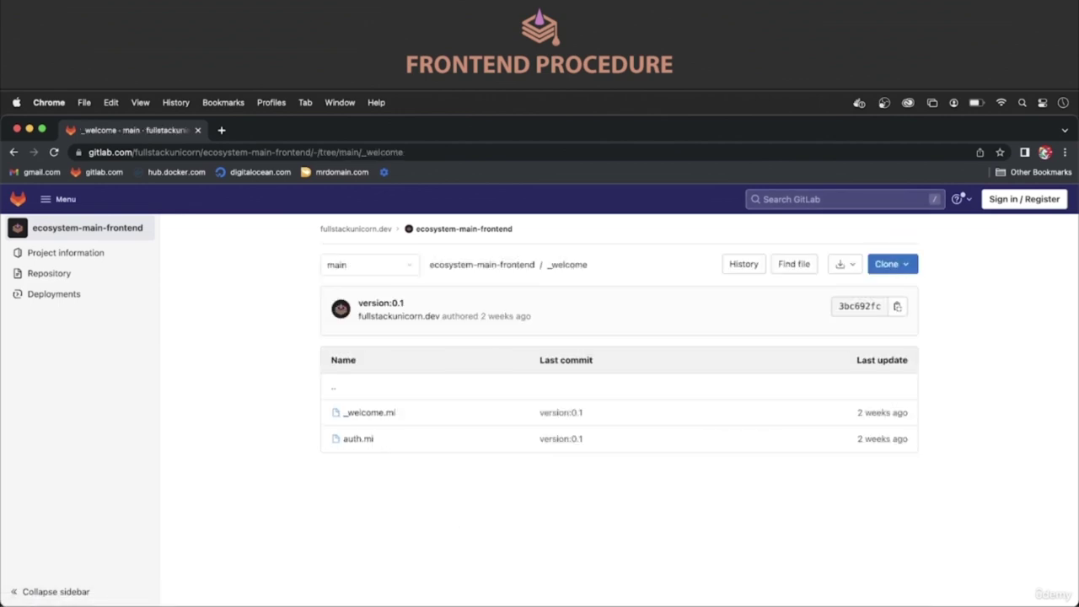
pyautogui.click(369, 412)
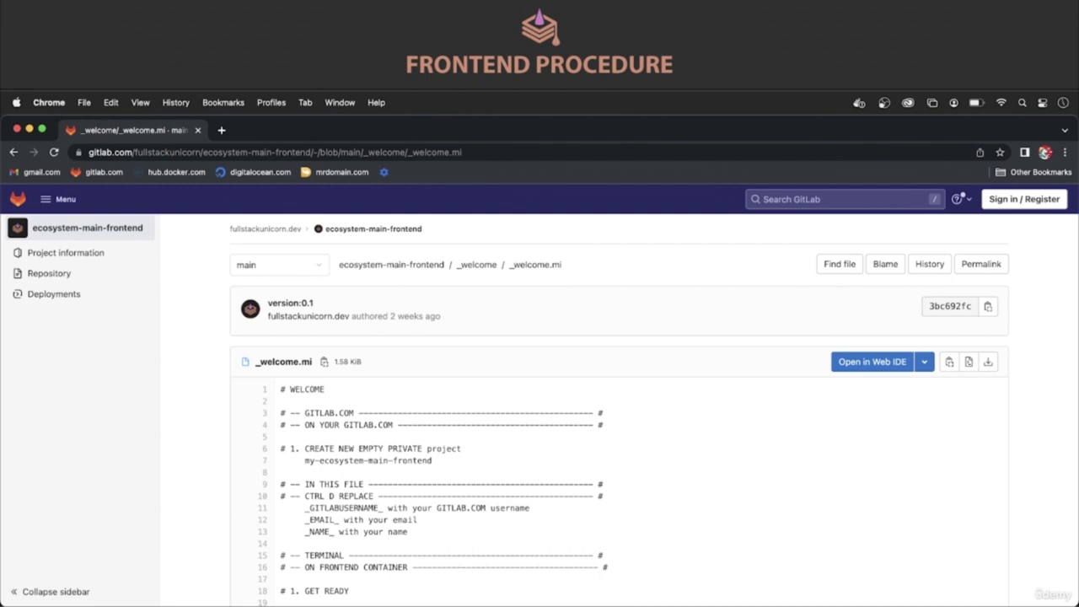
pyautogui.moveTo(433, 461); pyautogui.dragTo(303, 461)
pyautogui.press('super+c')
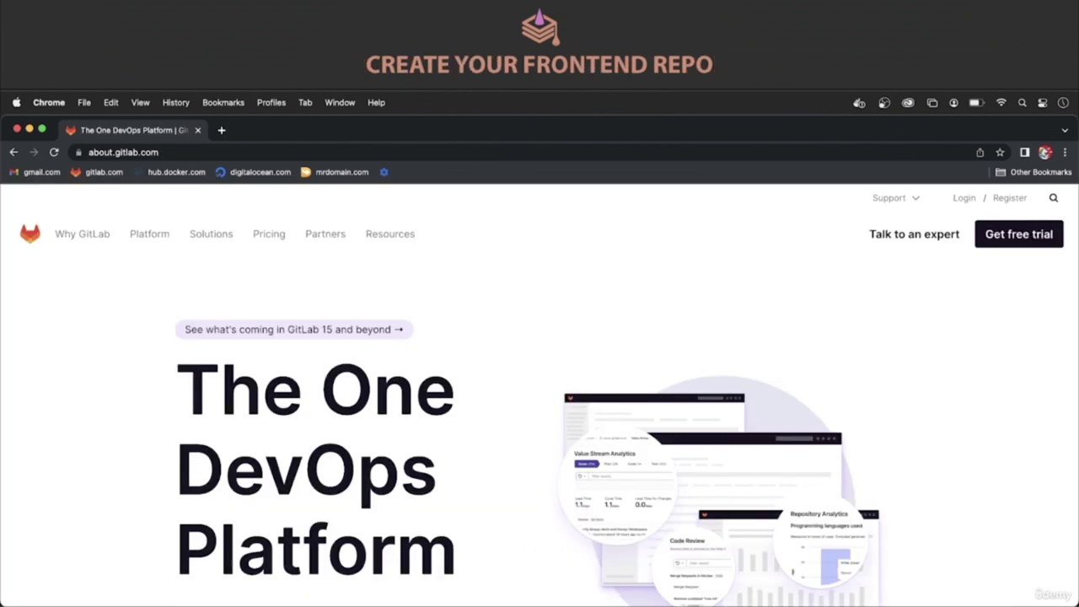
# Sign in with Google, create blank project my-ecosystem-main-frontend without a README, then sign out
pyautogui.click(963, 198)
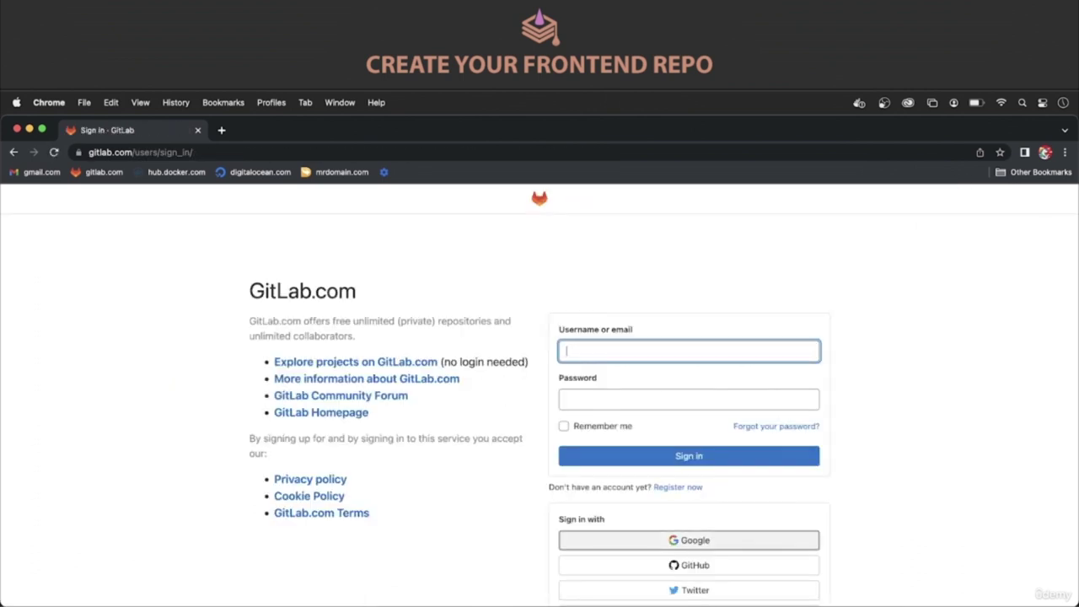
pyautogui.click(688, 541)
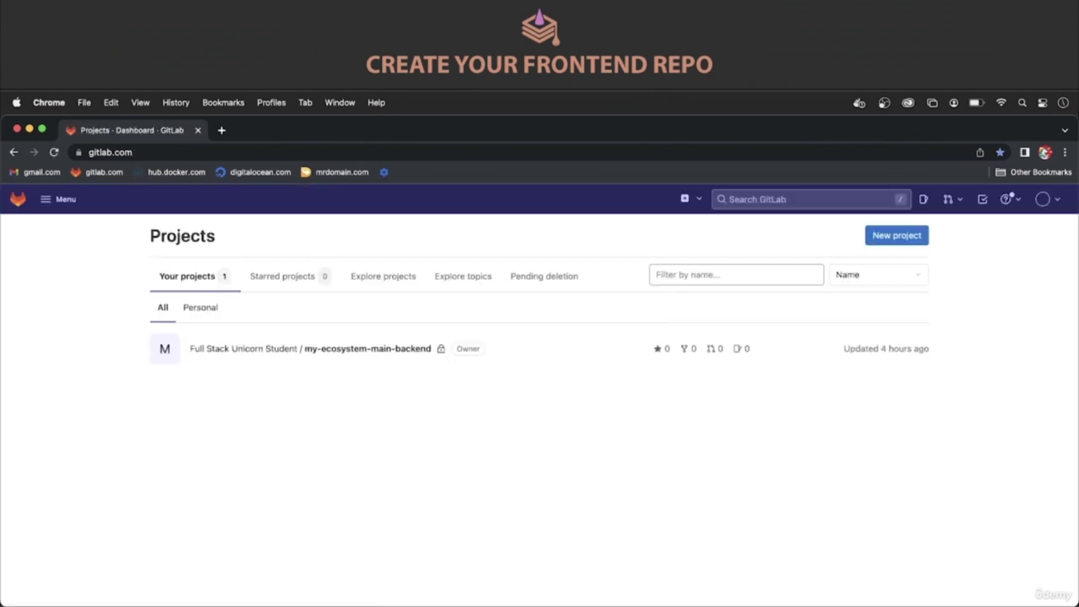
pyautogui.click(896, 236)
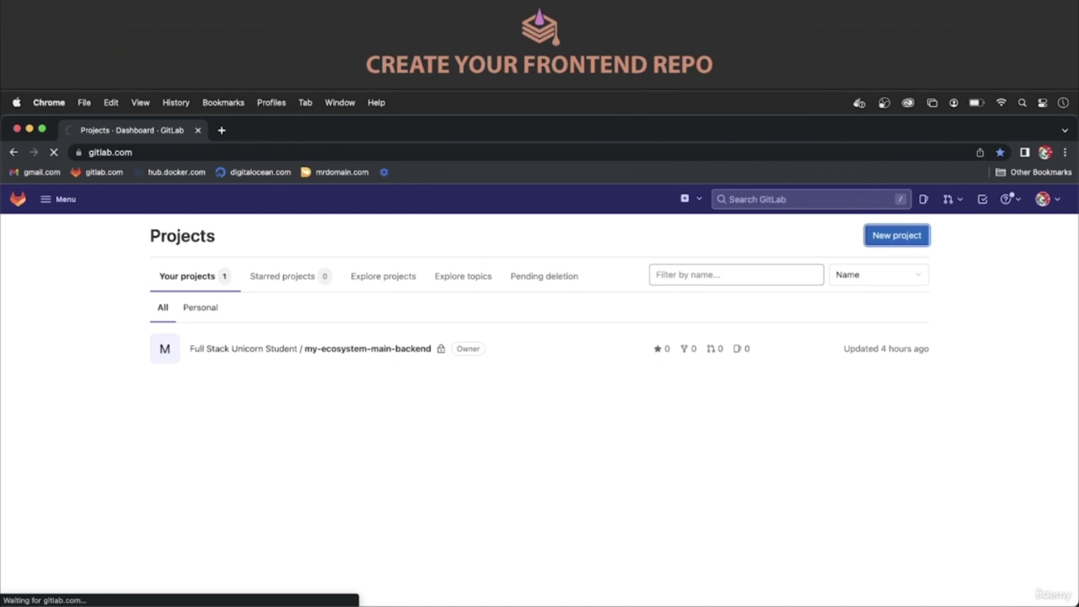
pyautogui.click(466, 366)
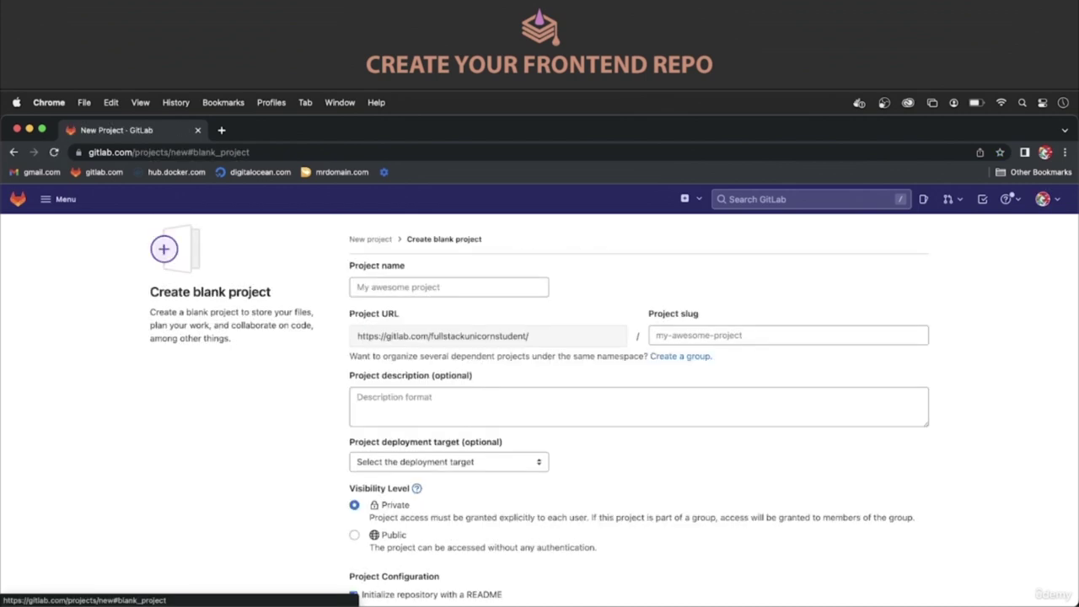
pyautogui.press('super+v')
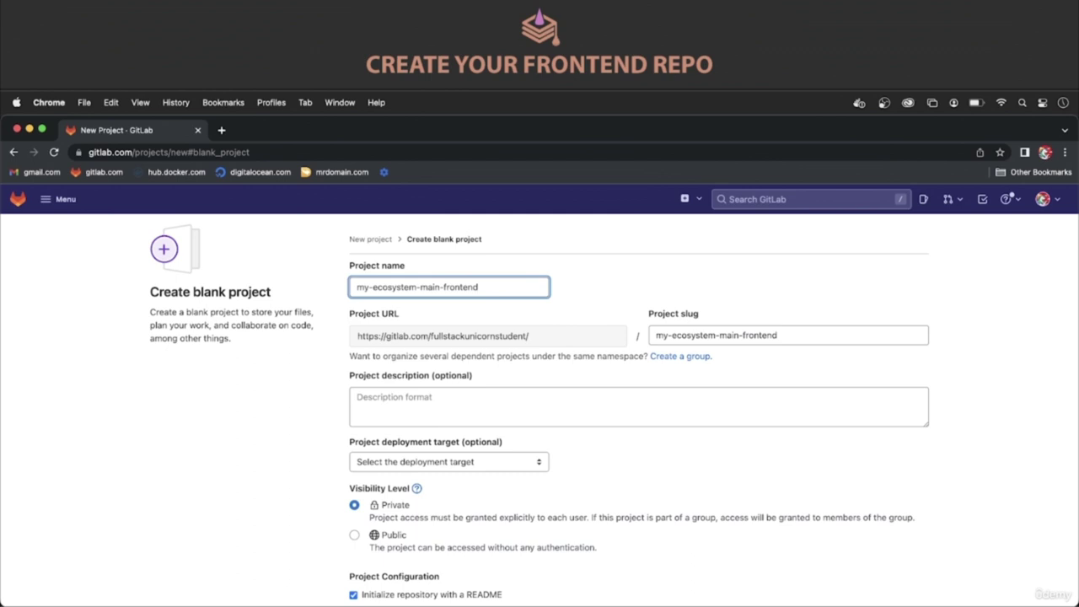
pyautogui.scroll(-1, 614, 400)
pyautogui.click(353, 578)
pyautogui.scroll(-4, 353, 578)
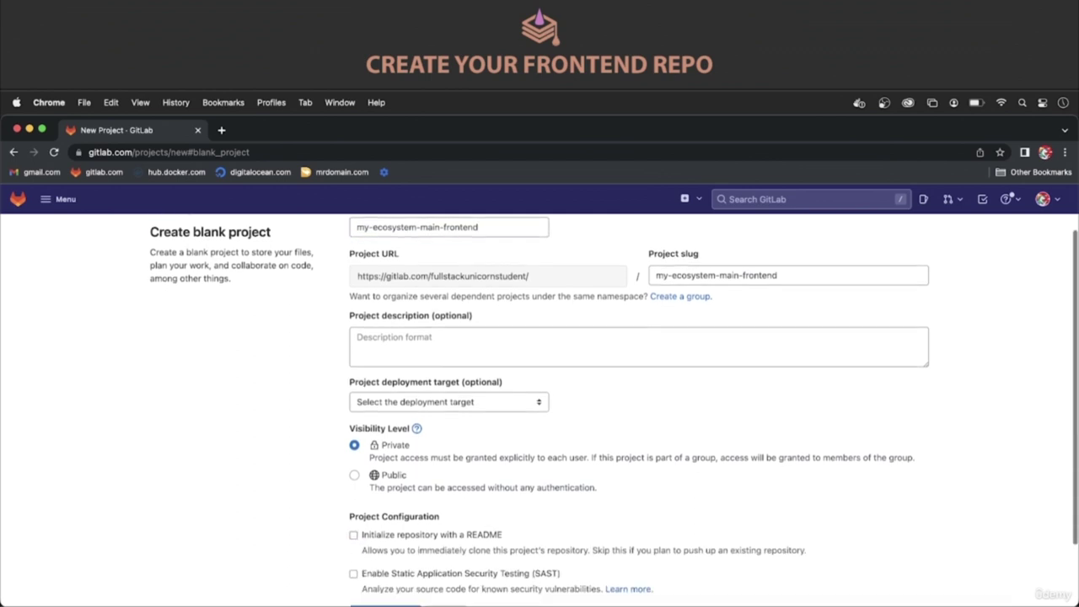
pyautogui.click(355, 583)
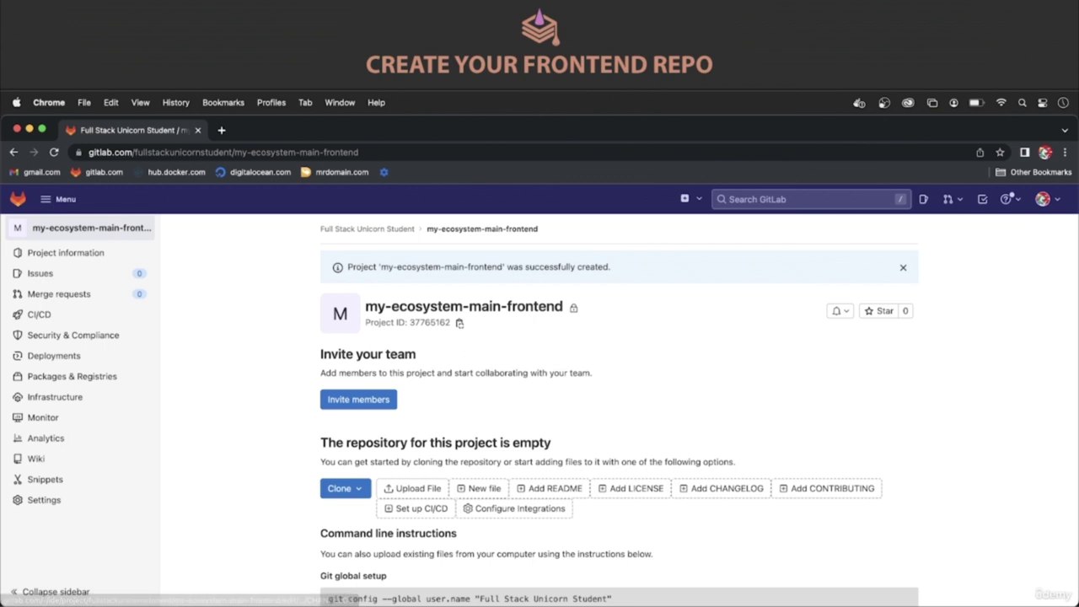
pyautogui.click(1047, 199)
pyautogui.click(942, 335)
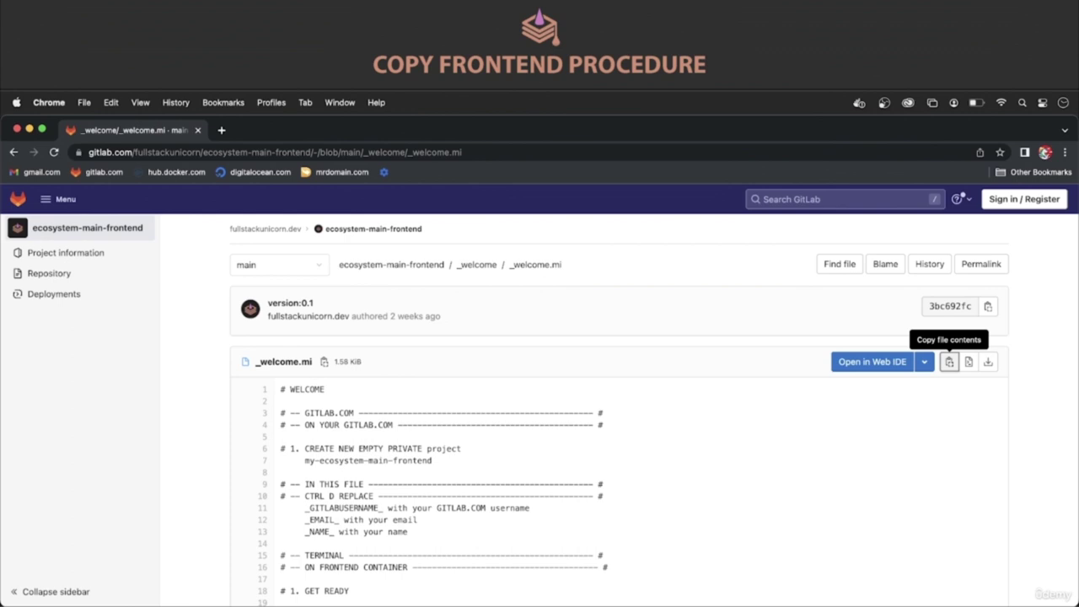
# Copy the entire contents of _welcome.mi to the clipboard
pyautogui.click(949, 362)
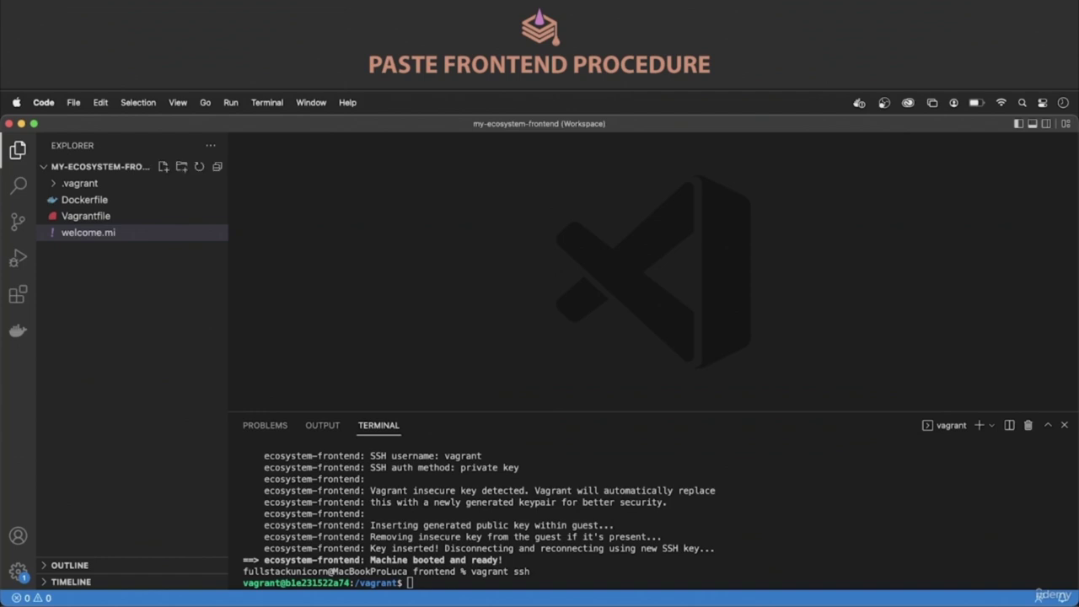
# Overwrite welcome.mi's text with the pasted frontend procedure and select _GITLABUSERNAME_ on line 11
pyautogui.click(176, 231)
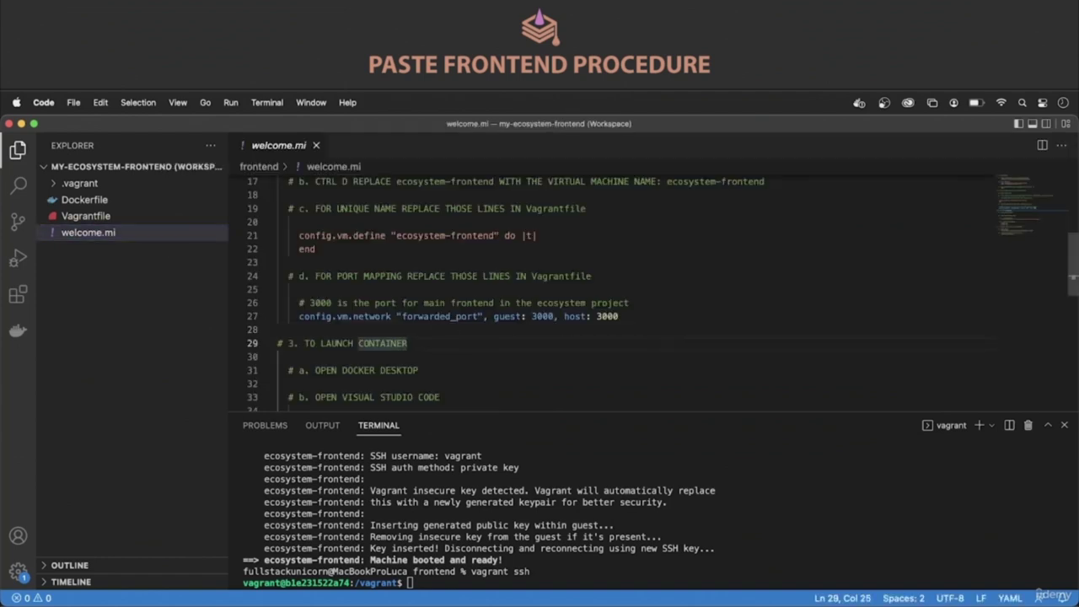
pyautogui.press('super+a')
pyautogui.press('super+v')
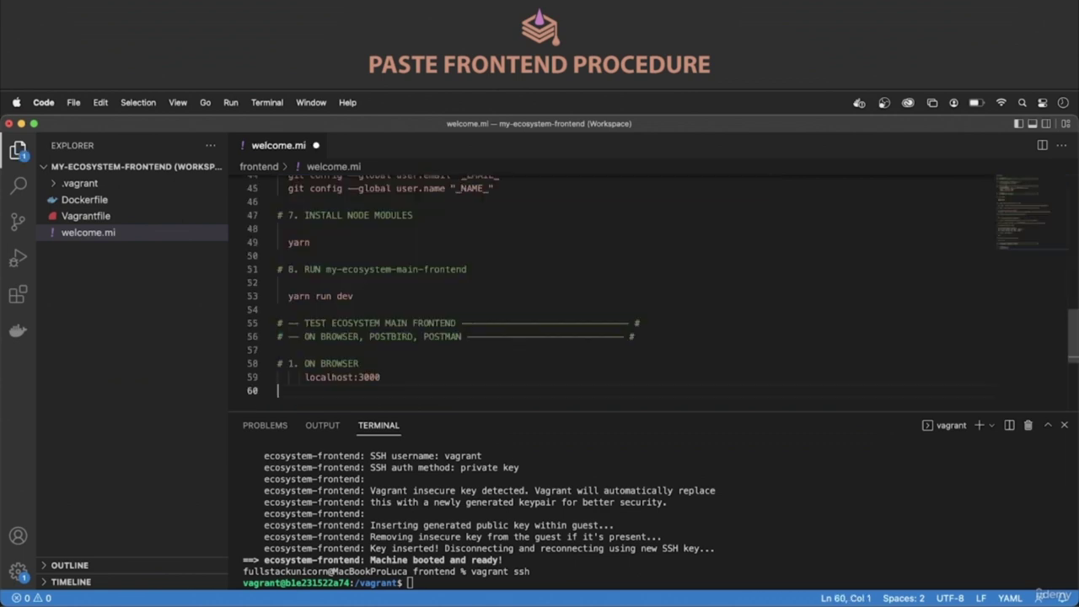
pyautogui.scroll(10, 590, 295)
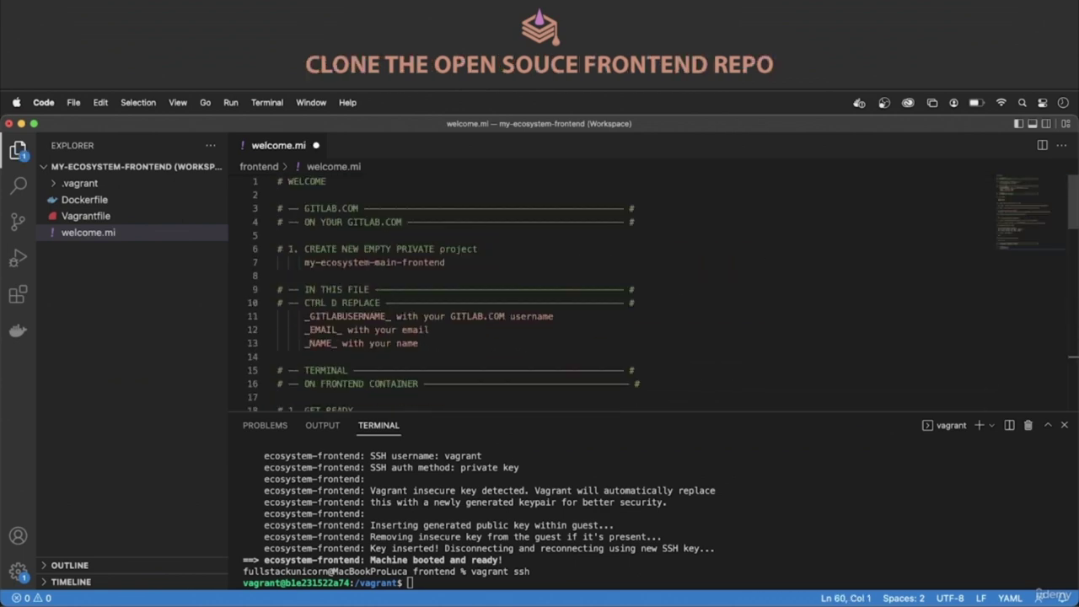
pyautogui.doubleClick(347, 316)
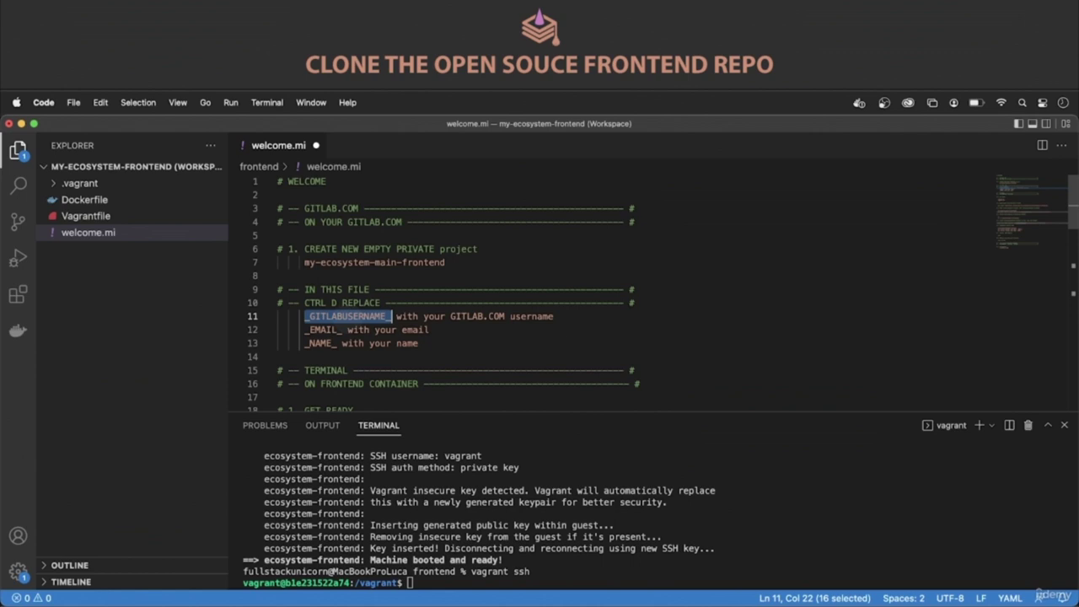
# Replace every _GITLABUSERNAME_ placeholder in welcome.mi with the user's GitLab username
pyautogui.press('super+d')
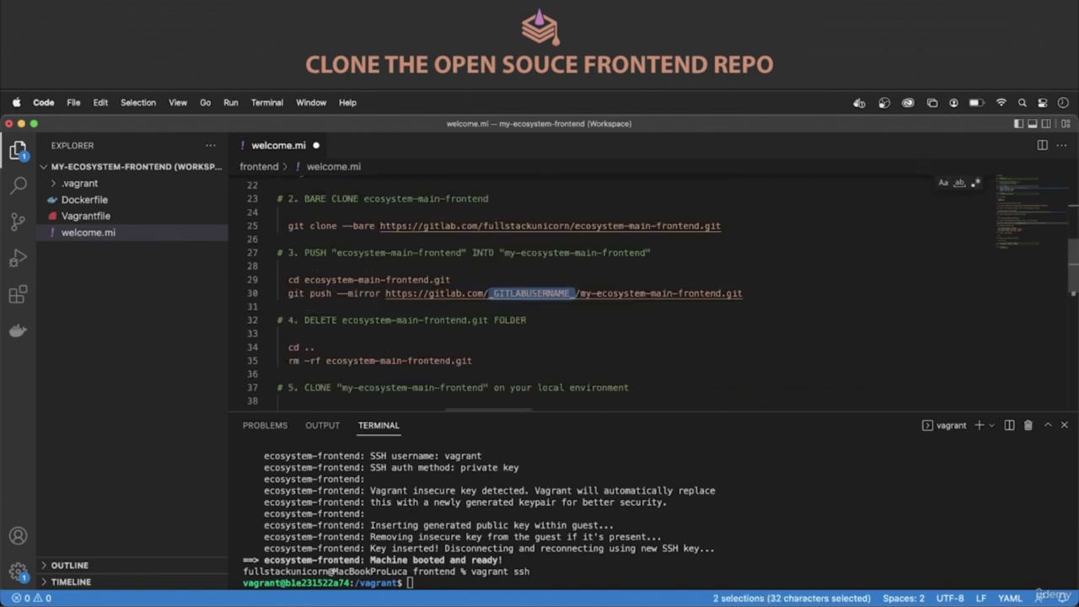
pyautogui.press('super+d')
pyautogui.press('super+d')
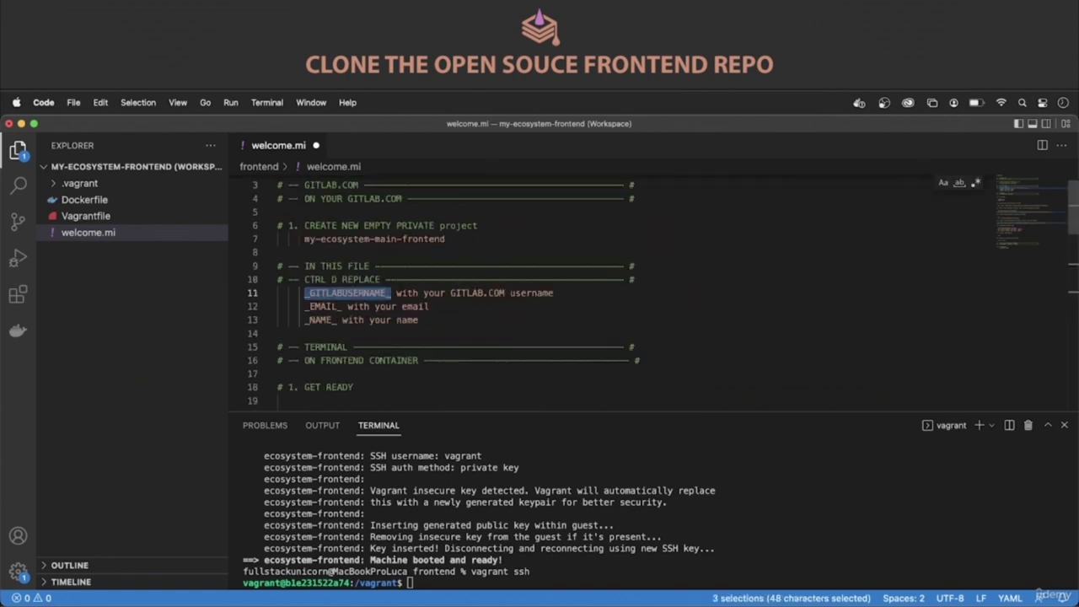
pyautogui.write('fullstac')
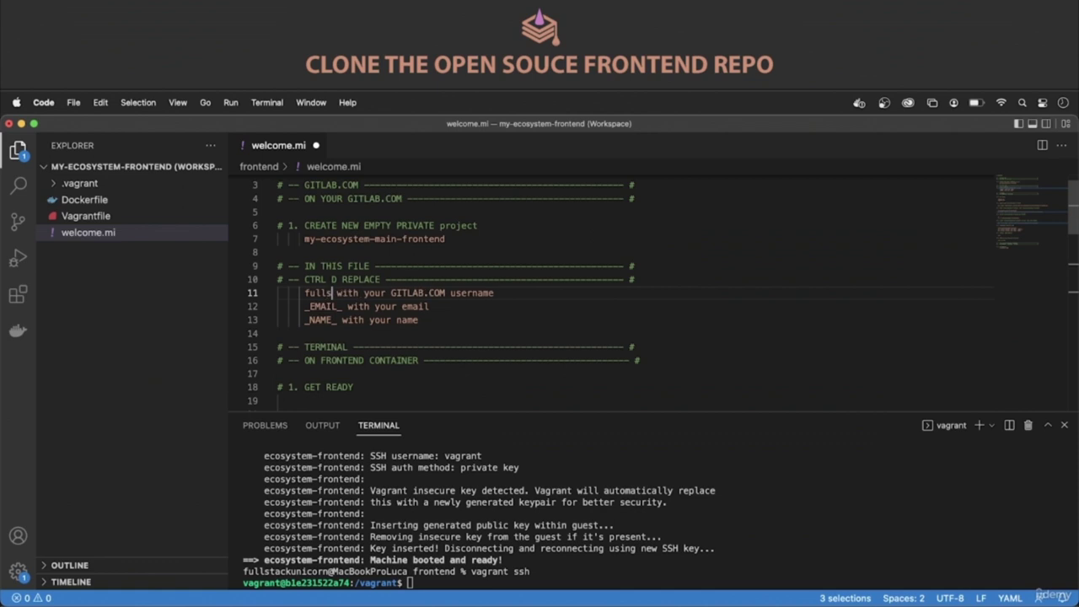
pyautogui.write('kunicor')
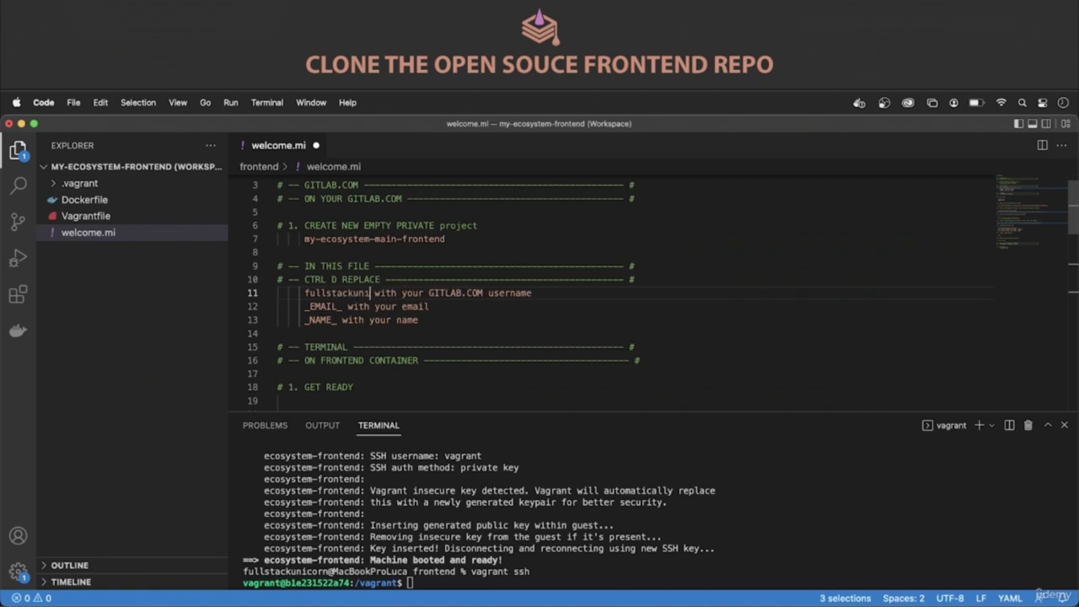
pyautogui.write('nstudent')
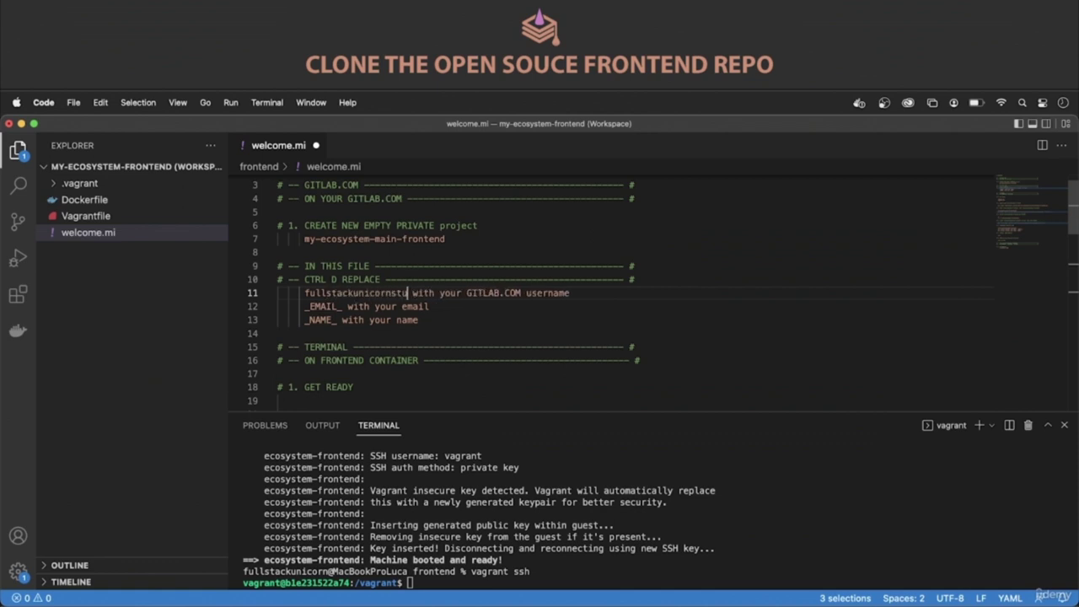
# Replace both _EMAIL_ placeholders on lines 12 and 44 with the account e-mail
pyautogui.doubleClick(323, 306)
pyautogui.press('super+d')
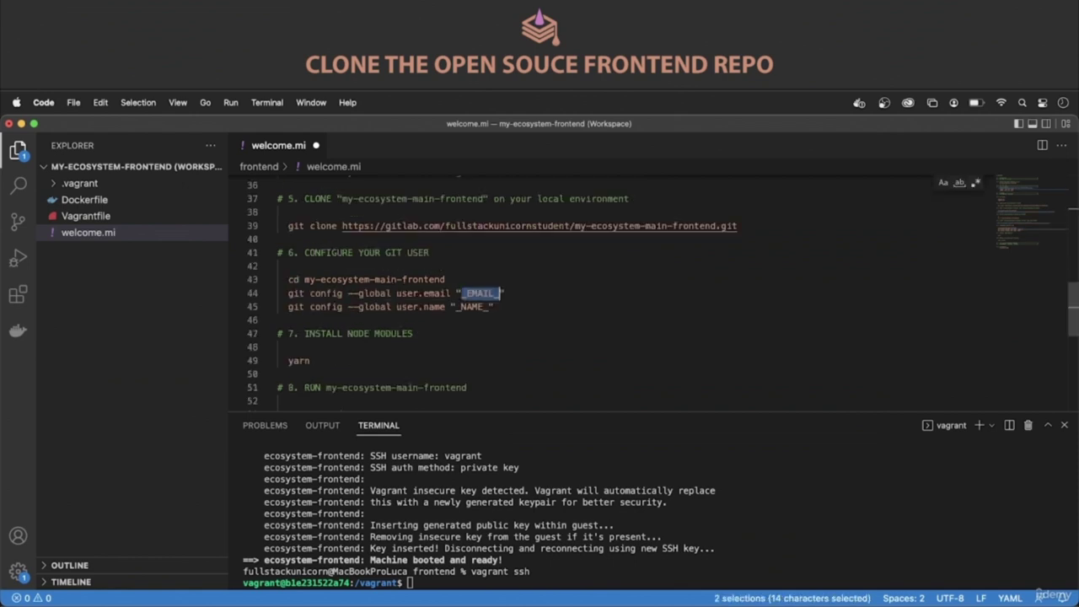
pyautogui.scroll(10, 590, 295)
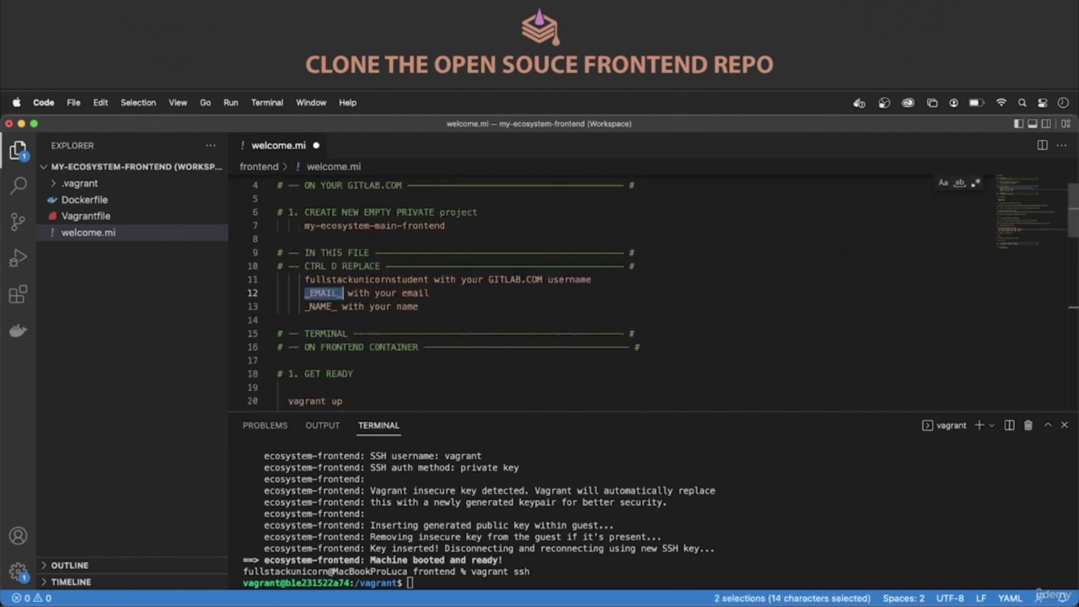
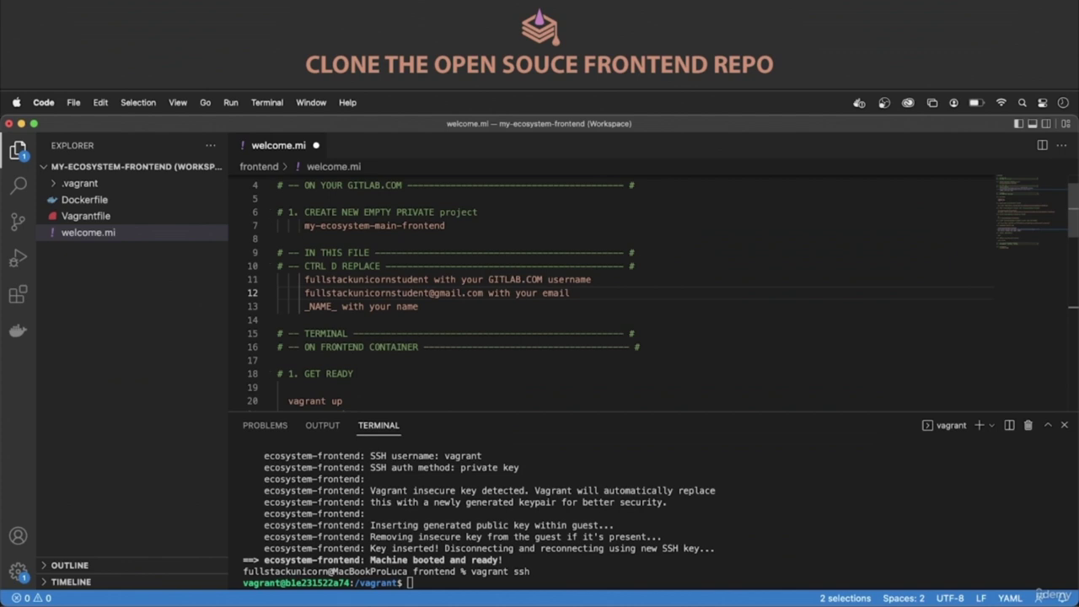
# Replace both _NAME_ placeholders with the user's name
pyautogui.doubleClick(320, 306)
pyautogui.press('super+d')
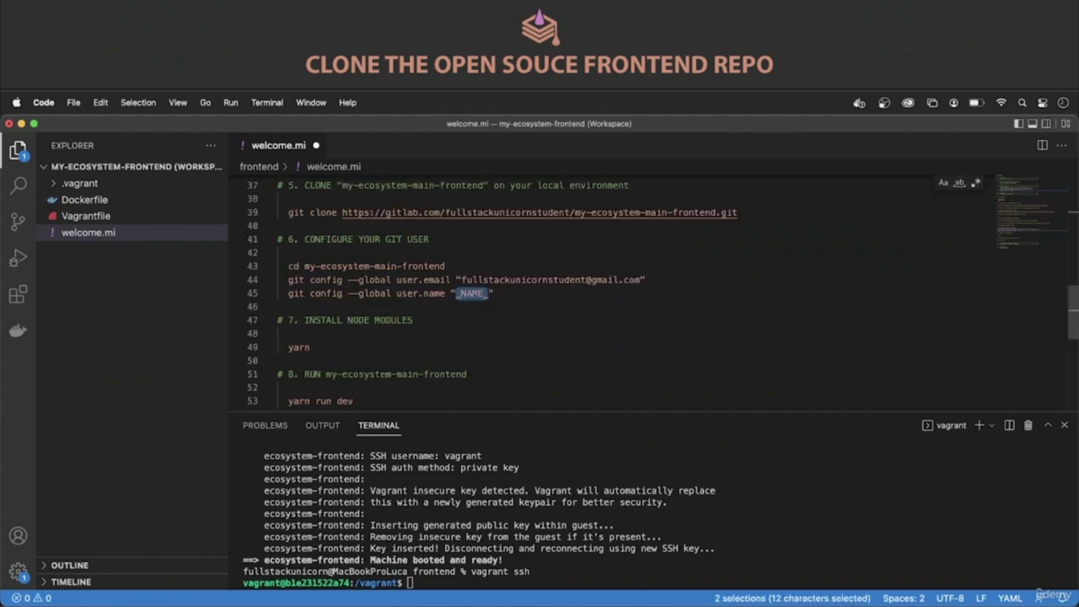
pyautogui.scroll(10, 590, 295)
pyautogui.write('stude')
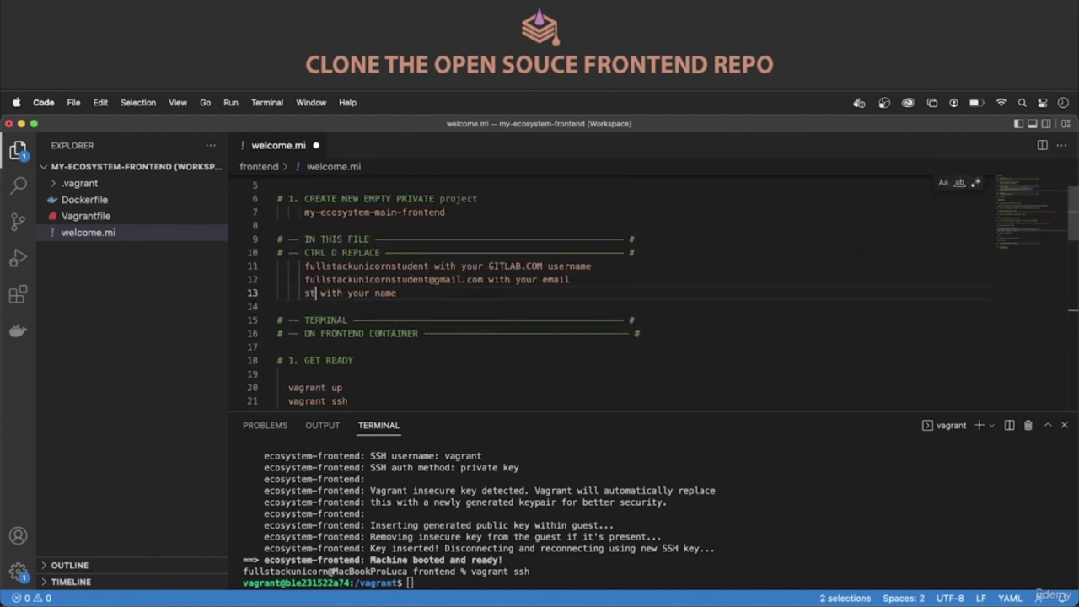
pyautogui.write('nt')
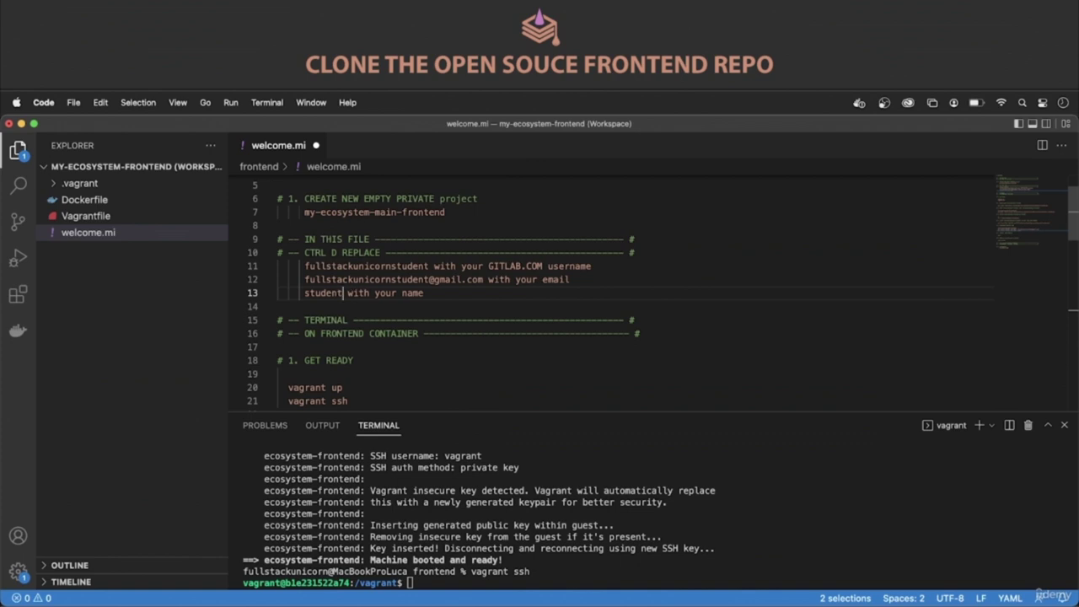
pyautogui.scroll(-3, 658, 293)
pyautogui.scroll(-2, 658, 293)
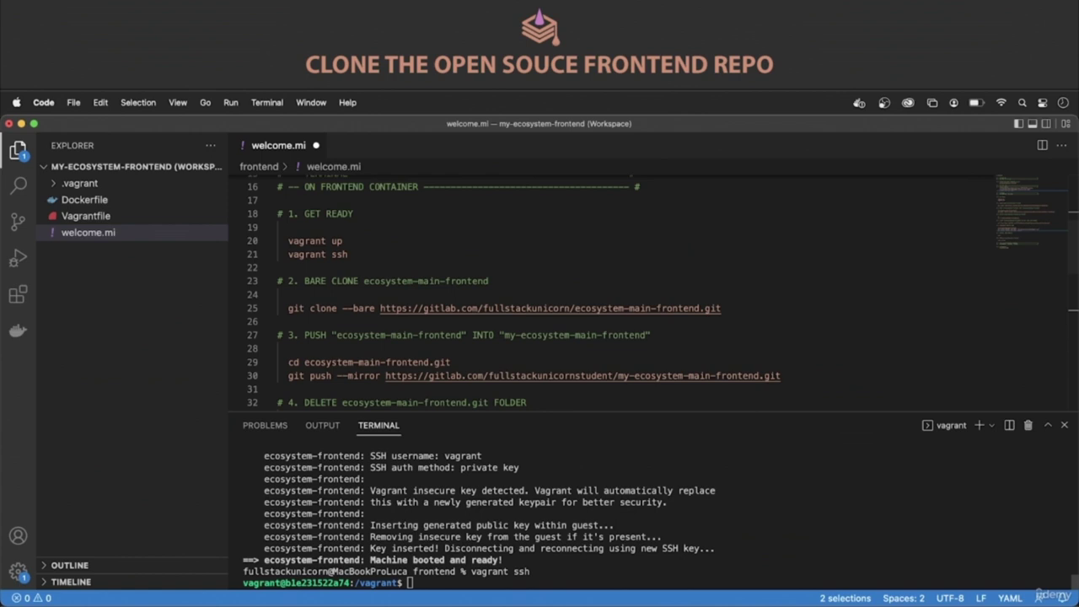
# Bare-clone the upstream ecosystem-main-frontend repository using the URL on line 25
pyautogui.click(435, 578)
pyautogui.write('git clone --bare')
pyautogui.moveTo(722, 308); pyautogui.dragTo(379, 309)
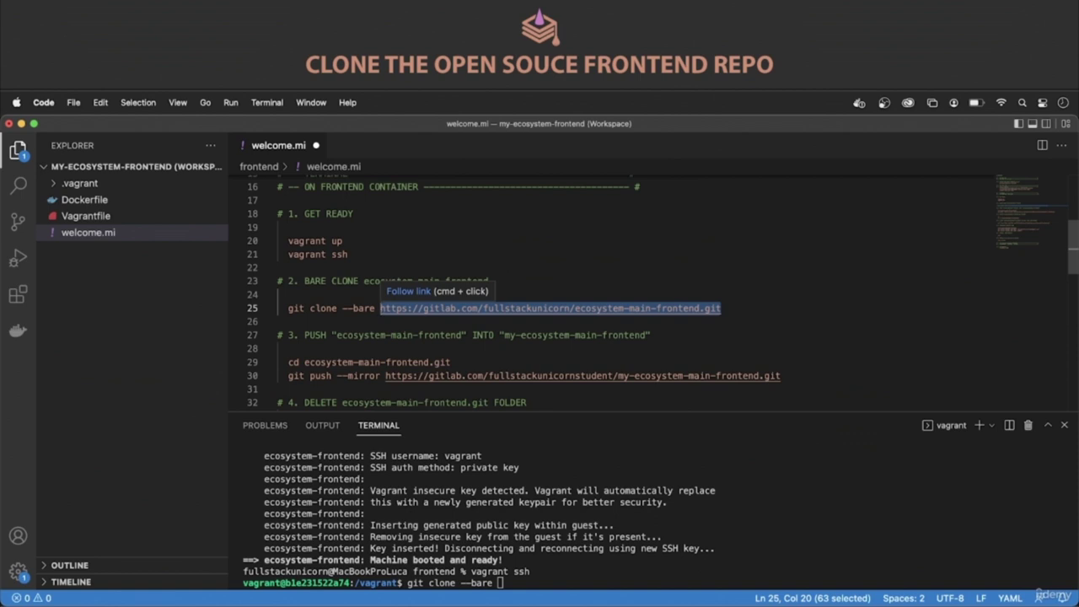
pyautogui.press('super+c')
pyautogui.click(563, 580)
pyautogui.press('super+v')
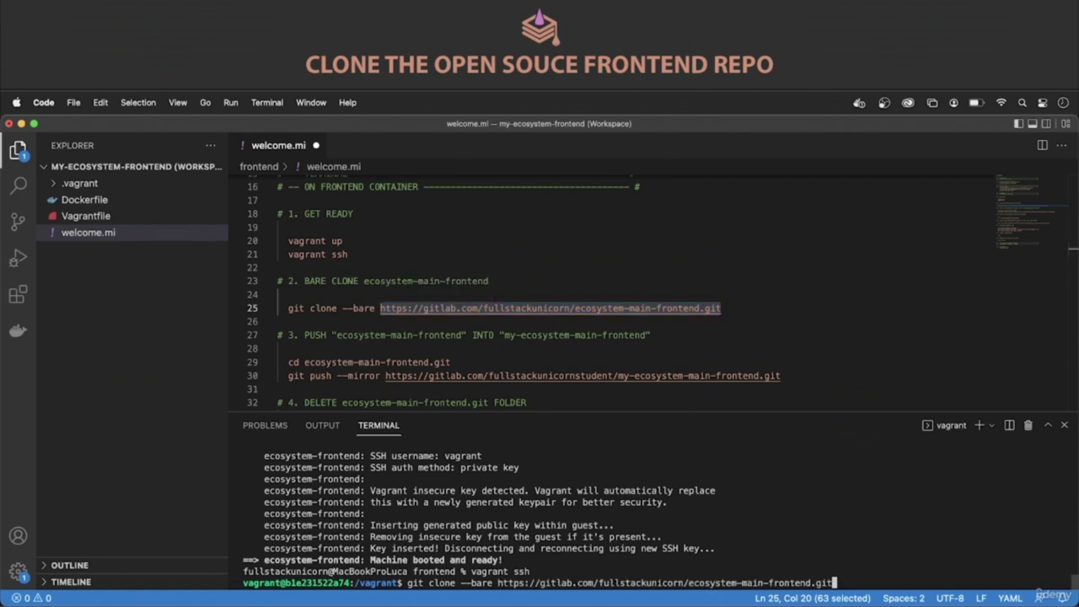
pyautogui.press('Return')
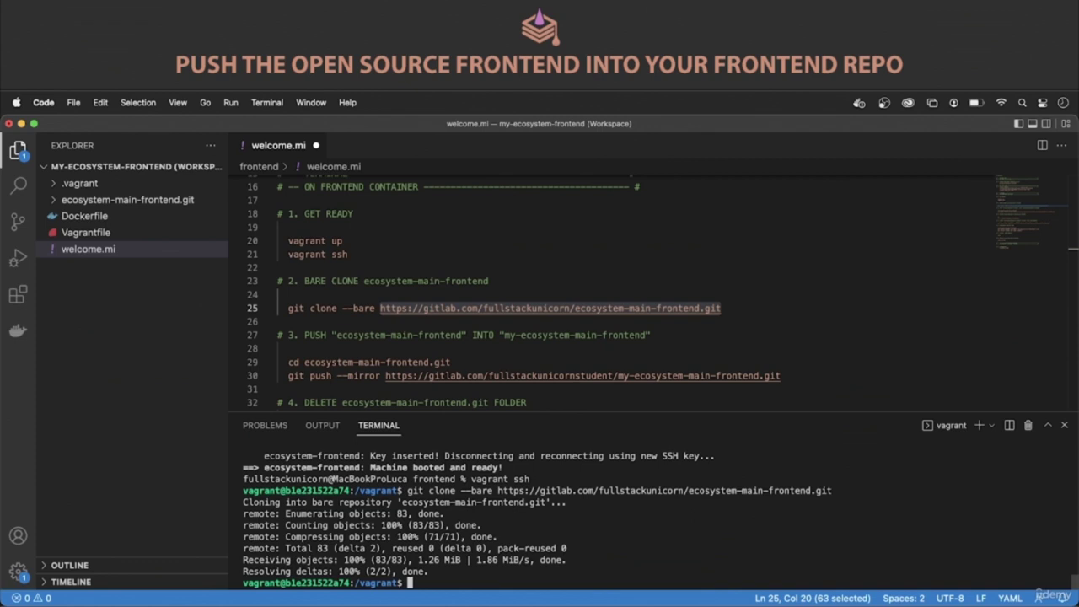
# Change into the ecosystem-main-frontend.git folder in the terminal
pyautogui.write('cd e')
pyautogui.press('Tab')
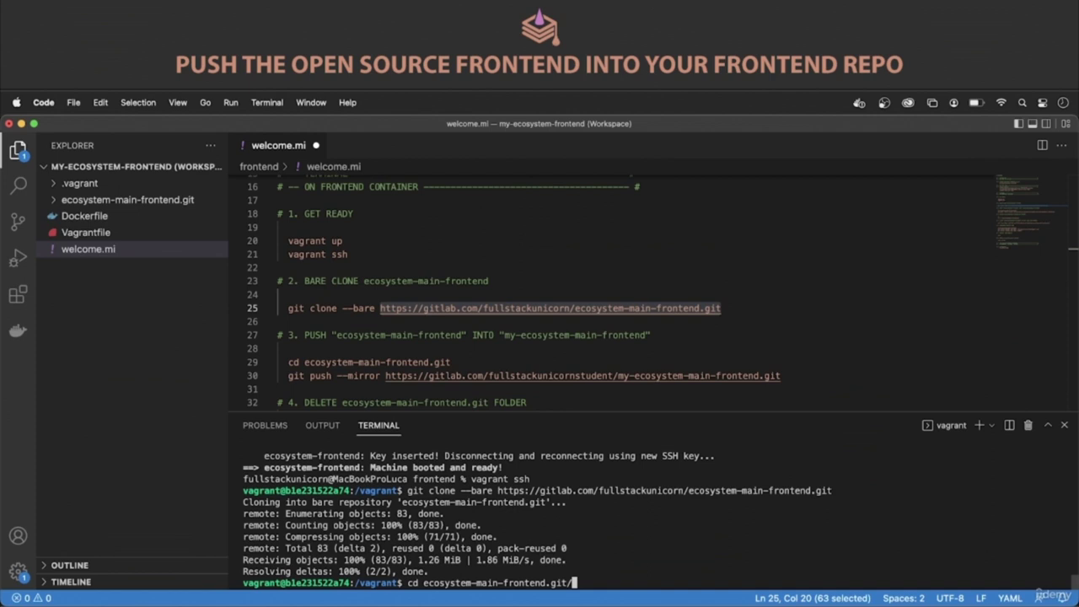
pyautogui.press('Return')
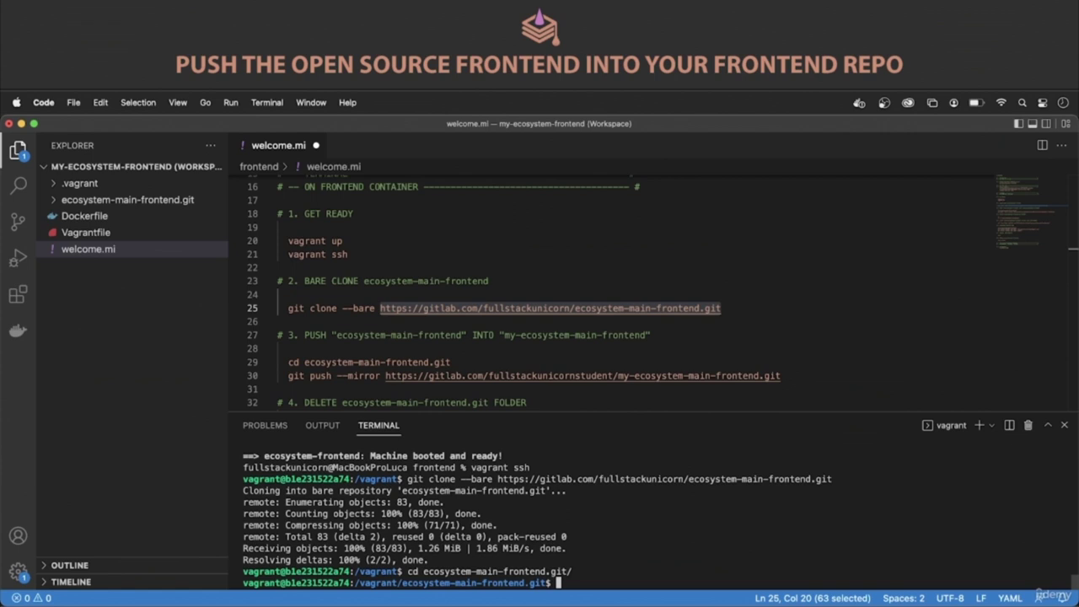
# Mirror-push to the my-ecosystem-main-frontend URL from line 30, signing in with GitLab credentials
pyautogui.write('git push --mirror')
pyautogui.moveTo(782, 376); pyautogui.dragTo(386, 376)
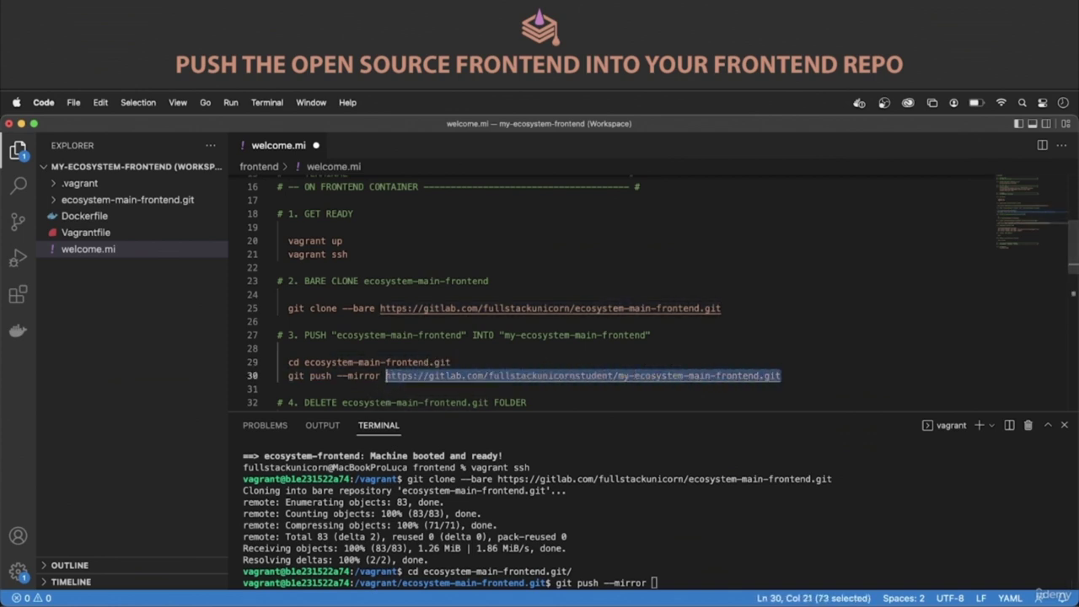
pyautogui.click(700, 568)
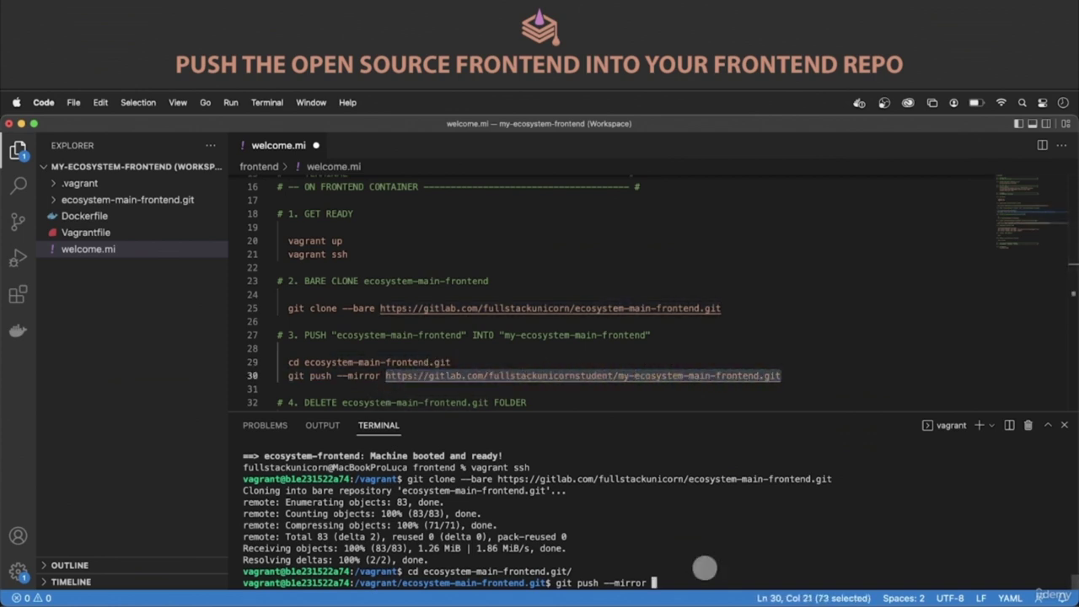
pyautogui.press('super+v')
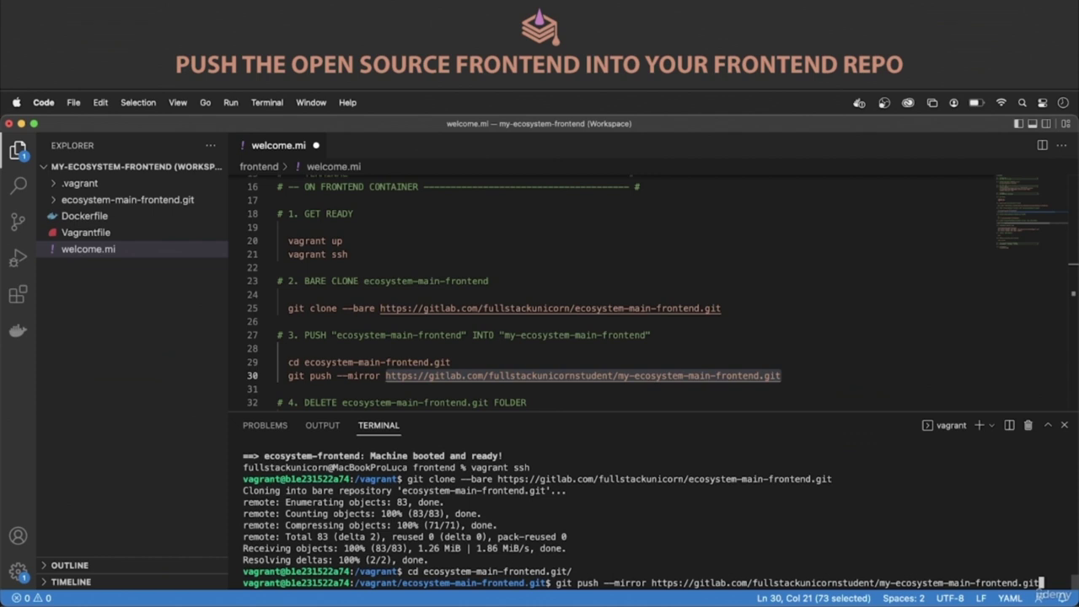
pyautogui.press('Return')
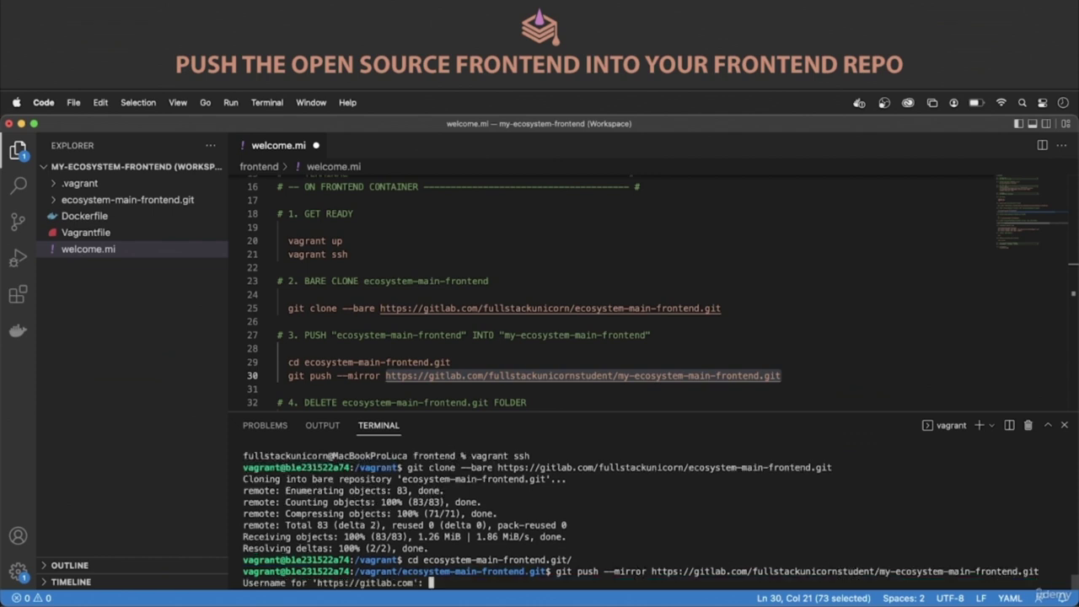
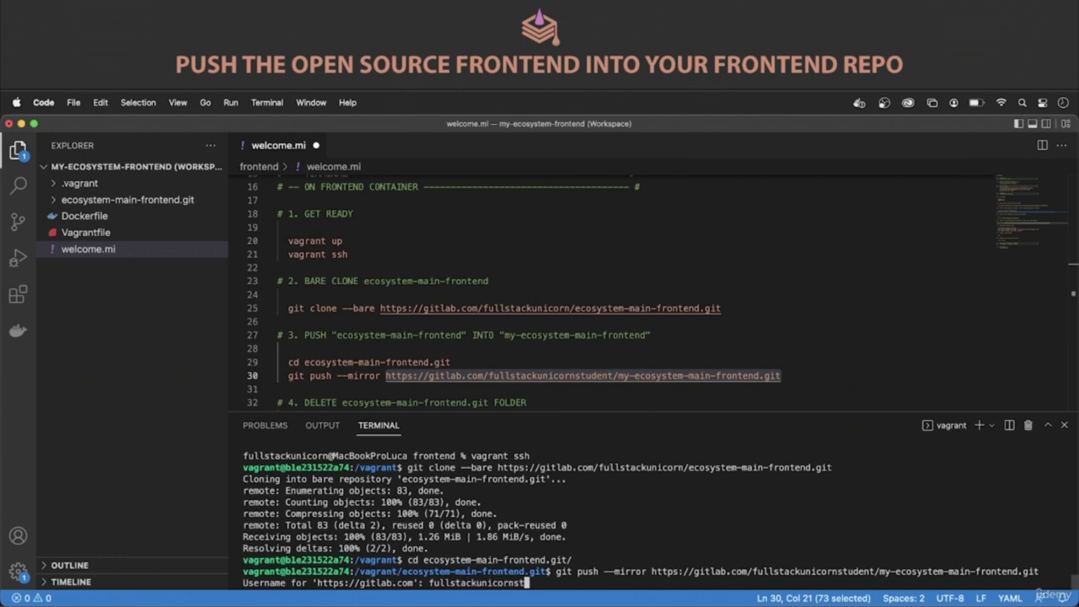
pyautogui.press('Return')
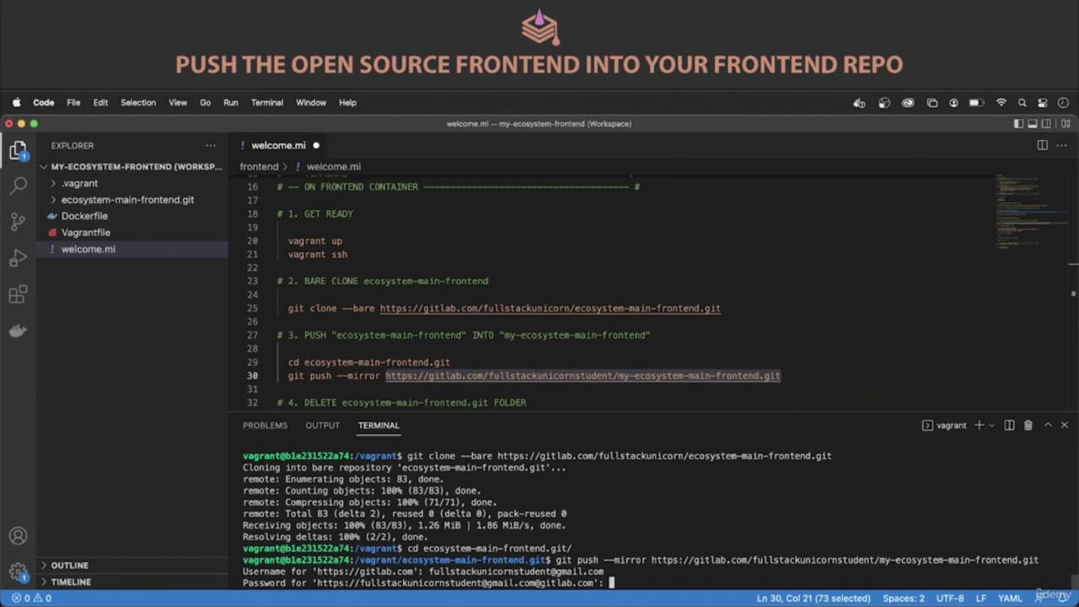
pyautogui.press('Return')
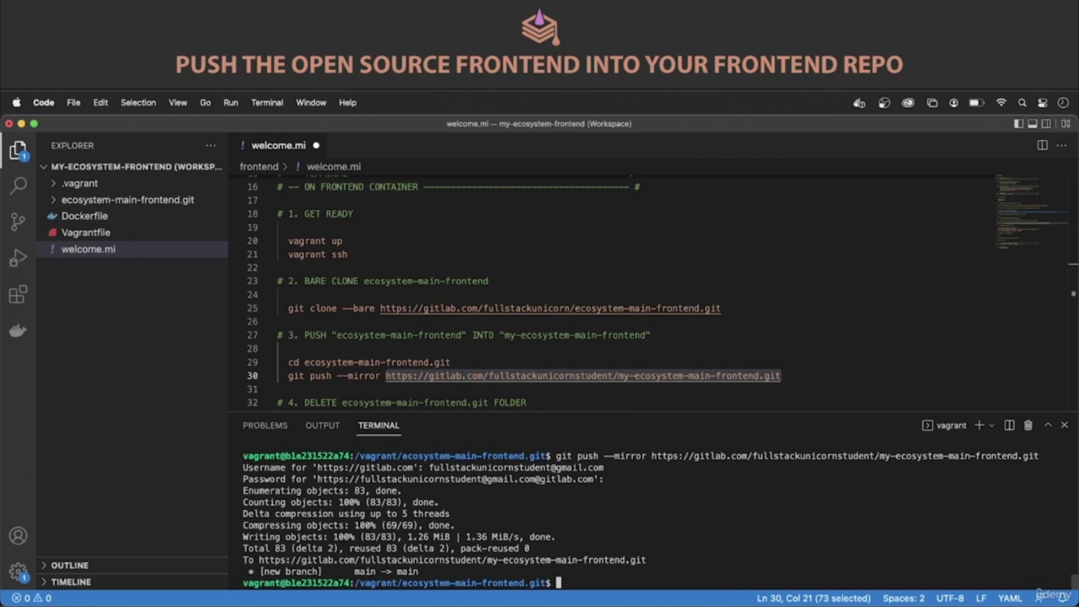
# Move back up to the /vagrant folder with cd .
pyautogui.scroll(-5, 615, 295)
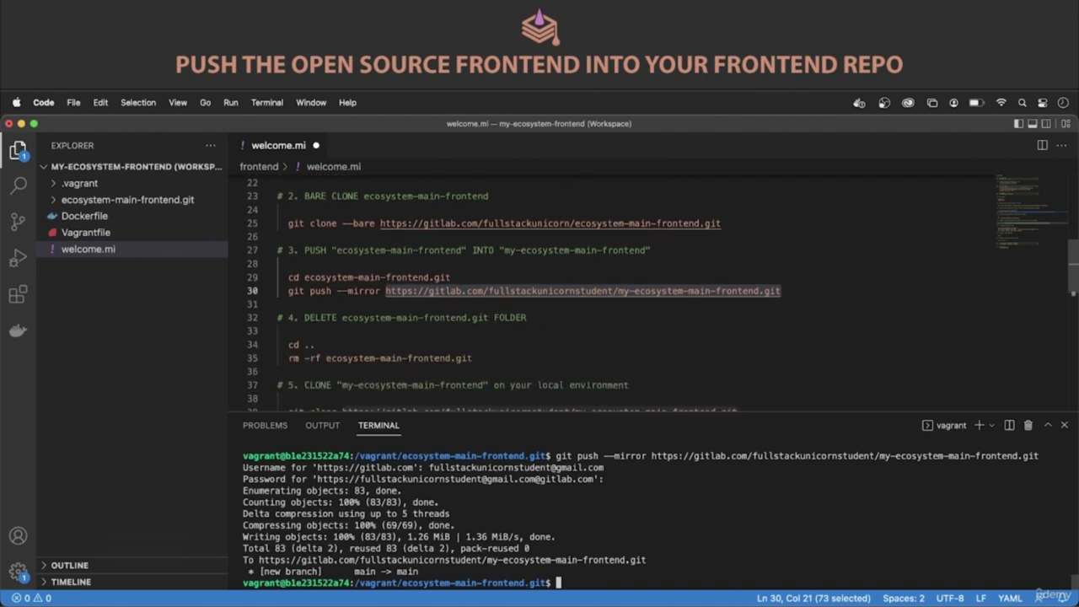
pyautogui.scroll(-1, 616, 294)
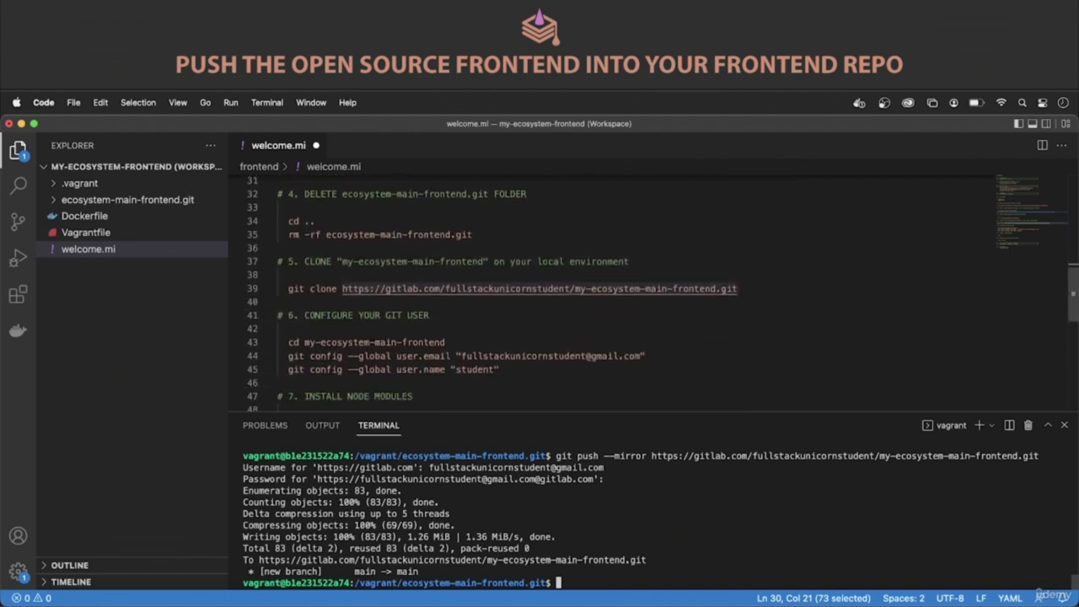
pyautogui.write('cd ..')
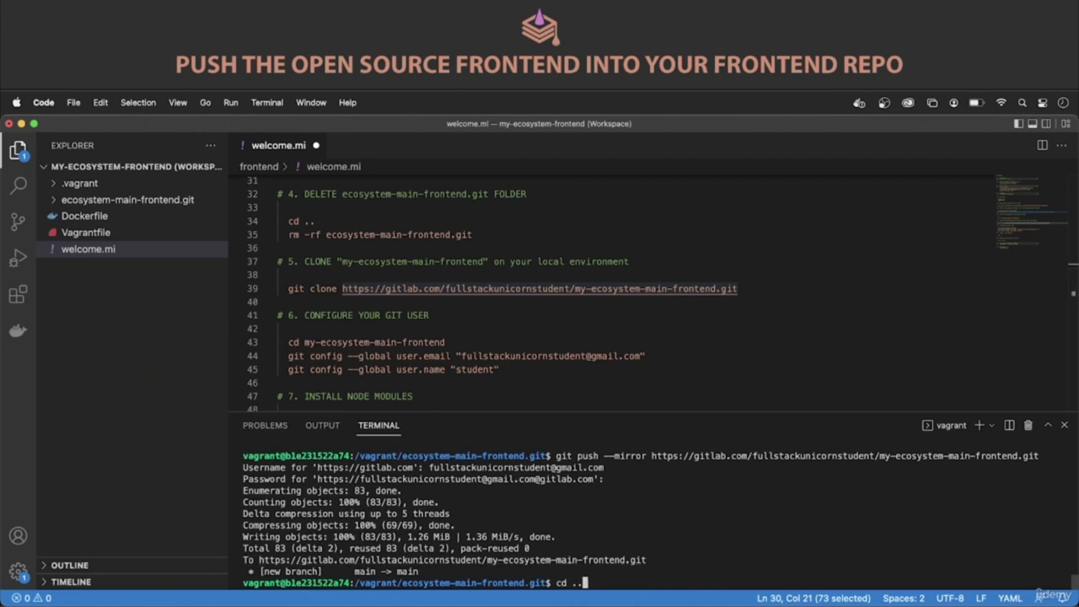
pyautogui.press('Return')
# Delete the ecosystem-main-frontend.git bare clone with rm -rf and begin a git clone command
pyautogui.write('rm -r')
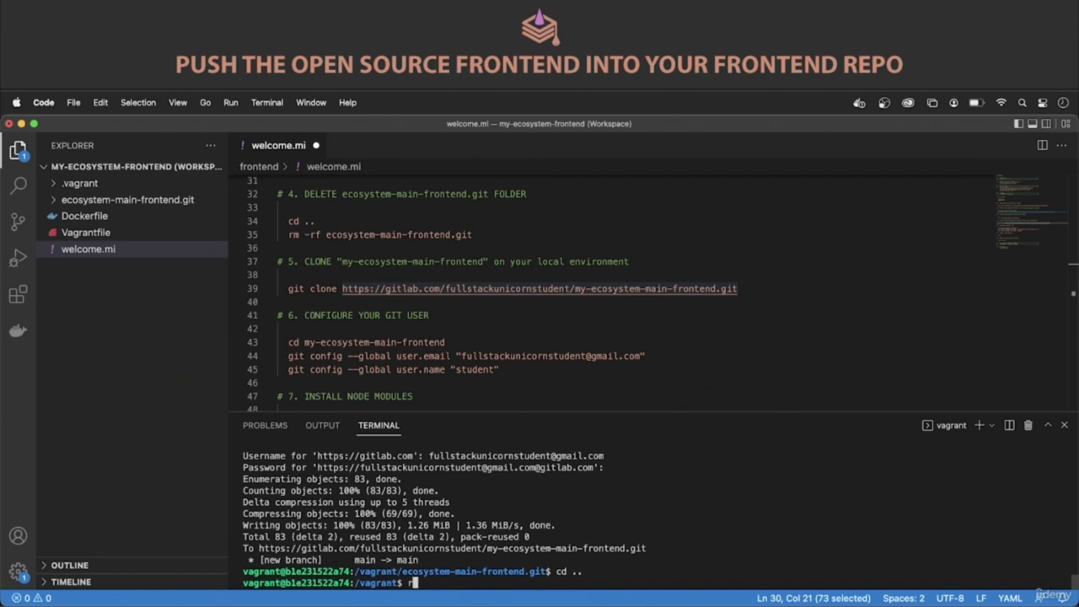
pyautogui.write('f e')
pyautogui.press('Tab')
pyautogui.press('Return')
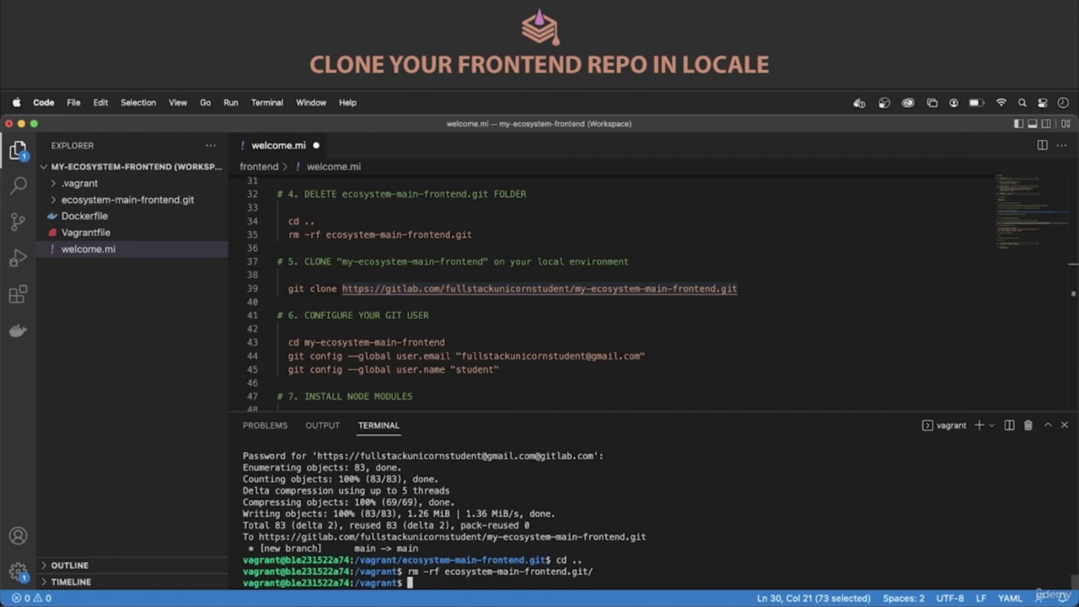
pyautogui.write('git clone')
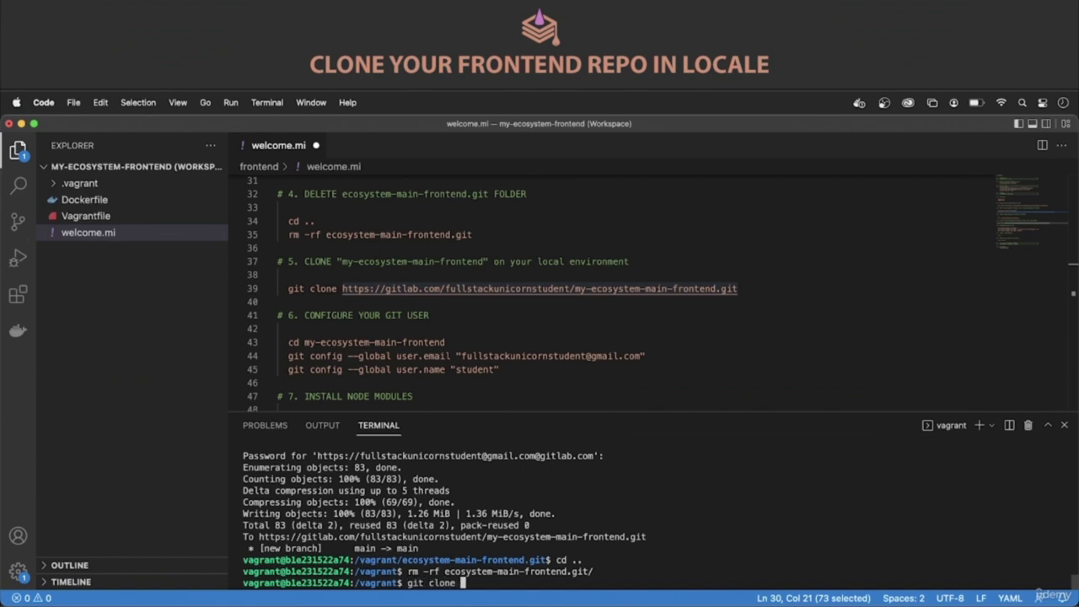
# Clone my-ecosystem-main-frontend from the line 39 URL, entering the GitLab username and password
pyautogui.moveTo(740, 288); pyautogui.dragTo(342, 289)
pyautogui.press('super+c')
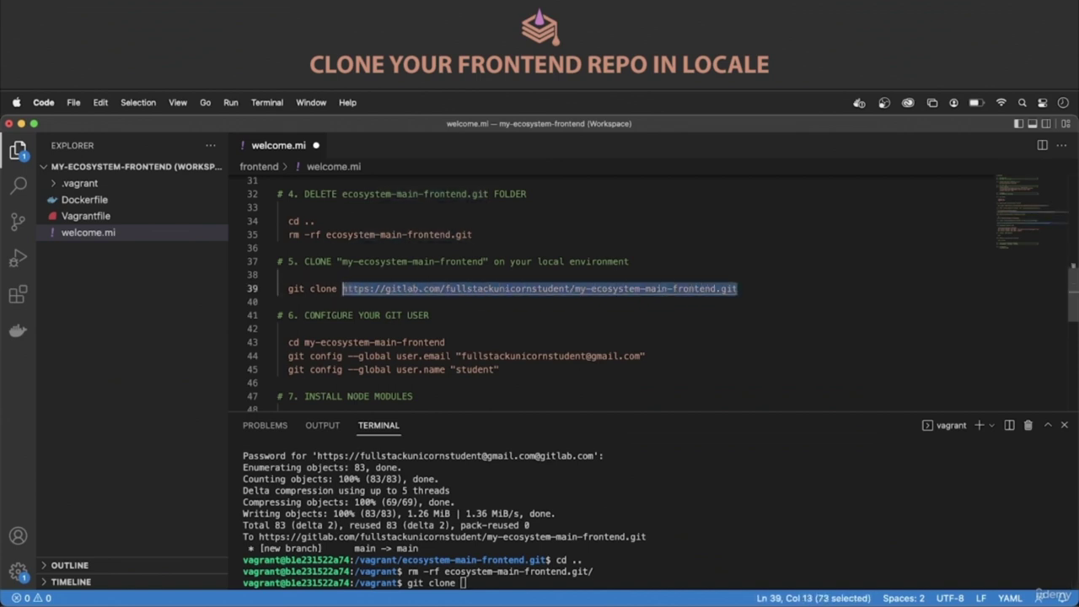
pyautogui.click(630, 584)
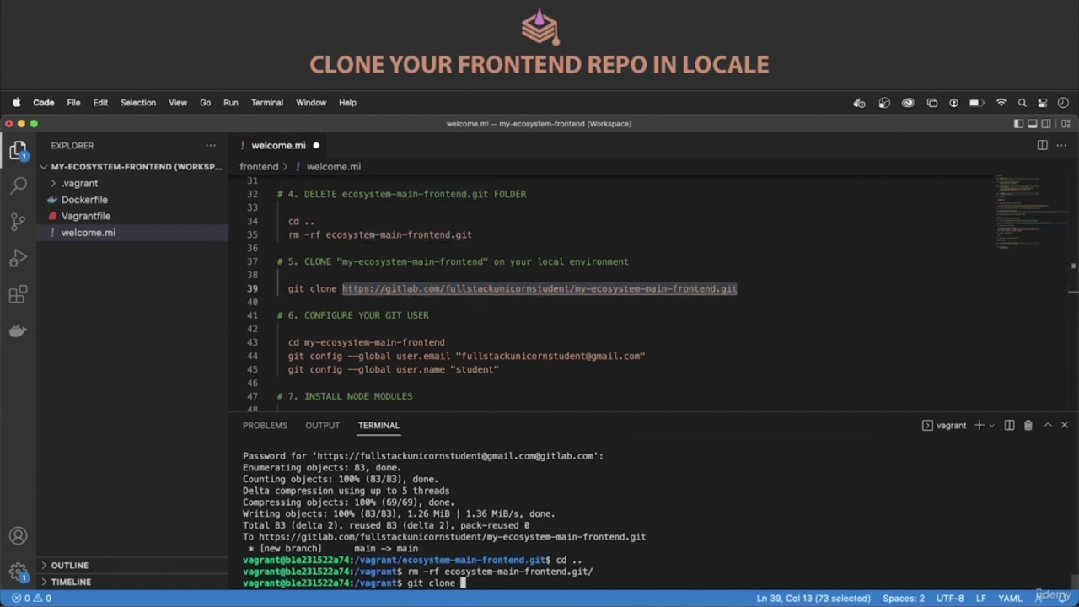
pyautogui.press('super+v')
pyautogui.press('Return')
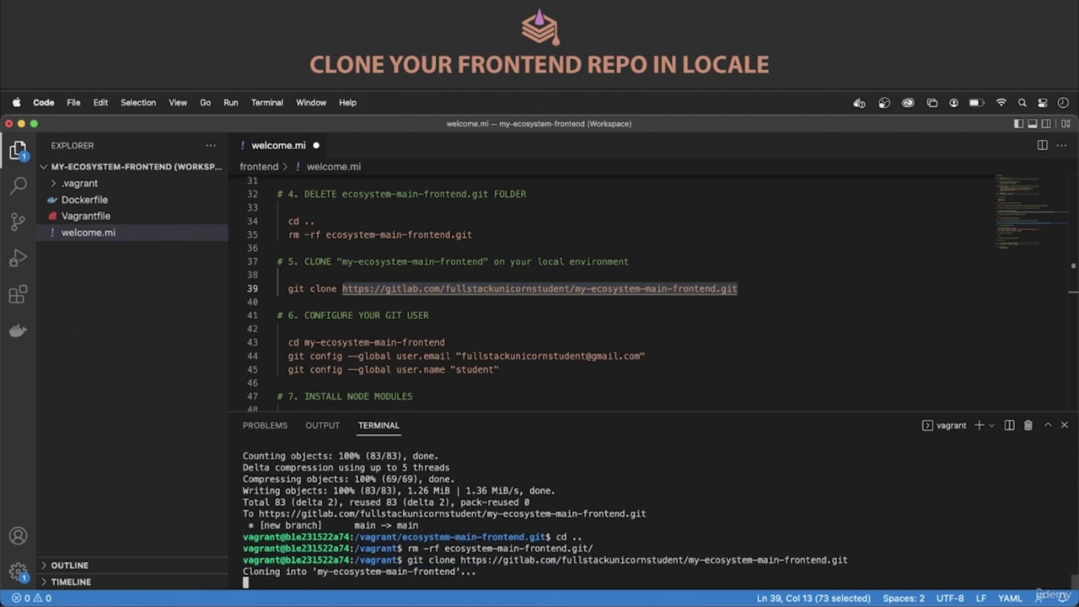
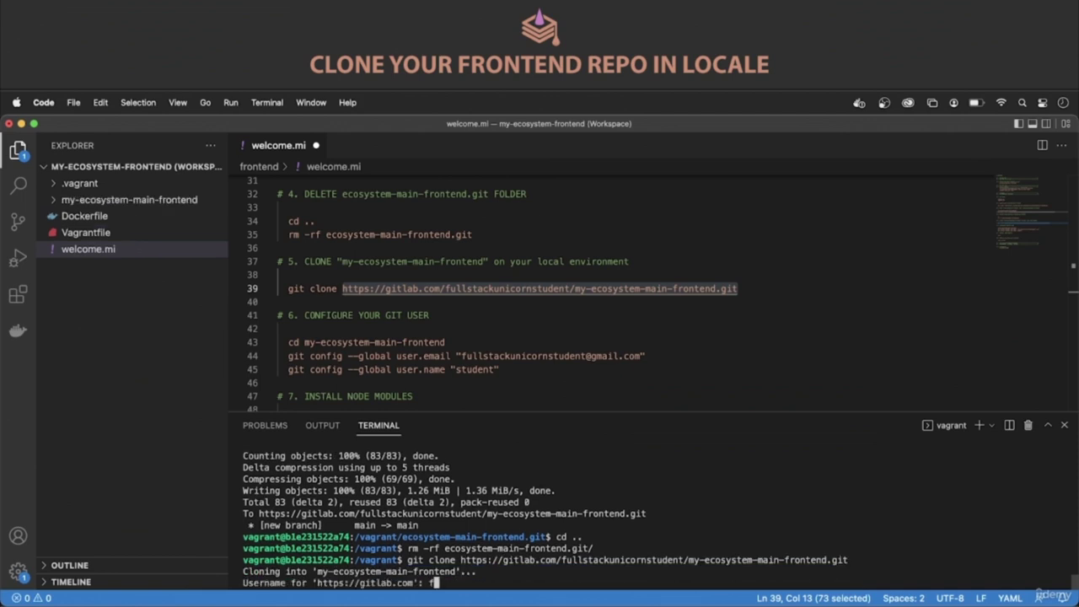
pyautogui.press('Return')
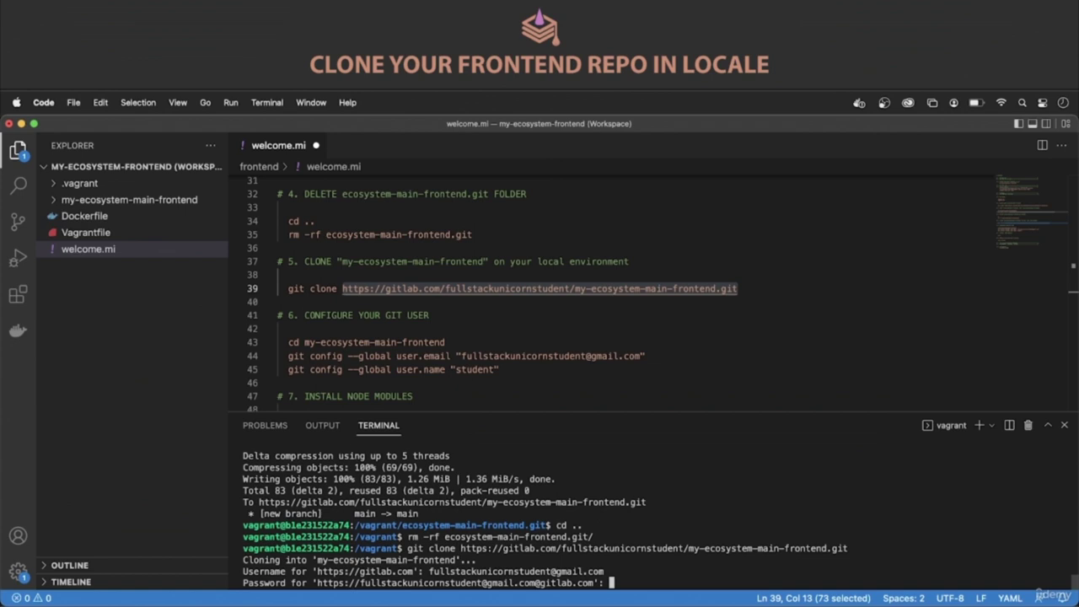
pyautogui.press('Return')
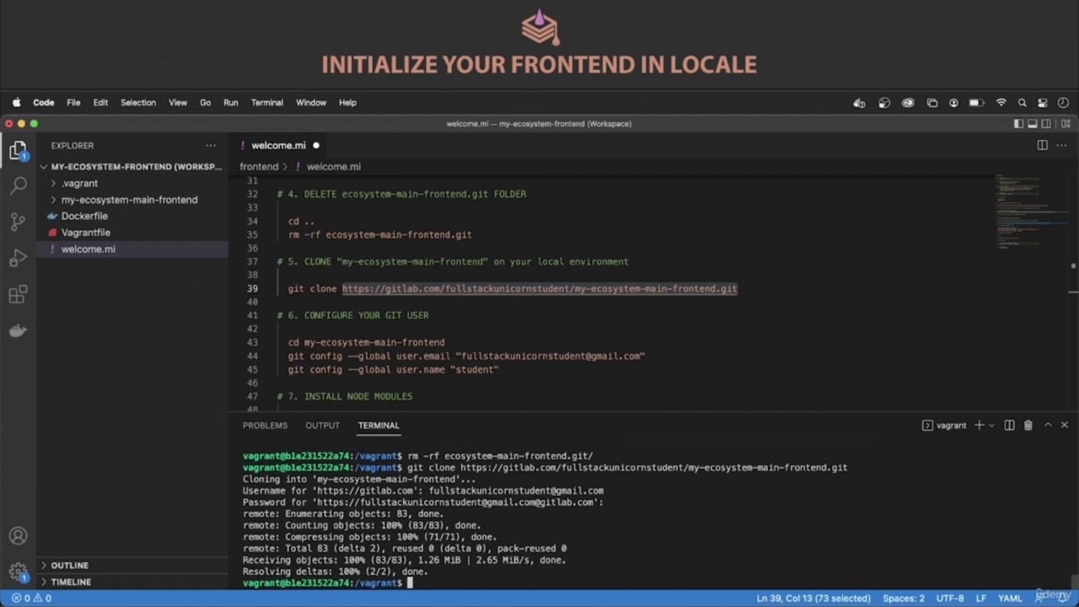
# Change into the cloned my-ecosystem-main-frontend folder
pyautogui.write('cd my')
pyautogui.press('Tab')
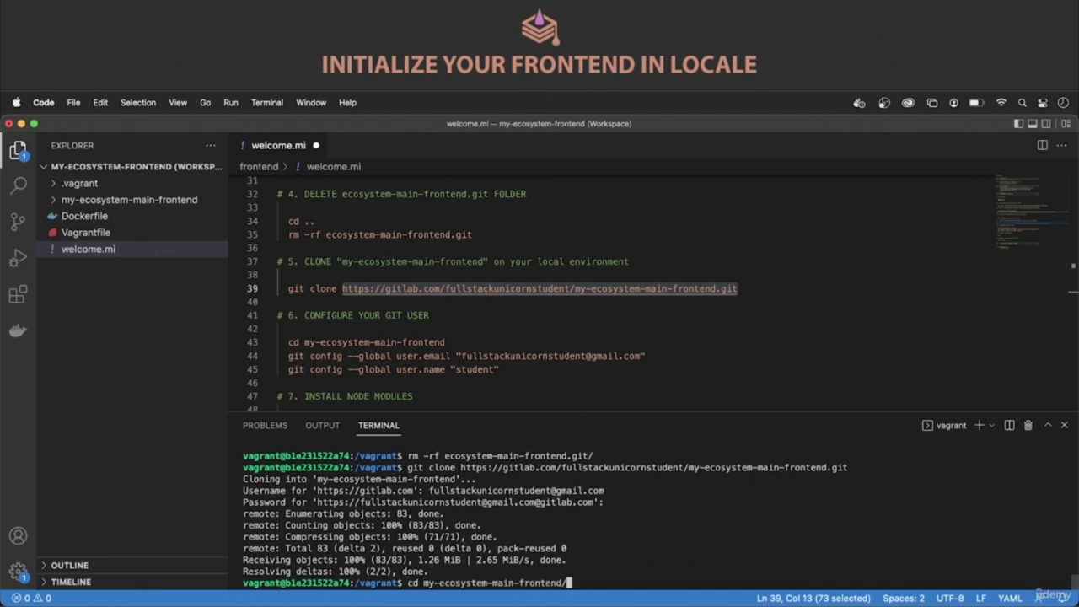
pyautogui.press('Return')
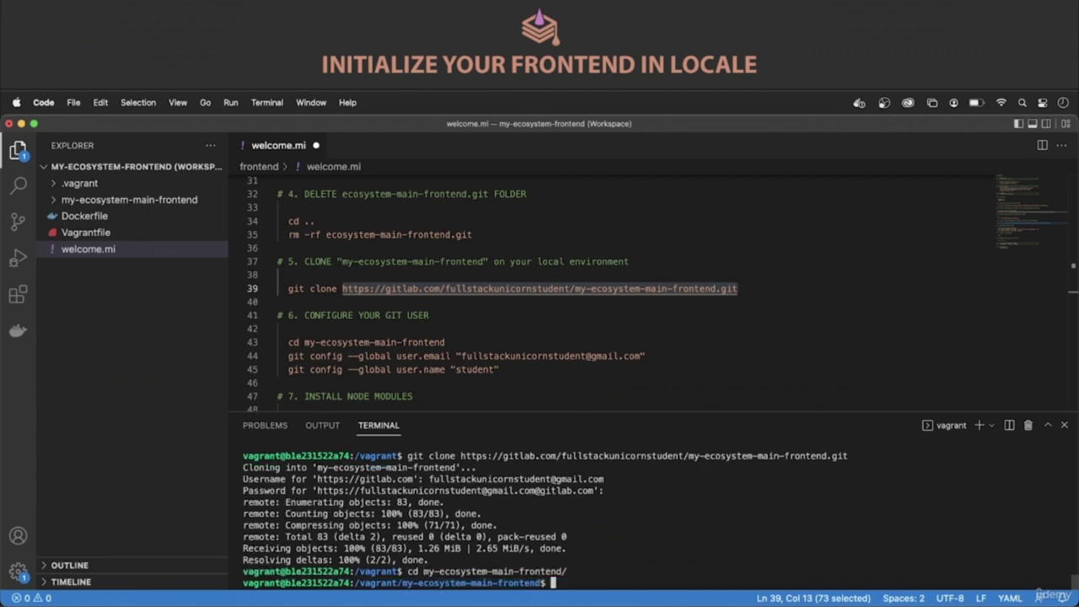
# Set the global git user.email by running the line 44 command
pyautogui.moveTo(645, 356); pyautogui.dragTo(336, 341)
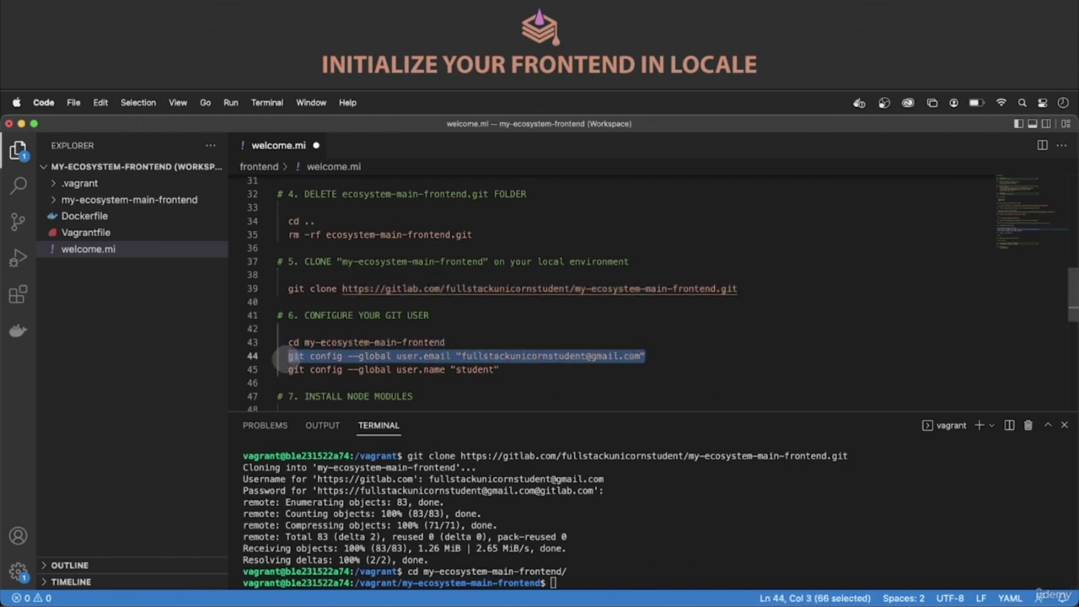
pyautogui.click(563, 582)
pyautogui.press('super+v')
pyautogui.press('Return')
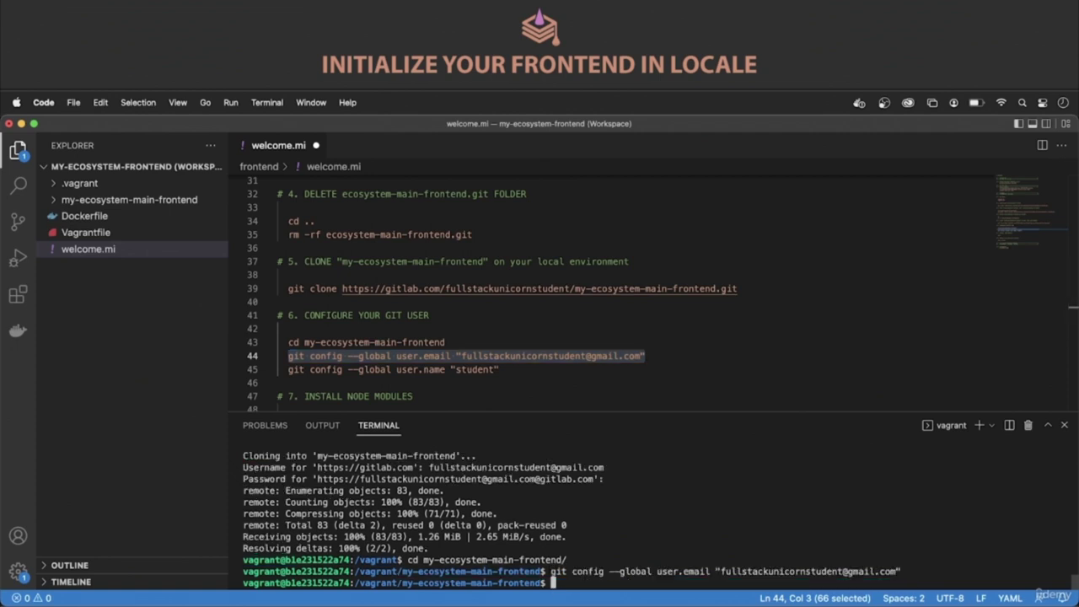
# Set the global git user.name by running the line 45 command
pyautogui.moveTo(500, 369); pyautogui.dragTo(288, 369)
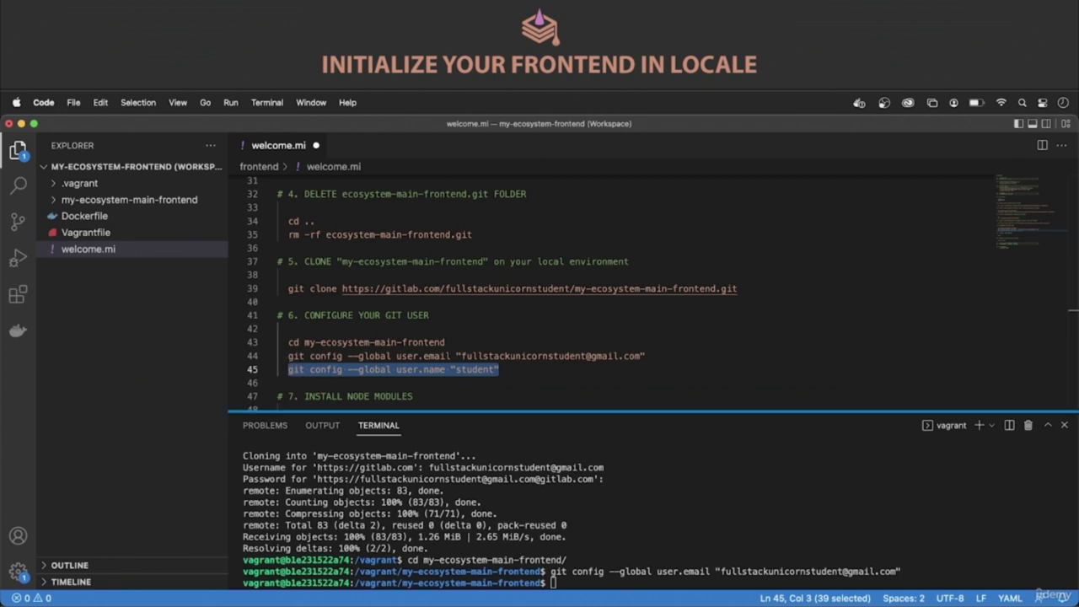
pyautogui.press('super+c')
pyautogui.click(632, 582)
pyautogui.press('super+v')
pyautogui.press('Return')
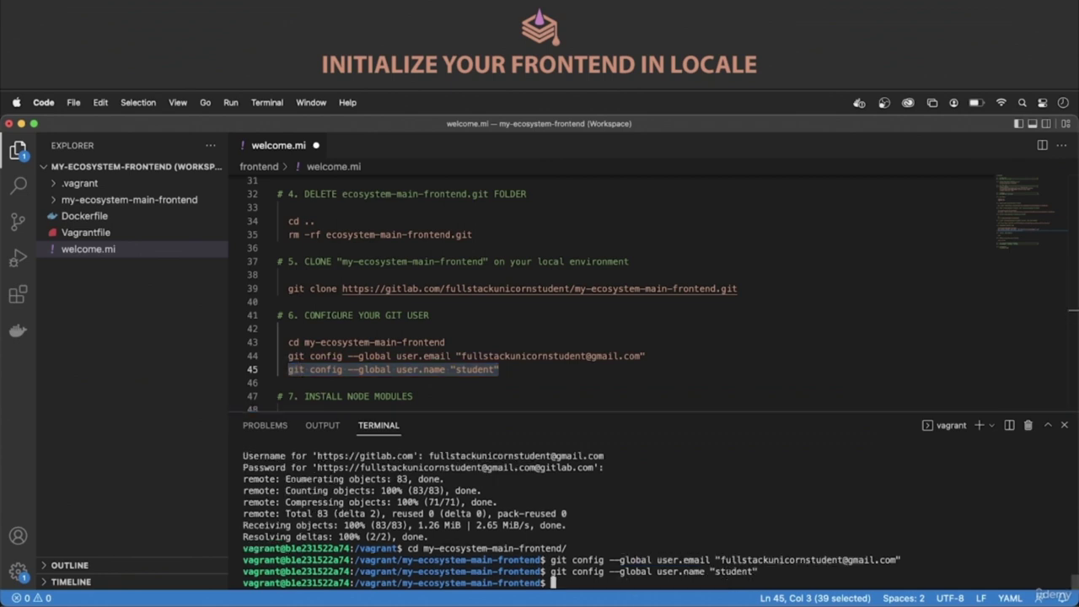
pyautogui.scroll(-5, 663, 294)
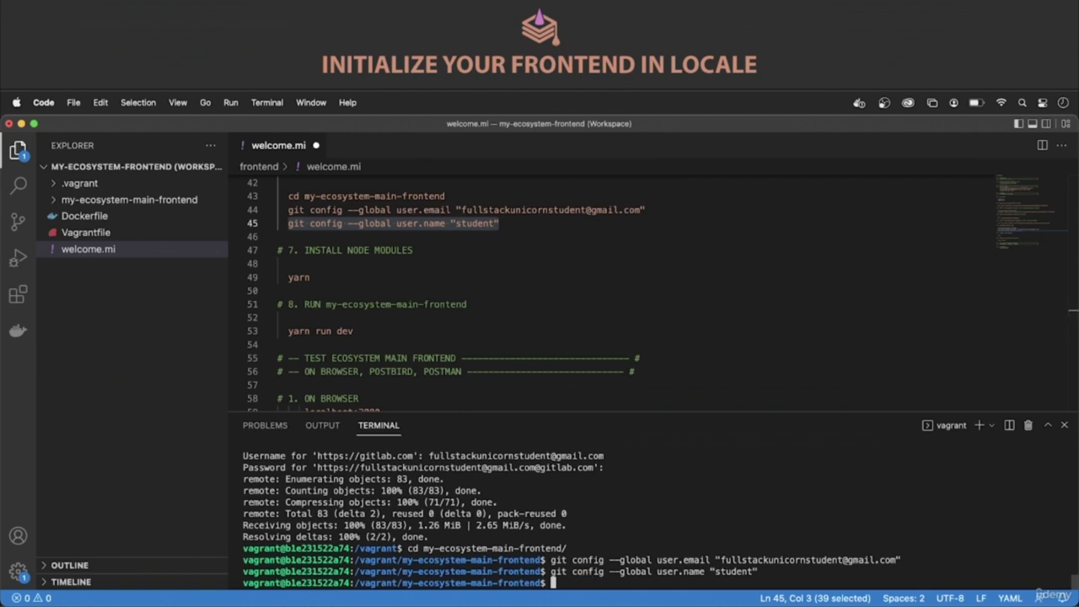
# Install dependencies with yarn and start the dev server with yarn run dev on localhost:3000
pyautogui.write('yarn')
pyautogui.press('Return')
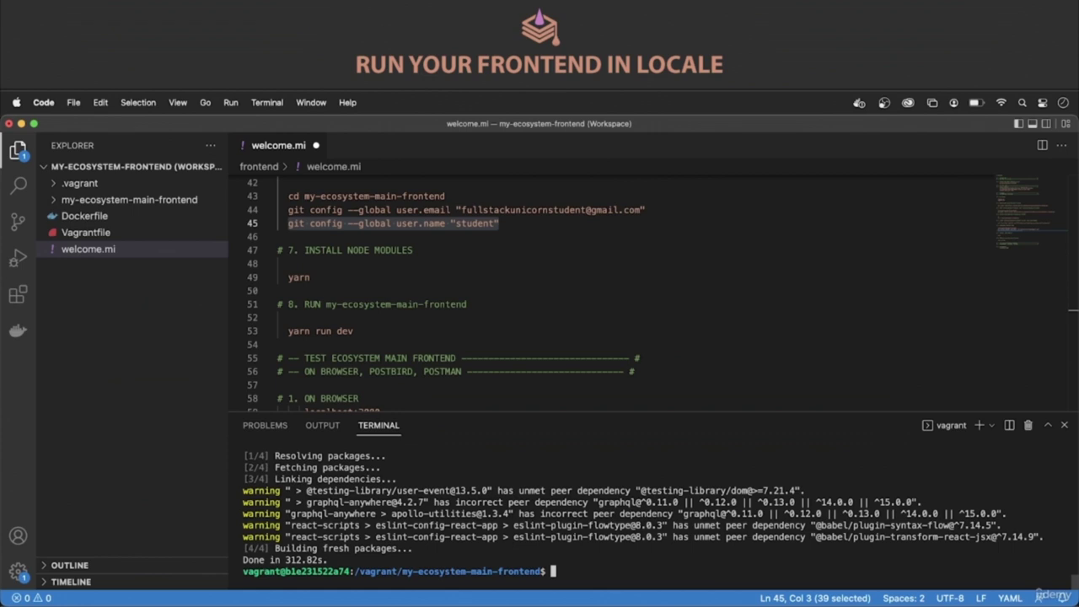
pyautogui.write('yarn run dev')
pyautogui.press('Return')
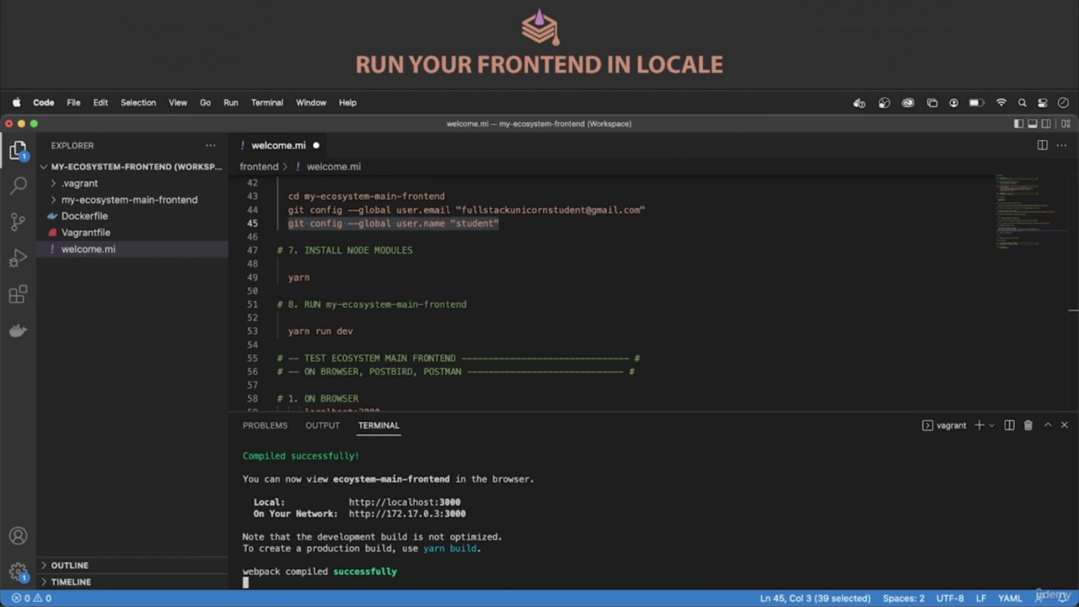
pyautogui.scroll(-1, 615, 295)
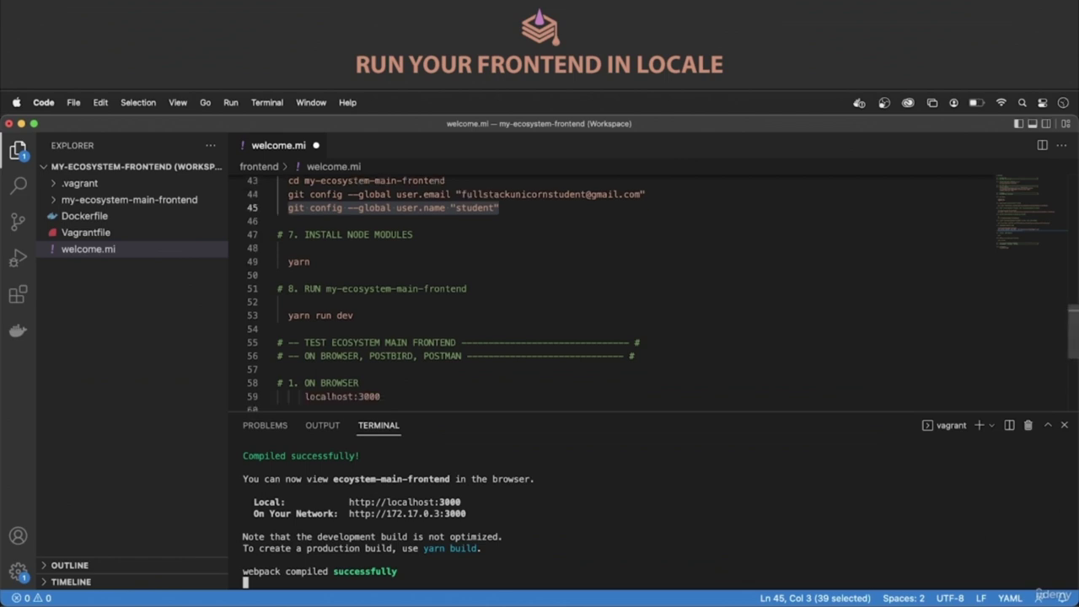
# Close welcome.mi without saving and fetch my private elements in the localhost:3000 frontend
pyautogui.click(316, 145)
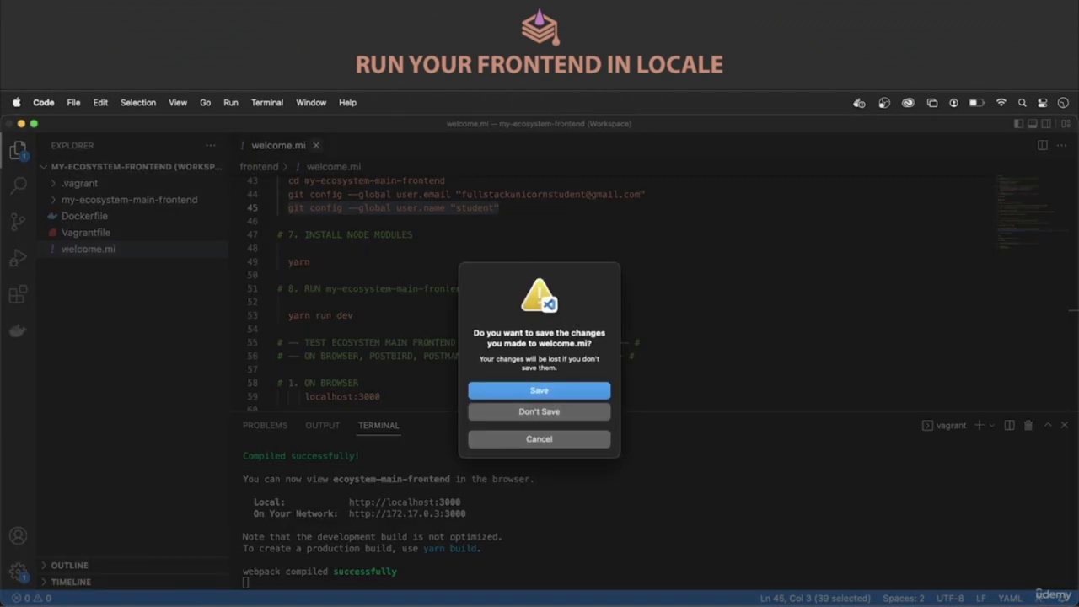
pyautogui.click(524, 413)
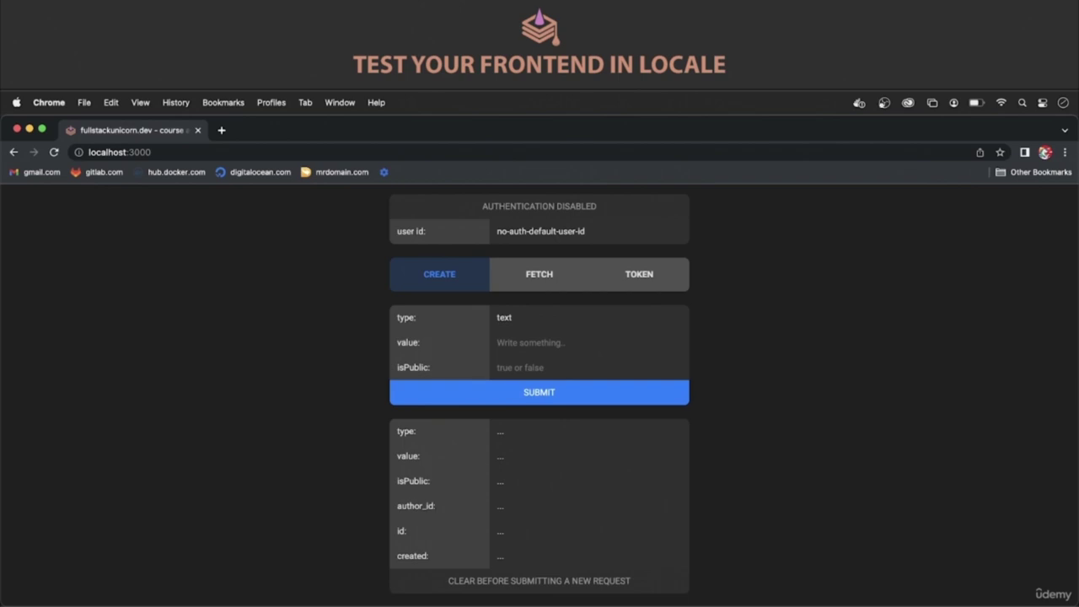
pyautogui.click(548, 278)
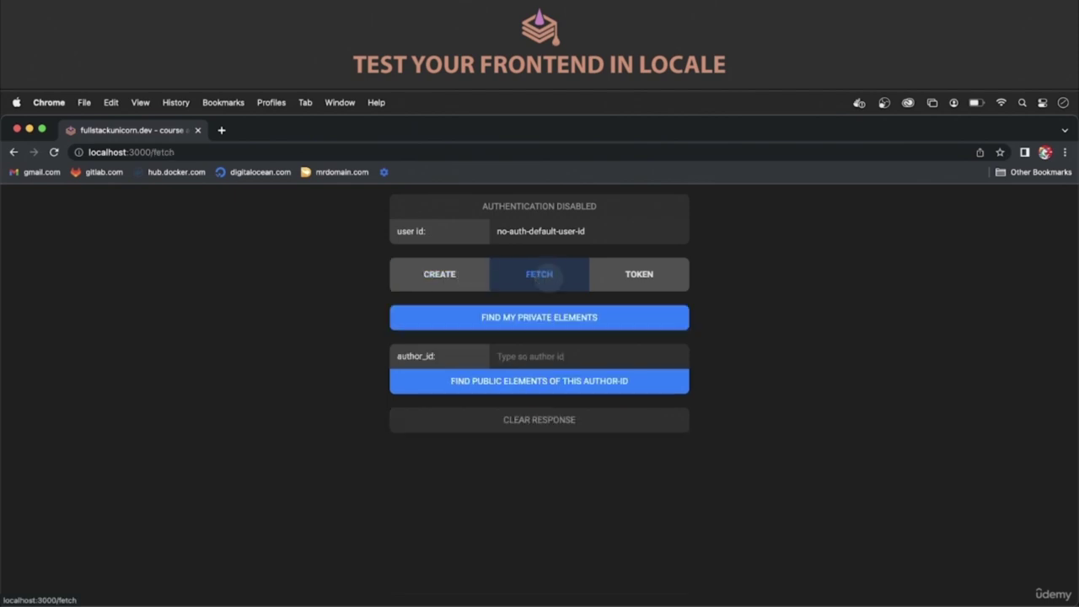
pyautogui.click(549, 320)
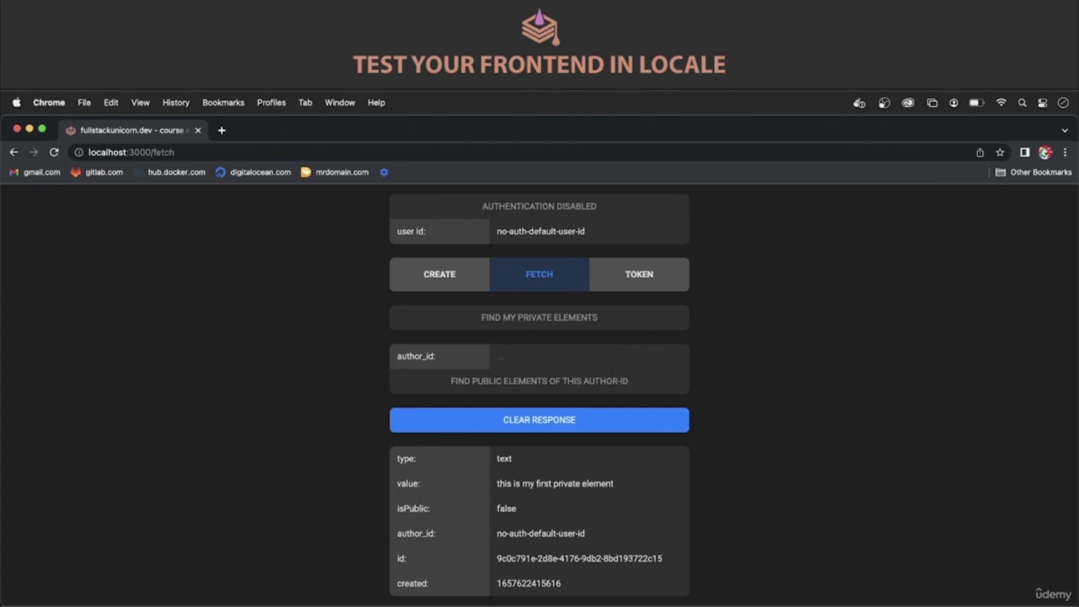
# Copy the returned author_id and find that author's public elements
pyautogui.moveTo(600, 533); pyautogui.dragTo(494, 534)
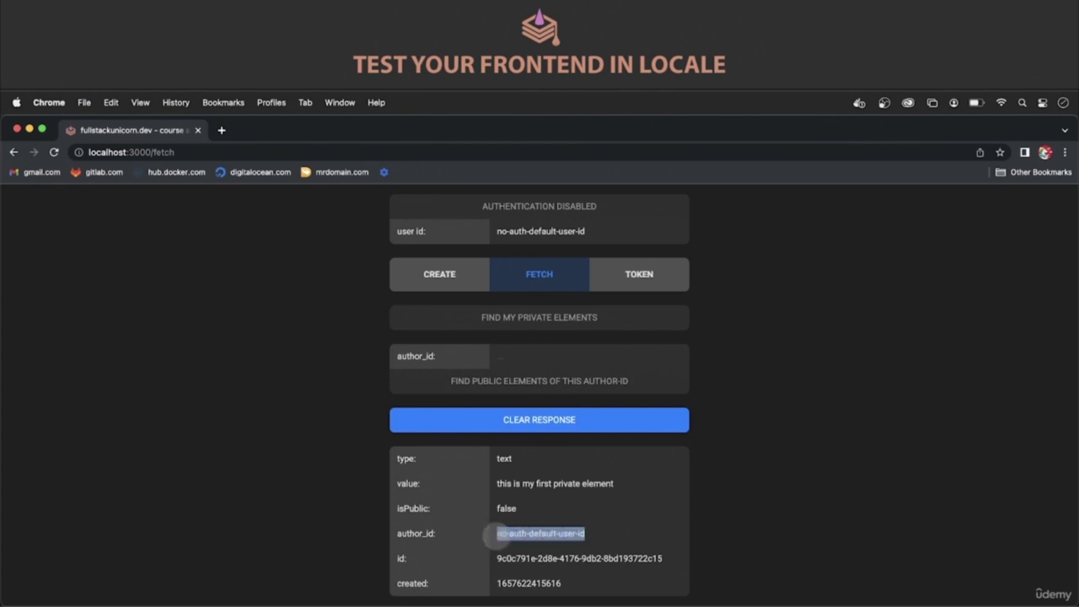
pyautogui.press('super+c')
pyautogui.click(666, 420)
pyautogui.click(590, 355)
pyautogui.press('super+v')
pyautogui.click(584, 388)
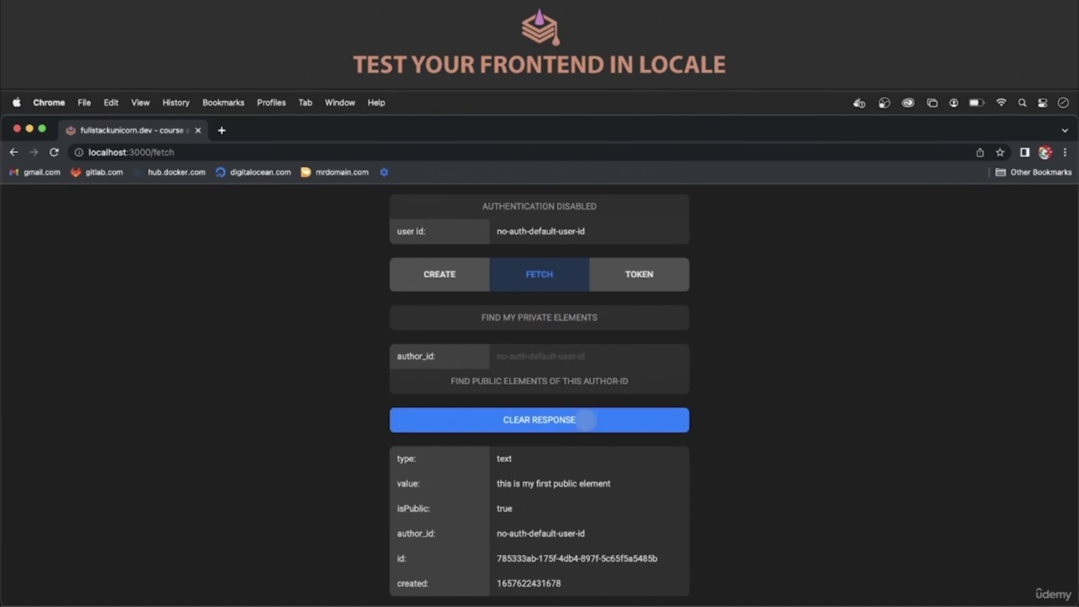
pyautogui.click(586, 420)
# Reload the page from the token and fetch views, then return to the create form
pyautogui.click(641, 269)
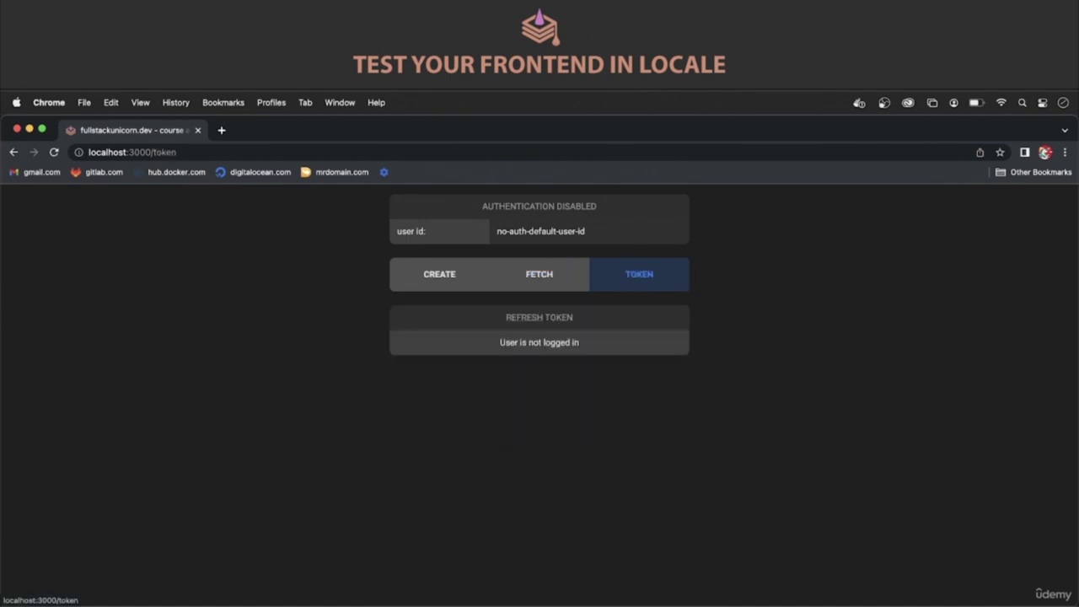
pyautogui.click(53, 152)
pyautogui.click(540, 274)
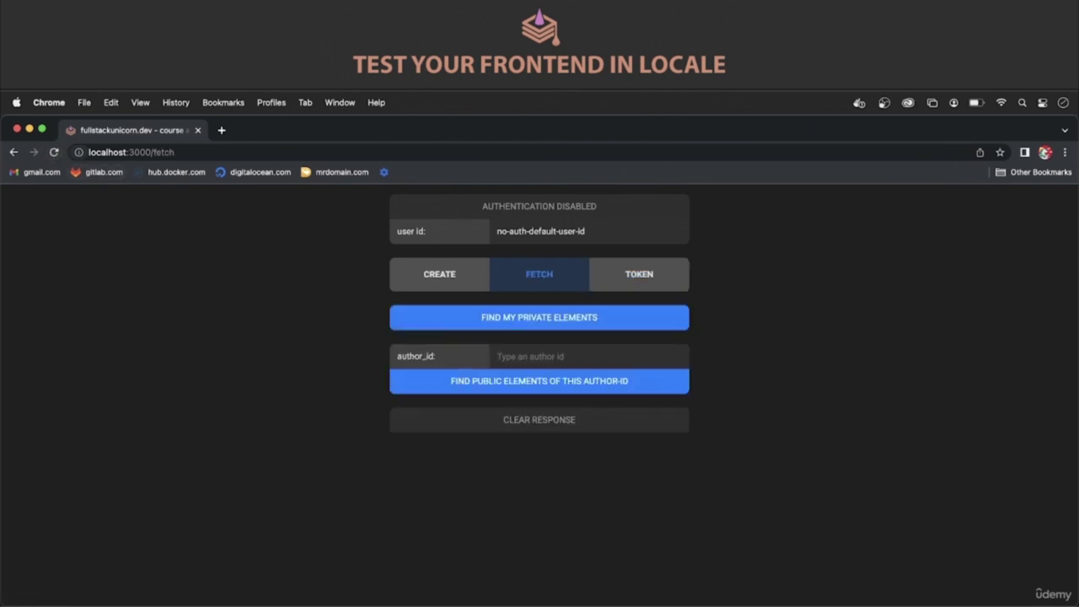
pyautogui.click(53, 152)
pyautogui.click(453, 279)
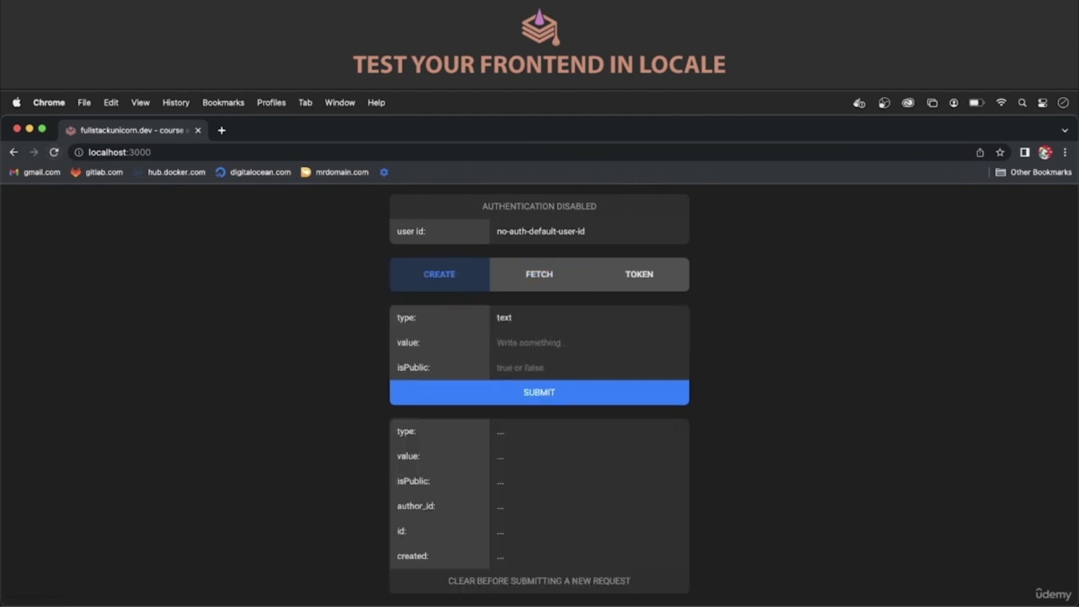
# Create an element with value 'this is my element from browser' and isPublic true
pyautogui.click(516, 342)
pyautogui.write('this is my element from browser')
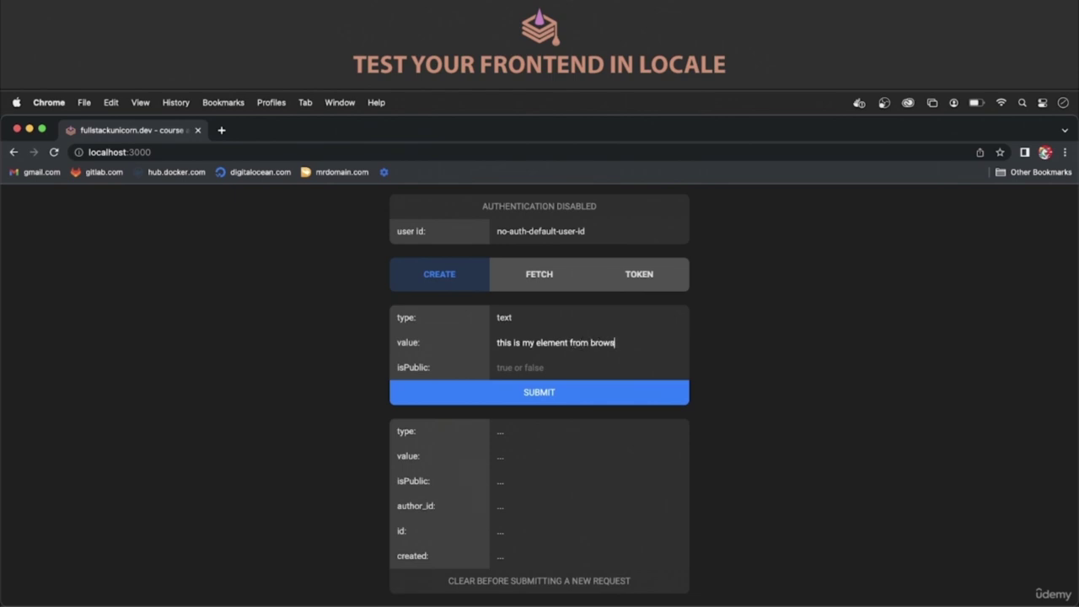
pyautogui.click(513, 366)
pyautogui.write('true')
pyautogui.click(521, 386)
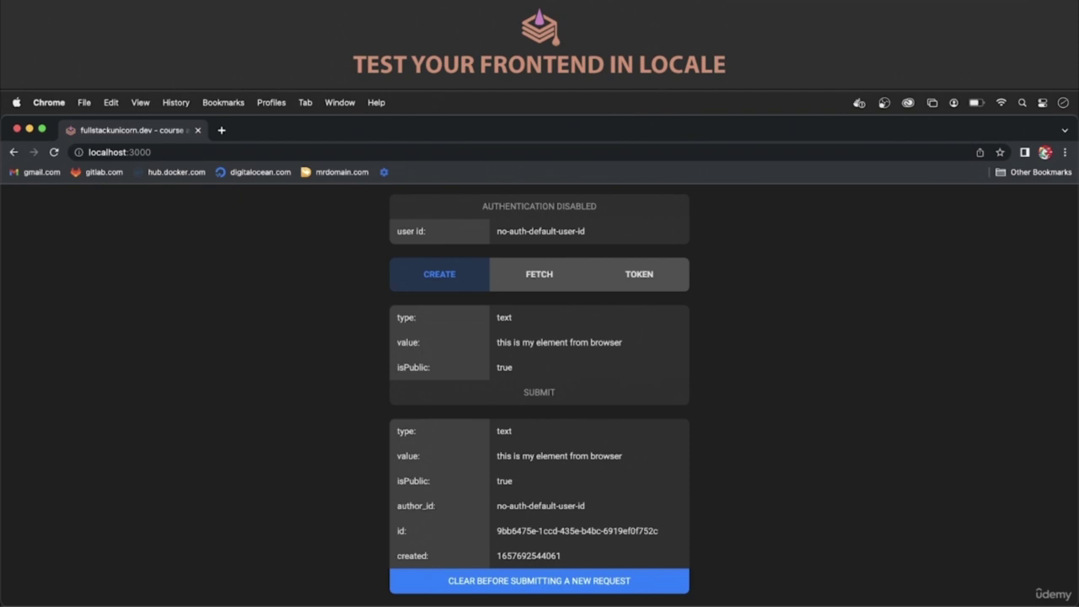
# Find public elements for the pasted author_id in the fetch view
pyautogui.click(539, 274)
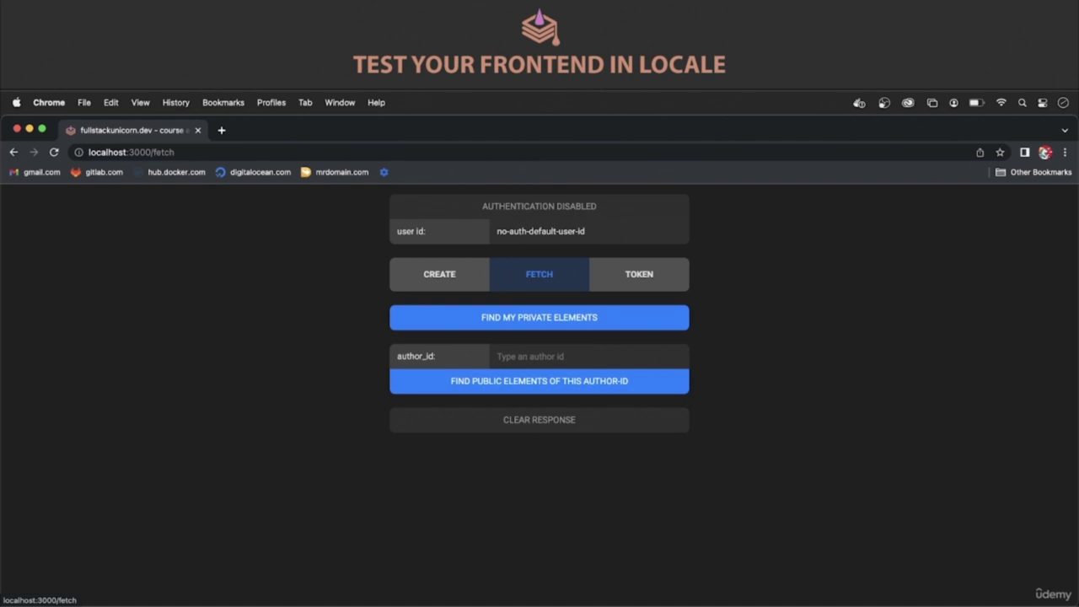
pyautogui.click(547, 356)
pyautogui.press('super+v')
pyautogui.click(547, 384)
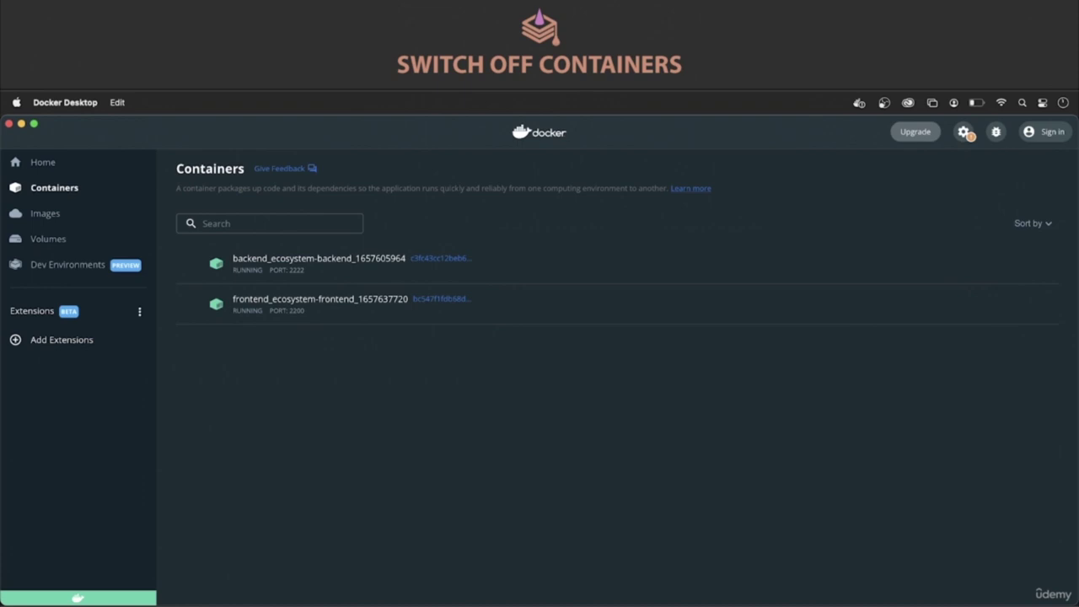
# Switch from Docker Desktop back to Visual Studio Code
pyautogui.press('super+Tab')
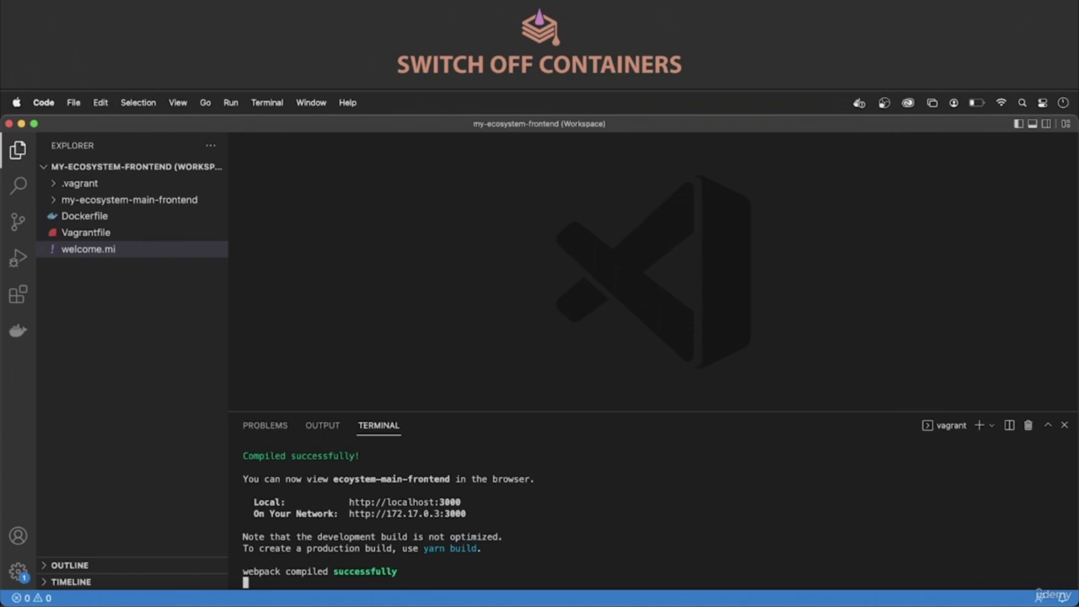
# Stop the frontend dev server and log out of the frontend virtual machine
pyautogui.hotkey('ctrl', 'c')
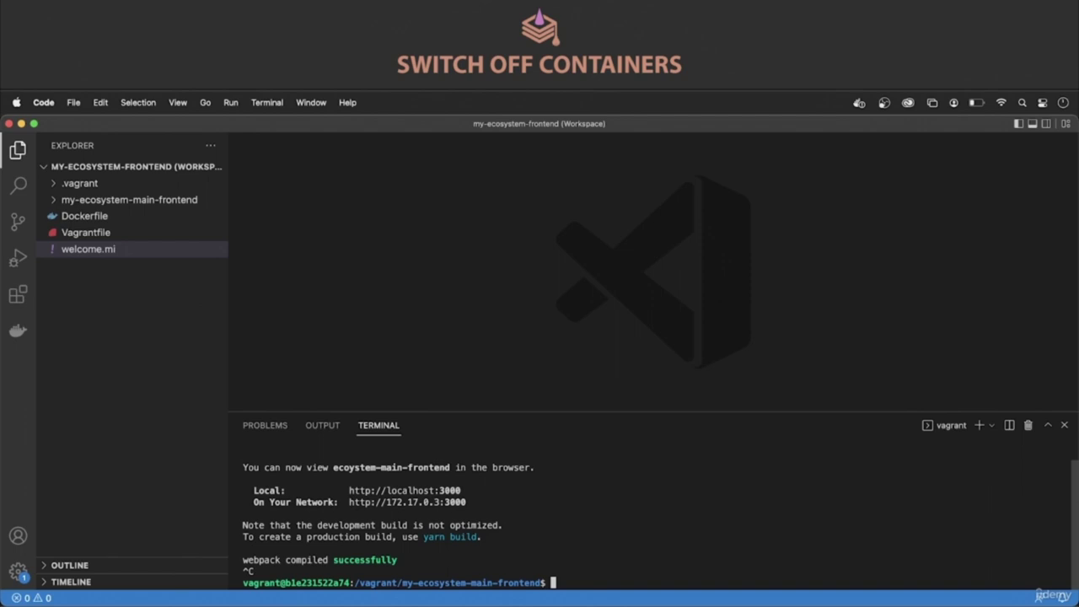
pyautogui.write('exit')
pyautogui.press('Return')
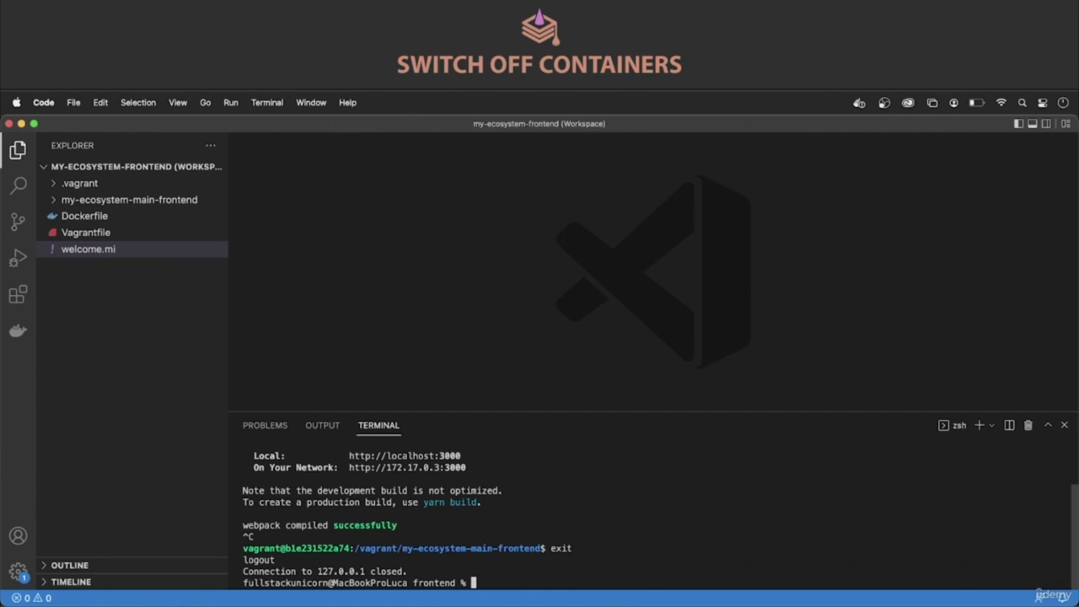
# Halt the frontend container with vagrant halt, check Docker Desktop, and return to the backend window
pyautogui.write('vagrant halt')
pyautogui.press('Return')
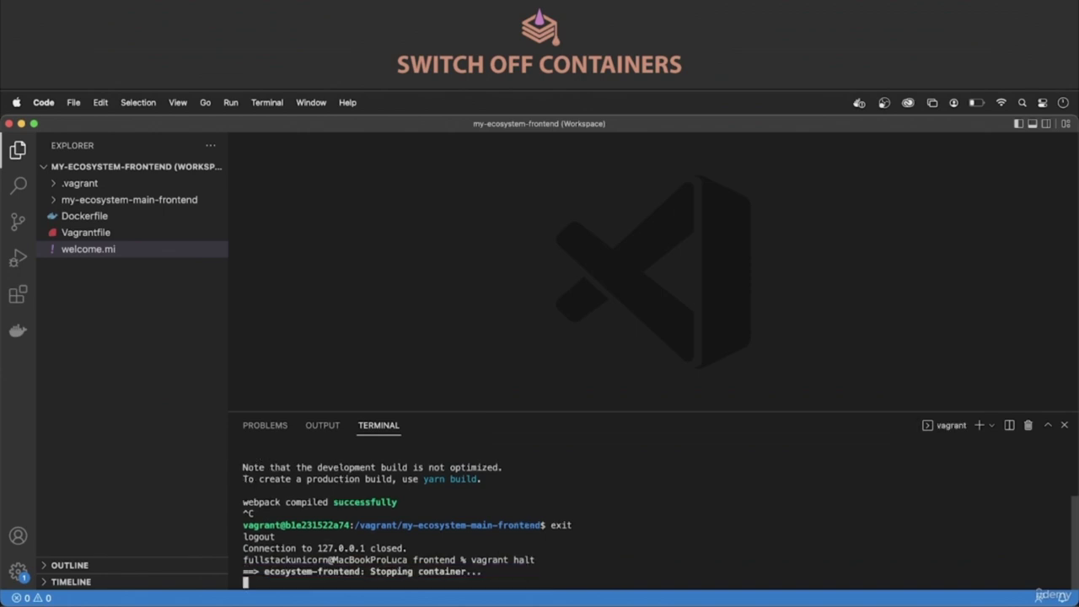
pyautogui.press('super+Tab')
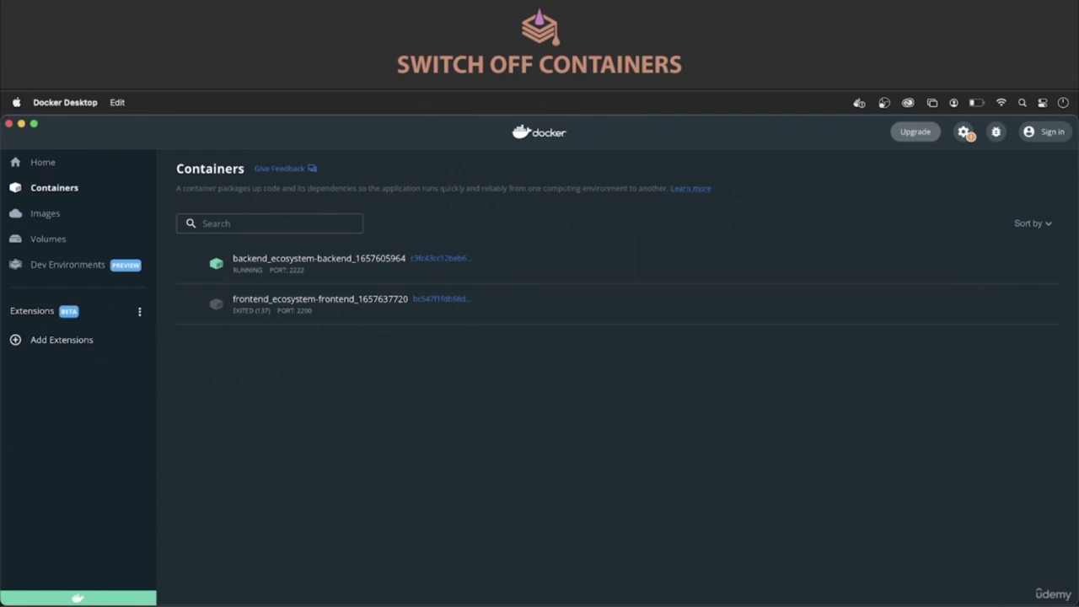
pyautogui.press('super+Tab')
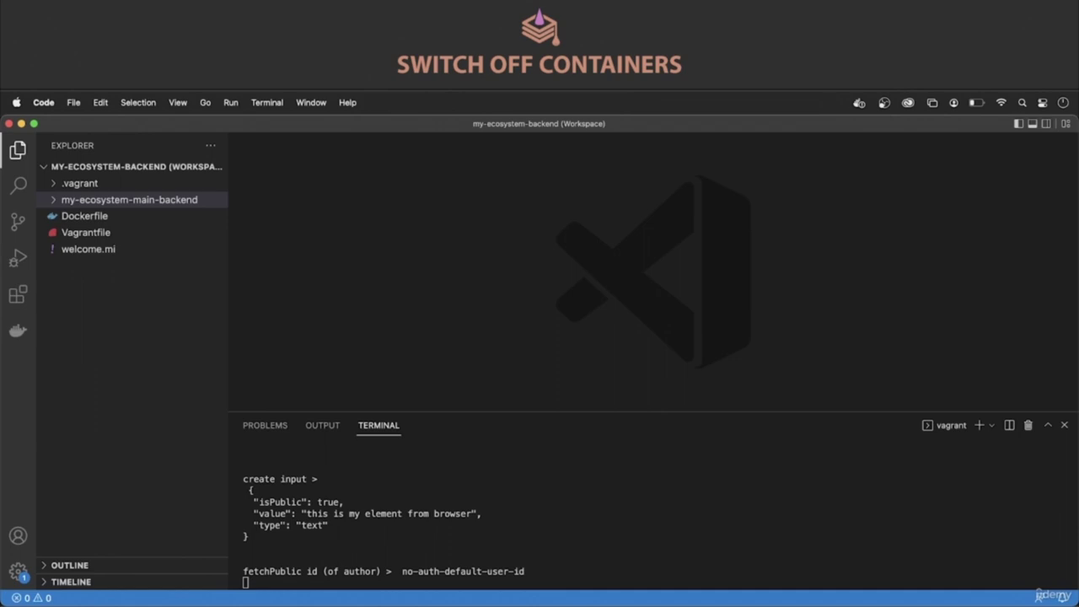
# Stop the backend program, exit its VM, run vagrant halt, and confirm both containers exited
pyautogui.hotkey('ctrl', 'c')
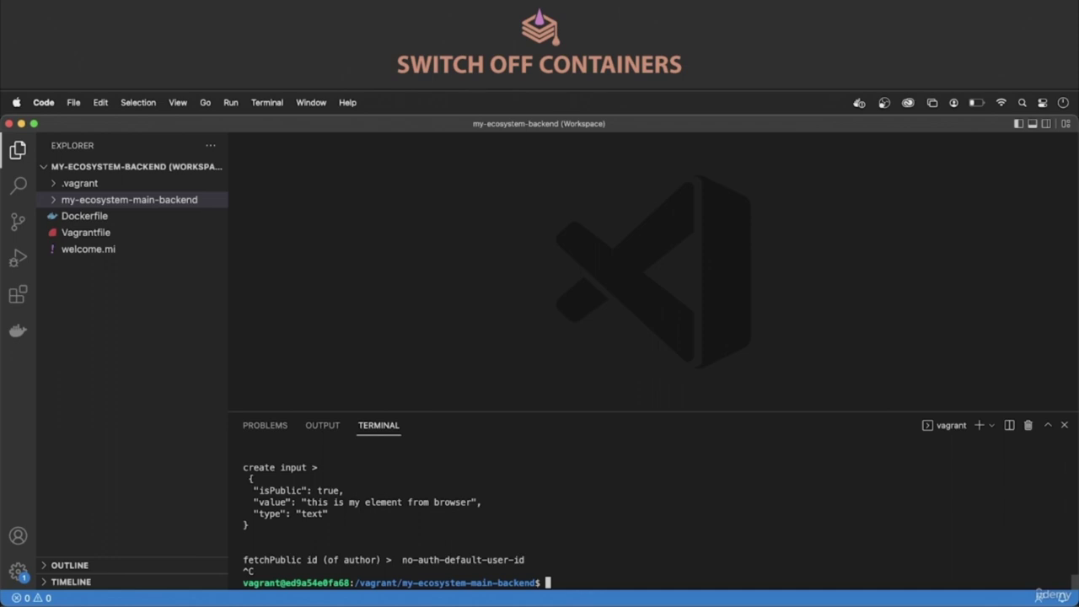
pyautogui.write('exit')
pyautogui.press('Return')
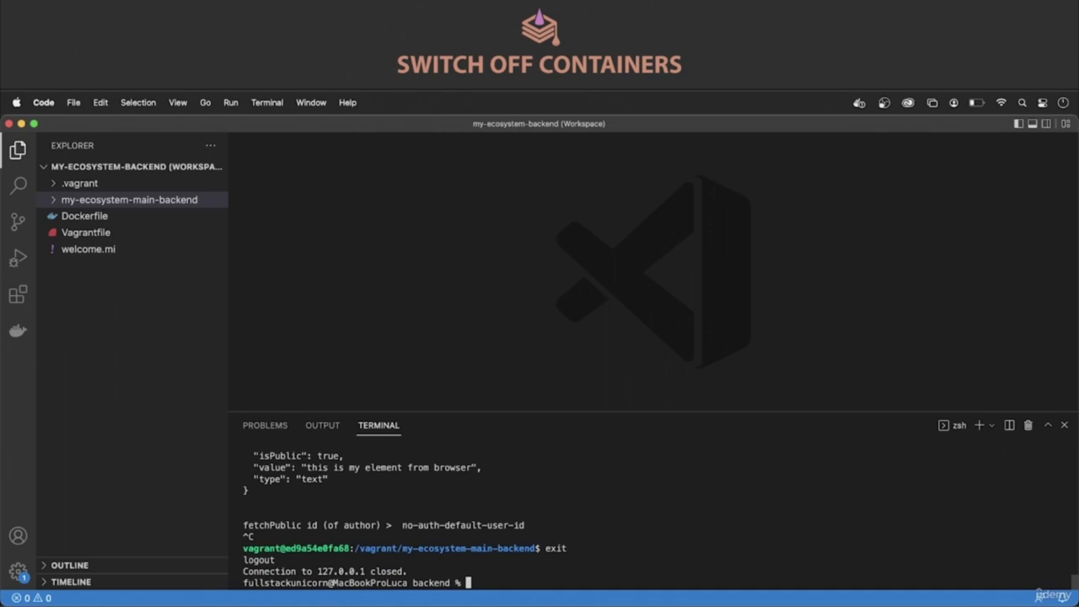
pyautogui.write('vagrant halt')
pyautogui.press('Return')
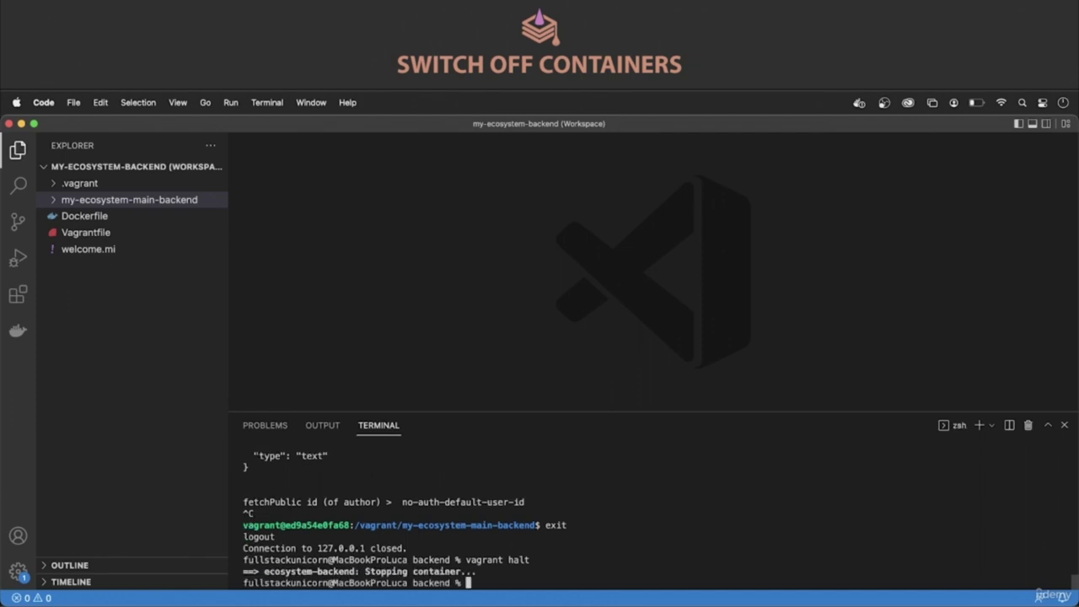
pyautogui.press('super+Tab')
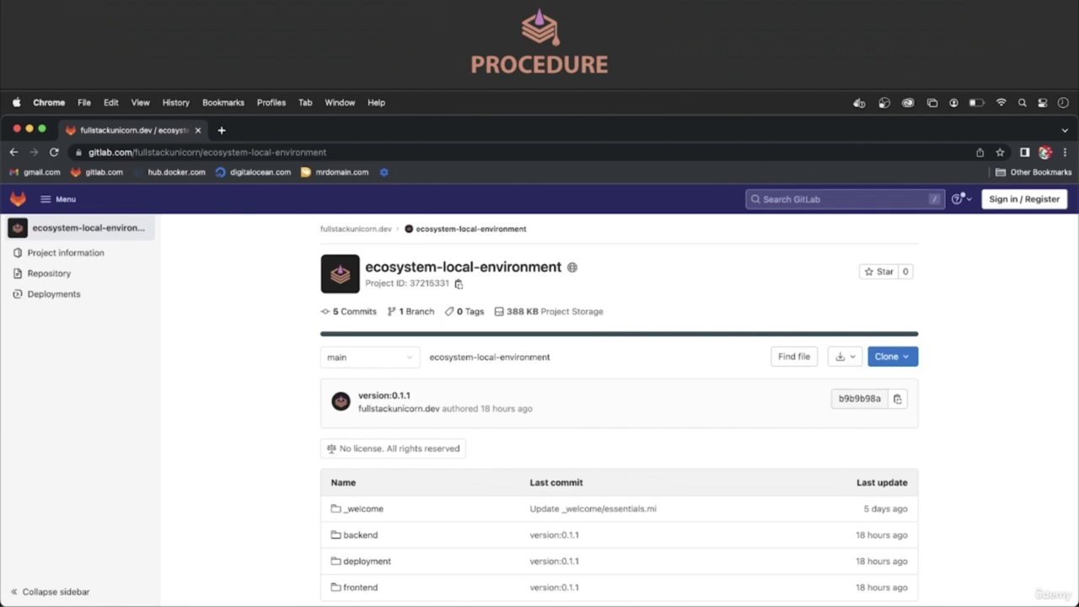
# Open _welcome/_welcome.mi in the GitLab repo and read through its instructions
pyautogui.click(453, 507)
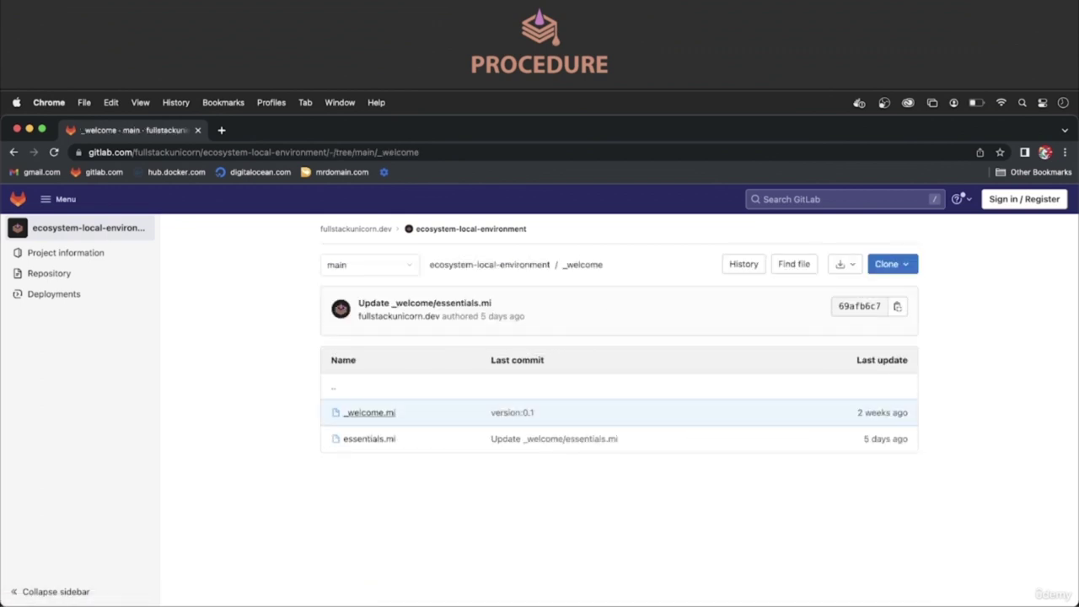
pyautogui.click(368, 412)
pyautogui.scroll(-1, 368, 412)
pyautogui.scroll(-3, 589, 413)
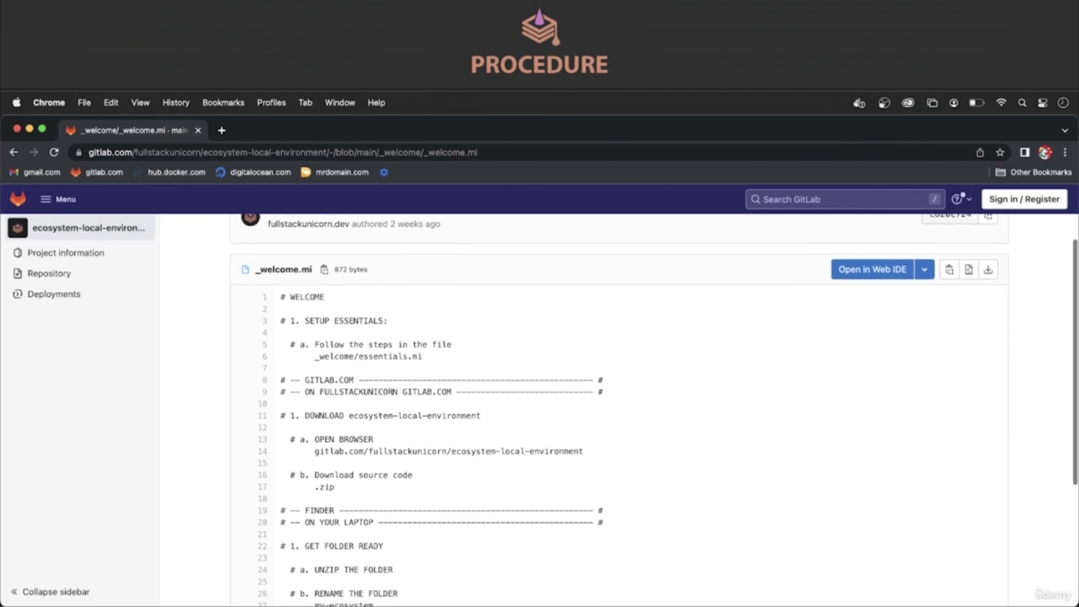
pyautogui.scroll(-3, 589, 413)
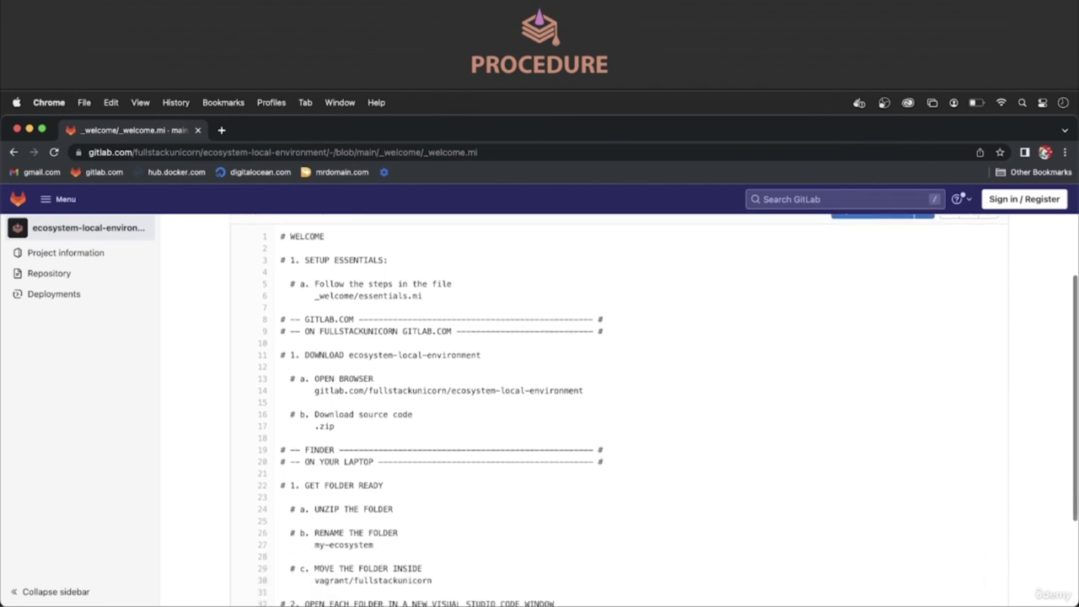
pyautogui.scroll(-3, 432, 414)
pyautogui.scroll(-4, 432, 414)
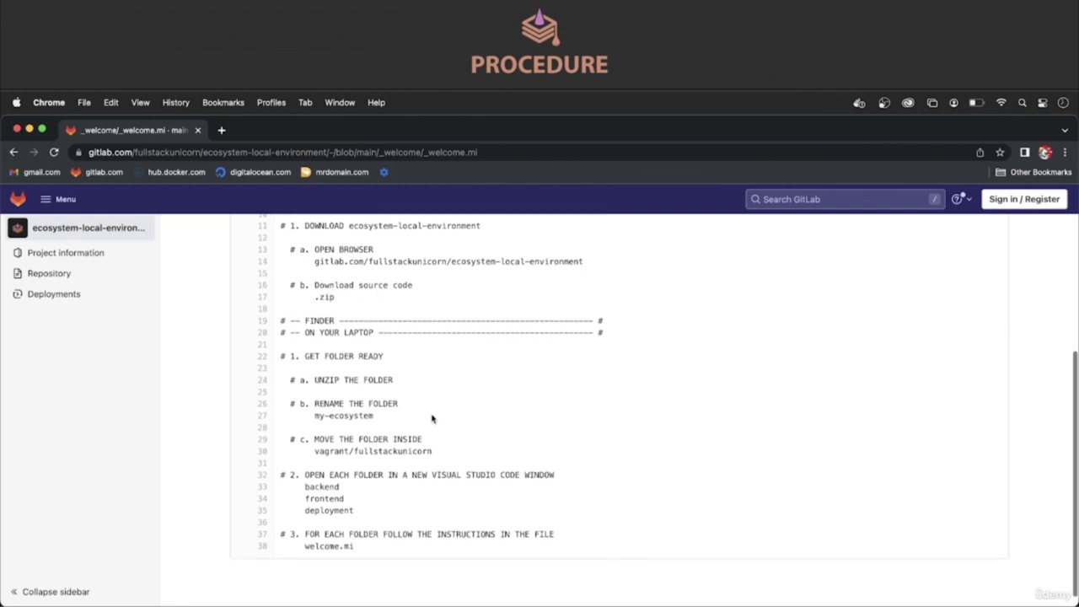
pyautogui.scroll(2, 432, 419)
pyautogui.scroll(6, 431, 419)
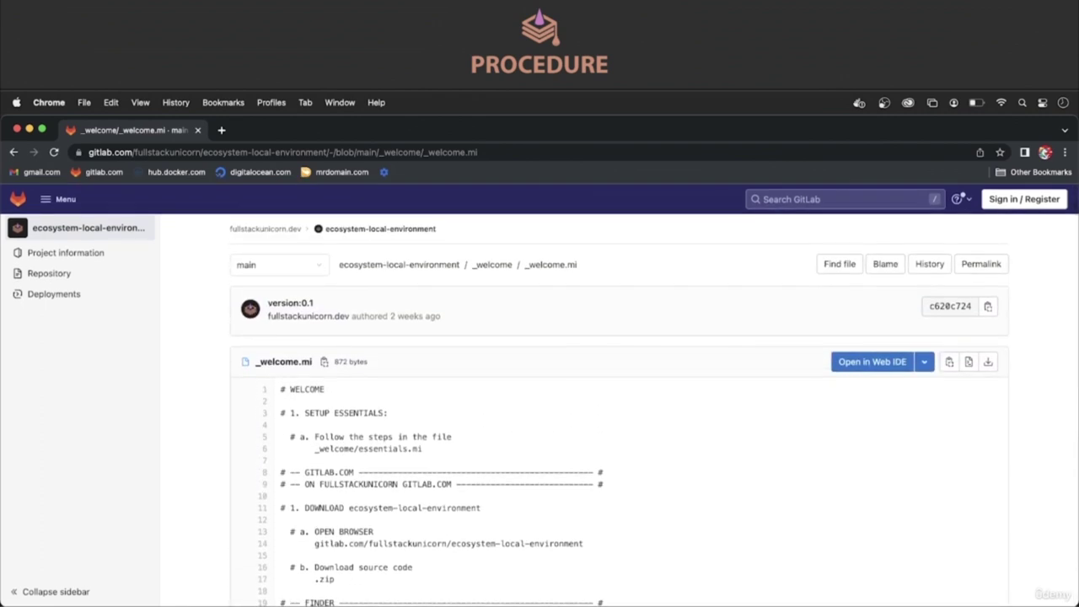
# Download the repository source as a zip and save it into Downloads
pyautogui.click(406, 265)
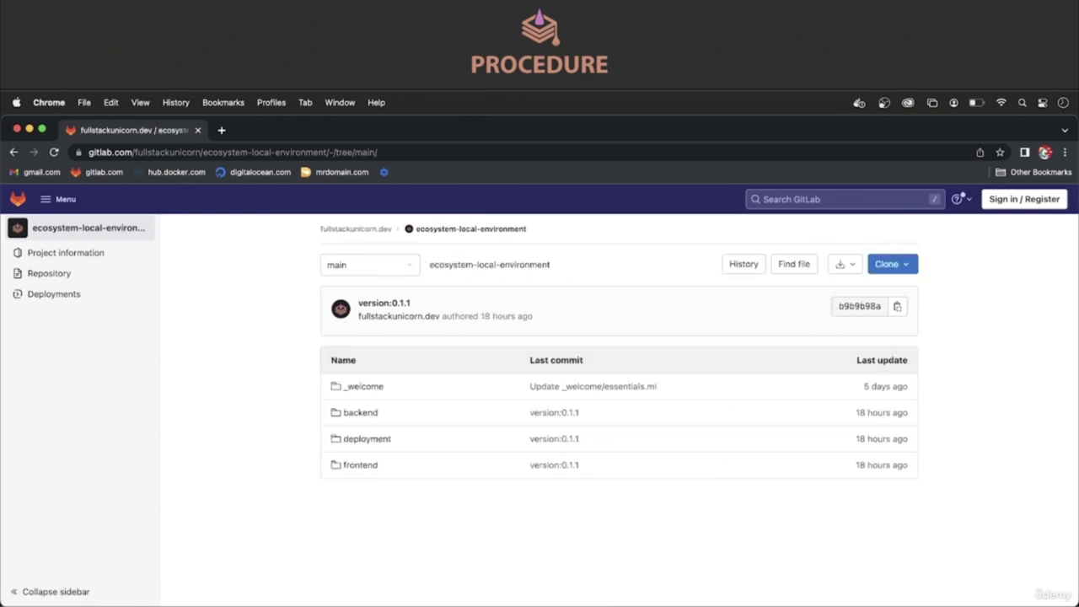
pyautogui.click(843, 264)
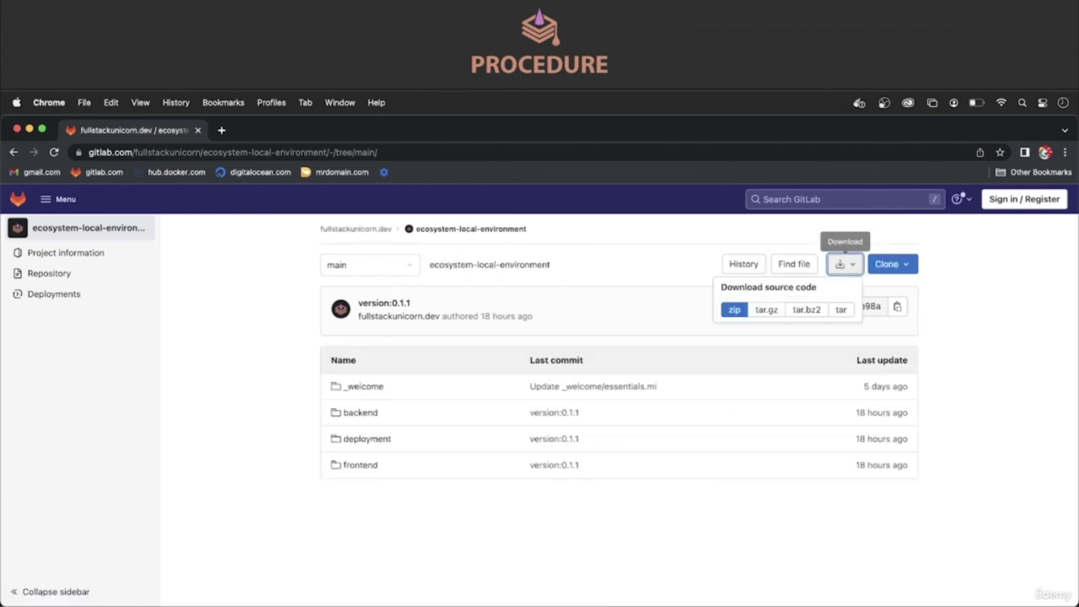
pyautogui.click(734, 310)
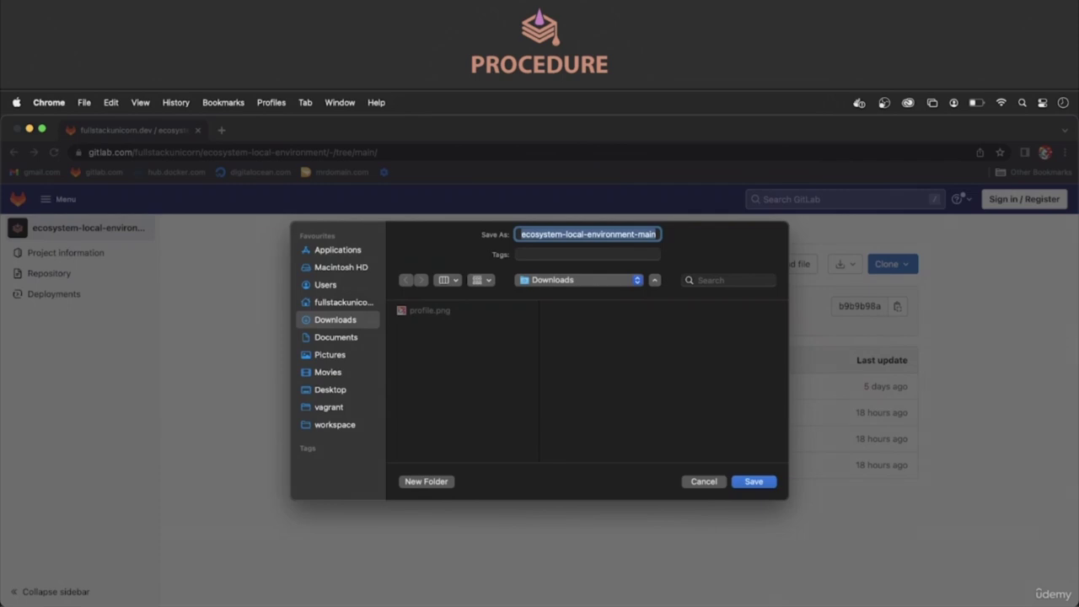
pyautogui.click(753, 481)
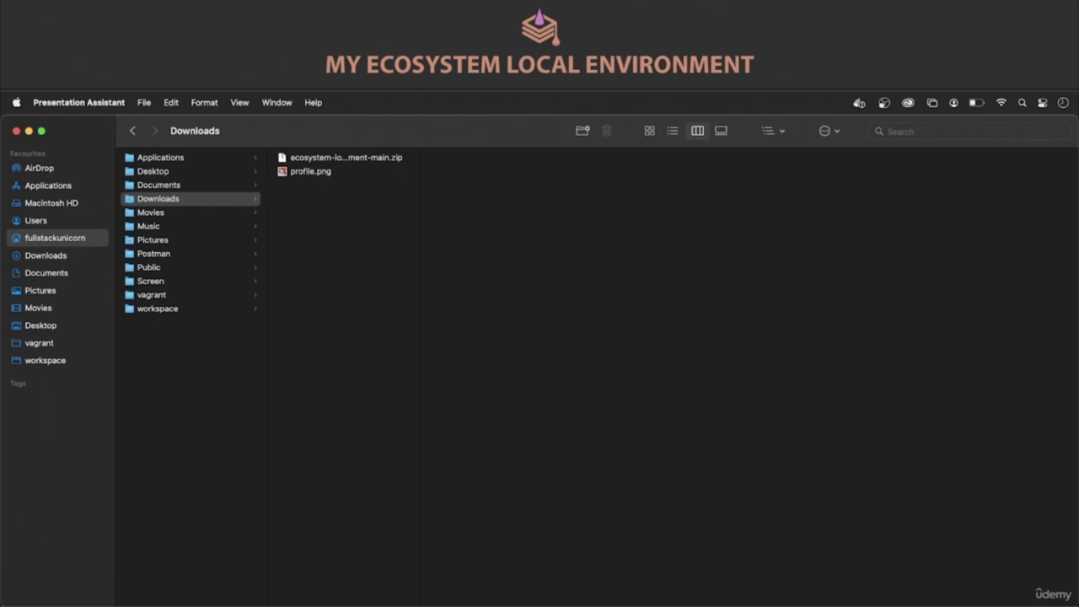
# Extract the zip, rename the folder to my-ecosystem, and move it into vagrant/fullstackunicorn
pyautogui.doubleClick(345, 156)
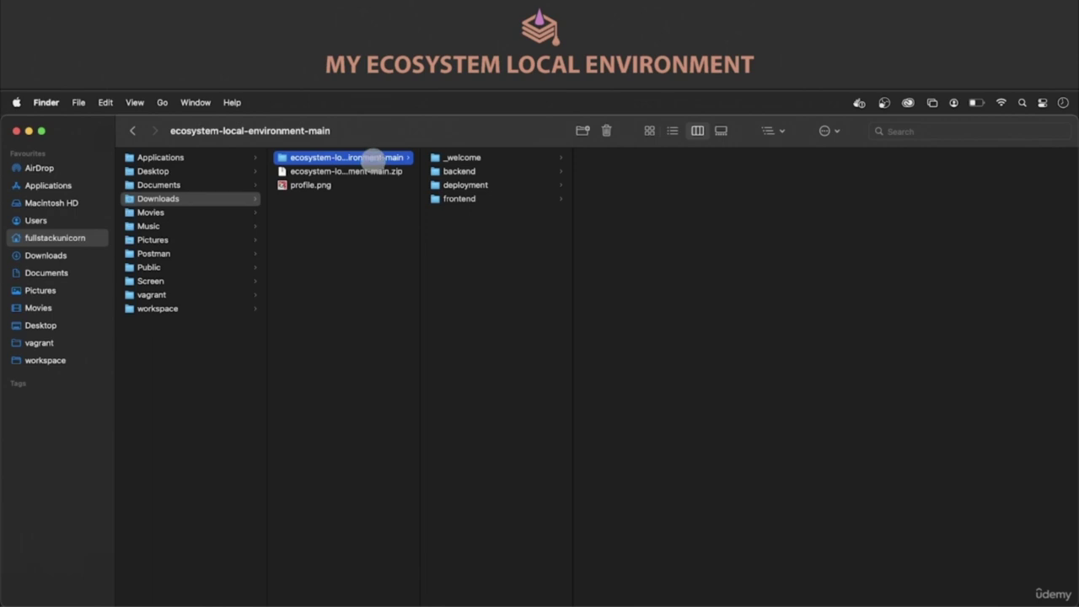
pyautogui.press('Return')
pyautogui.write('my')
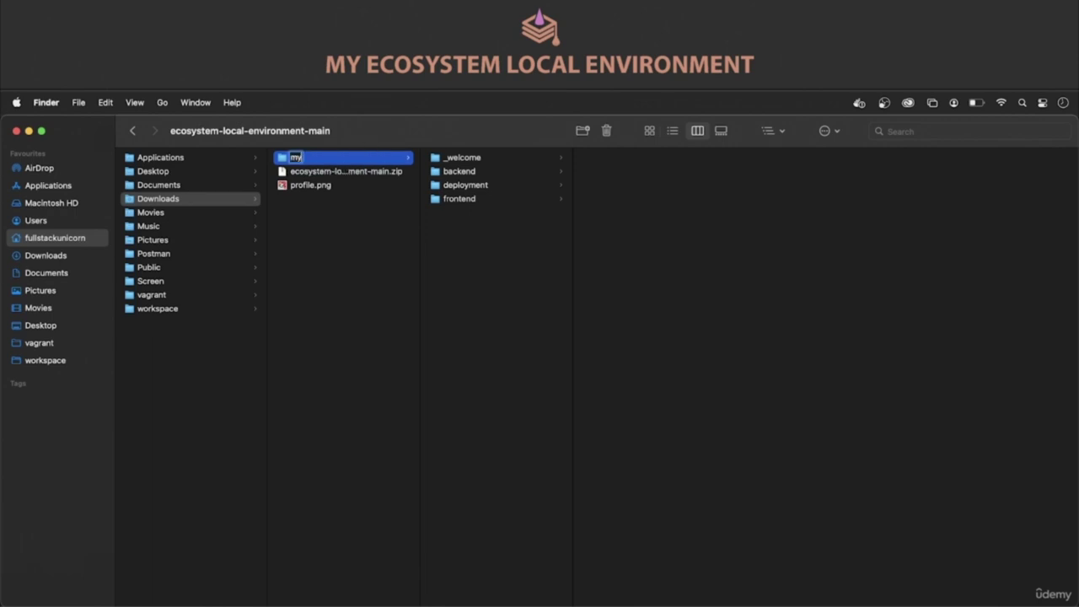
pyautogui.write('-ecosystem')
pyautogui.press('Return')
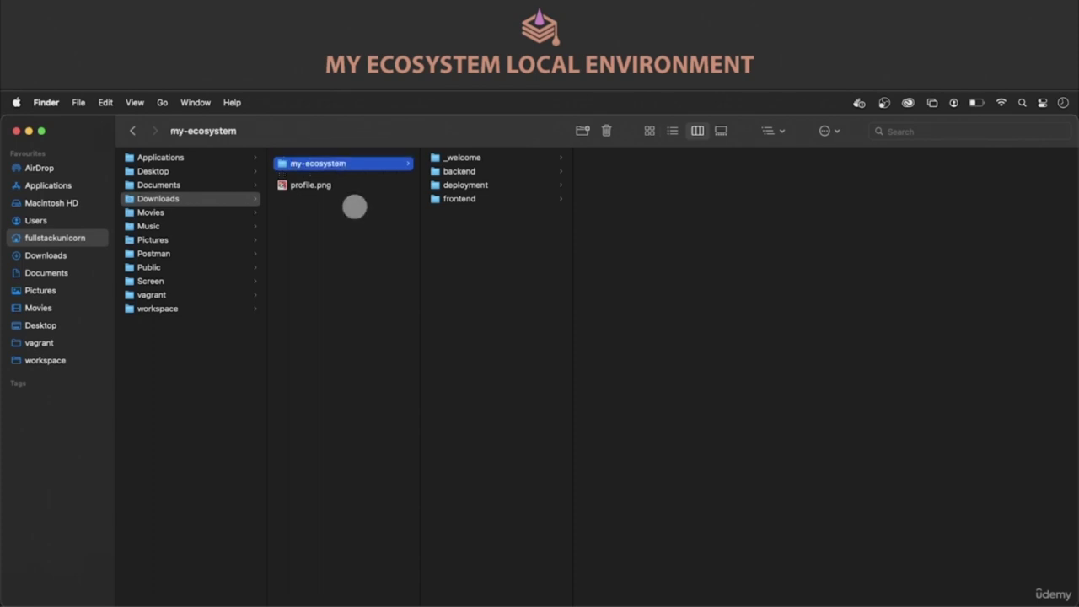
pyautogui.moveTo(332, 173); pyautogui.dragTo(497, 180)
pyautogui.press('Return')
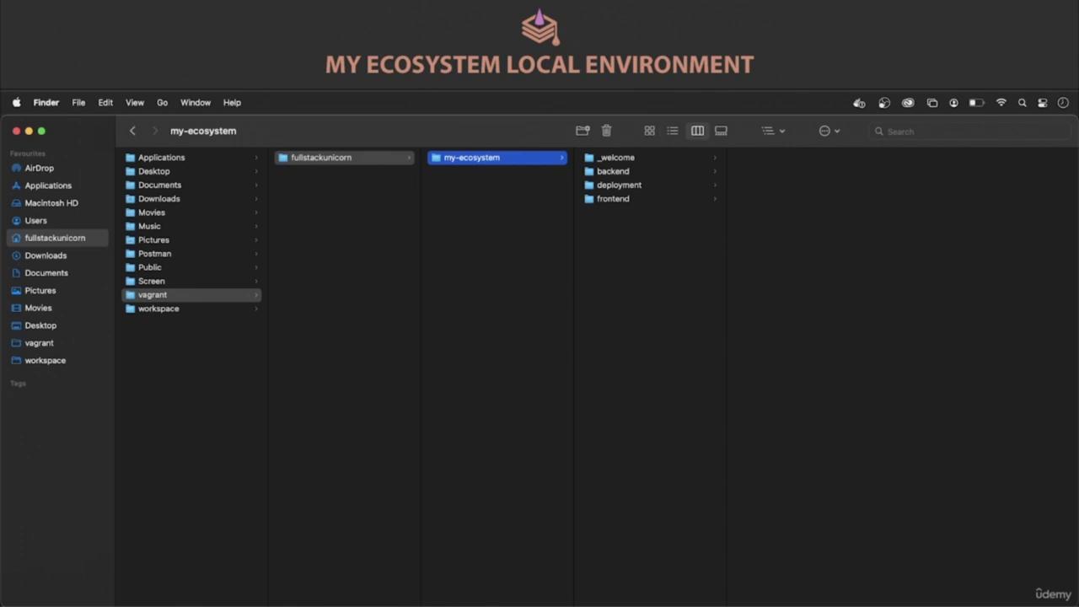
pyautogui.click(160, 361)
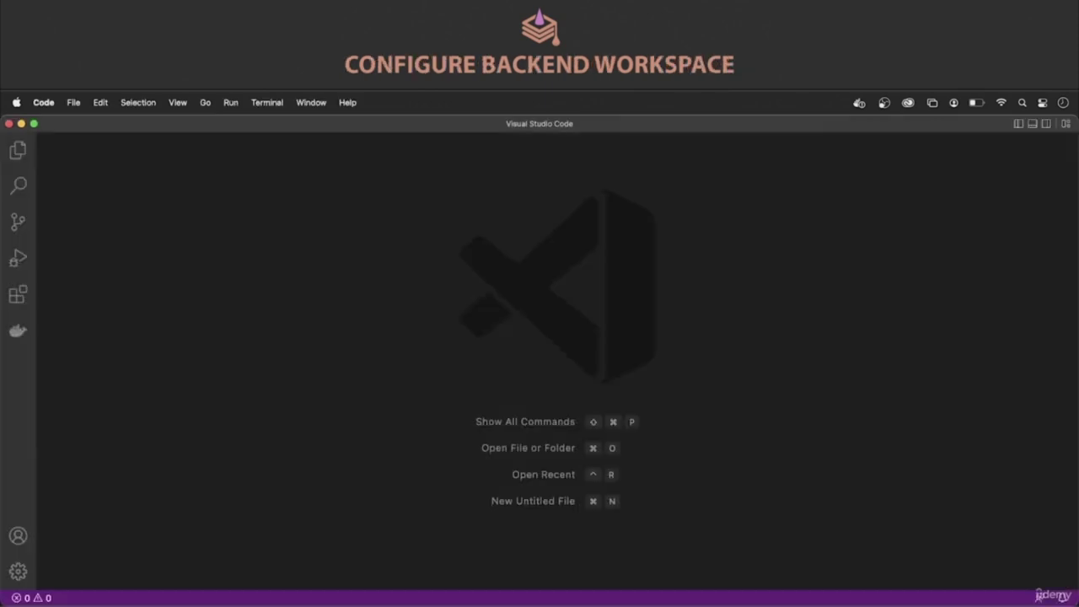
# Open the vagrant/fullstackunicorn/my-ecosystem/backend folder in the editor and view welcome.mi
pyautogui.click(73, 102)
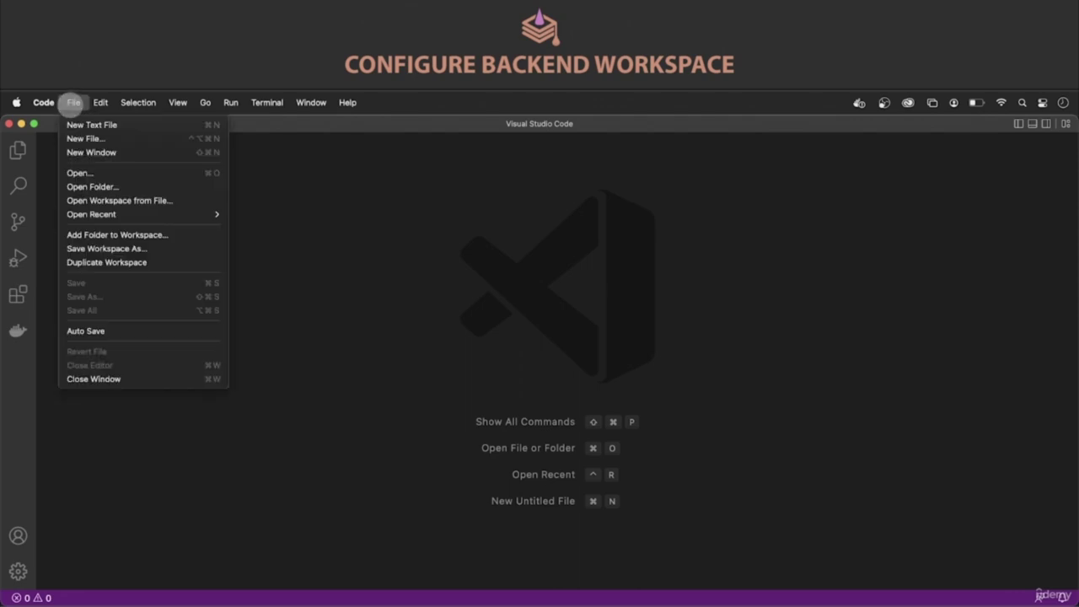
pyautogui.click(88, 187)
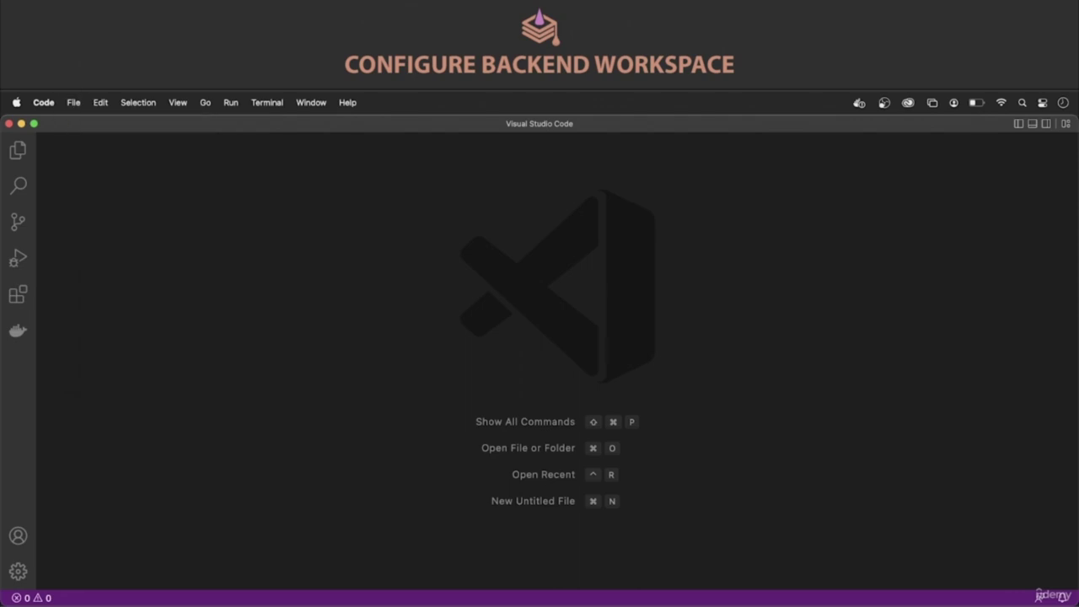
pyautogui.click(428, 409)
pyautogui.click(601, 269)
pyautogui.click(654, 270)
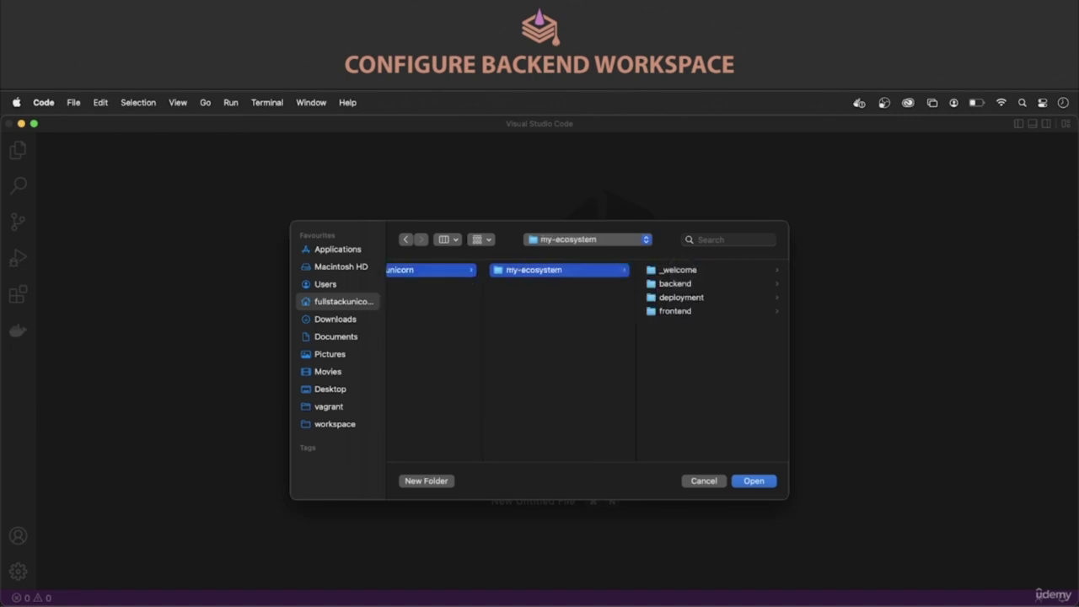
pyautogui.click(674, 283)
pyautogui.click(753, 480)
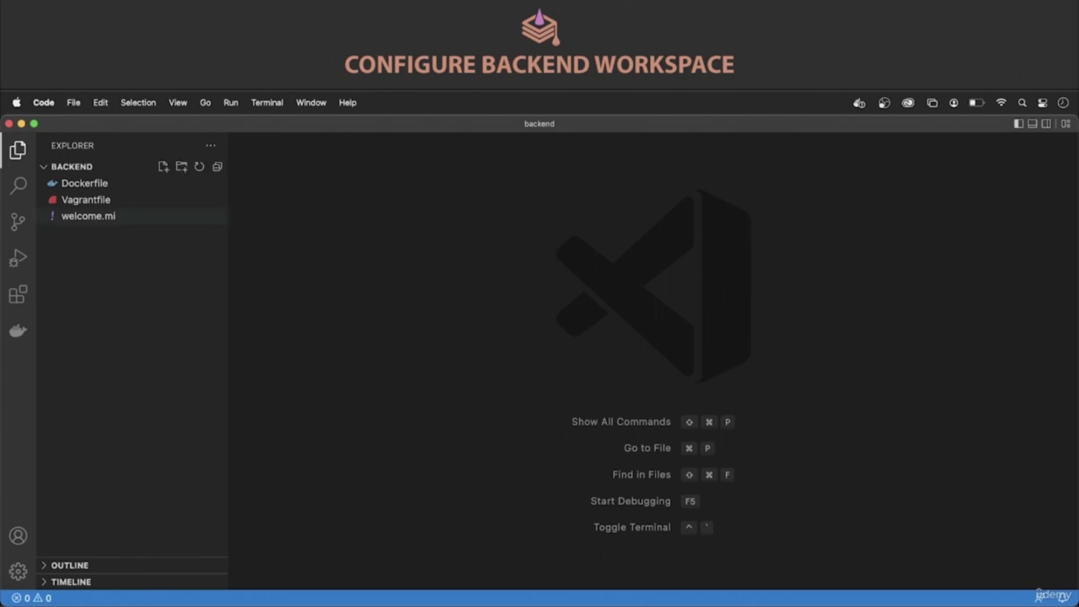
pyautogui.click(88, 216)
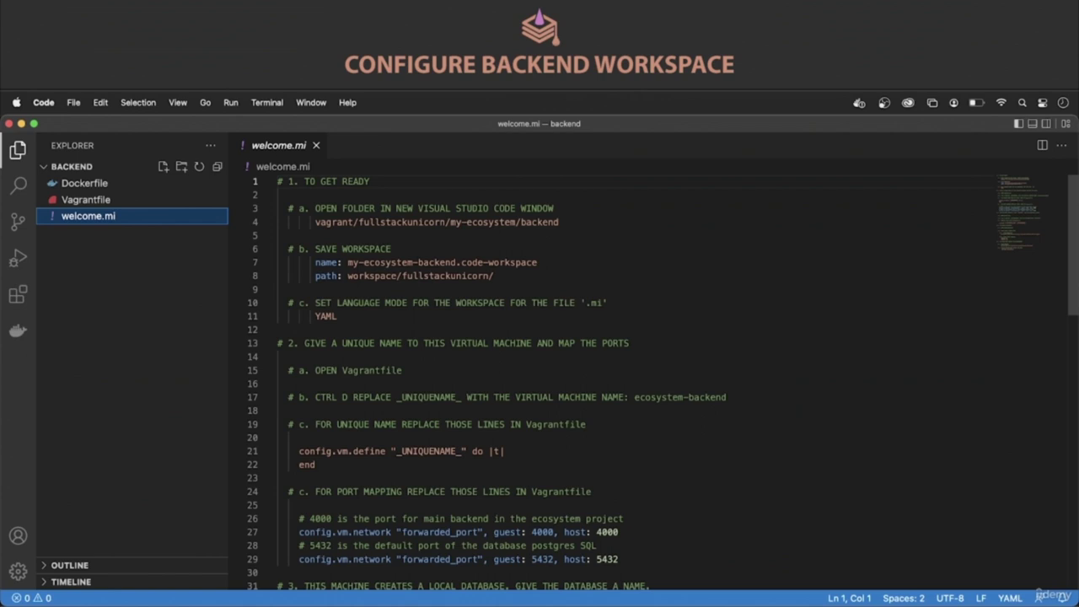
# Save the workspace as my-ecosystem-backend.code-workspace in the fullstackunicorn folder
pyautogui.moveTo(538, 262); pyautogui.dragTo(347, 262)
pyautogui.press('super+c')
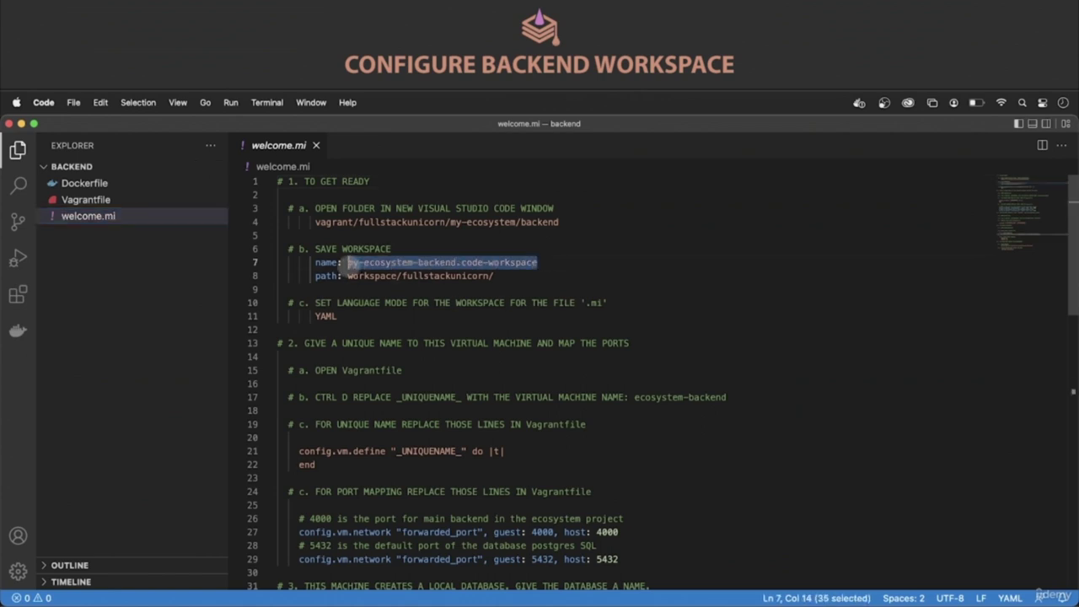
pyautogui.click(73, 102)
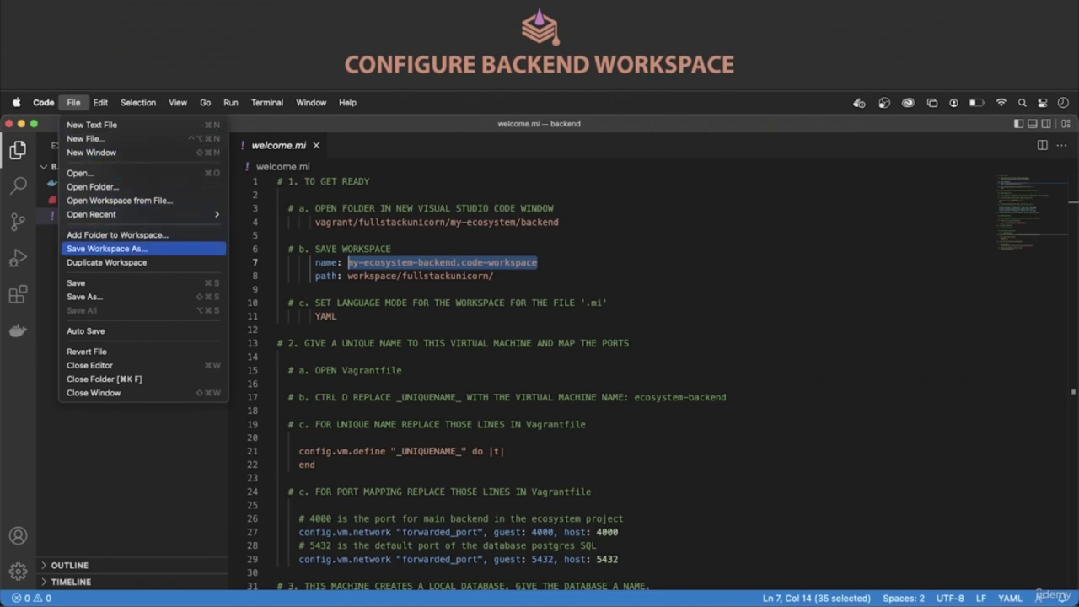
pyautogui.click(118, 248)
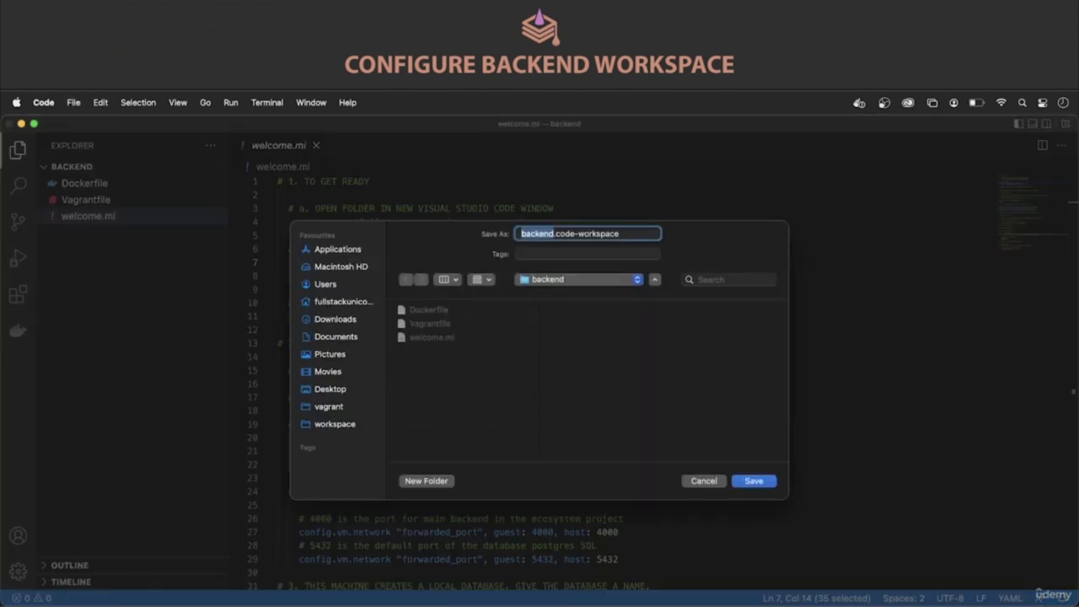
pyautogui.click(335, 424)
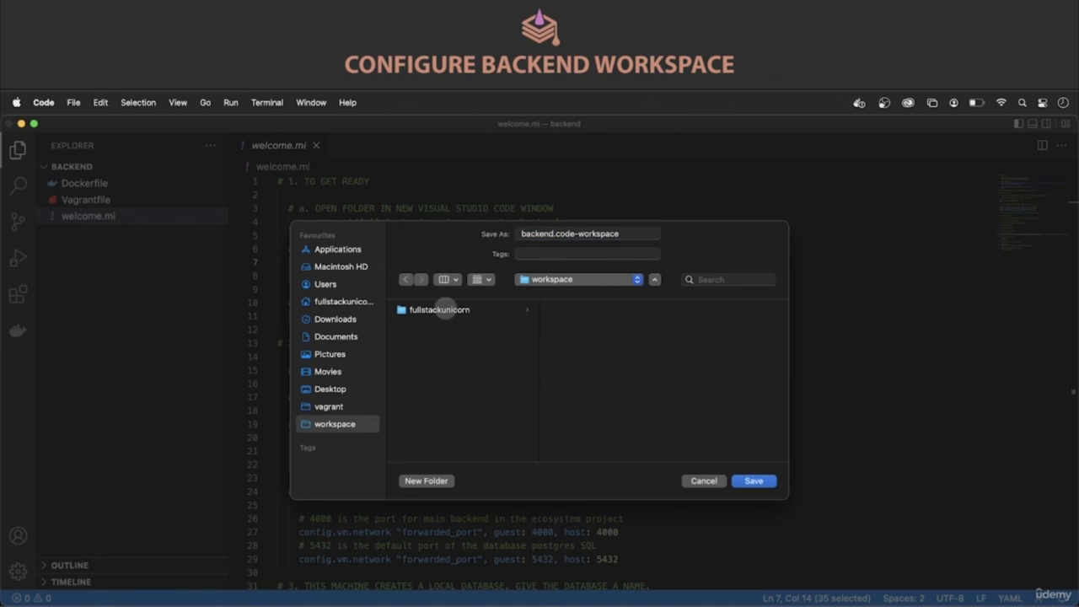
pyautogui.click(439, 310)
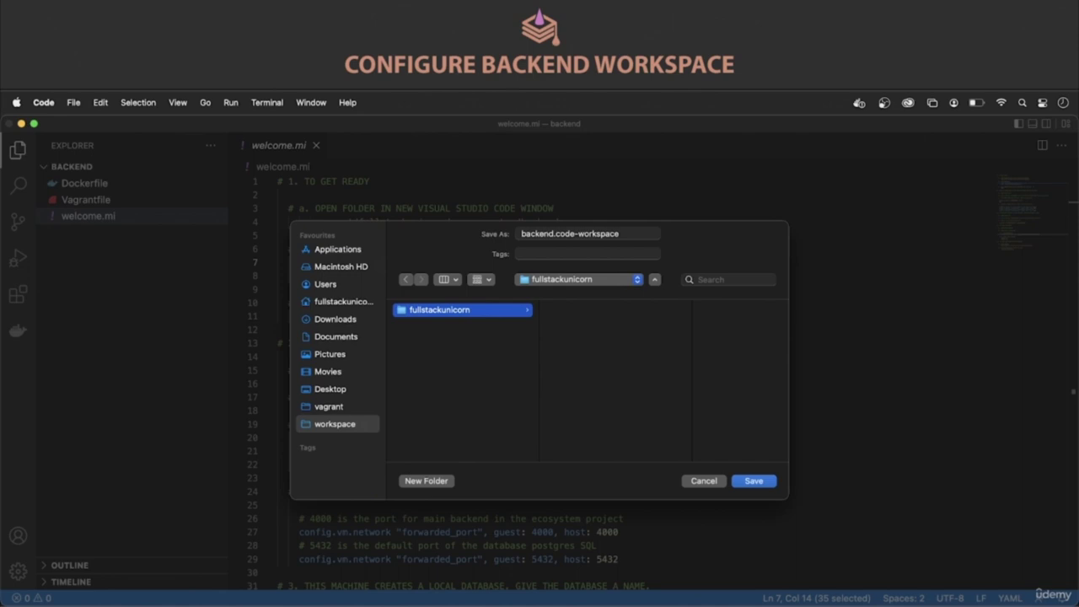
pyautogui.click(466, 234)
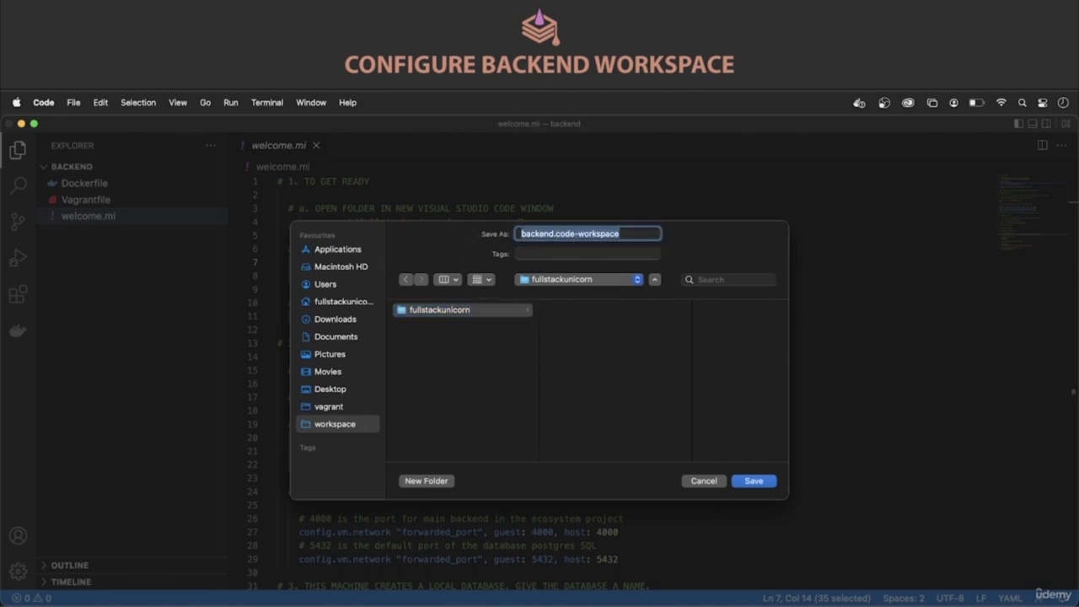
pyautogui.press('super+v')
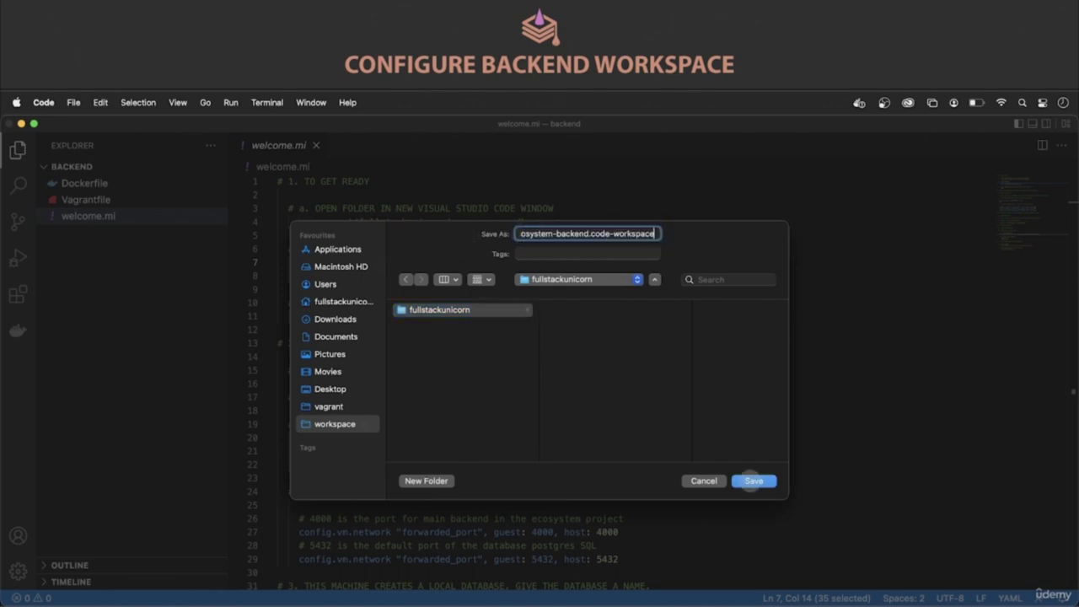
pyautogui.click(752, 481)
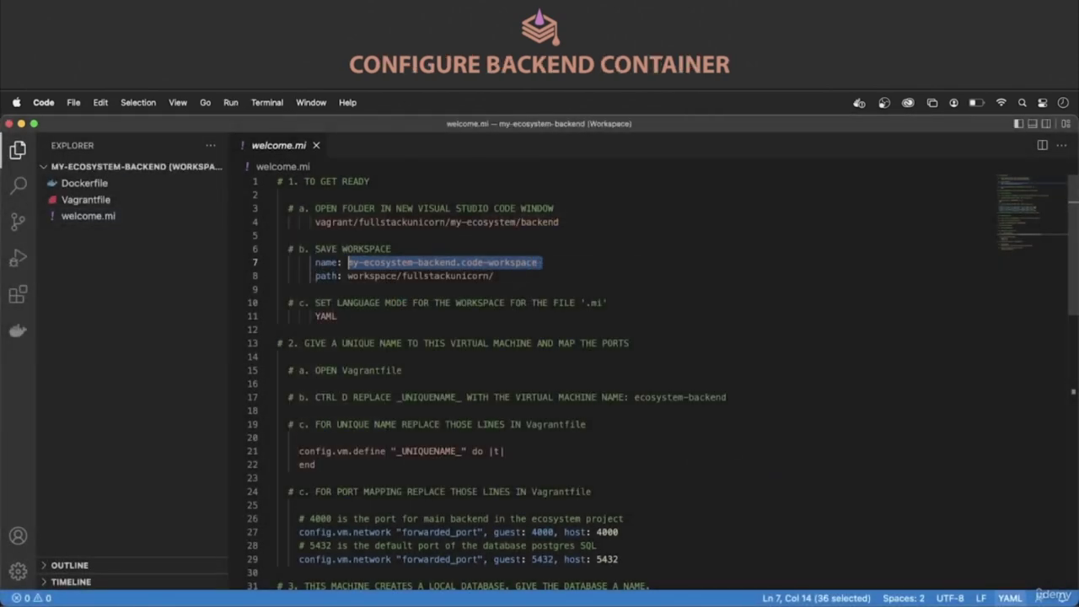
# Associate all '.mi' files with the YAML language mode
pyautogui.click(1008, 597)
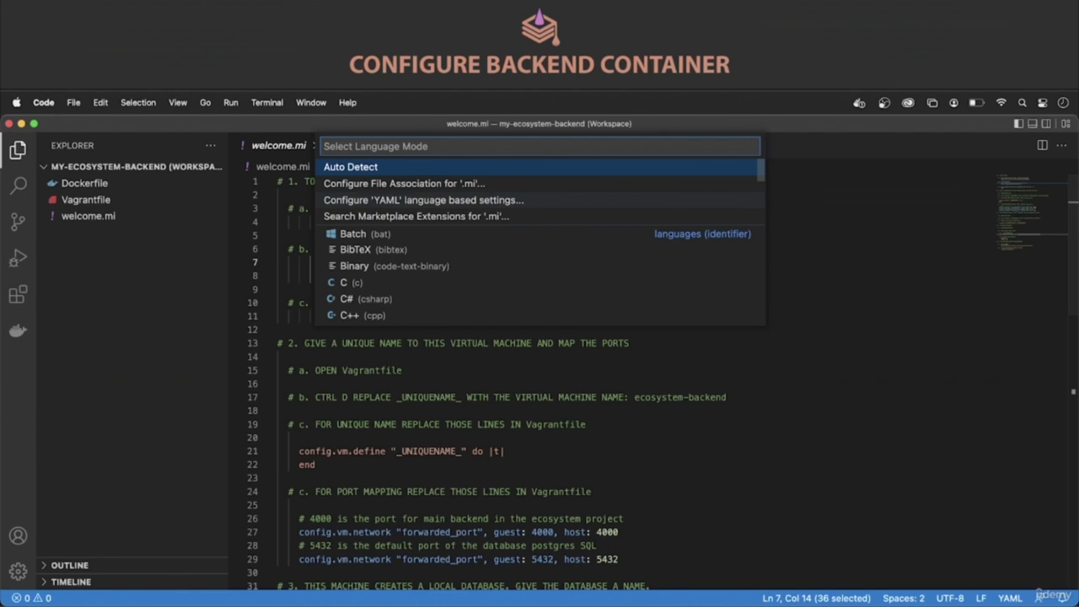
pyautogui.click(481, 183)
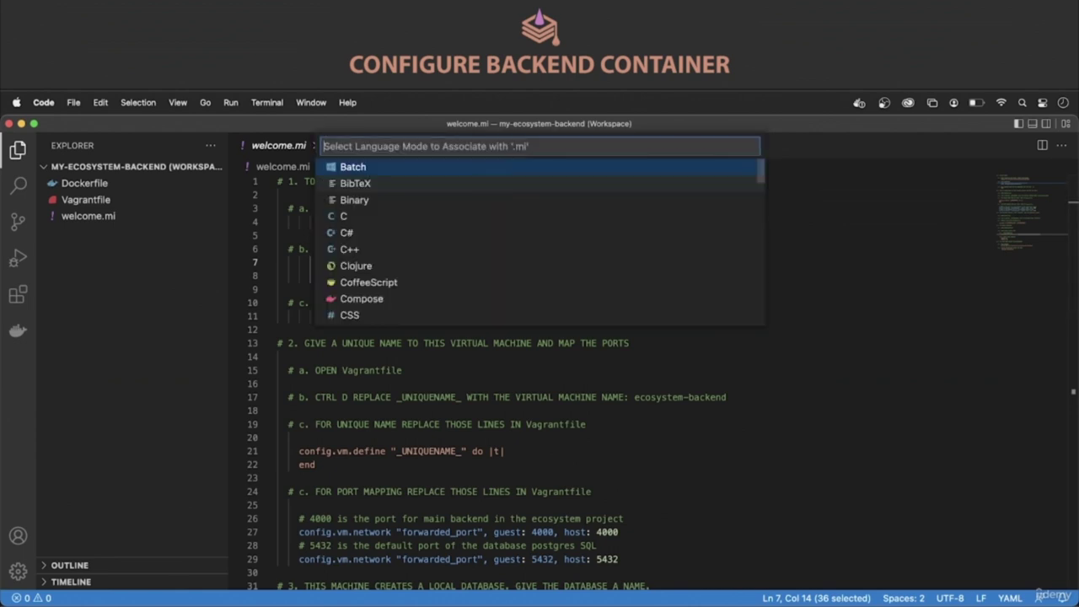
pyautogui.write('yaml')
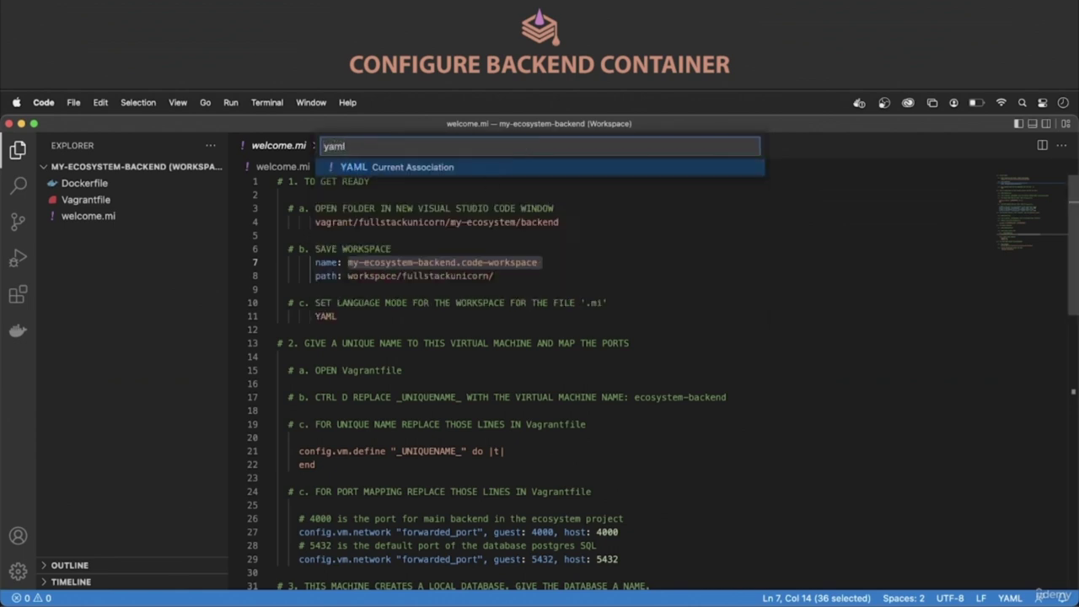
pyautogui.click(441, 165)
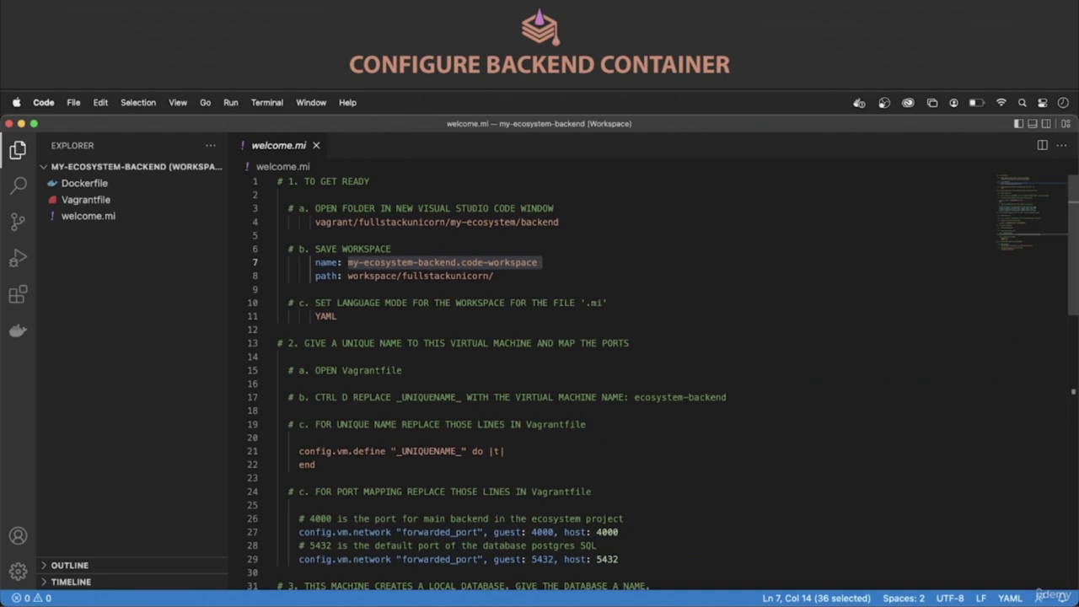
# Replace both _UNIQUENAME_ placeholders in welcome.mi with ecosystem-backend
pyautogui.click(515, 343)
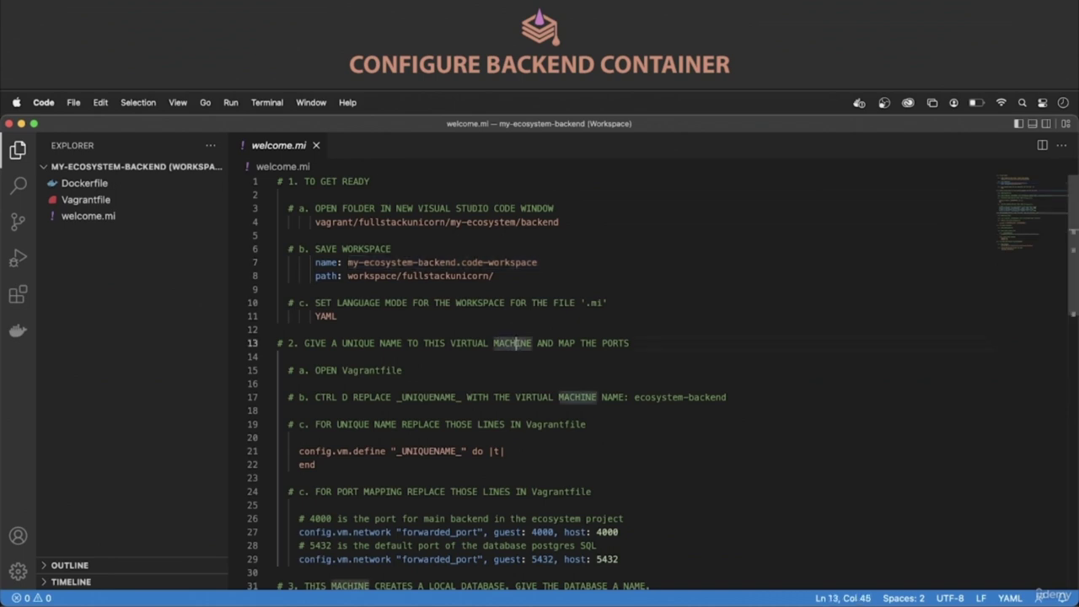
pyautogui.scroll(-3, 515, 343)
pyautogui.scroll(1, 662, 383)
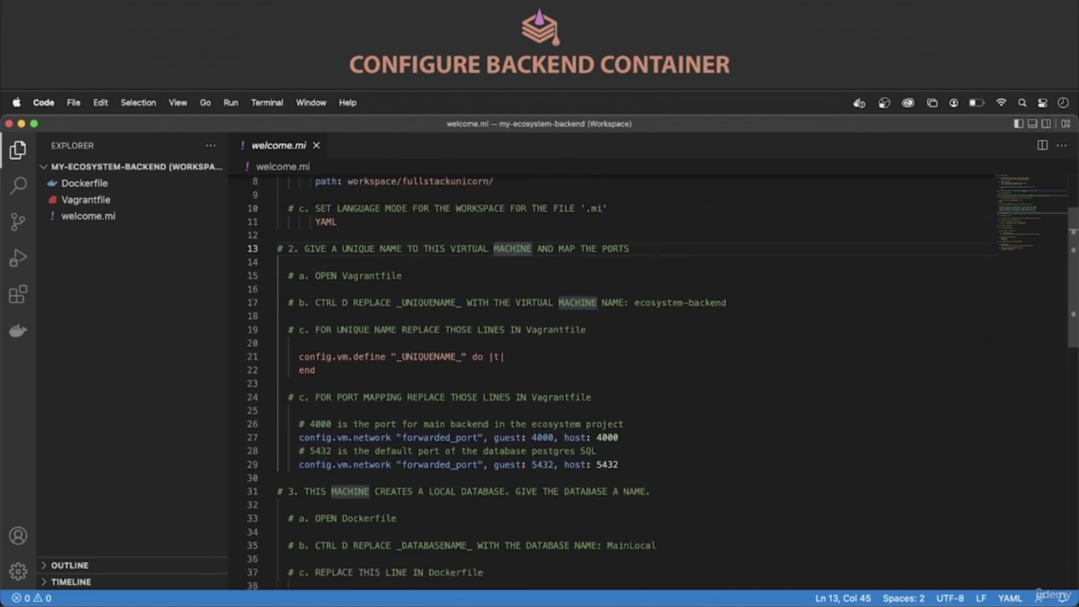
pyautogui.moveTo(726, 303); pyautogui.dragTo(634, 303)
pyautogui.press('super+c')
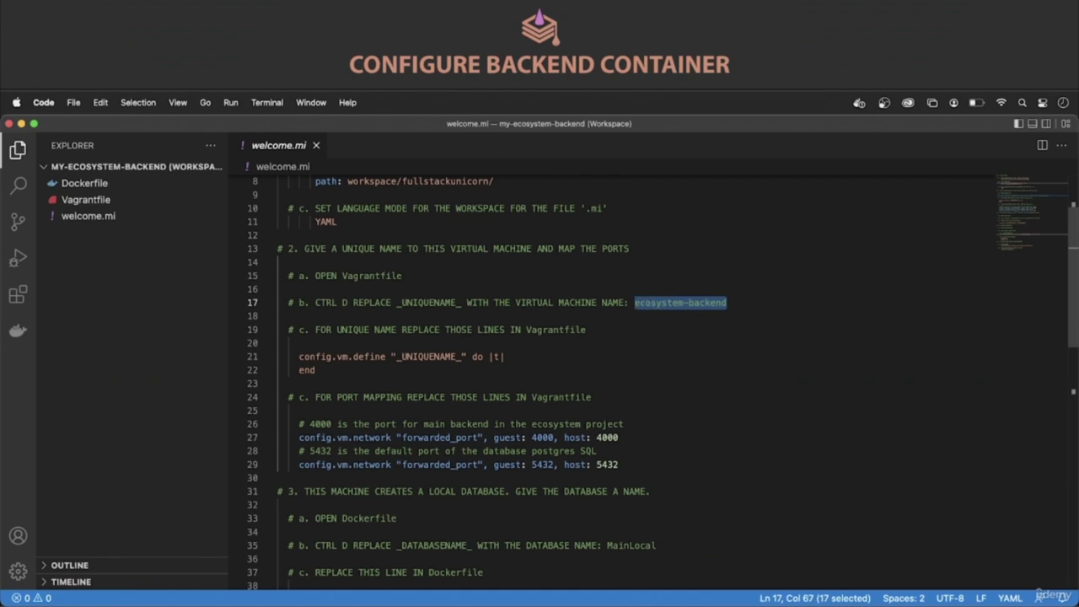
pyautogui.doubleClick(440, 303)
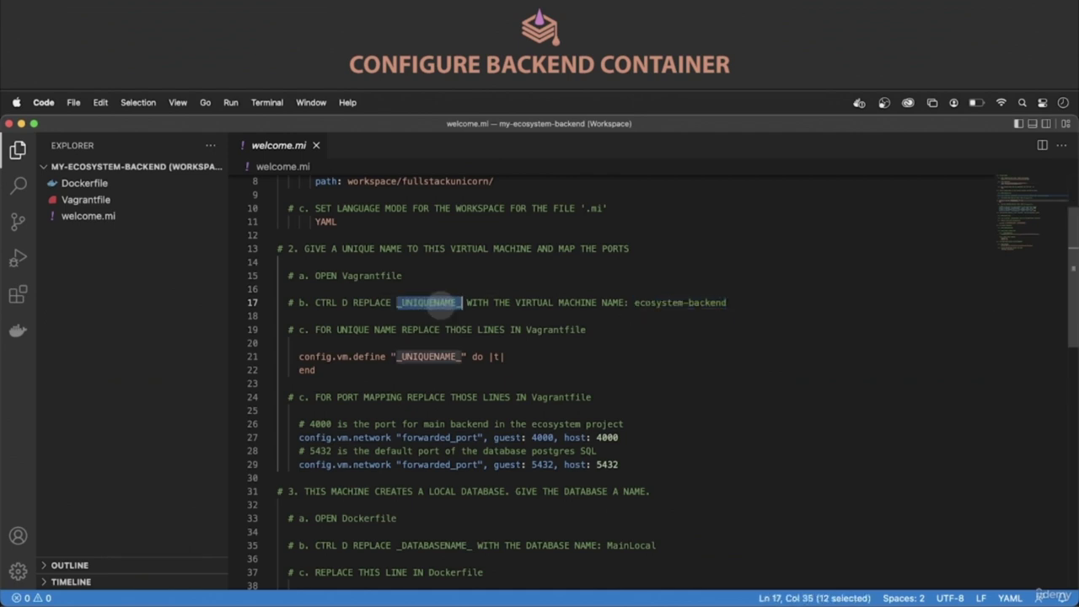
pyautogui.hotkey('ctrl', 'd')
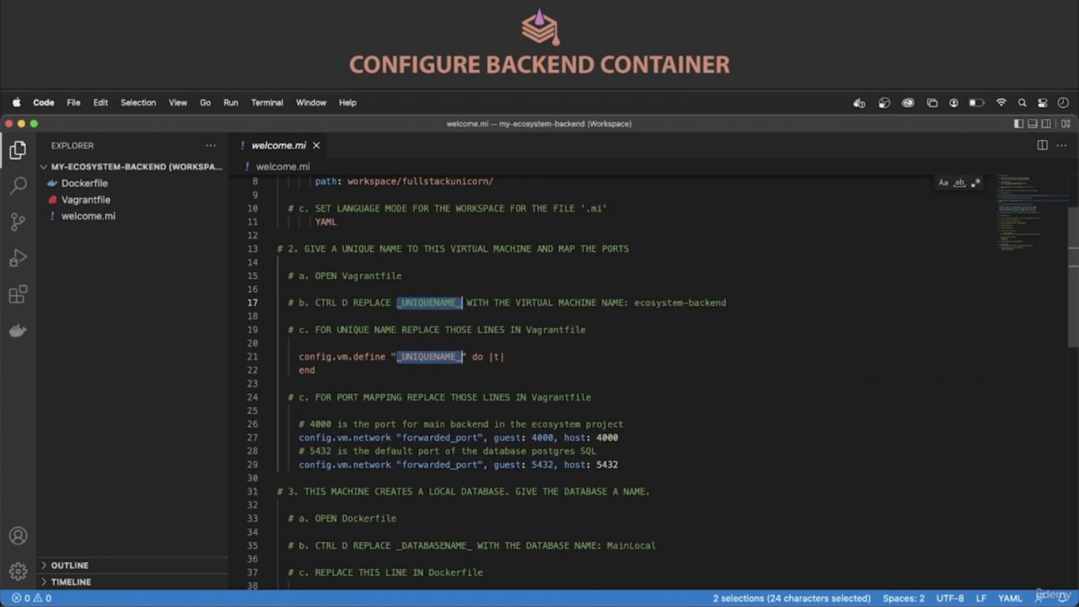
pyautogui.press('super+v')
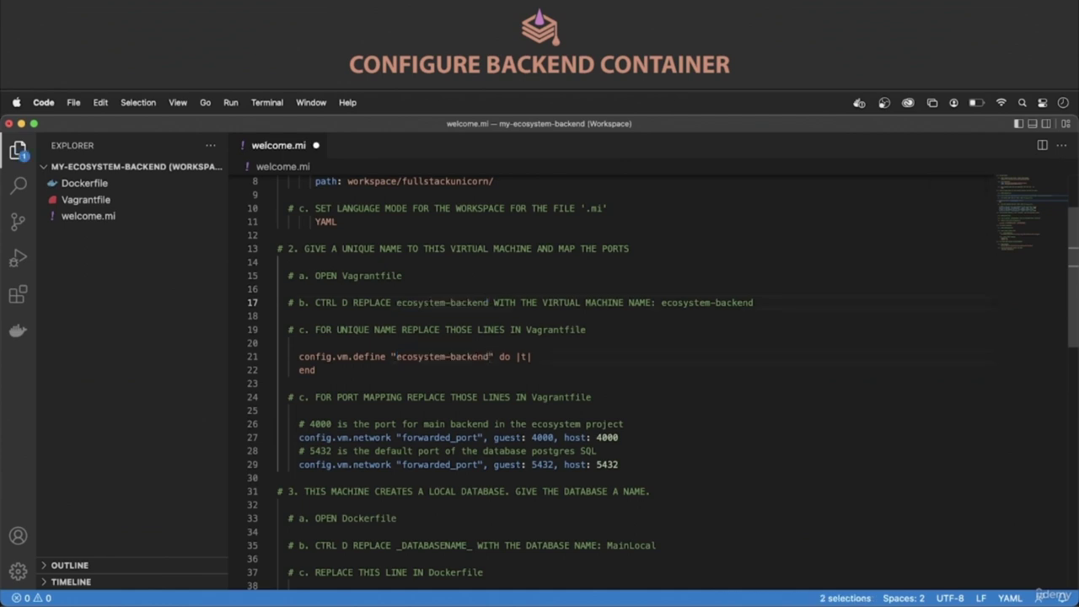
pyautogui.click(325, 369)
# Paste the ecosystem-backend machine definition over Vagrantfile lines 6–7 and save
pyautogui.moveTo(325, 369); pyautogui.dragTo(241, 355)
pyautogui.press('super+c')
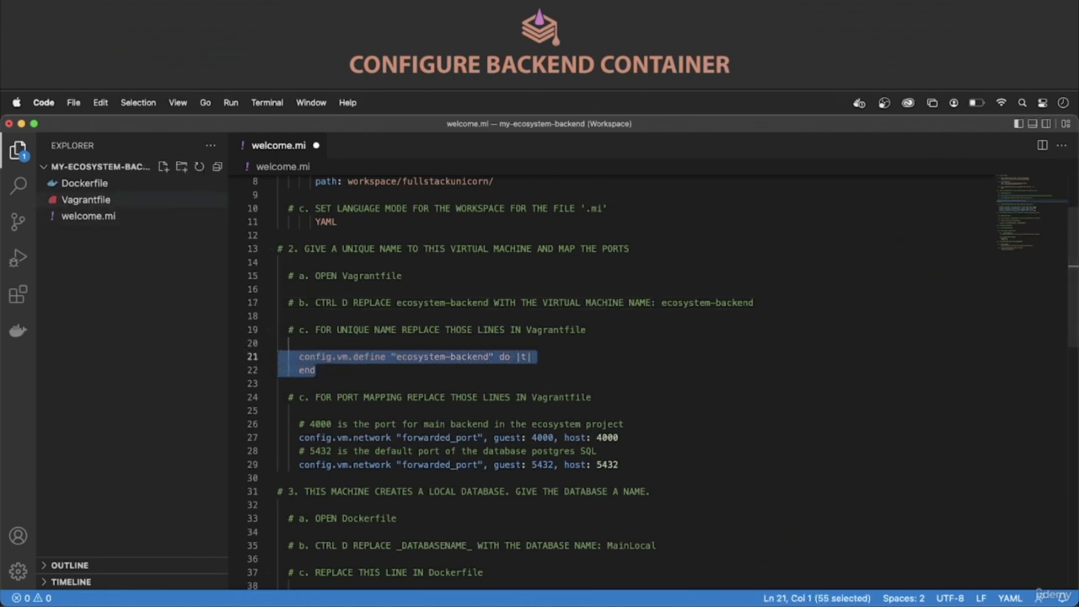
pyautogui.click(85, 199)
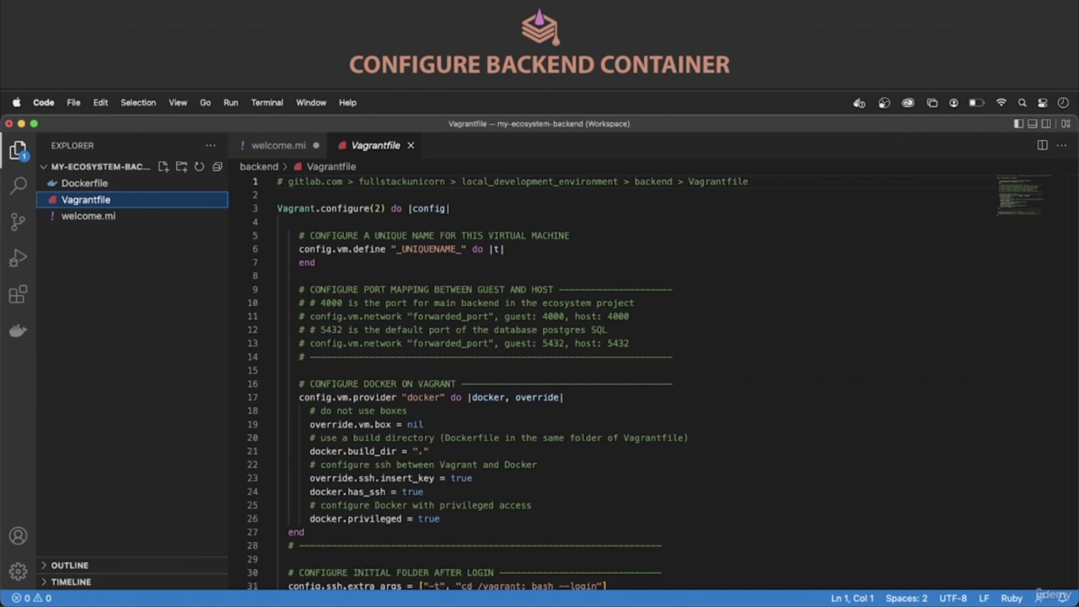
pyautogui.moveTo(315, 262); pyautogui.dragTo(278, 249)
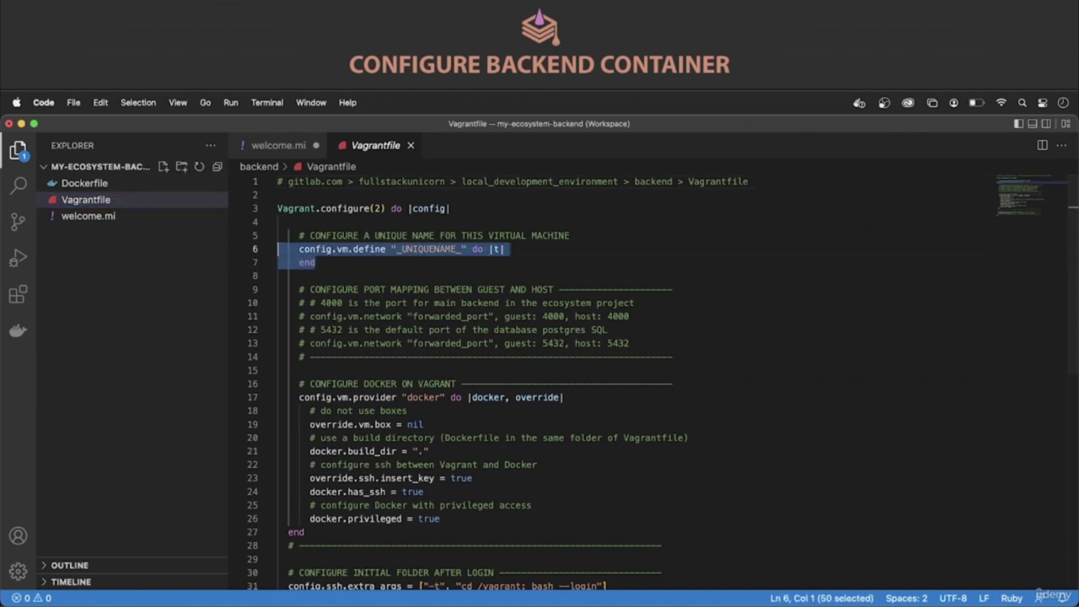
pyautogui.press('super+v')
pyautogui.click(74, 102)
pyautogui.click(102, 283)
# Uncomment the Vagrantfile port-forwarding lines for 4000 and 5432 and save
pyautogui.click(289, 145)
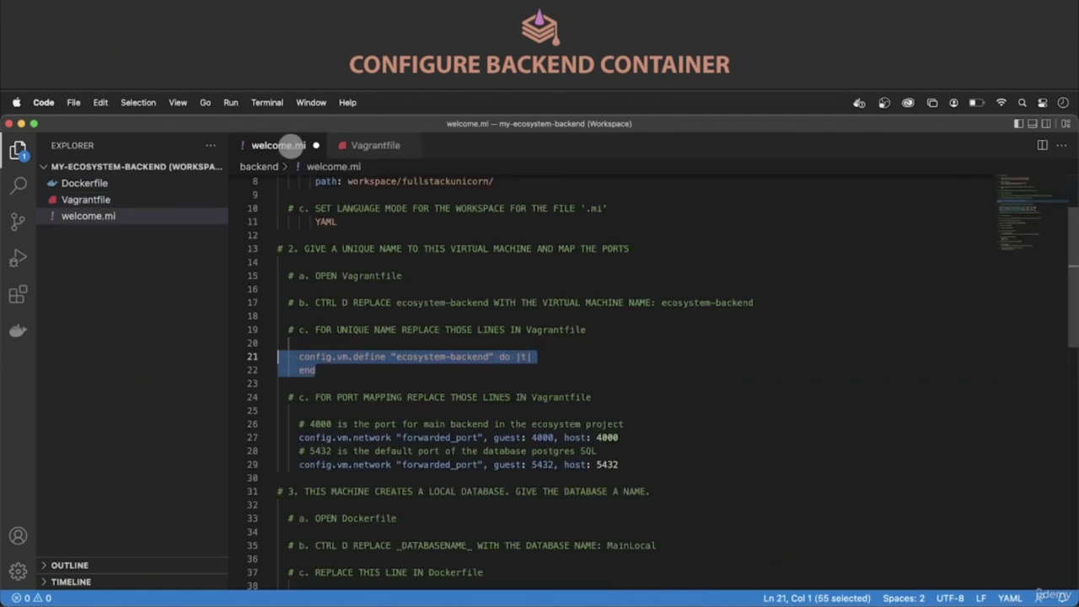
pyautogui.scroll(-3, 615, 379)
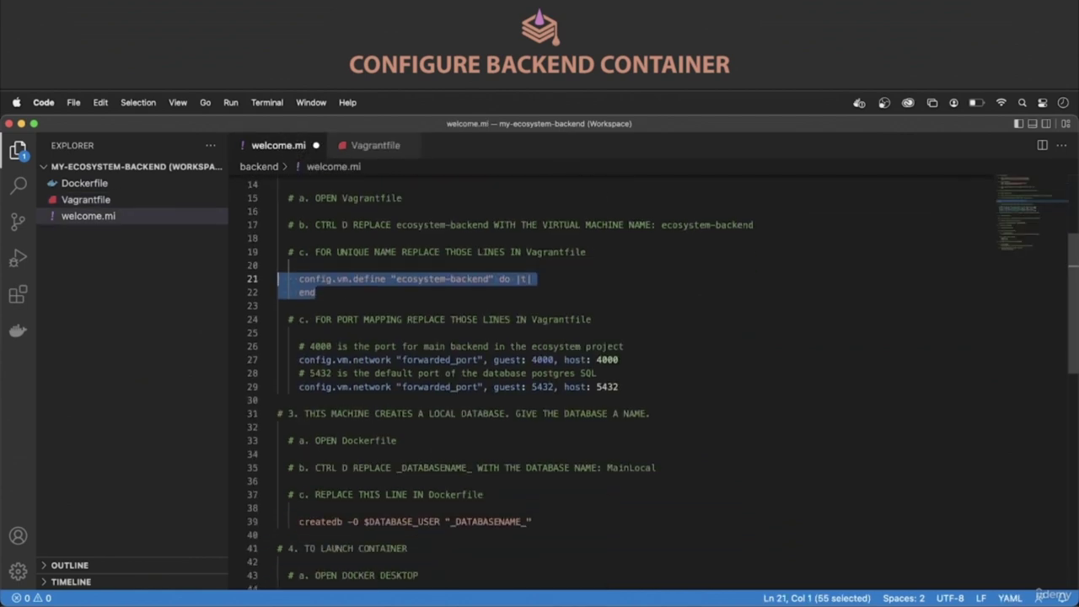
pyautogui.moveTo(624, 387); pyautogui.dragTo(253, 347)
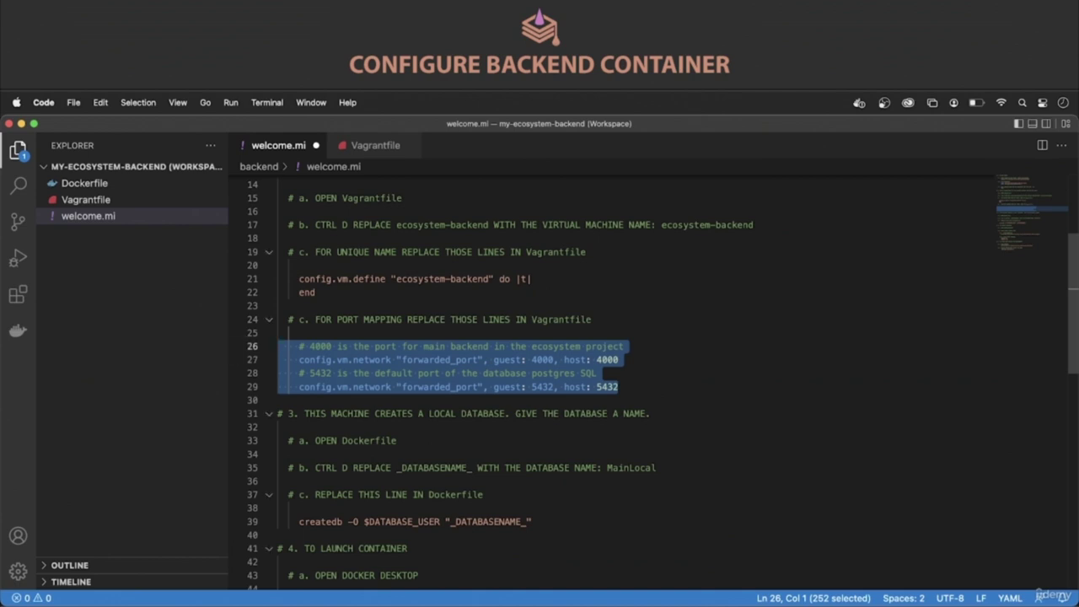
pyautogui.click(371, 145)
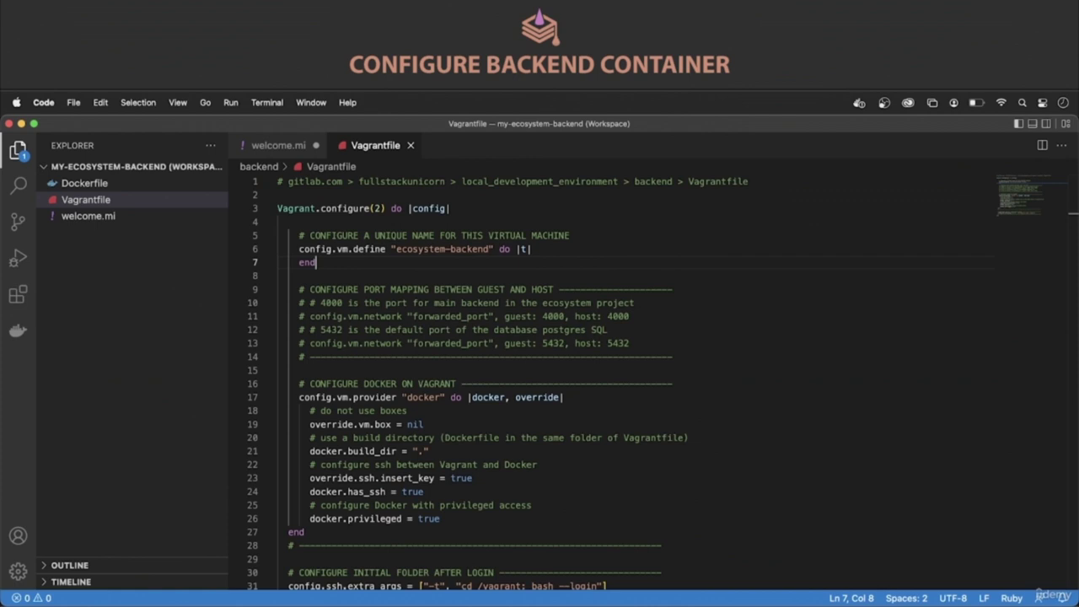
pyautogui.moveTo(649, 343); pyautogui.dragTo(192, 302)
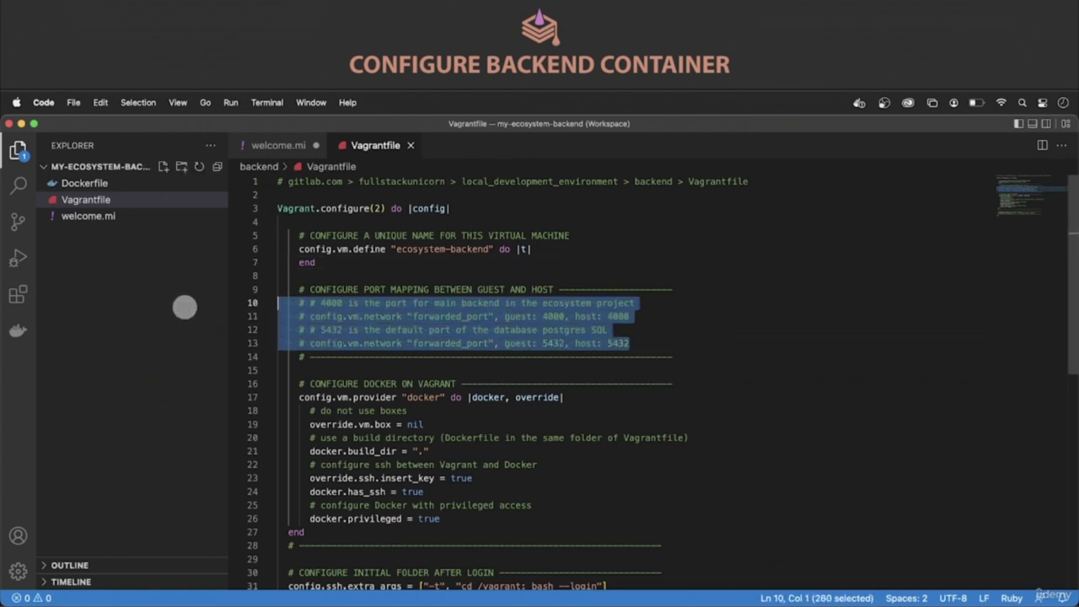
pyautogui.press('super+slash')
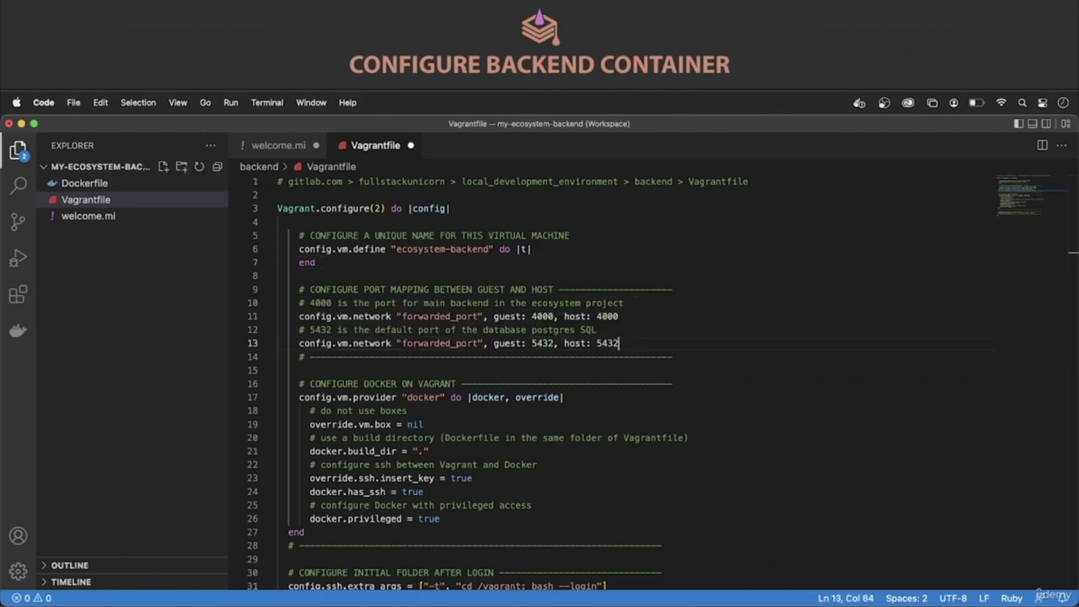
pyautogui.click(73, 102)
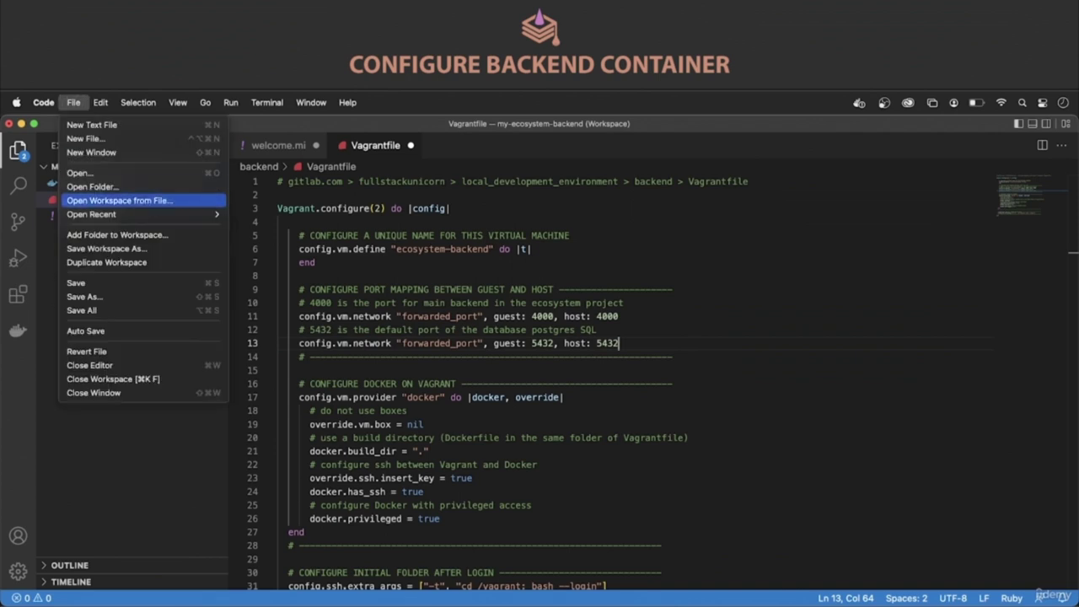
pyautogui.click(84, 283)
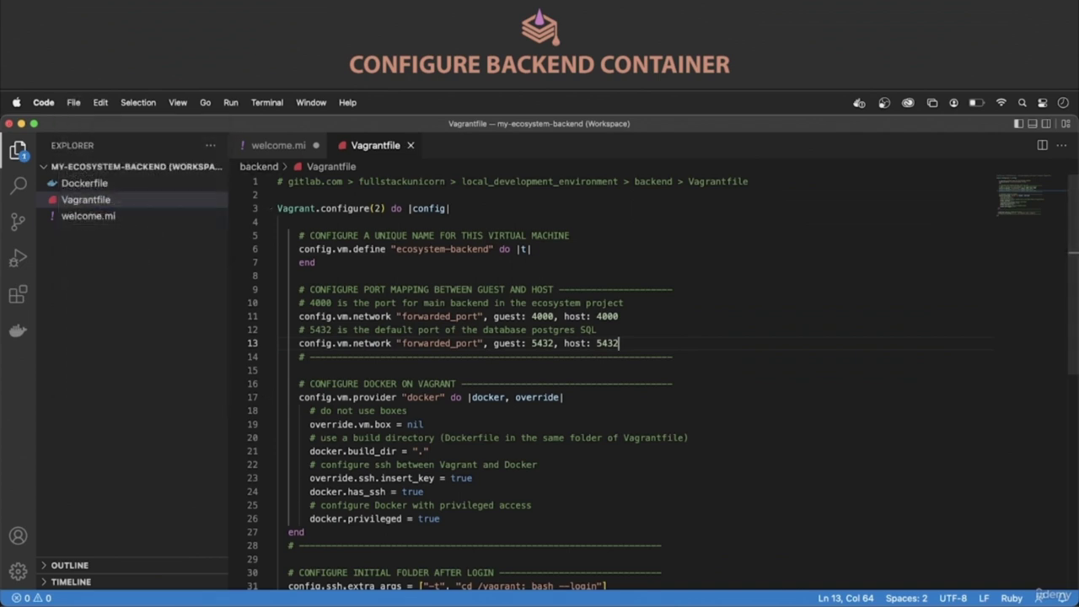
pyautogui.click(278, 145)
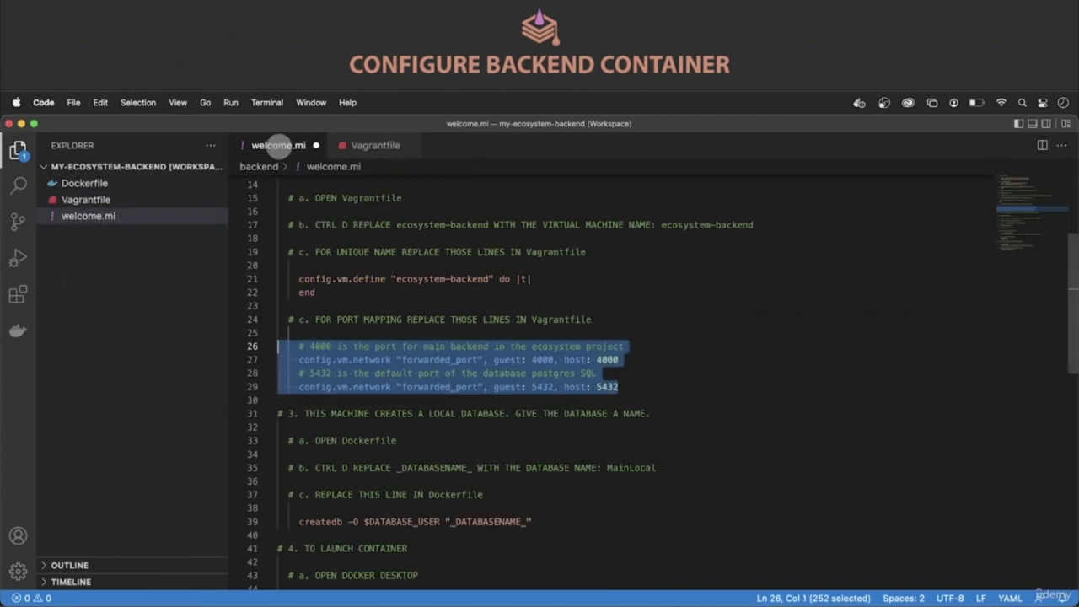
# Replace both _DATABASENAME_ placeholders in the welcome.mi notes with MainLocal
pyautogui.scroll(-3, 657, 379)
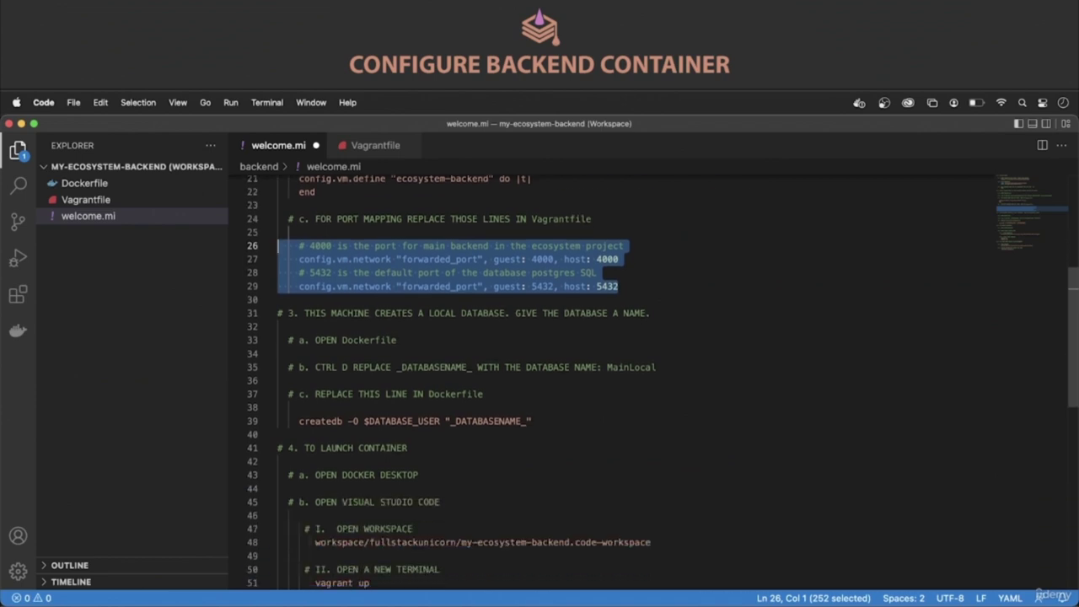
pyautogui.scroll(-2, 657, 379)
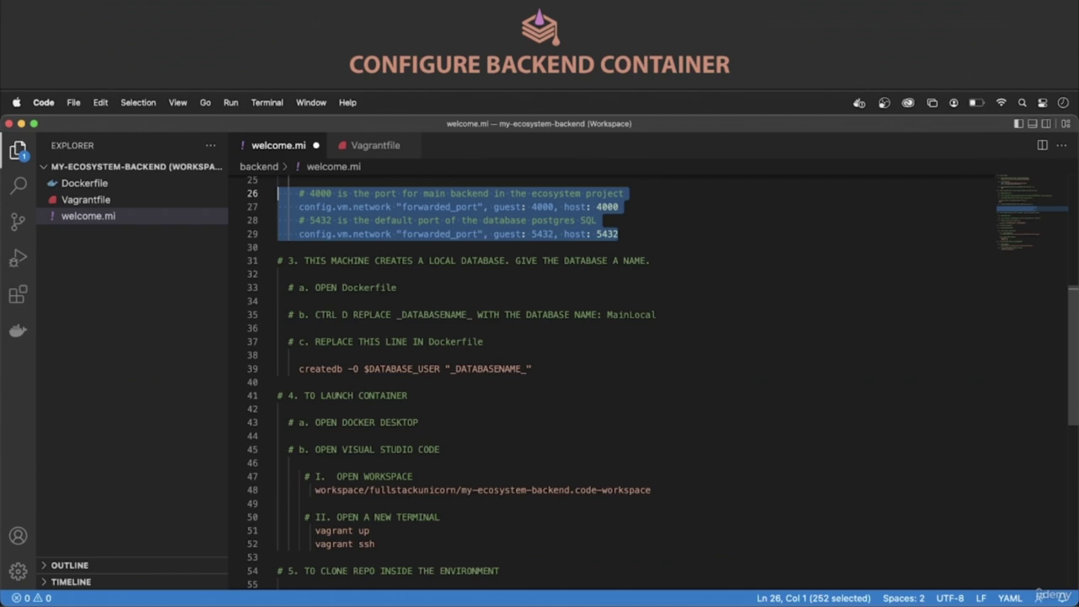
pyautogui.moveTo(656, 315); pyautogui.dragTo(607, 314)
pyautogui.press('super+c')
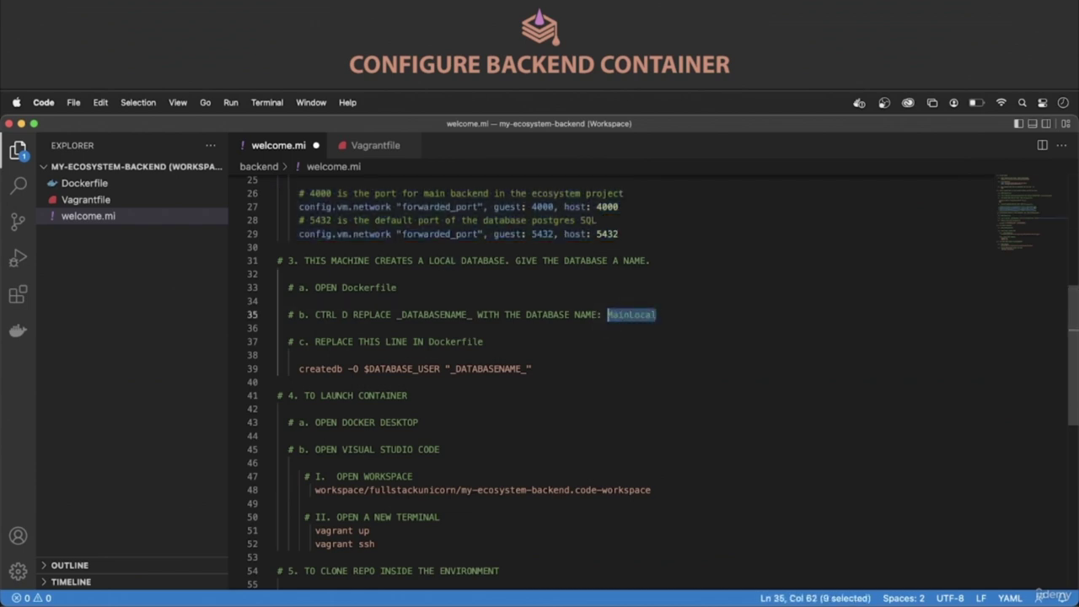
pyautogui.doubleClick(438, 314)
pyautogui.press('super+d')
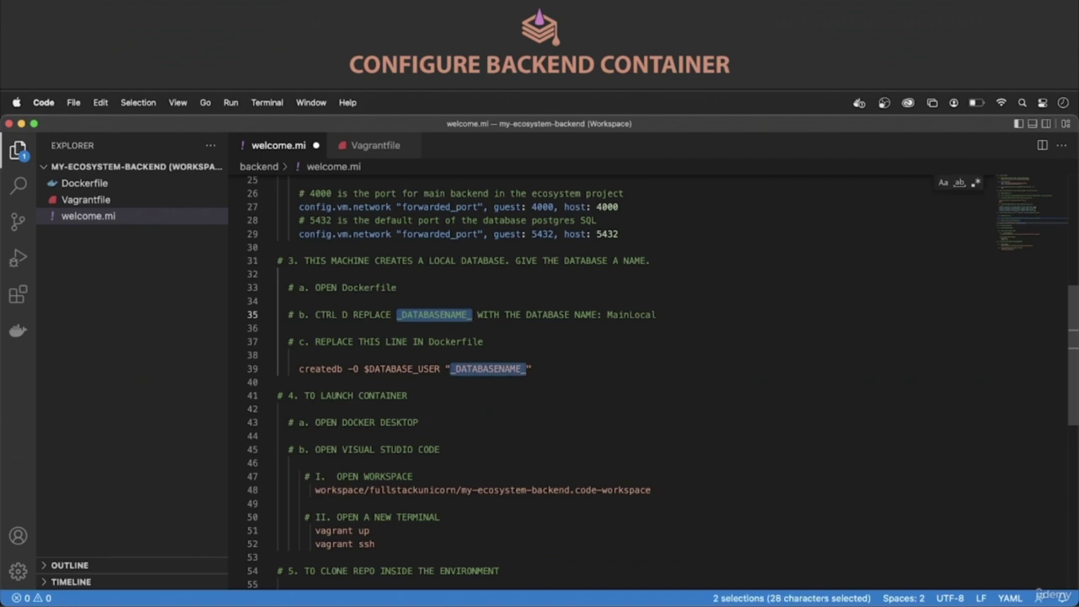
pyautogui.press('super+v')
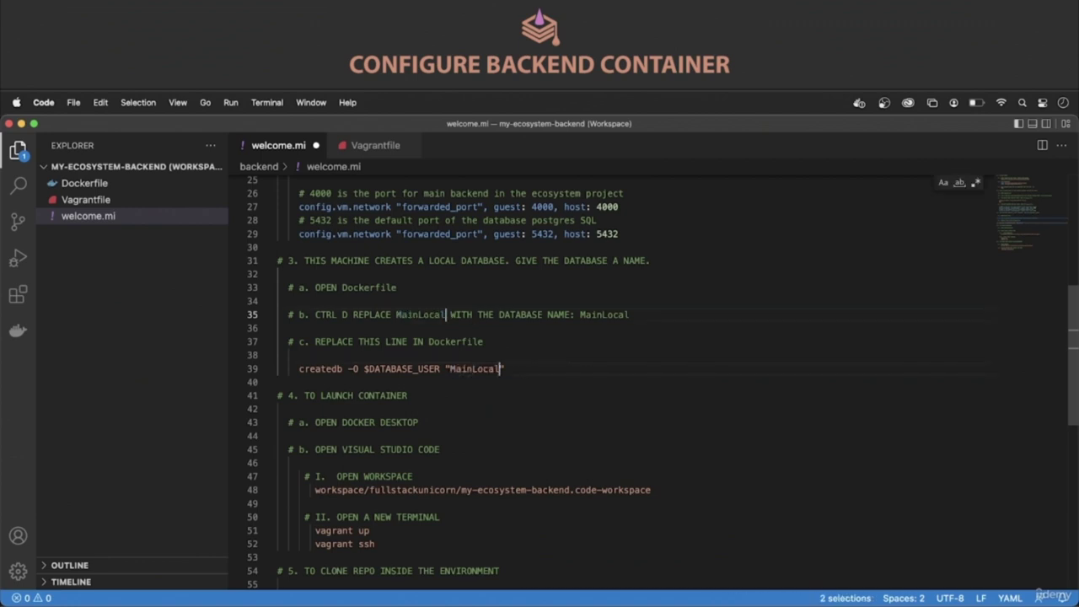
# Replace the Dockerfile's createdb line with the MainLocal version and save
pyautogui.moveTo(509, 368); pyautogui.dragTo(295, 369)
pyautogui.press('super+c')
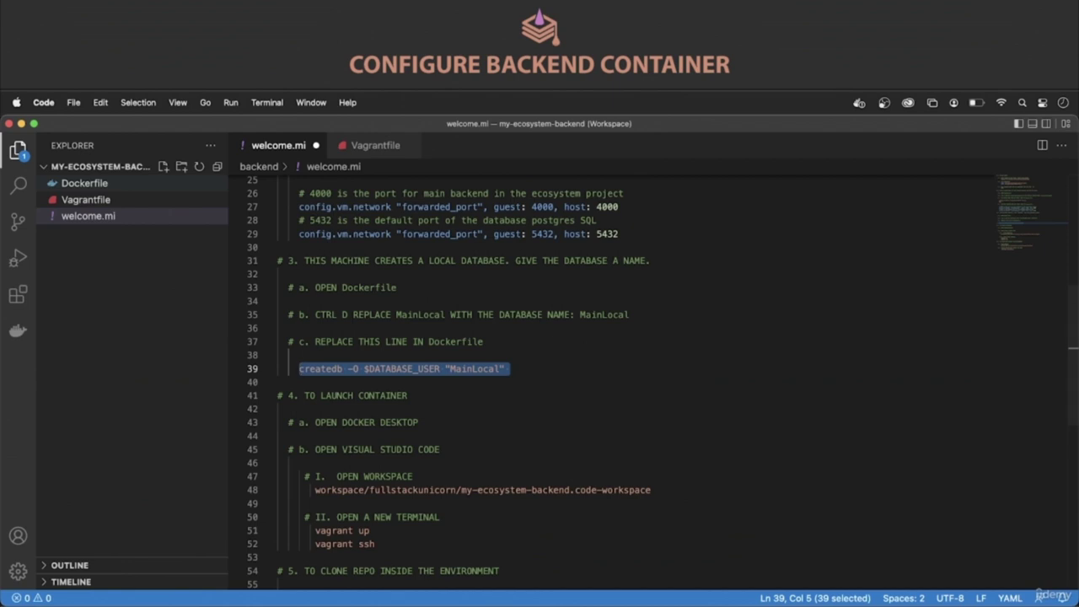
pyautogui.click(84, 183)
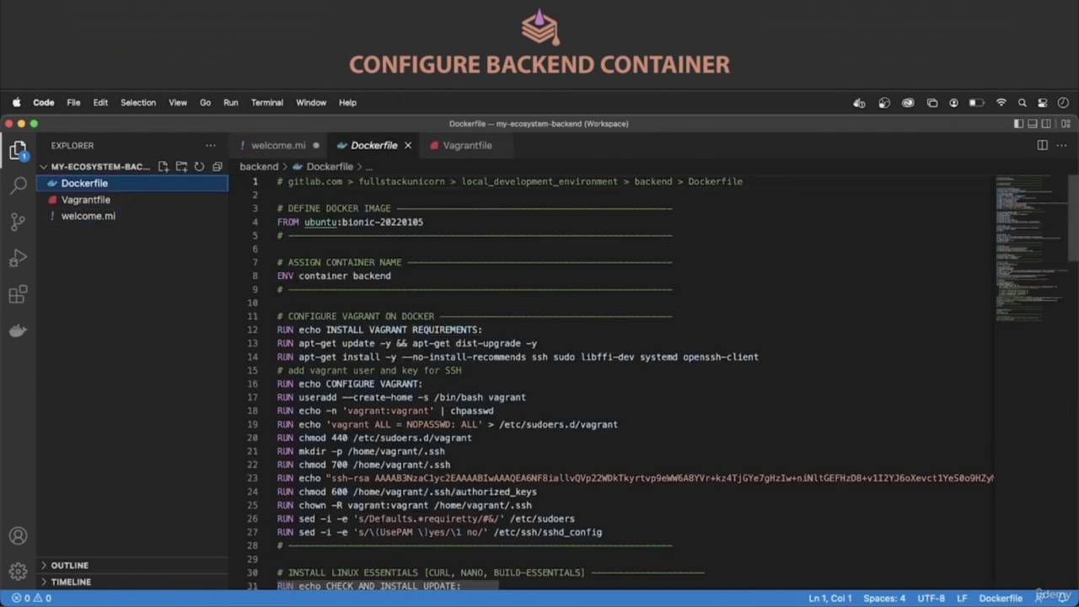
pyautogui.scroll(-7, 616, 380)
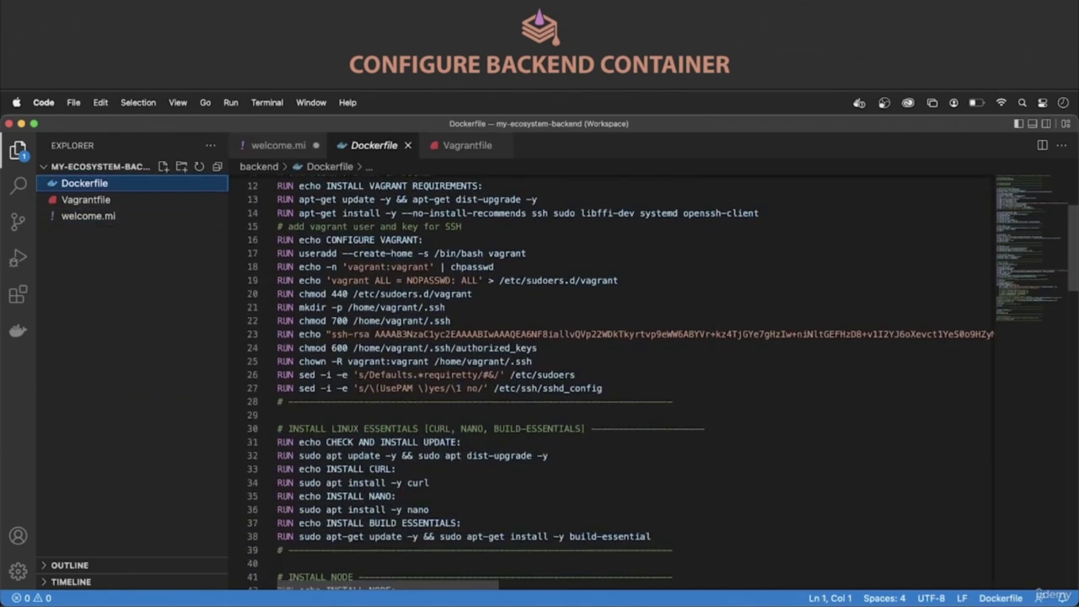
pyautogui.scroll(-11, 615, 379)
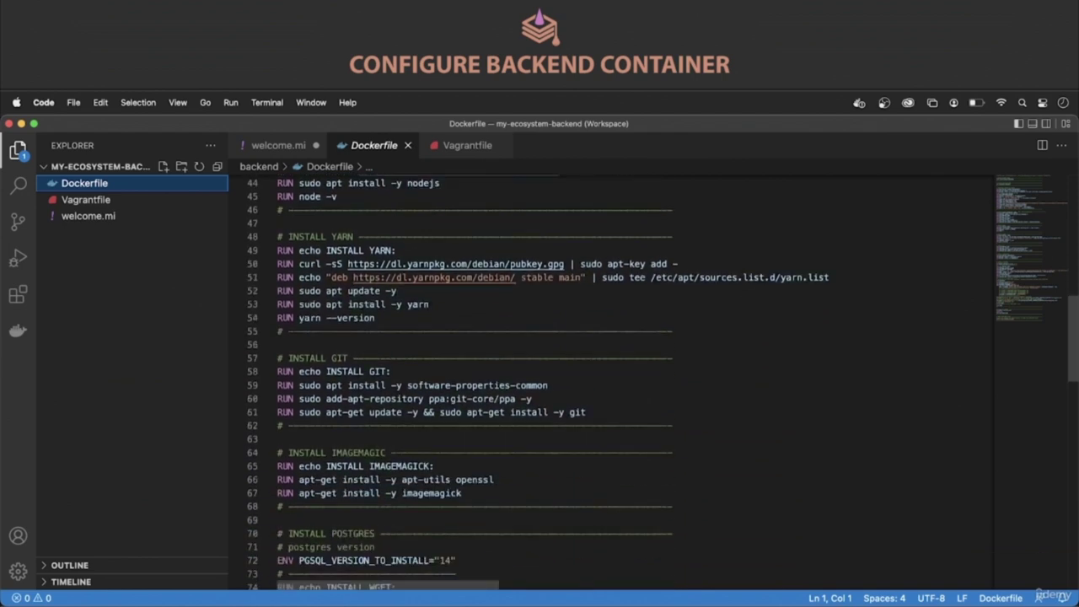
pyautogui.scroll(-6, 615, 379)
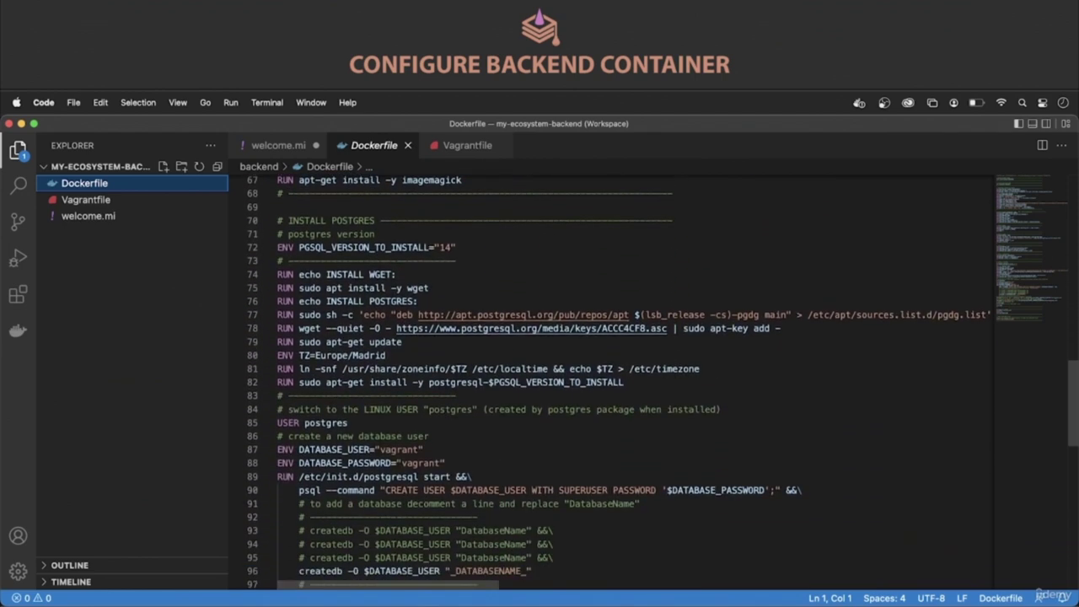
pyautogui.scroll(-1, 615, 379)
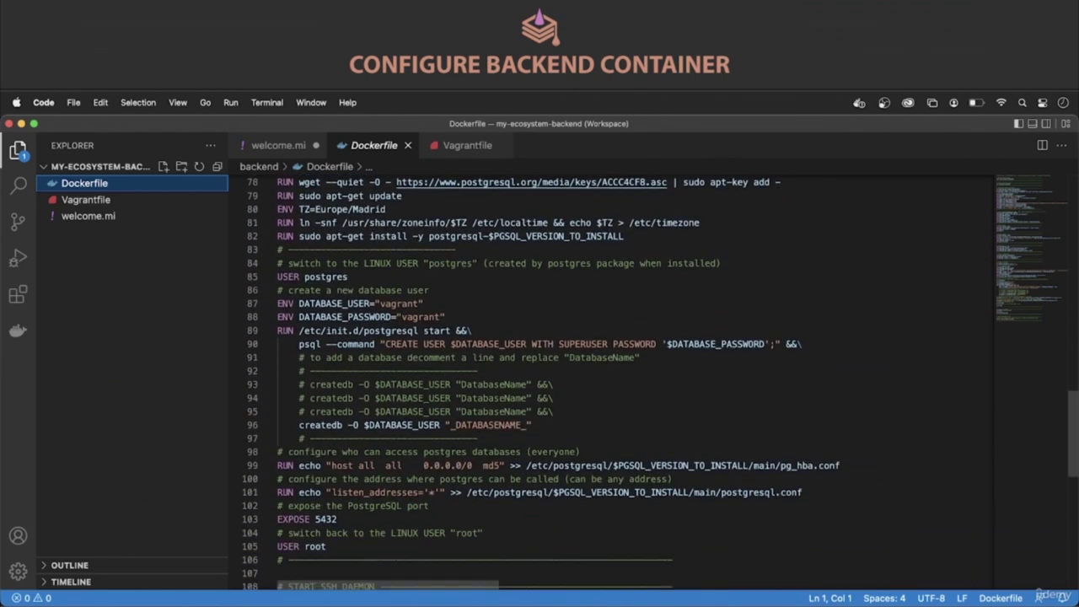
pyautogui.moveTo(536, 425); pyautogui.dragTo(301, 427)
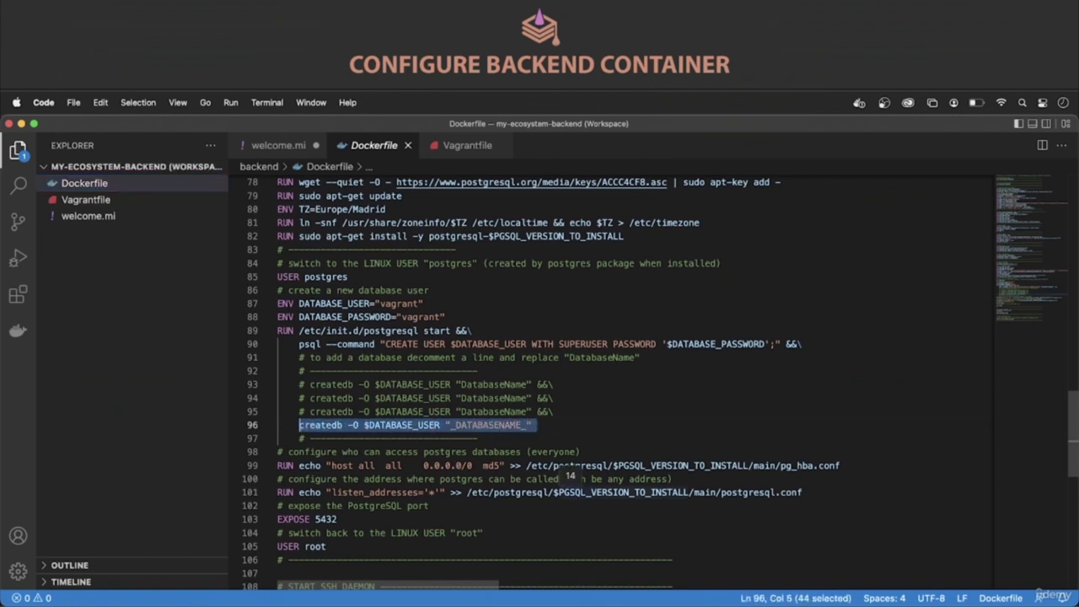
pyautogui.press('super+v')
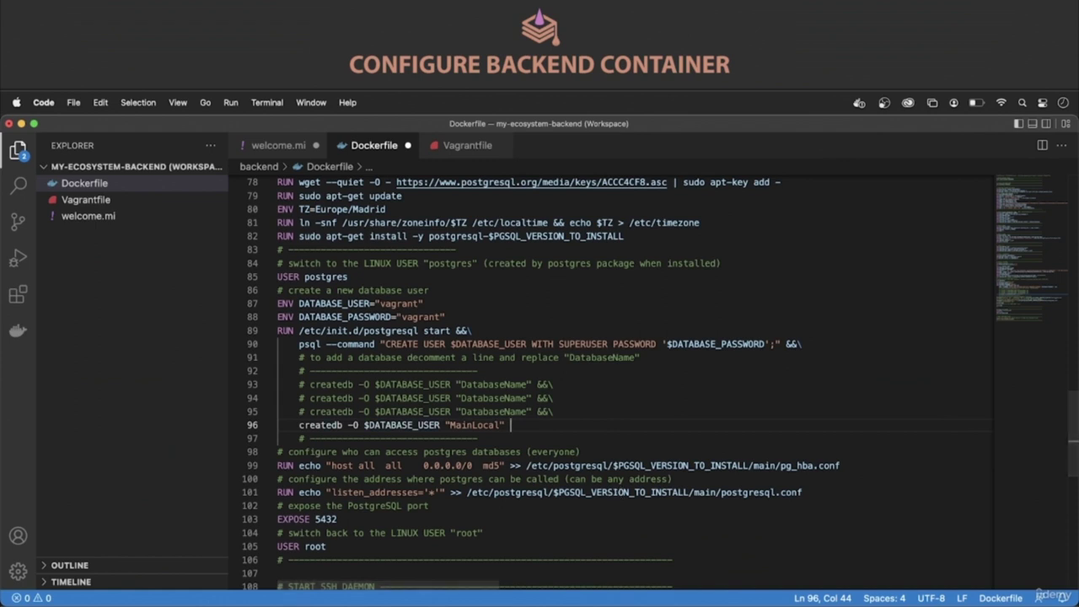
pyautogui.click(73, 102)
pyautogui.click(91, 282)
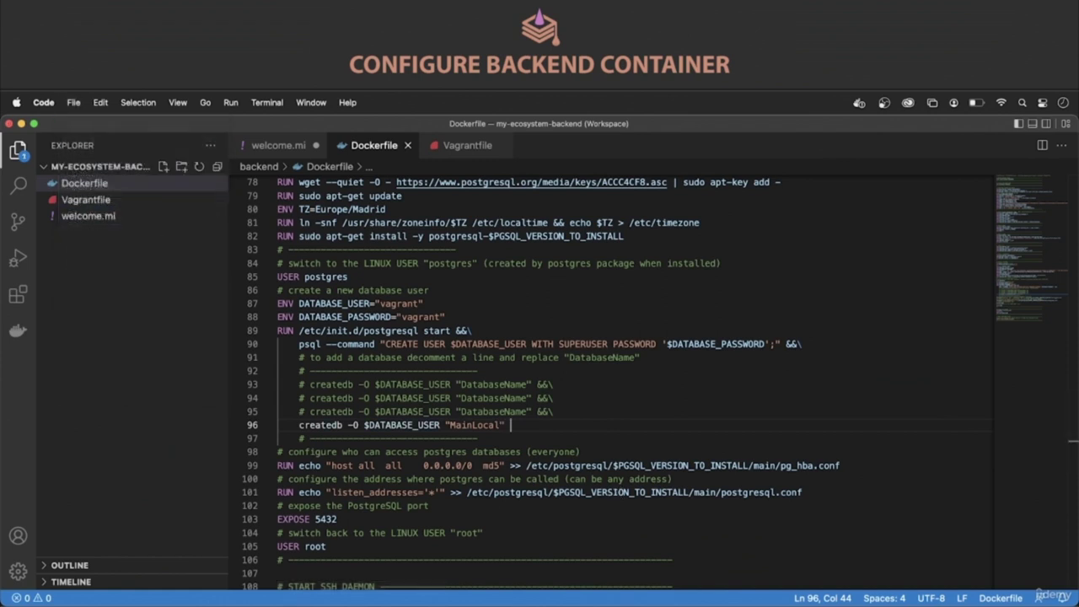
# Return to the welcome.mi notes and check that Docker Desktop is running
pyautogui.click(281, 145)
pyautogui.scroll(-2, 615, 379)
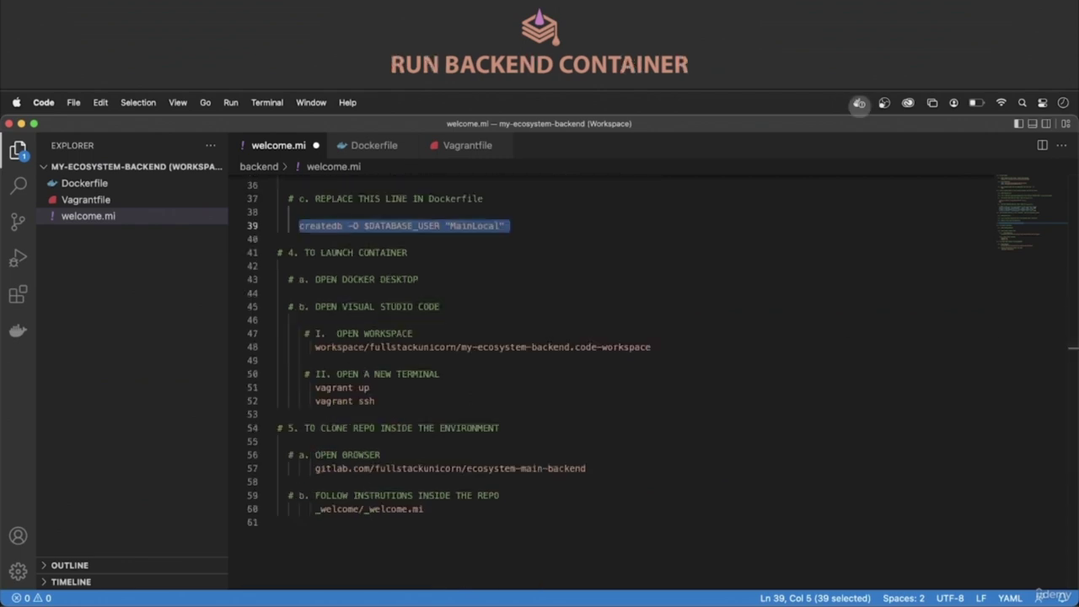
pyautogui.click(859, 102)
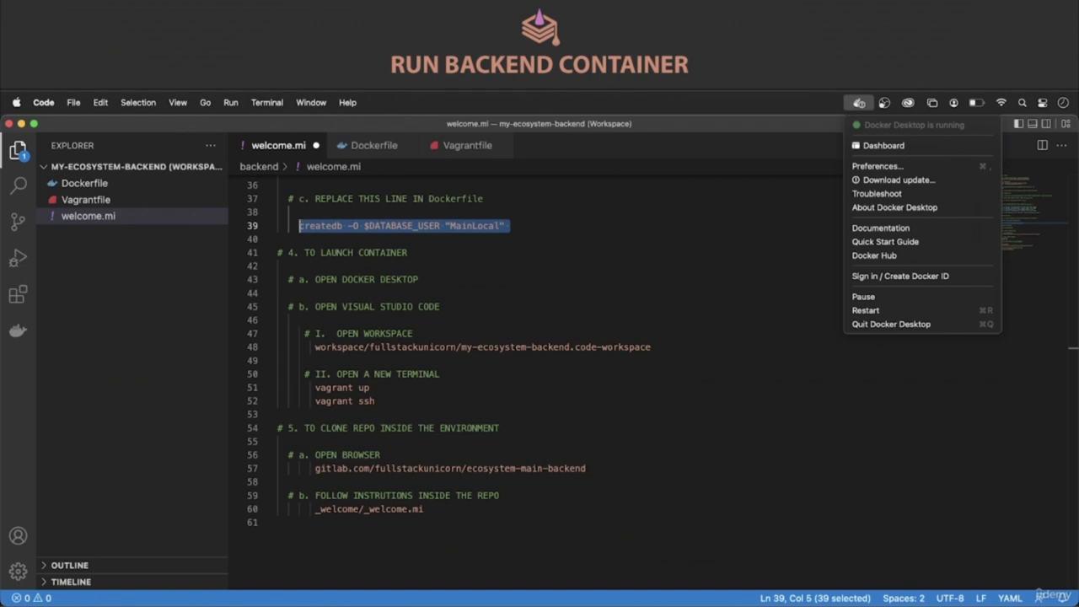
# In a new terminal, boot the ecosystem-backend machine with vagrant up, then enter vagrant ssh
pyautogui.press('Escape')
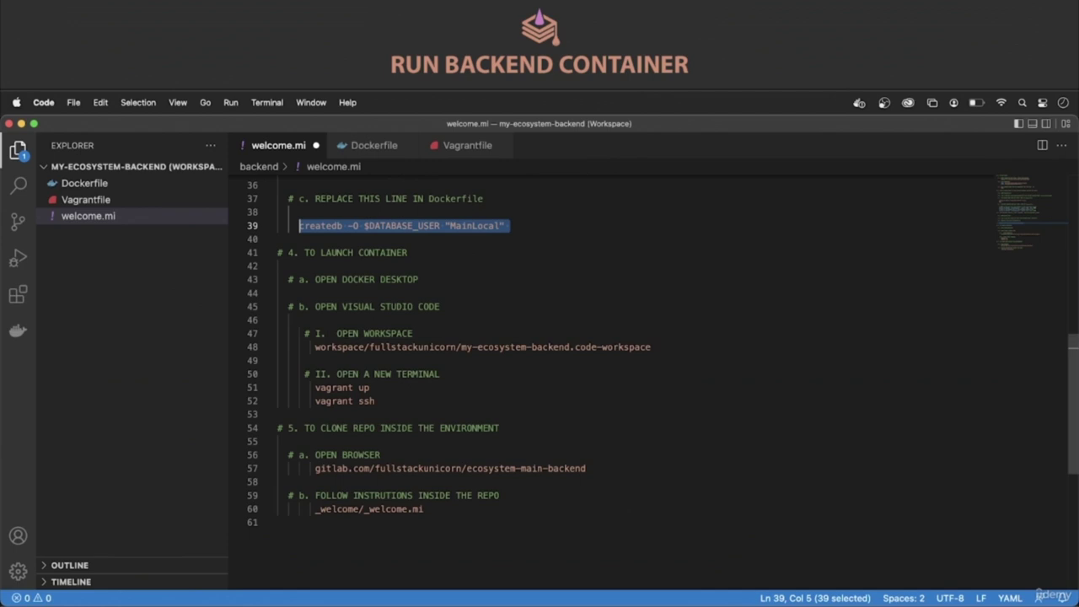
pyautogui.click(266, 101)
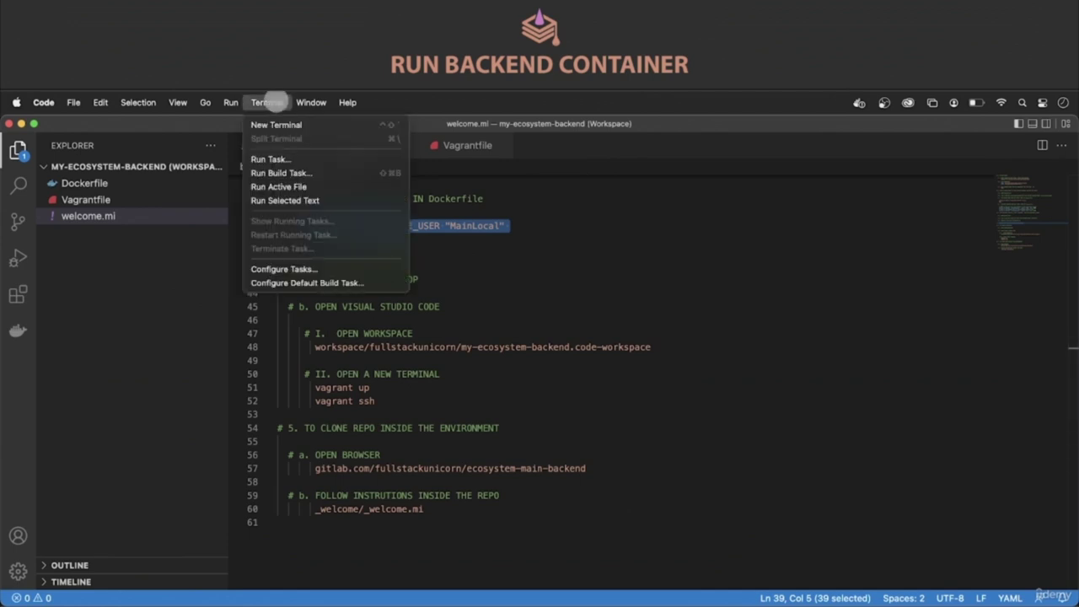
pyautogui.click(275, 125)
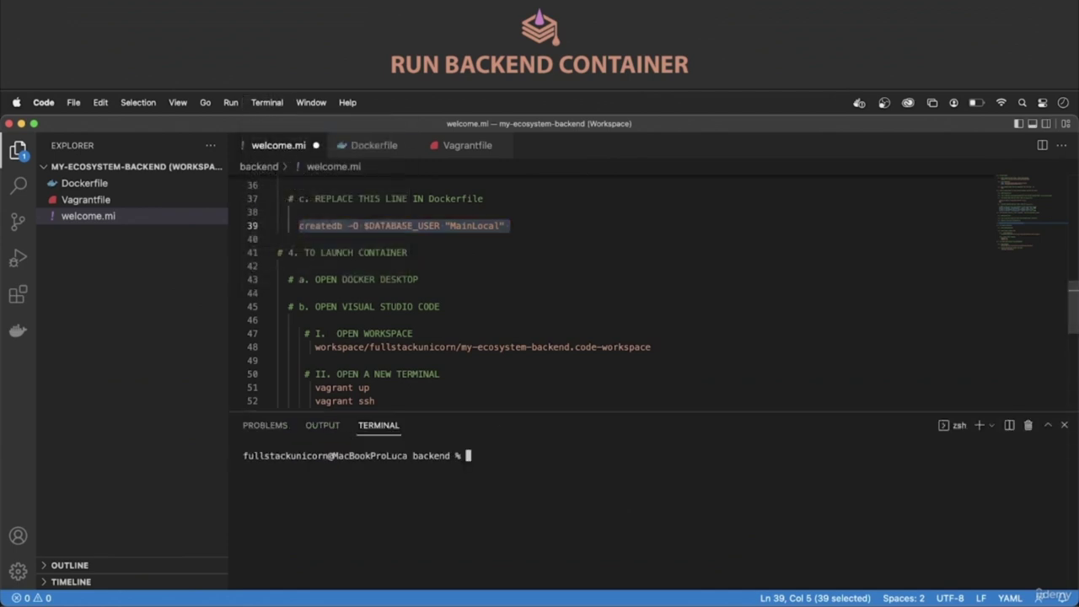
pyautogui.write('vagrant up')
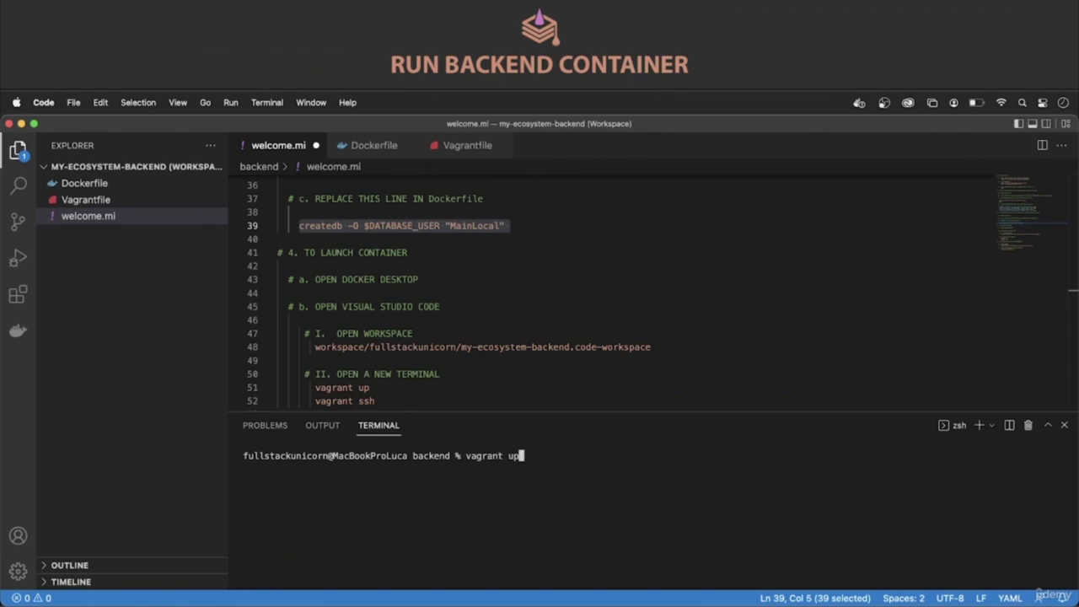
pyautogui.press('Return')
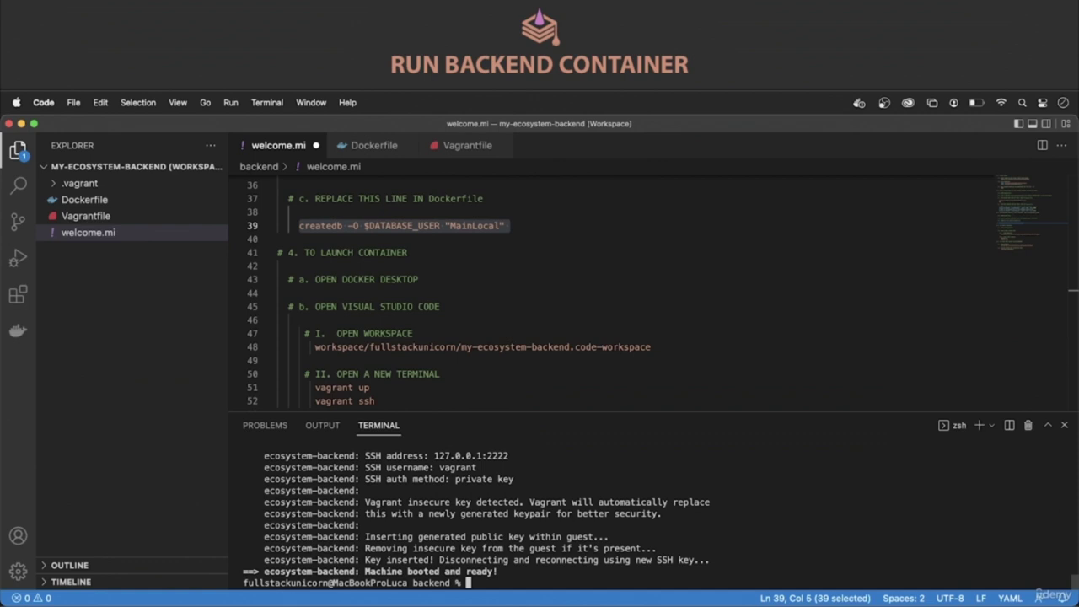
pyautogui.write('vagrant ssh')
# Log into the machine's shell, close Vagrantfile, Dockerfile and welcome.mi (saving), then view Docker Desktop
pyautogui.press('Return')
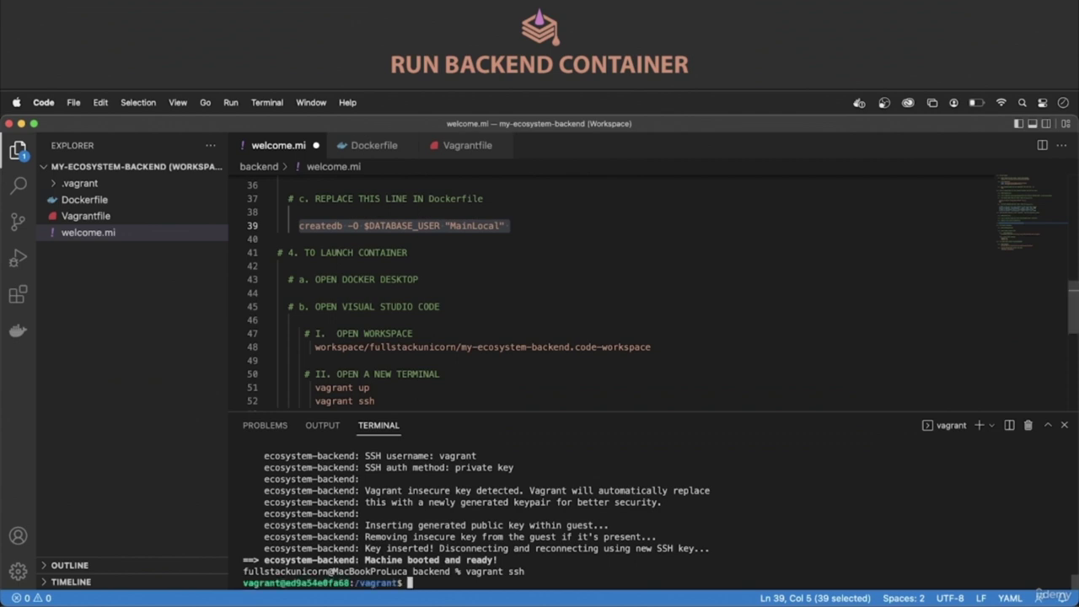
pyautogui.scroll(-3, 662, 293)
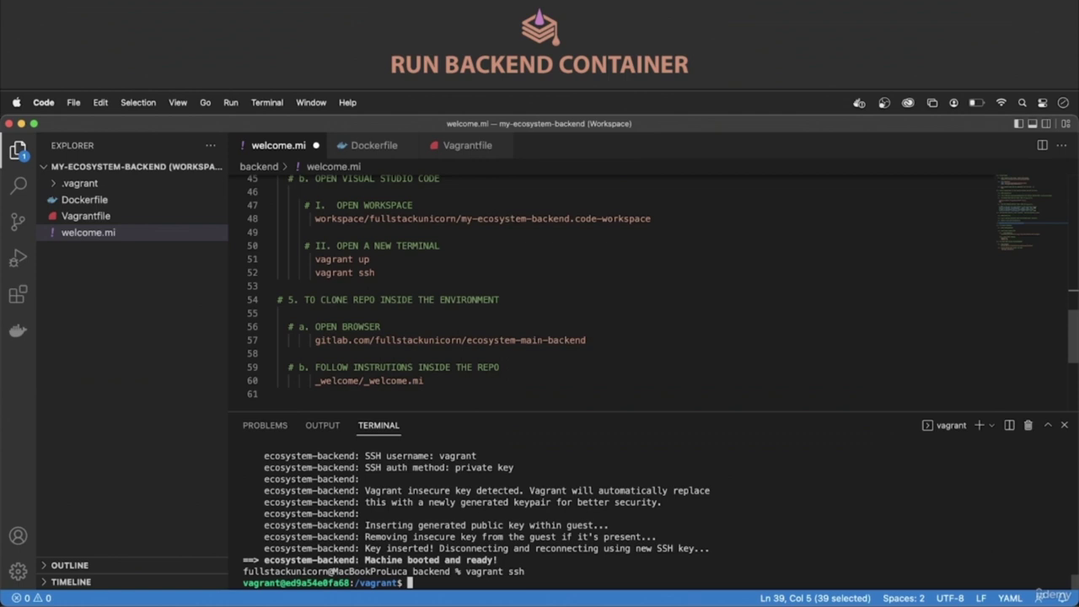
pyautogui.click(504, 145)
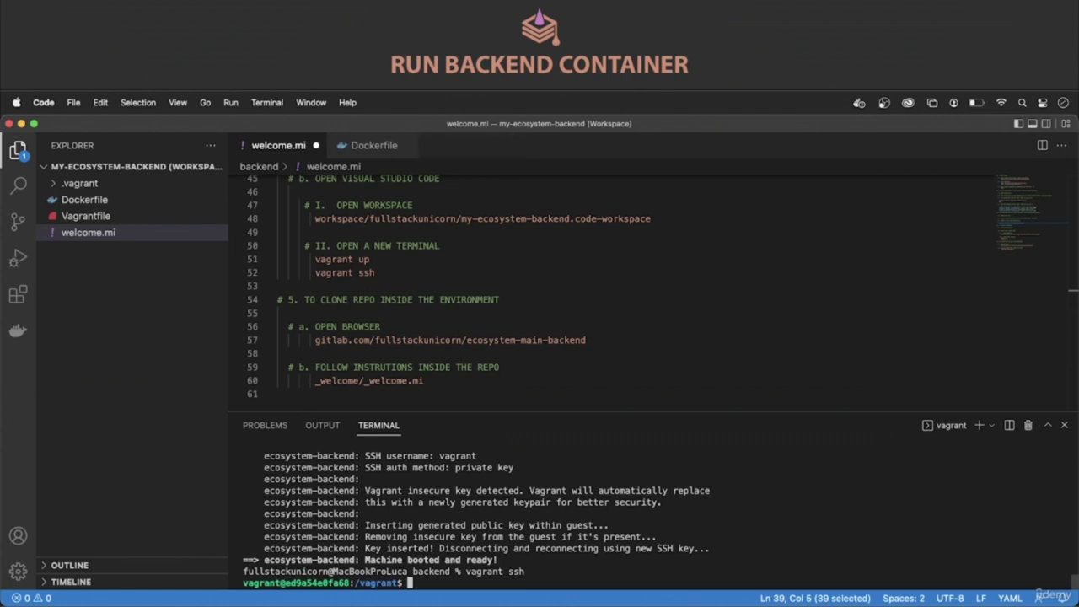
pyautogui.click(407, 145)
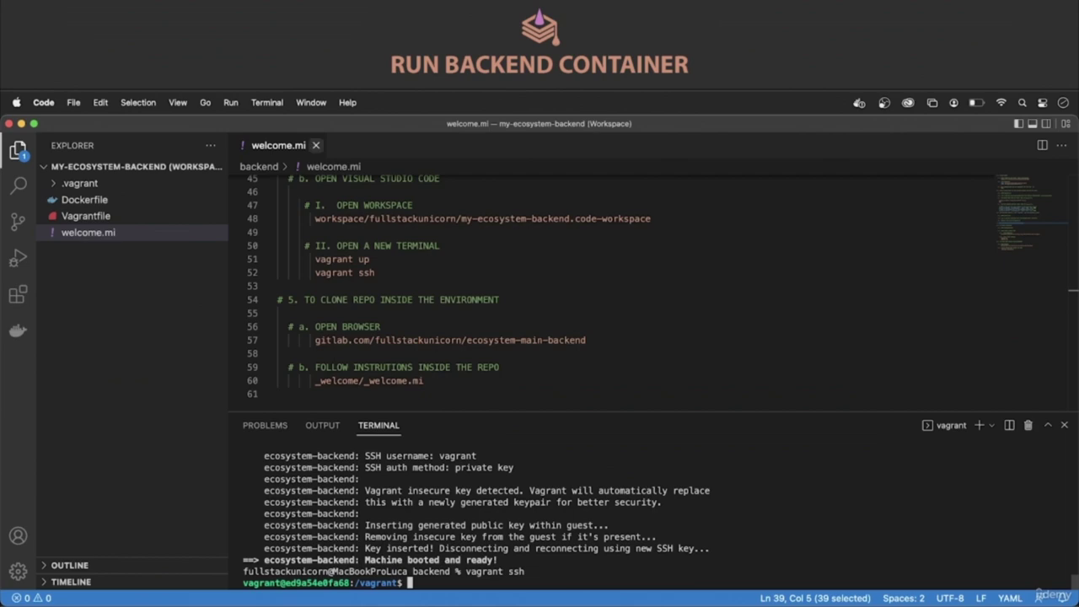
pyautogui.click(316, 145)
pyautogui.click(496, 393)
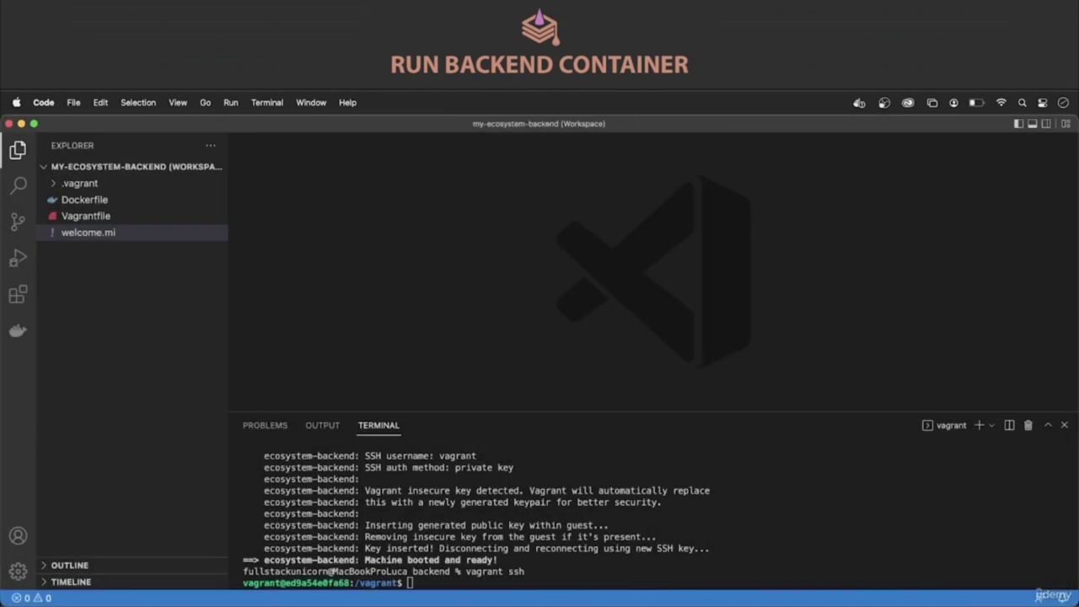
pyautogui.press('super+Tab')
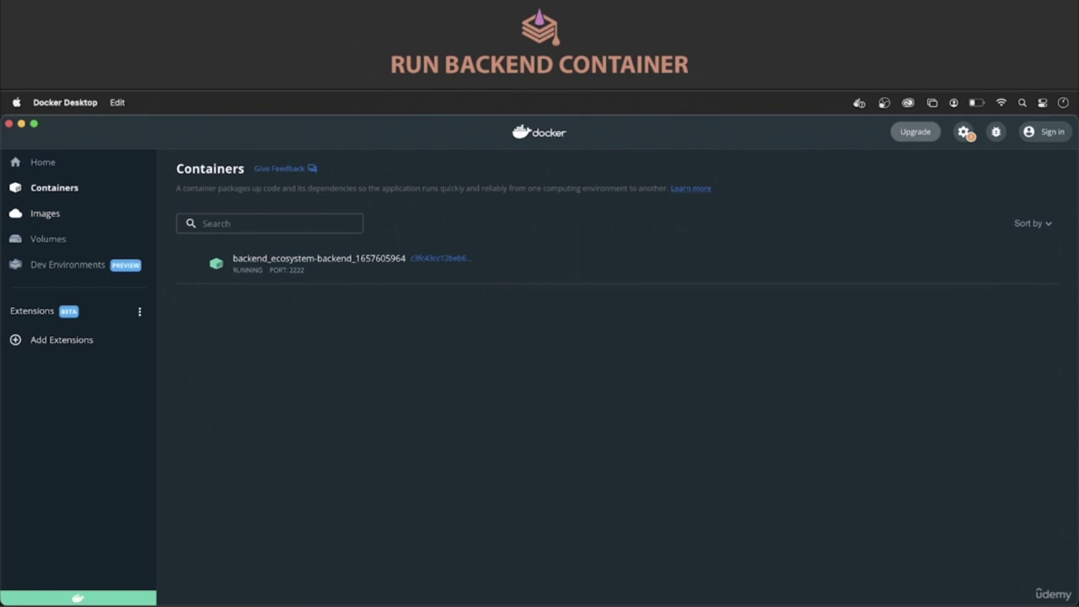
# Check the built image under Images, then return to Containers showing ecosystem-backend on port 2222
pyautogui.click(45, 213)
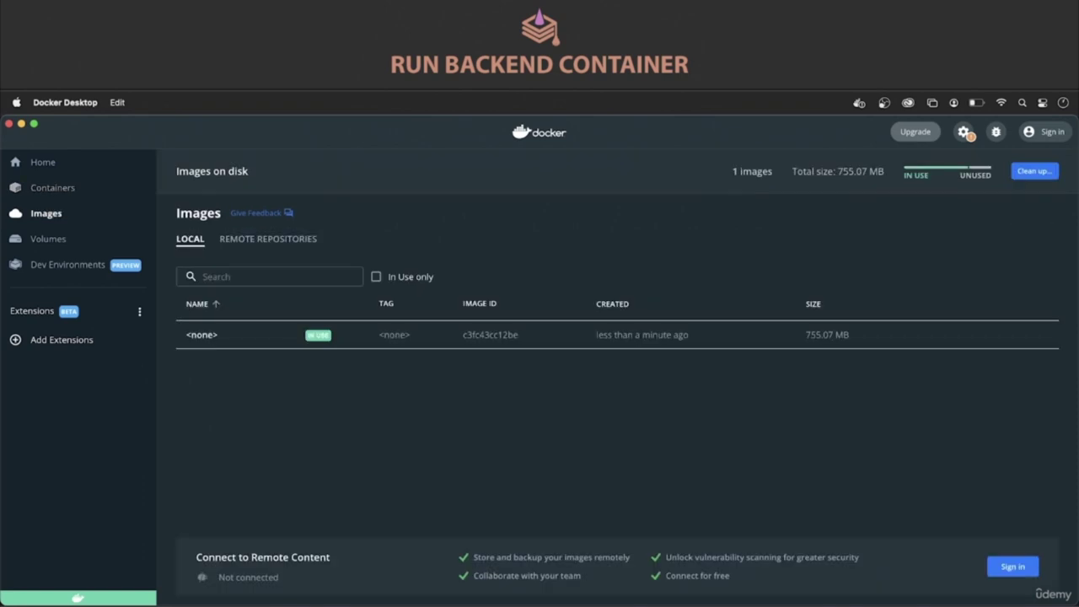
pyautogui.click(88, 187)
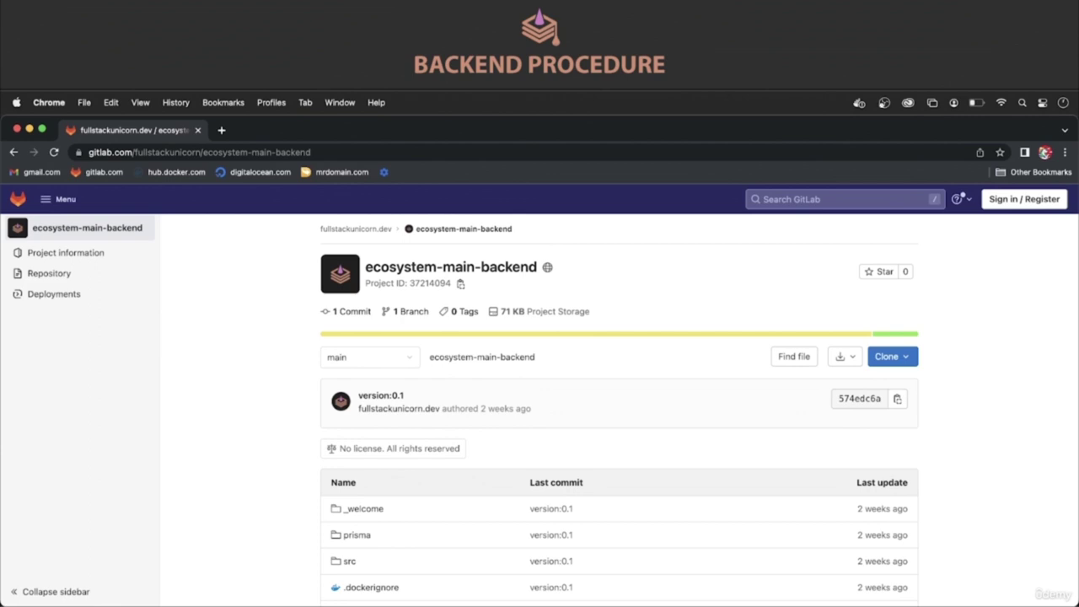
# Open _welcome/_welcome.mi, select the project name my-ecosystem-main-backend, and go to GitLab sign-in
pyautogui.click(364, 508)
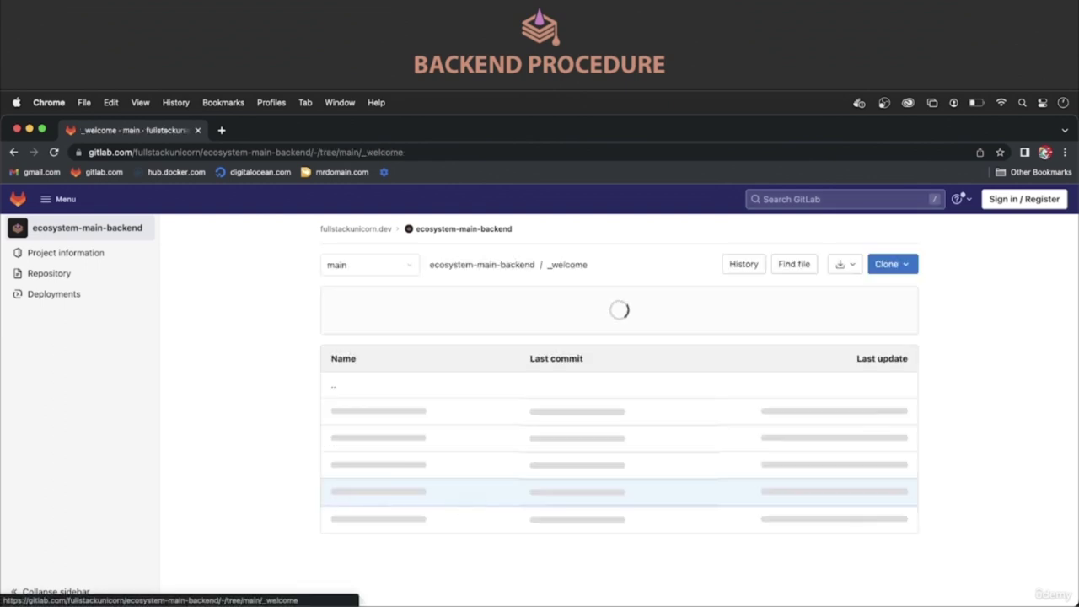
pyautogui.click(369, 439)
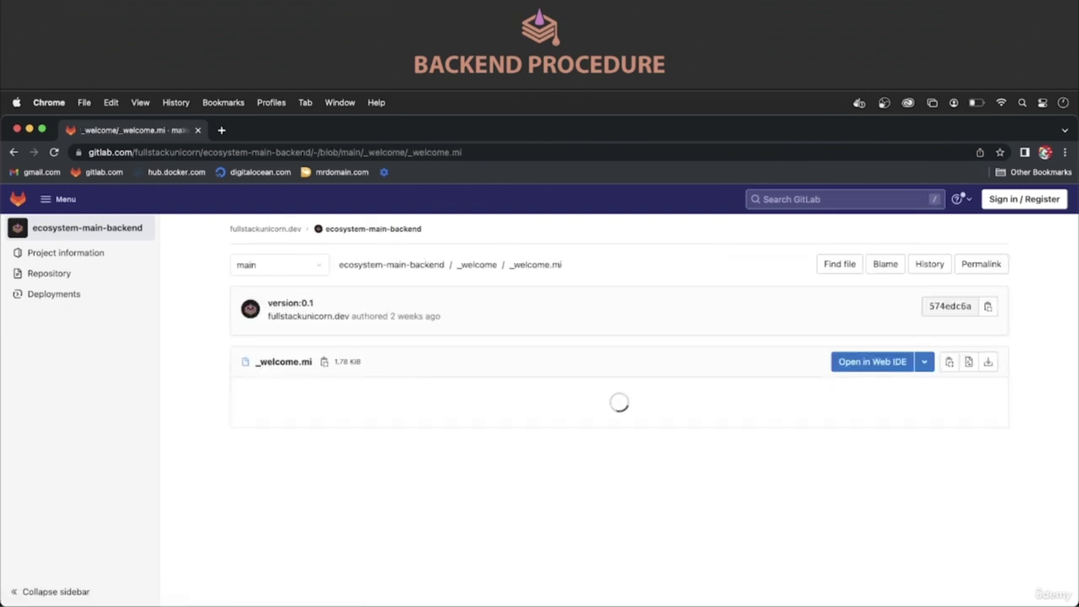
pyautogui.moveTo(428, 460); pyautogui.dragTo(304, 461)
pyautogui.press('super+c')
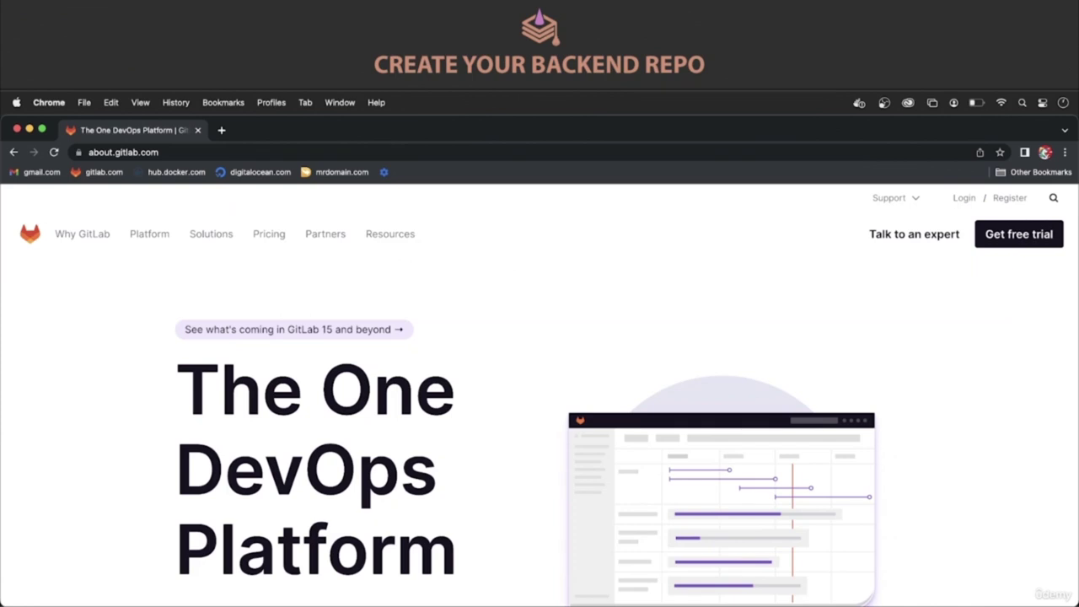
pyautogui.click(963, 197)
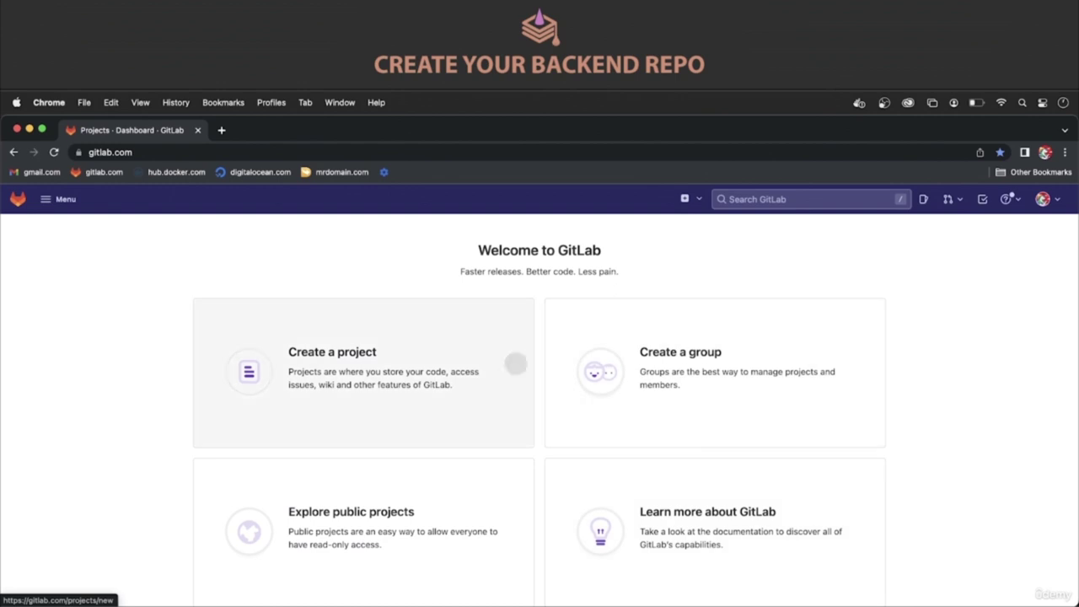
# Create blank project my-ecosystem-main-backend without a README, then sign out of GitLab
pyautogui.click(516, 363)
pyautogui.click(506, 358)
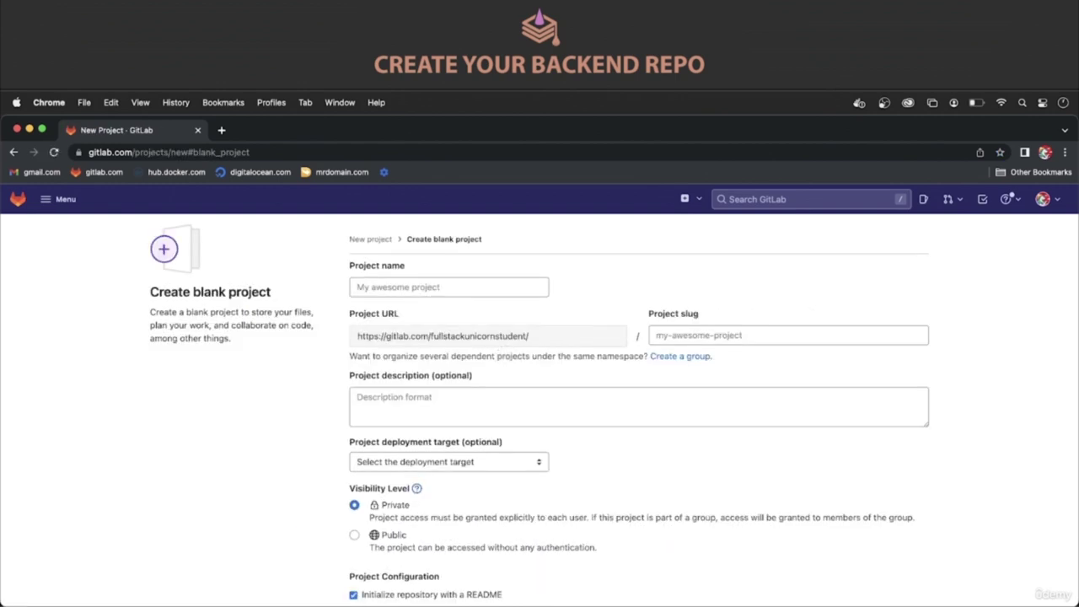
pyautogui.click(449, 286)
pyautogui.press('super+v')
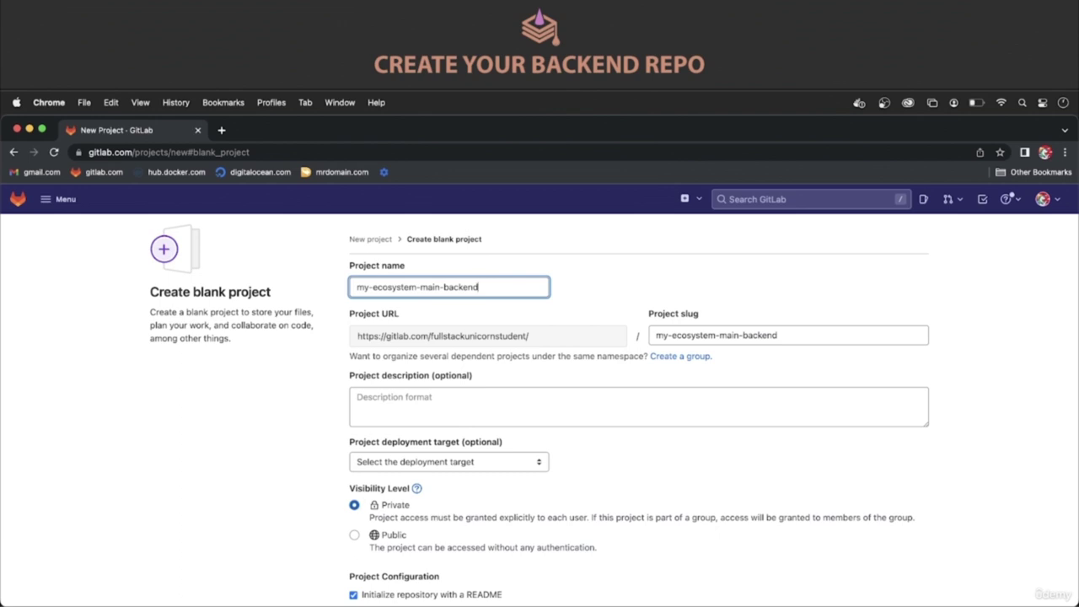
pyautogui.scroll(-2, 354, 506)
pyautogui.click(354, 547)
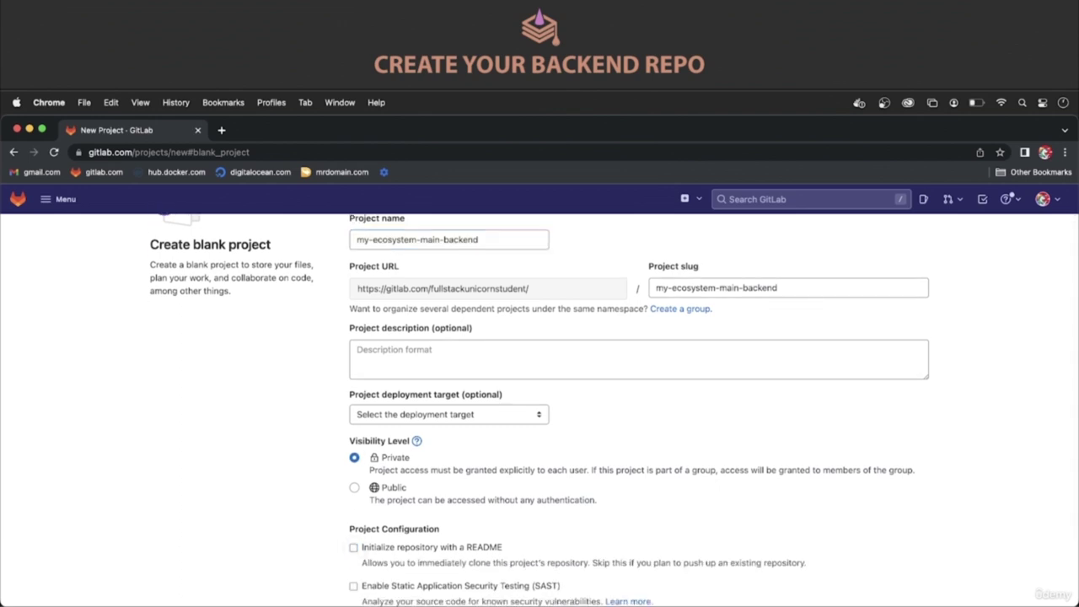
pyautogui.scroll(-3, 353, 547)
pyautogui.click(385, 564)
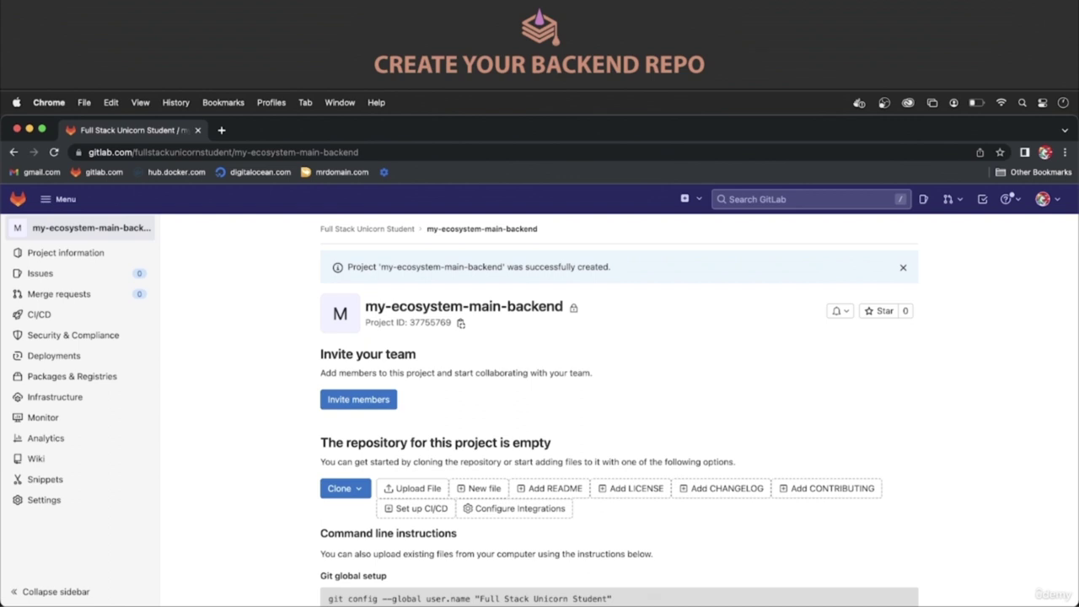
pyautogui.click(1042, 199)
pyautogui.click(973, 335)
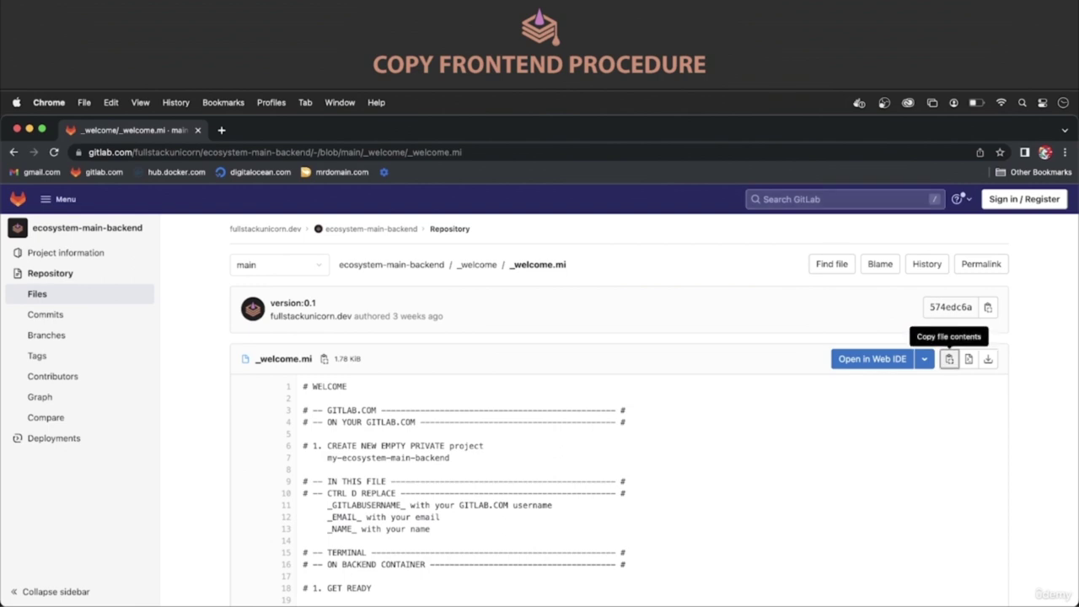
# Copy the entire _welcome.mi file contents to the clipboard
pyautogui.click(948, 359)
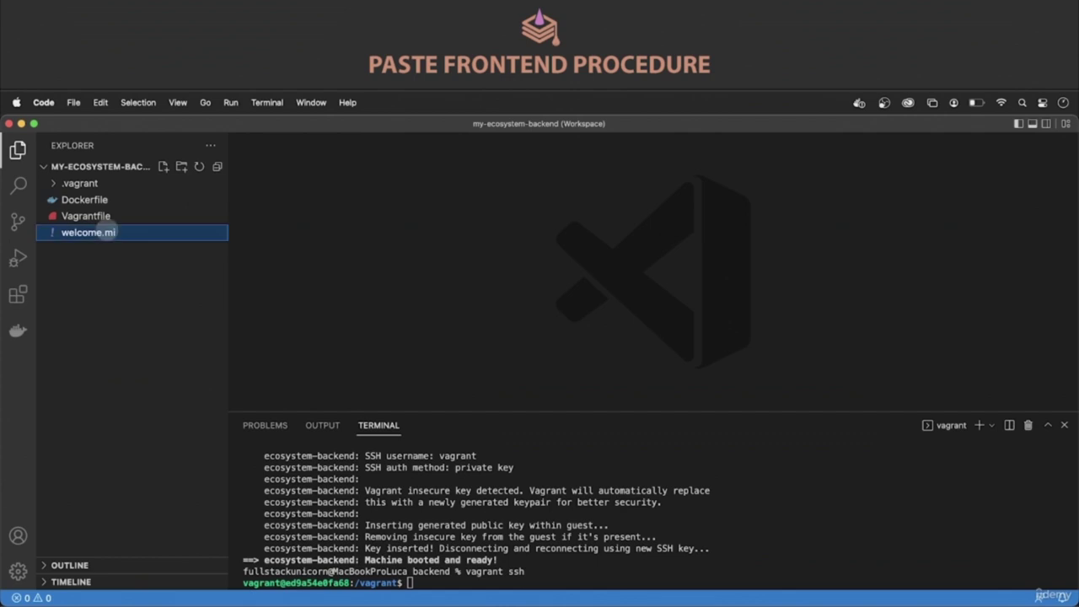
# Replace all of welcome.mi's text with the pasted setup procedure
pyautogui.click(105, 233)
pyautogui.click(502, 367)
pyautogui.press('super+a')
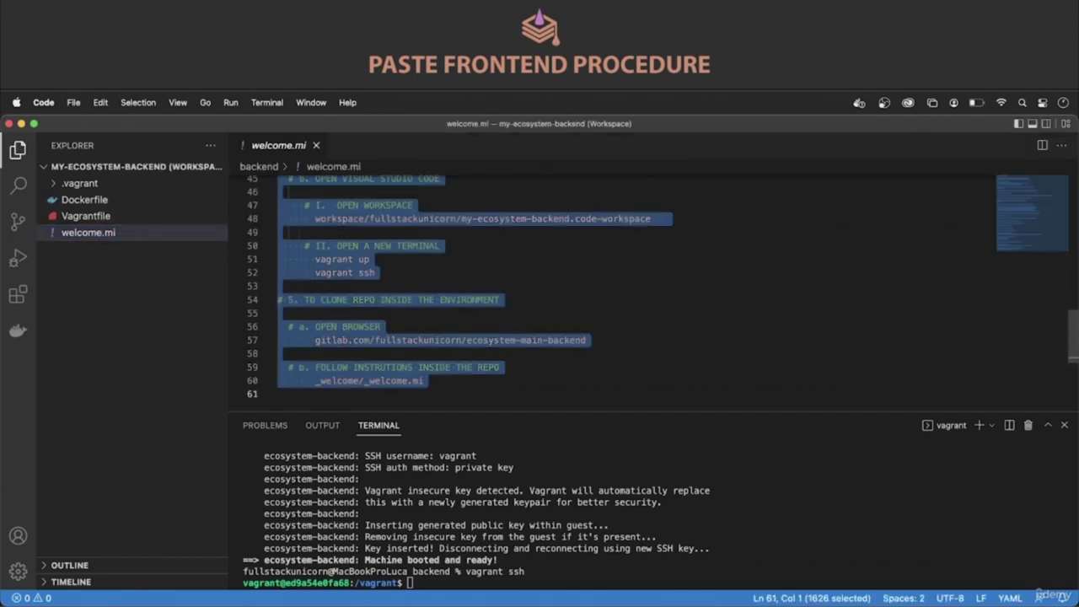
pyautogui.press('super+v')
pyautogui.scroll(10, 607, 287)
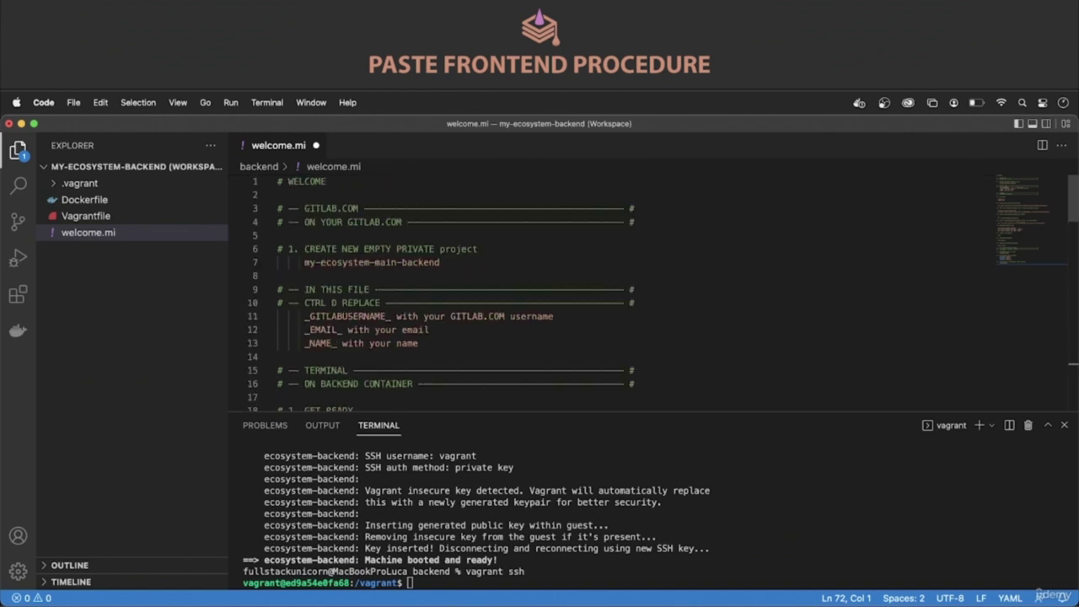
# Replace all three _GITLABUSERNAME_ placeholders with the GitLab username
pyautogui.doubleClick(347, 316)
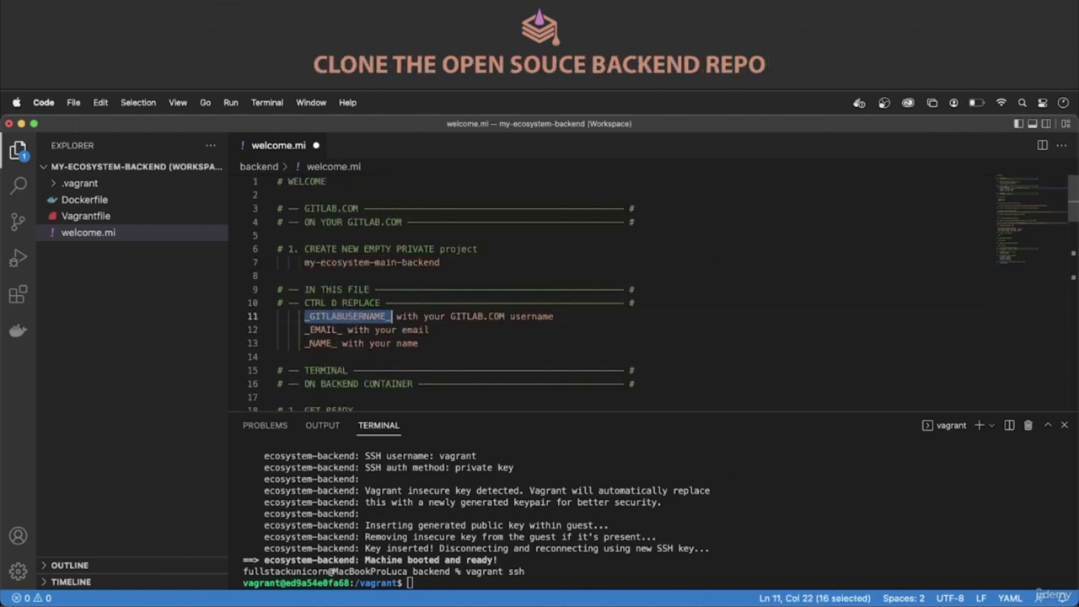
pyautogui.press('super+d')
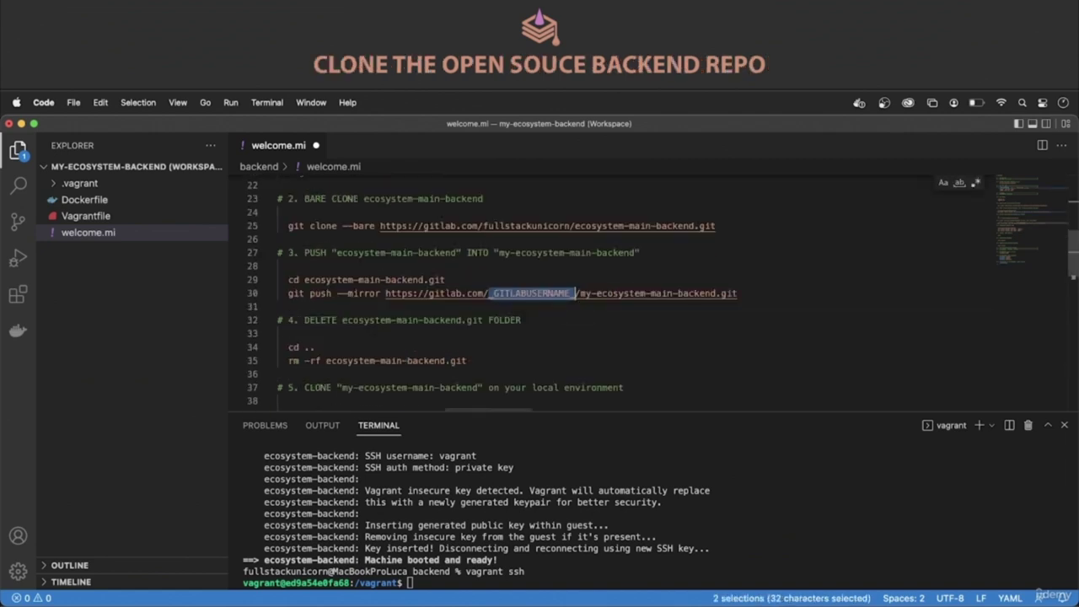
pyautogui.press('super+d')
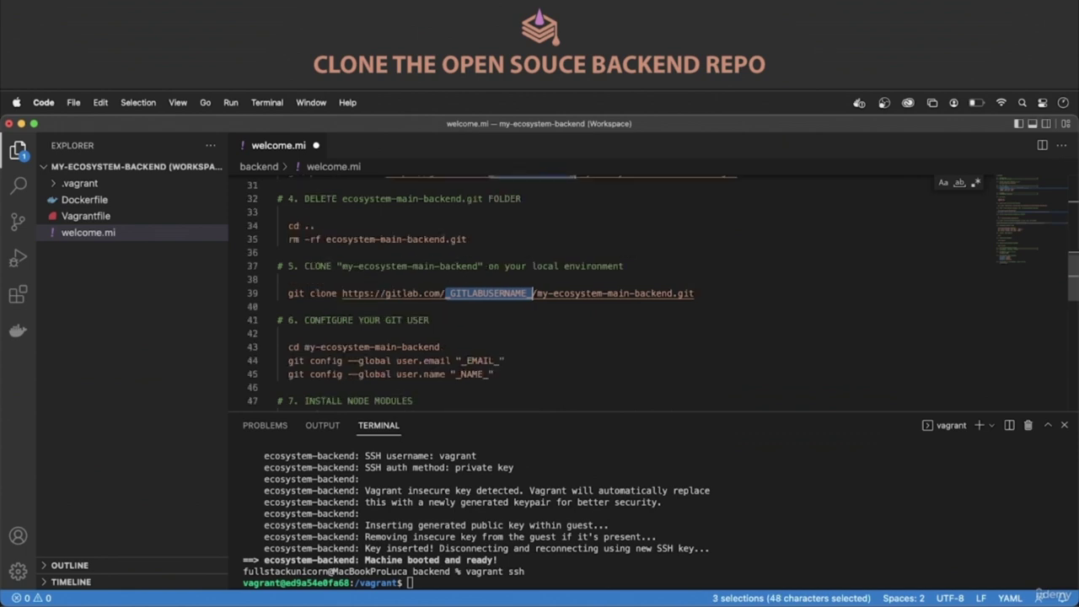
pyautogui.scroll(10, 539, 291)
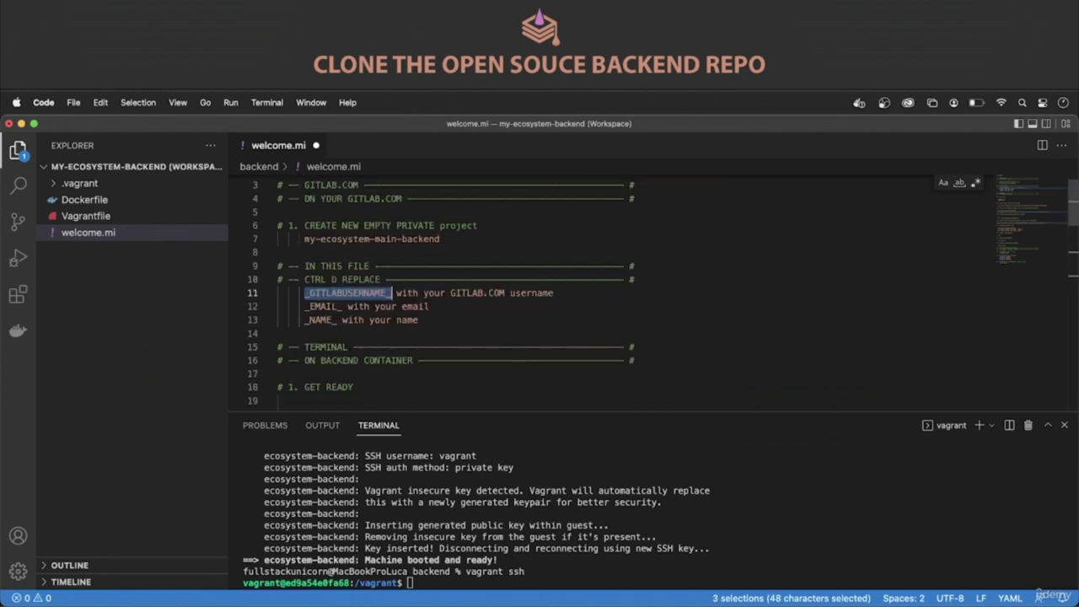
pyautogui.write('llstack')
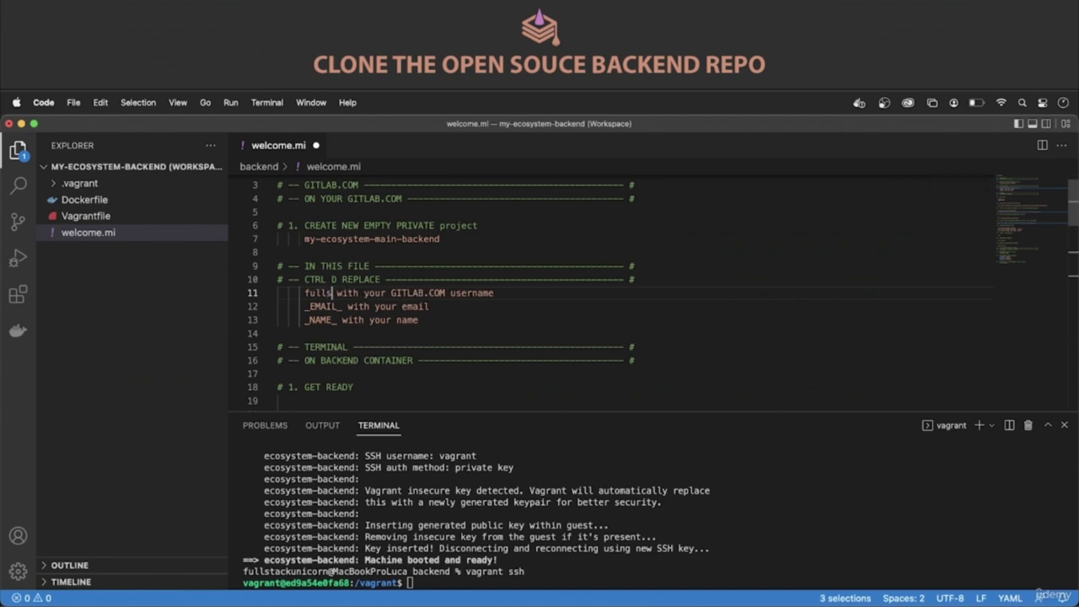
pyautogui.write('unicorns')
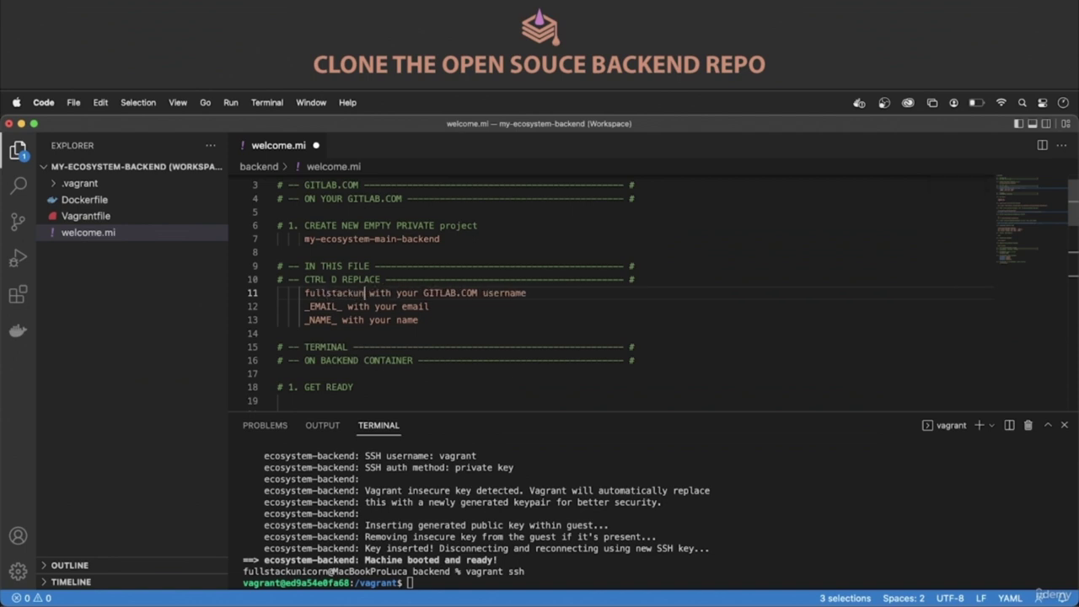
pyautogui.write('tudent')
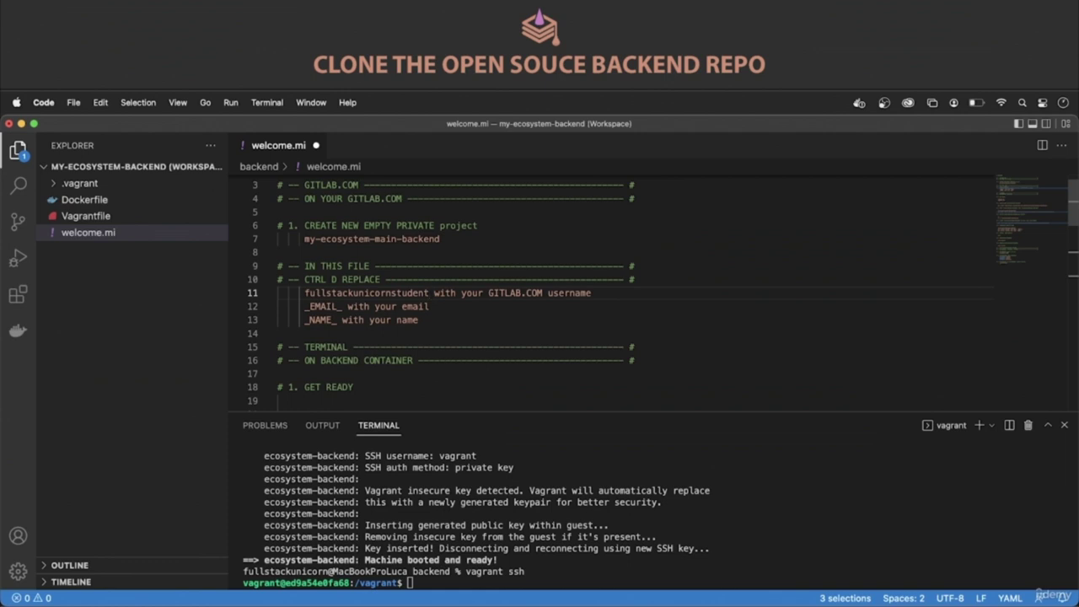
# Replace both _EMAIL_ placeholders with the user's e-mail address
pyautogui.doubleClick(324, 306)
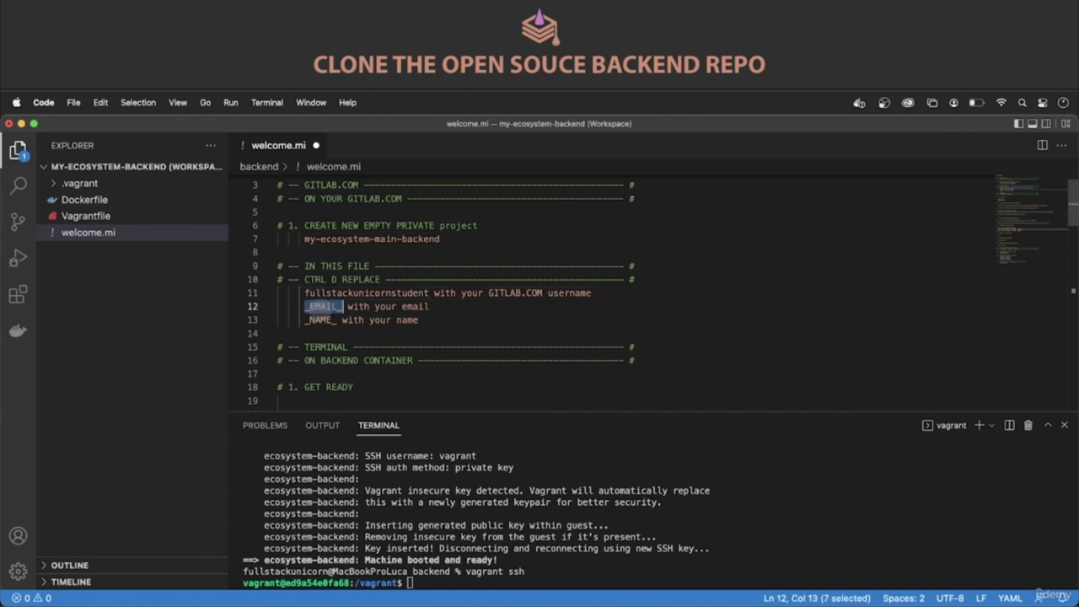
pyautogui.press('super+d')
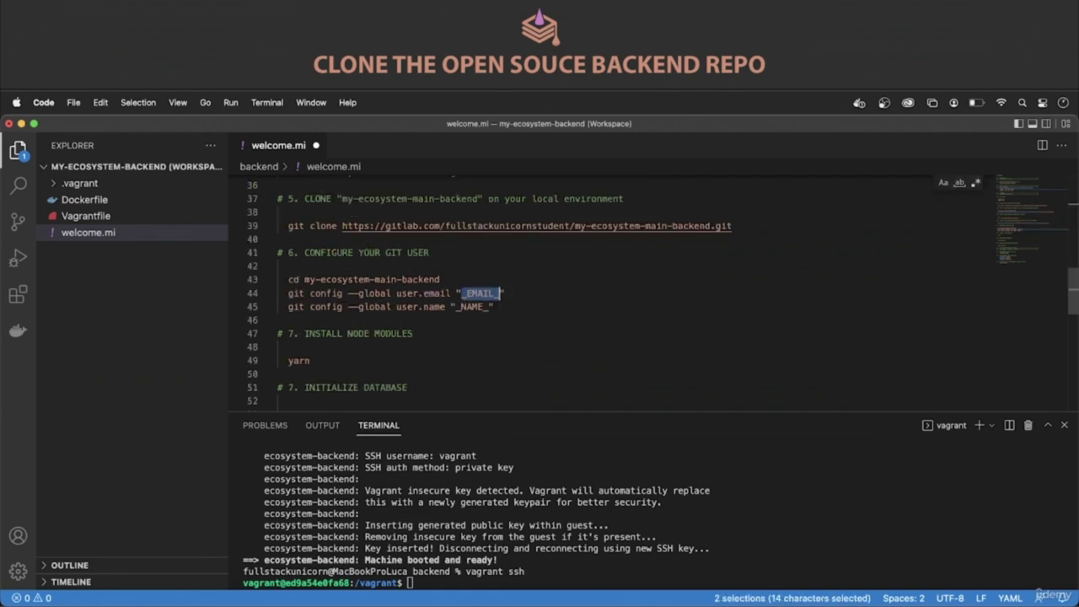
pyautogui.scroll(10, 590, 286)
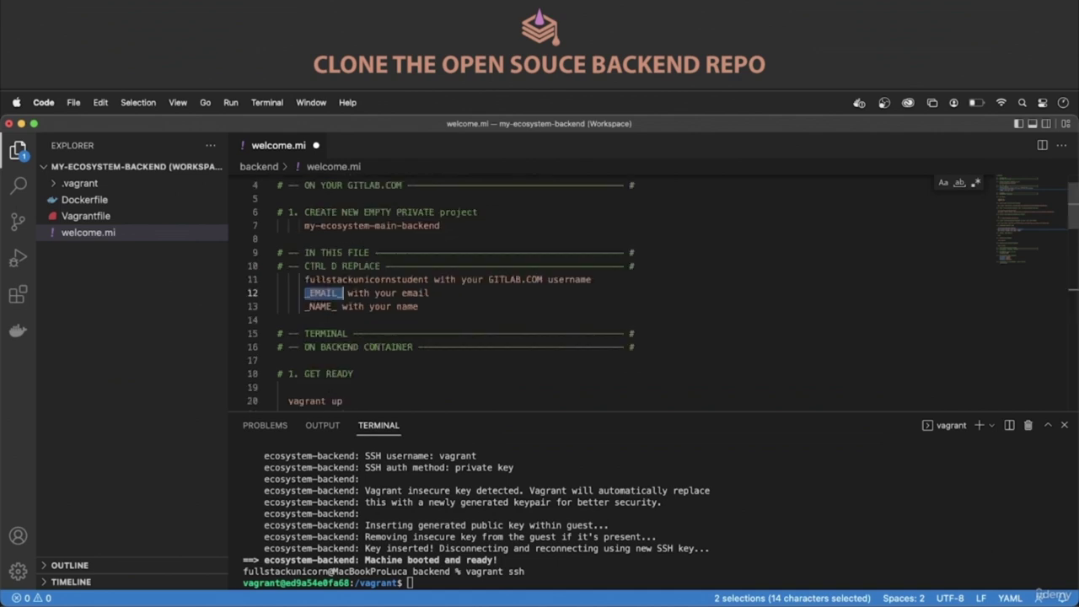
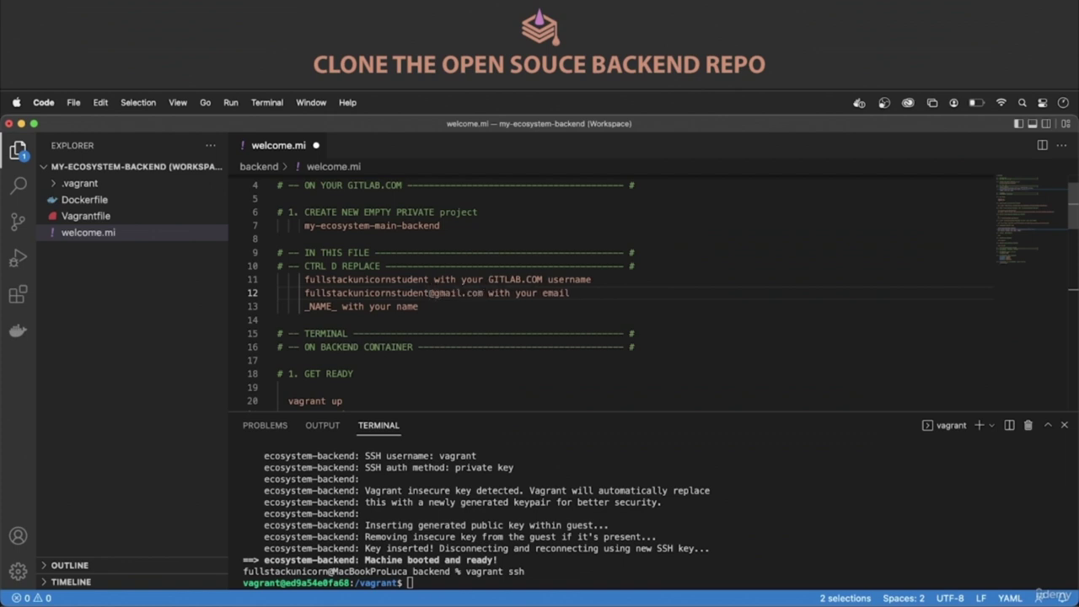
# Replace both _NAME_ placeholders with the user's name
pyautogui.doubleClick(320, 305)
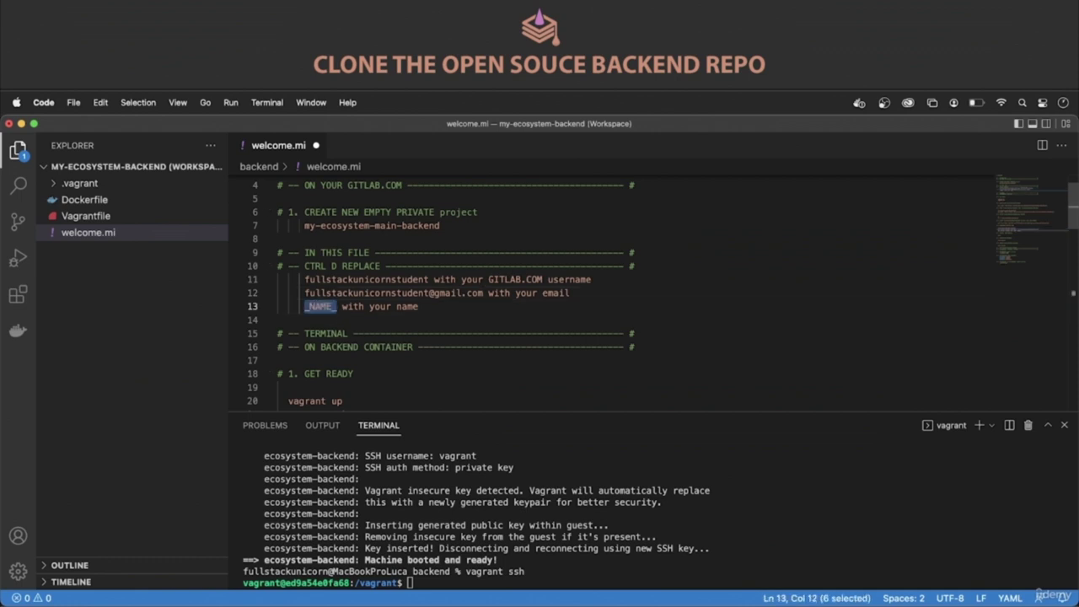
pyautogui.press('super+d')
pyautogui.scroll(10, 590, 295)
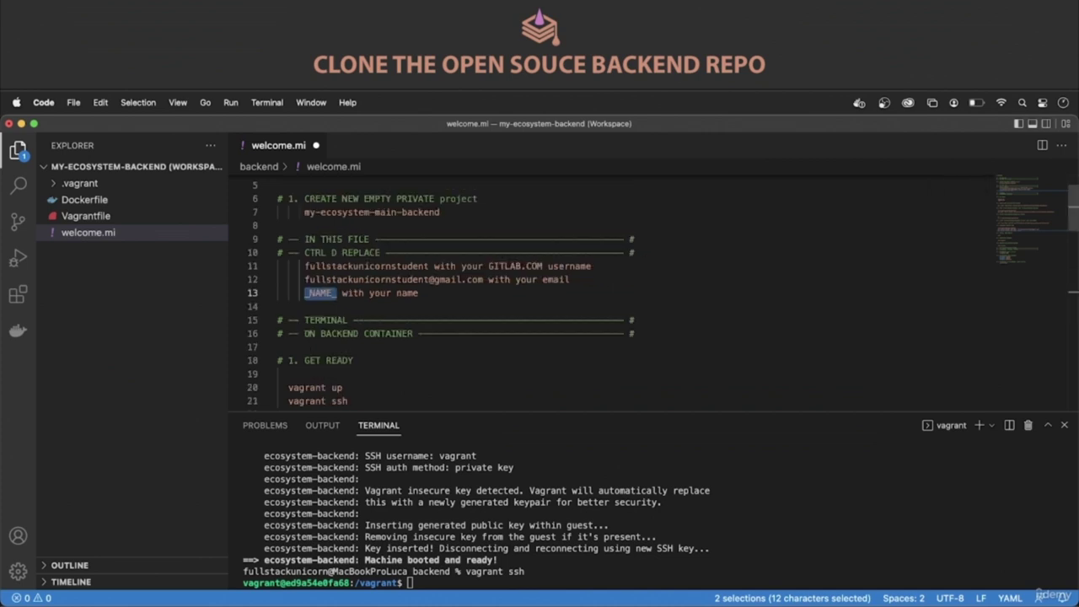
pyautogui.write('student')
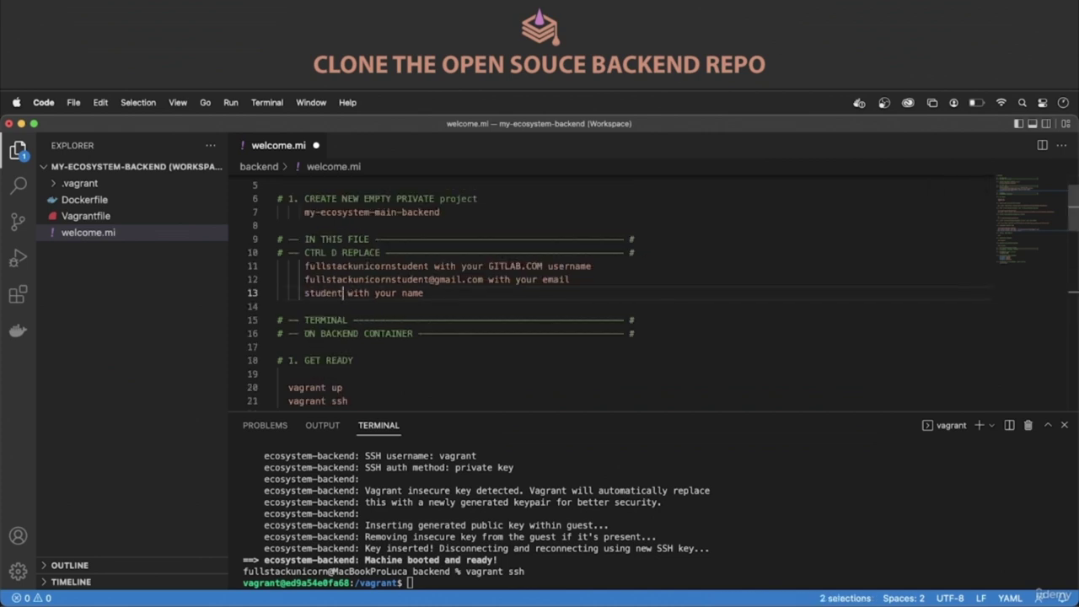
pyautogui.scroll(-3, 590, 295)
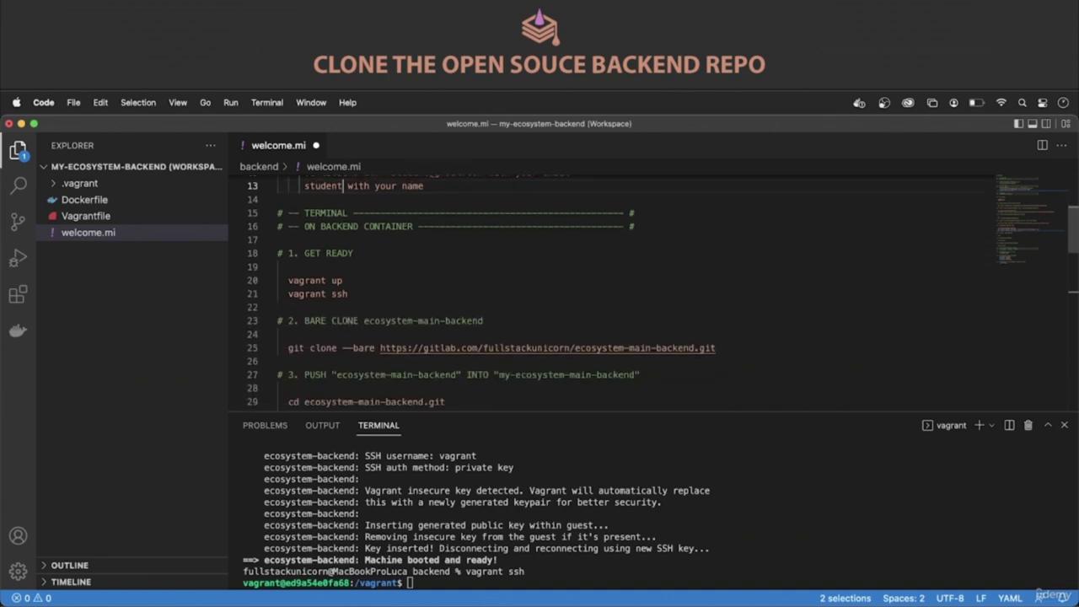
pyautogui.scroll(-1, 590, 295)
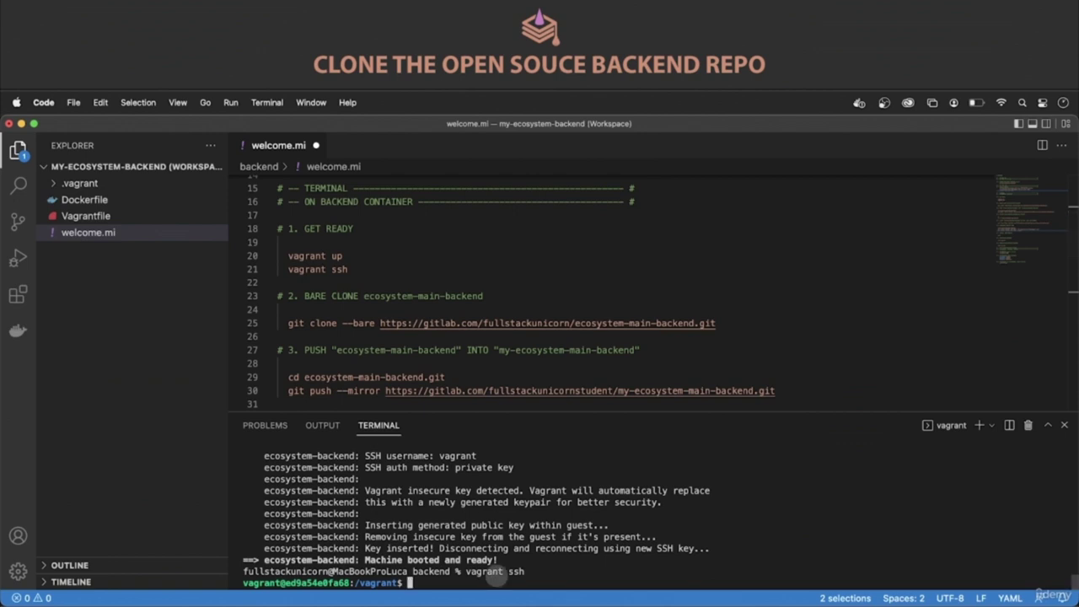
# Run git clone --bare with the repository URL from line 25 of welcome.mi
pyautogui.write('git cl')
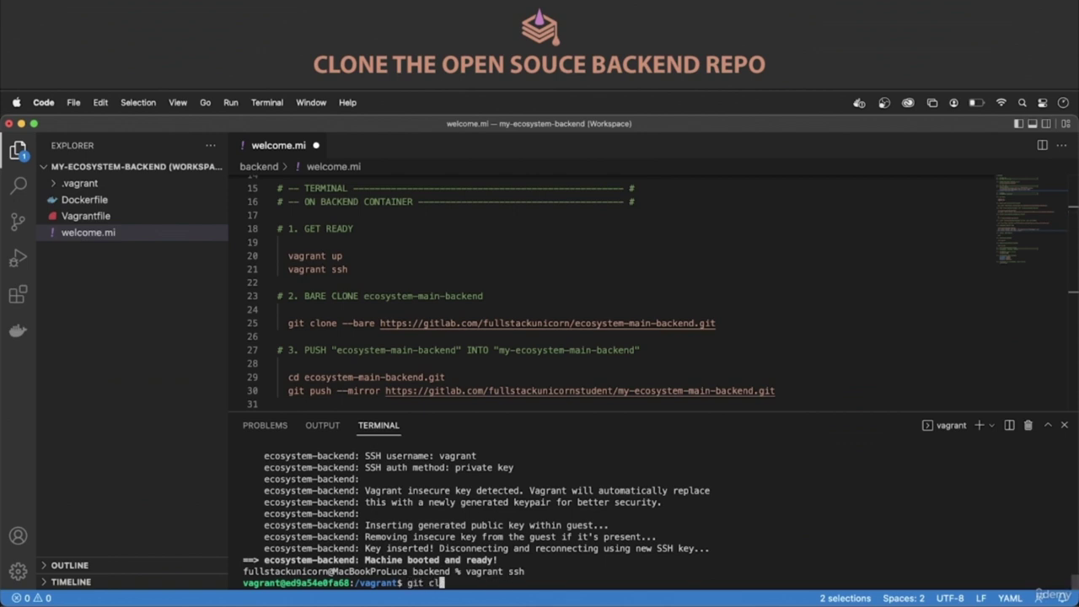
pyautogui.write('one --bare')
pyautogui.moveTo(715, 323); pyautogui.dragTo(381, 323)
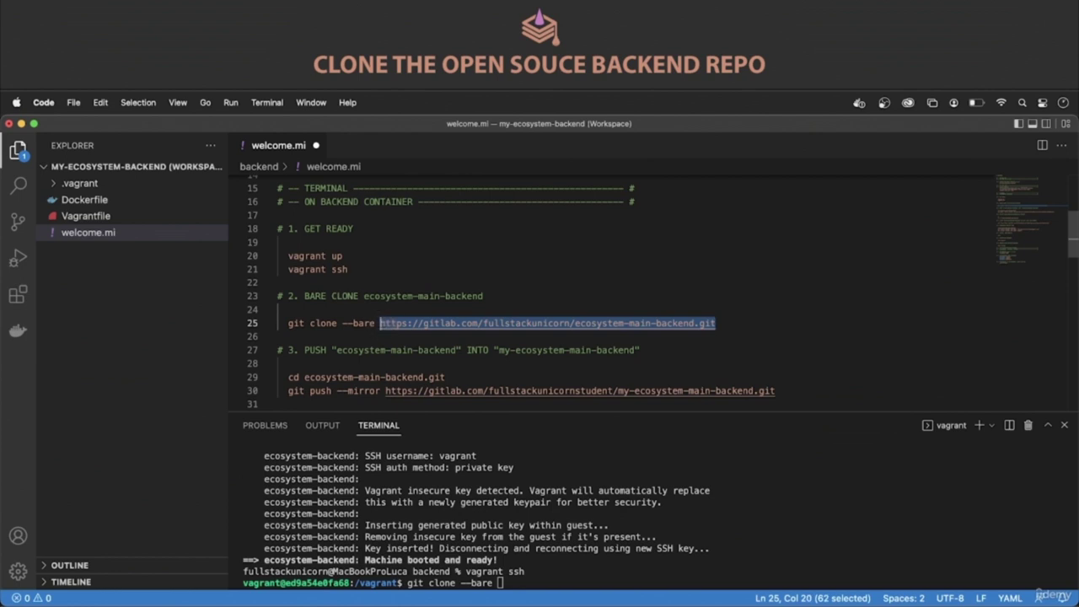
pyautogui.press('super+c')
pyautogui.click(596, 576)
pyautogui.press('super+v')
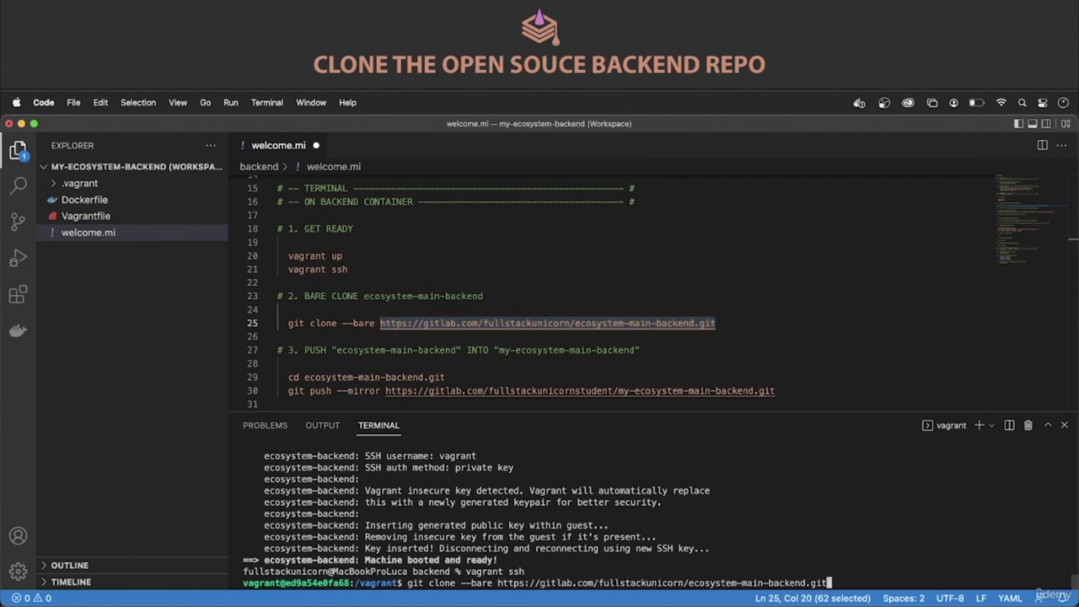
pyautogui.press('Return')
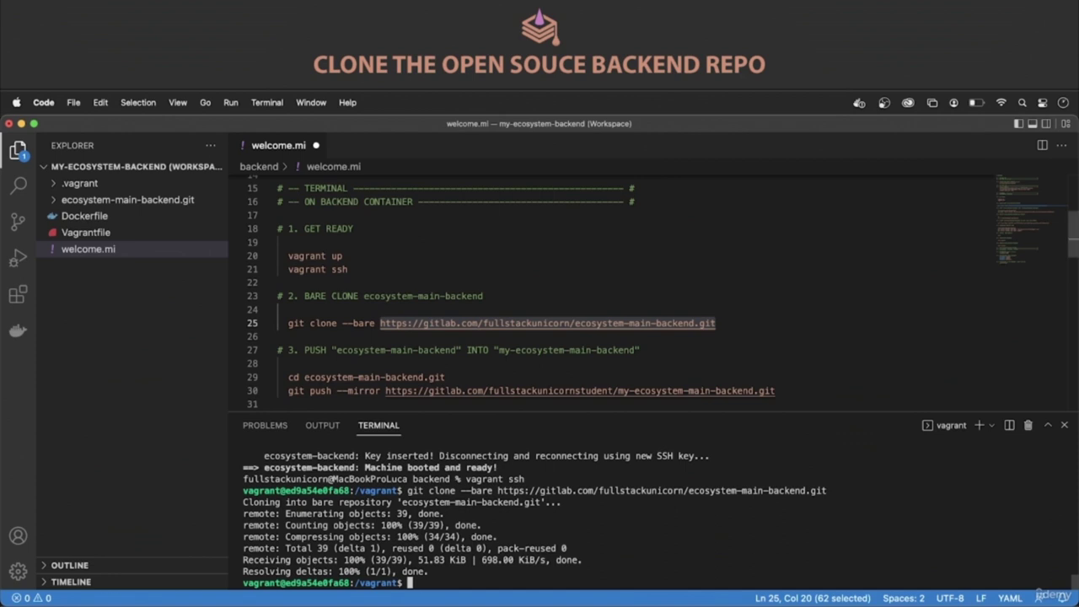
pyautogui.scroll(-3, 664, 291)
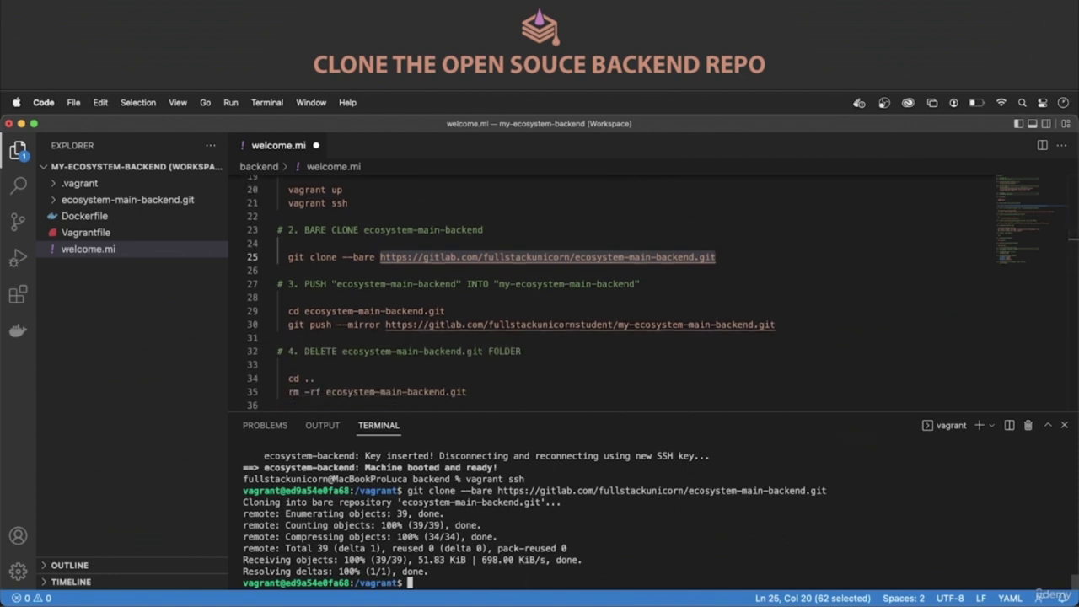
# Inside ecosystem-main-backend.git, run git push --mirror to the line 30 URL, entering GitLab credentials
pyautogui.write('cd e')
pyautogui.press('Tab')
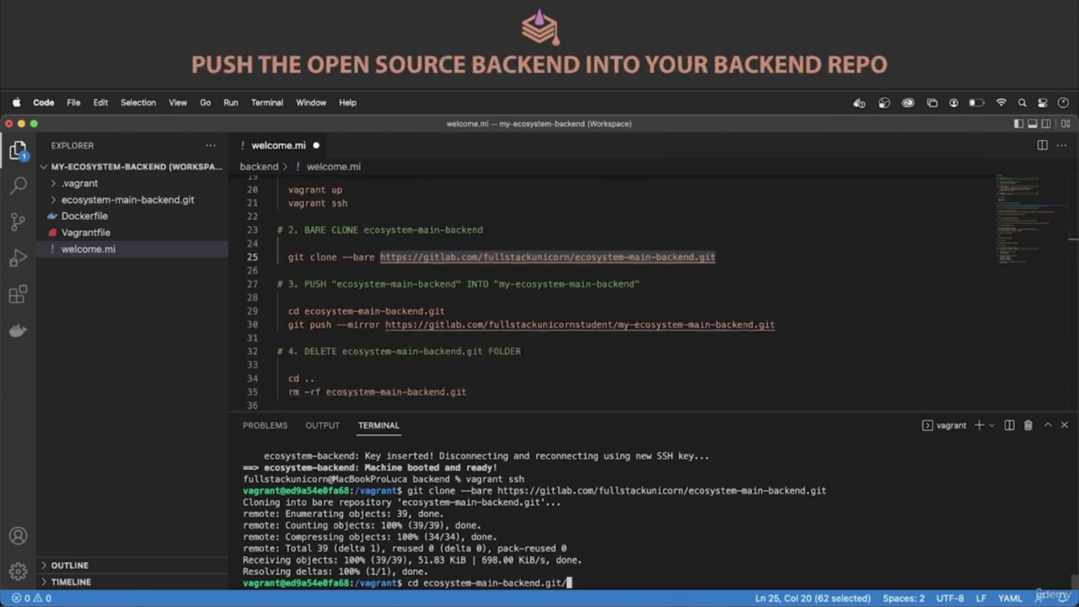
pyautogui.press('Return')
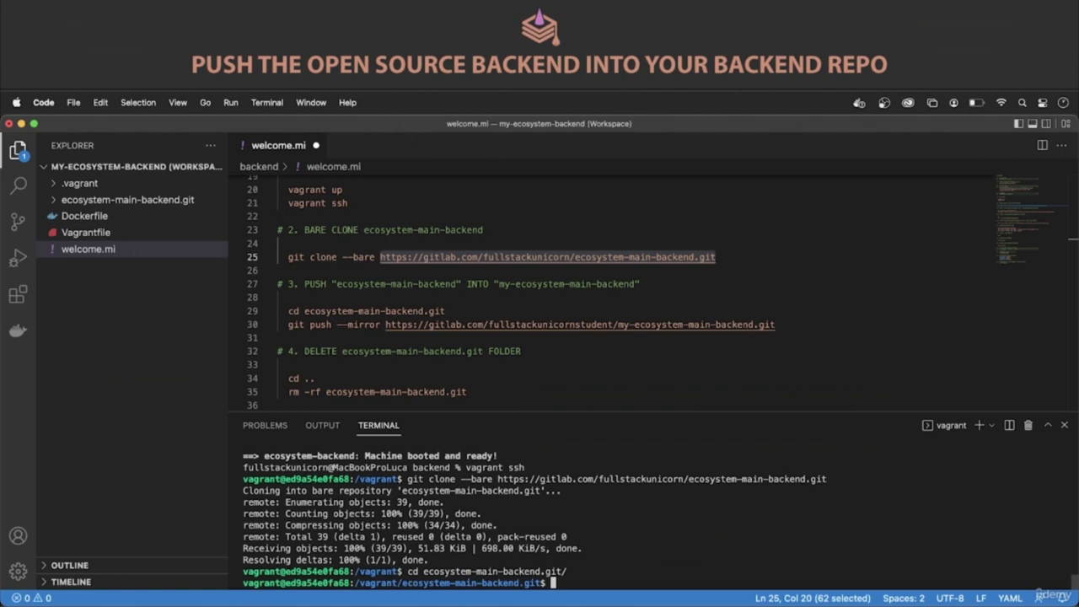
pyautogui.write('git push --mirror')
pyautogui.moveTo(777, 325); pyautogui.dragTo(386, 325)
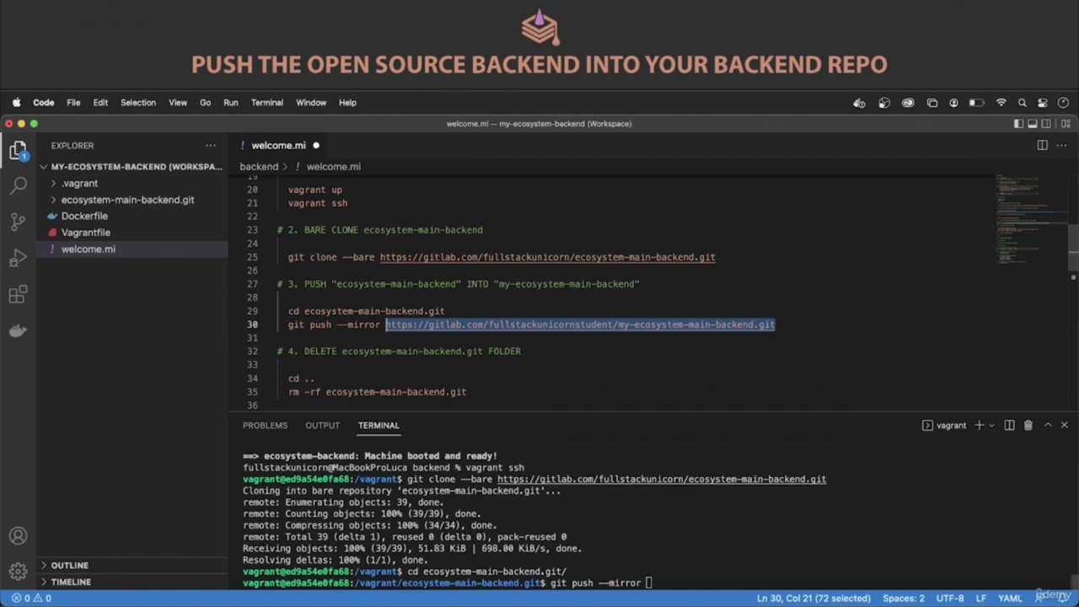
pyautogui.click(670, 583)
pyautogui.press('super+v')
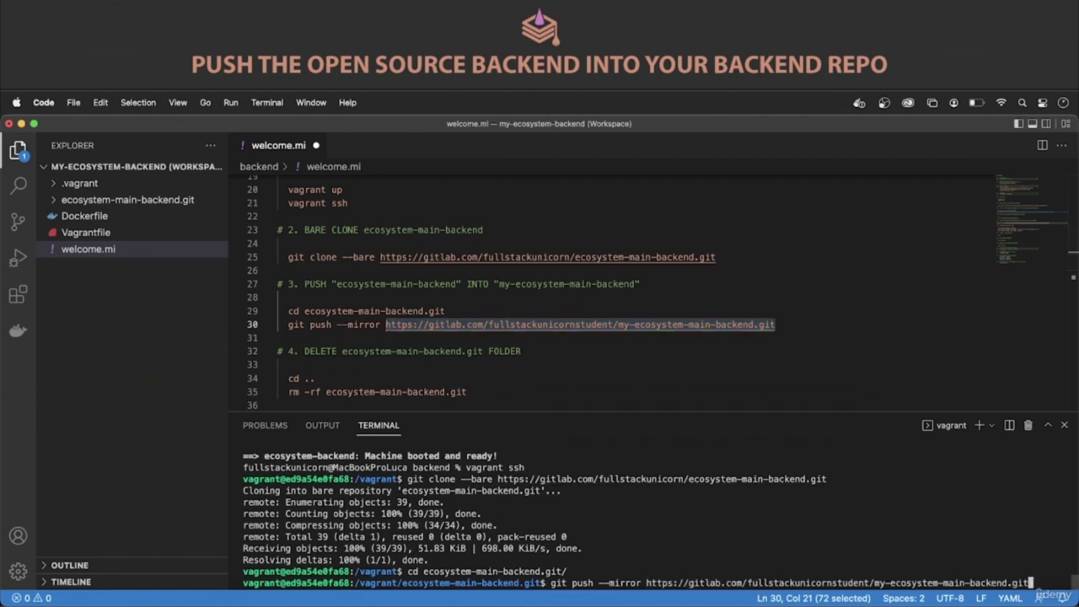
pyautogui.press('Return')
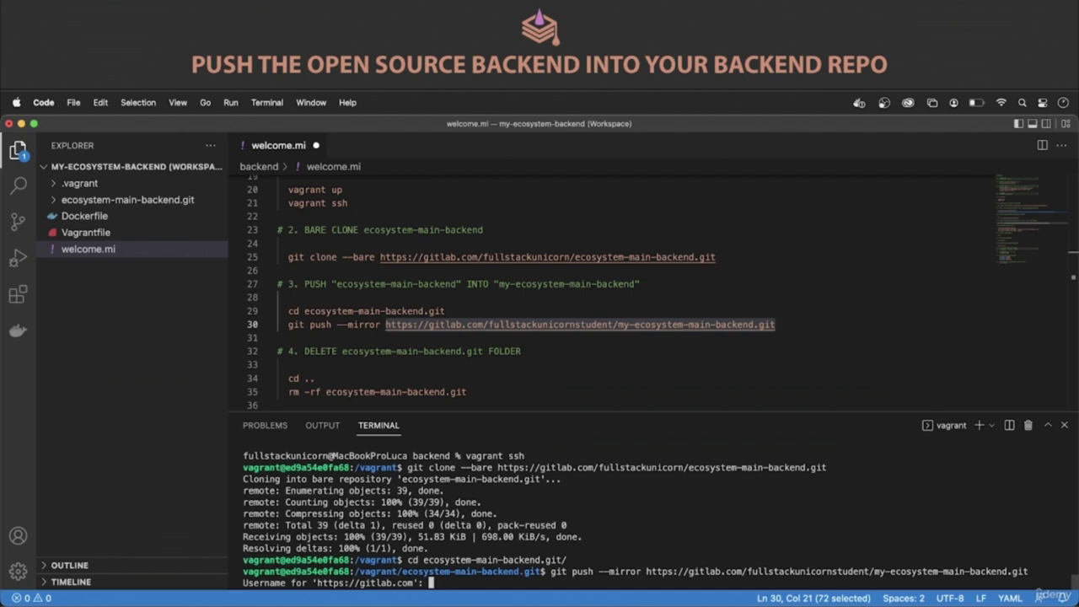
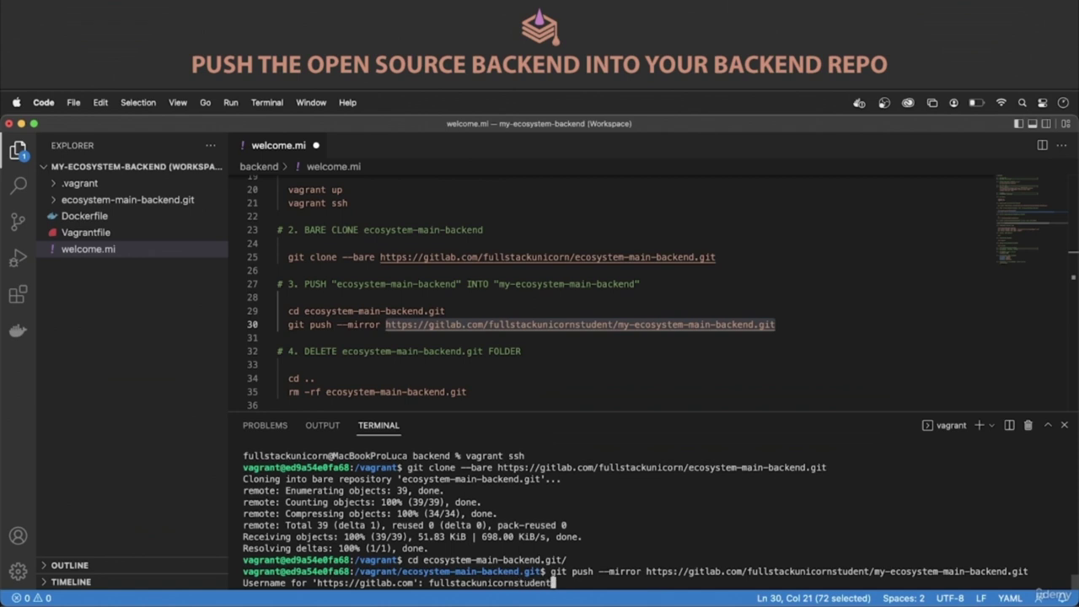
pyautogui.press('Return')
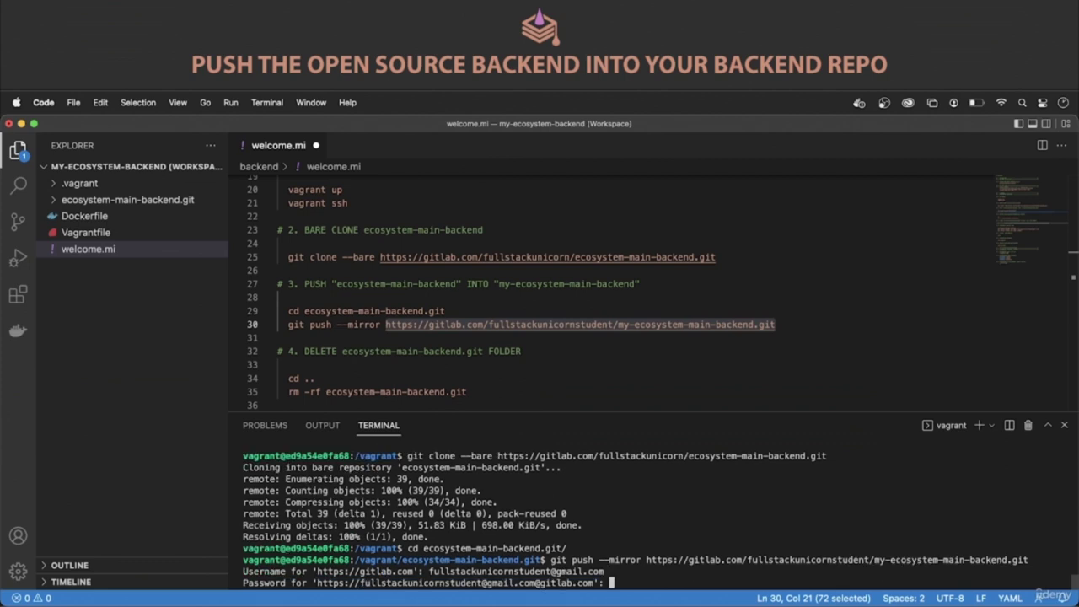
pyautogui.press('Return')
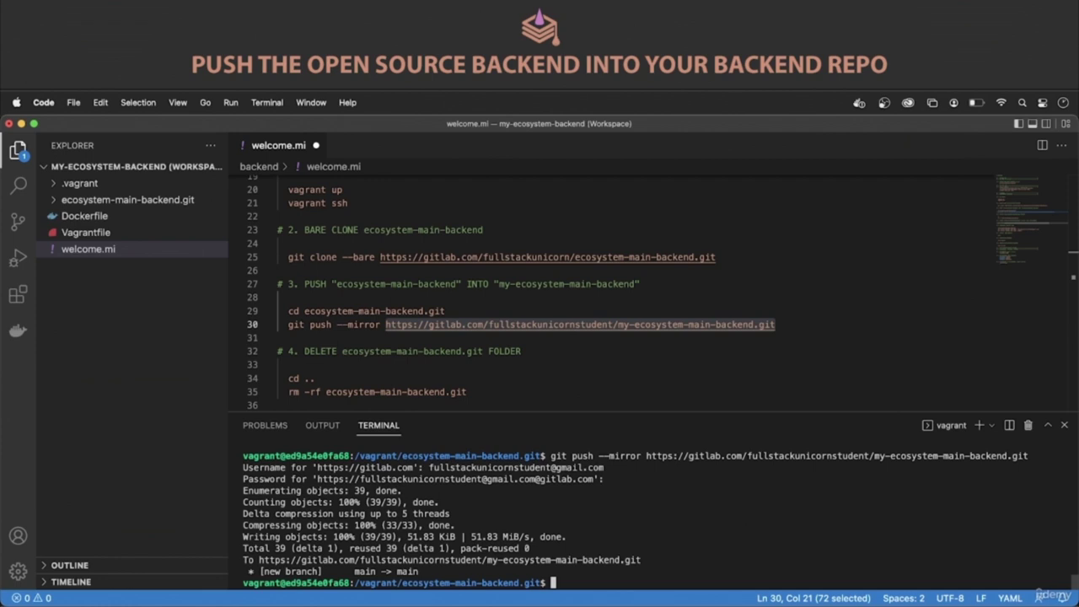
# Go up one folder and delete ecosystem-main-backend.git with rm -rf
pyautogui.write('cd ..')
pyautogui.press('Return')
pyautogui.write('rm ')
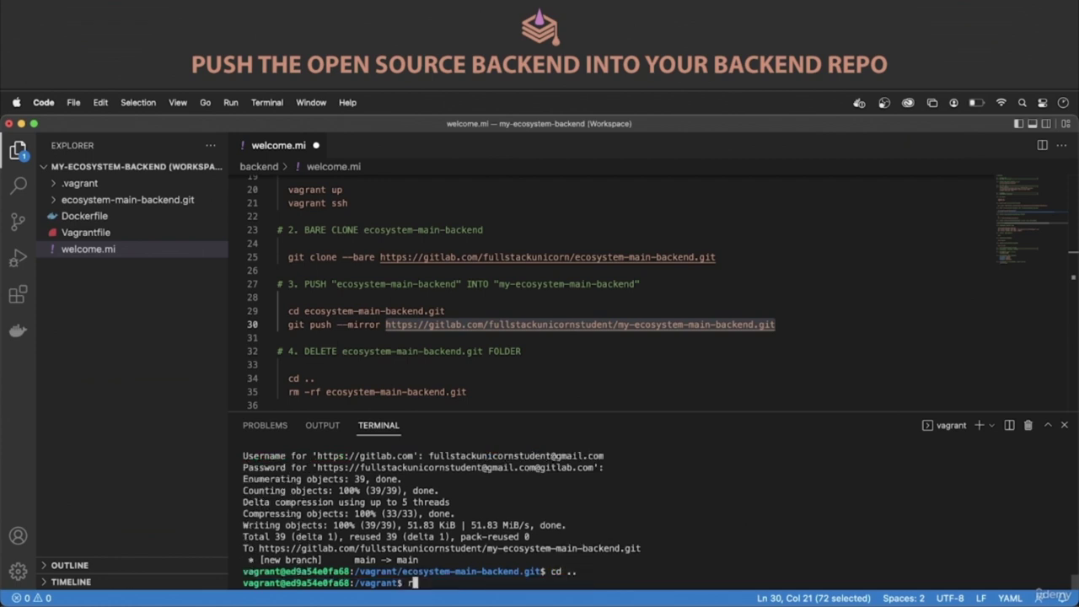
pyautogui.write('-rf e')
pyautogui.press('Tab')
pyautogui.press('Return')
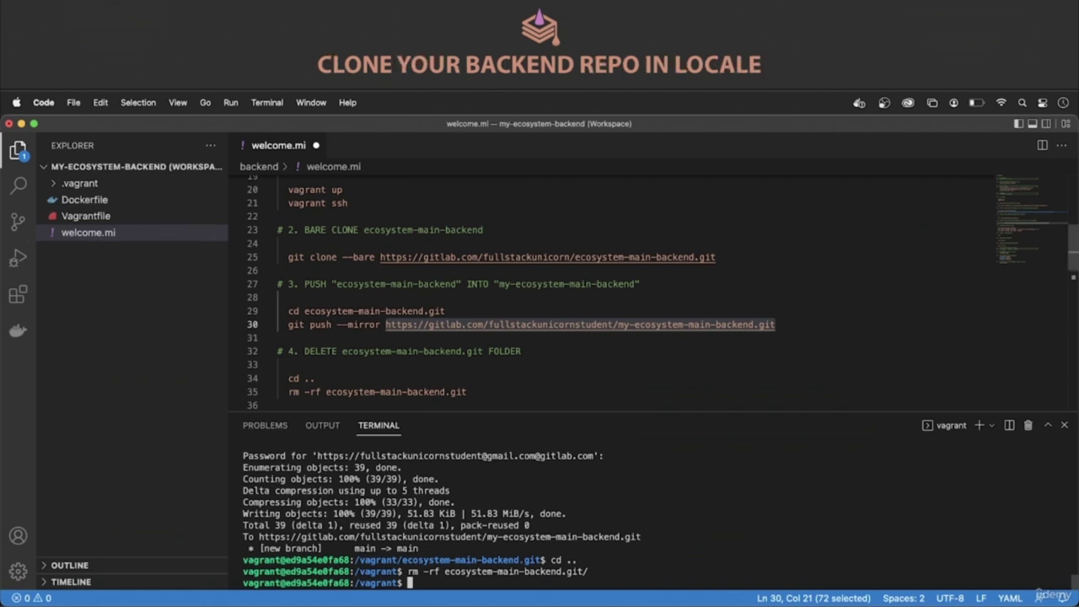
# Clone my-ecosystem-main-backend using the line 39 URL and GitLab credentials, then cd into it
pyautogui.scroll(-5, 615, 291)
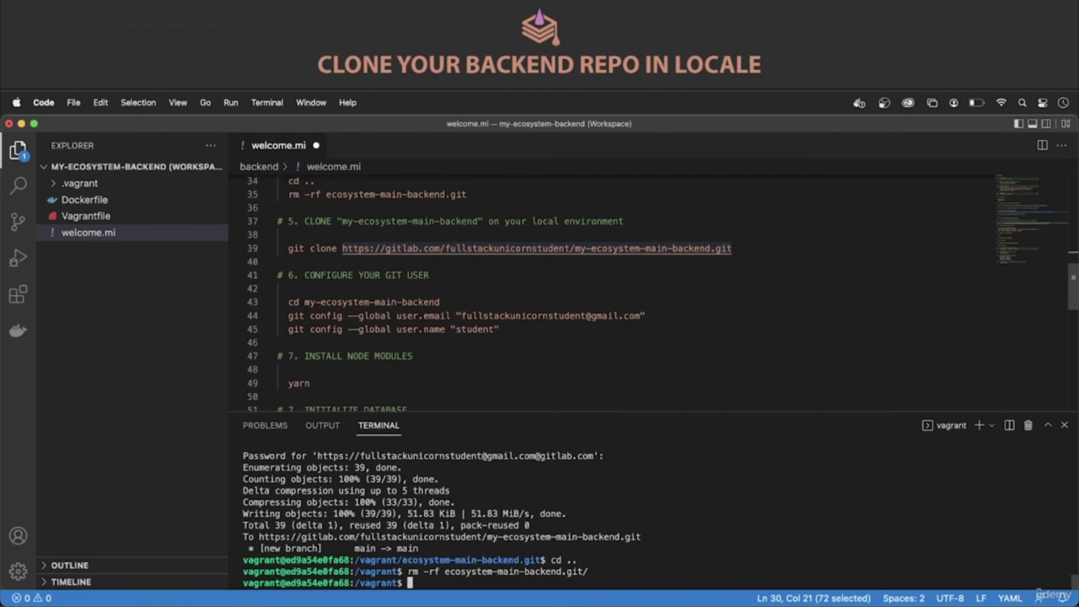
pyautogui.scroll(-1, 615, 291)
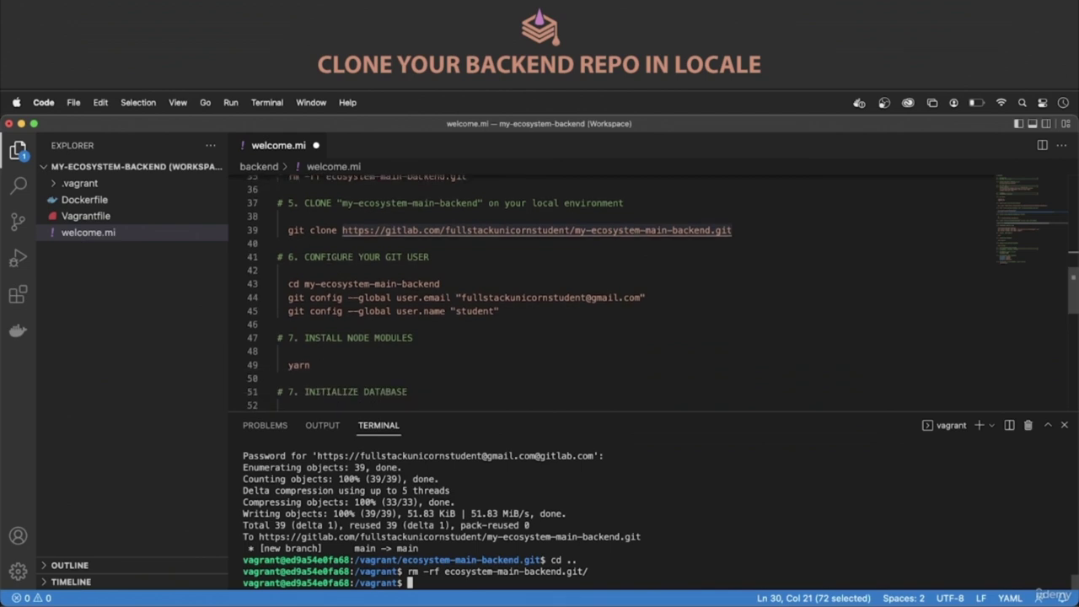
pyautogui.write('git clone')
pyautogui.moveTo(731, 230); pyautogui.dragTo(342, 231)
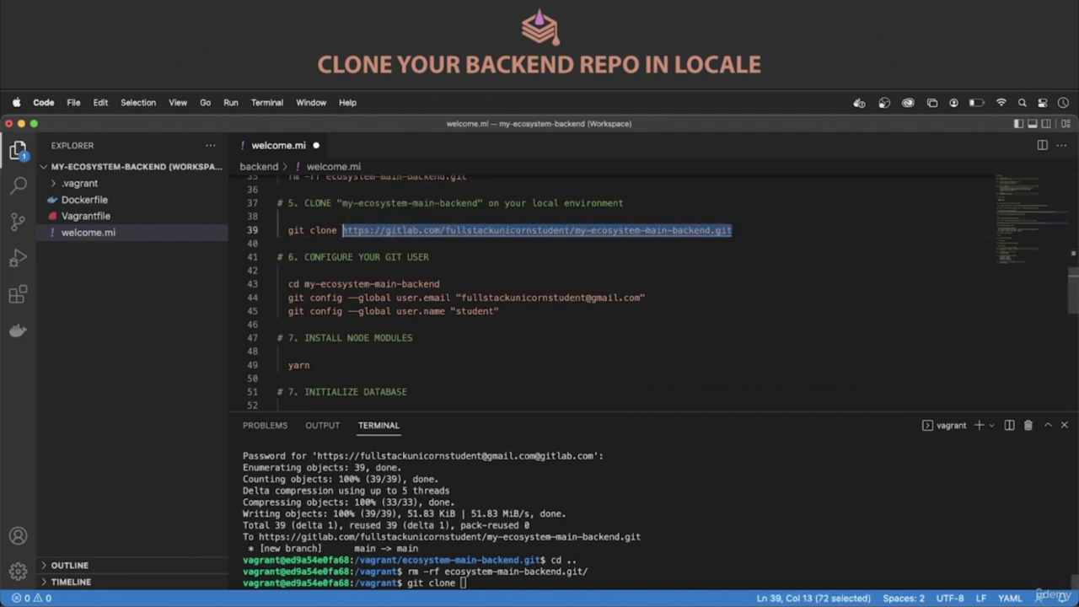
pyautogui.click(620, 555)
pyautogui.press('super+v')
pyautogui.press('Return')
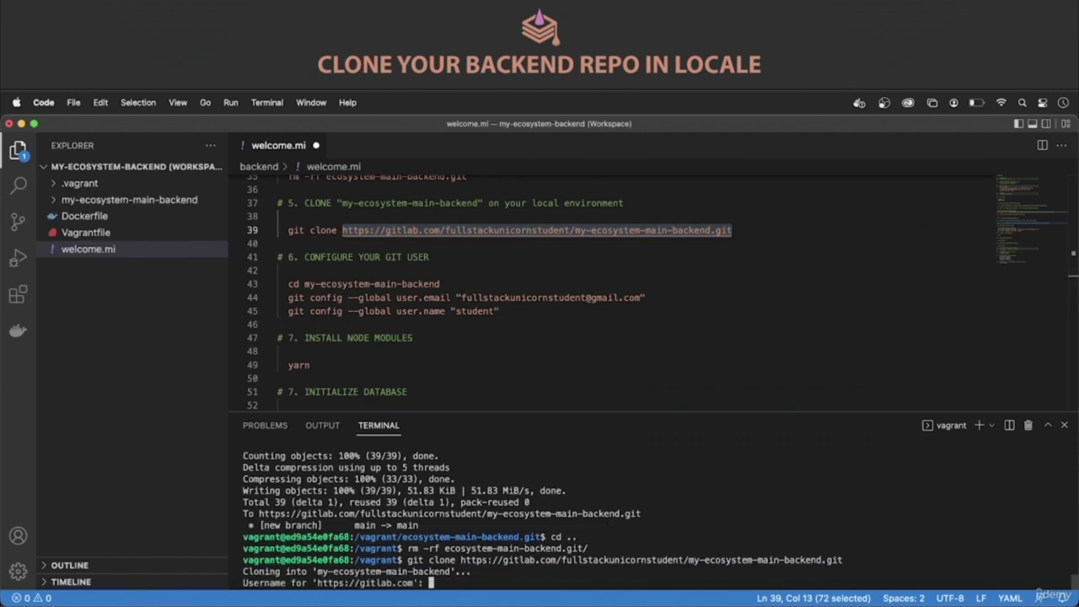
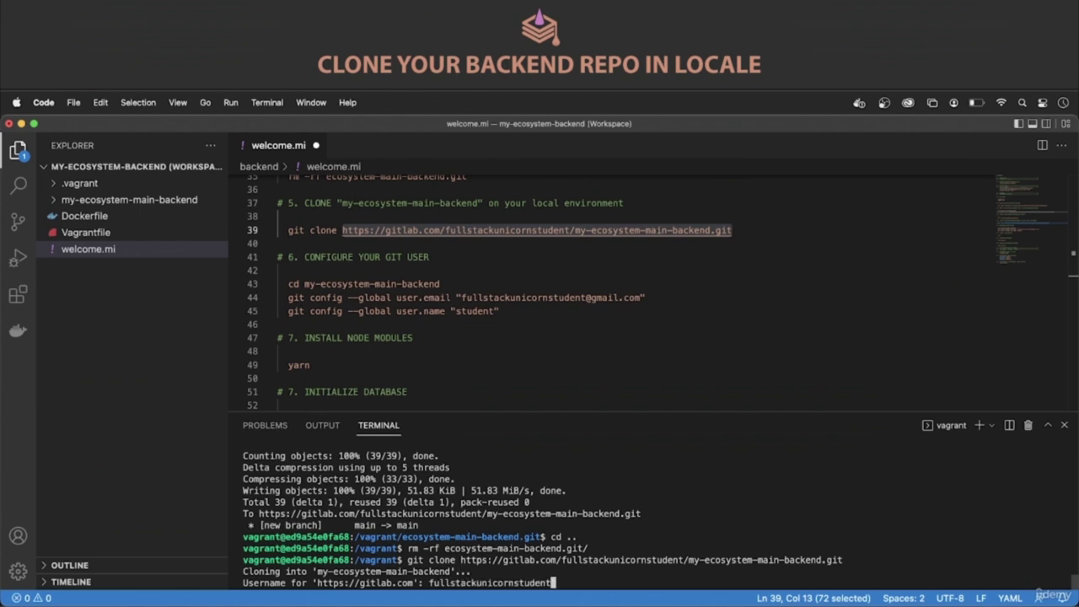
pyautogui.press('Return')
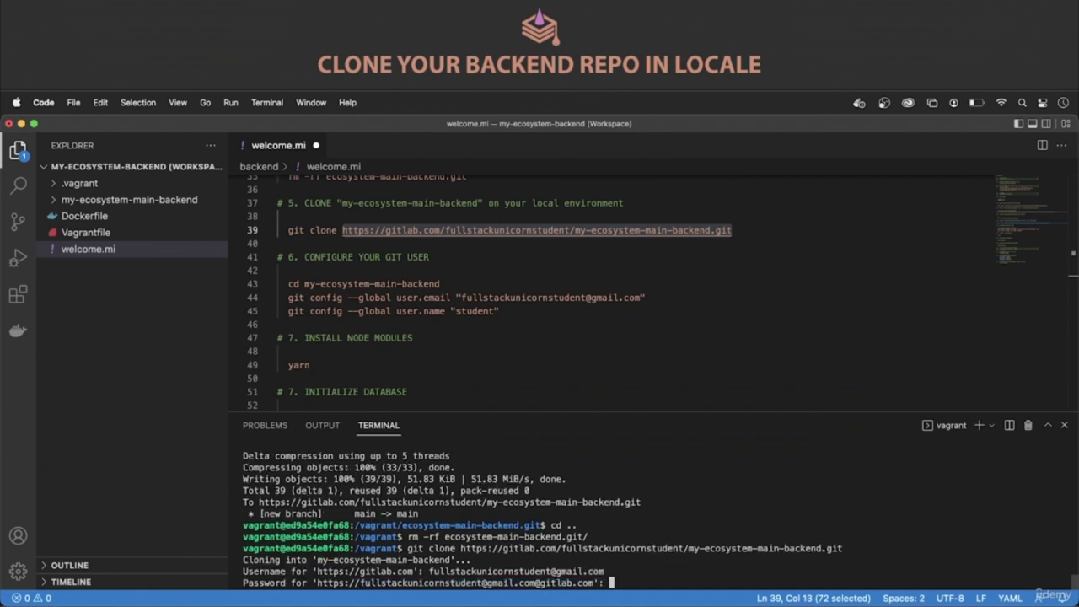
pyautogui.press('Return')
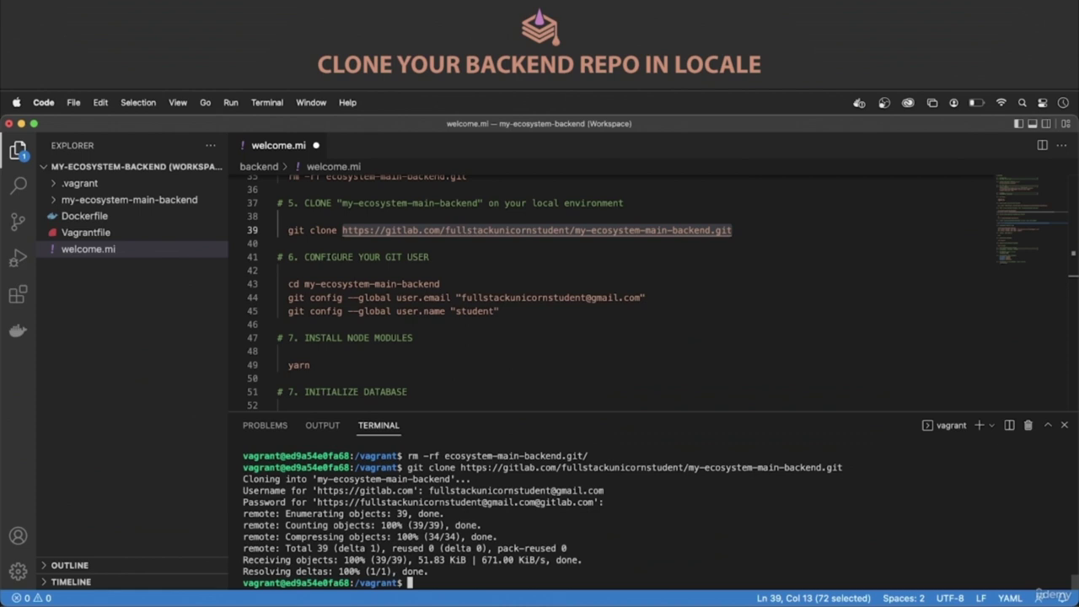
pyautogui.write('cd my')
pyautogui.press('Tab')
pyautogui.press('Return')
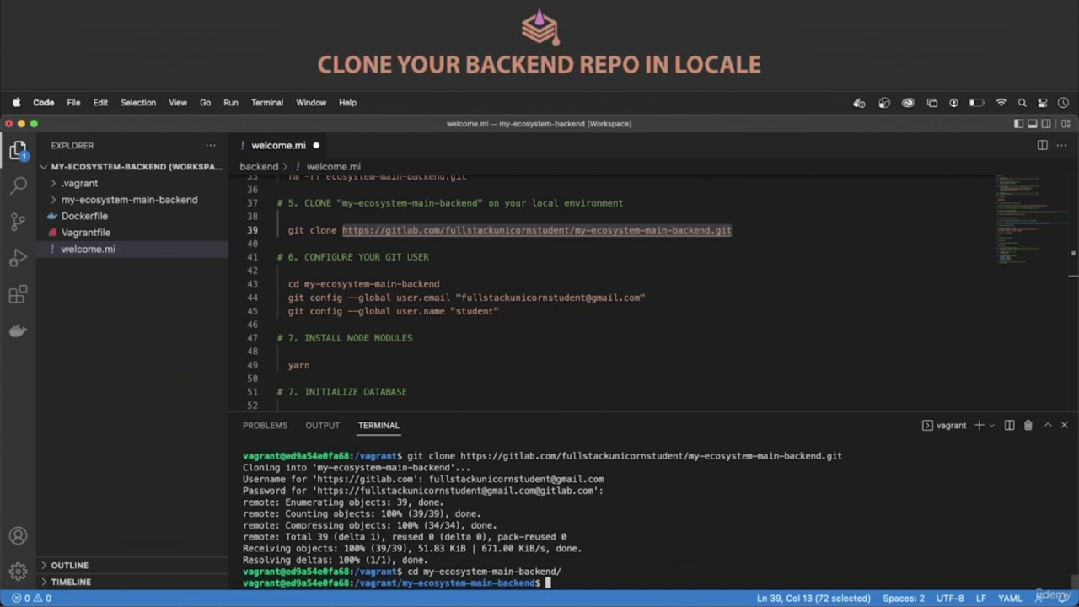
# Run the line 44 and 45 commands to set global git user.email and user.name
pyautogui.moveTo(644, 298); pyautogui.dragTo(288, 298)
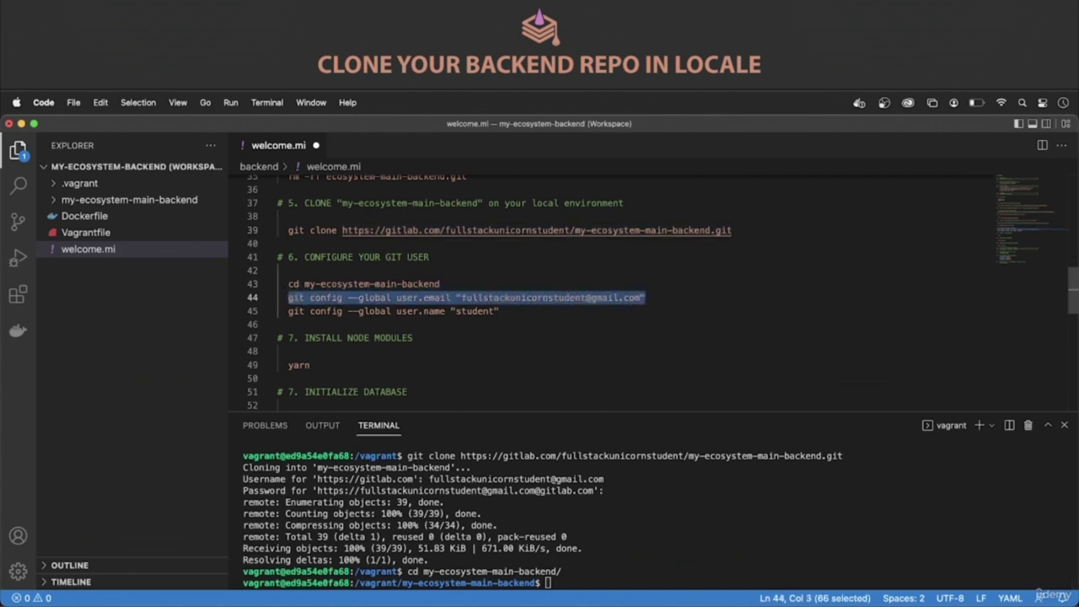
pyautogui.press('super+c')
pyautogui.hotkey('ctrl', '`')
pyautogui.press('super+v')
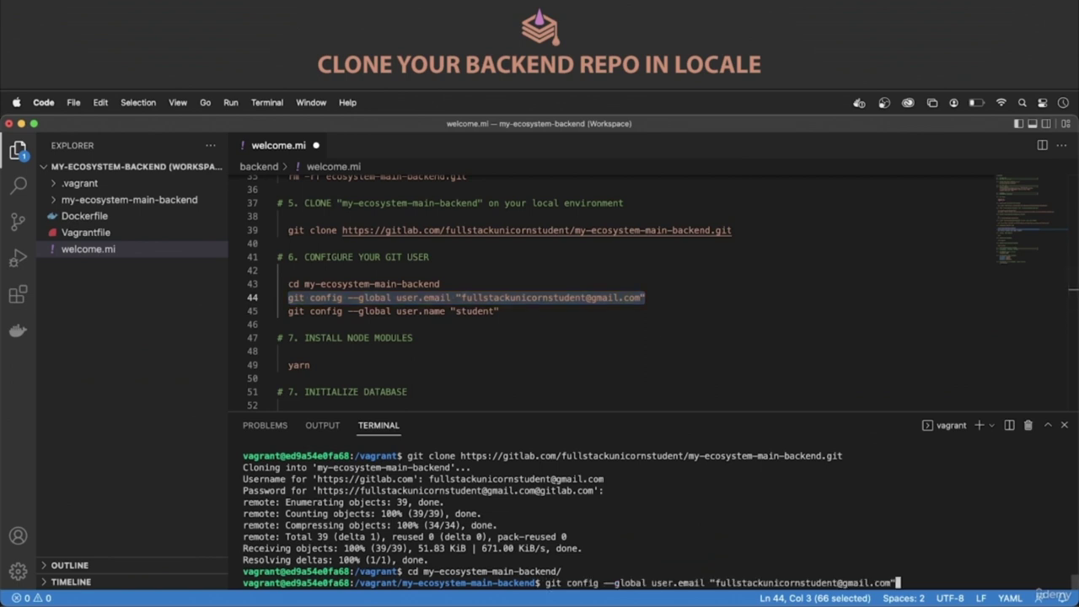
pyautogui.press('Return')
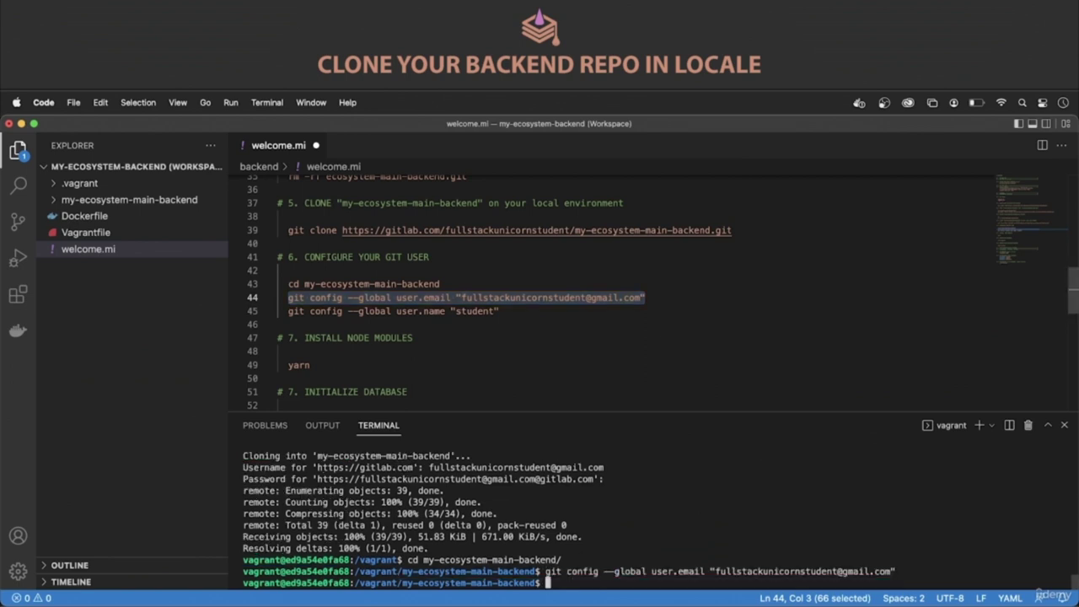
pyautogui.moveTo(504, 311); pyautogui.dragTo(280, 312)
pyautogui.click(558, 582)
pyautogui.press('super+v')
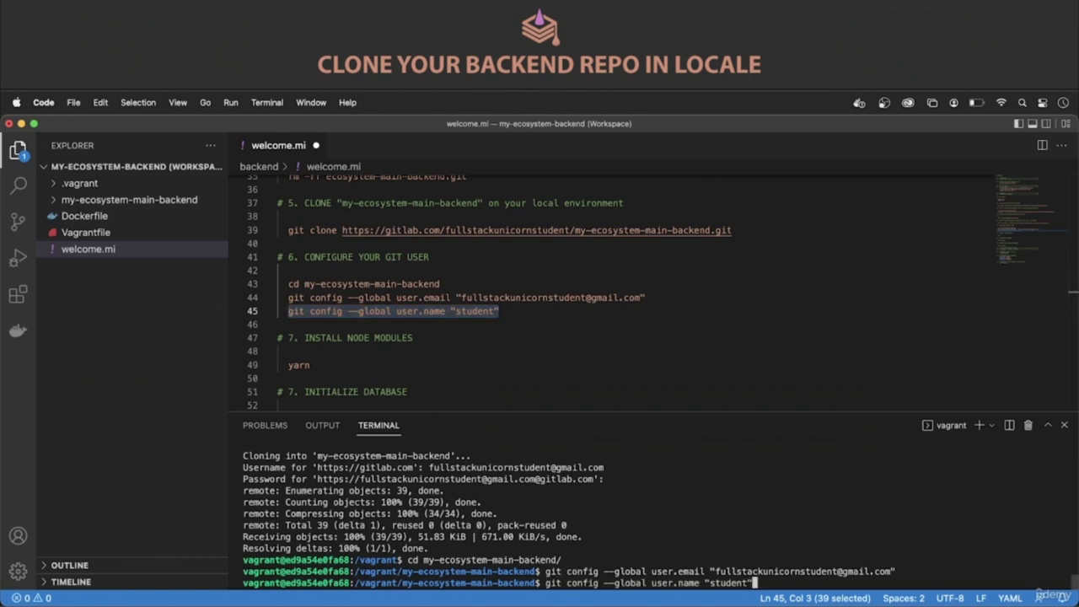
pyautogui.press('Return')
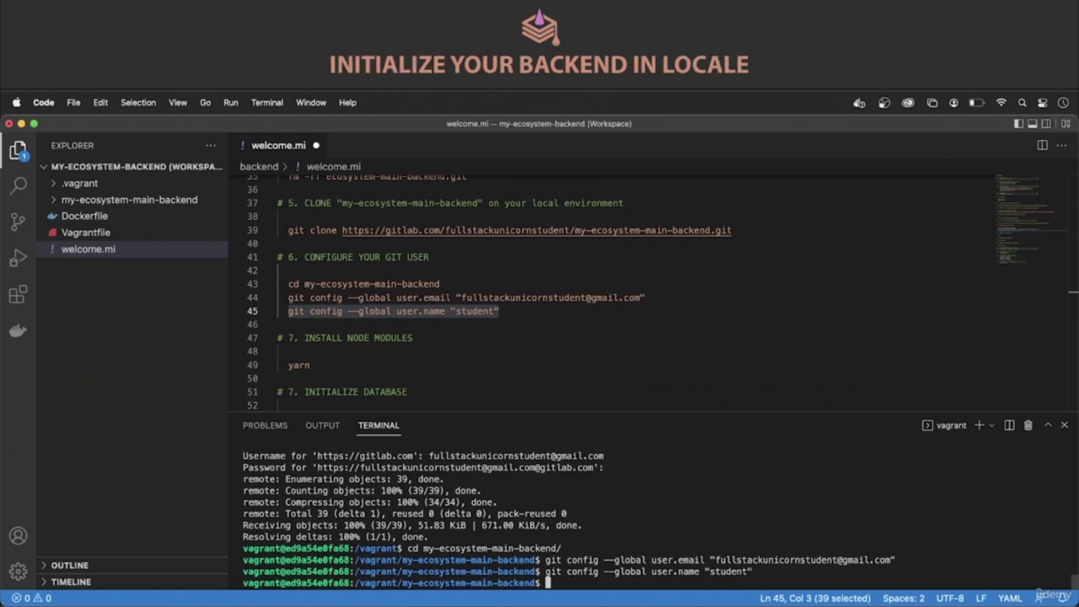
pyautogui.scroll(-4, 590, 295)
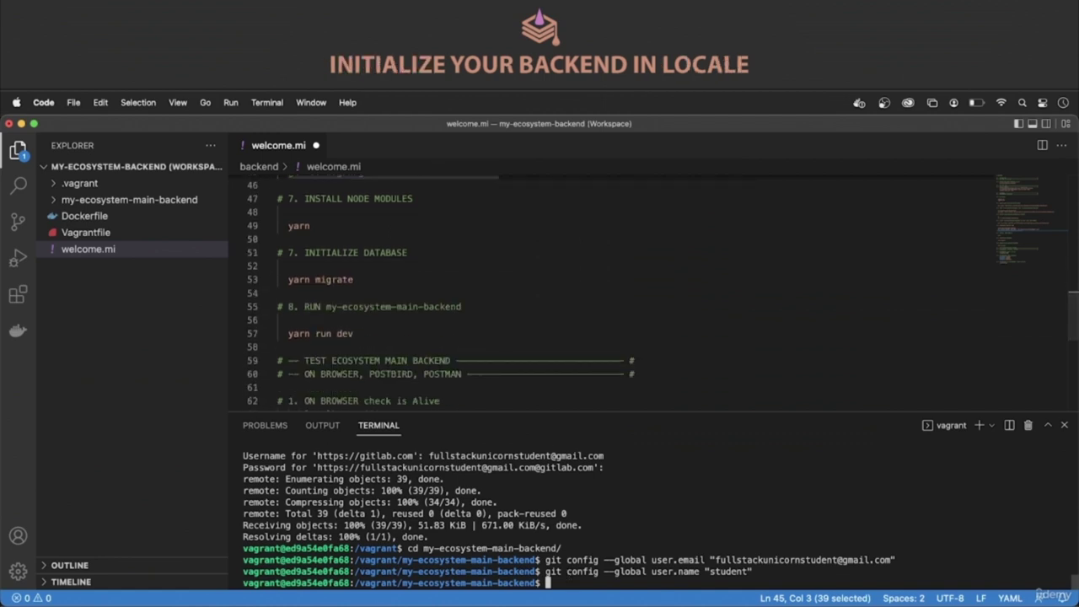
# Run yarn, yarn migrate and yarn run dev to start the server on localhost:4000
pyautogui.write('yarn')
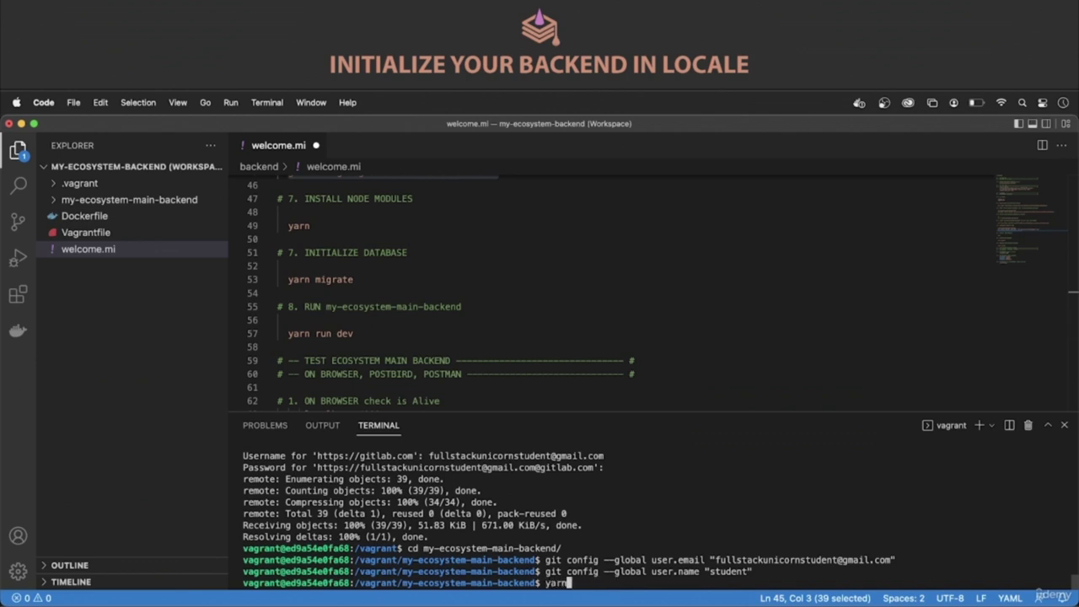
pyautogui.press('Return')
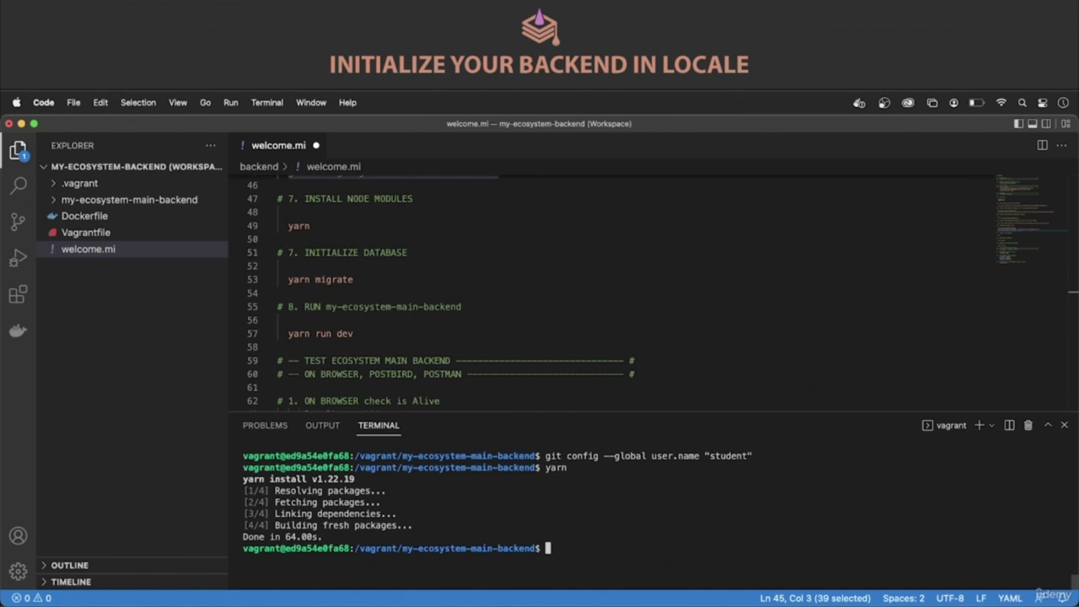
pyautogui.write('rn migrate')
pyautogui.press('Return')
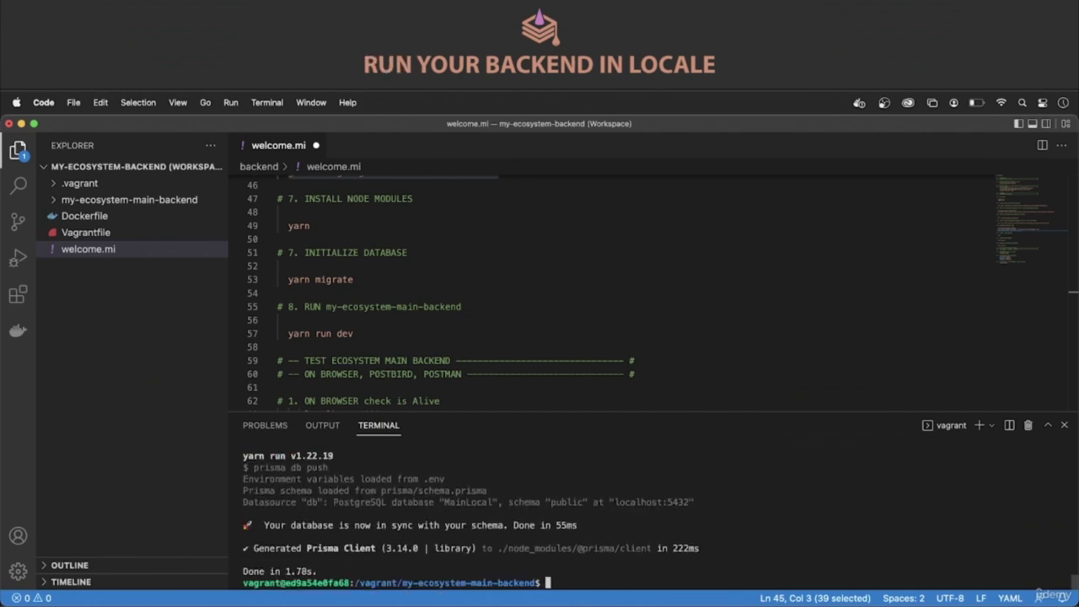
pyautogui.write('yarn run dev')
pyautogui.press('Return')
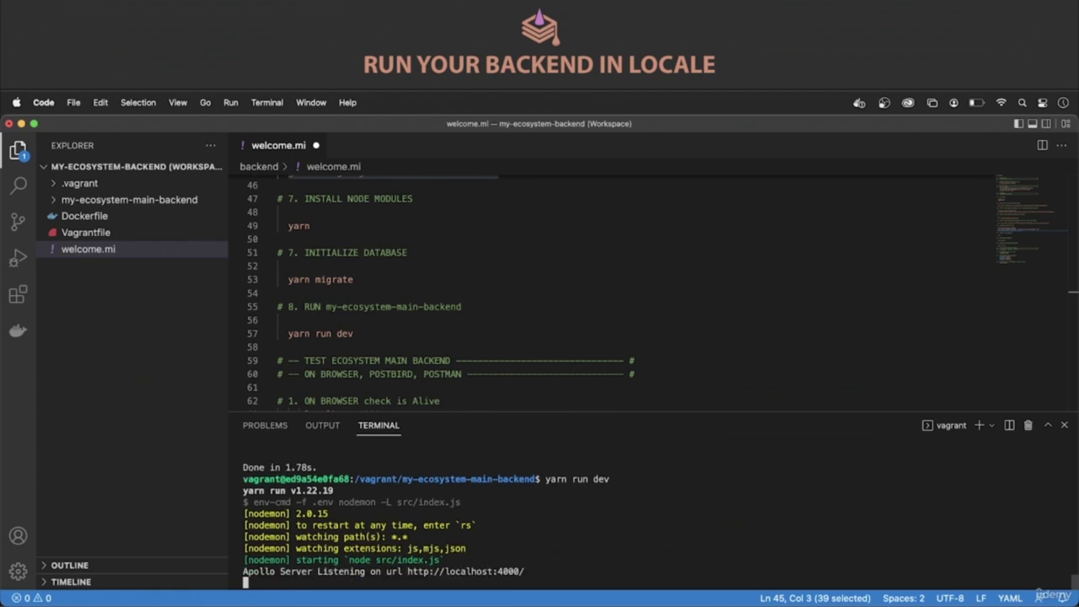
pyautogui.scroll(-8, 615, 291)
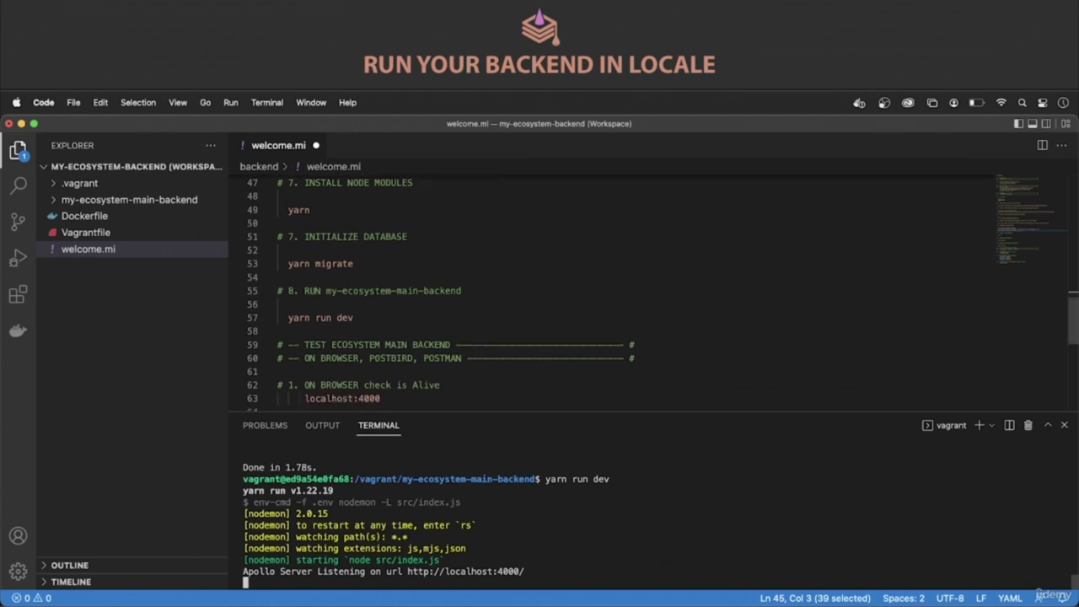
pyautogui.scroll(1, 615, 291)
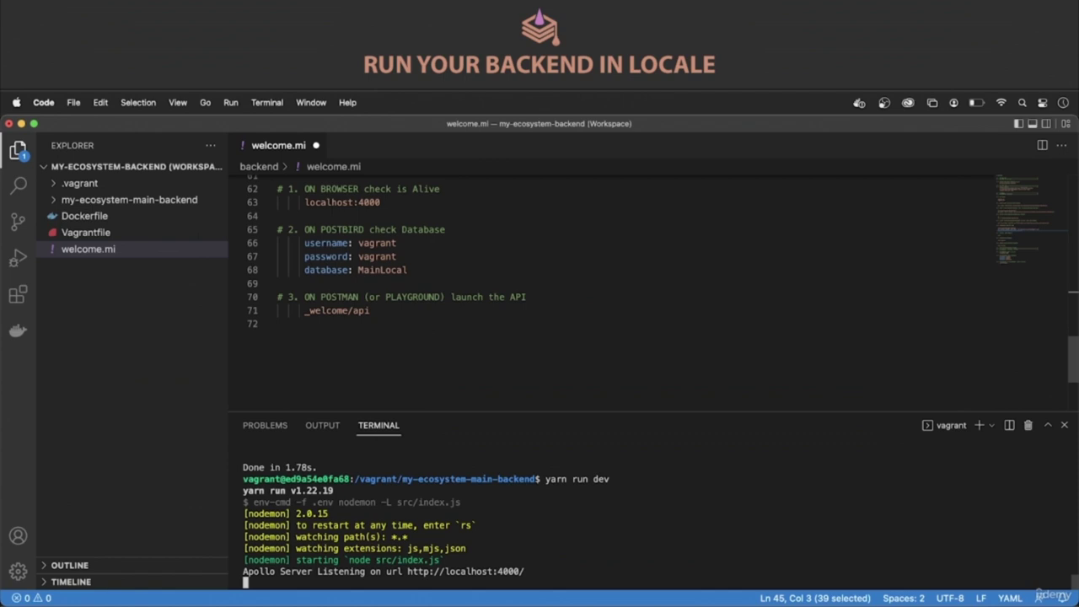
# Close welcome.mi without saving its changes
pyautogui.click(129, 200)
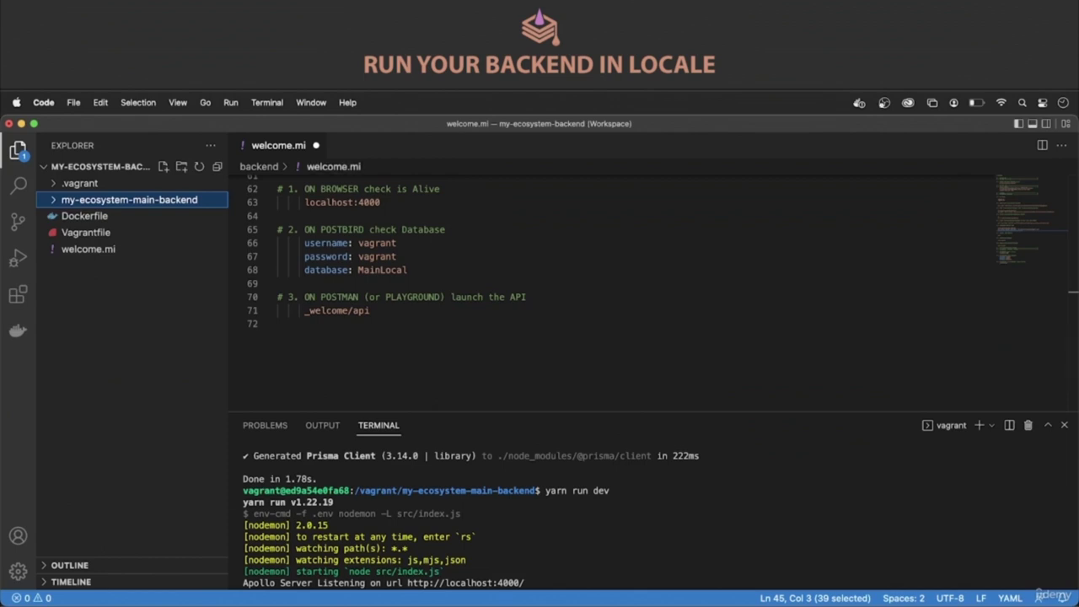
pyautogui.click(316, 145)
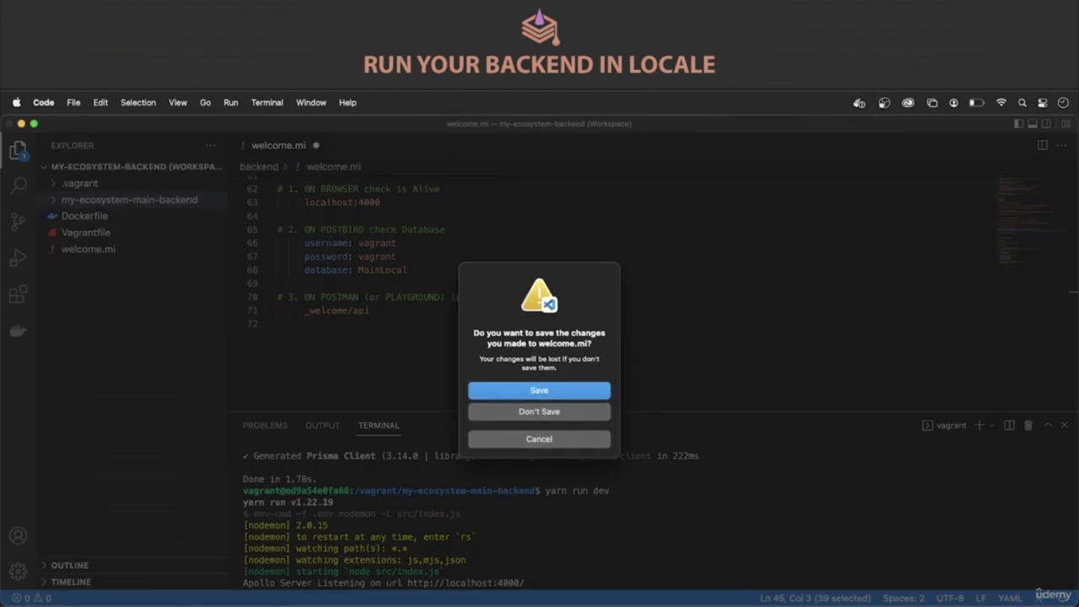
pyautogui.click(518, 410)
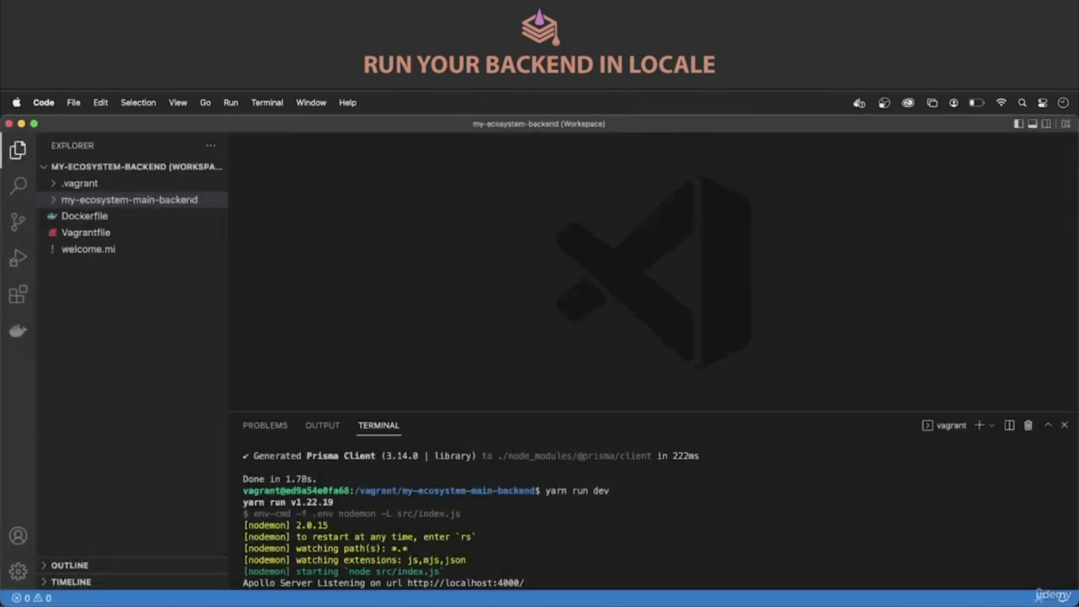
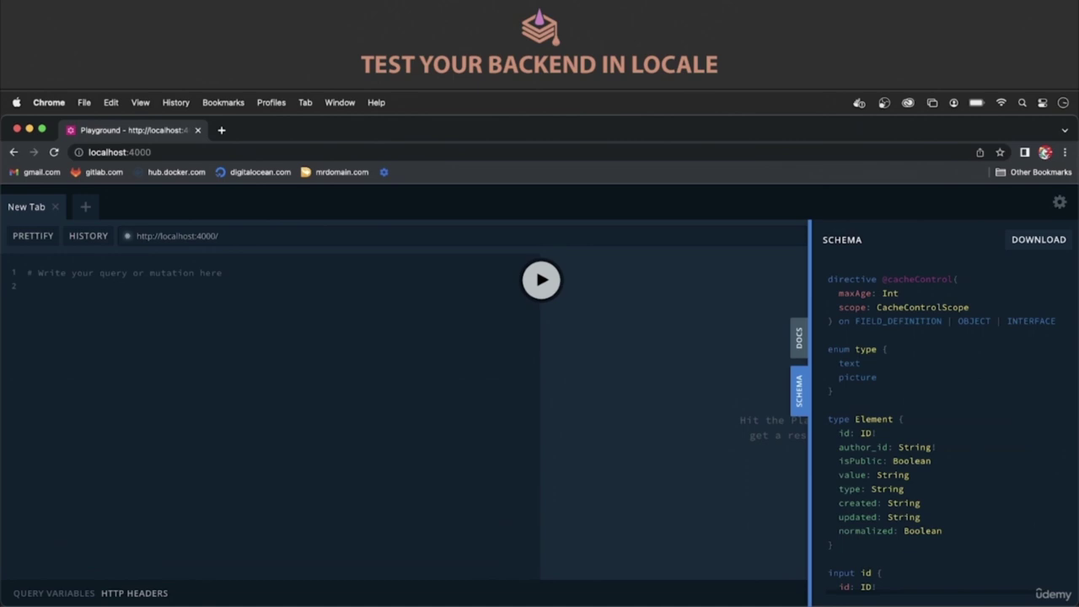
# Scroll through the localhost:4000 GraphQL schema to review its types, Query and Mutation
pyautogui.scroll(-3, 941, 424)
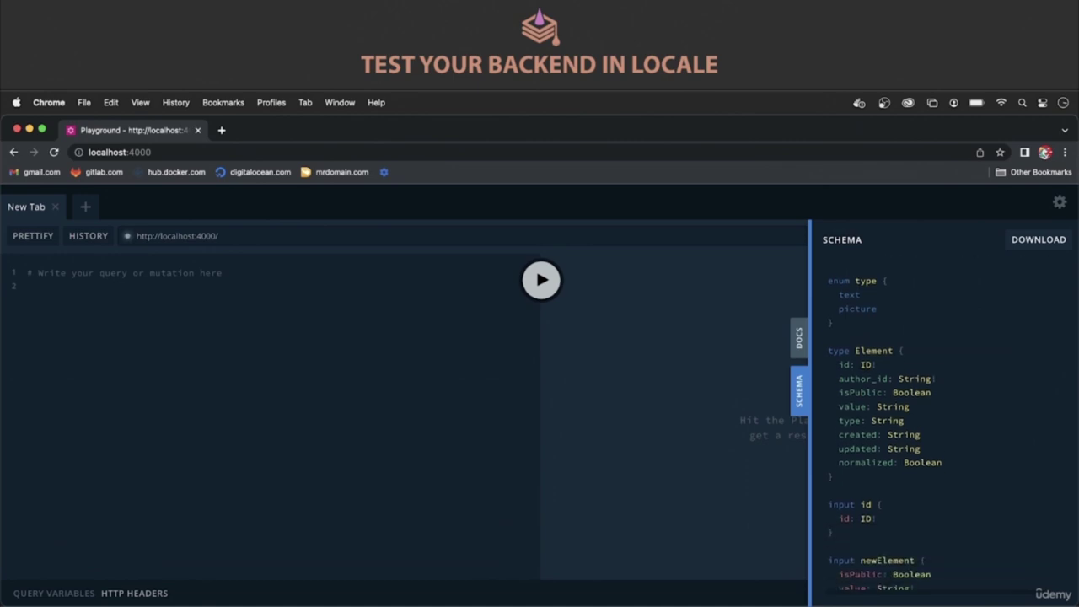
pyautogui.scroll(-1, 941, 425)
pyautogui.scroll(-5, 941, 425)
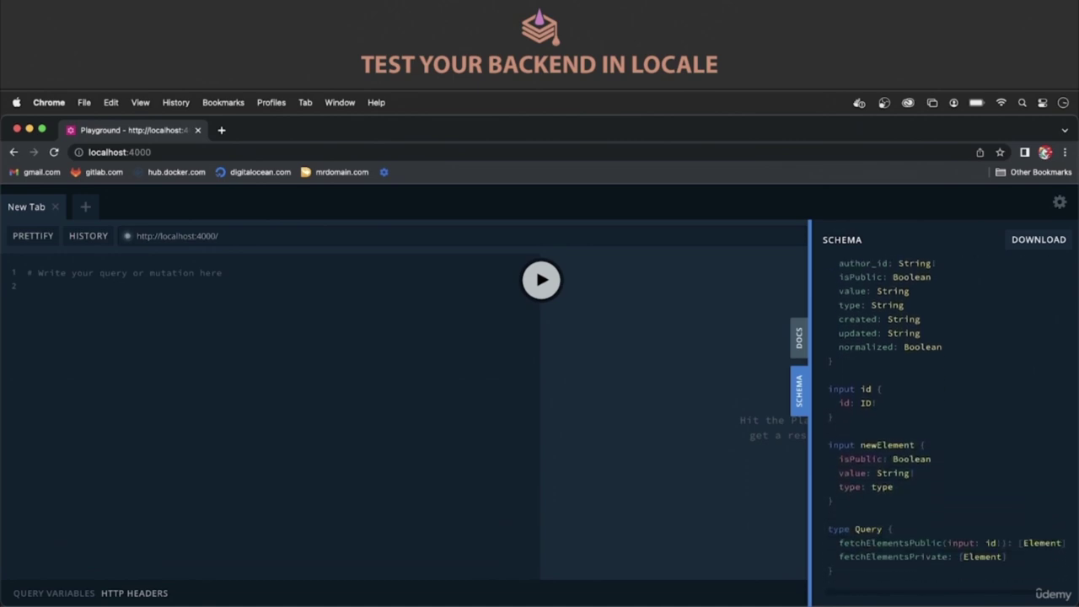
pyautogui.scroll(-5, 942, 425)
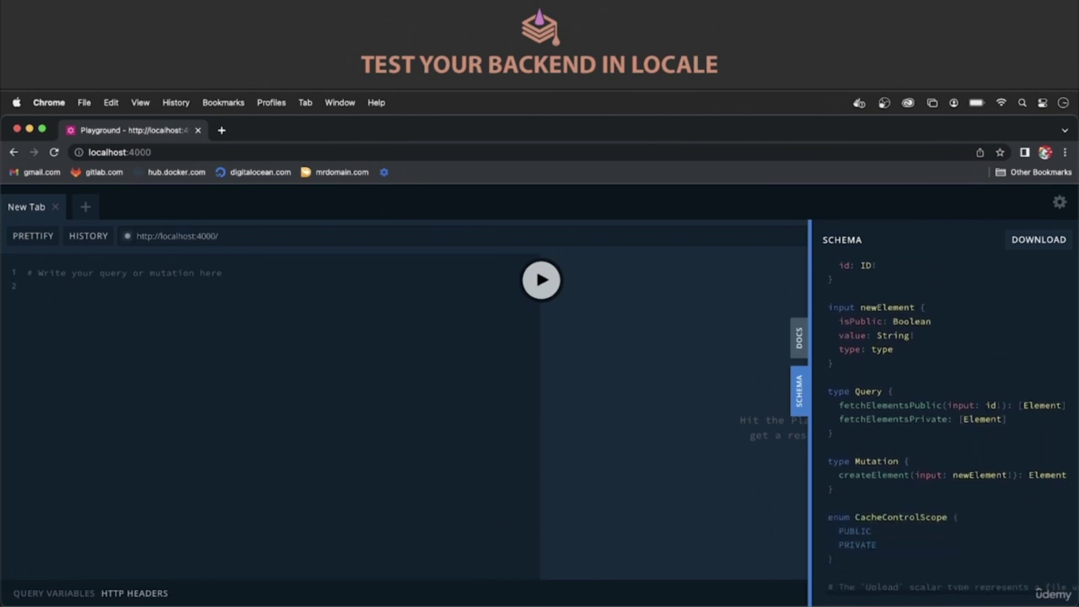
pyautogui.scroll(-2, 941, 425)
pyautogui.scroll(3, 941, 425)
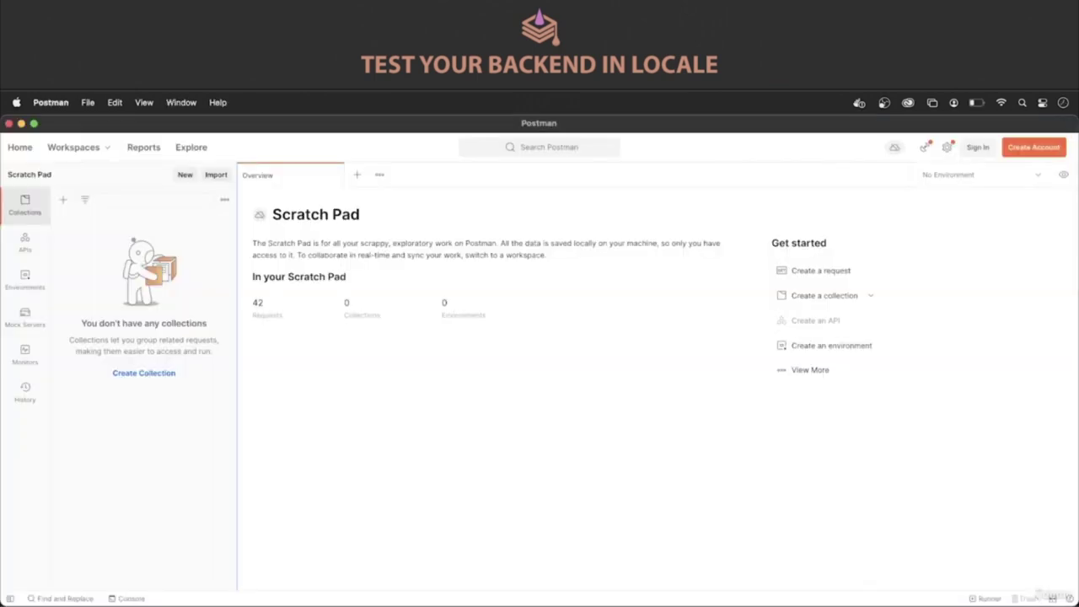
# Start a file import and browse to the my-ecosystem-main-backend folder
pyautogui.click(215, 175)
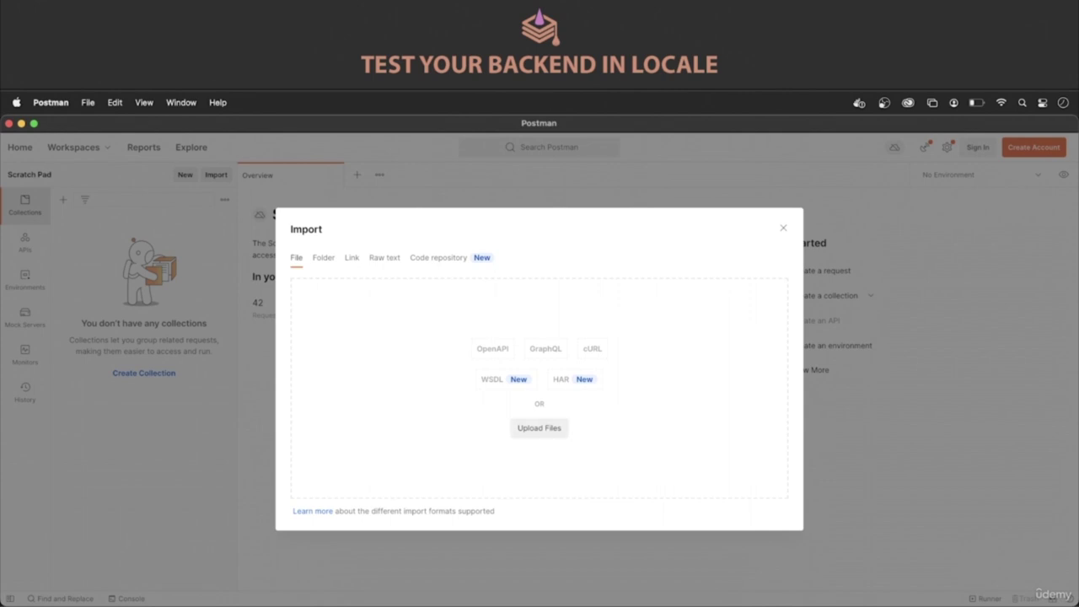
pyautogui.click(540, 427)
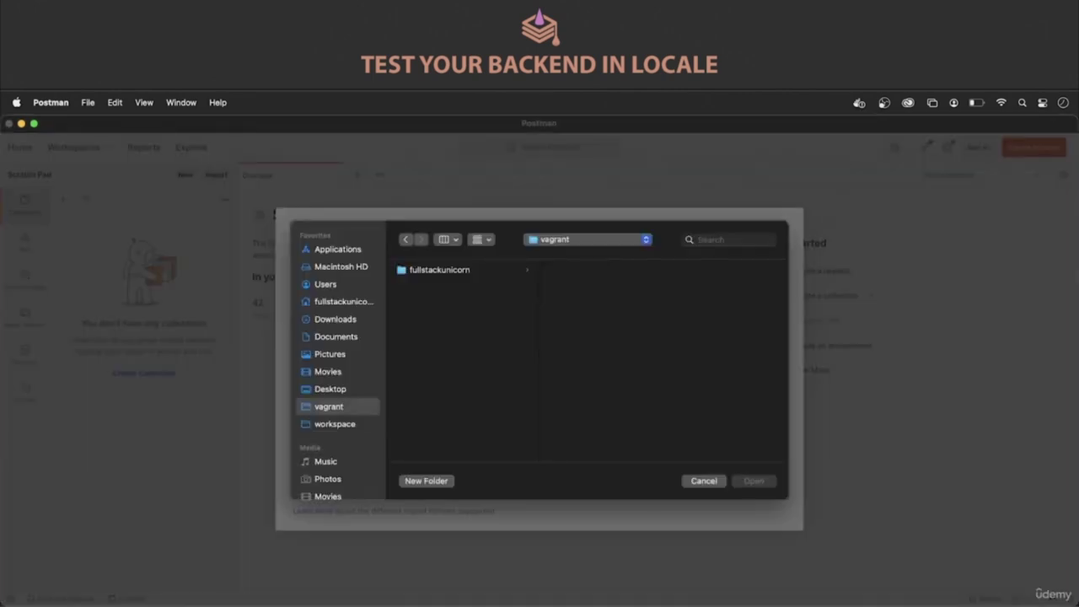
pyautogui.click(442, 271)
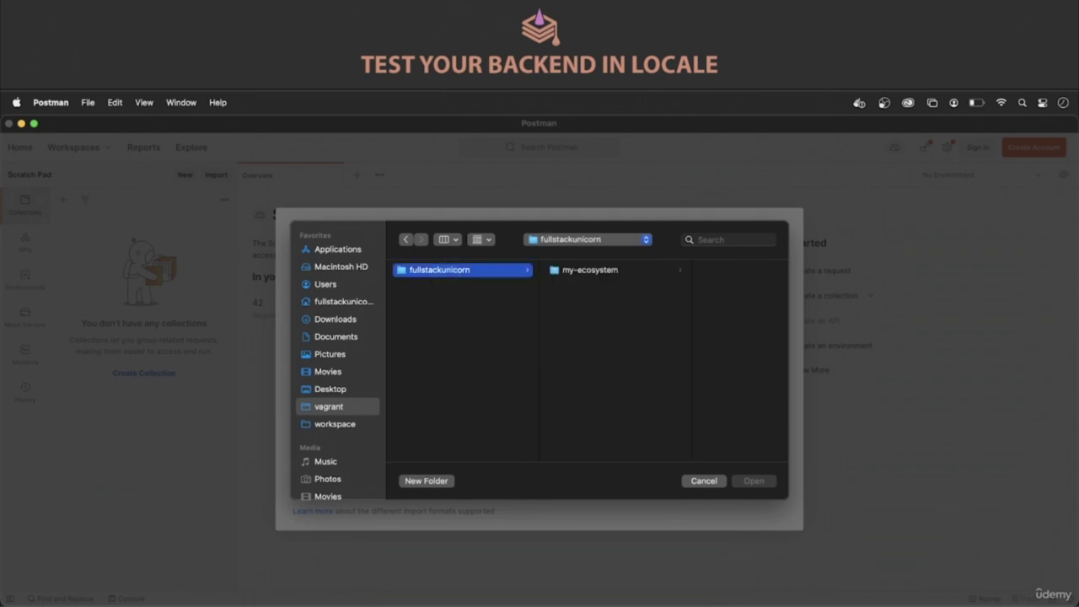
pyautogui.click(573, 269)
pyautogui.click(674, 283)
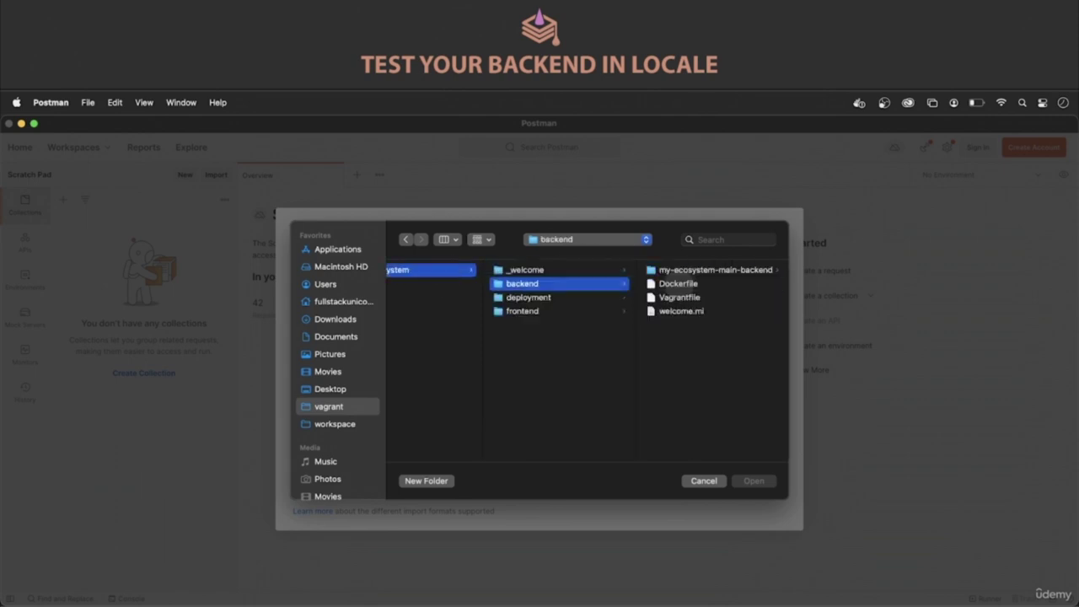
pyautogui.click(715, 269)
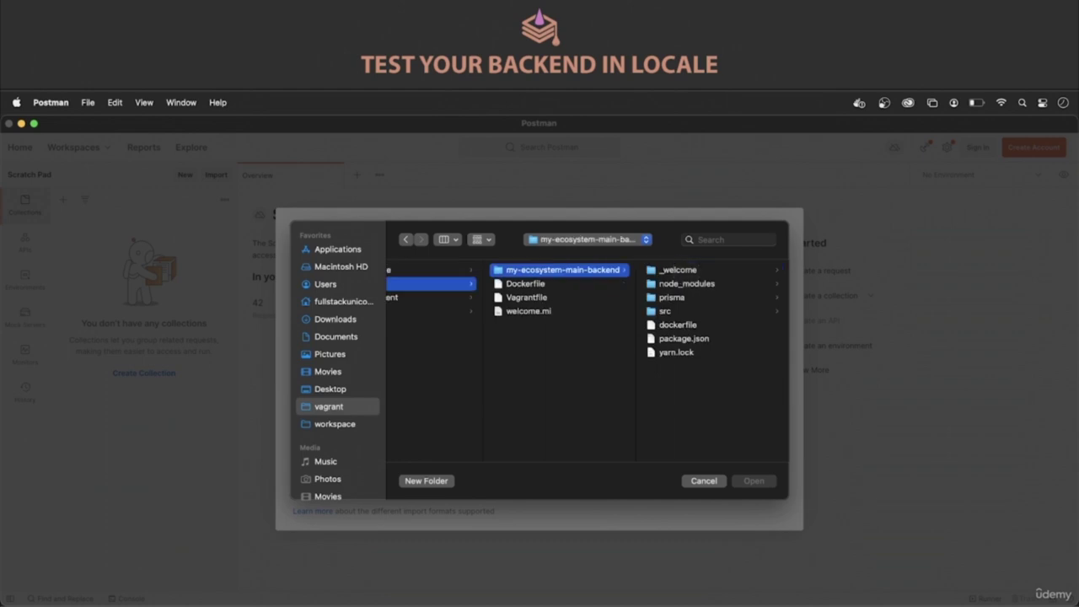
# Import _welcome/api/postman/collection.json and expand the ecosystem-main-backend collection
pyautogui.click(682, 269)
pyautogui.click(674, 269)
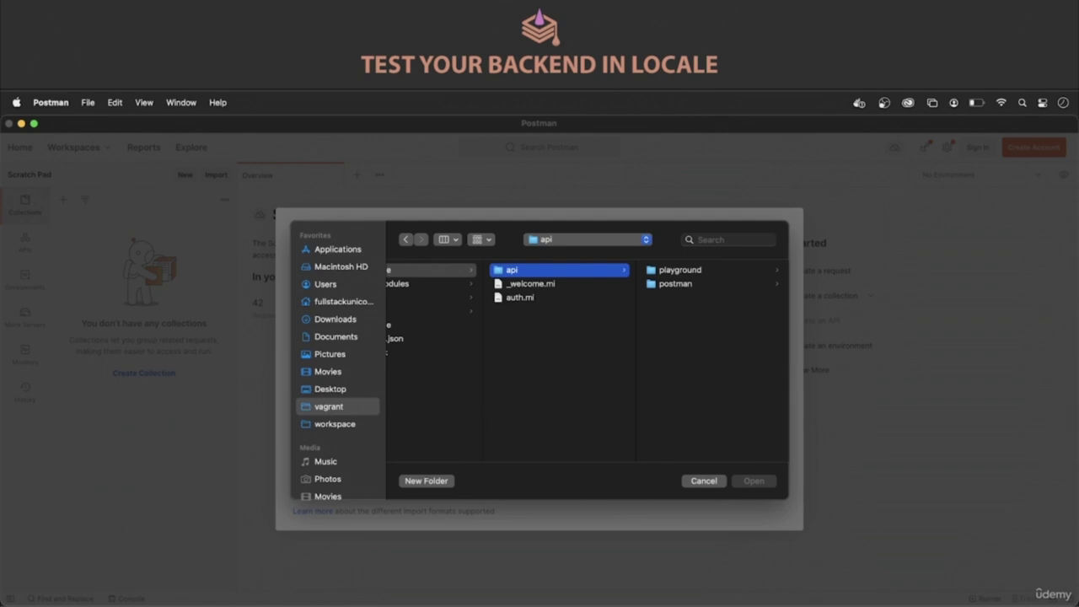
pyautogui.click(685, 284)
pyautogui.click(685, 270)
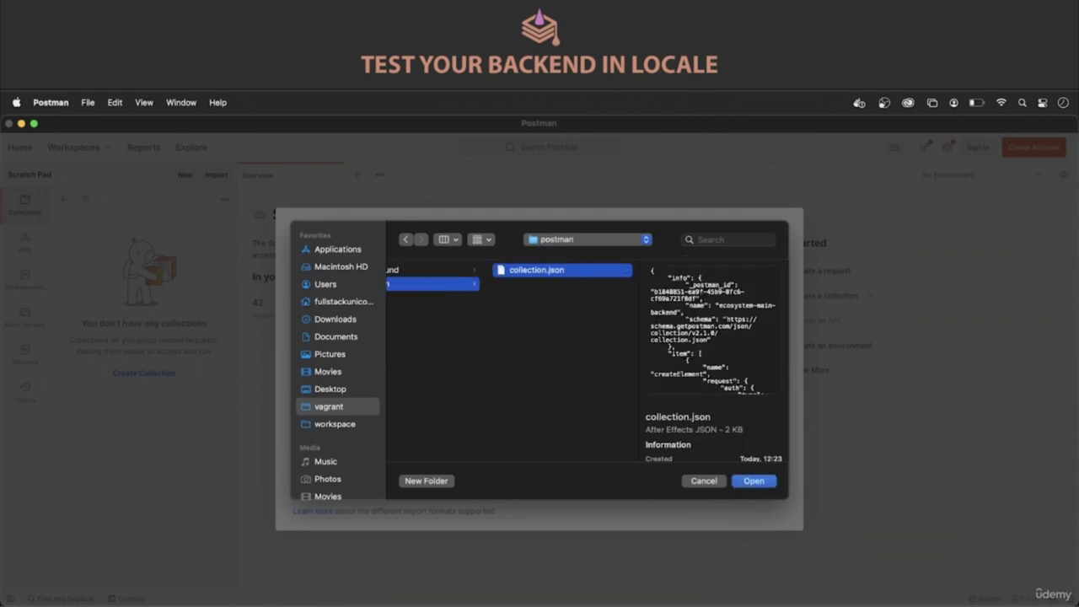
pyautogui.press('Return')
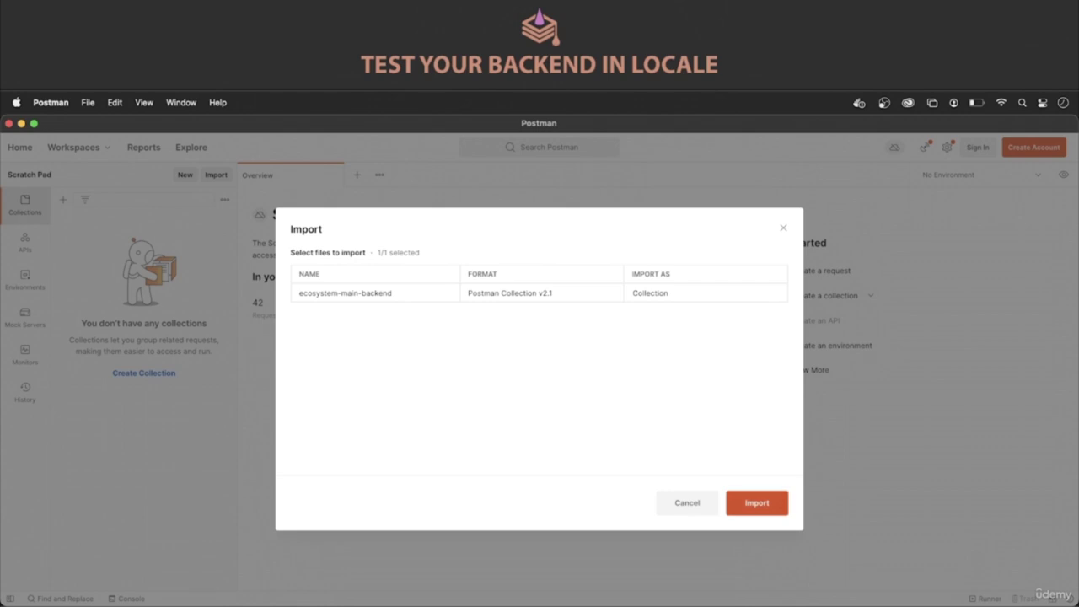
pyautogui.click(757, 502)
pyautogui.click(119, 220)
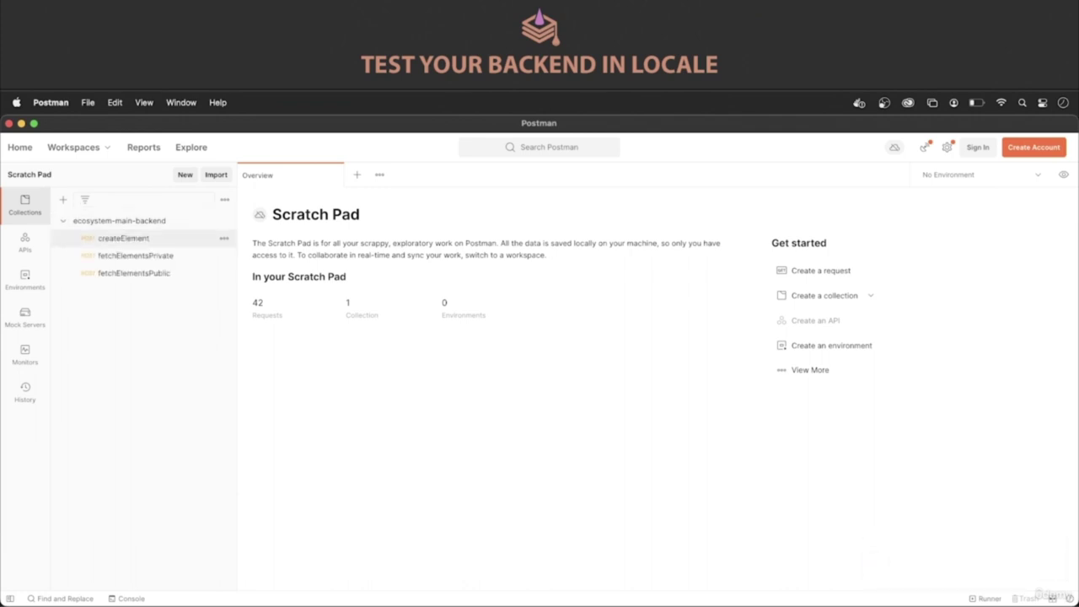
# Send the createElement mutation from its GraphQL body to create a private element
pyautogui.click(123, 238)
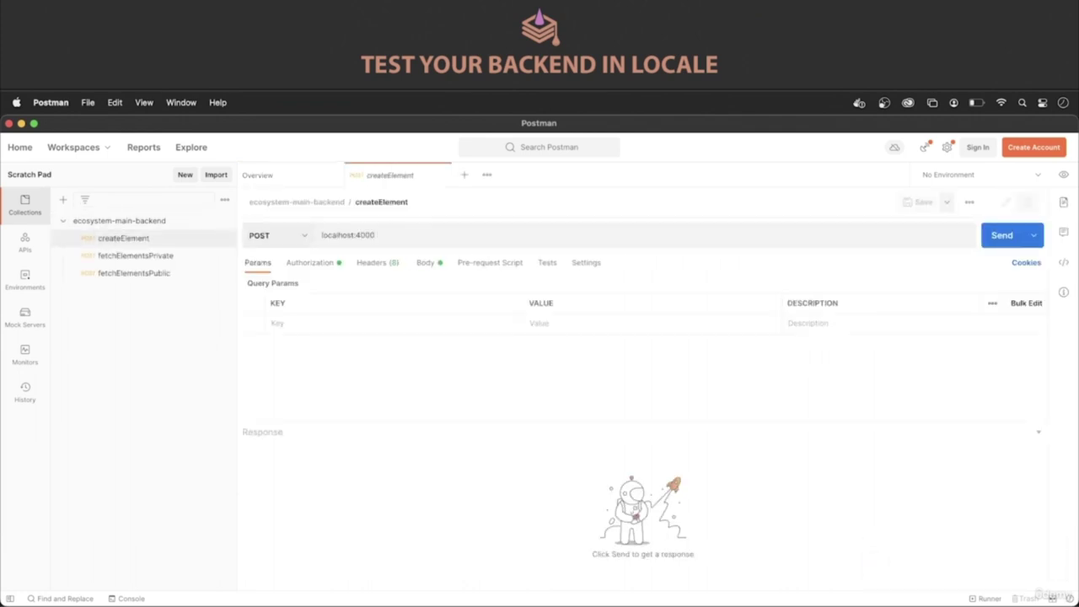
pyautogui.click(424, 262)
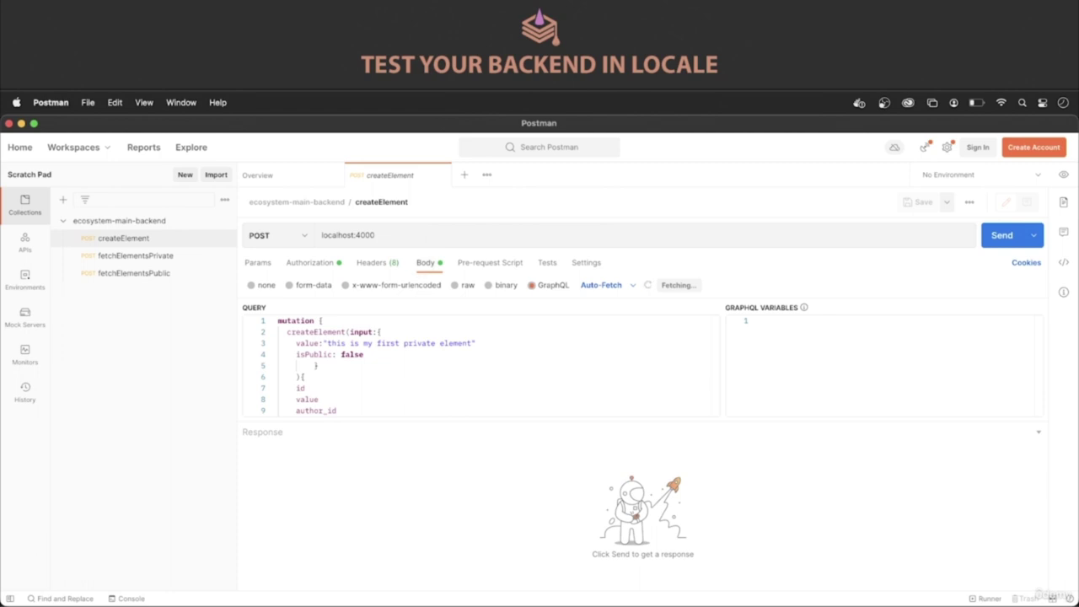
pyautogui.scroll(-2, 480, 365)
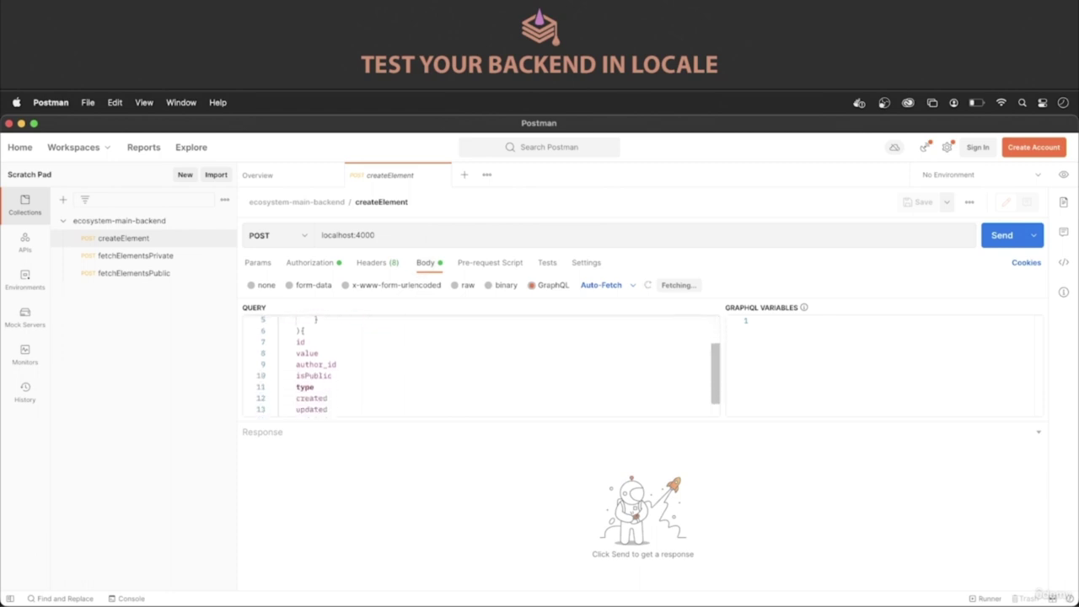
pyautogui.scroll(2, 480, 365)
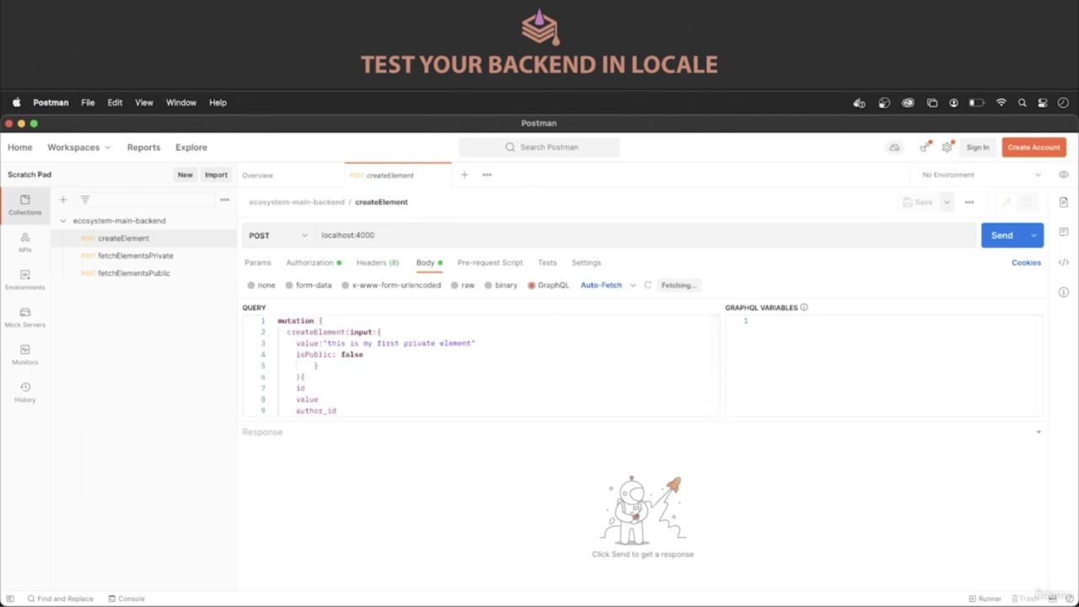
pyautogui.click(1001, 236)
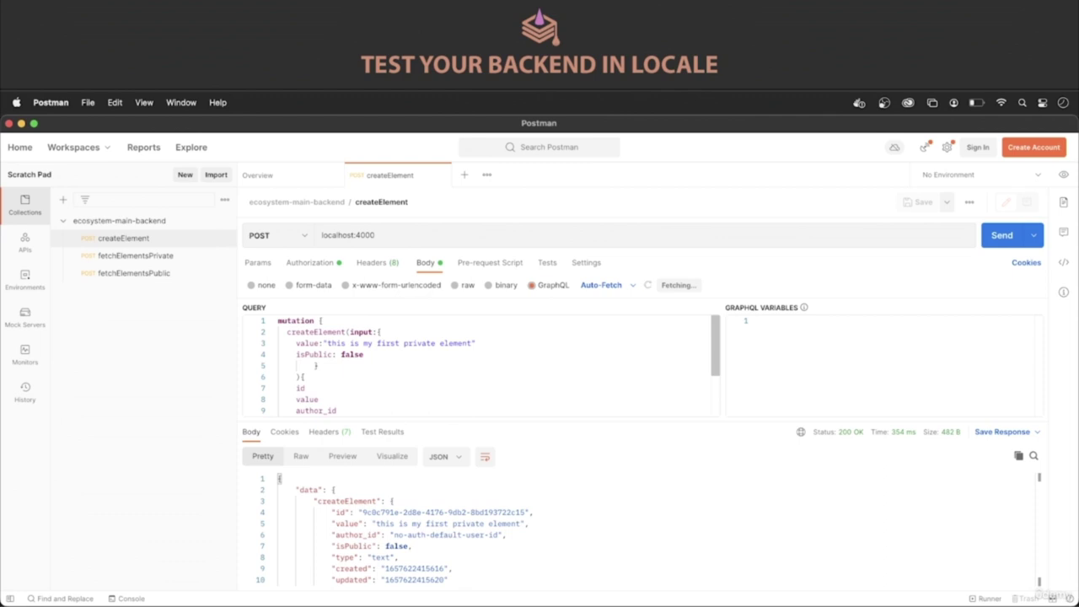
# Change the value to public and isPublic to true, then resend to create a public element
pyautogui.doubleClick(420, 343)
pyautogui.write('public')
pyautogui.doubleClick(353, 355)
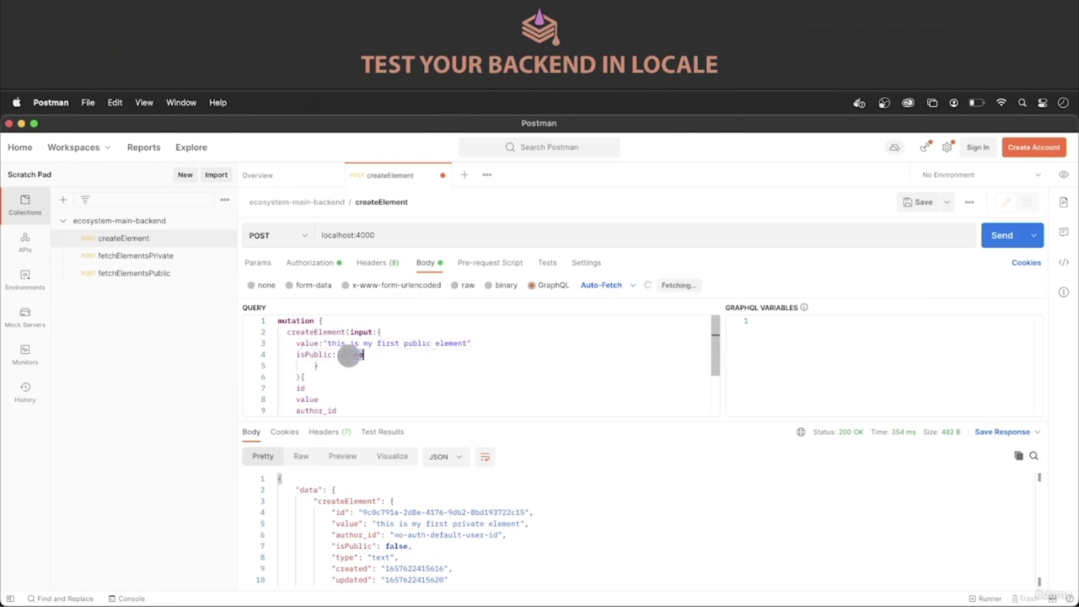
pyautogui.write('true')
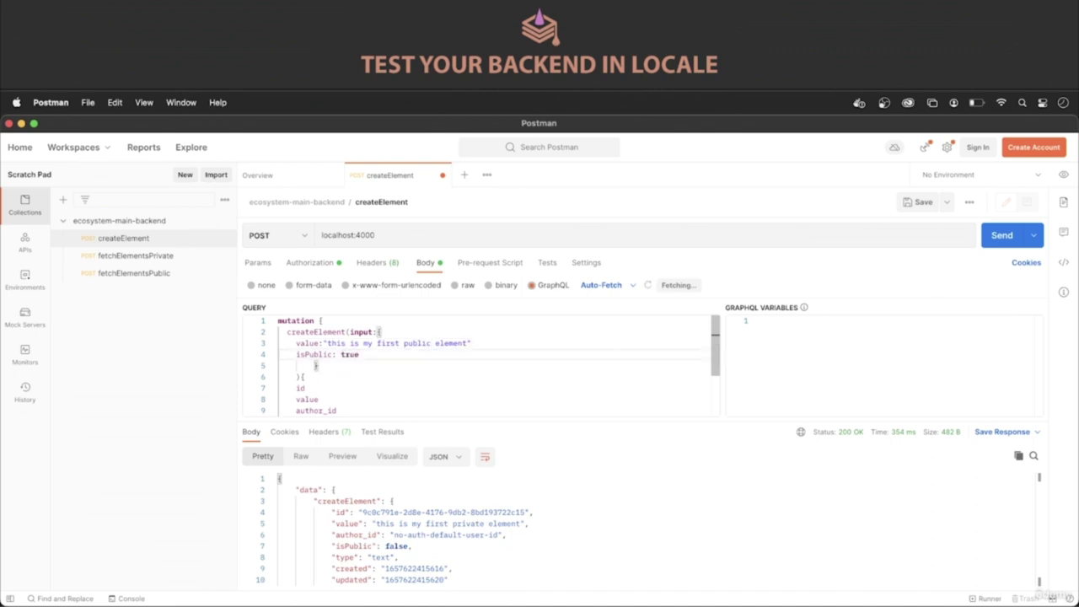
pyautogui.click(998, 238)
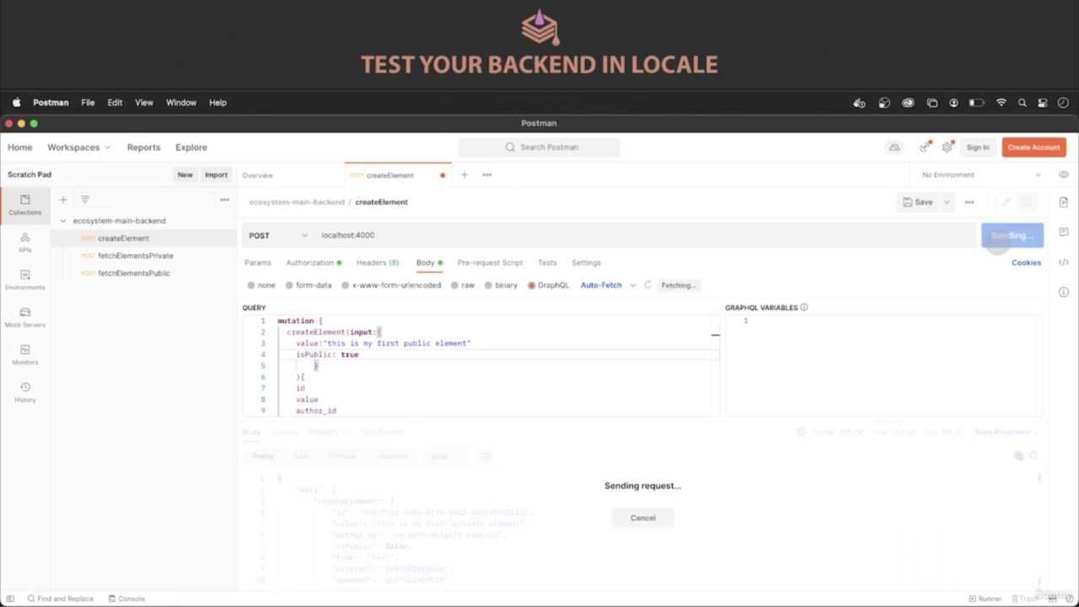
pyautogui.click(133, 273)
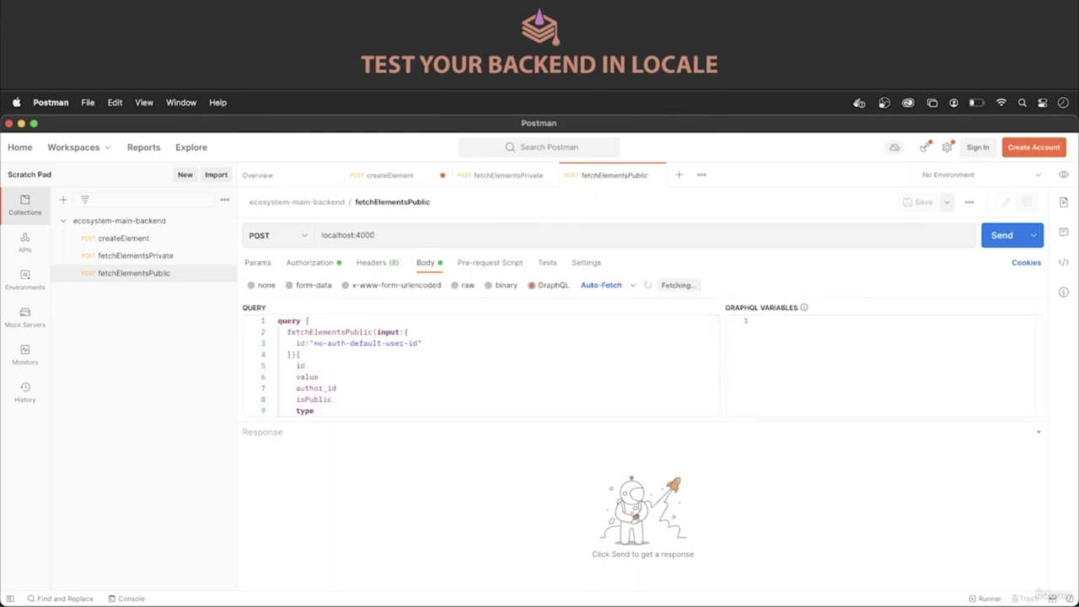
# Send the fetchElementsPublic query, then go to Postbird's username field
pyautogui.press('super+Return')
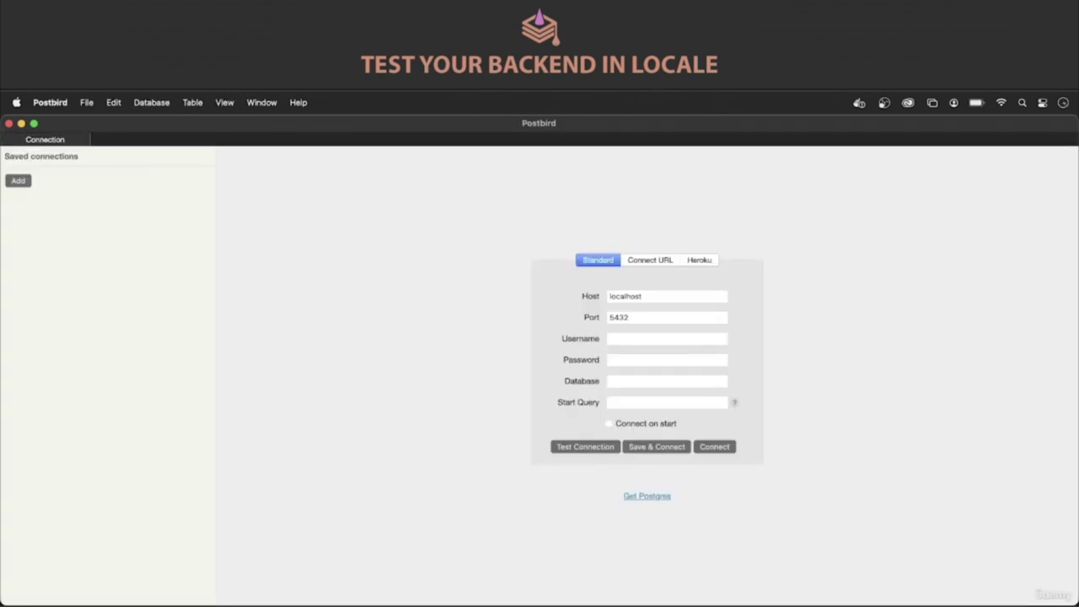
pyautogui.click(666, 337)
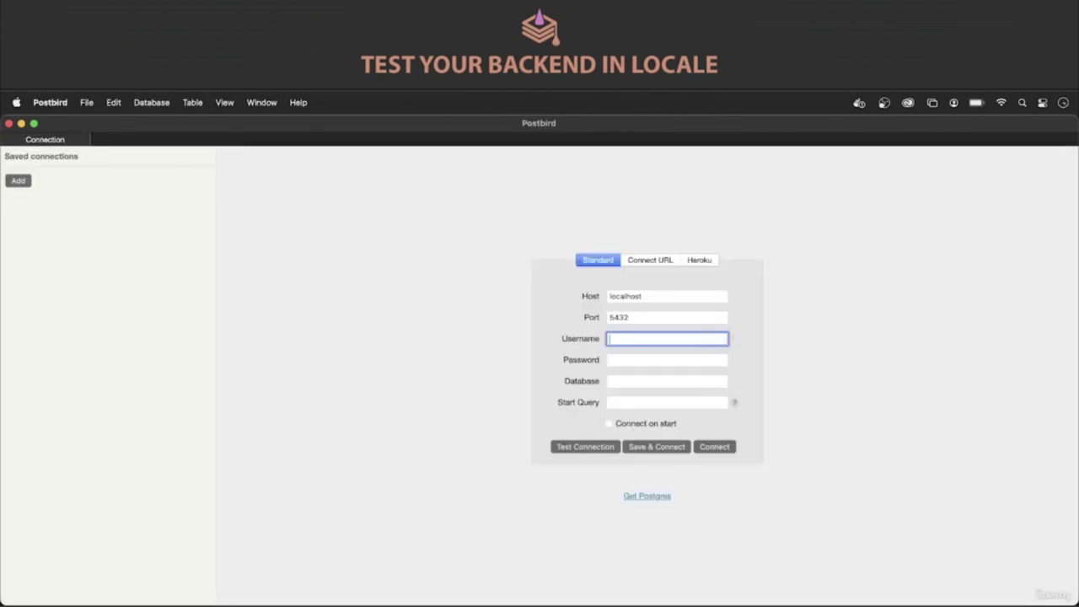
# Enter the database username and password, test the connection, and connect to localhost:5432
pyautogui.write('vagrant')
pyautogui.click(712, 360)
pyautogui.write('vagrant')
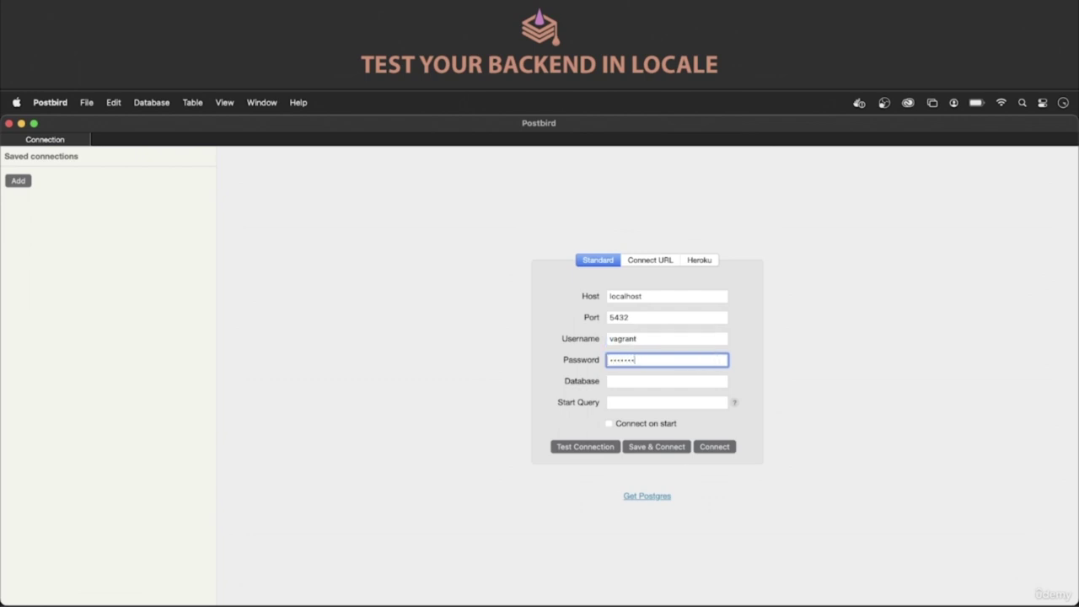
pyautogui.click(585, 446)
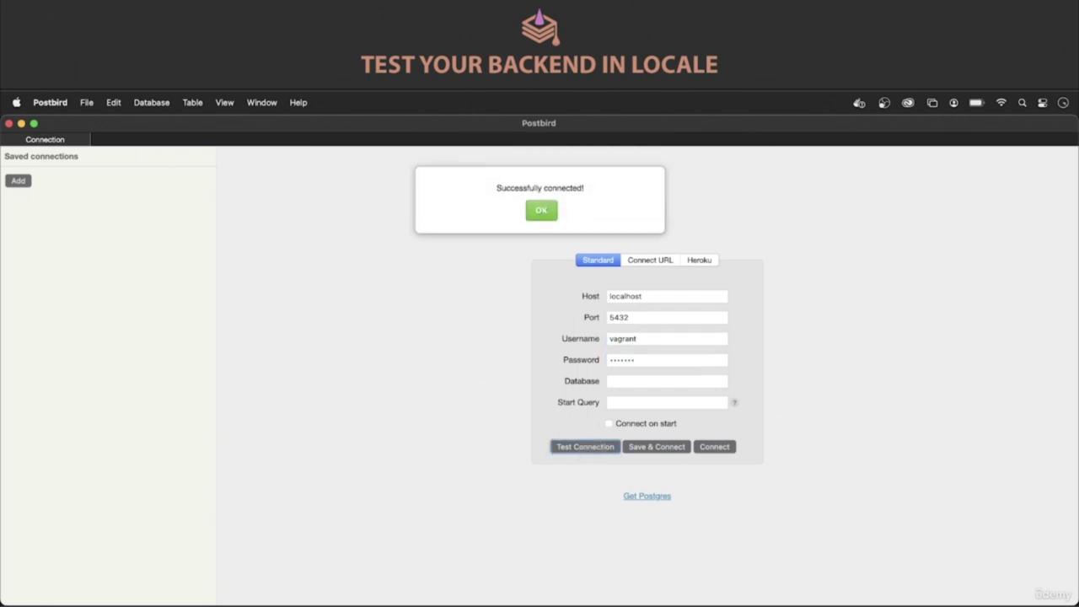
pyautogui.press('Return')
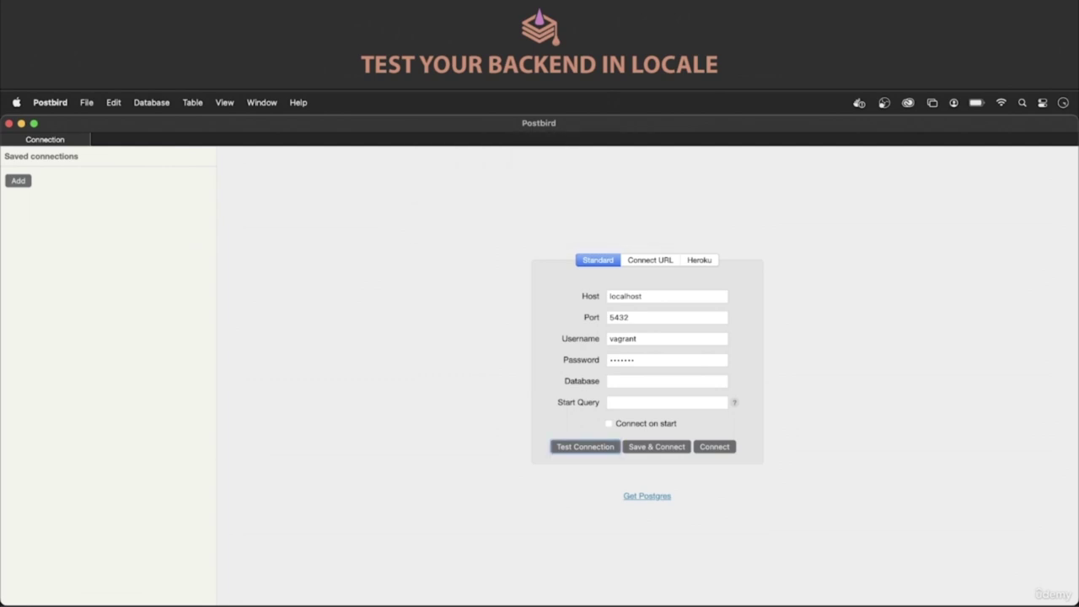
pyautogui.click(712, 445)
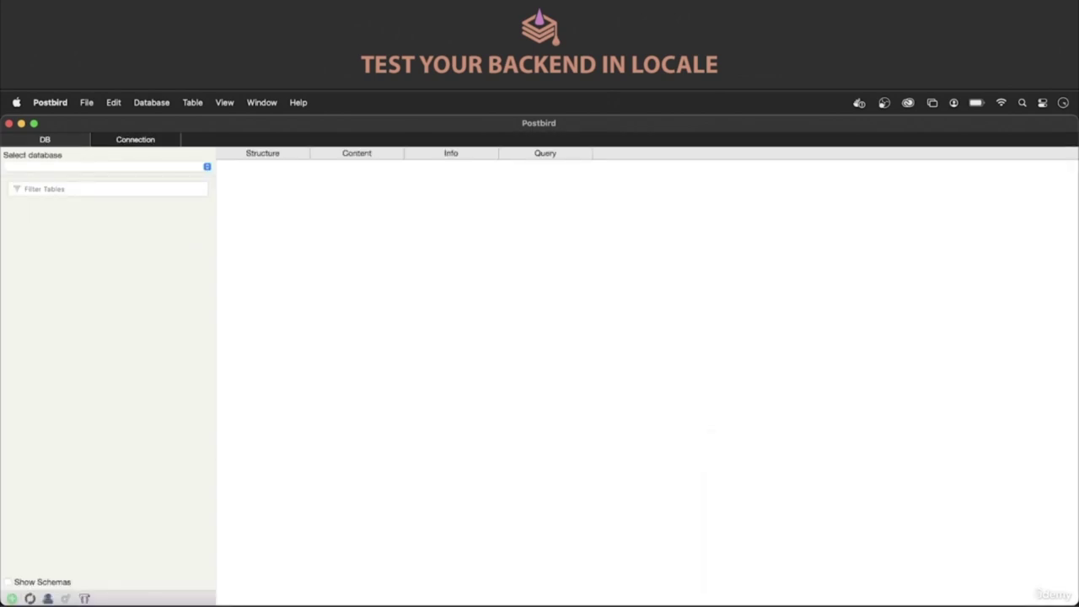
# Open the MainLocal database's Element table contents and inspect the private and public rows
pyautogui.click(113, 166)
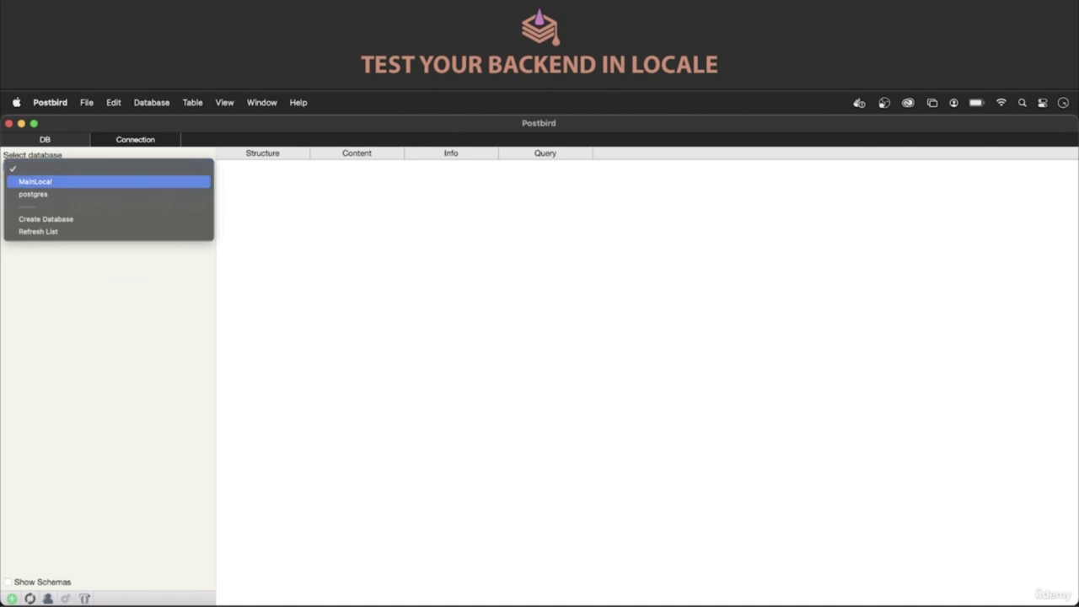
pyautogui.click(101, 181)
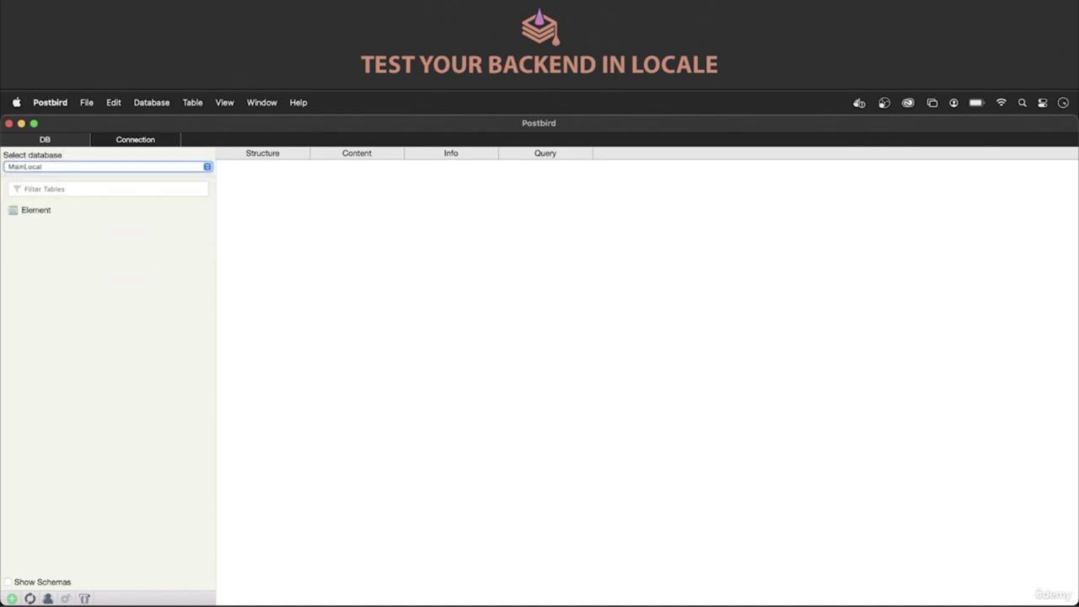
pyautogui.click(37, 210)
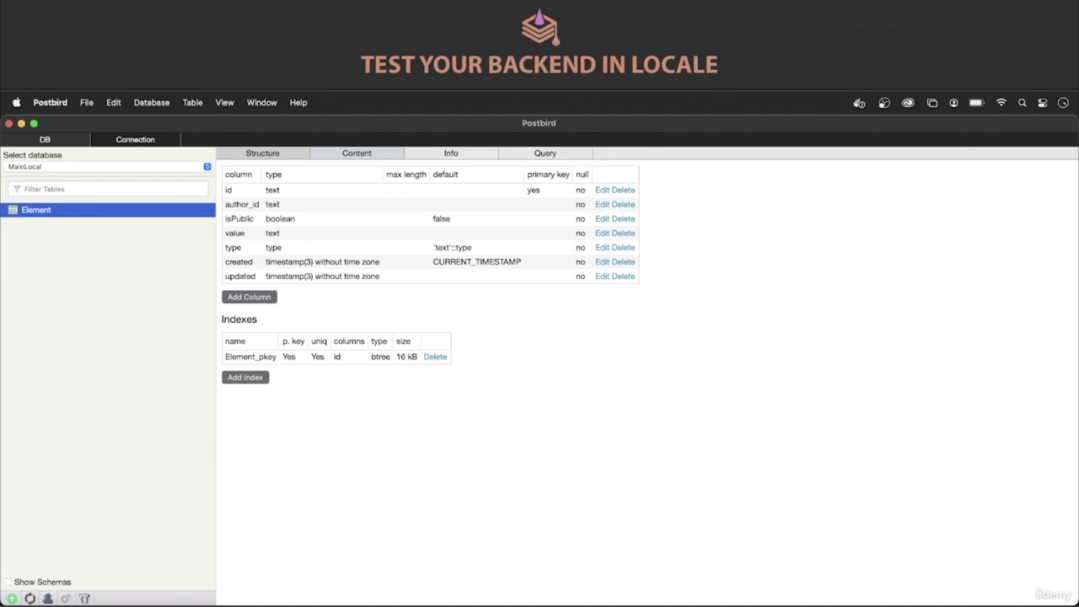
pyautogui.click(353, 152)
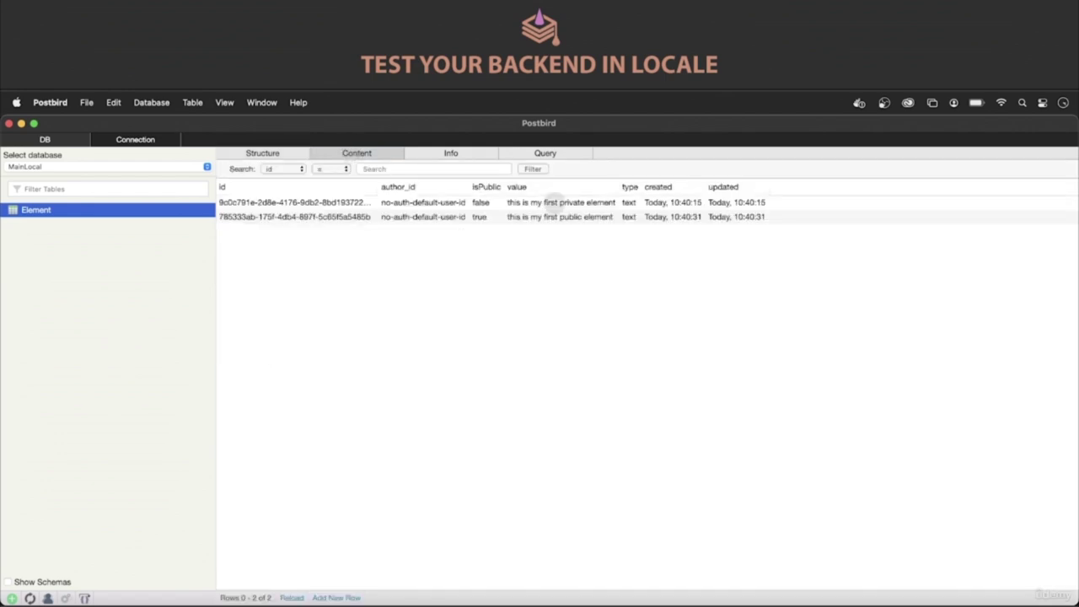
pyautogui.click(553, 202)
pyautogui.click(553, 216)
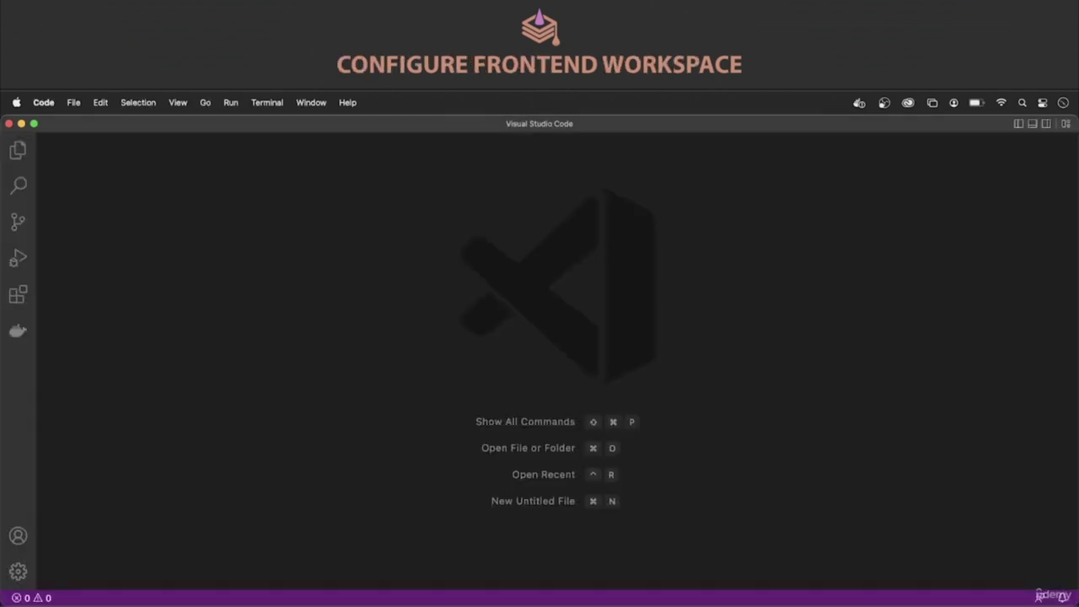
# Open the vagrant/fullstackunicorn/my-ecosystem/frontend folder and display welcome.mi
pyautogui.click(73, 102)
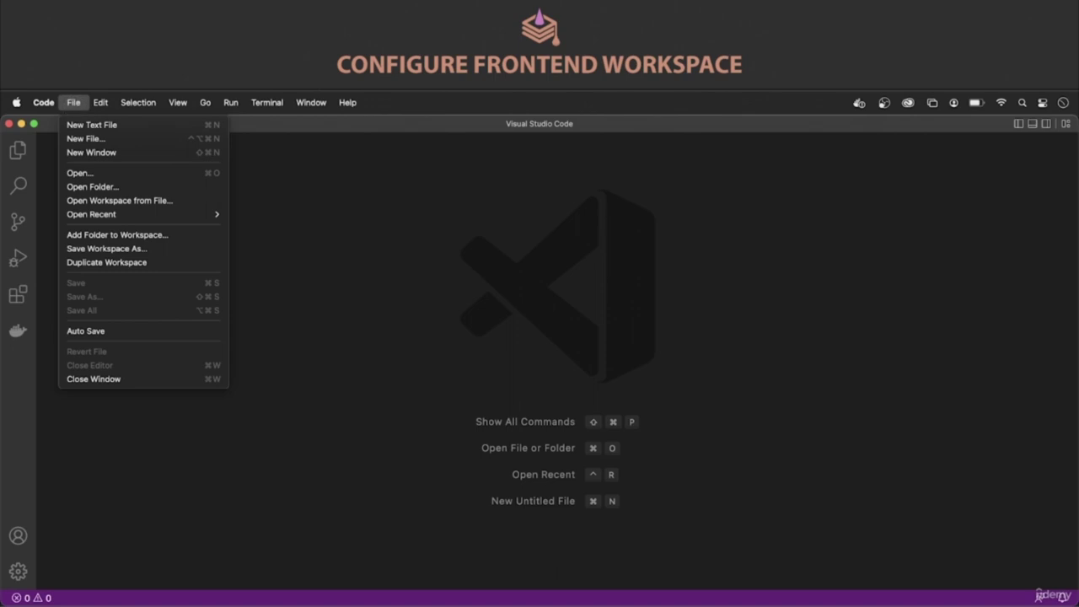
pyautogui.click(89, 186)
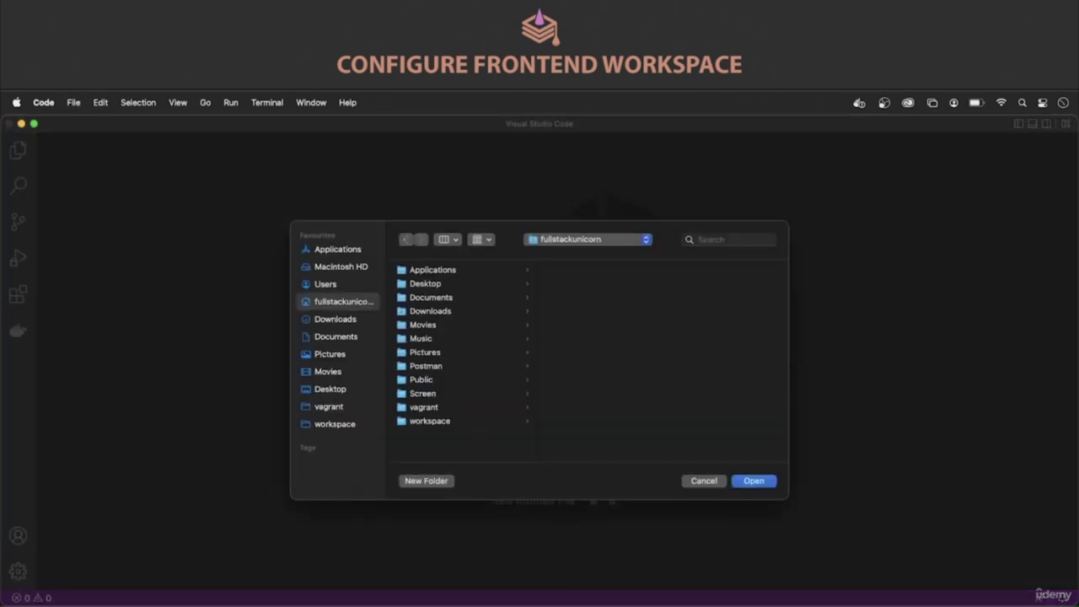
pyautogui.click(329, 406)
pyautogui.click(439, 270)
pyautogui.click(590, 271)
pyautogui.click(674, 311)
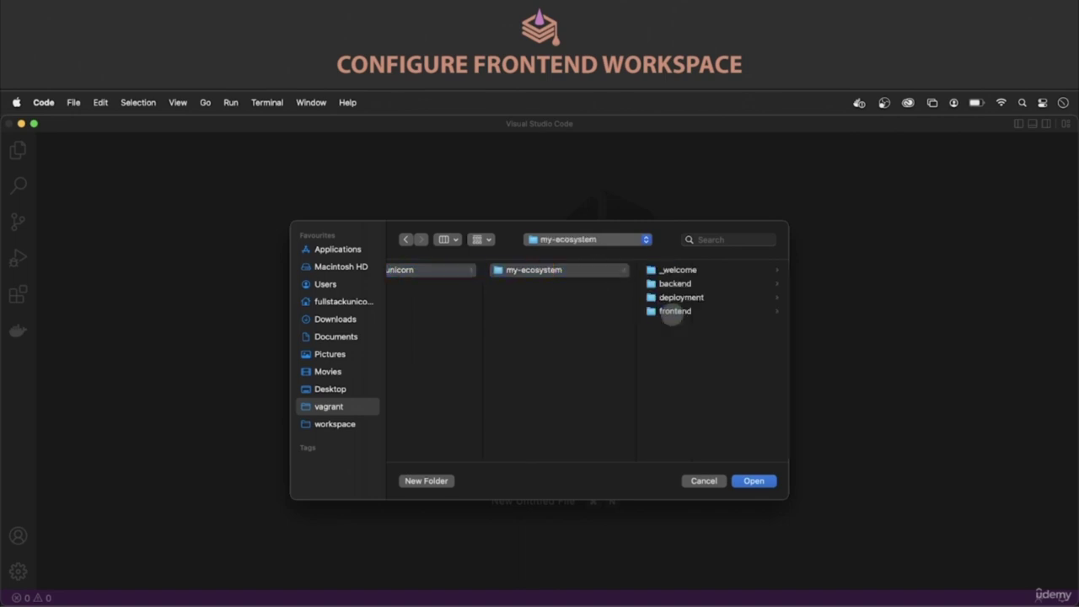
pyautogui.click(753, 480)
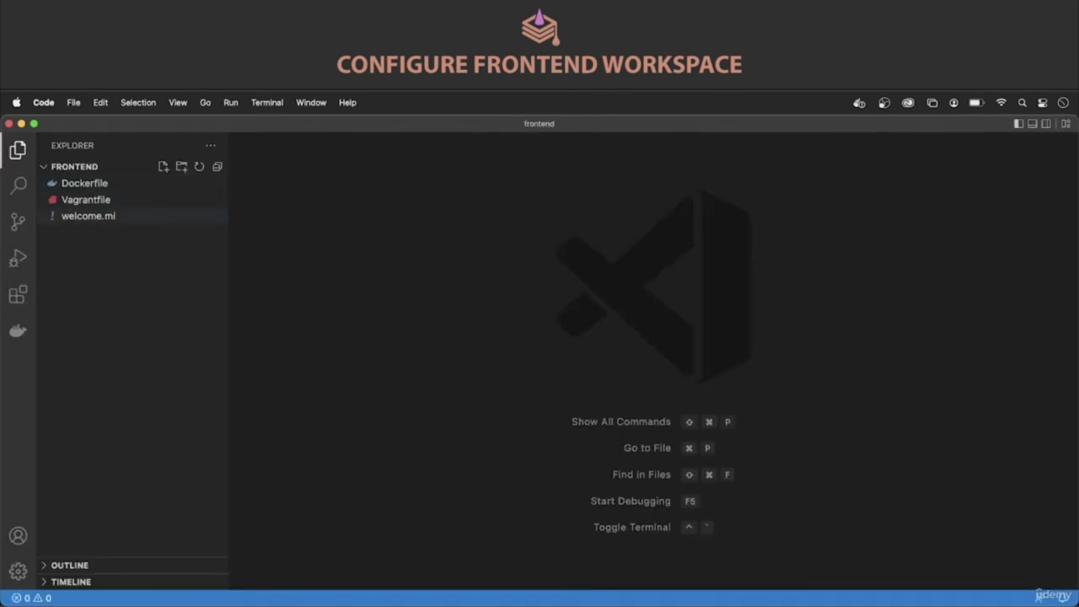
pyautogui.click(88, 216)
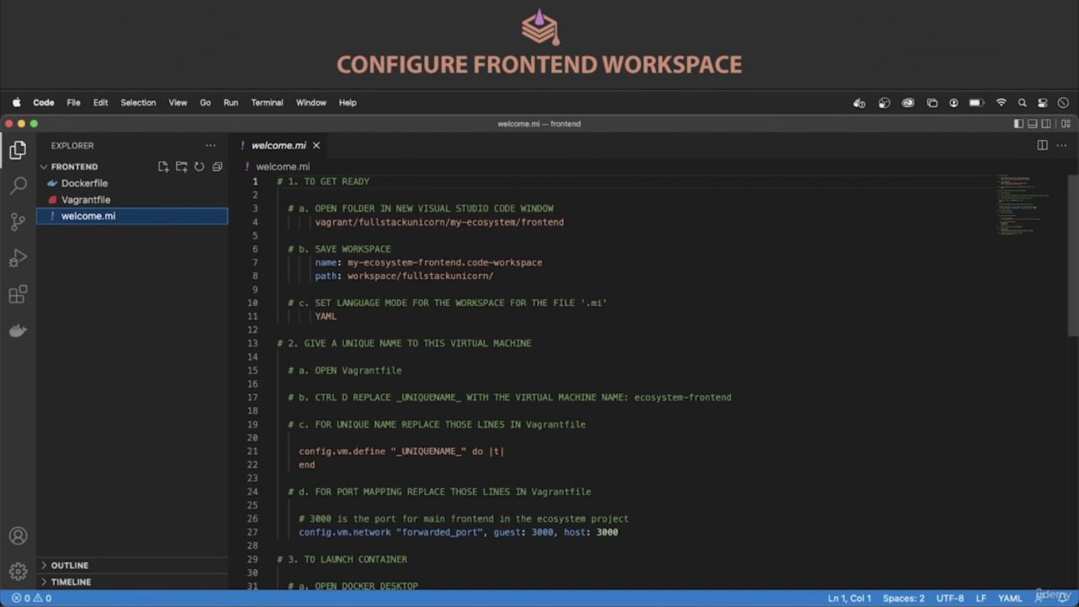
# Save the folder as the my-ecosystem-frontend workspace in workspace/fullstackunicorn
pyautogui.moveTo(543, 262); pyautogui.dragTo(347, 262)
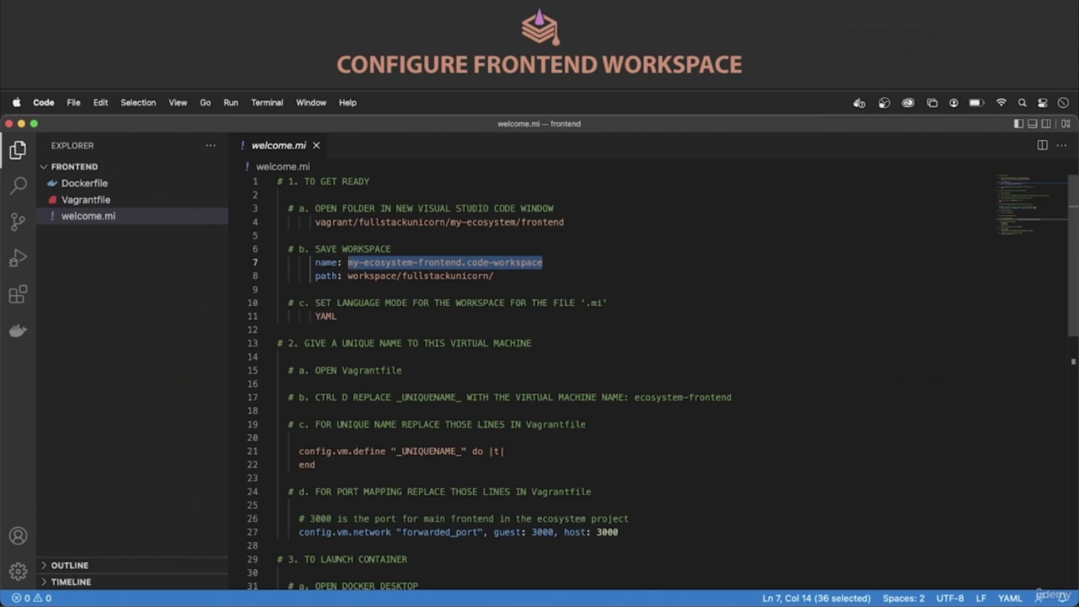
pyautogui.click(73, 102)
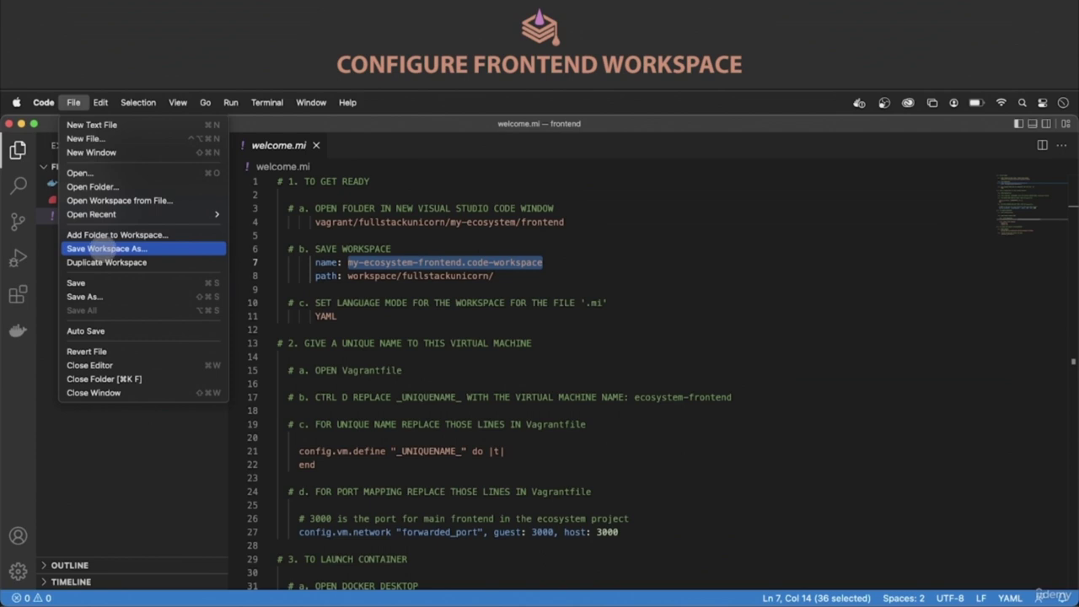
pyautogui.click(107, 248)
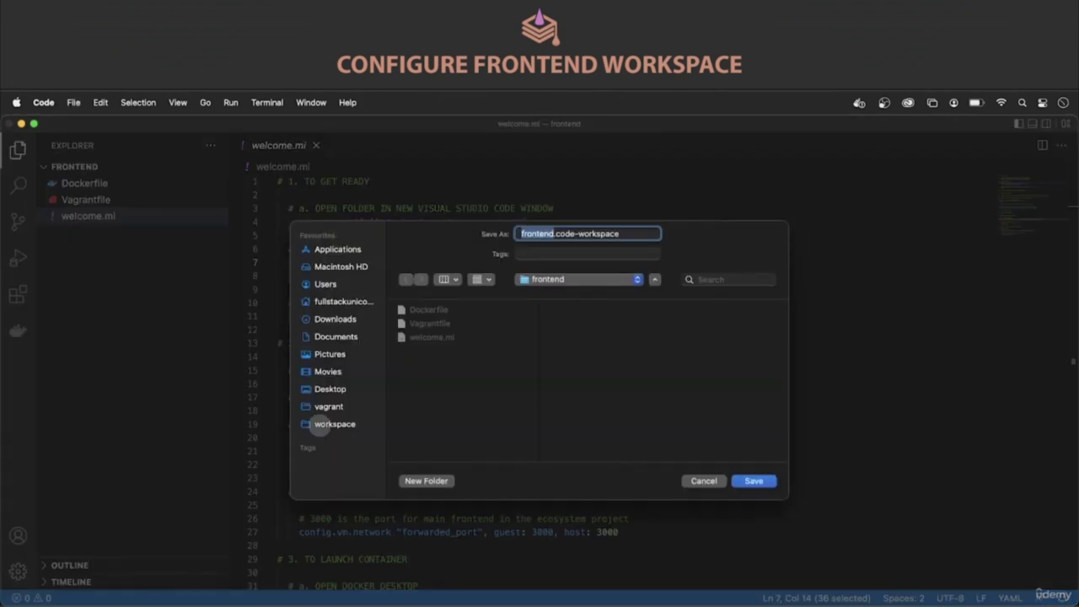
pyautogui.click(329, 424)
pyautogui.click(436, 310)
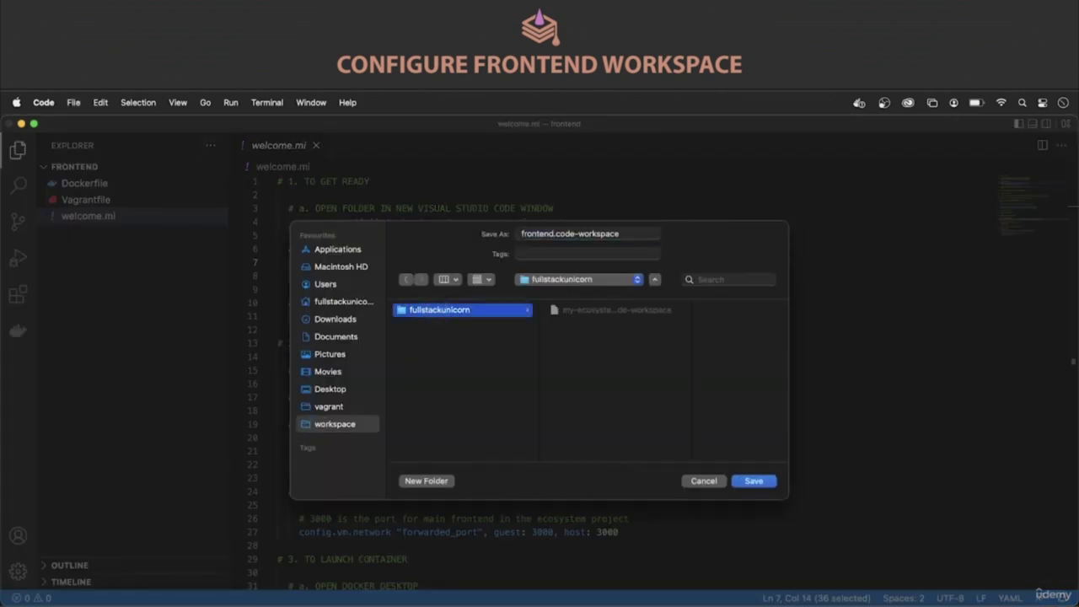
pyautogui.click(638, 234)
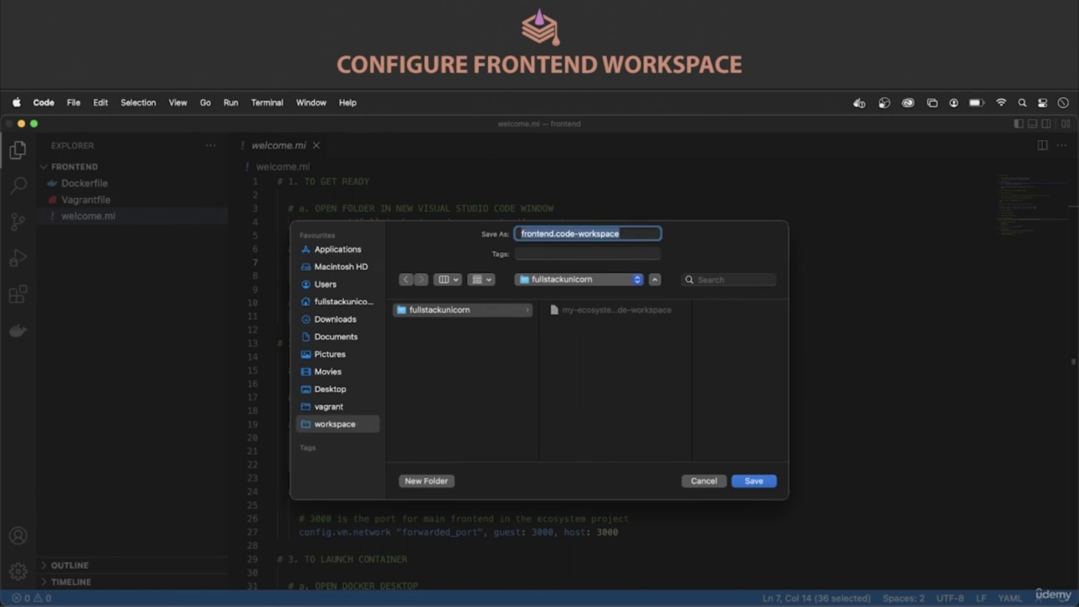
pyautogui.press('super+v')
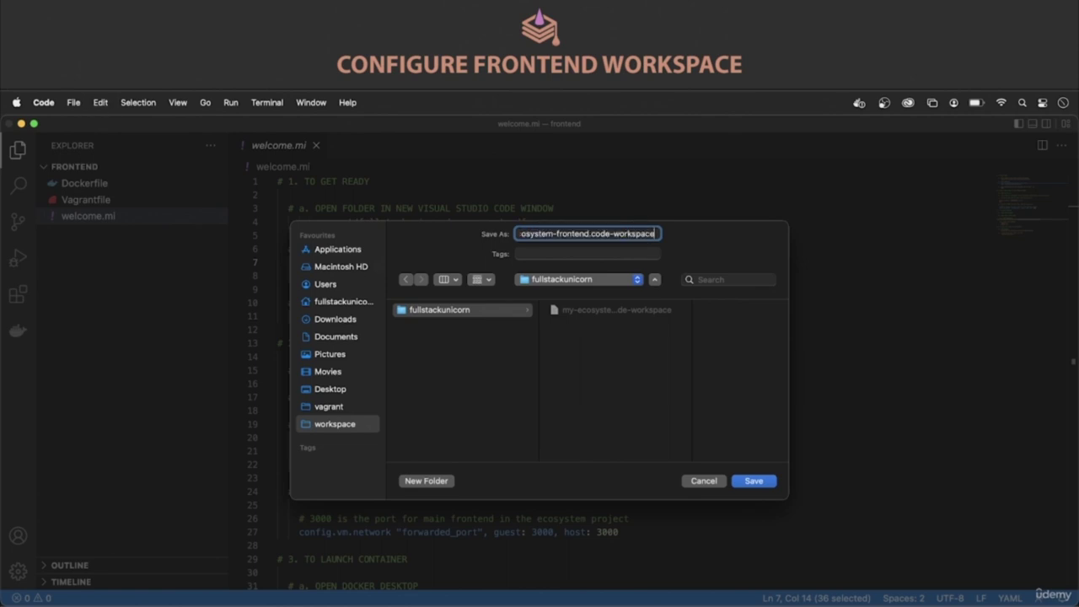
pyautogui.press('Return')
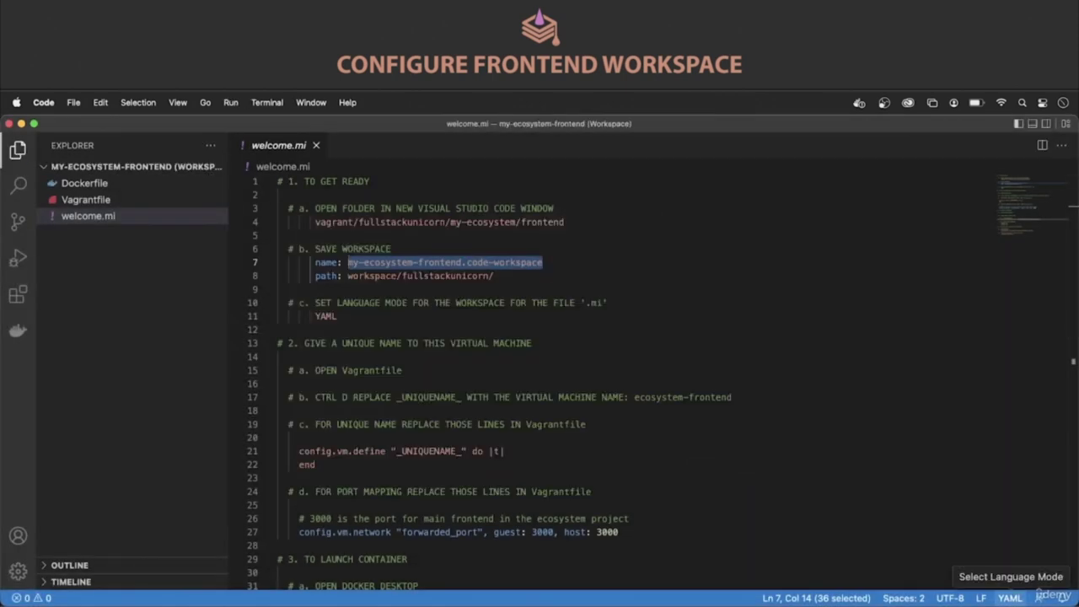
# Associate .mi files with the YAML language mode
pyautogui.click(1010, 597)
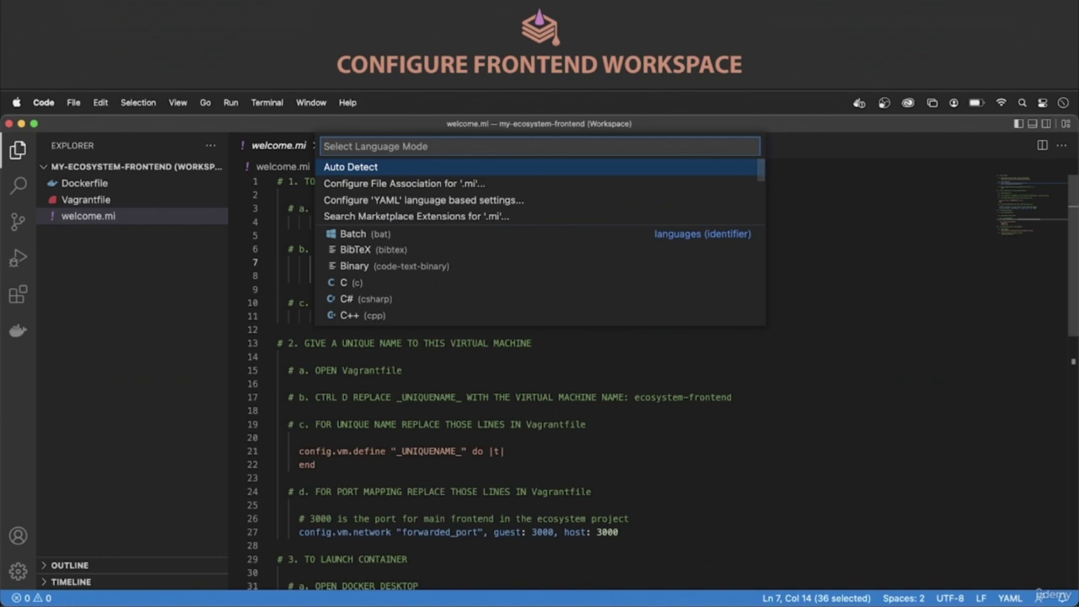
pyautogui.click(470, 183)
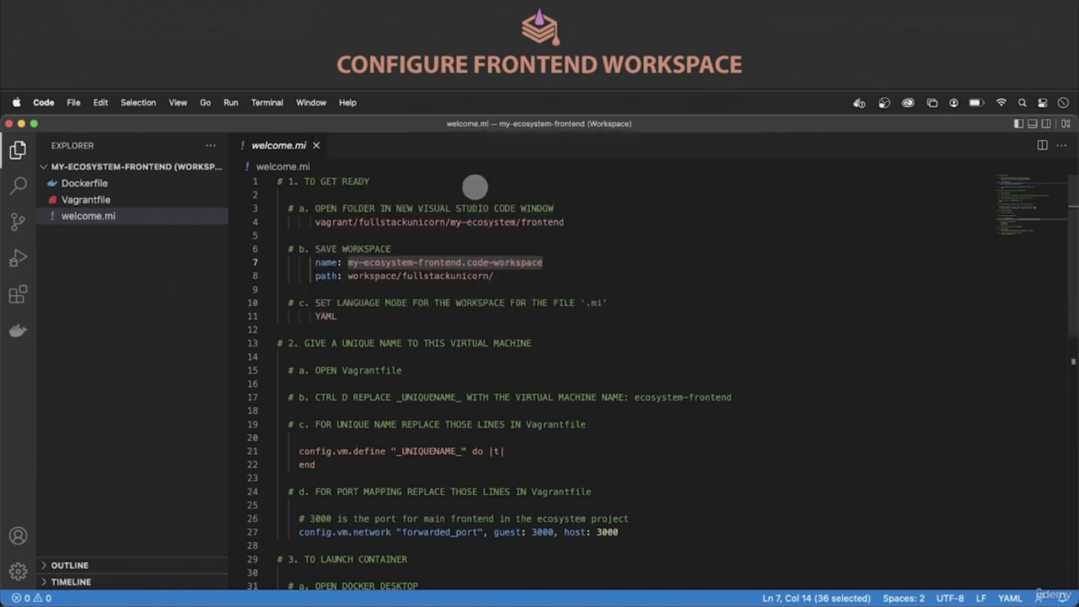
pyautogui.write('YAML')
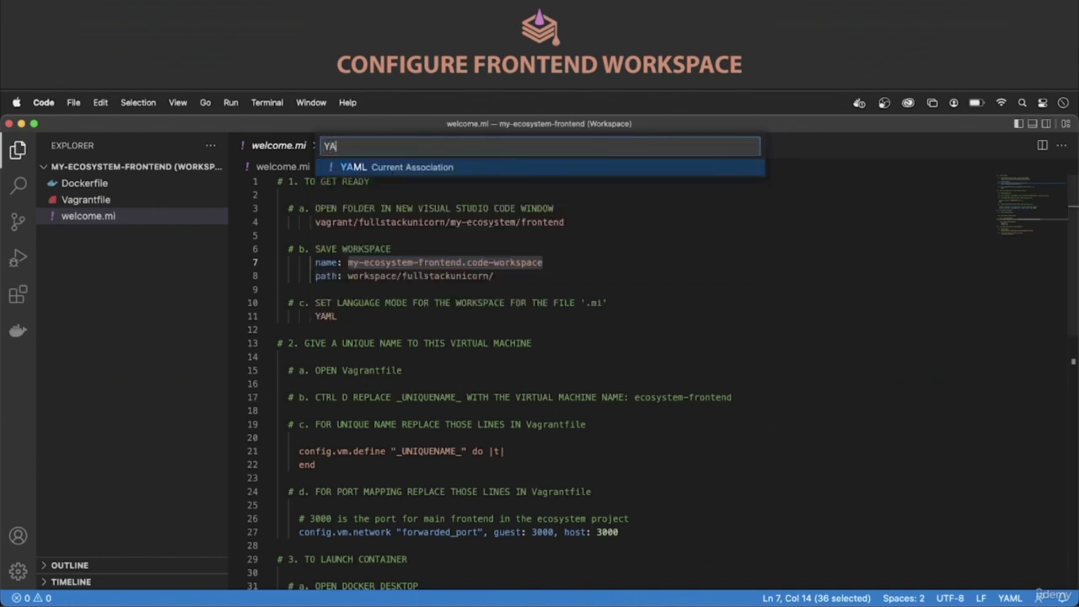
pyautogui.click(435, 166)
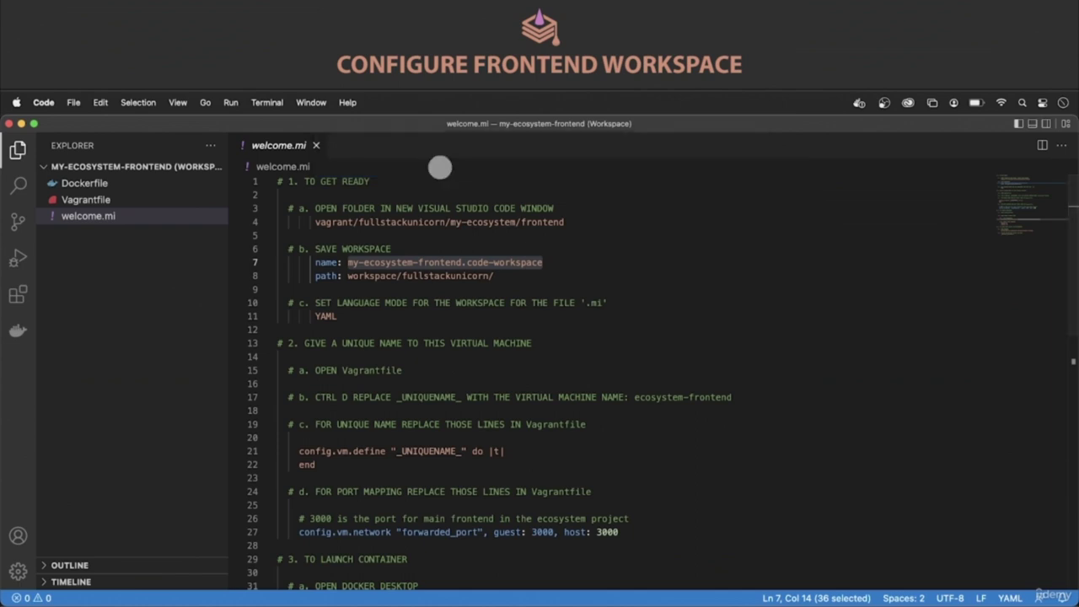
pyautogui.scroll(-2, 662, 382)
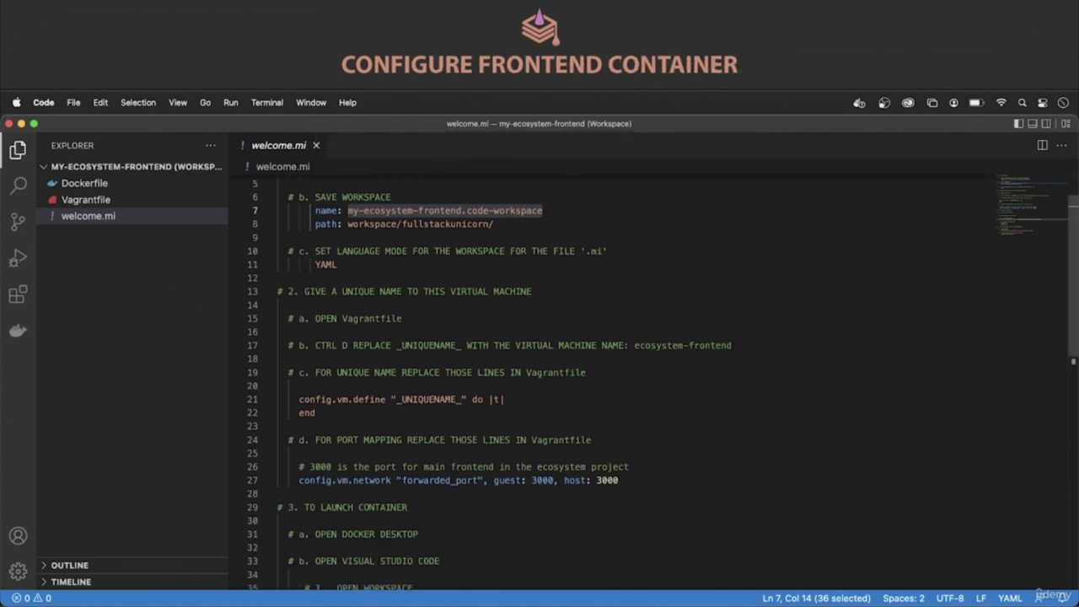
# Replace both _UNIQUENAME_ placeholders on lines 17 and 21 with ecosystem-frontend
pyautogui.scroll(-1, 663, 382)
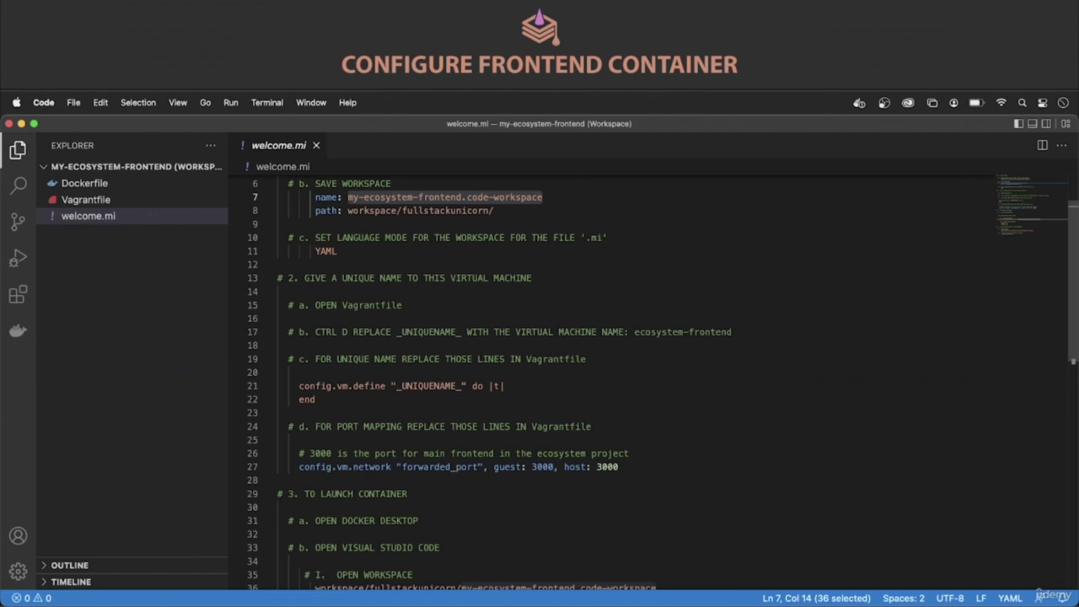
pyautogui.moveTo(732, 332); pyautogui.dragTo(634, 332)
pyautogui.press('super+c')
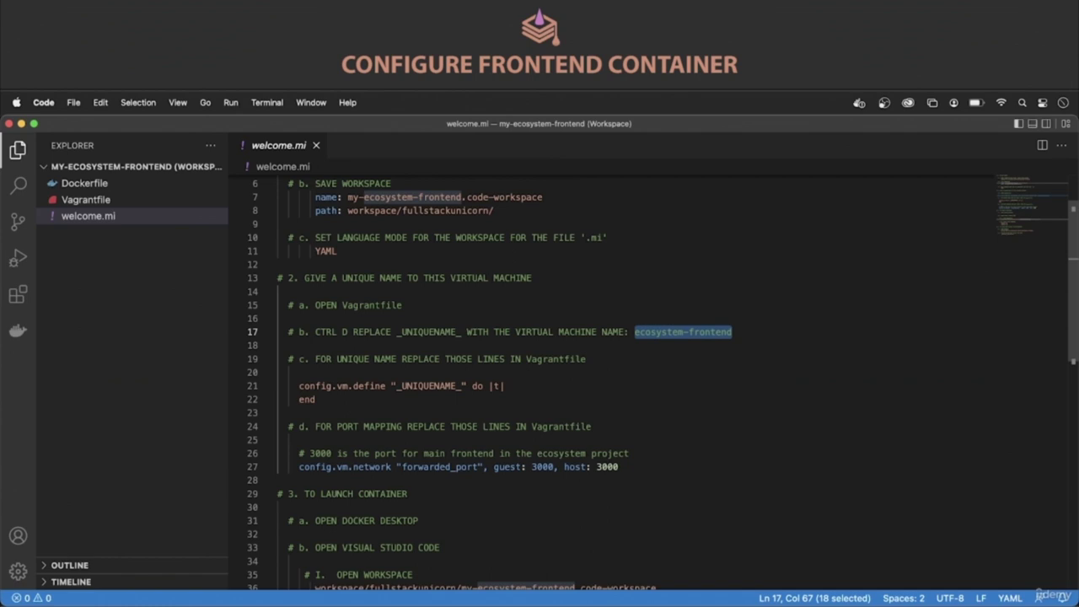
pyautogui.click(434, 331)
pyautogui.press('super+d')
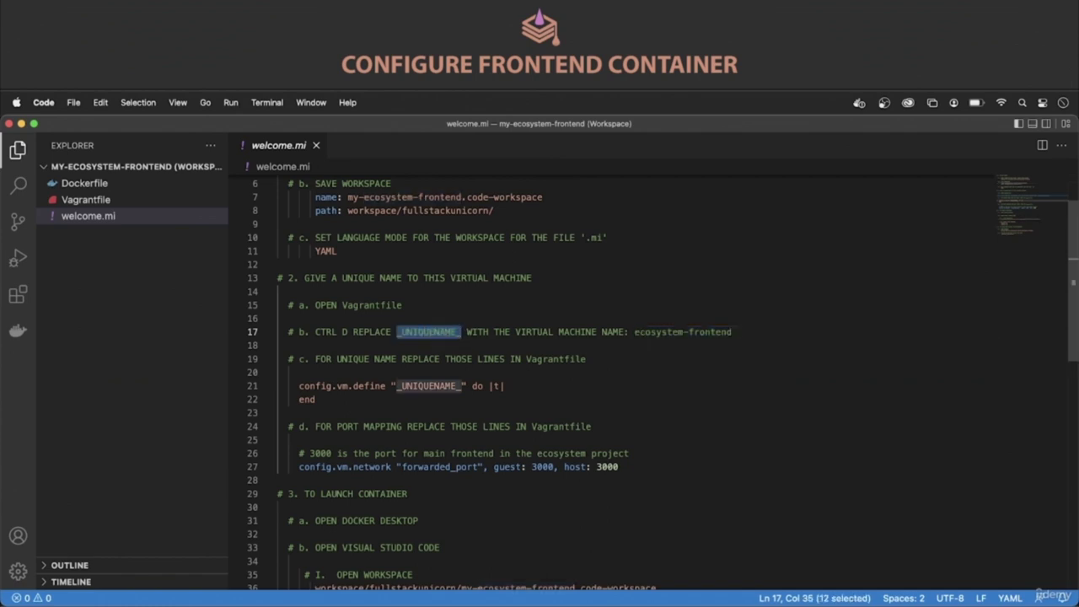
pyautogui.press('super+d')
pyautogui.press('super+v')
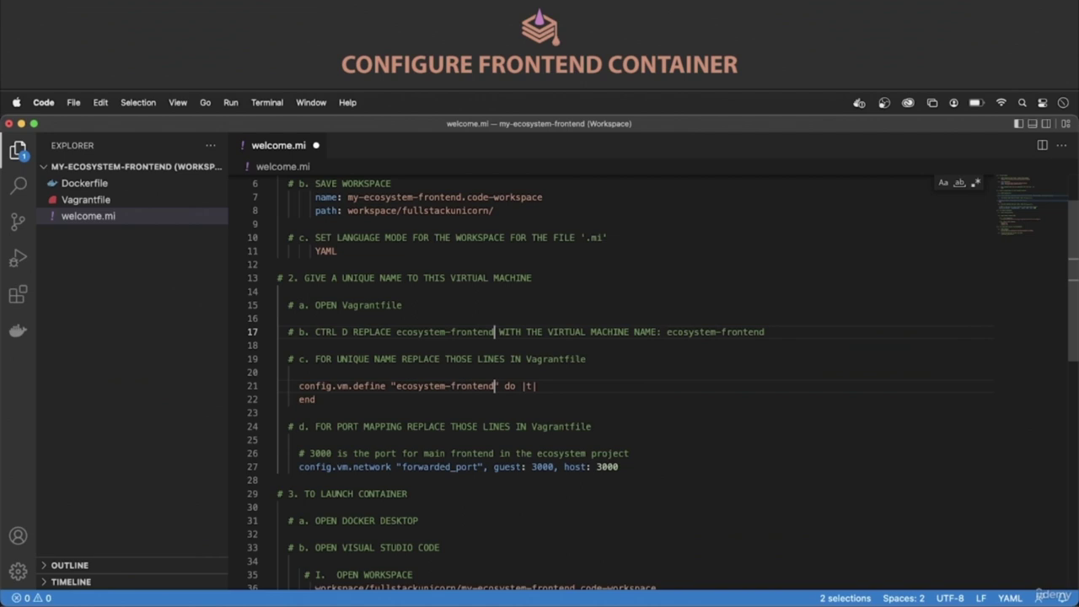
# Copy the define block from lines 21–22 and select Vagrantfile lines 6–7
pyautogui.moveTo(315, 398); pyautogui.dragTo(251, 386)
pyautogui.press('super+c')
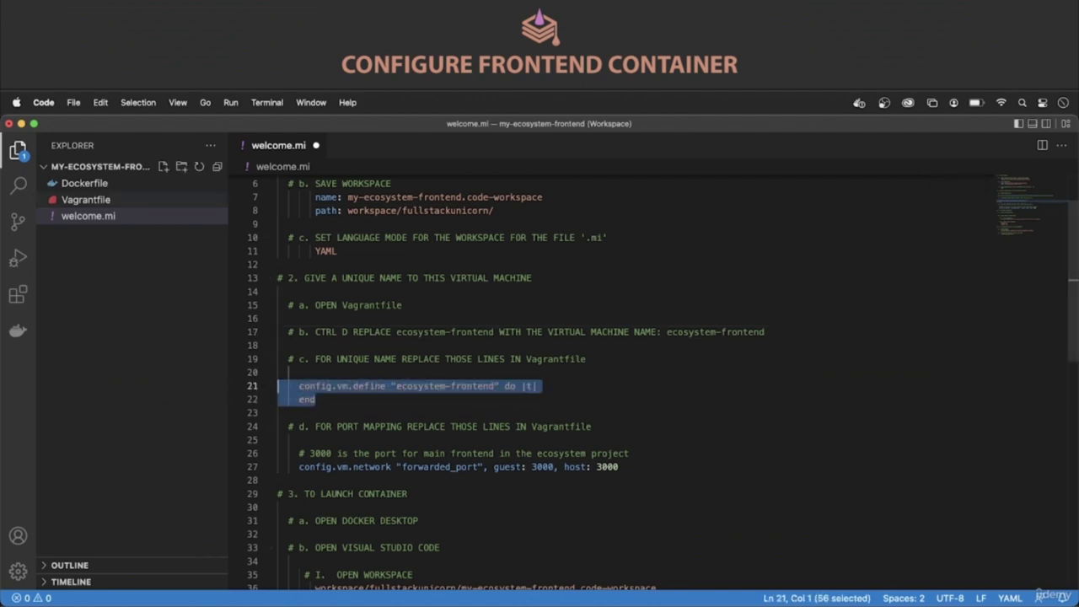
pyautogui.click(116, 203)
pyautogui.moveTo(316, 262); pyautogui.dragTo(253, 249)
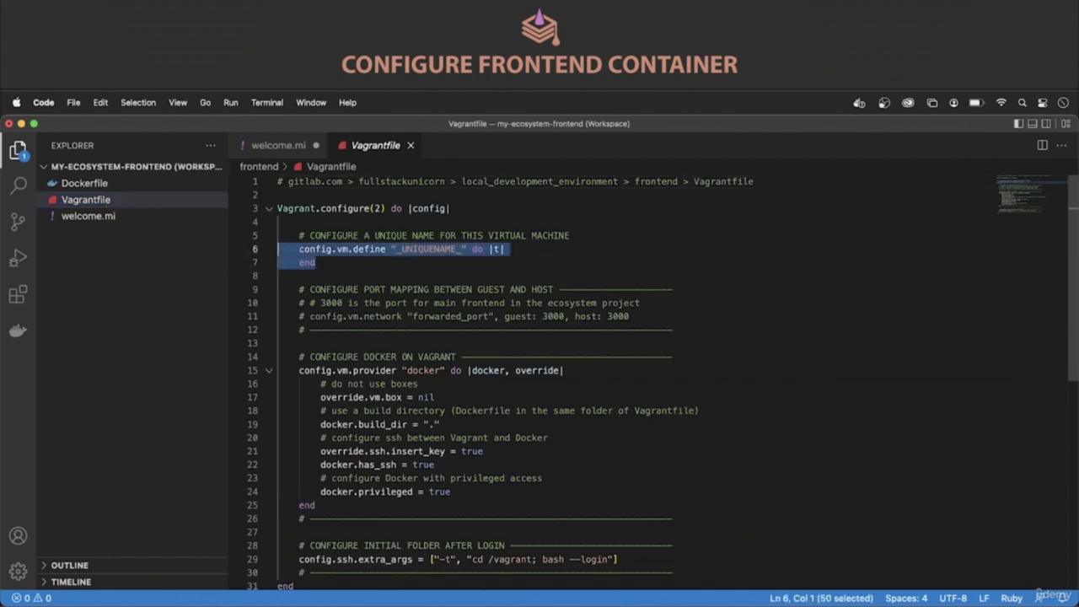
# Paste the ecosystem-frontend define block into the Vagrantfile and save it
pyautogui.press('super+v')
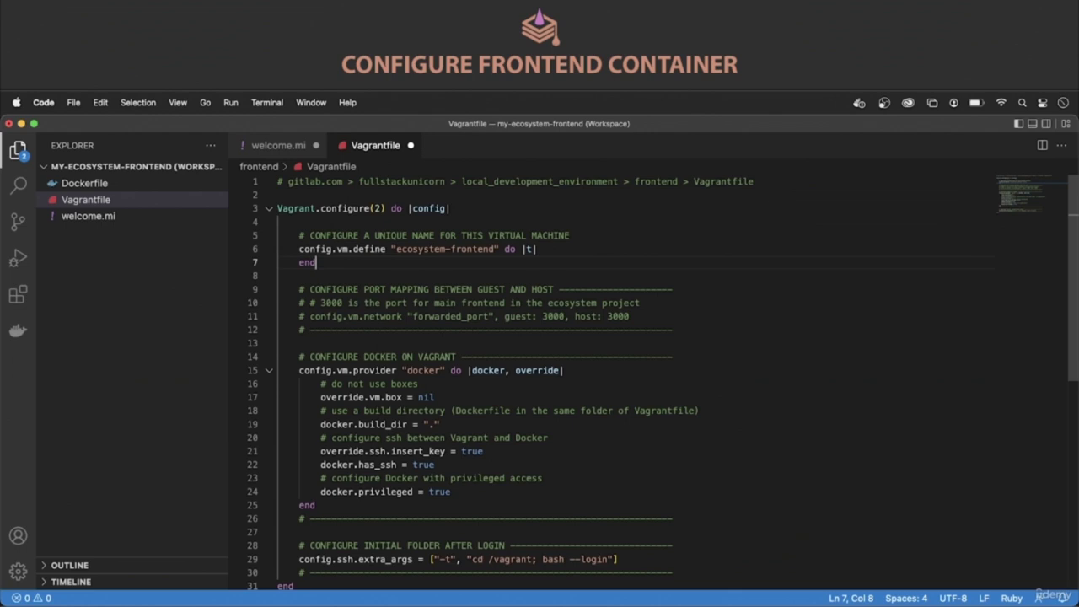
pyautogui.click(74, 102)
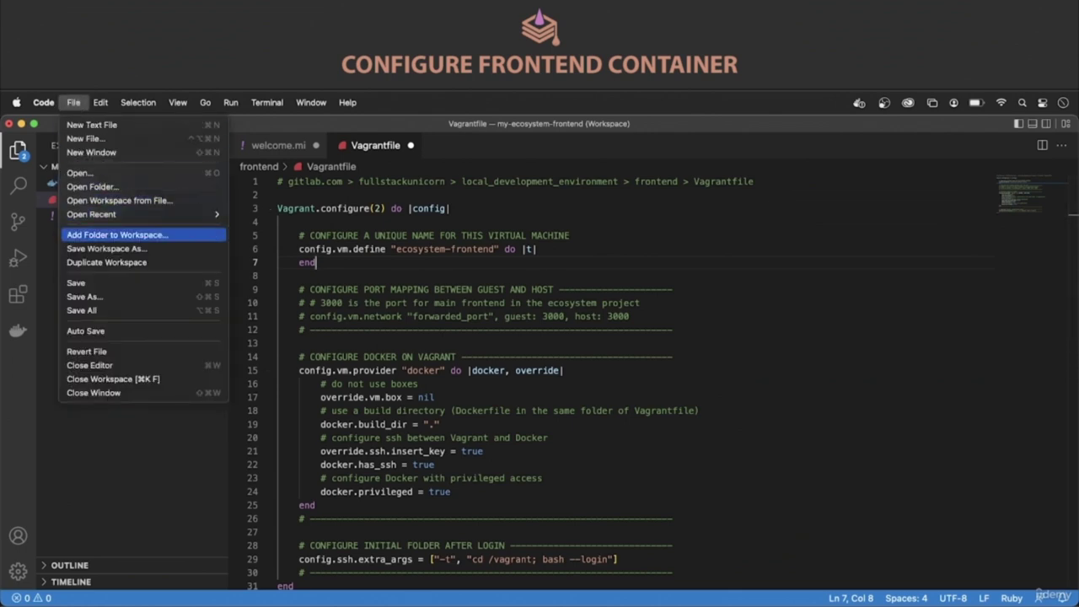
pyautogui.click(98, 284)
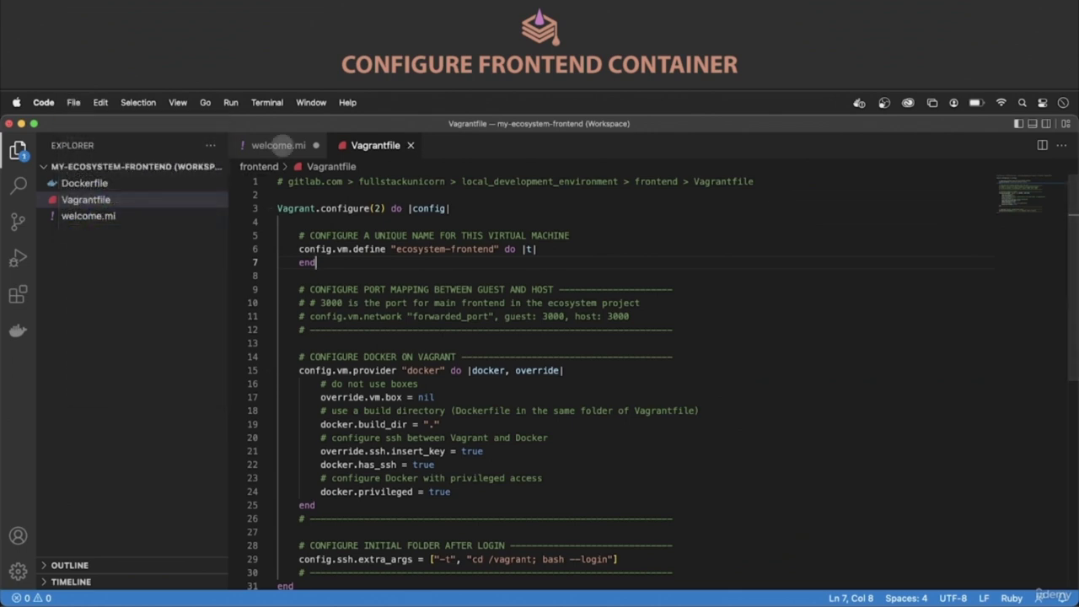
# Activate the Vagrantfile's port-mapping lines 10–11 forwarding guest port 3000 to host 3000, and save
pyautogui.click(283, 145)
pyautogui.scroll(-2, 590, 379)
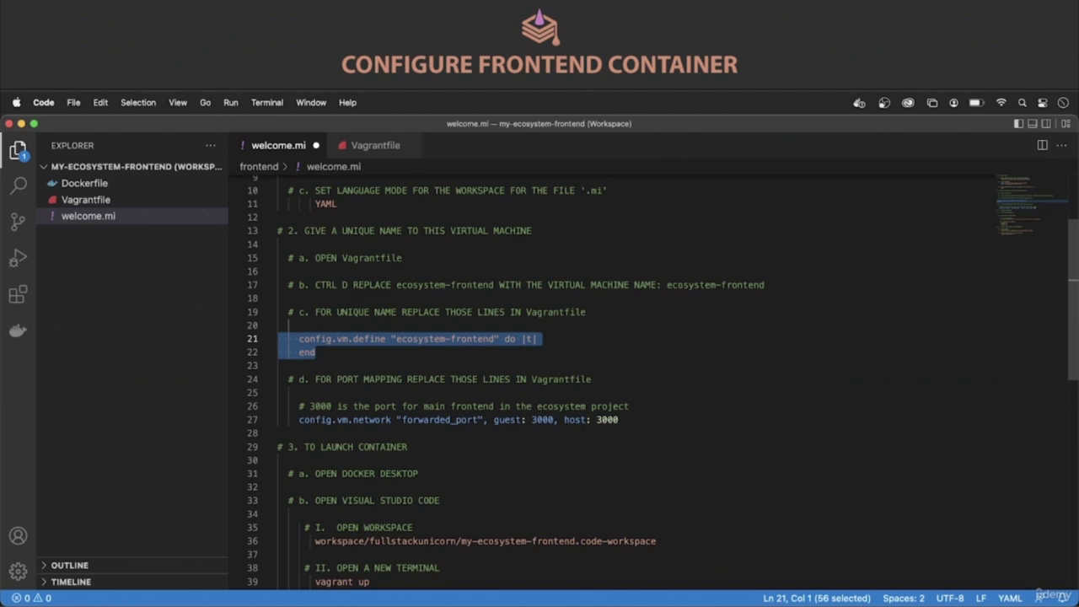
pyautogui.moveTo(619, 419); pyautogui.dragTo(276, 408)
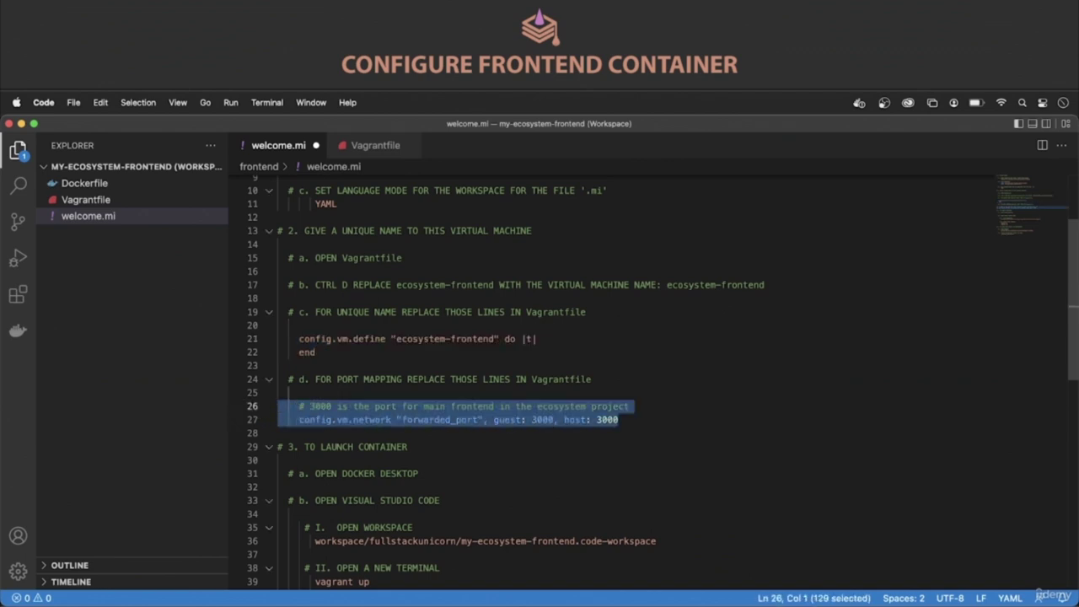
pyautogui.click(375, 145)
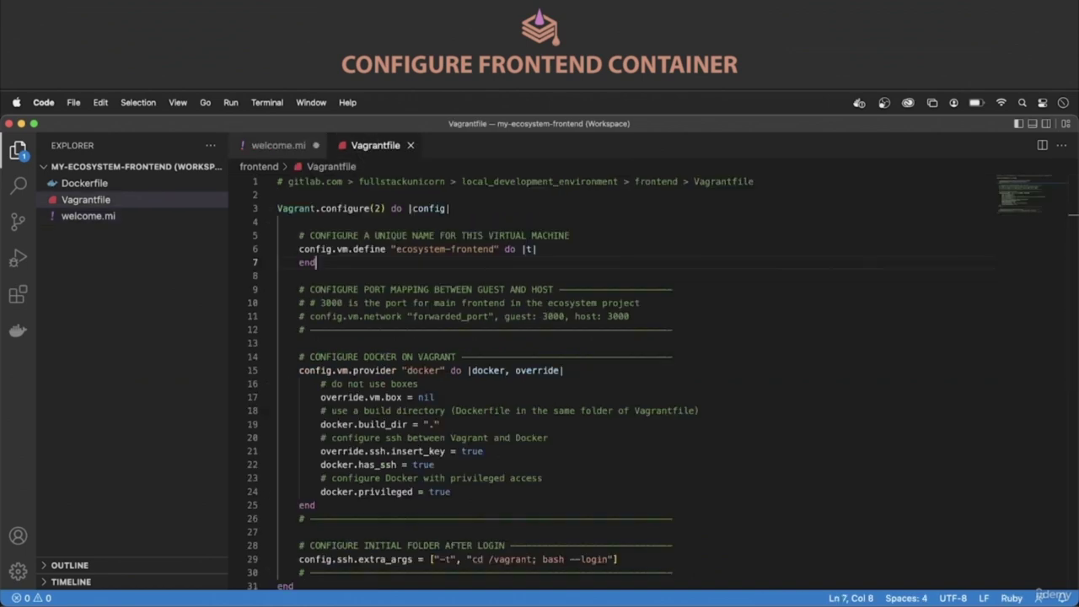
pyautogui.click(644, 317)
pyautogui.moveTo(645, 317); pyautogui.dragTo(217, 306)
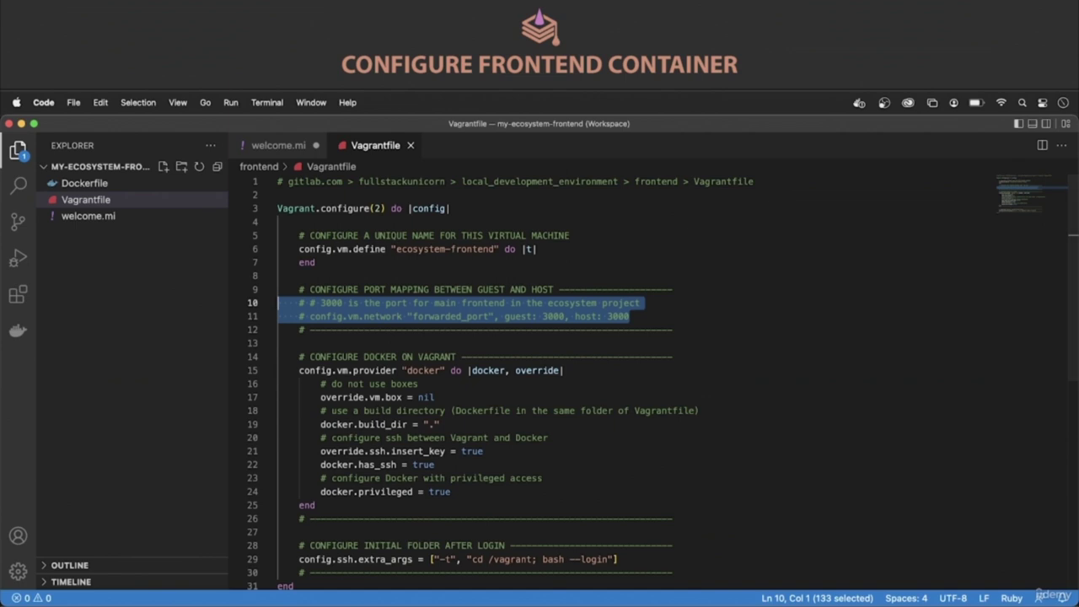
pyautogui.press('super+slash')
pyautogui.press('Right')
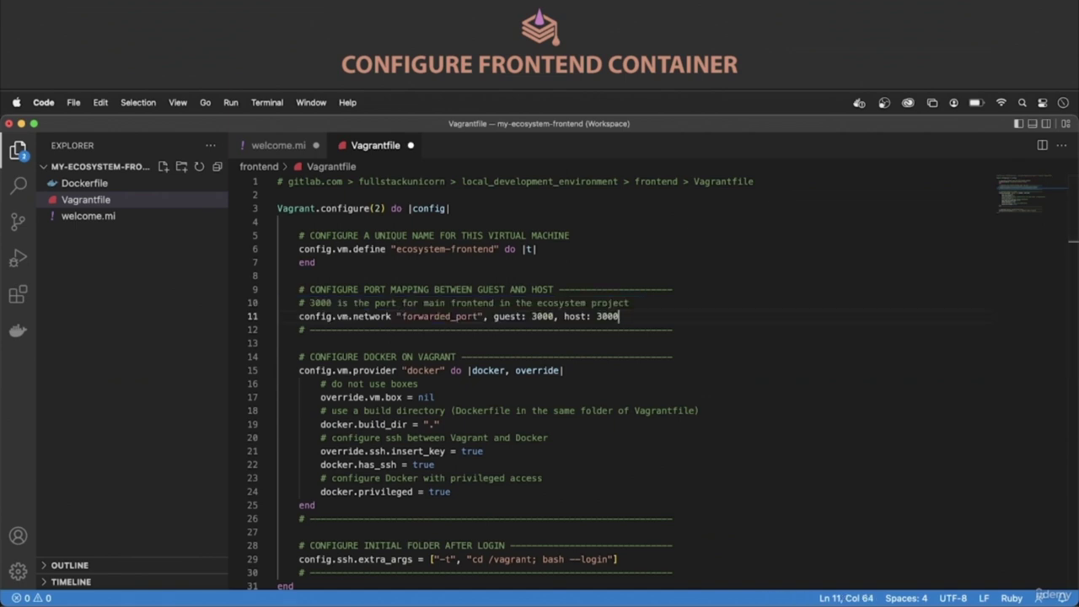
pyautogui.click(74, 102)
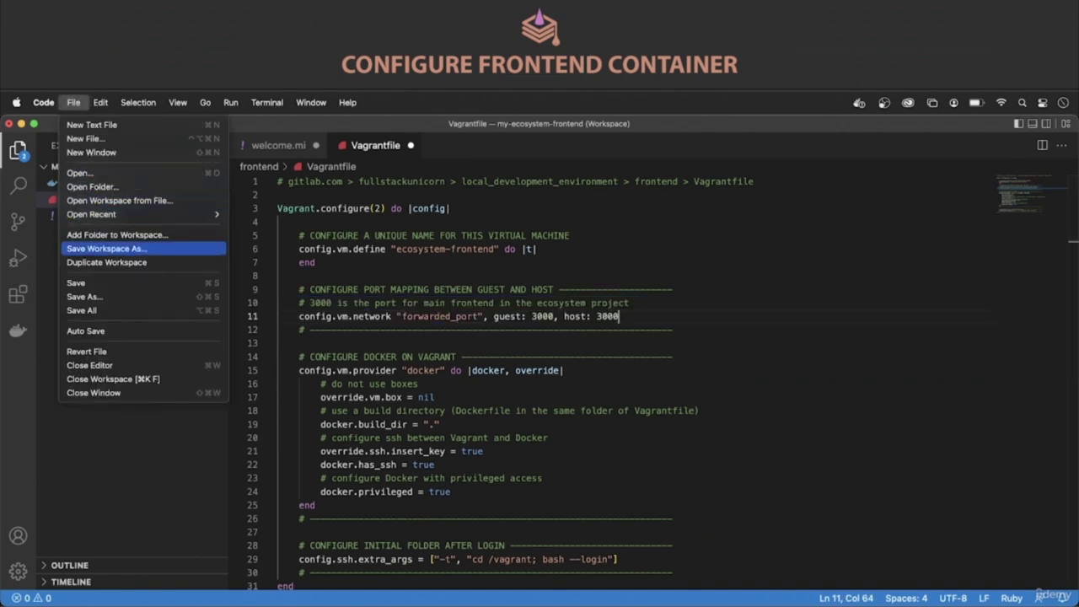
pyautogui.click(76, 282)
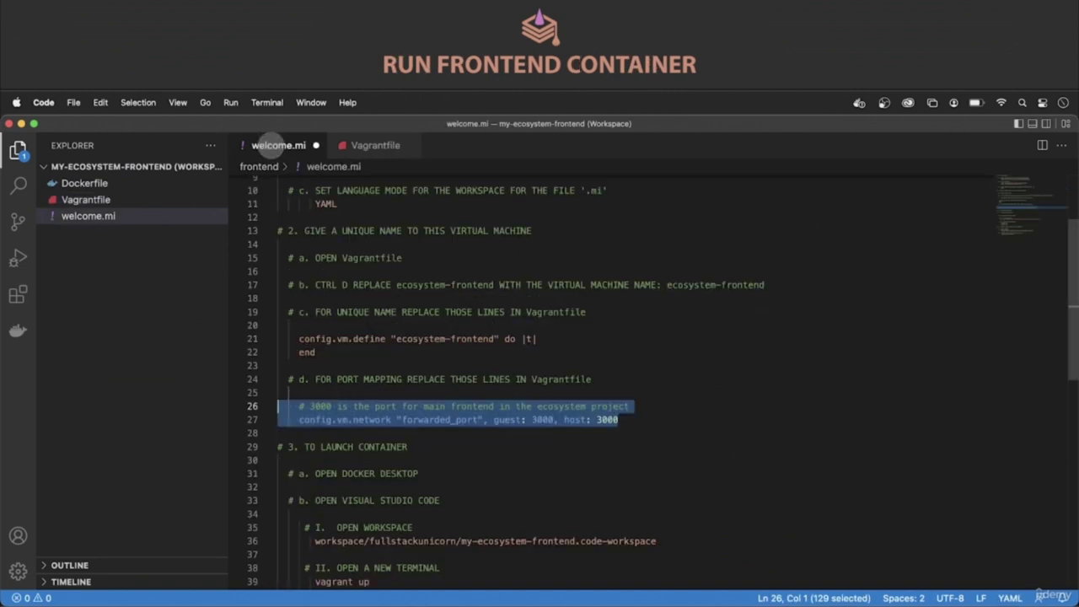
pyautogui.scroll(-5, 657, 379)
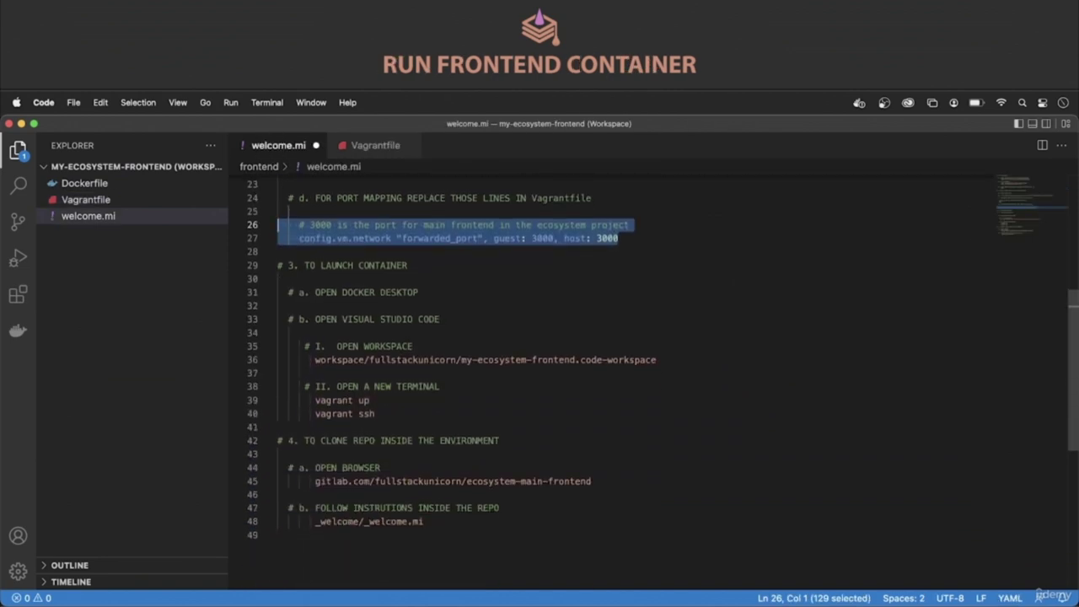
# Open a new terminal and boot the frontend machine with vagrant up
pyautogui.click(267, 102)
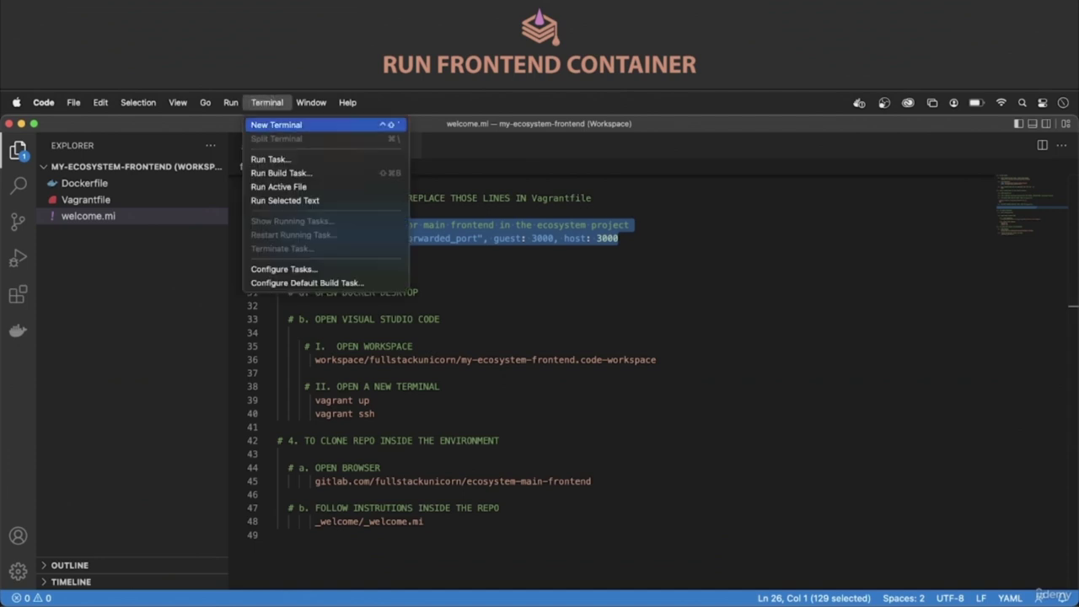
pyautogui.click(276, 125)
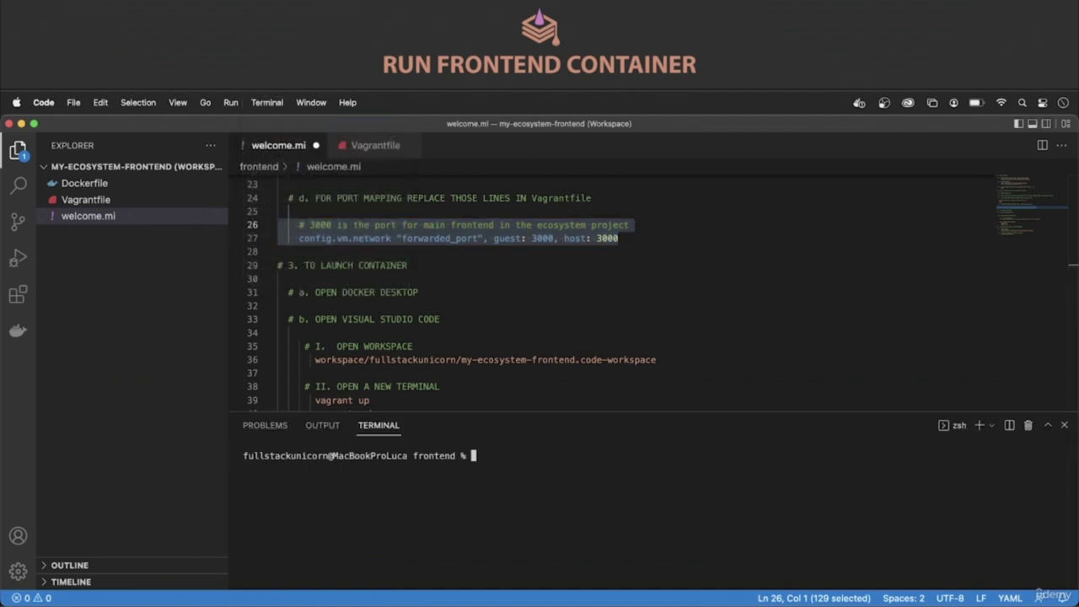
pyautogui.scroll(-4, 662, 294)
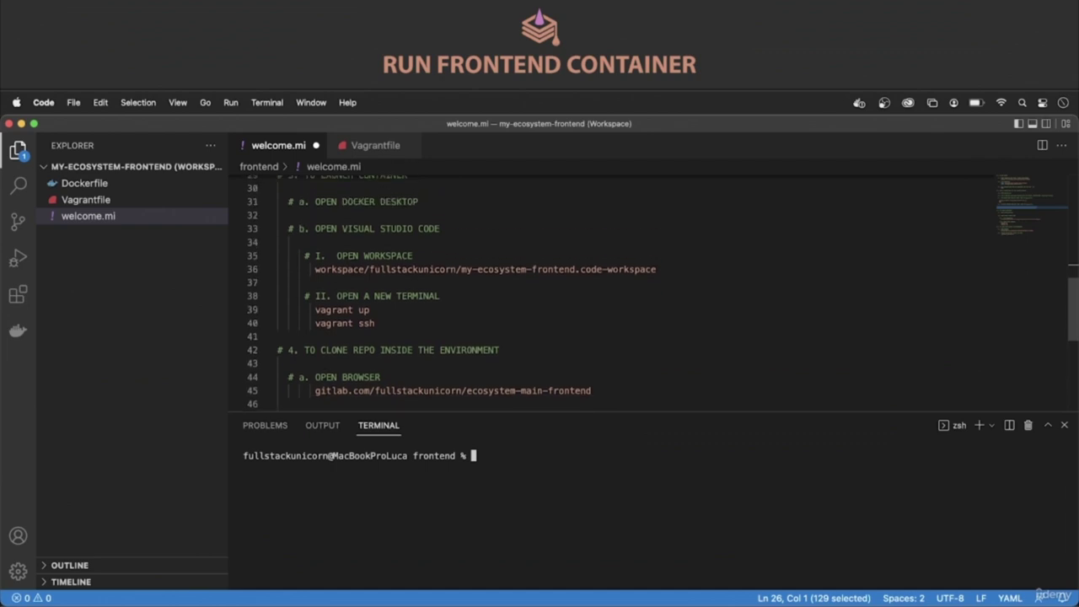
pyautogui.write('vagra')
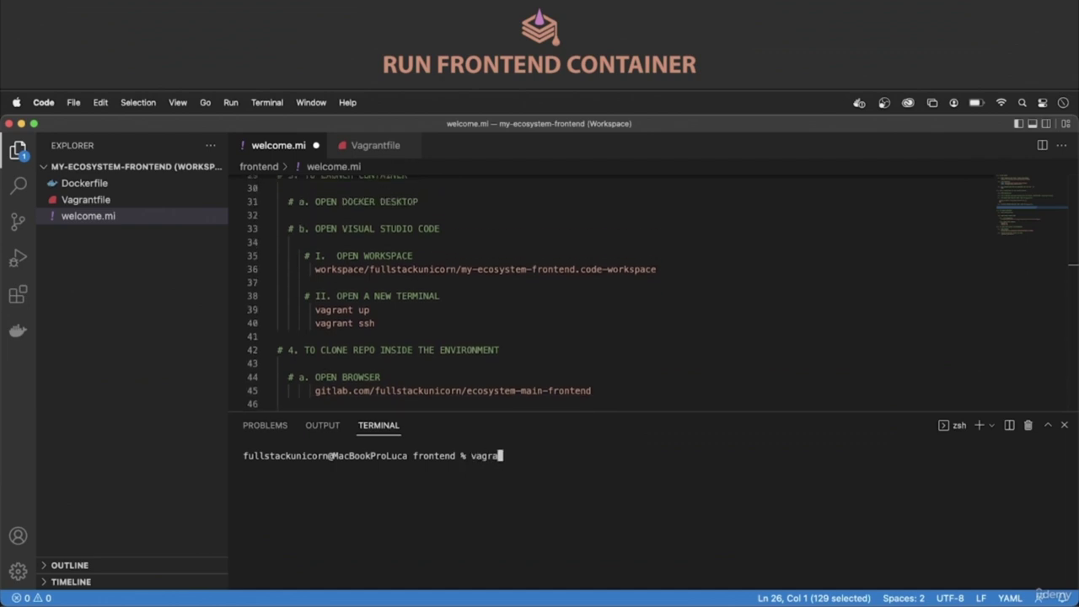
pyautogui.write('nt up')
pyautogui.press('Return')
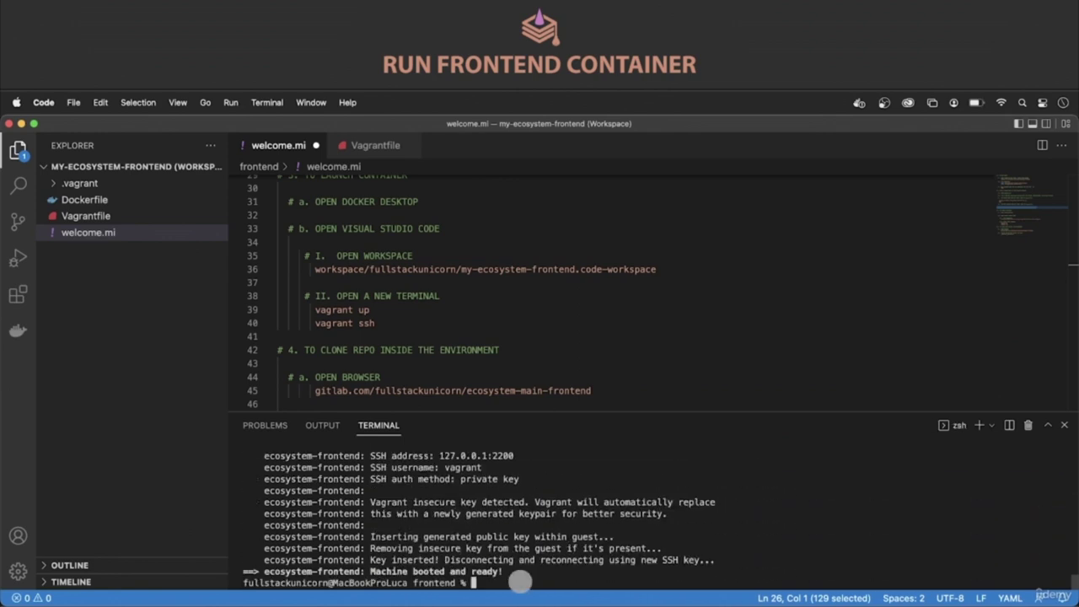
# Log into the machine with vagrant ssh, then close the Vagrantfile and welcome.mi tabs
pyautogui.write('vagrant ssh')
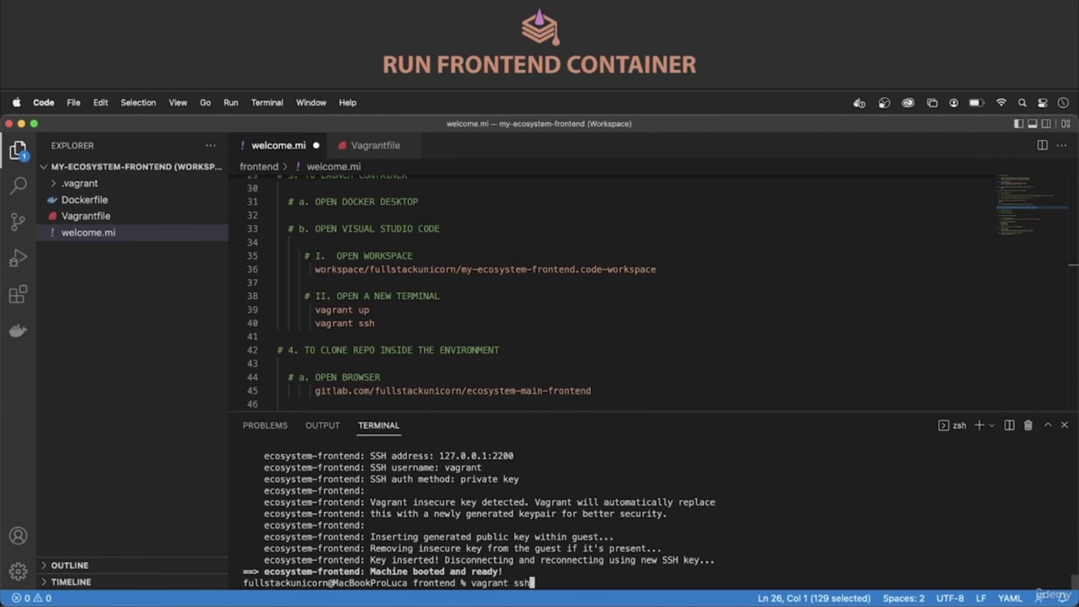
pyautogui.press('Return')
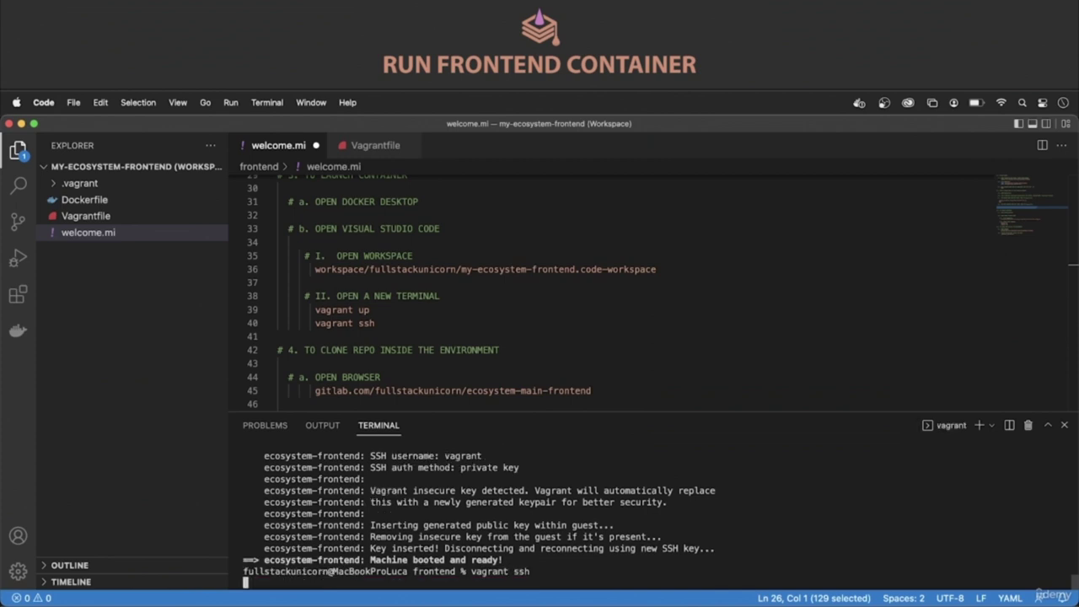
pyautogui.scroll(-1, 663, 292)
pyautogui.scroll(-1, 663, 292)
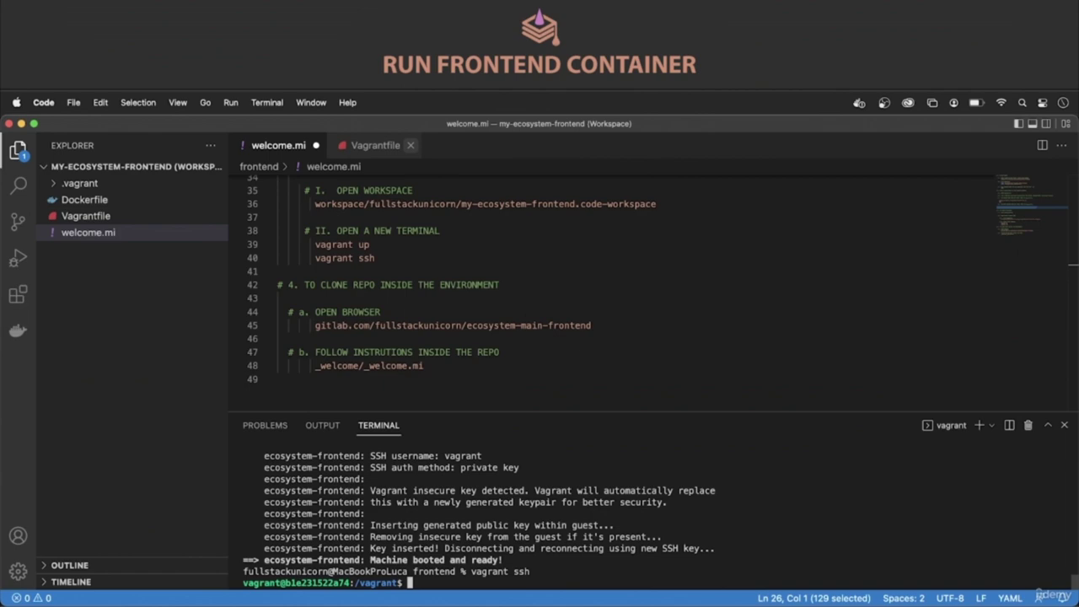
pyautogui.click(411, 145)
pyautogui.click(316, 145)
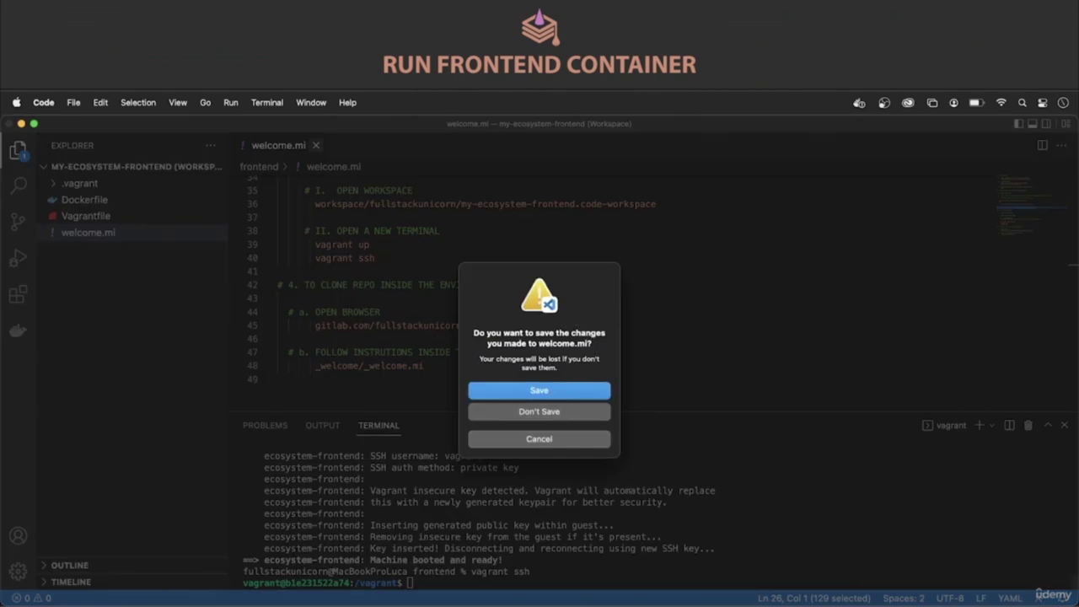
# Confirm the save prompt so welcome.mi closes
pyautogui.press('Return')
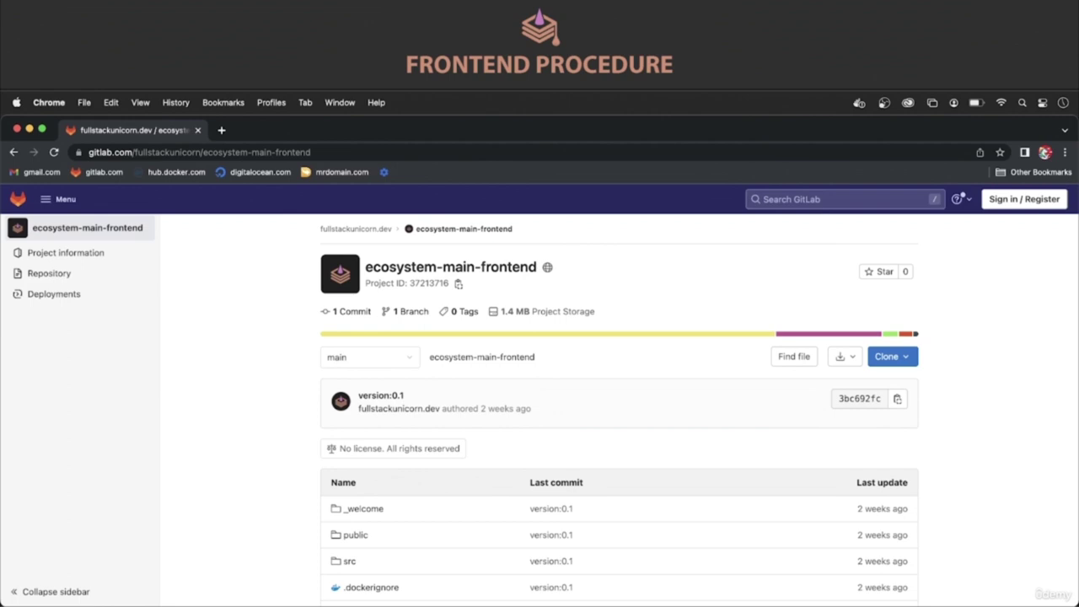
# Open _welcome/_welcome.mi on GitLab and select the project name my-ecosystem-main-frontend
pyautogui.click(464, 506)
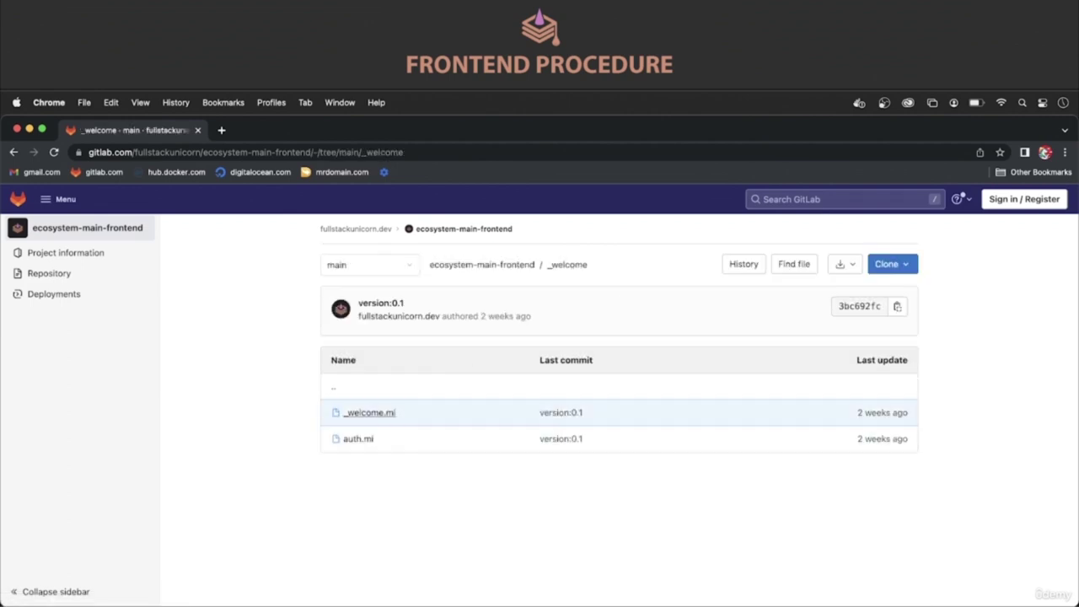
pyautogui.click(371, 412)
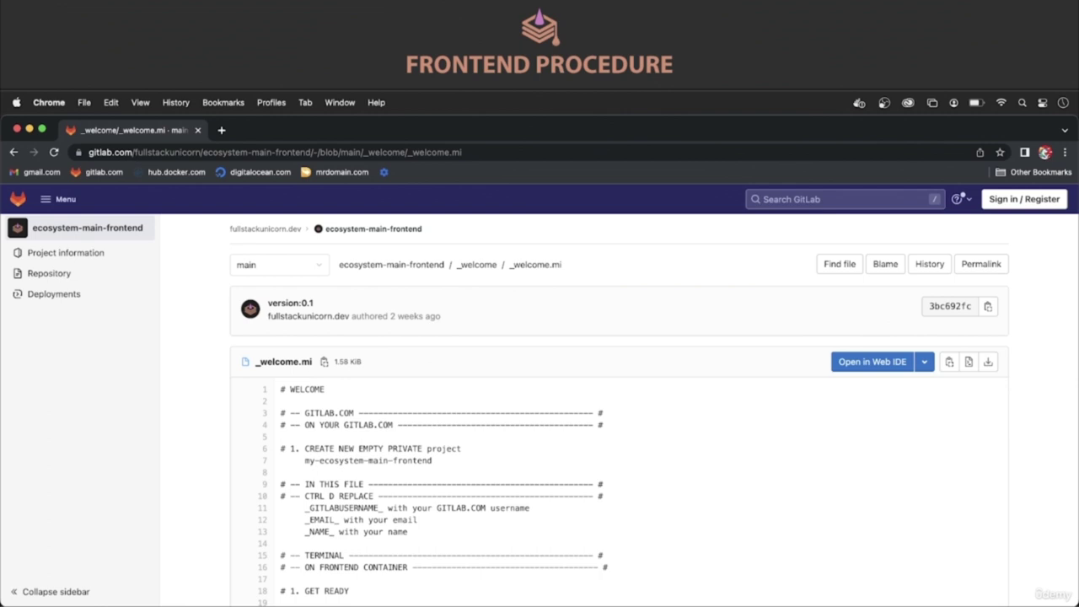
pyautogui.moveTo(433, 460); pyautogui.dragTo(305, 461)
pyautogui.press('super+c')
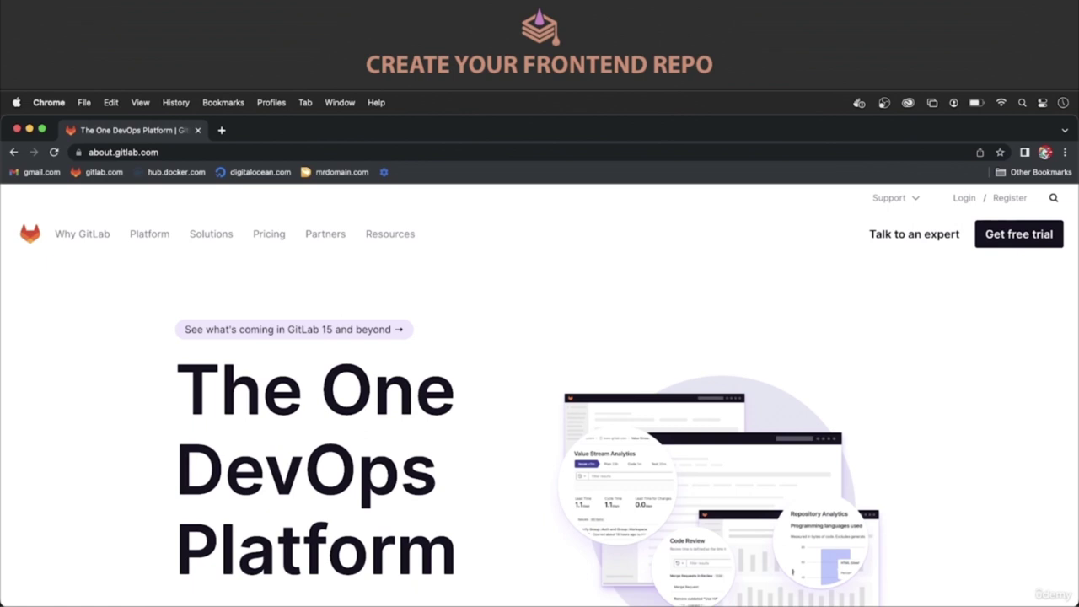
# Sign in to GitLab with Google and start a new blank project
pyautogui.click(964, 197)
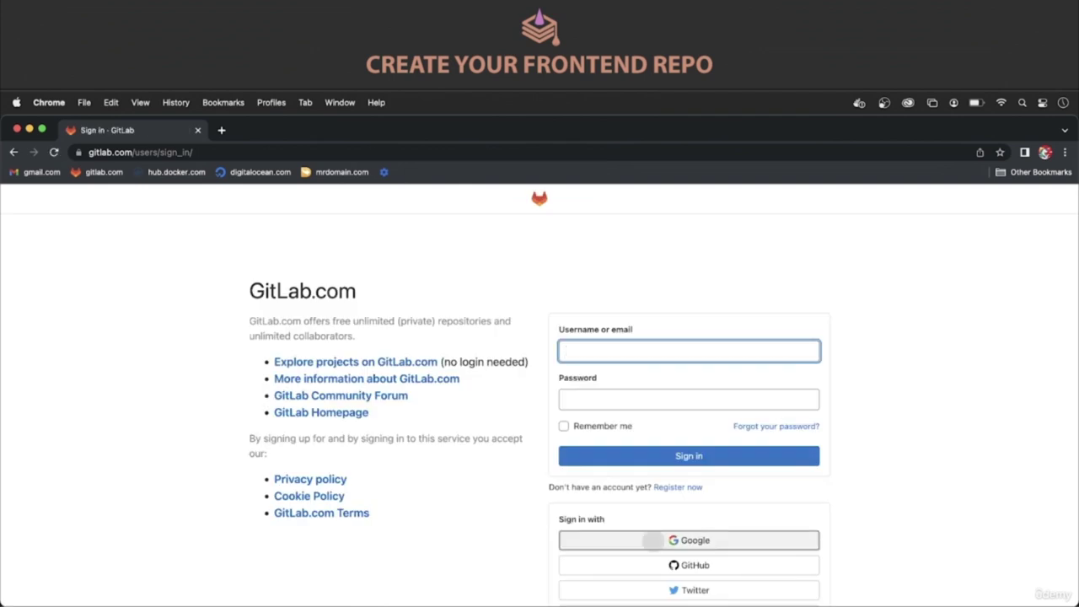
pyautogui.click(689, 539)
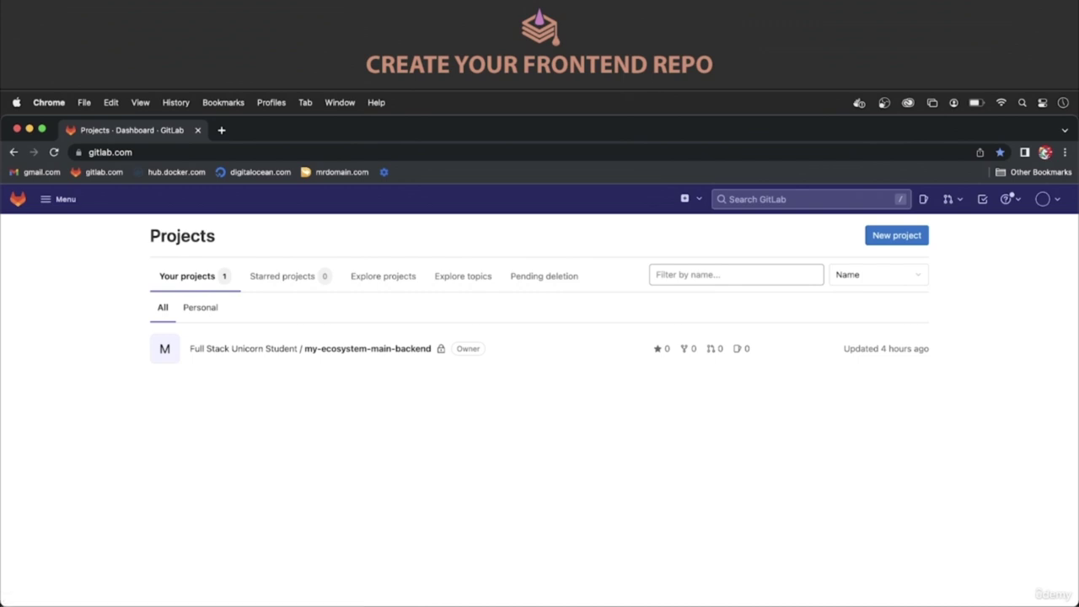
pyautogui.click(896, 235)
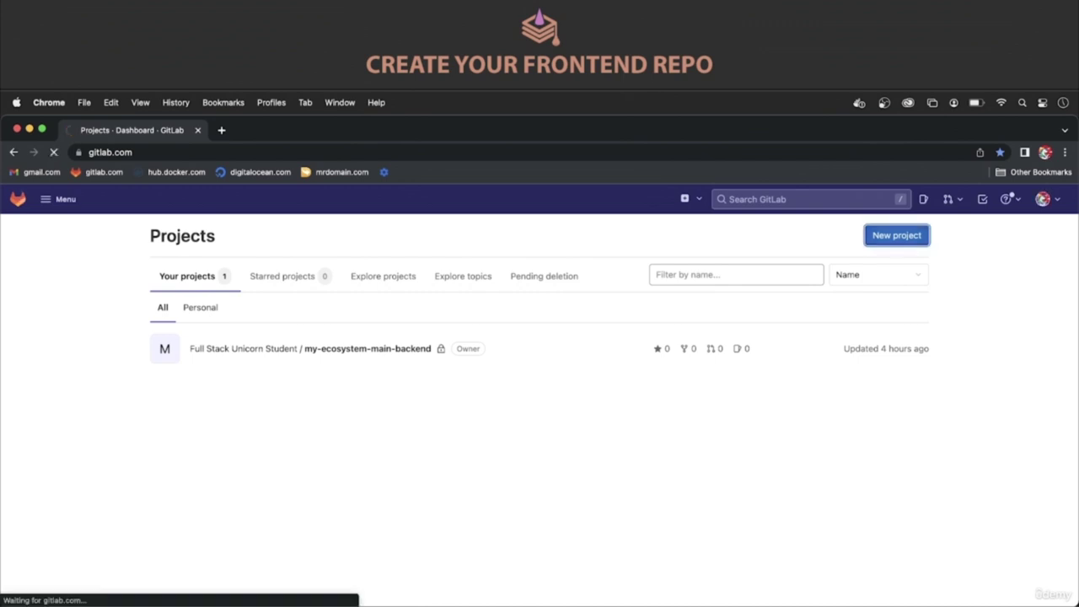
pyautogui.click(421, 341)
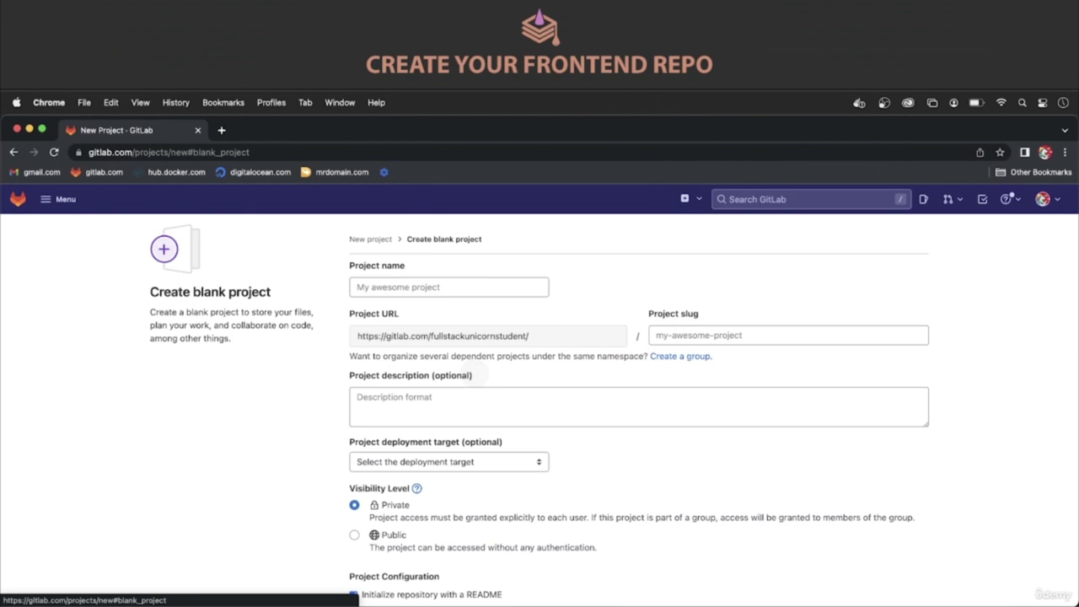
# Name the project my-ecosystem-main-frontend, skip the README, and create it
pyautogui.press('super+v')
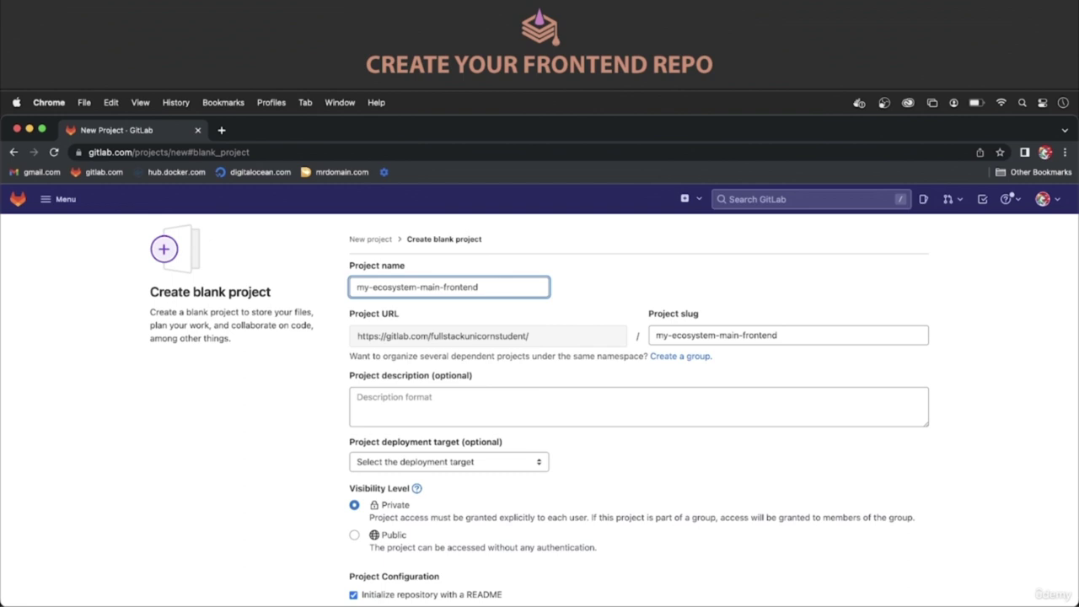
pyautogui.scroll(-1, 354, 548)
pyautogui.click(353, 578)
pyautogui.scroll(-3, 539, 405)
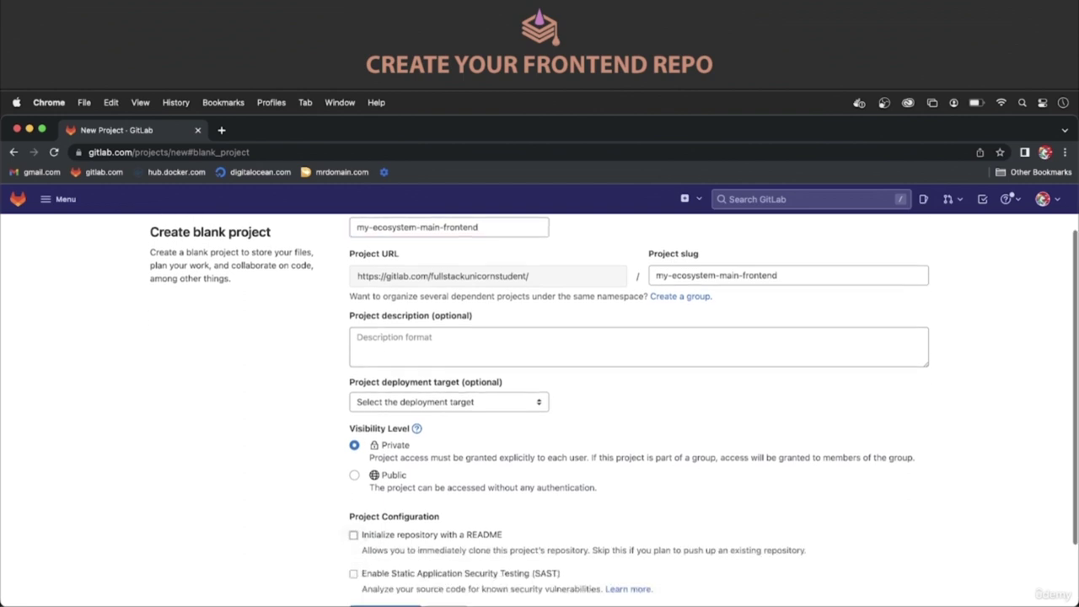
pyautogui.click(371, 583)
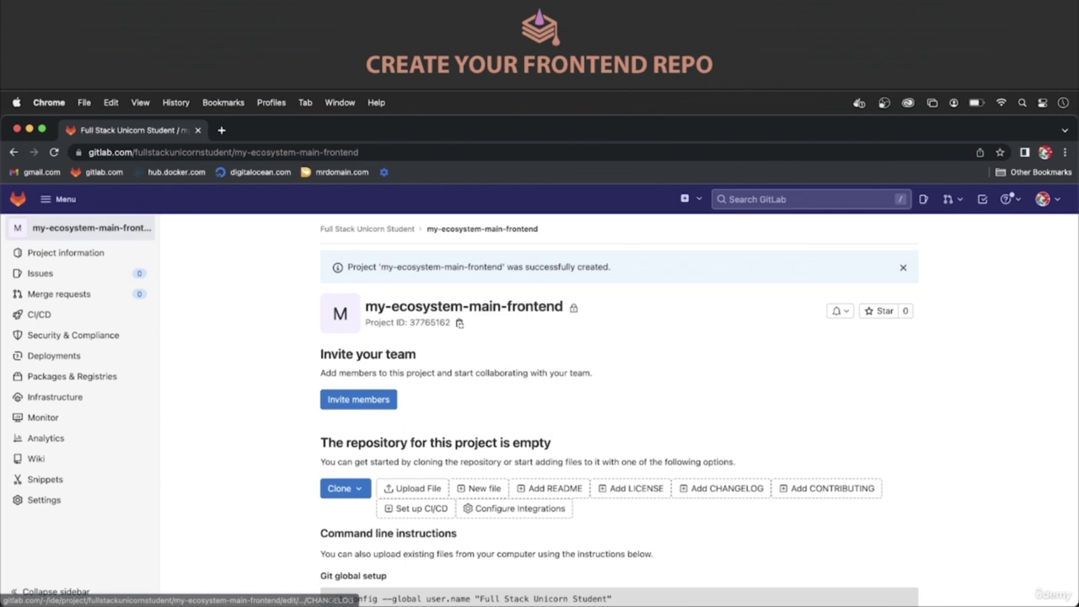
pyautogui.click(1043, 199)
# Sign out of GitLab, copy the frontend _welcome.mi contents, and reopen welcome.mi in VS Code
pyautogui.click(940, 335)
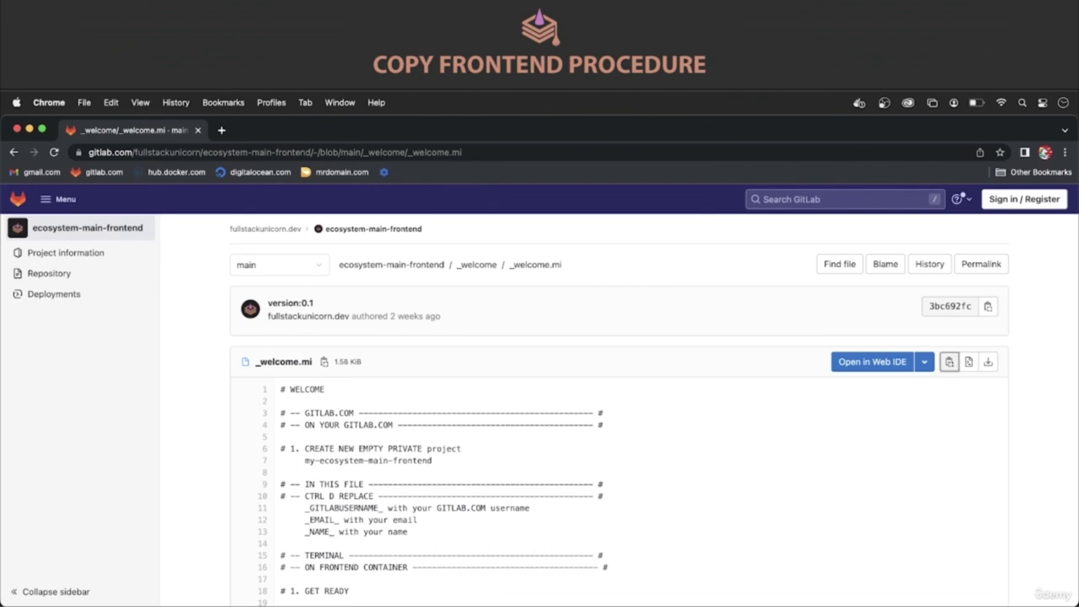
pyautogui.click(949, 362)
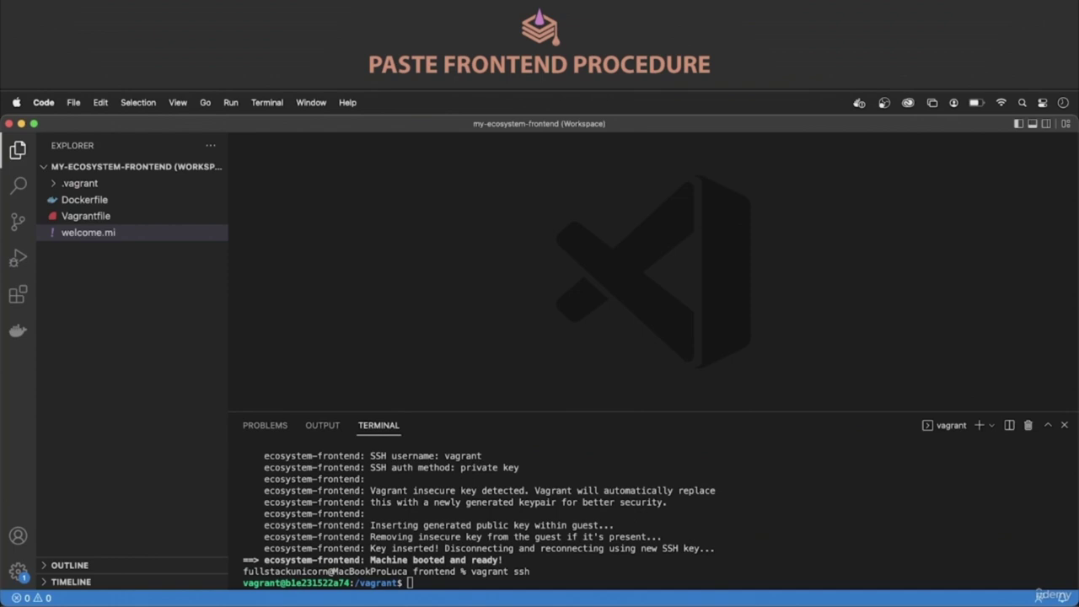
pyautogui.click(88, 232)
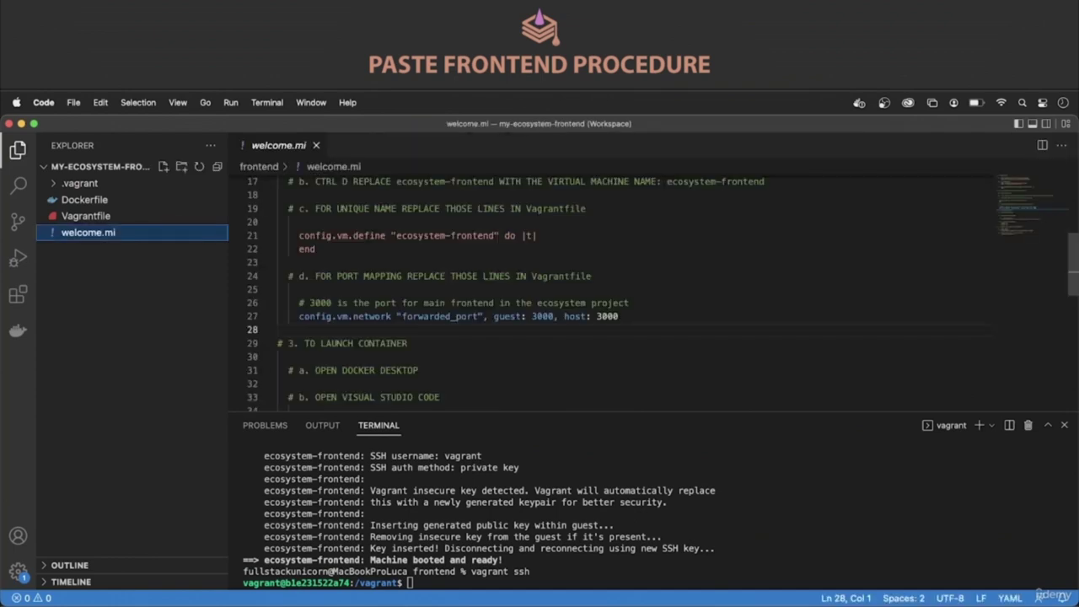
# Replace all of welcome.mi with the copied frontend procedure
pyautogui.click(407, 343)
pyautogui.press('super+a')
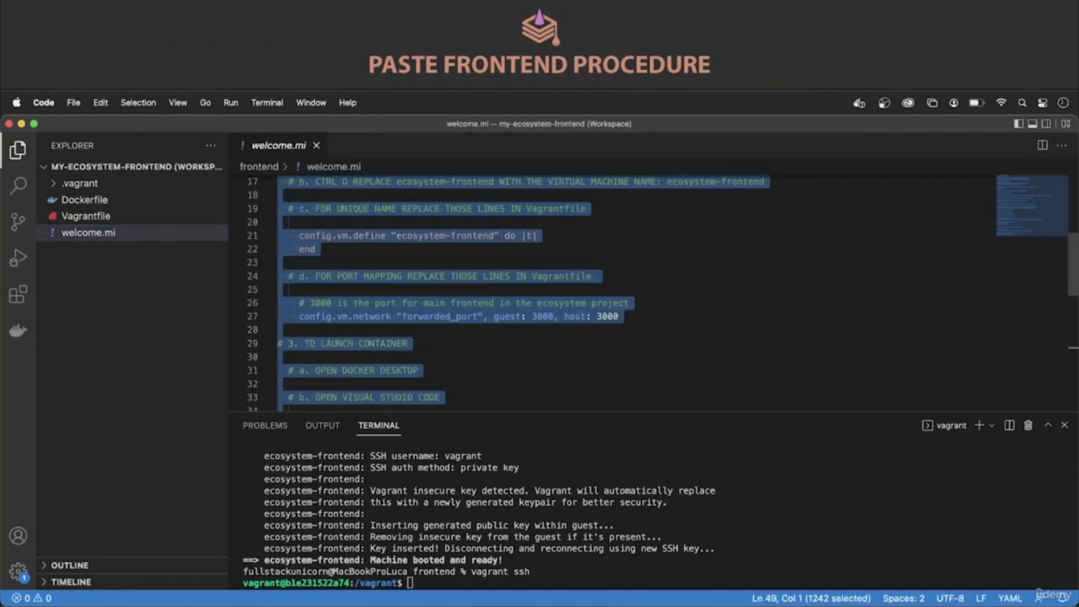
pyautogui.press('super+v')
pyautogui.scroll(15, 590, 286)
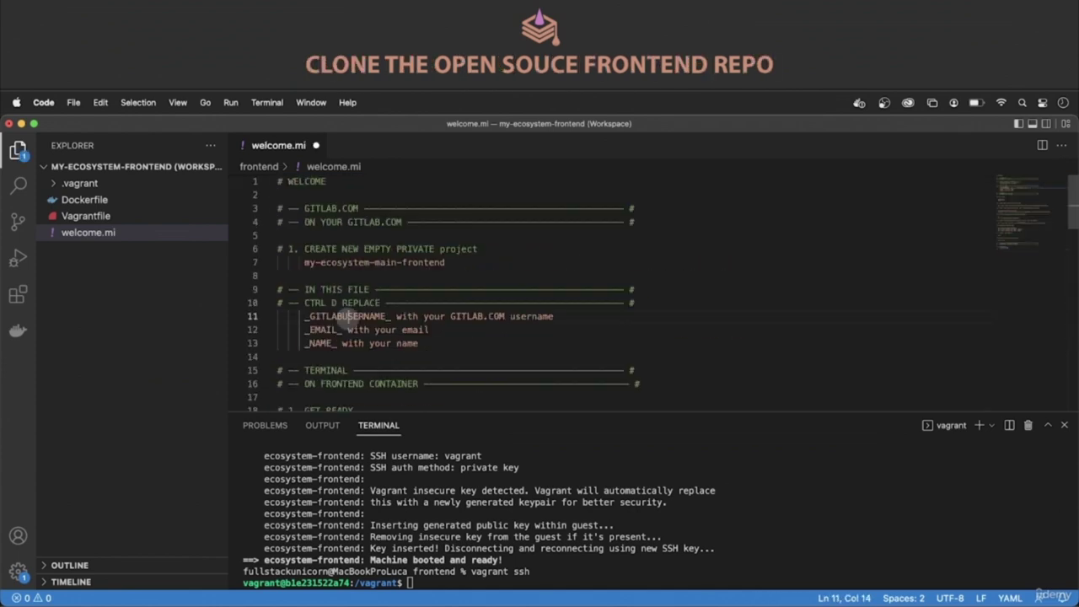
# Replace every _GITLABUSERNAME_ and _EMAIL_ placeholder with the student's GitLab username and e-mail
pyautogui.doubleClick(348, 316)
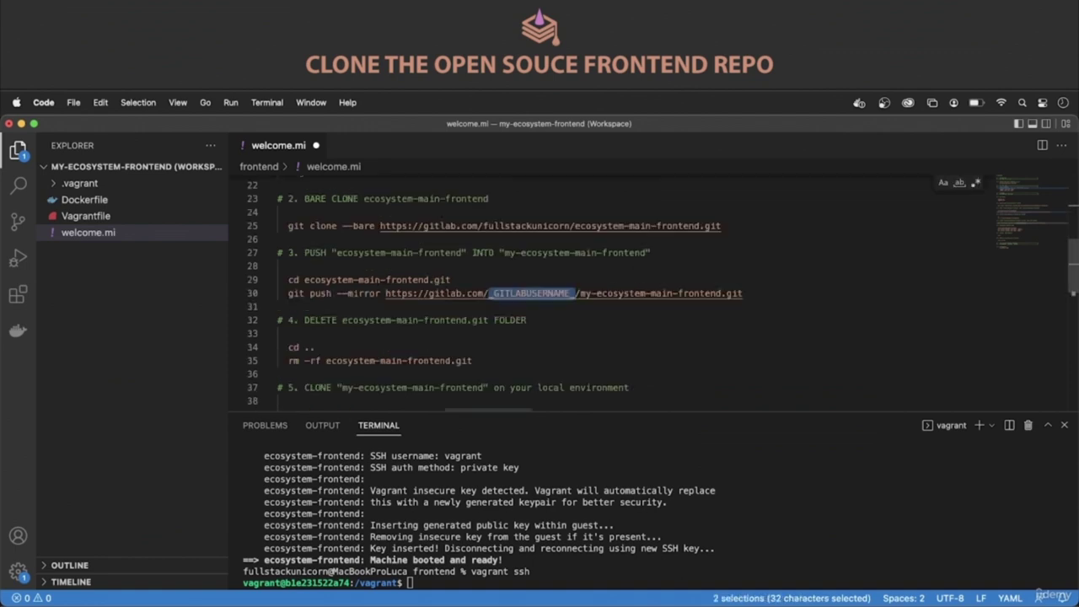
pyautogui.press('super+d')
pyautogui.press('super+d')
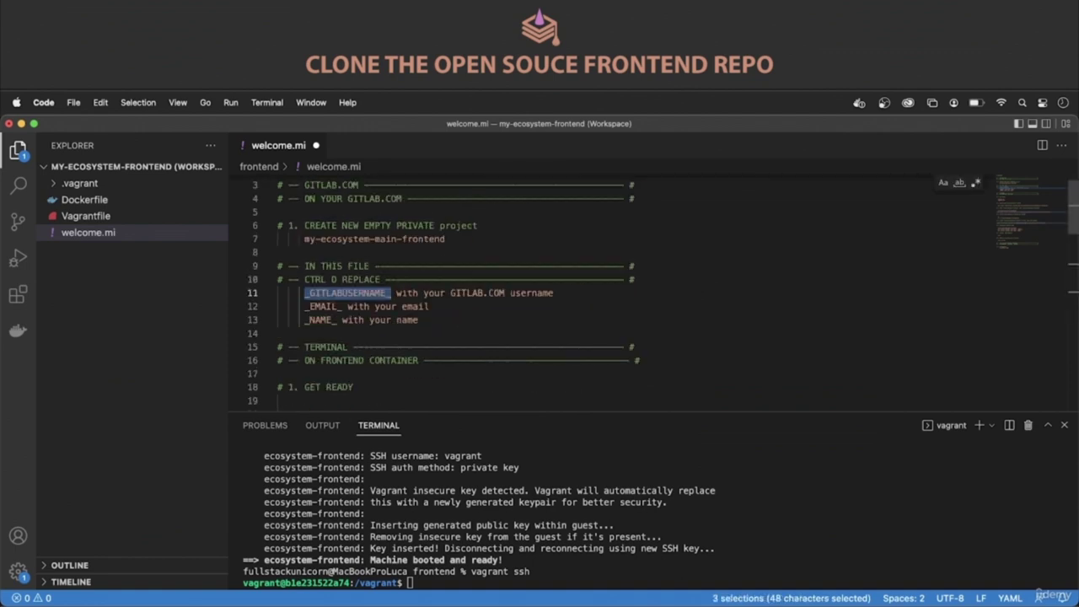
pyautogui.write('fullstac')
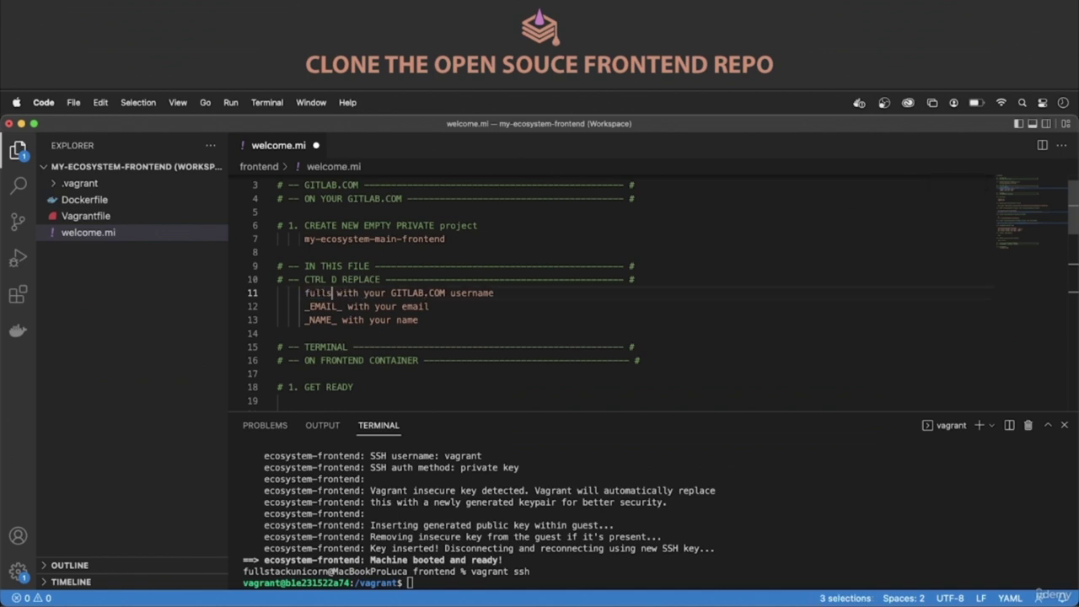
pyautogui.write('kunicor')
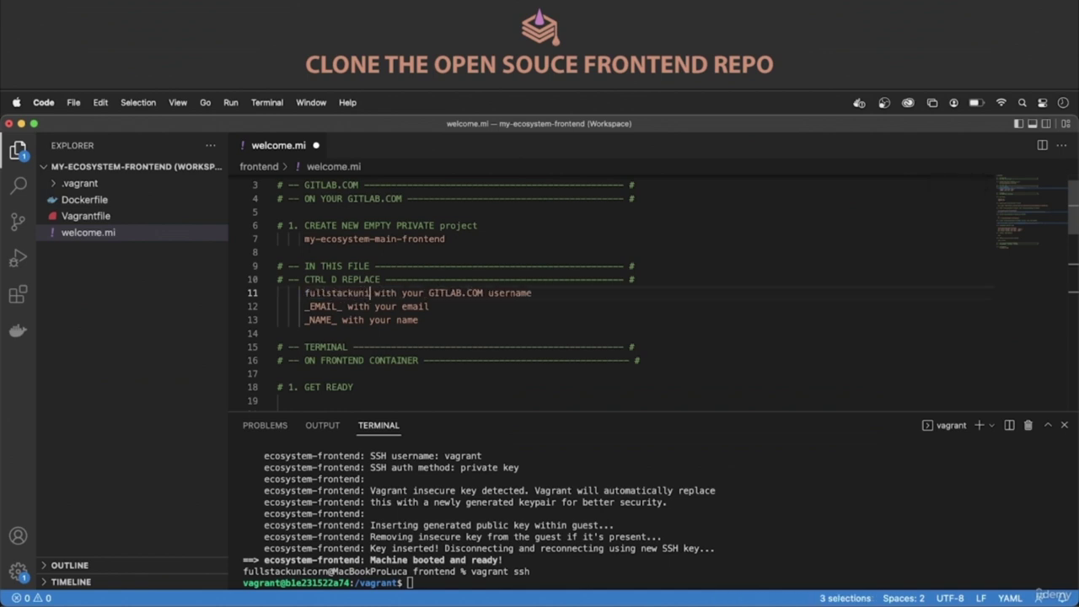
pyautogui.write('nstudent')
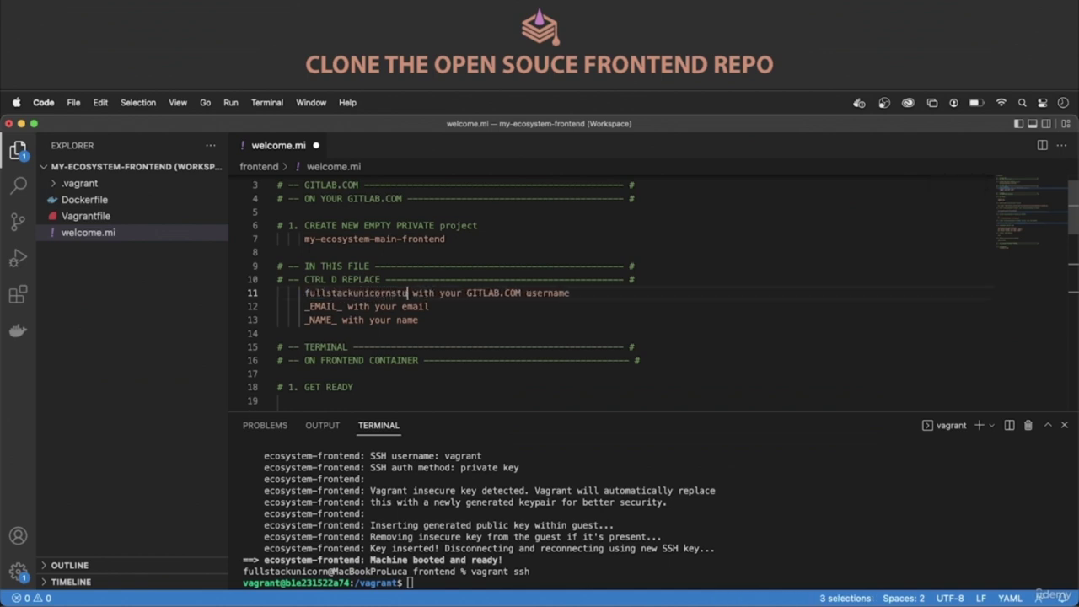
pyautogui.doubleClick(324, 305)
pyautogui.press('super+d')
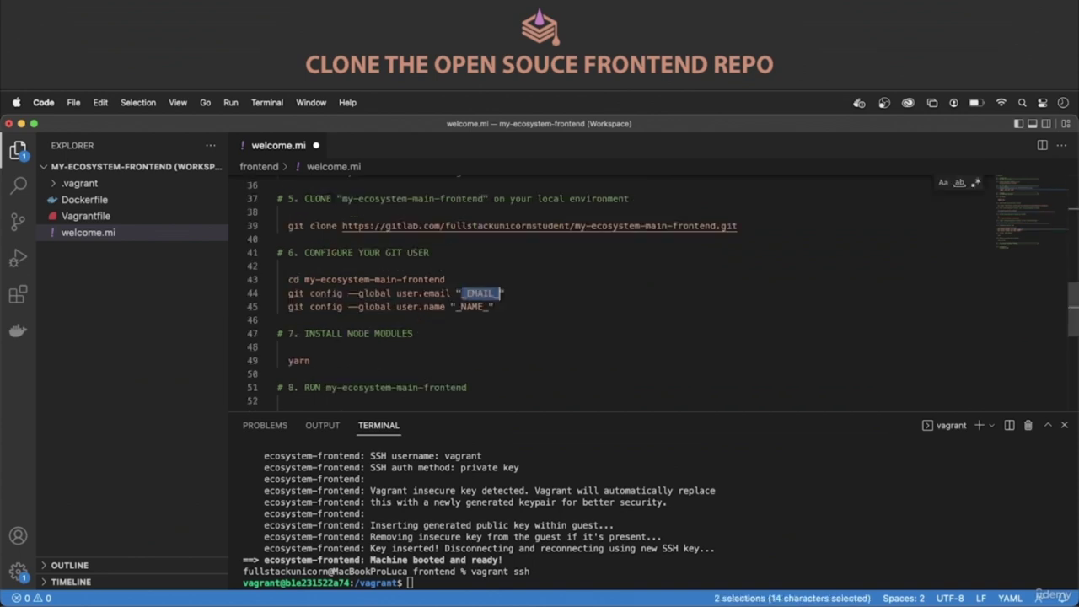
pyautogui.scroll(10, 607, 295)
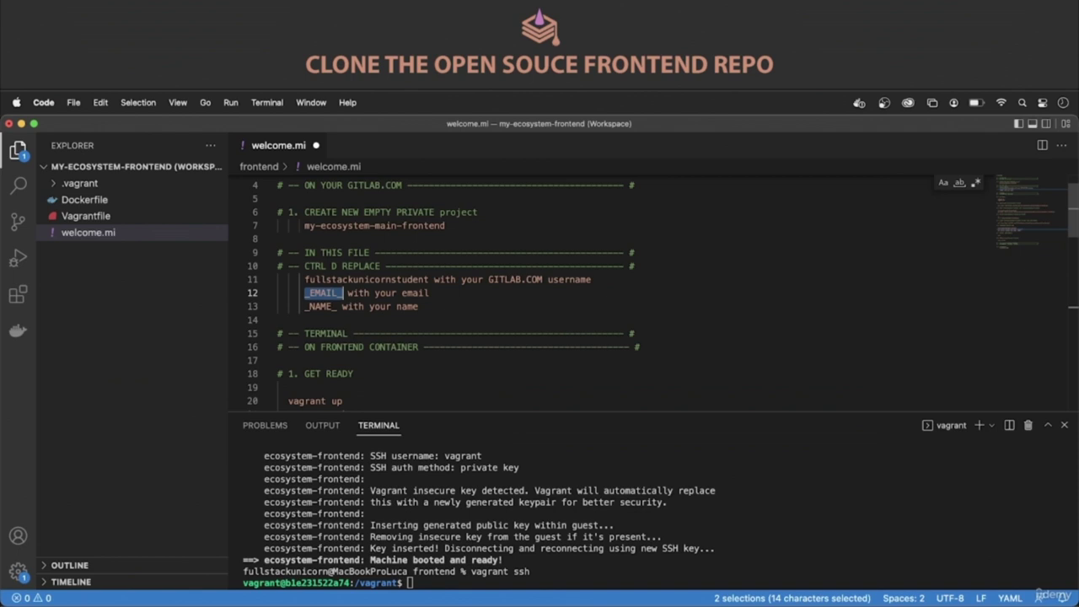
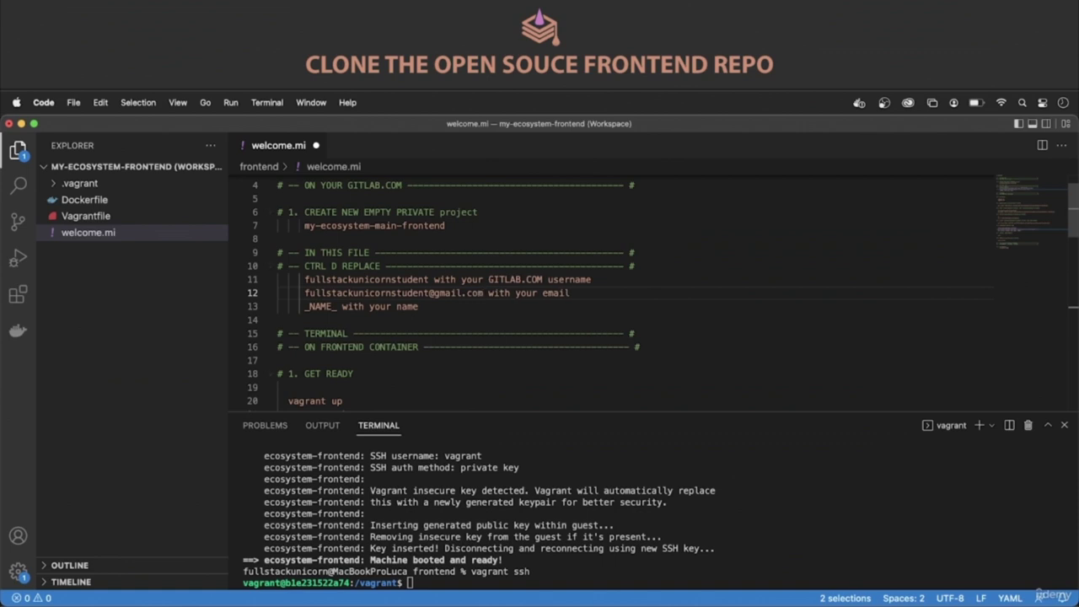
# Replace both _NAME_ placeholders with the student's name
pyautogui.doubleClick(321, 306)
pyautogui.press('super+d')
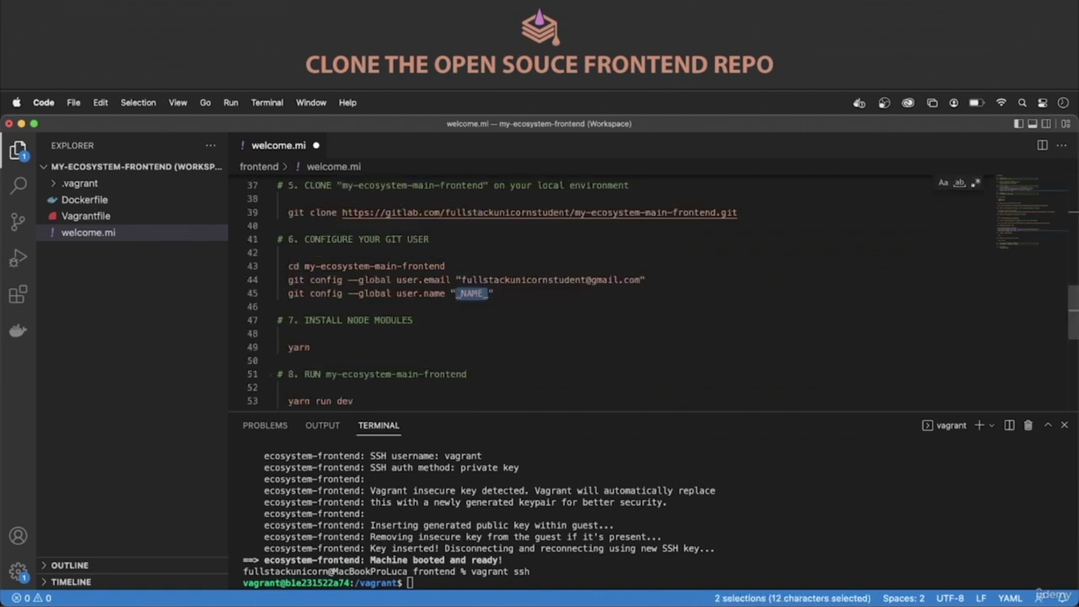
pyautogui.scroll(10, 607, 287)
pyautogui.write('student with your name')
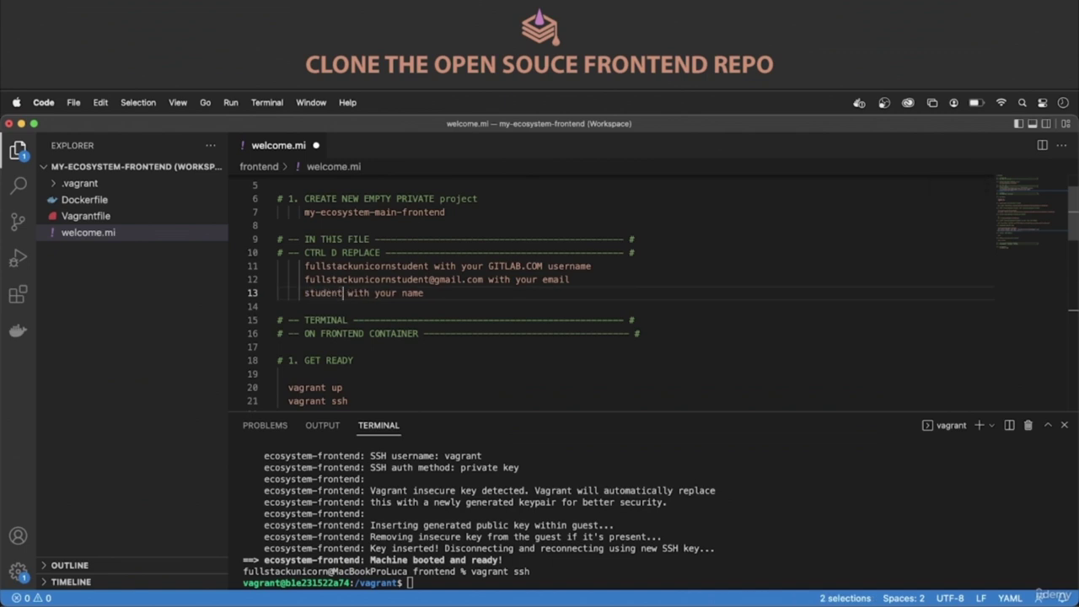
pyautogui.scroll(-3, 607, 295)
pyautogui.scroll(-2, 607, 295)
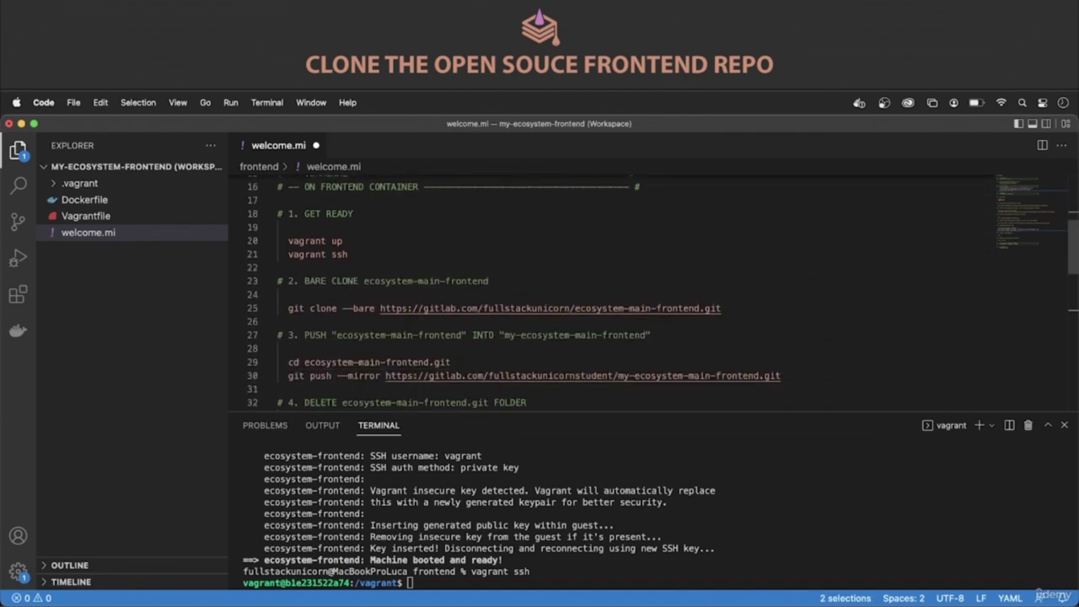
# Bare-clone the open-source frontend repository from the URL on line 25
pyautogui.click(410, 583)
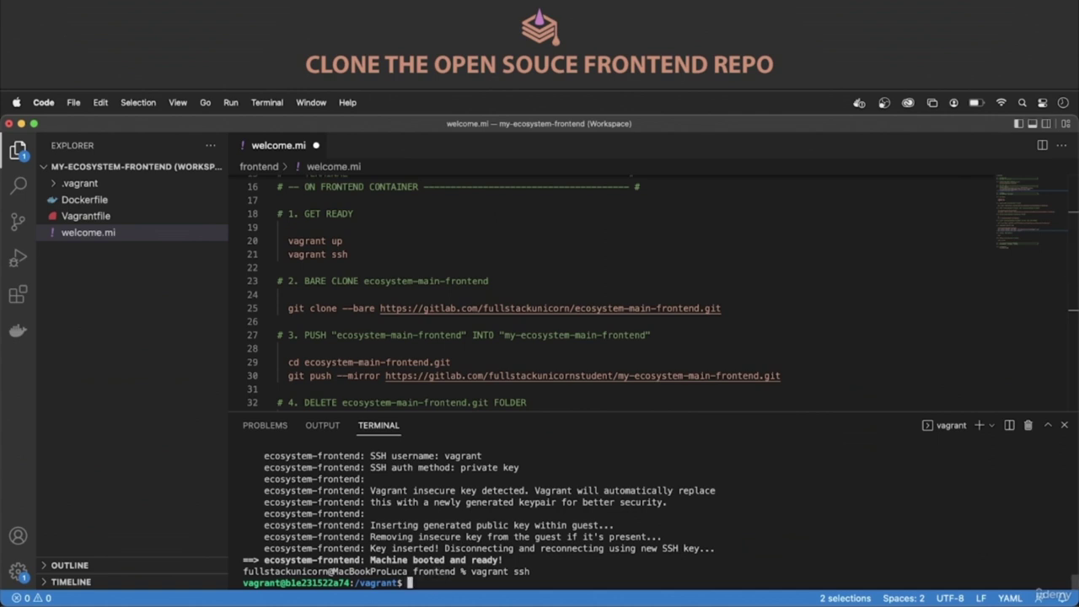
pyautogui.write('git clone --bare')
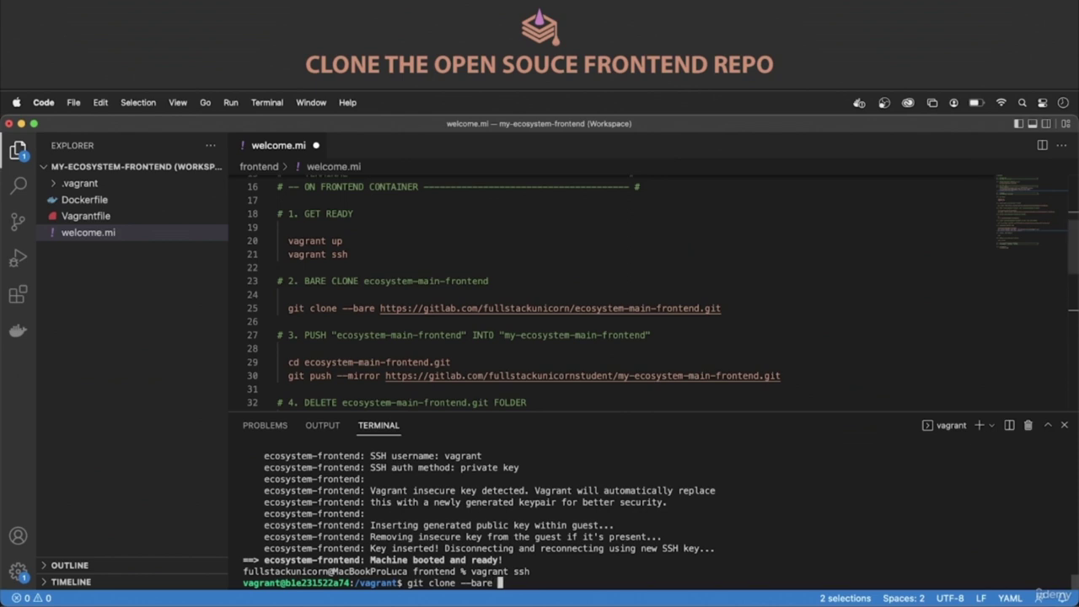
pyautogui.moveTo(722, 308); pyautogui.dragTo(377, 308)
pyautogui.press('super+c')
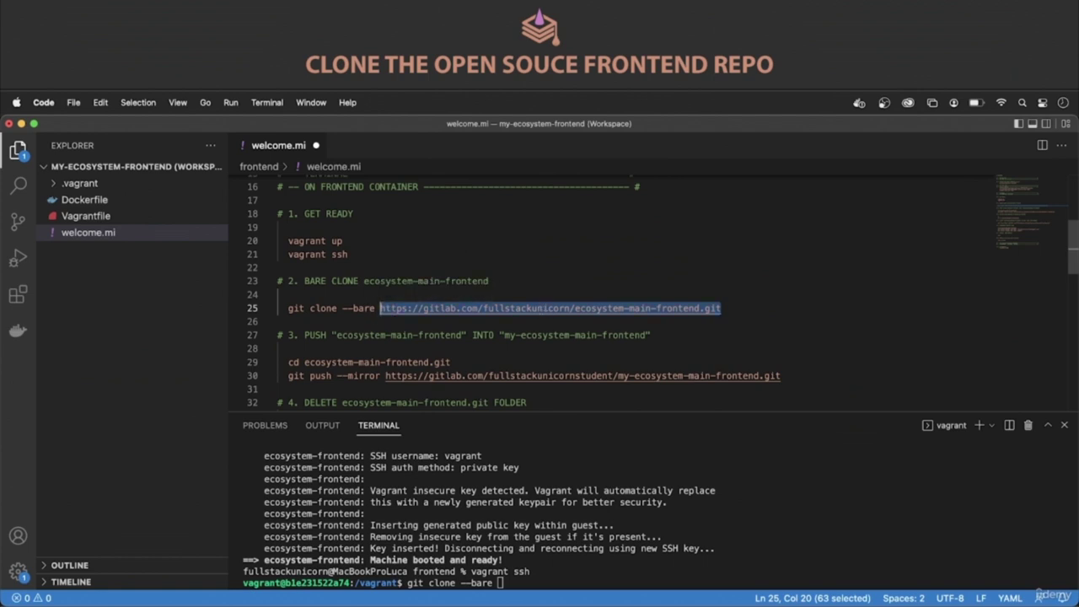
pyautogui.click(563, 580)
pyautogui.press('super+v')
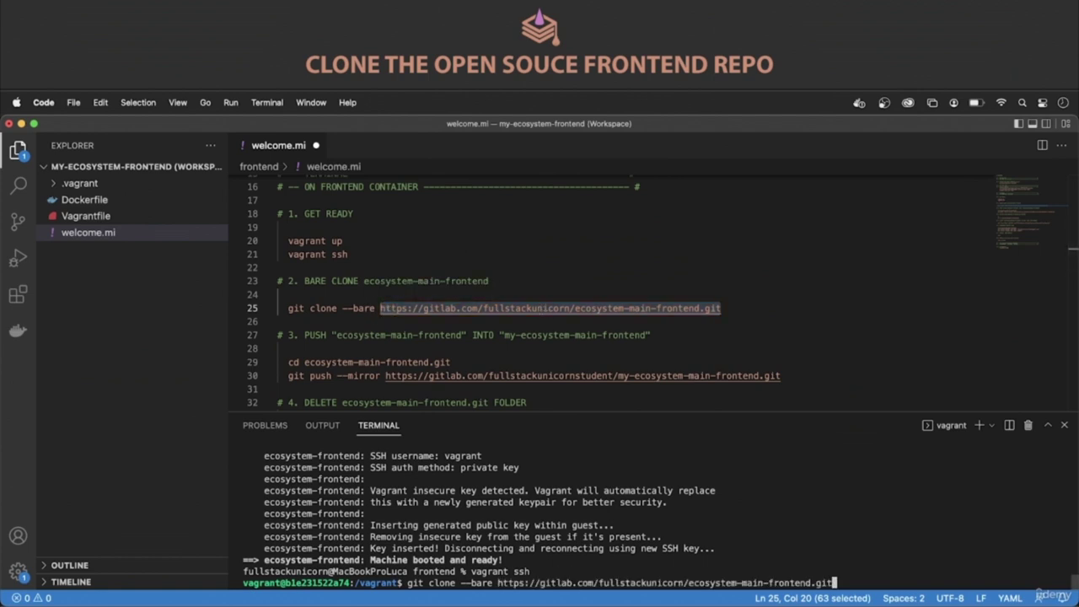
pyautogui.press('Return')
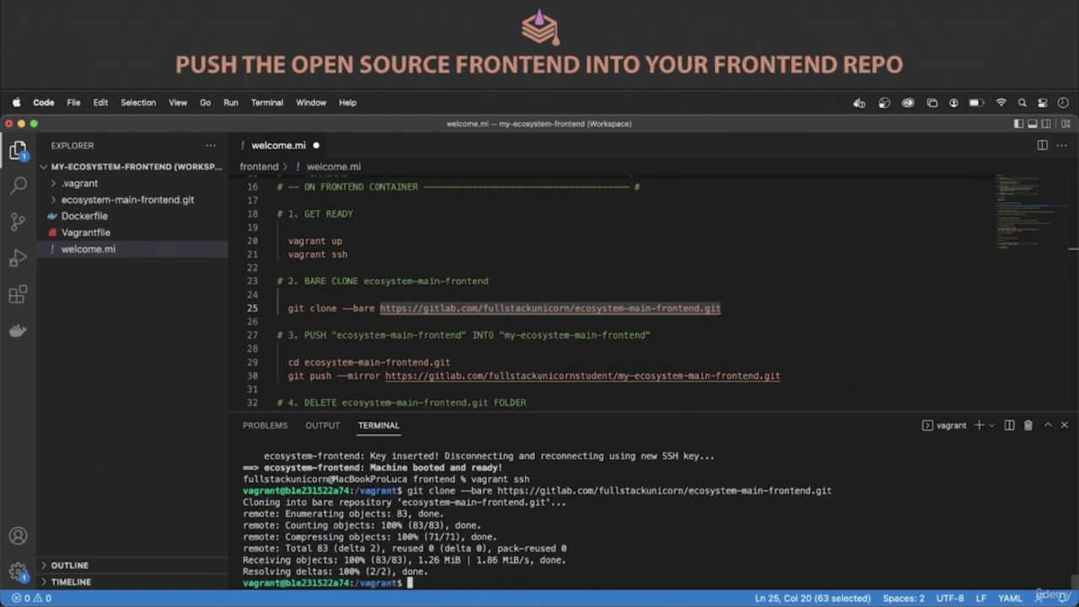
# Enter the ecosystem-main-frontend.git folder and begin typing git push --mirror
pyautogui.write('cd e')
pyautogui.press('Tab')
pyautogui.press('Return')
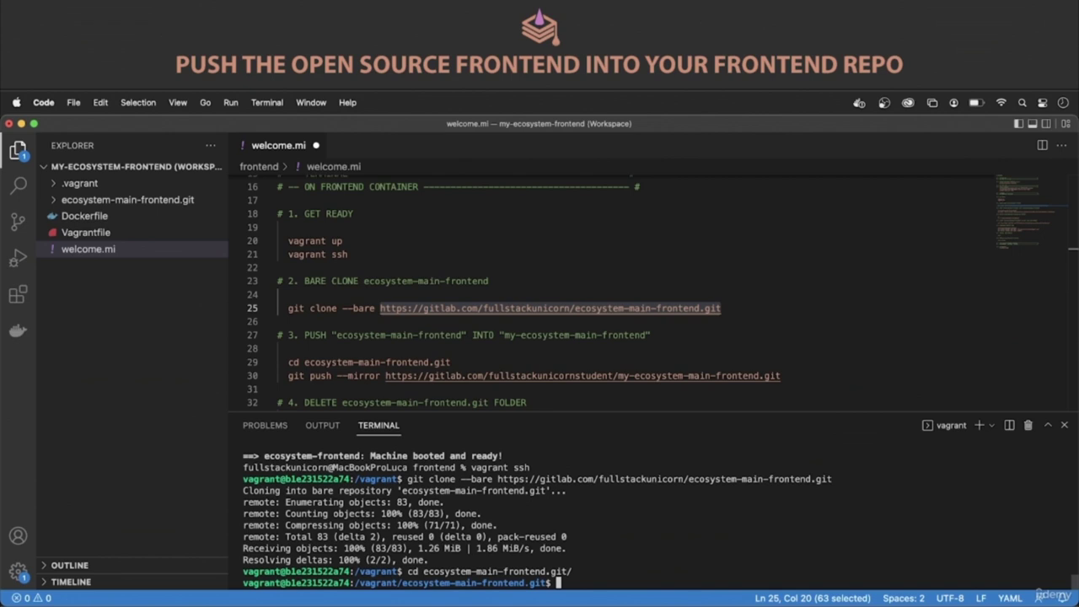
pyautogui.write('git push')
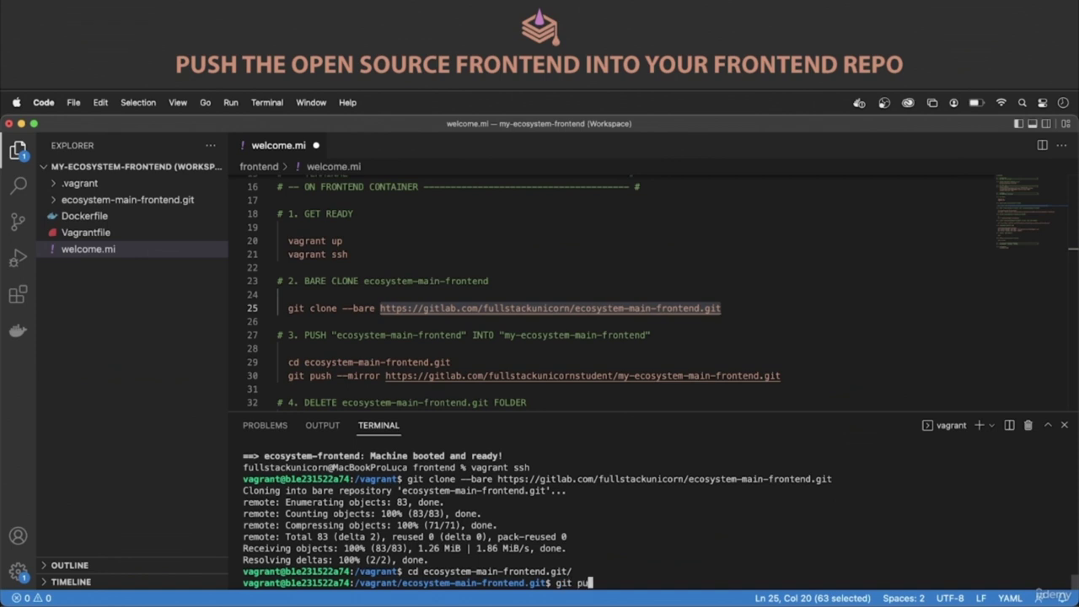